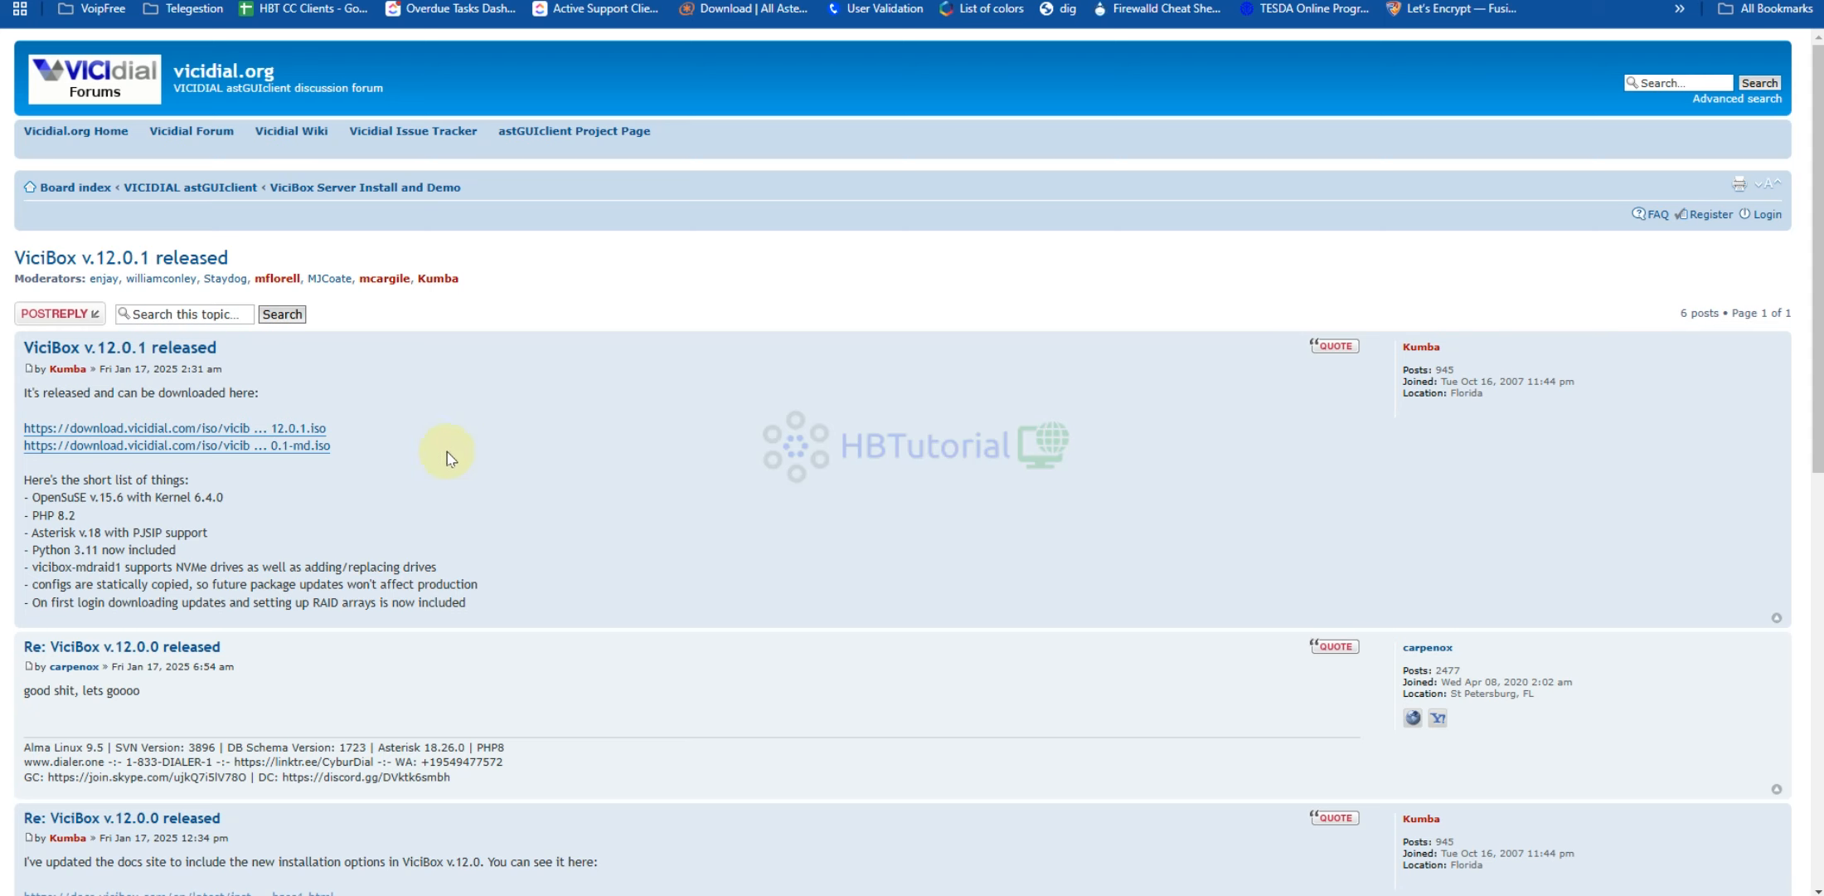
# Review the ViciBox v.12.0.1 release notes, highlighting PHP 8.2, Asterisk v.18 with PJSIP and Python 3.11
pyautogui.scroll(-3, 600, 585)
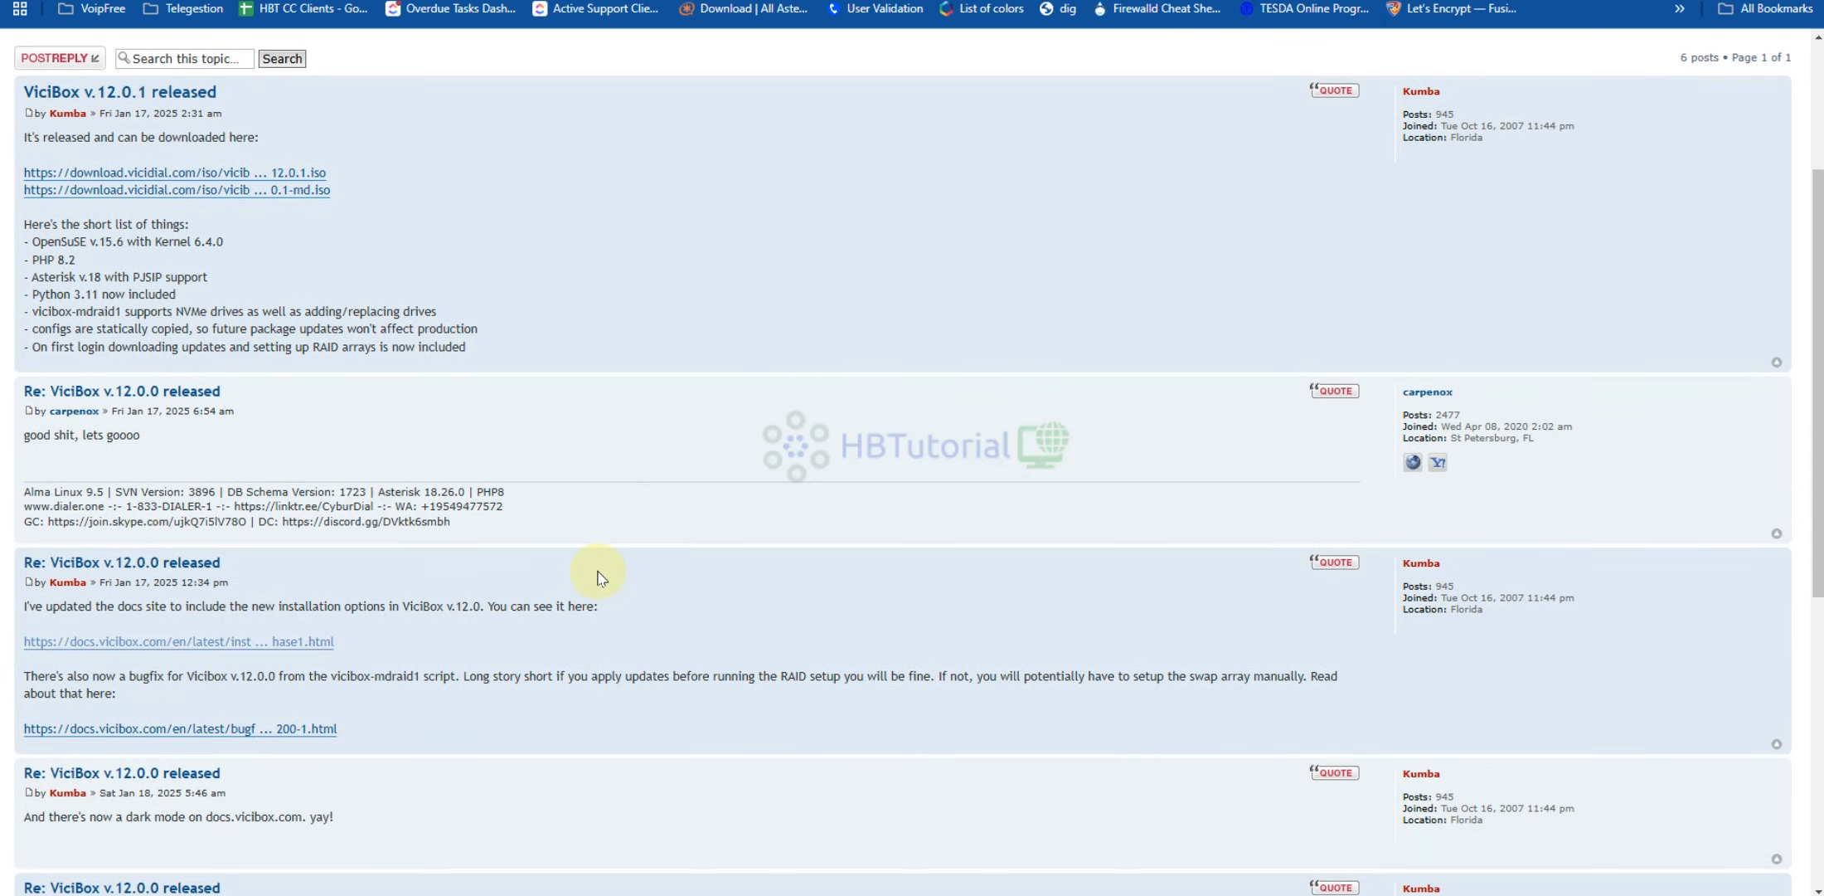
pyautogui.scroll(3, 614, 564)
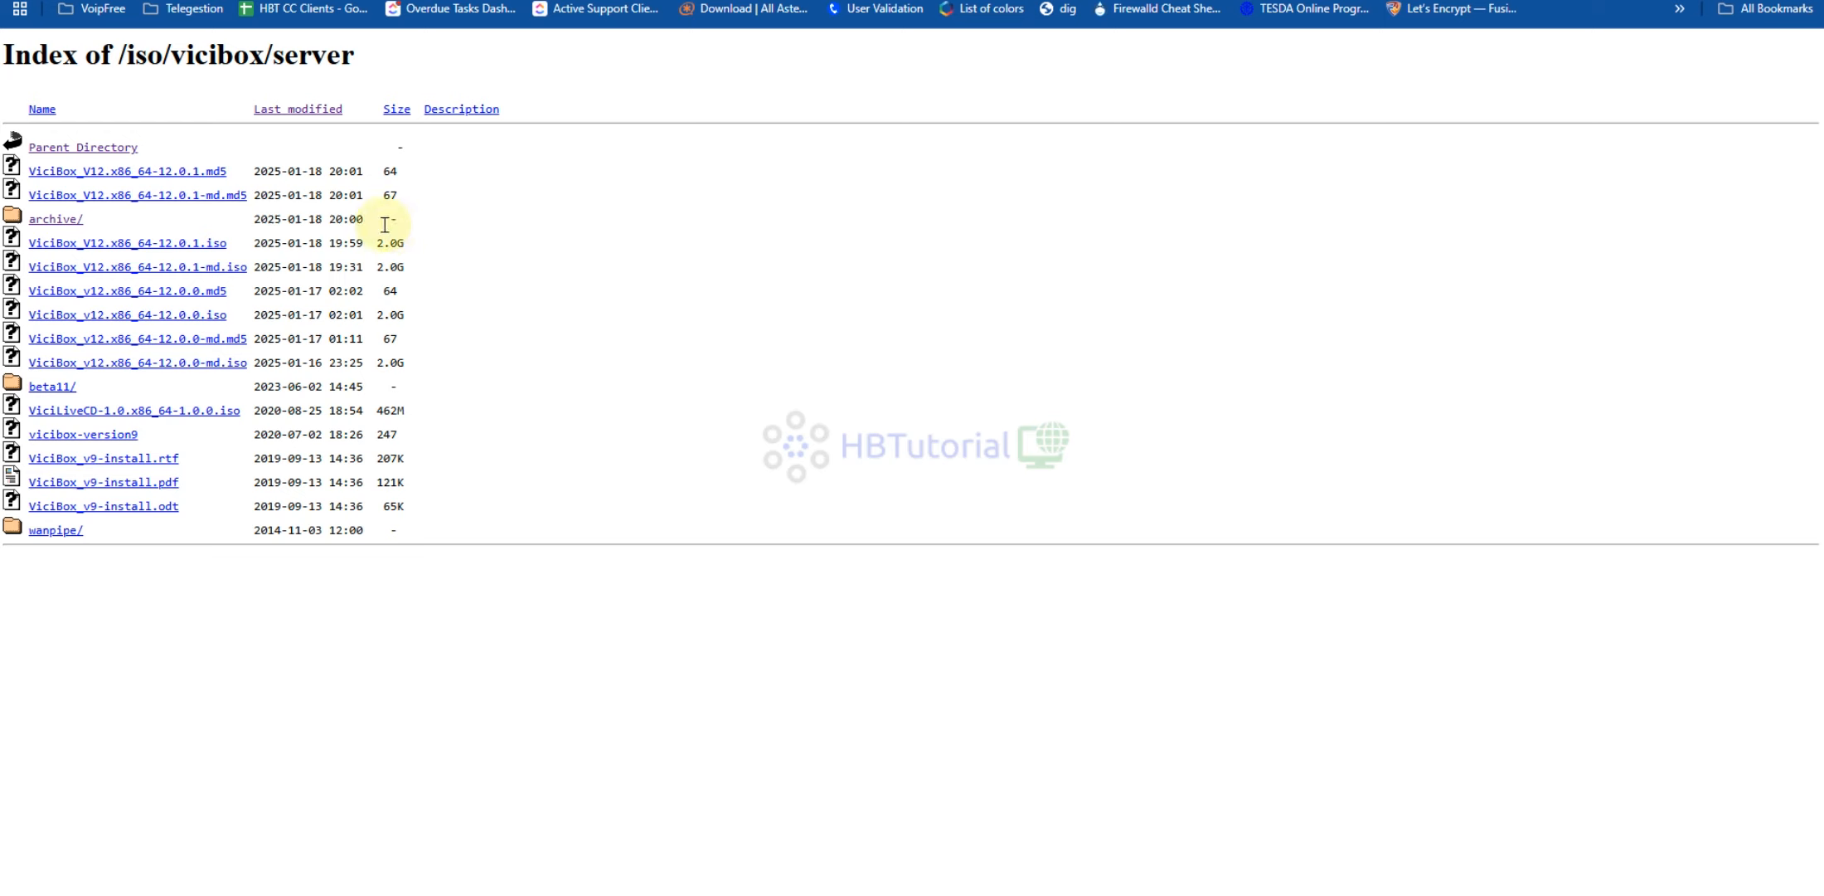
pyautogui.click(215, 1)
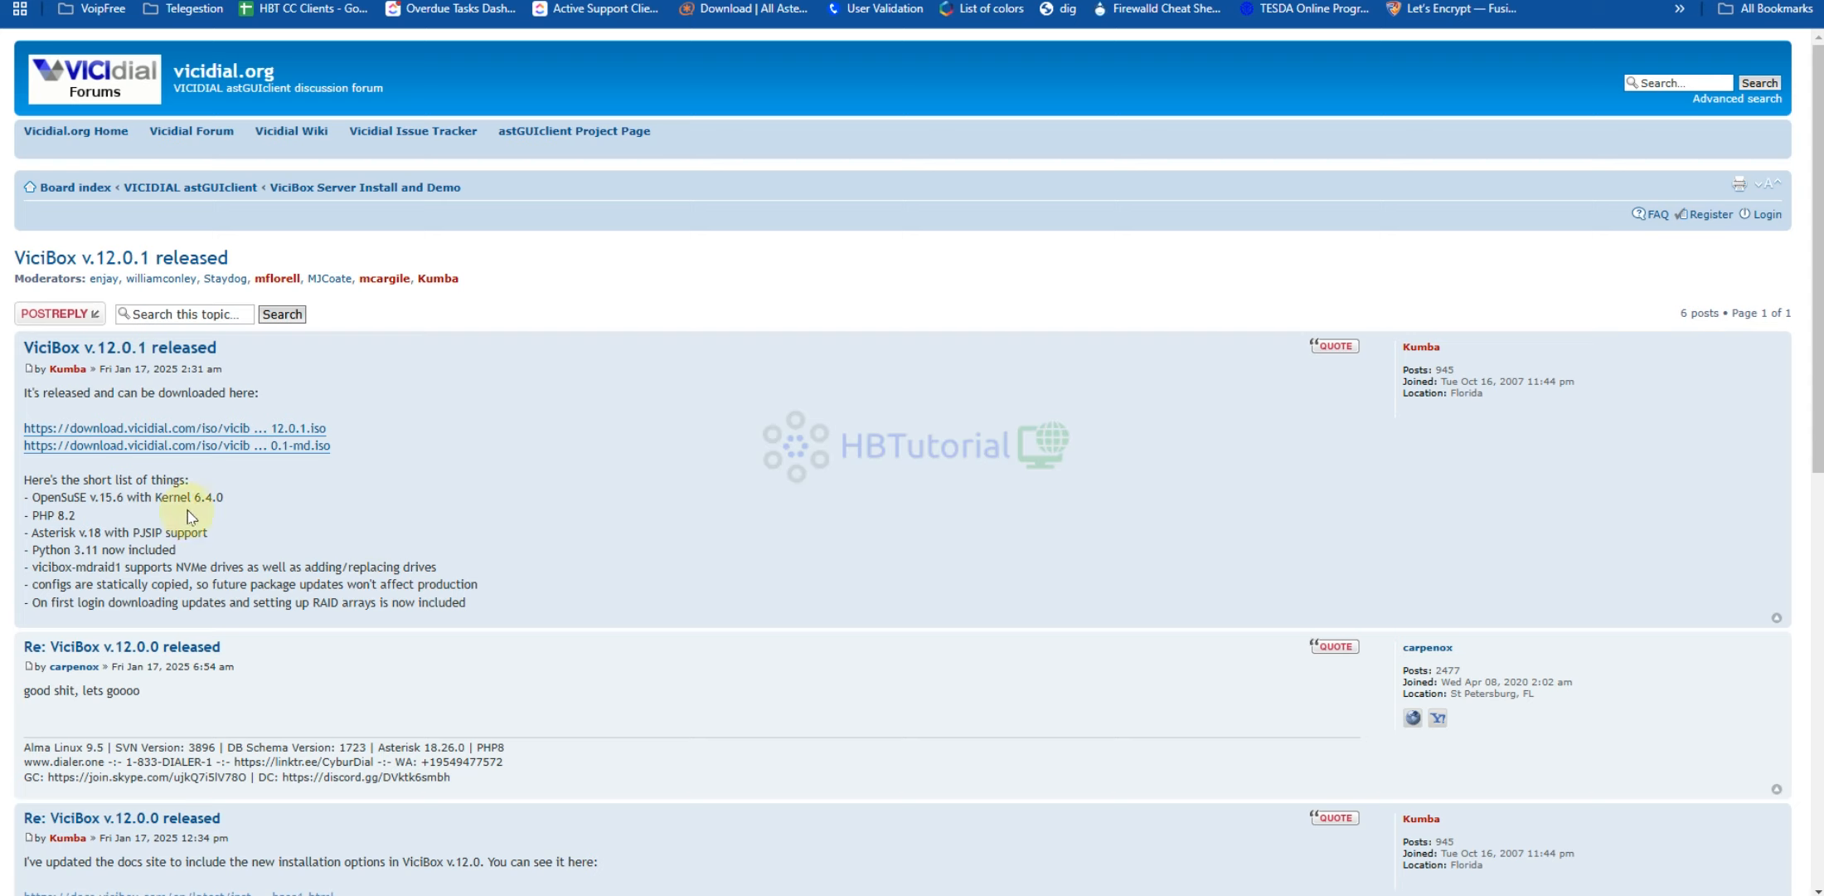
pyautogui.moveTo(80, 515); pyautogui.dragTo(222, 537)
pyautogui.click(263, 535)
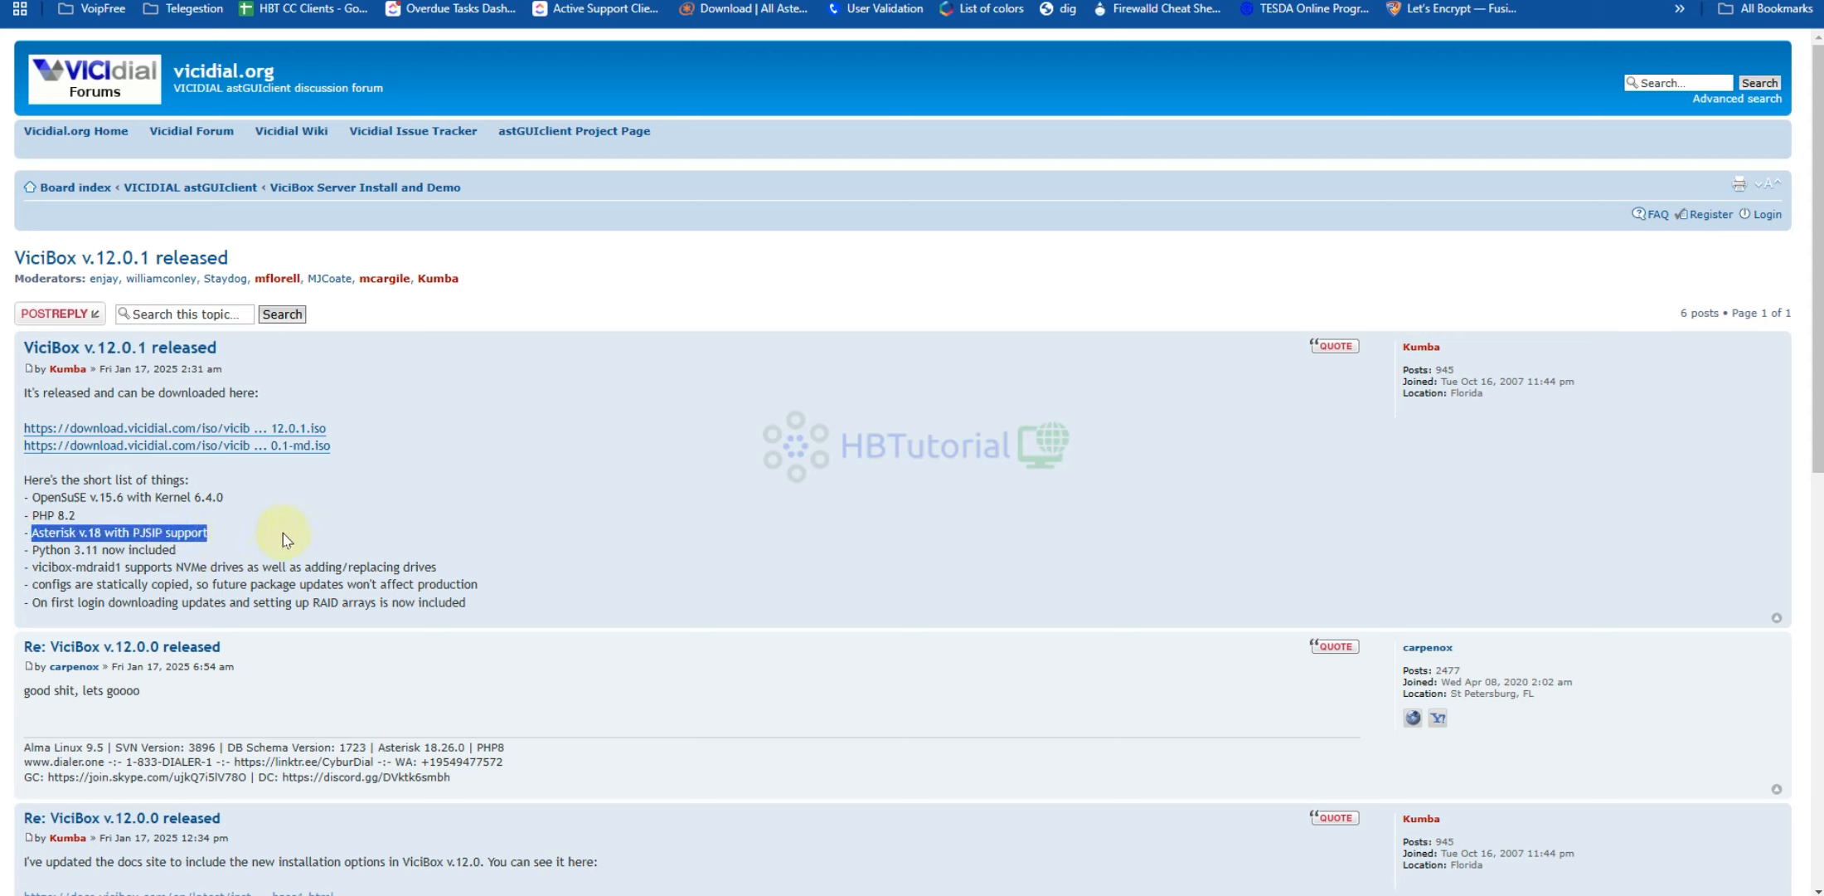
pyautogui.click(282, 533)
pyautogui.moveTo(33, 549); pyautogui.dragTo(278, 549)
pyautogui.click(278, 549)
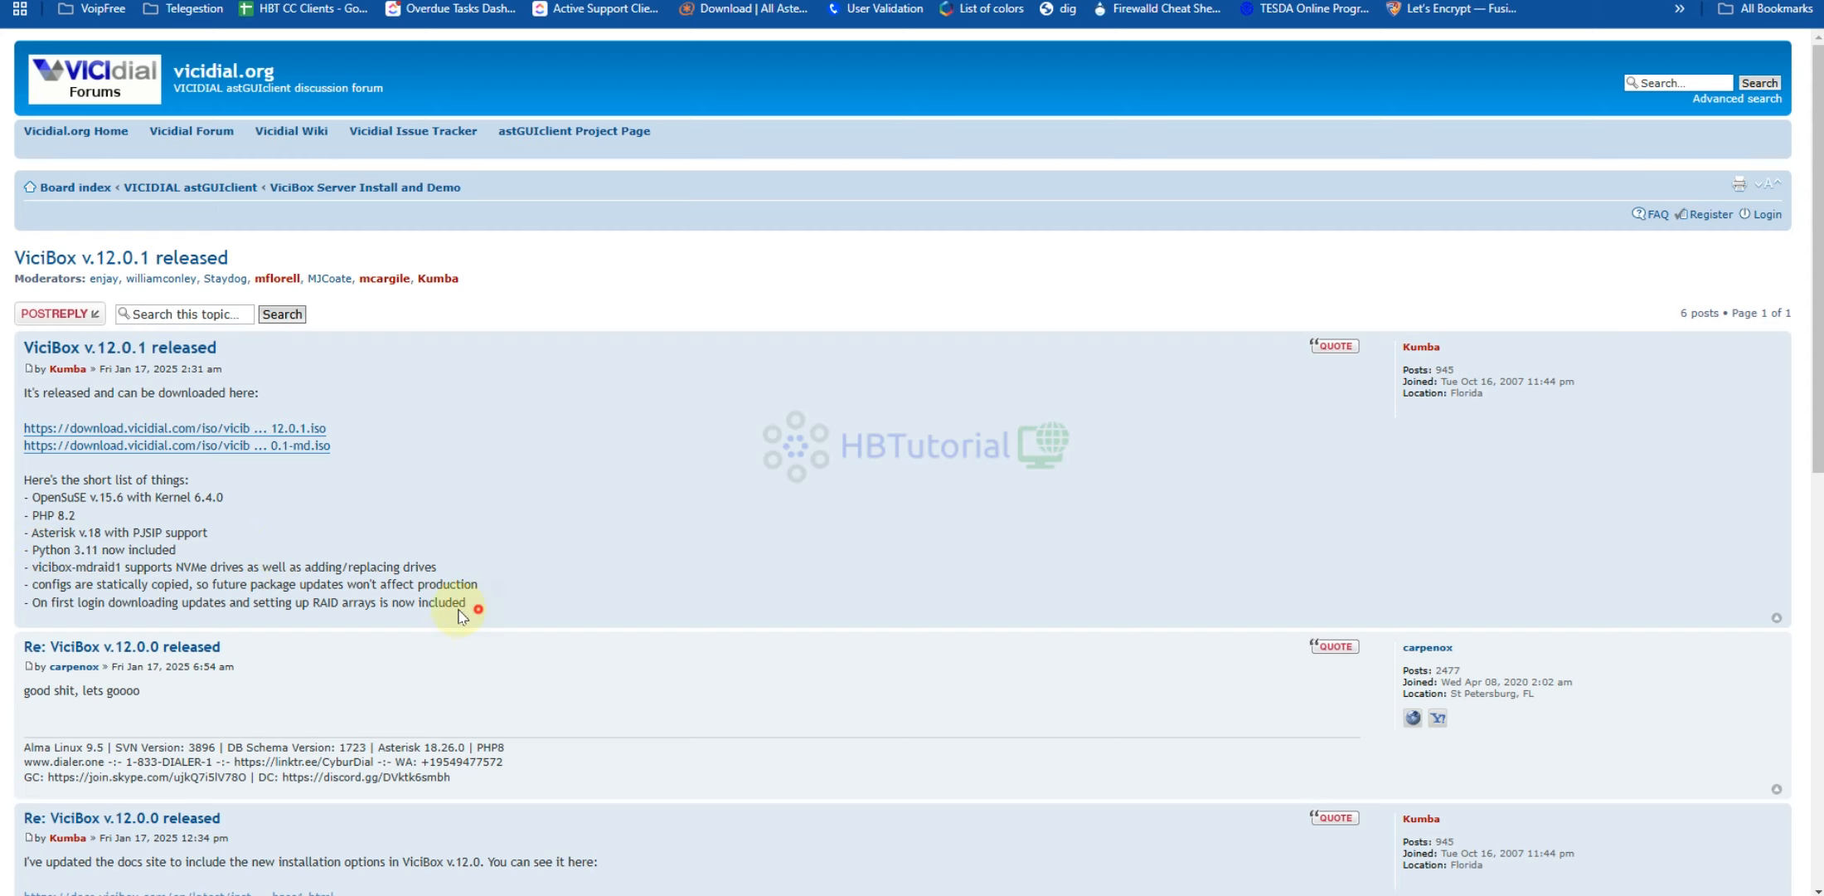
pyautogui.moveTo(468, 603); pyautogui.dragTo(117, 536)
pyautogui.click(470, 458)
pyautogui.scroll(-5, 428, 448)
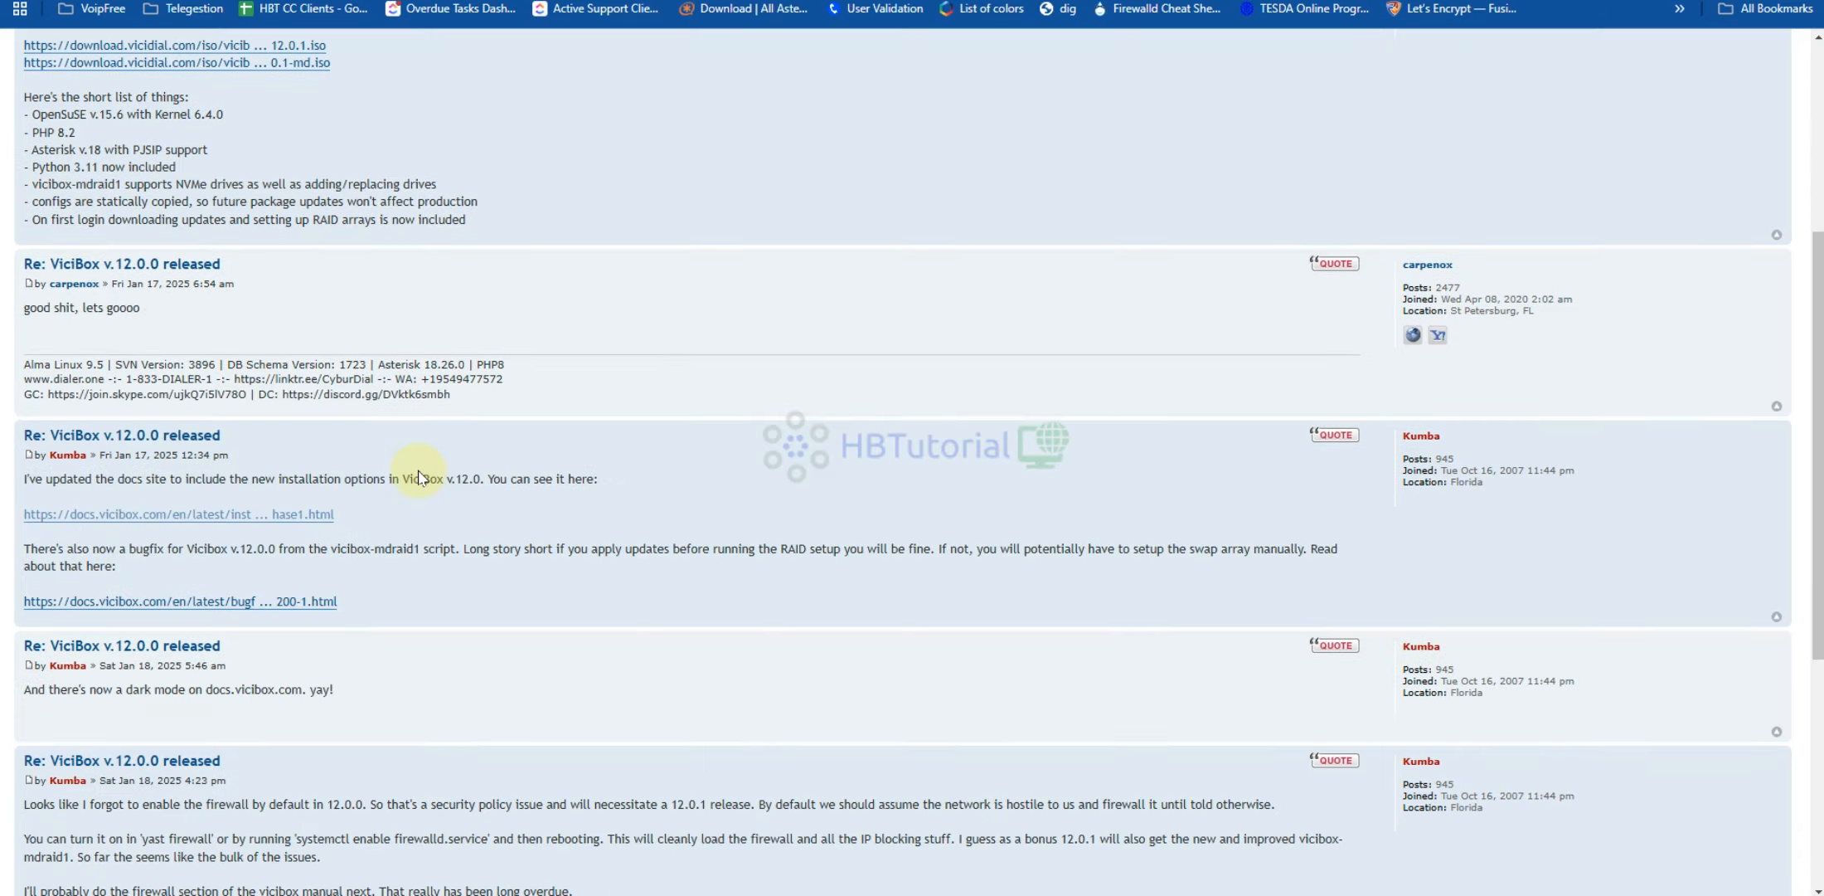
pyautogui.scroll(5, 745, 505)
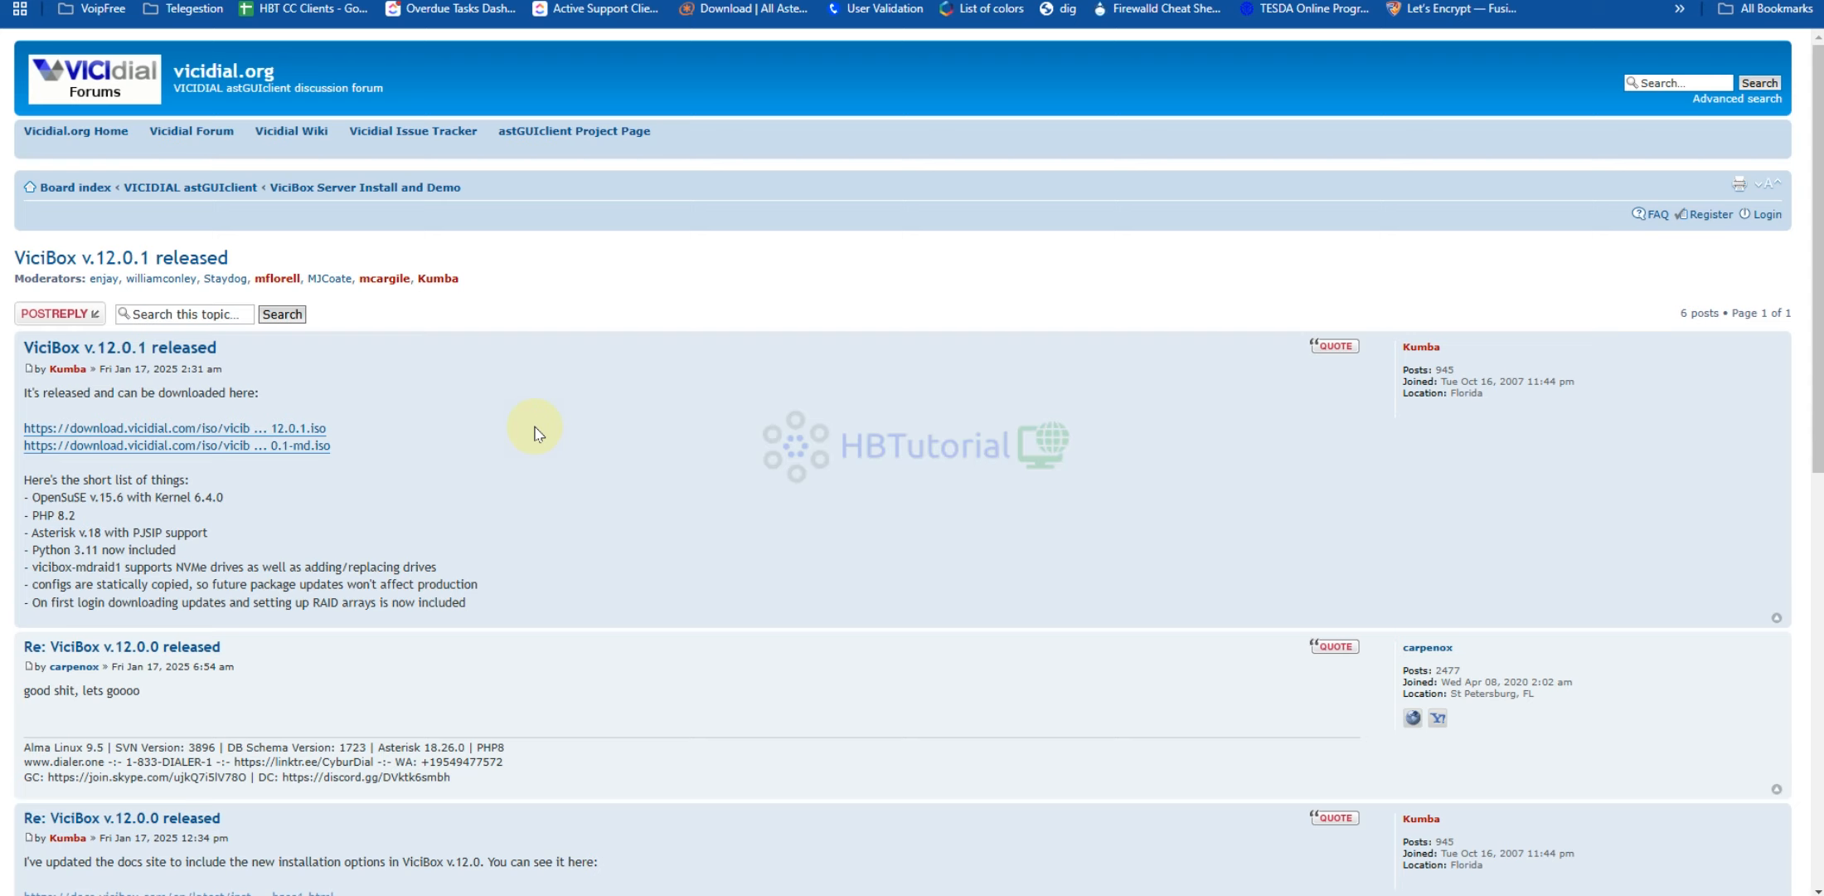
# Copy the 12.0.1 ISO download link and return to the Contabo images page
pyautogui.rightClick(288, 428)
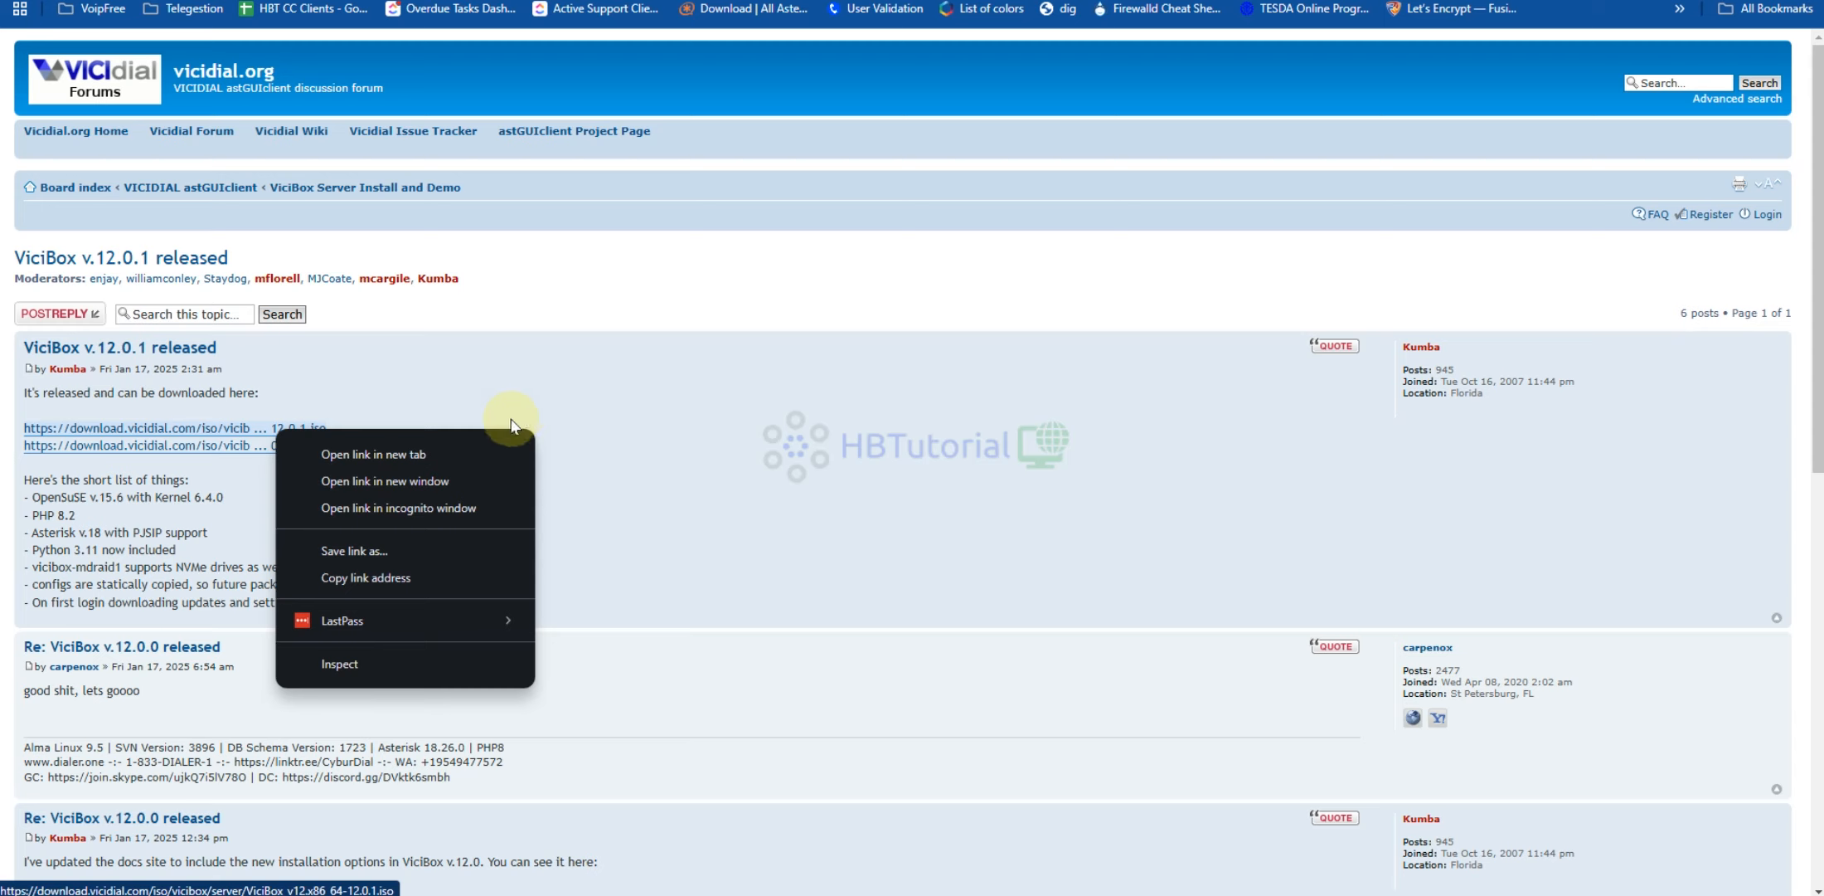
pyautogui.click(422, 578)
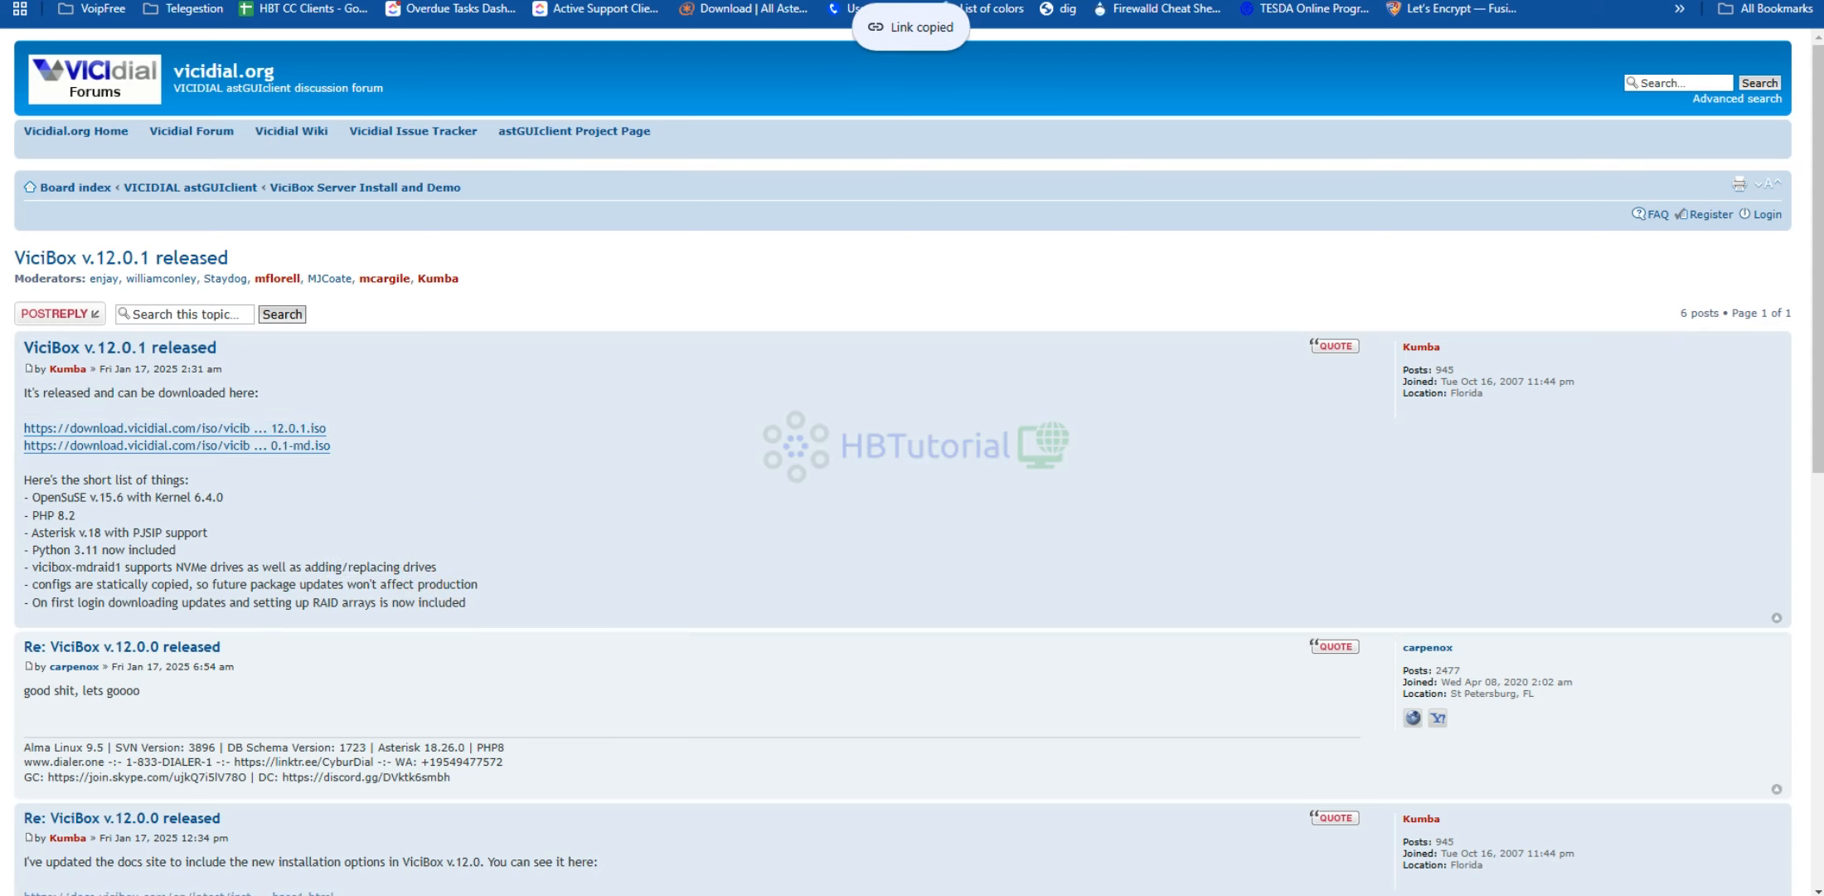
pyautogui.hotkey('ctrl', 'Tab')
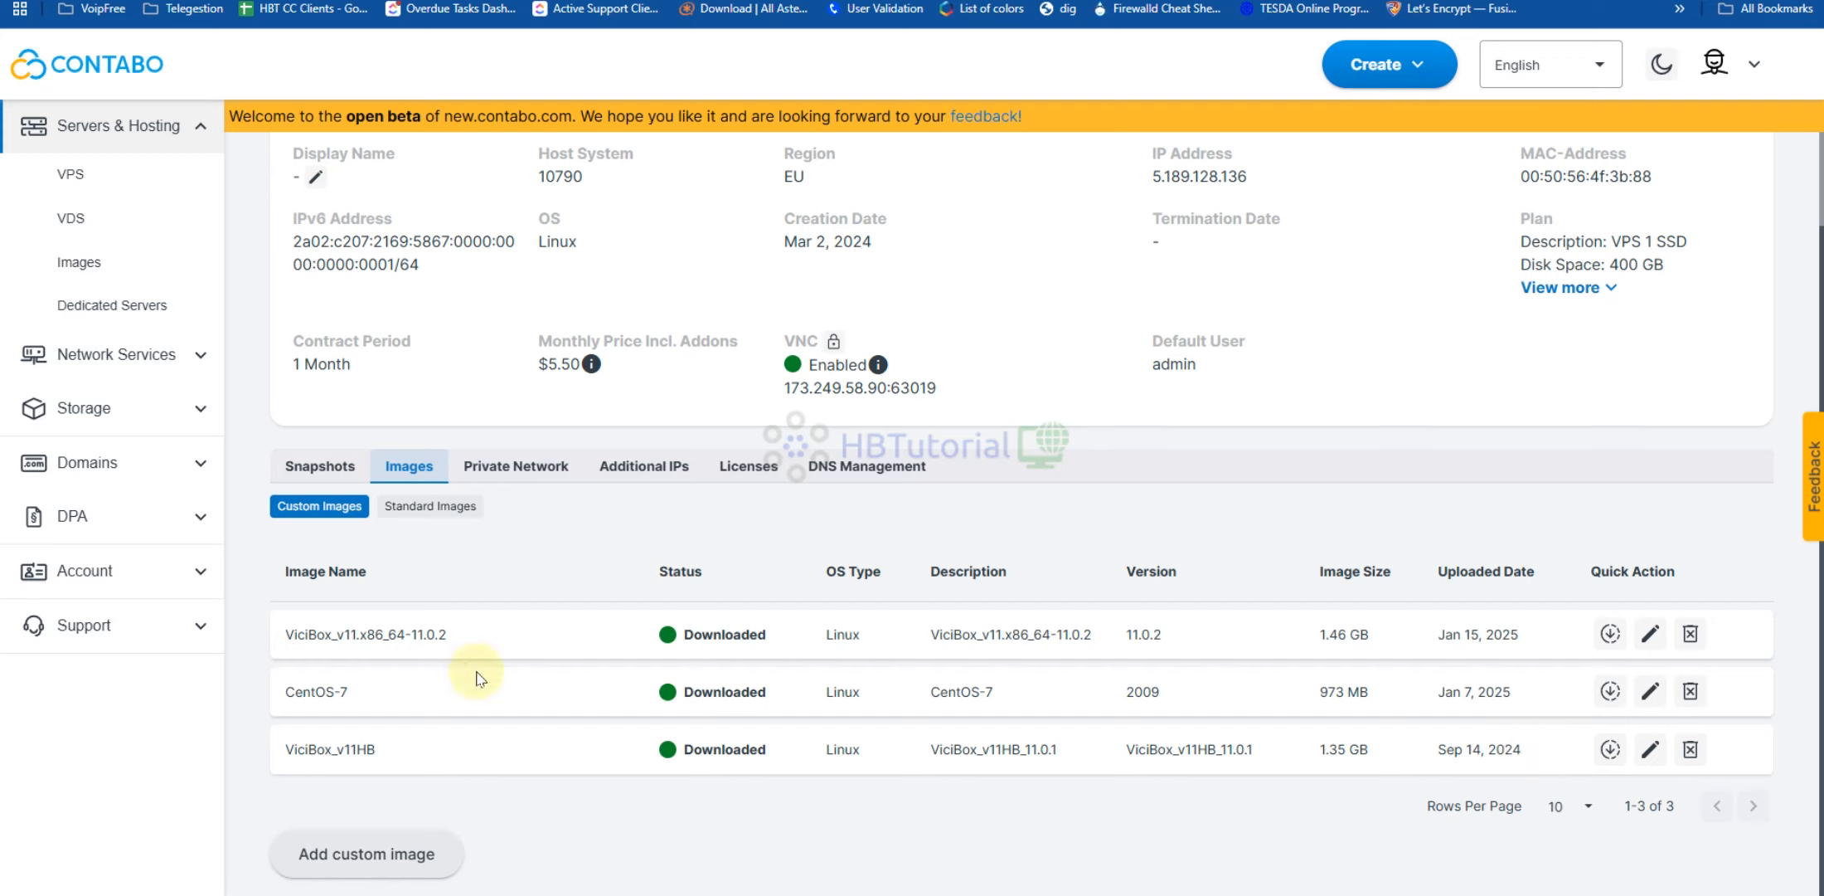
# Start a new custom image with the pasted ISO URL and its file name as the image name
pyautogui.click(371, 858)
pyautogui.click(1333, 171)
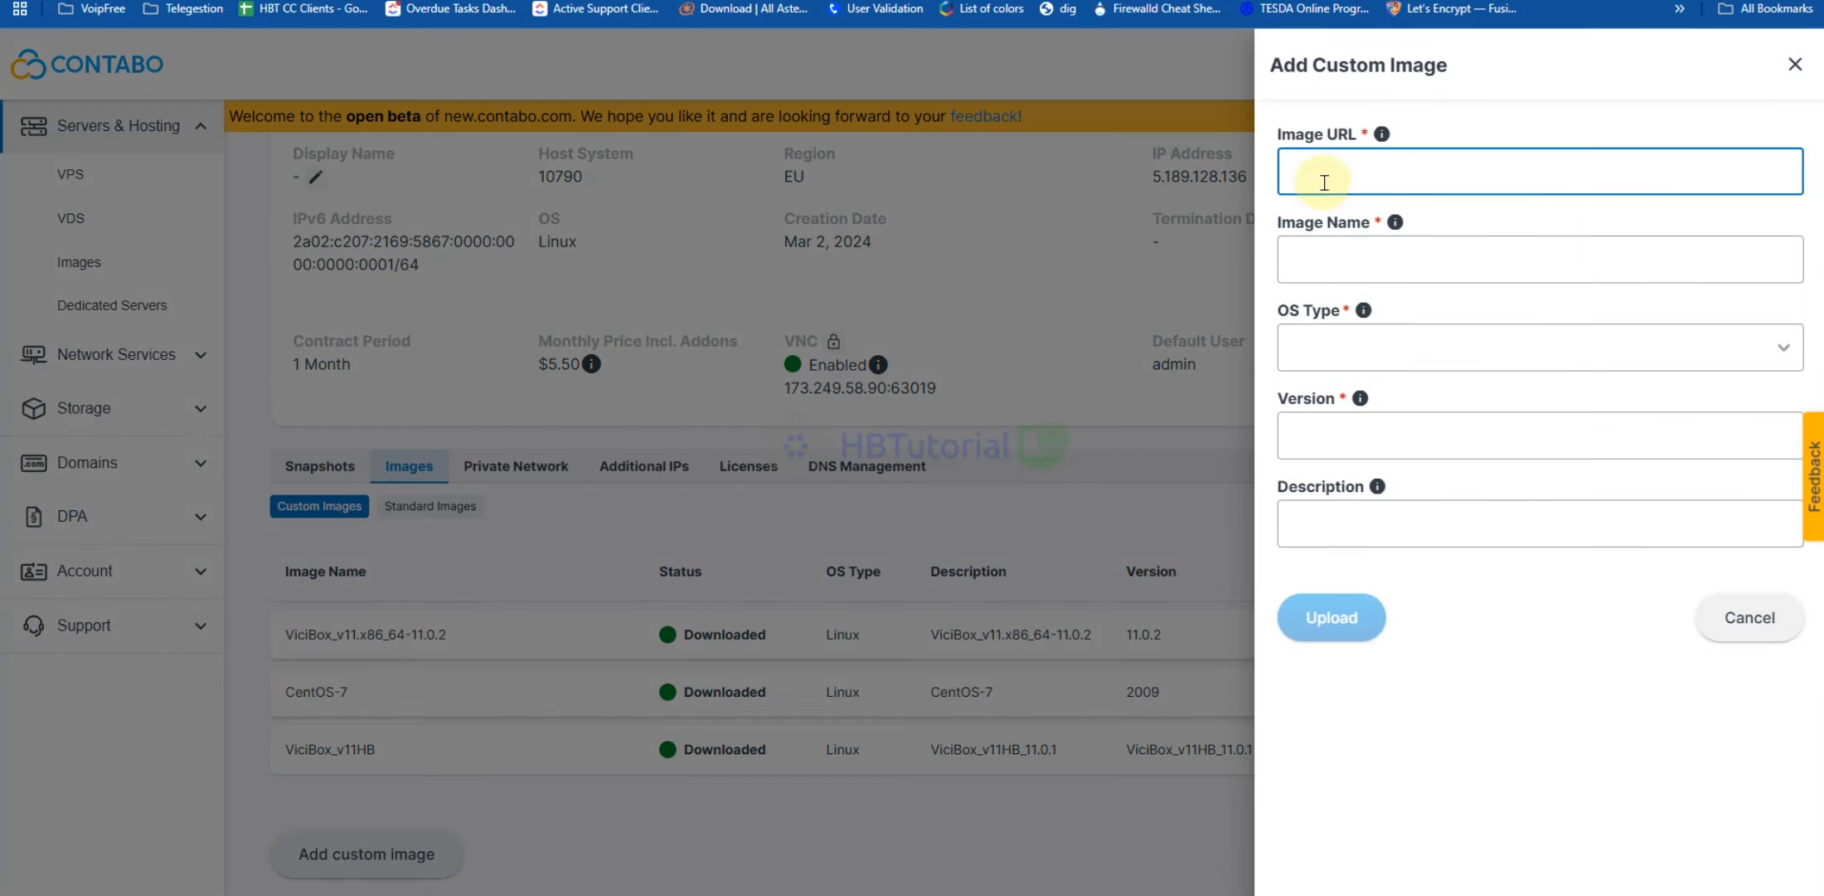
pyautogui.write('http://download.vicidial.com/iso/vicibox/server/ViciBox_v12.x86_64-12.0.1.iso')
pyautogui.click(1358, 251)
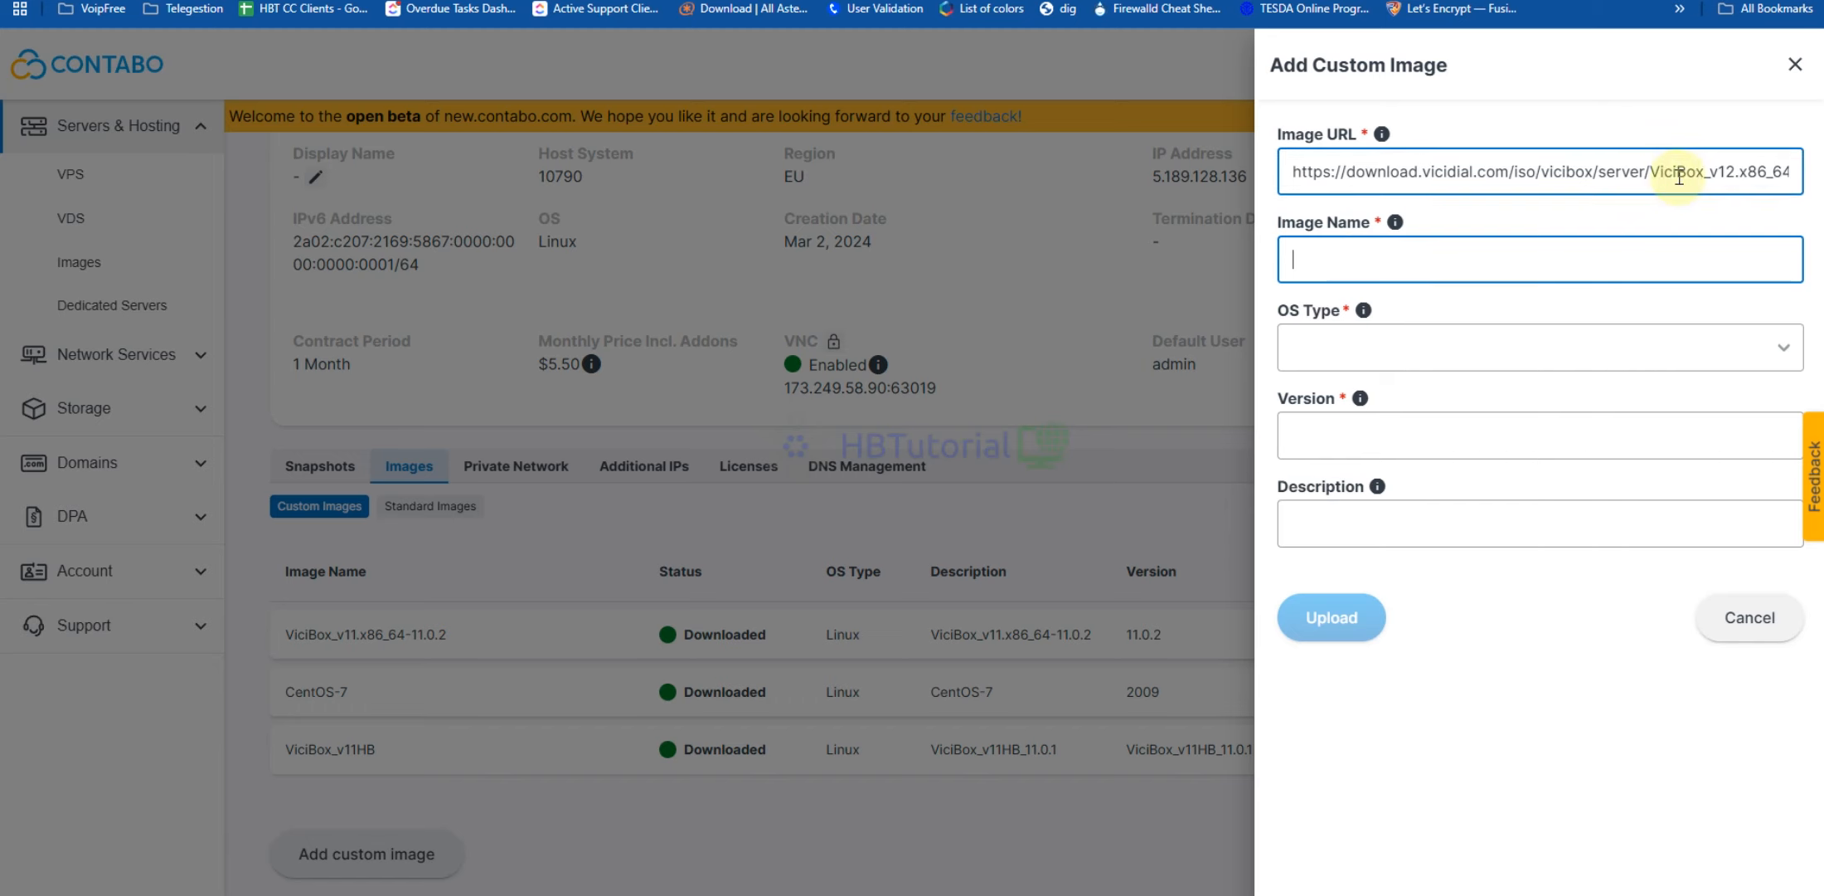
pyautogui.moveTo(1651, 172); pyautogui.dragTo(1770, 176)
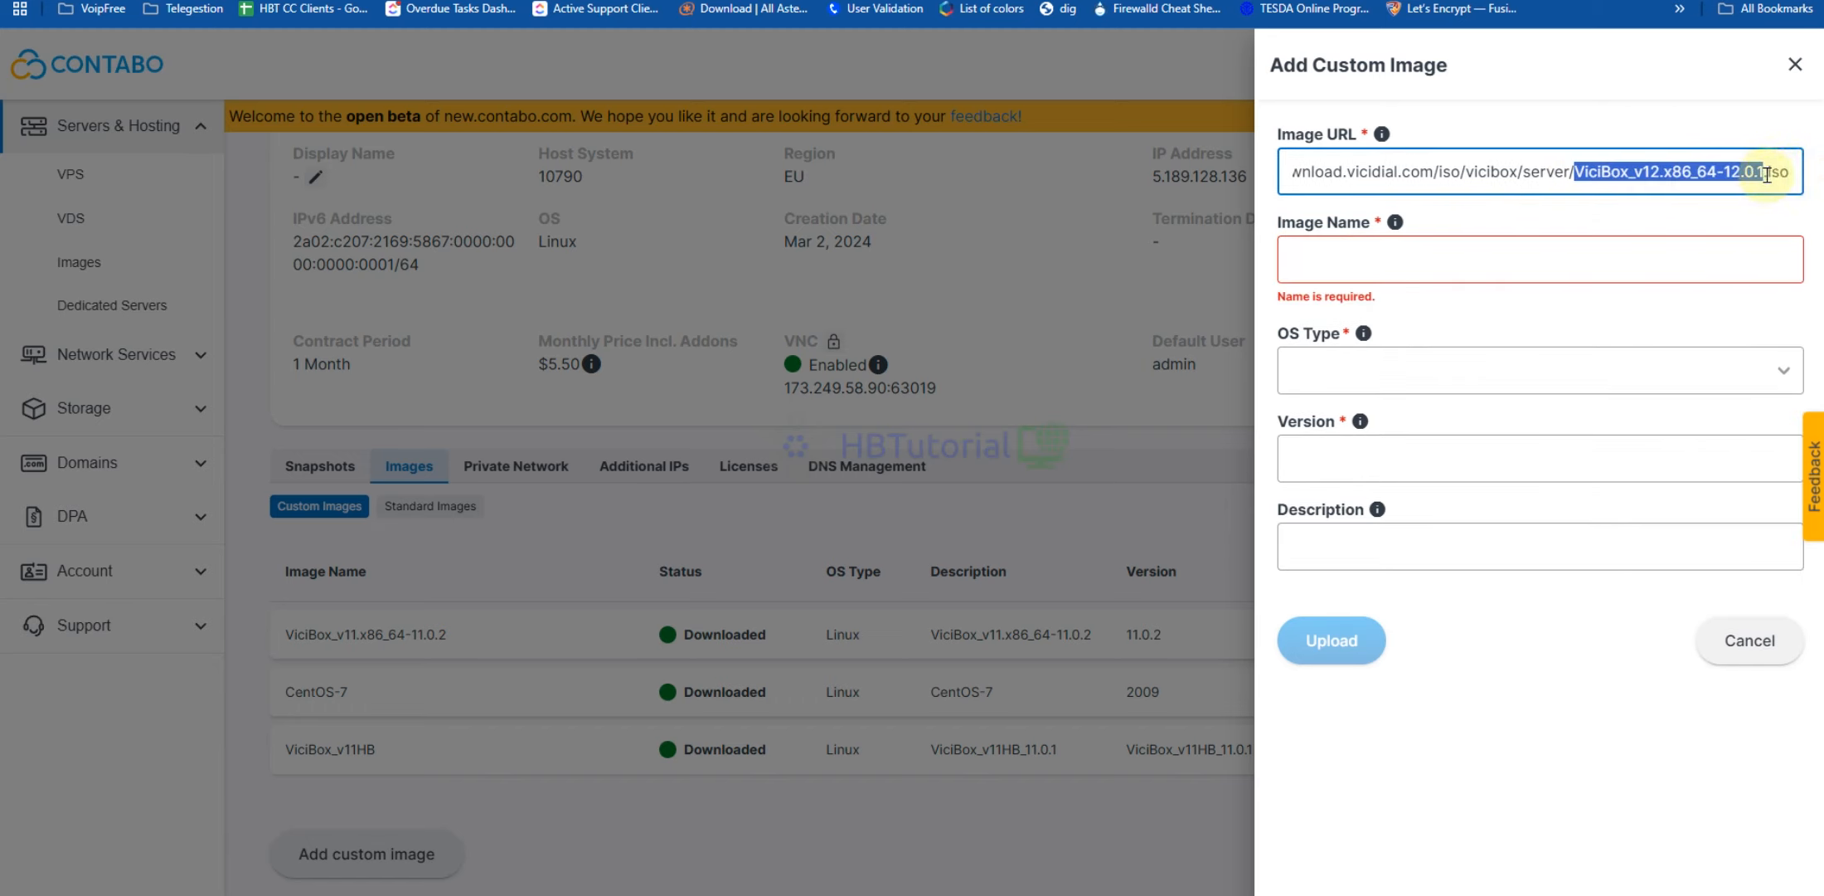
pyautogui.hotkey('ctrl', 'c')
pyautogui.click(1503, 264)
pyautogui.hotkey('ctrl', 'v')
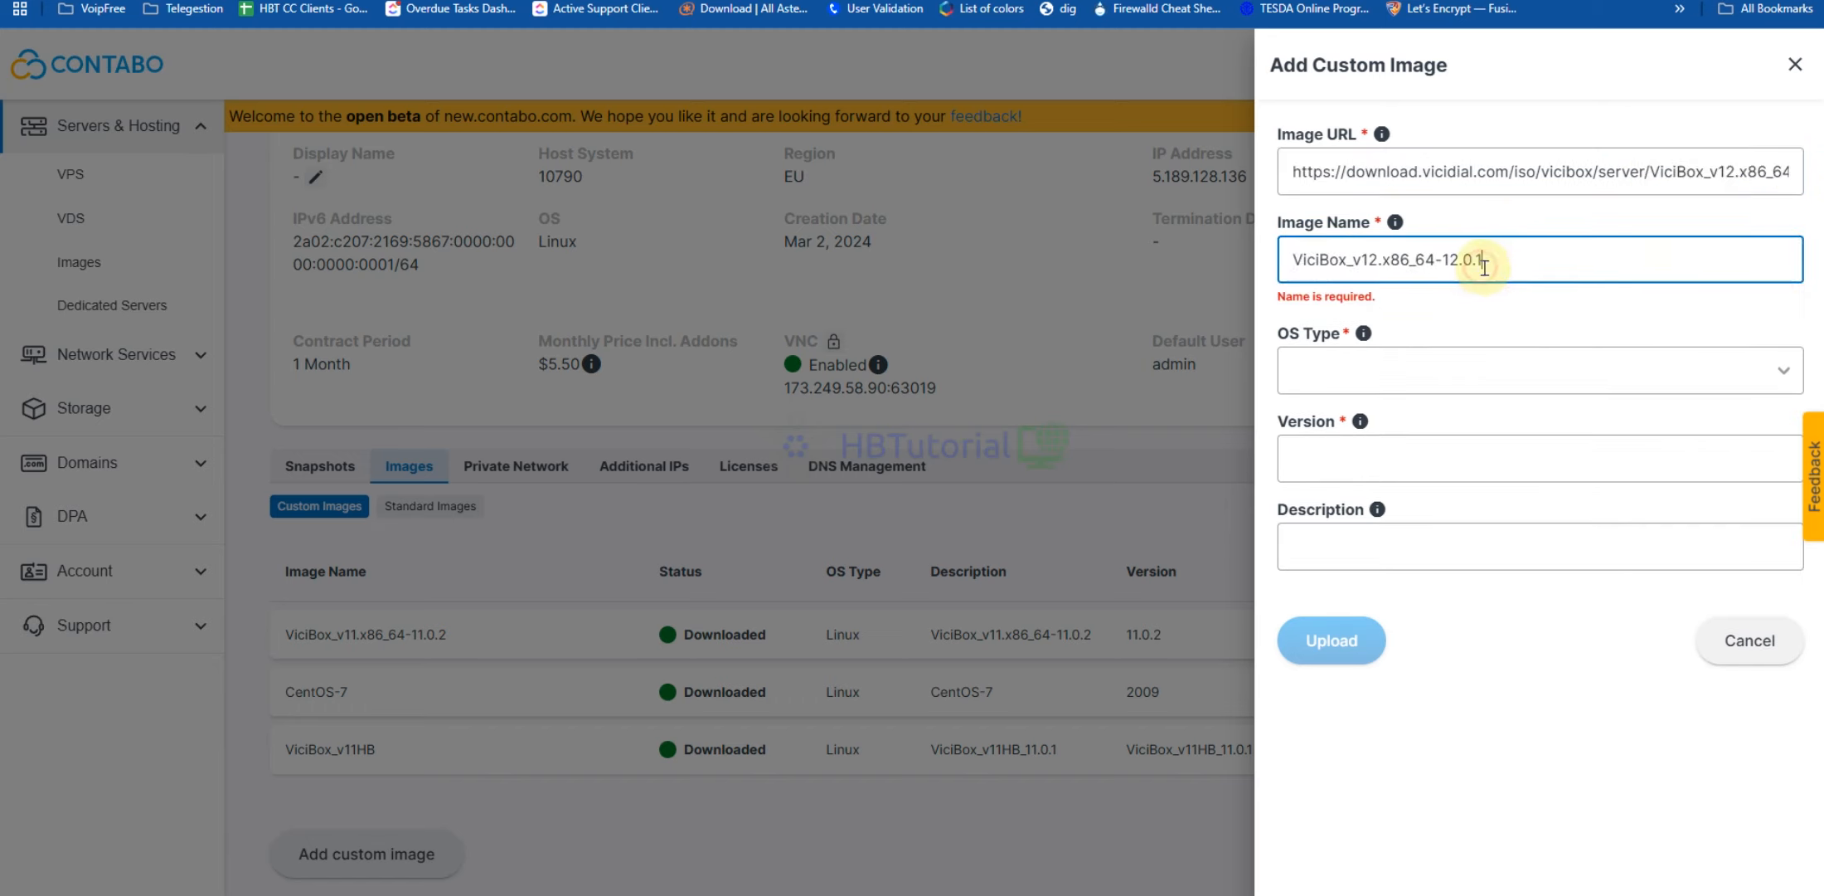
# Set OS type Linux, version 12.0.1, and the ISO file name as description
pyautogui.click(1405, 378)
pyautogui.click(1402, 395)
pyautogui.click(1400, 435)
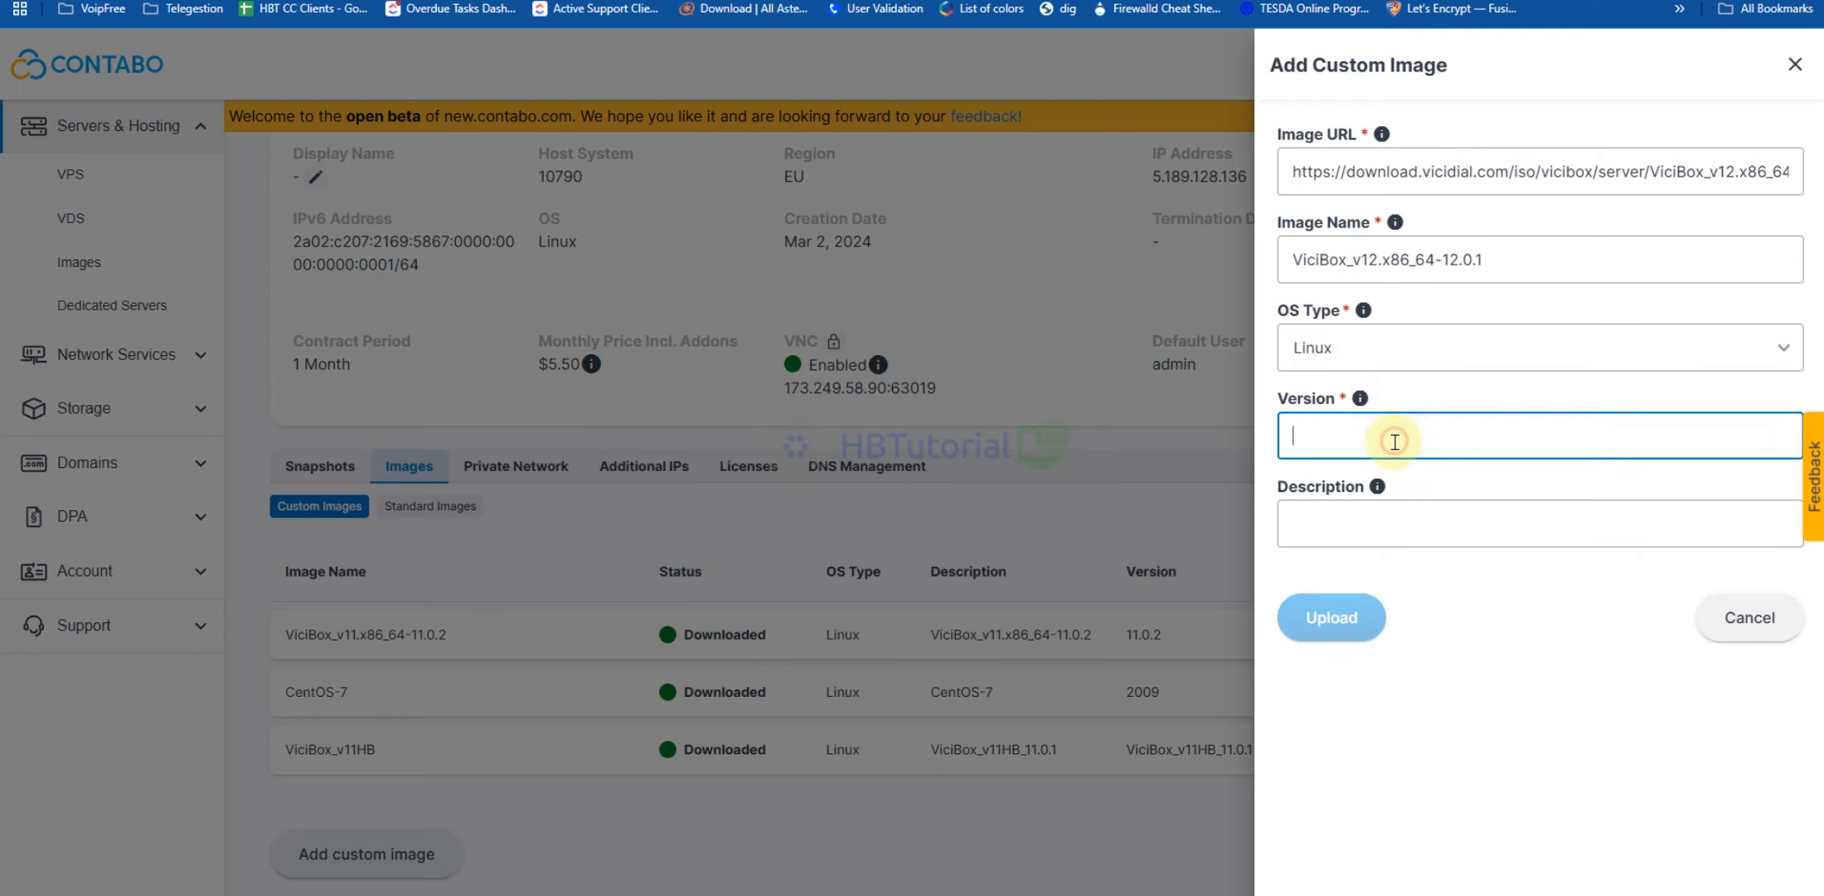
pyautogui.hotkey('ctrl', 'v')
pyautogui.click(1459, 520)
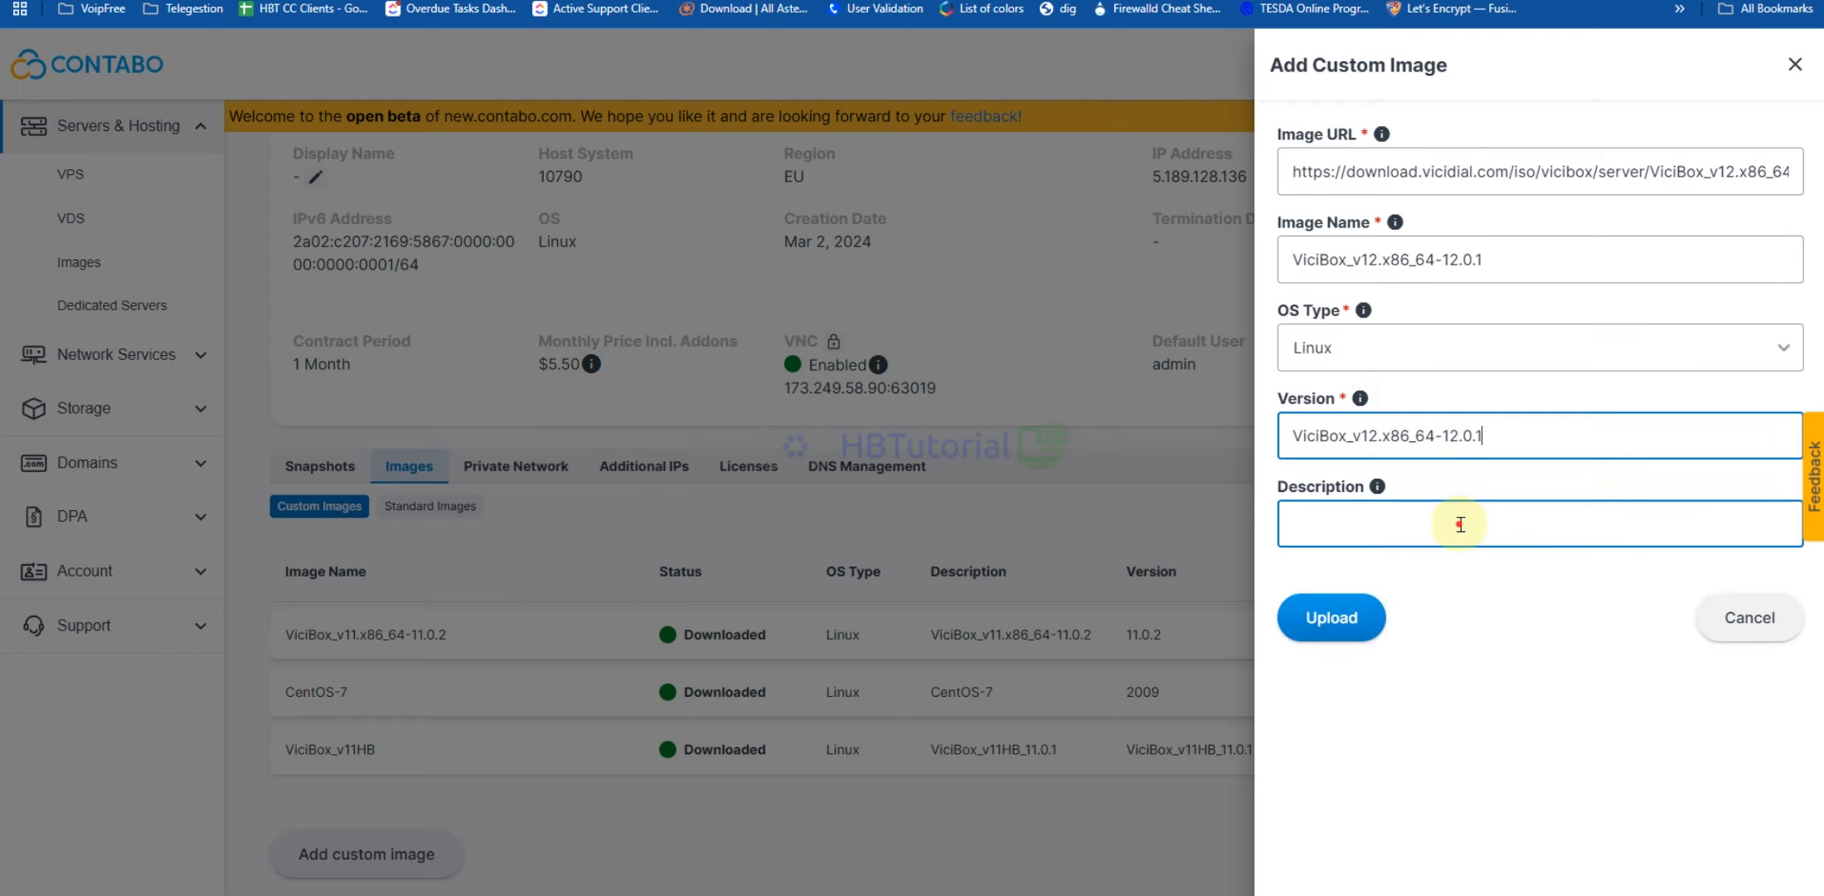
pyautogui.hotkey('ctrl', 'v')
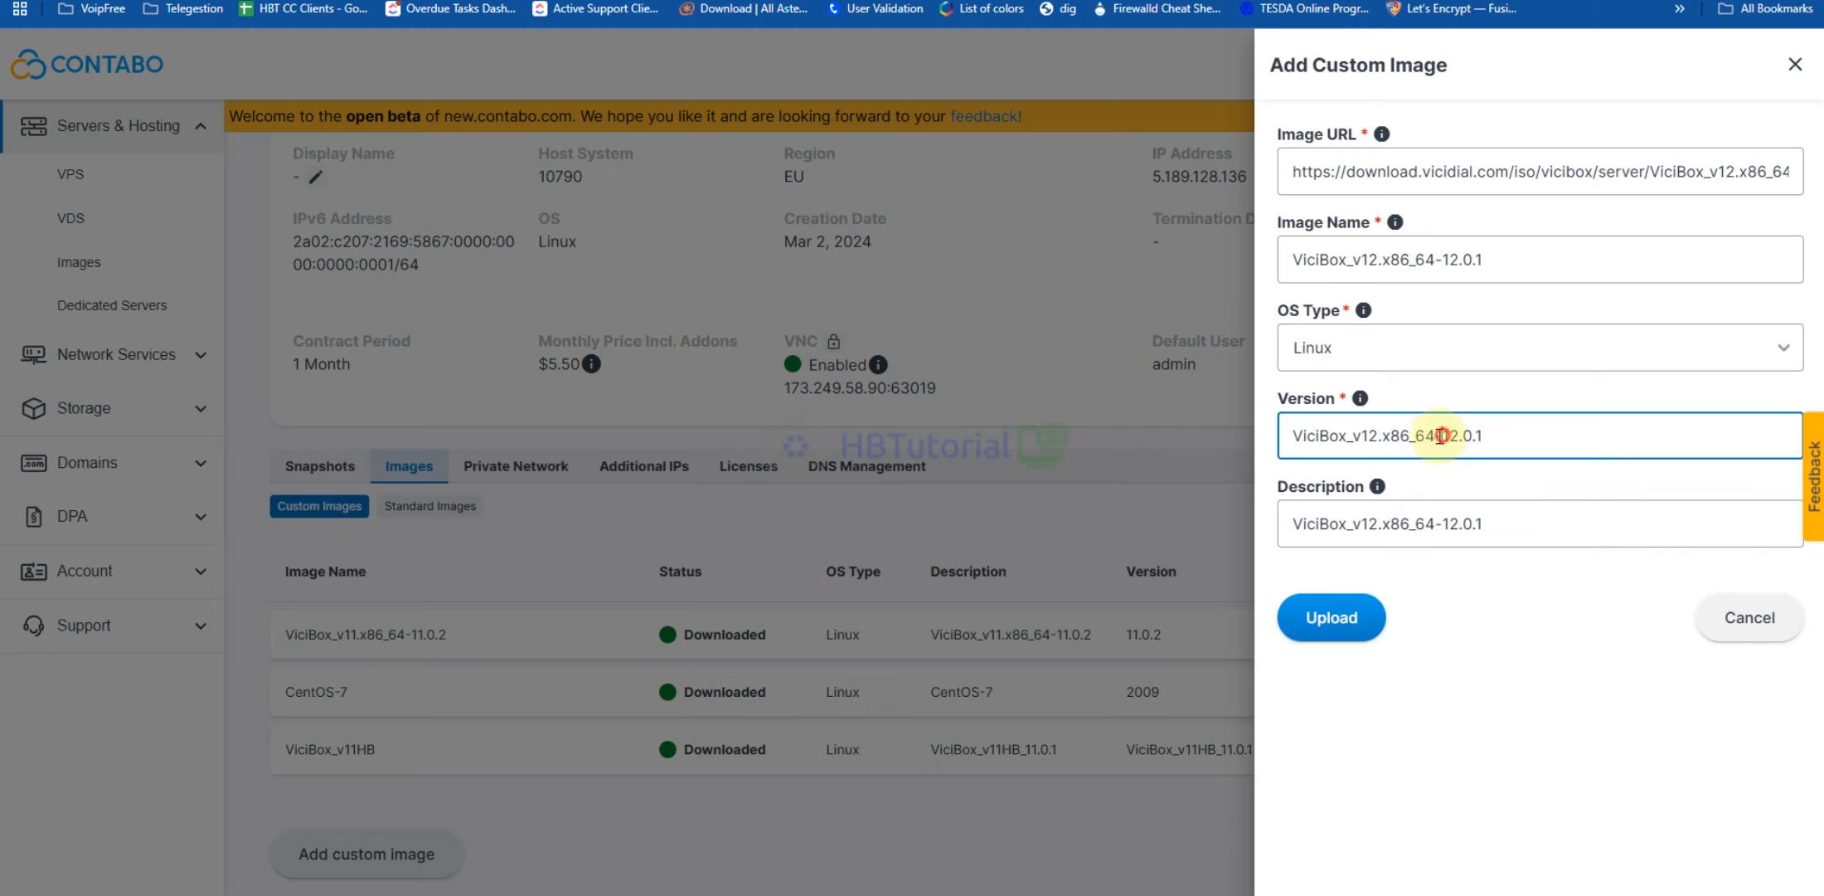
pyautogui.moveTo(1444, 435); pyautogui.dragTo(1162, 436)
pyautogui.press('BackSpace')
pyautogui.click(1484, 635)
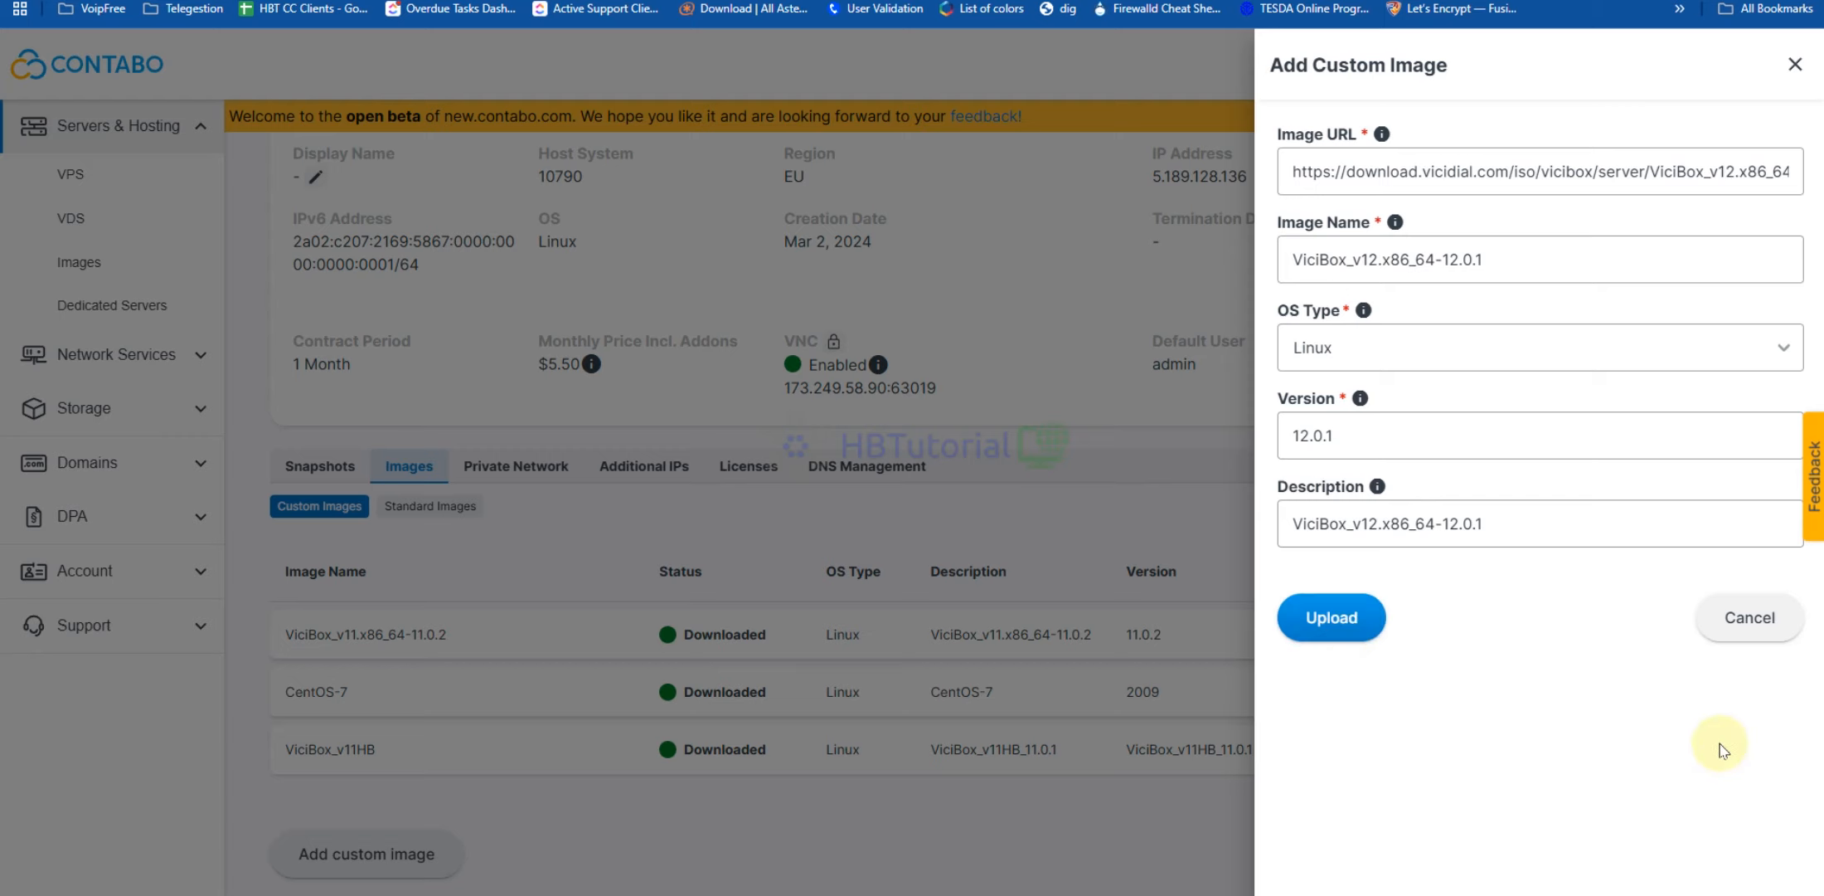
# Check the image URL and submit the custom image form
pyautogui.click(1592, 172)
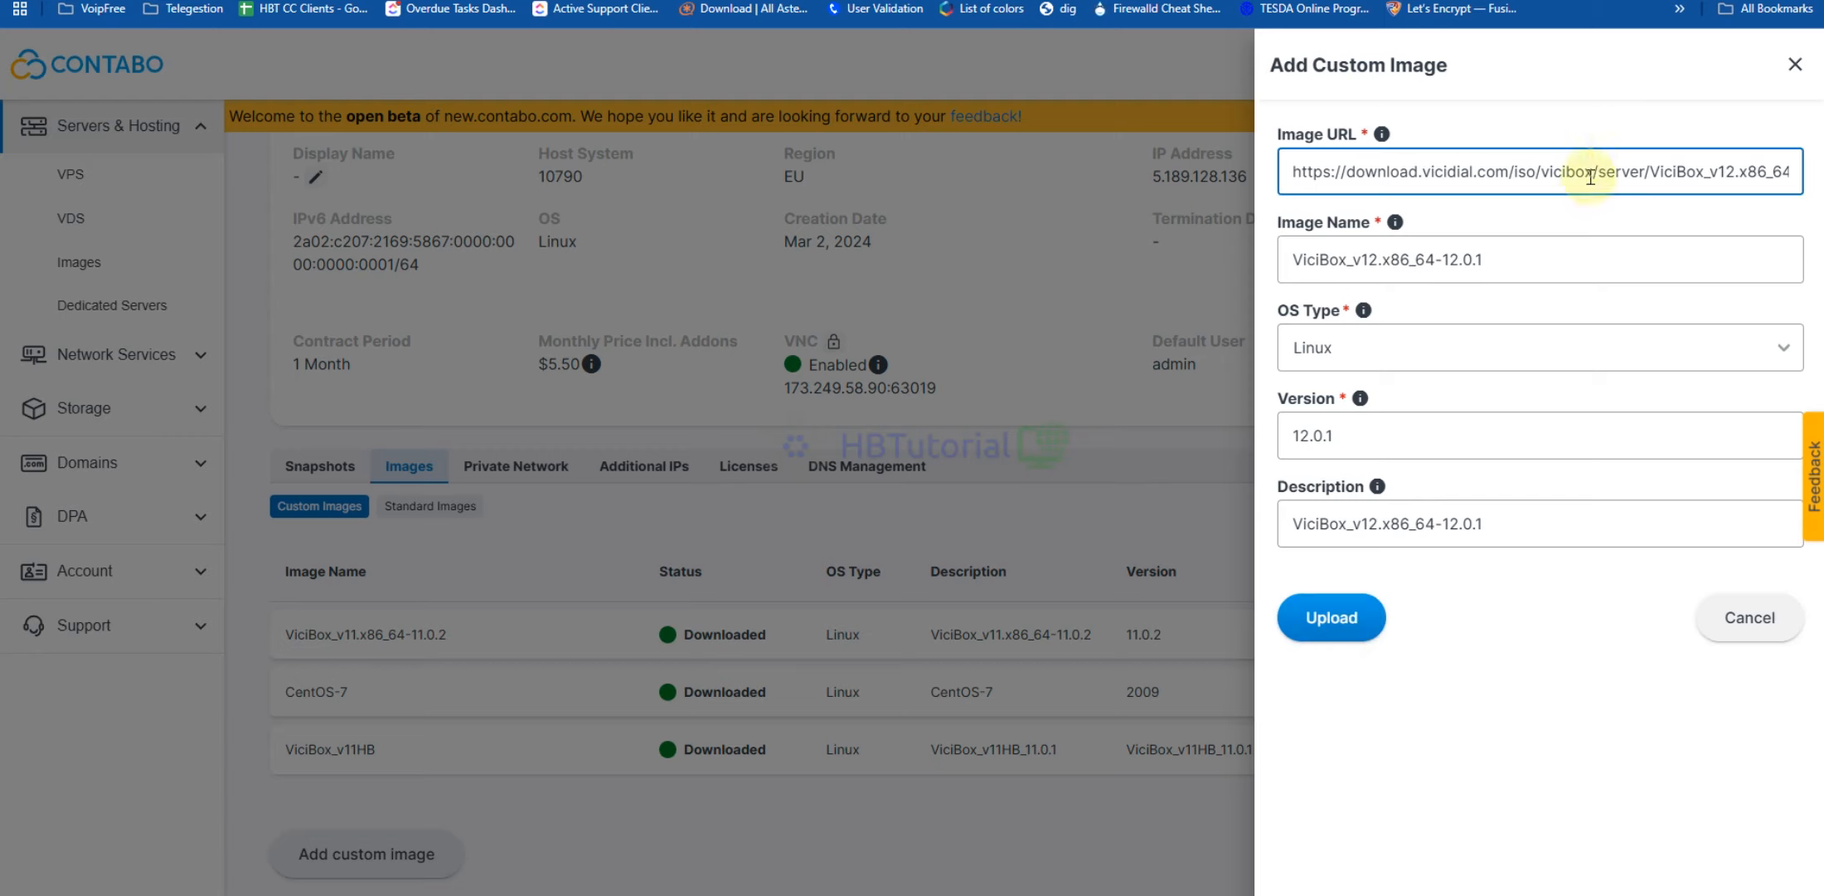
pyautogui.click(1298, 172)
pyautogui.press('Return')
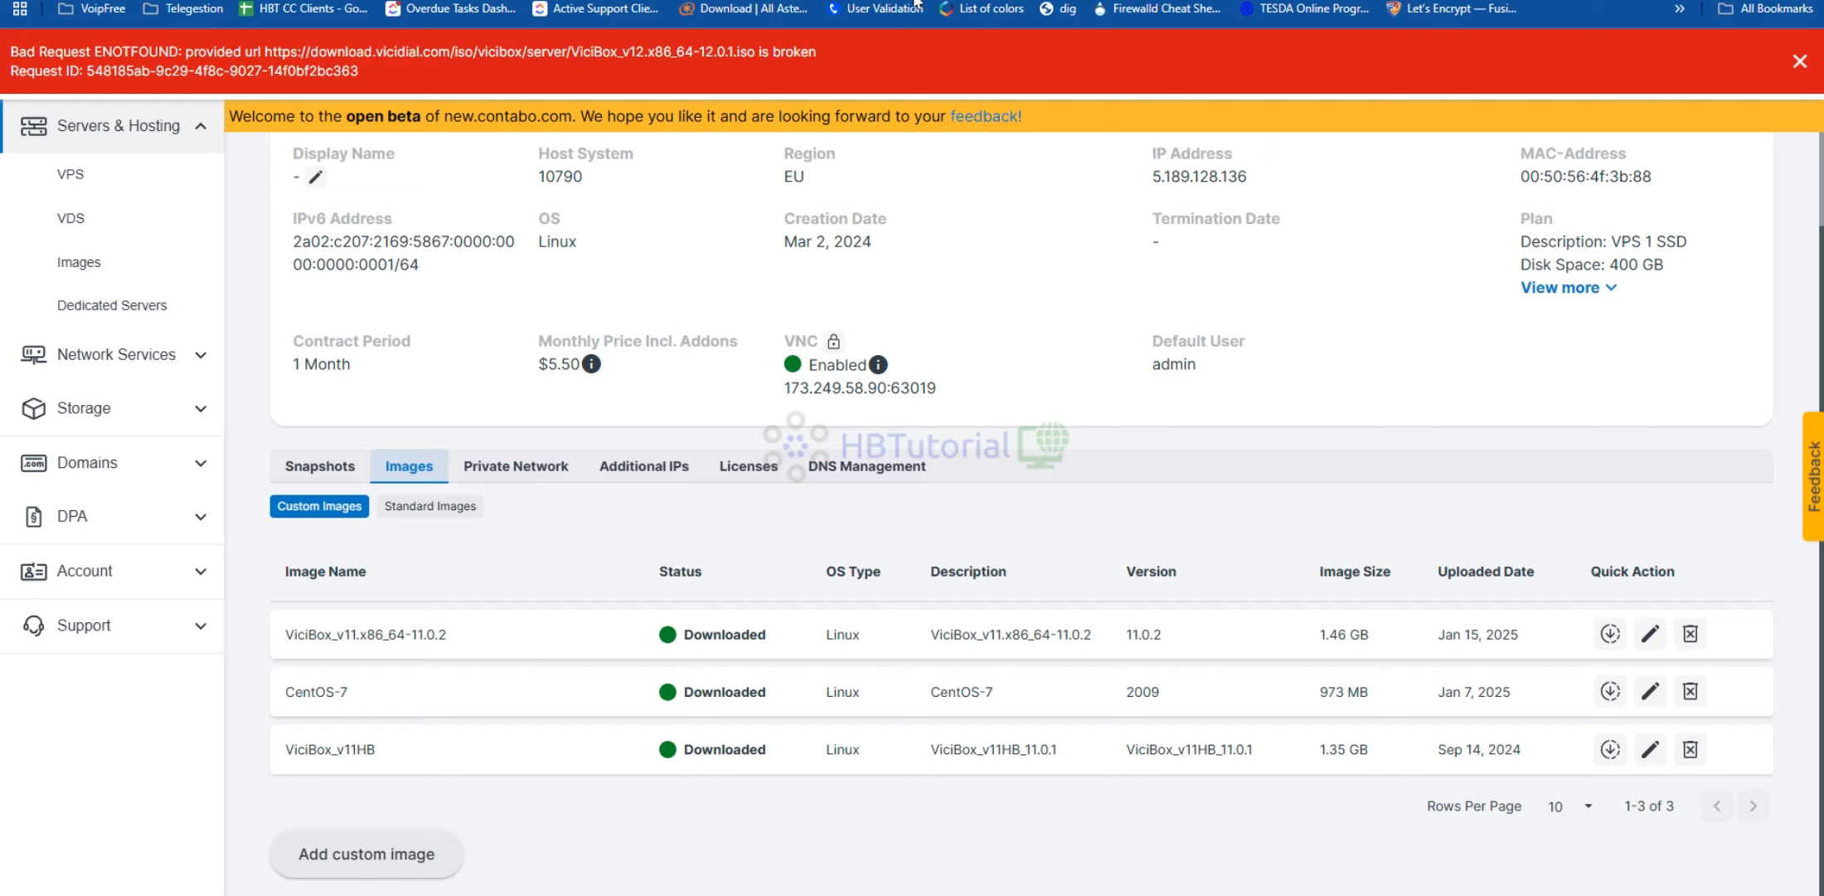
# Copy the ViciBox_V12.x86_64-12.0.1.iso link from the ISO server directory listing
pyautogui.click(206, 0)
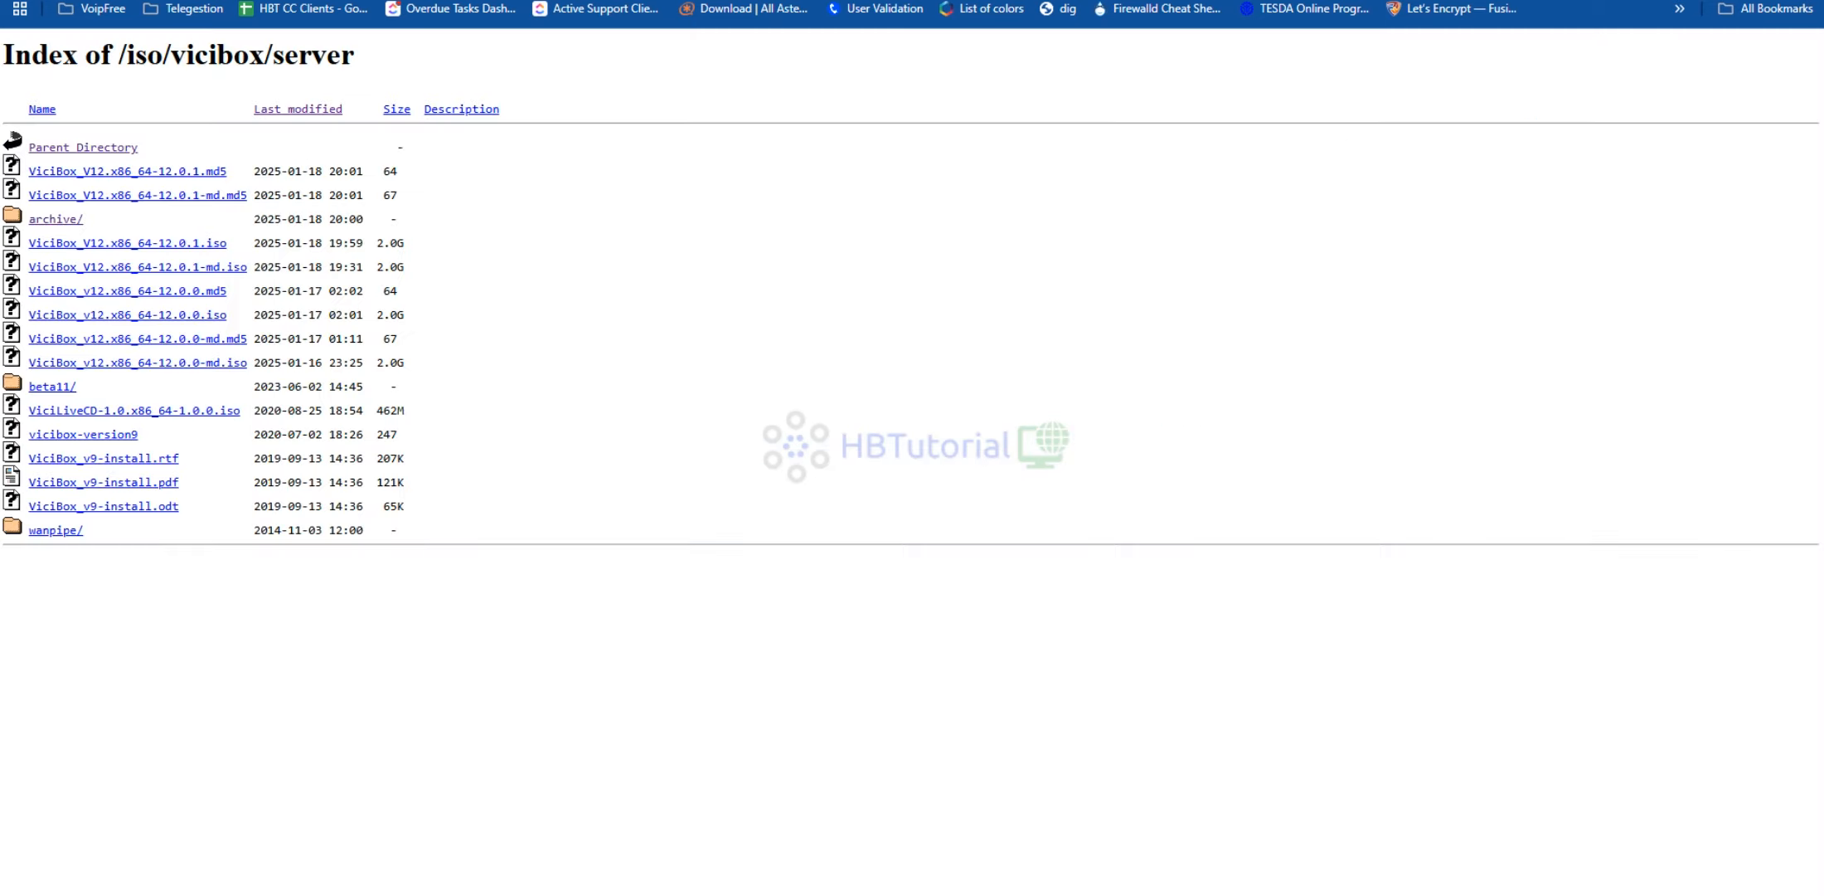
pyautogui.rightClick(156, 246)
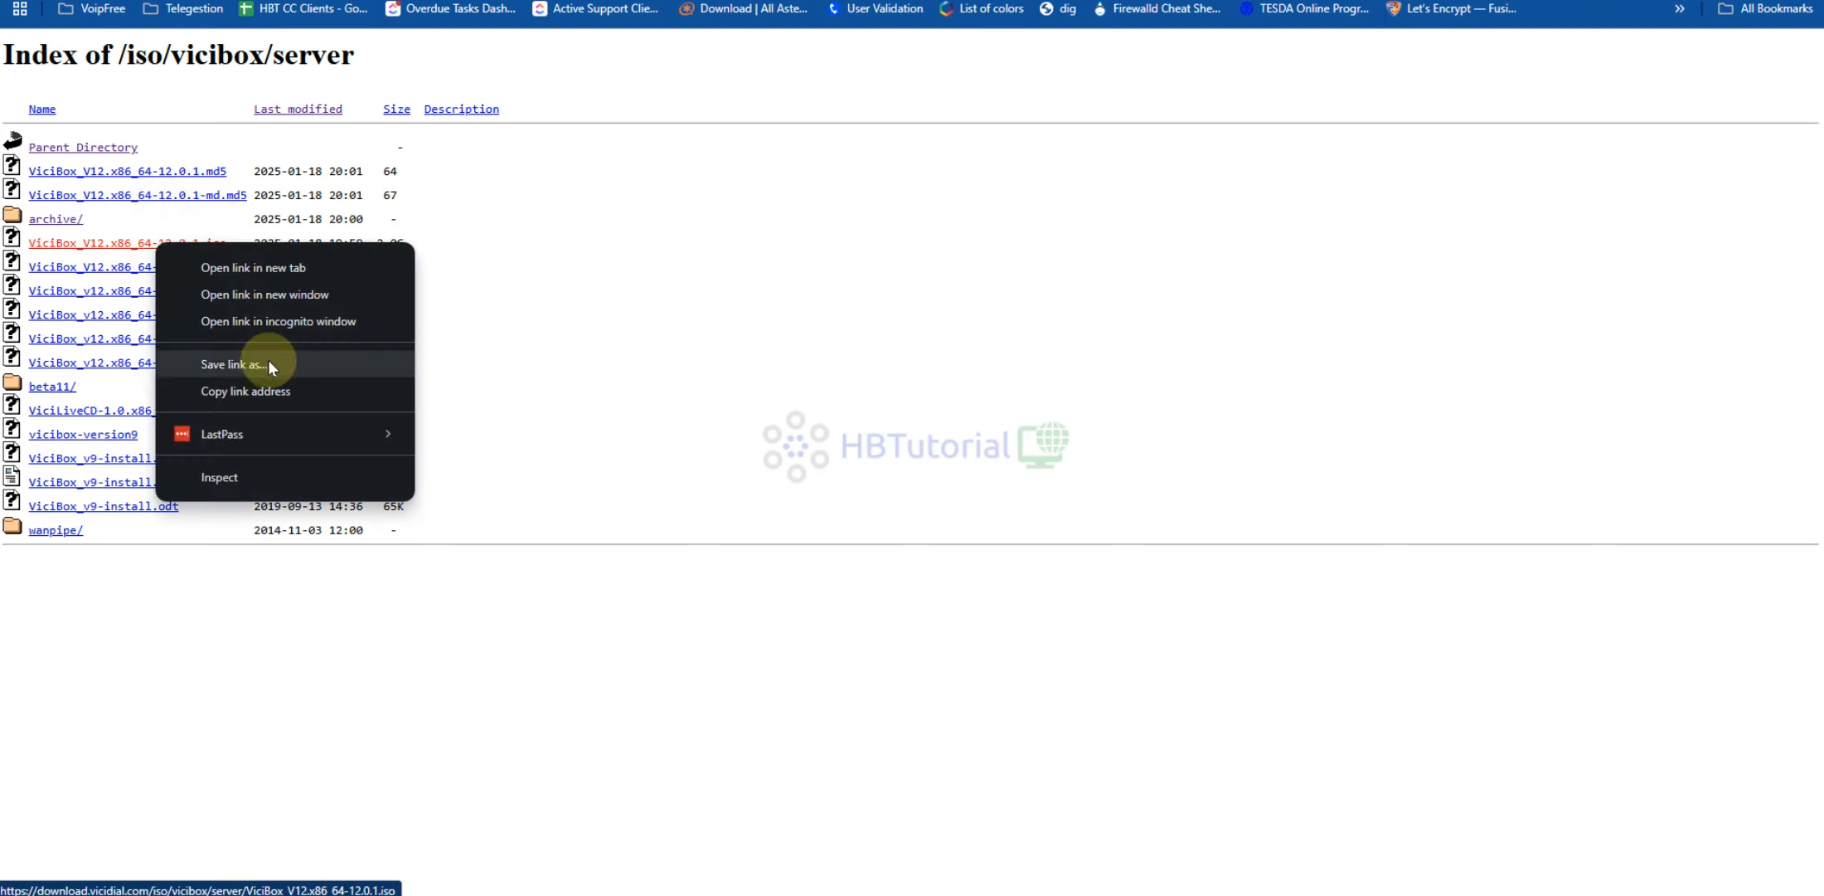
pyautogui.click(272, 391)
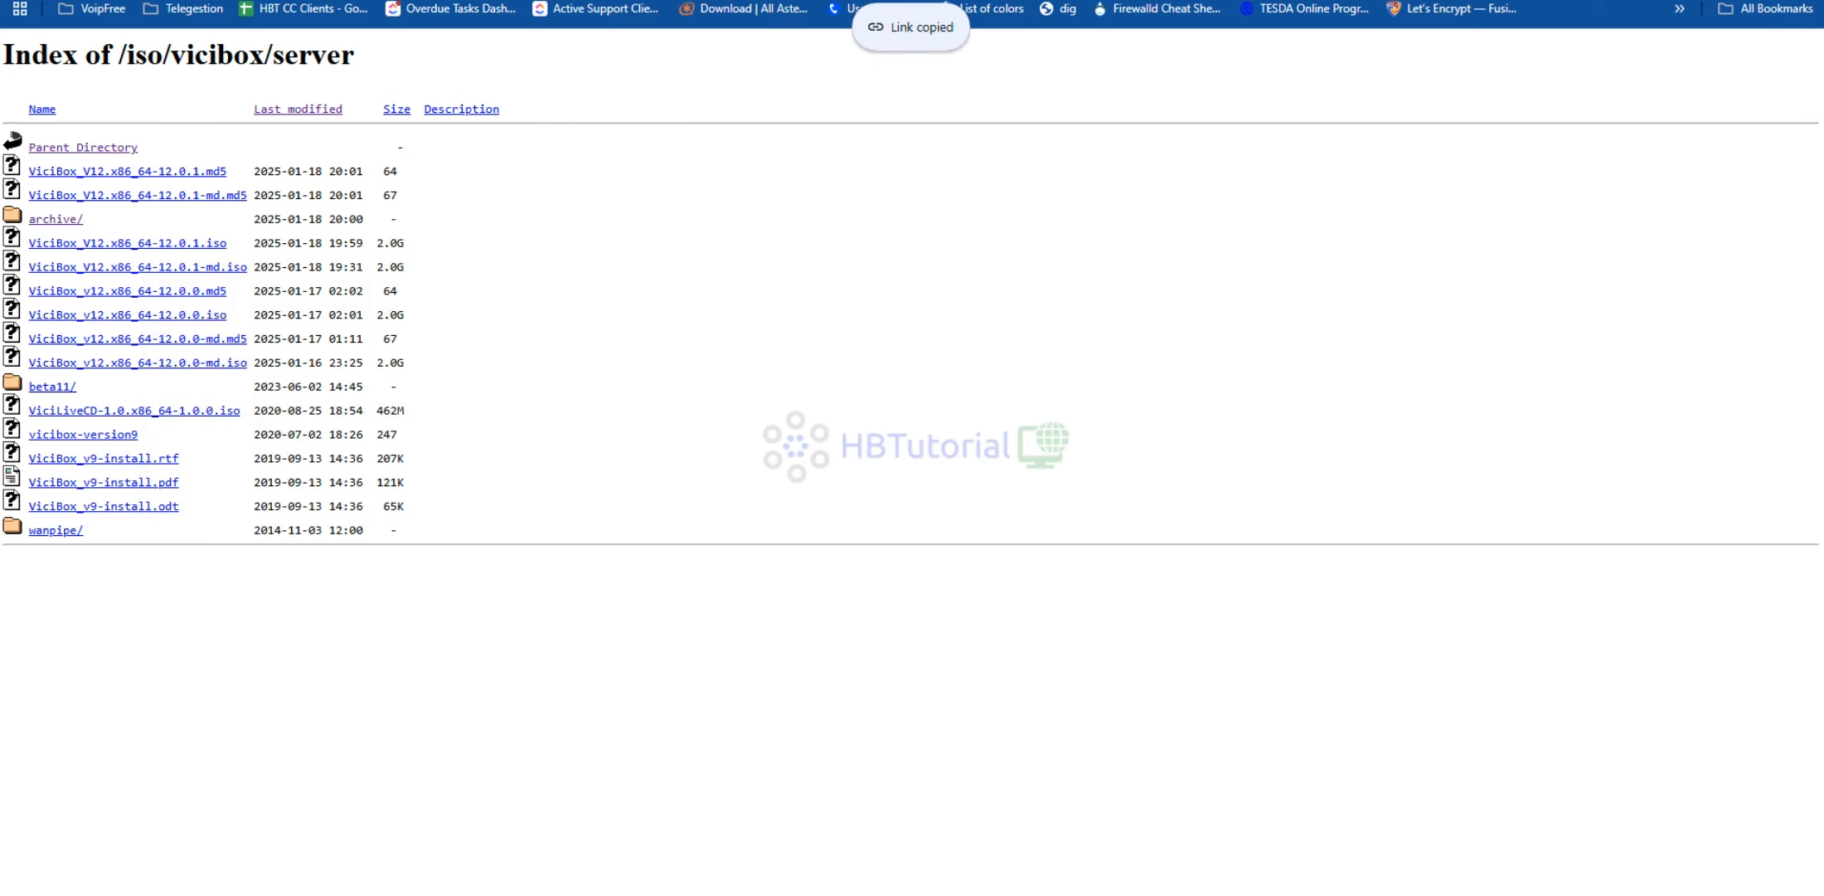
pyautogui.click(829, 2)
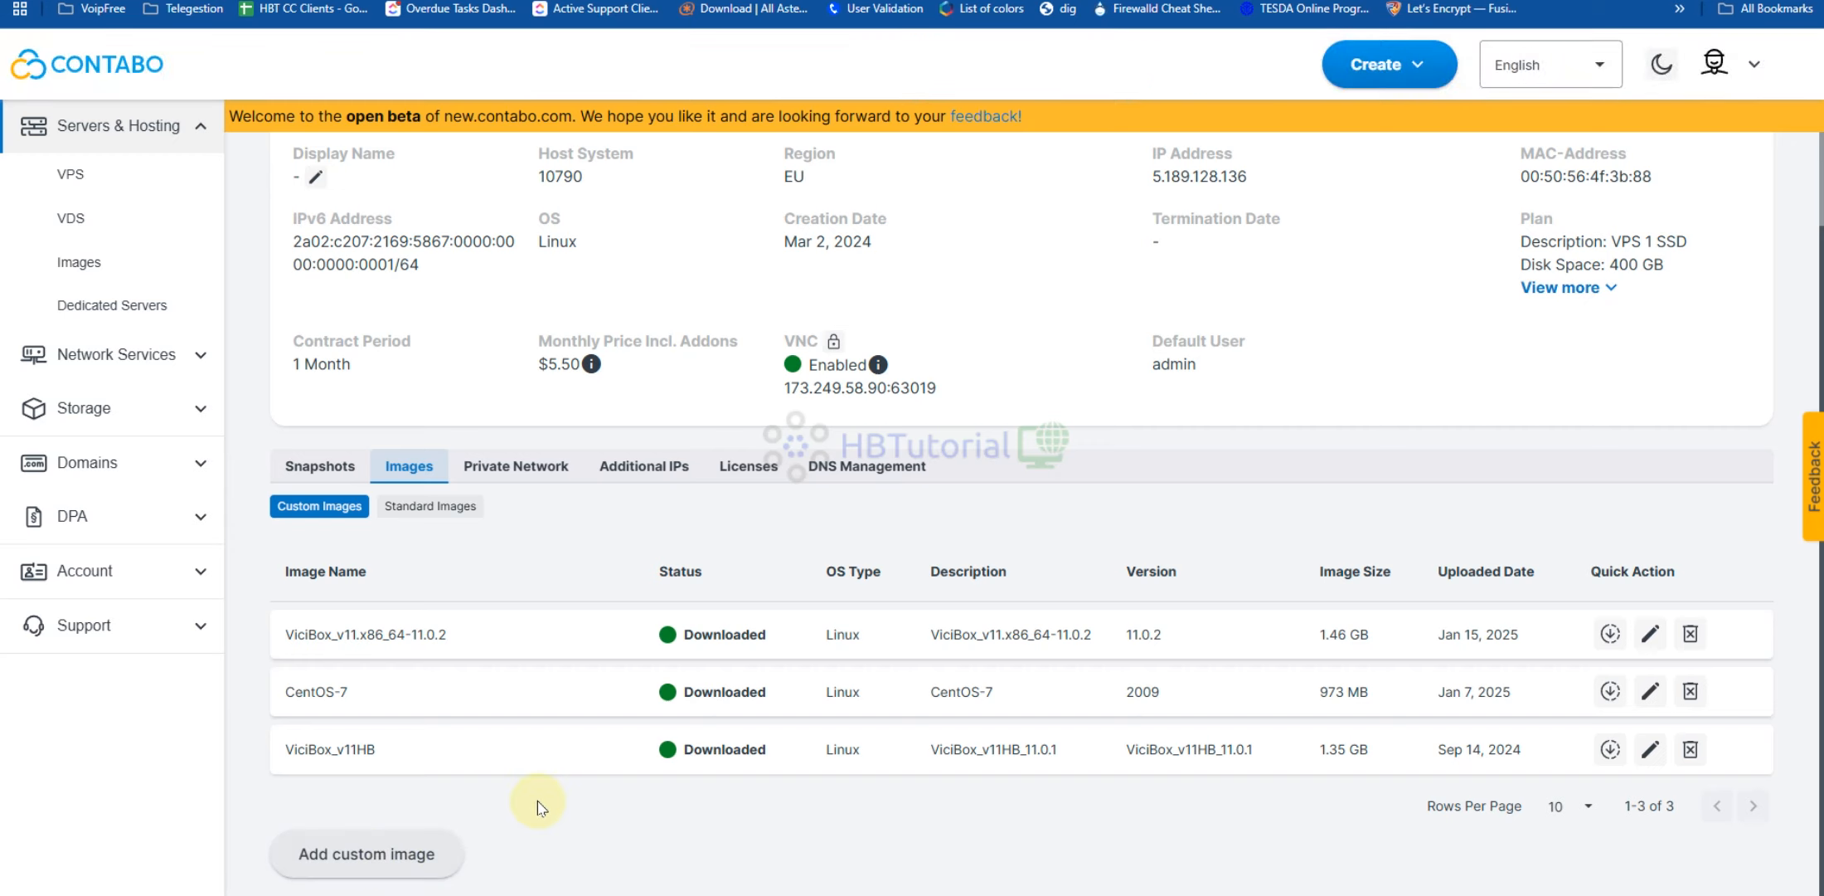
# Start a new custom image with the corrected URL and name ViciBox_V12.x86_64-12.0.1
pyautogui.click(374, 850)
pyautogui.click(1437, 170)
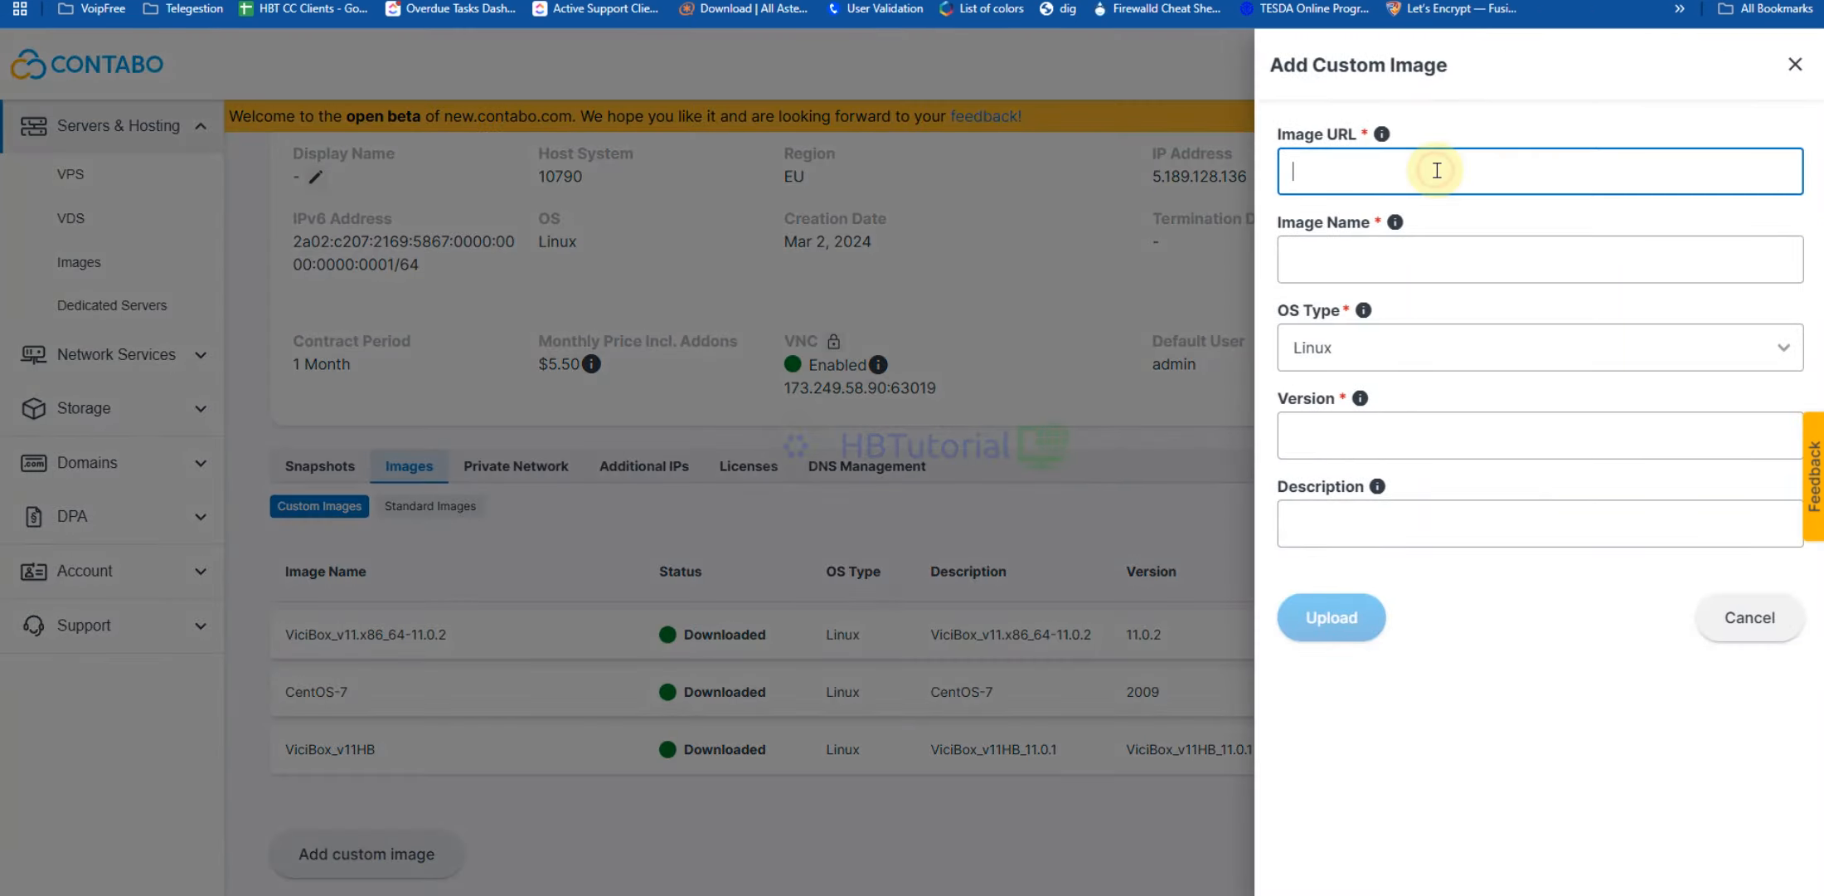
pyautogui.hotkey('ctrl', 'v')
pyautogui.click(1381, 267)
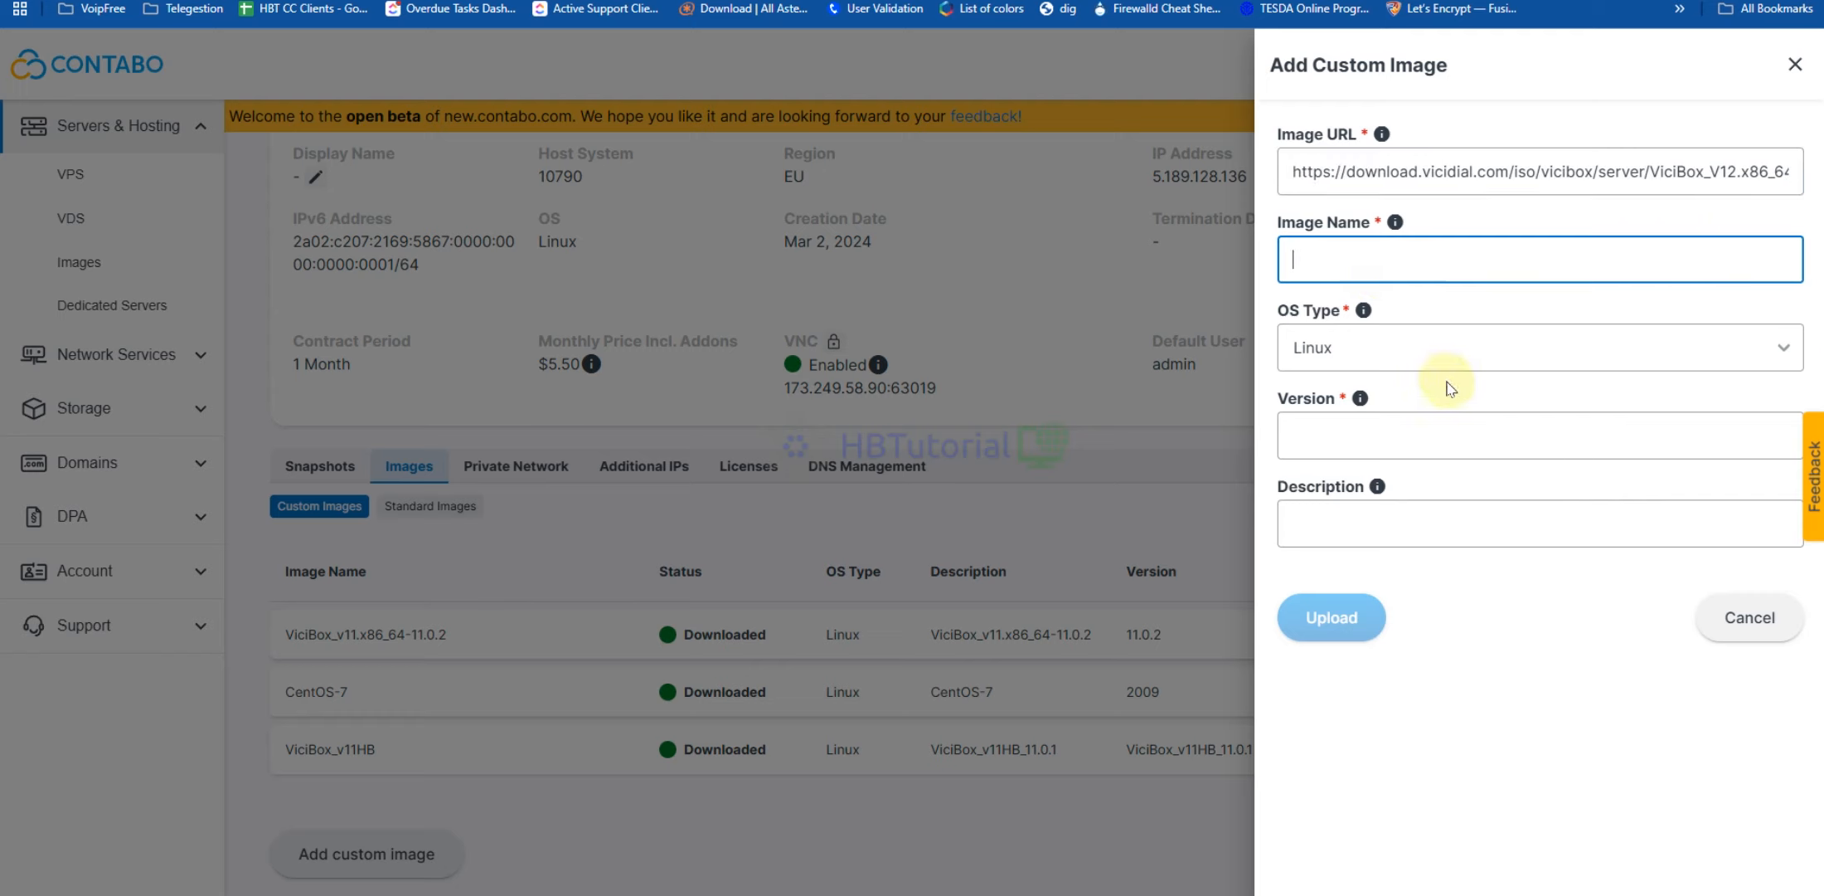
pyautogui.click(1419, 355)
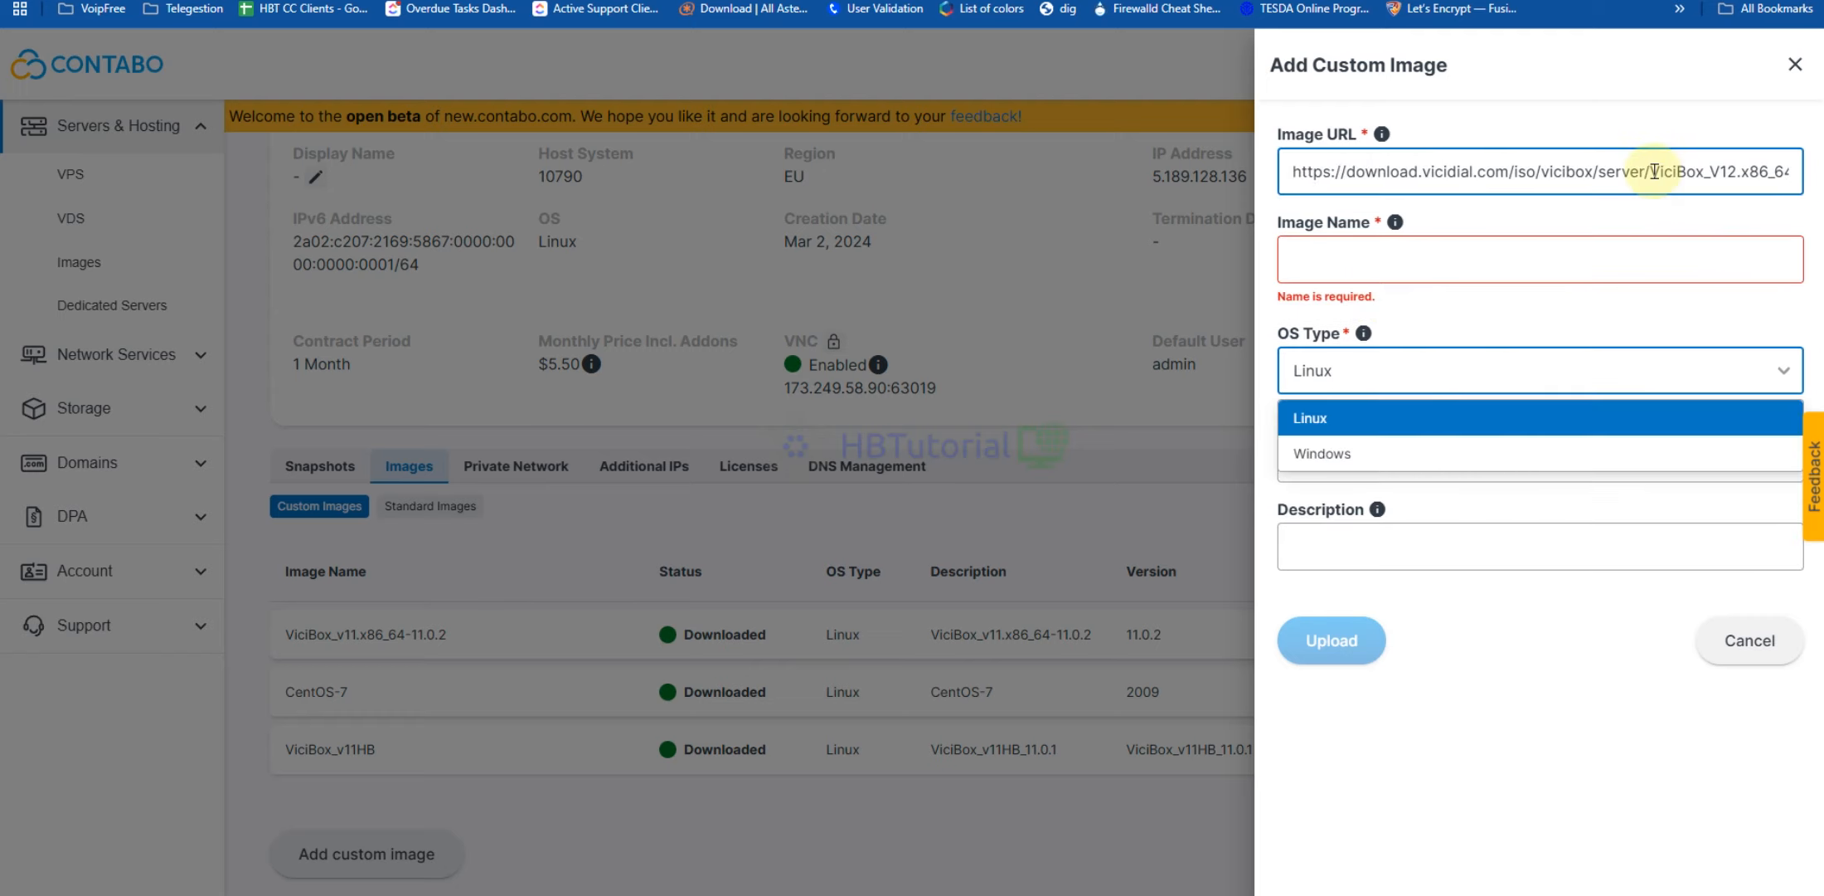
pyautogui.moveTo(1654, 171); pyautogui.dragTo(1763, 172)
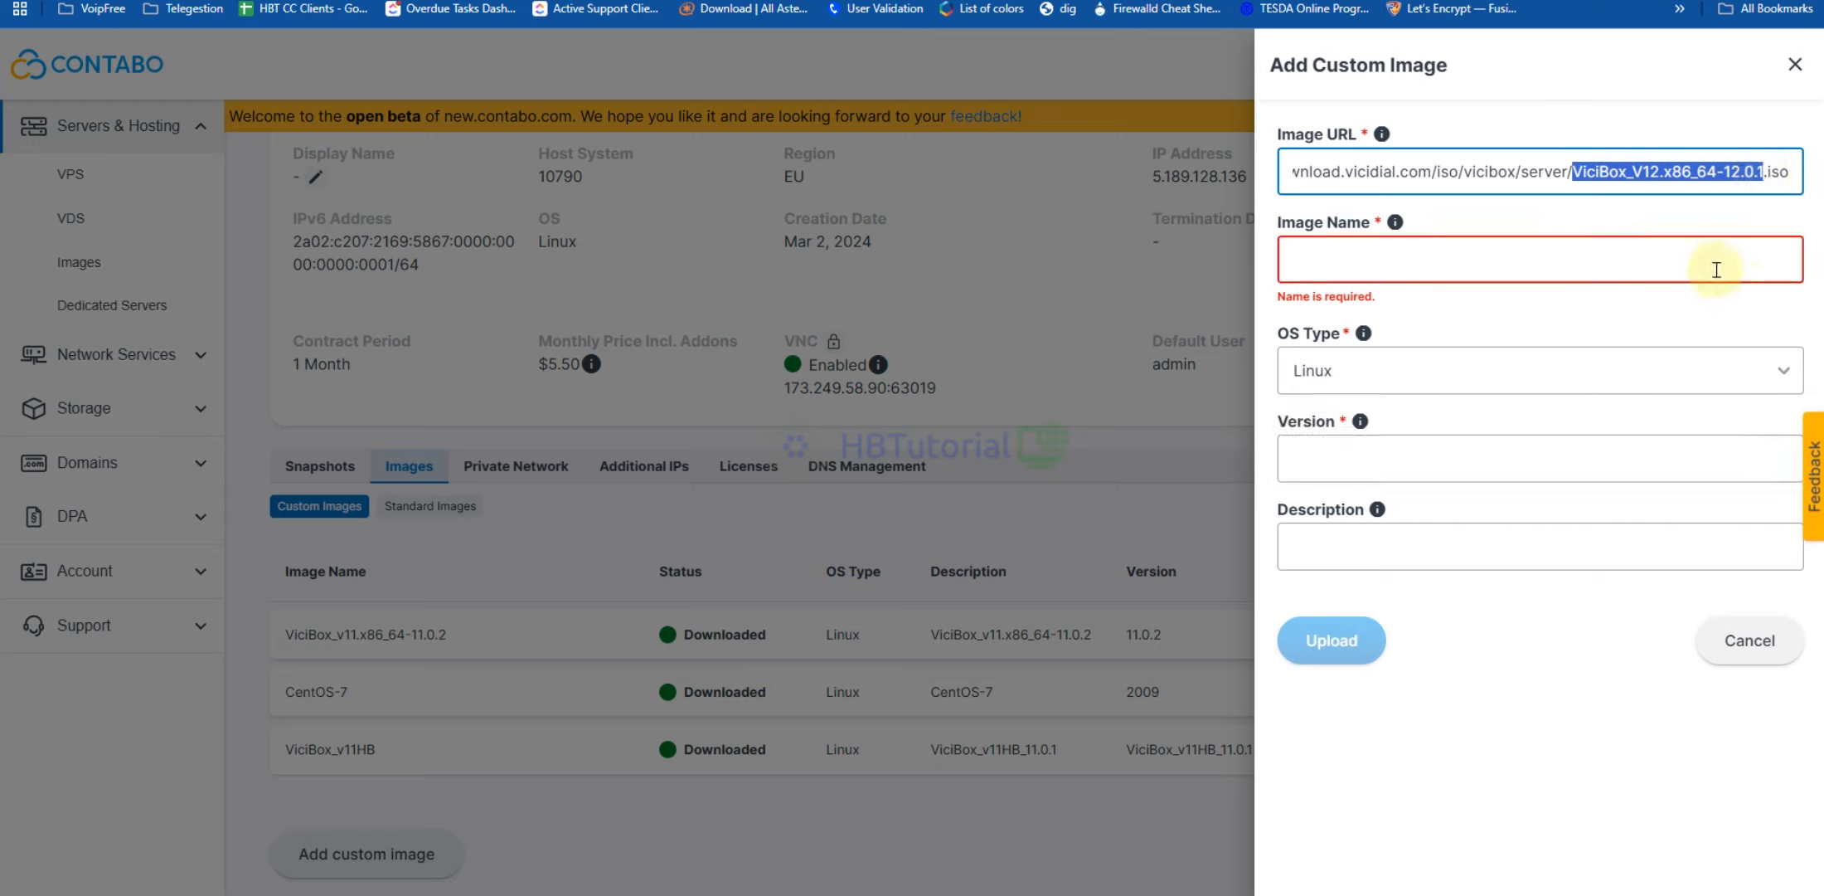
pyautogui.click(1331, 261)
pyautogui.hotkey('ctrl', 'v')
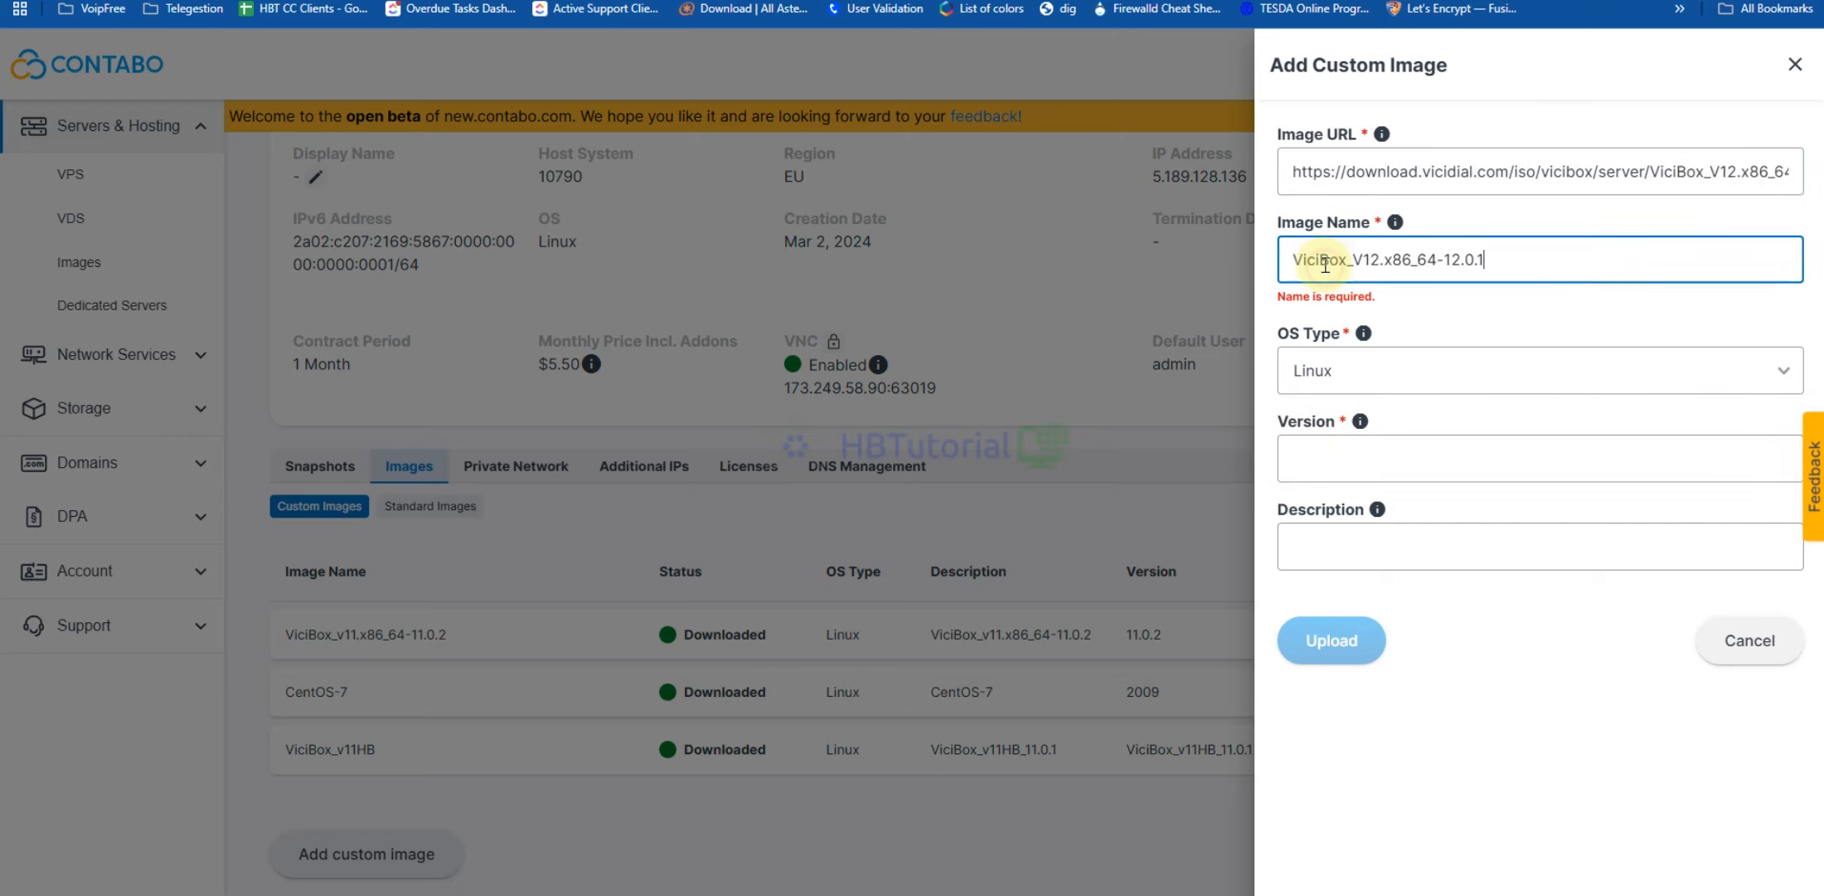
# Add the file name as description, set version 12.0.1, and upload the image
pyautogui.click(1372, 535)
pyautogui.hotkey('ctrl', 'v')
pyautogui.moveTo(1486, 260); pyautogui.dragTo(1447, 261)
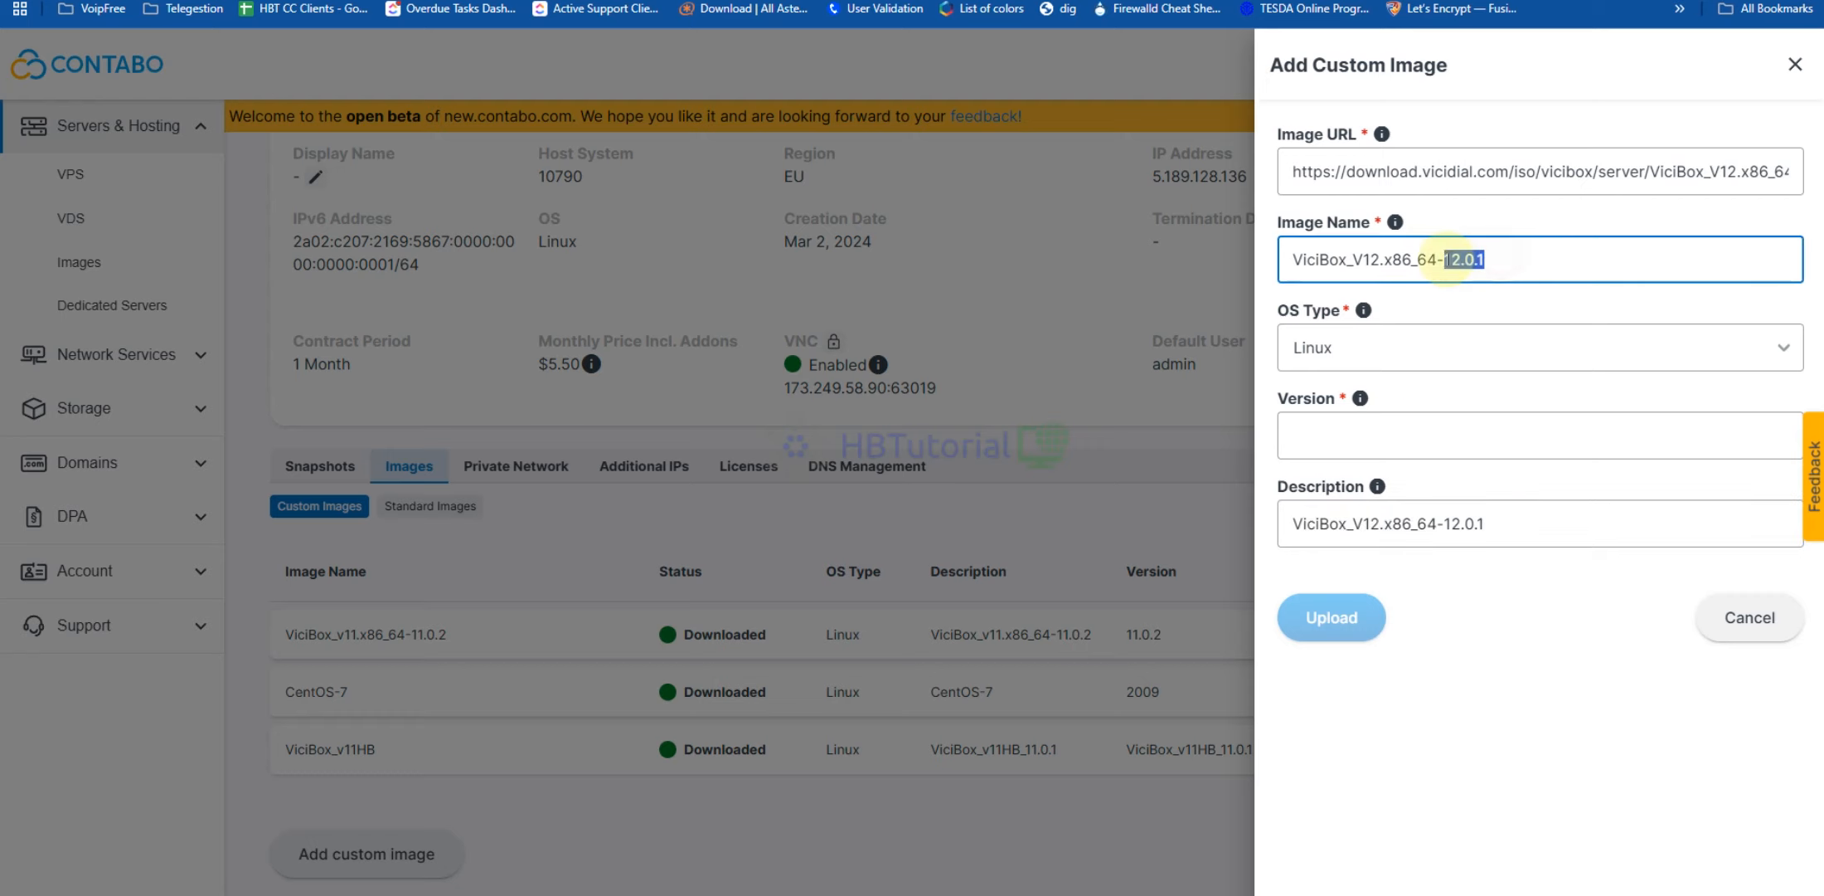
pyautogui.hotkey('ctrl', 'c')
pyautogui.click(1365, 431)
pyautogui.hotkey('ctrl', 'v')
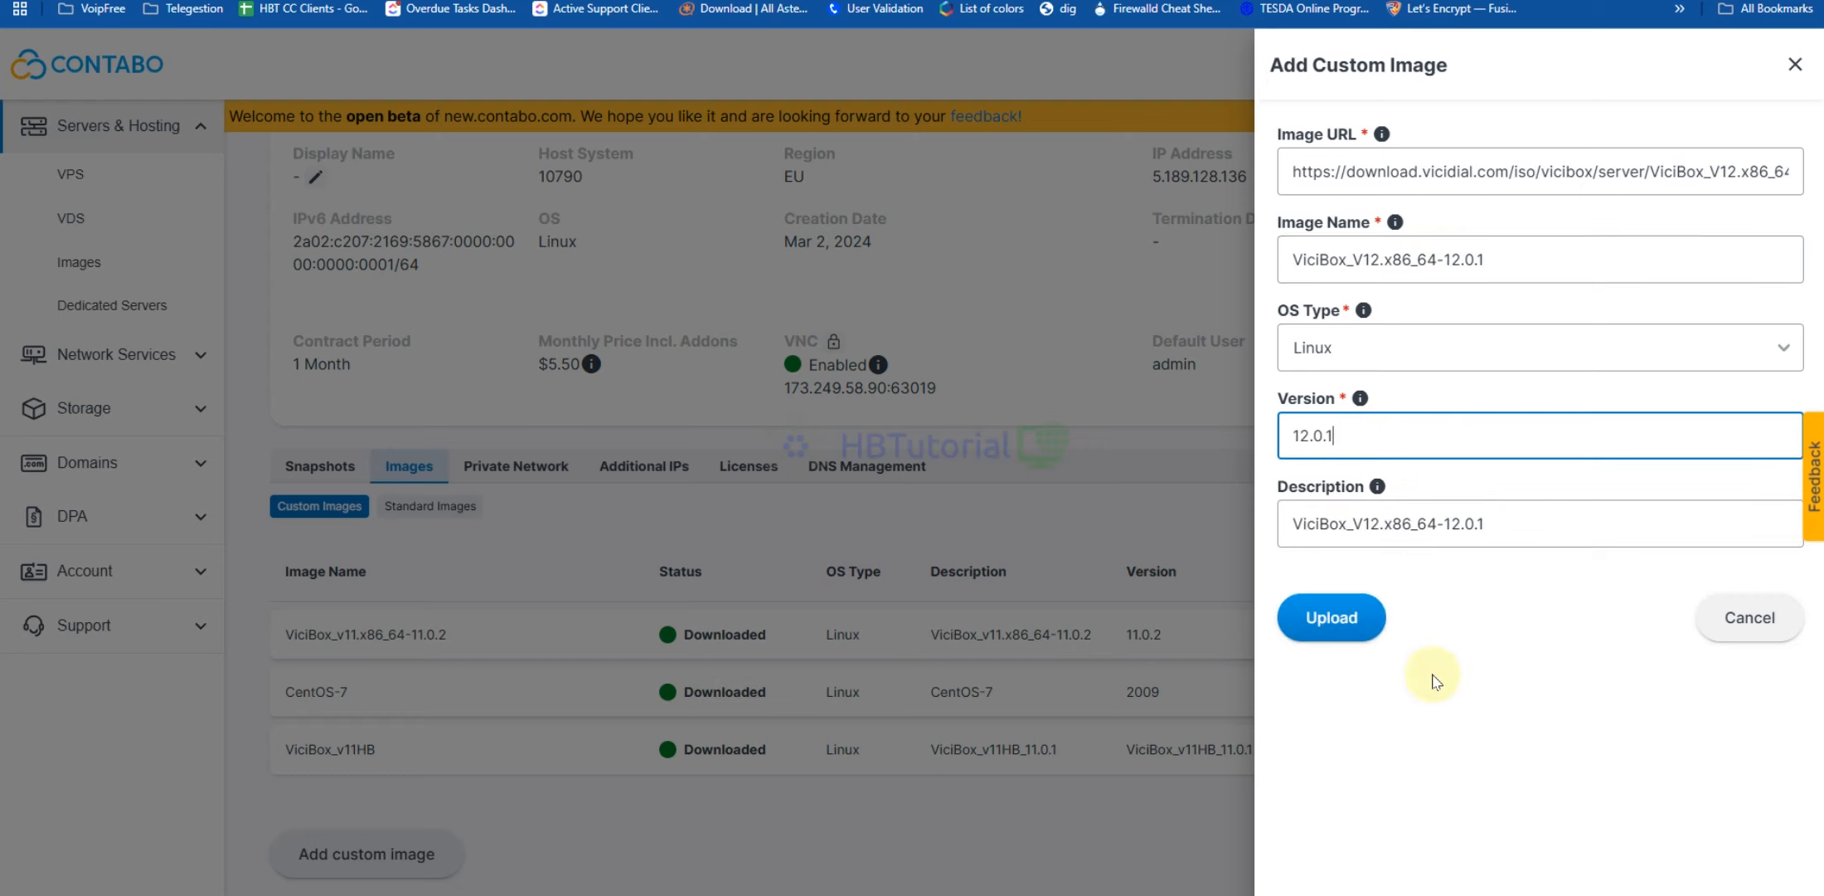
pyautogui.click(1342, 628)
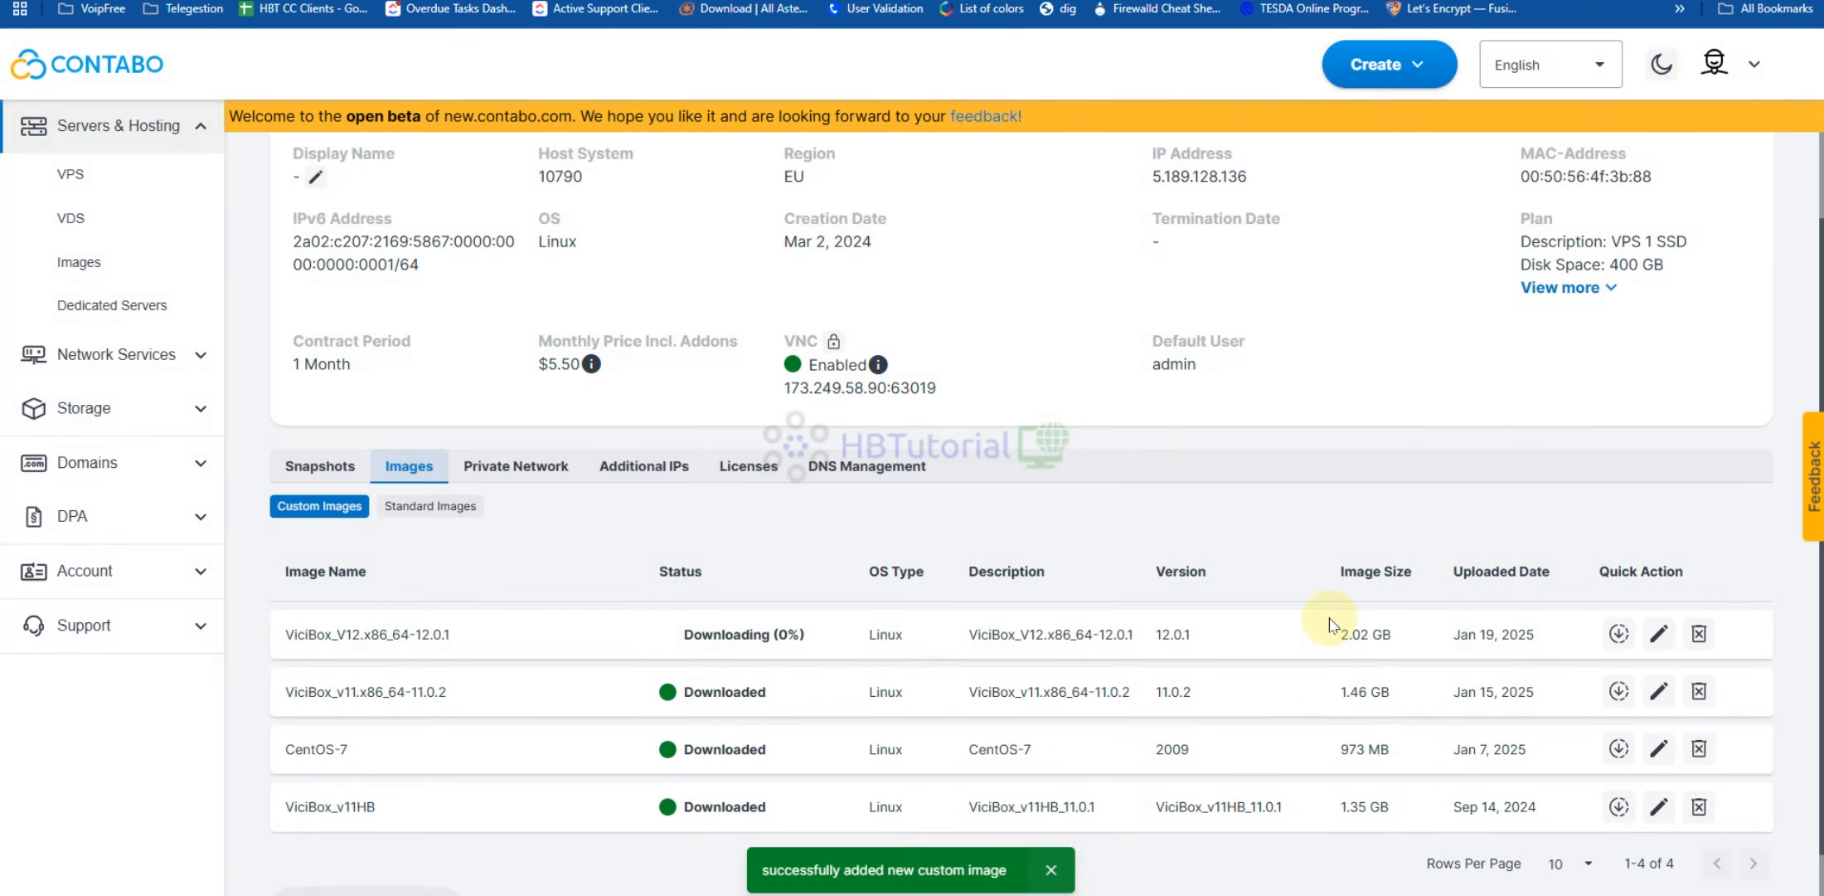
# Wait on Custom Images until the ViciBox_V12.x86_64-12.0.1 row reads Downloaded
pyautogui.scroll(-1, 1169, 624)
pyautogui.scroll(-1, 1170, 624)
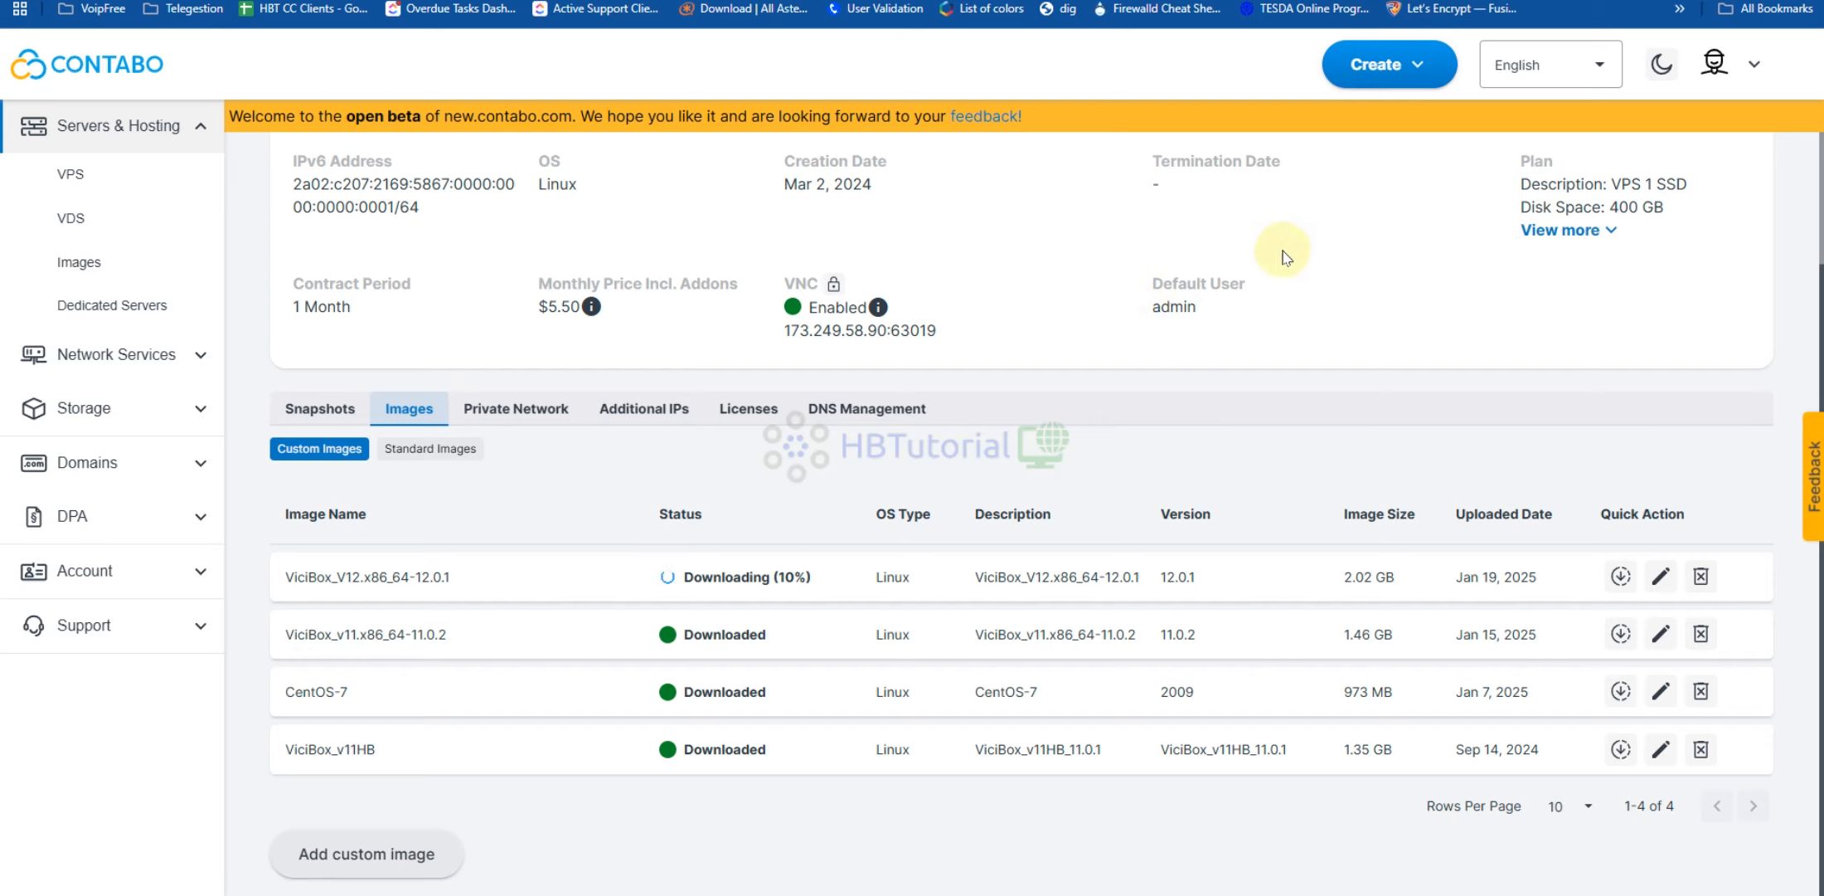
pyautogui.click(1714, 64)
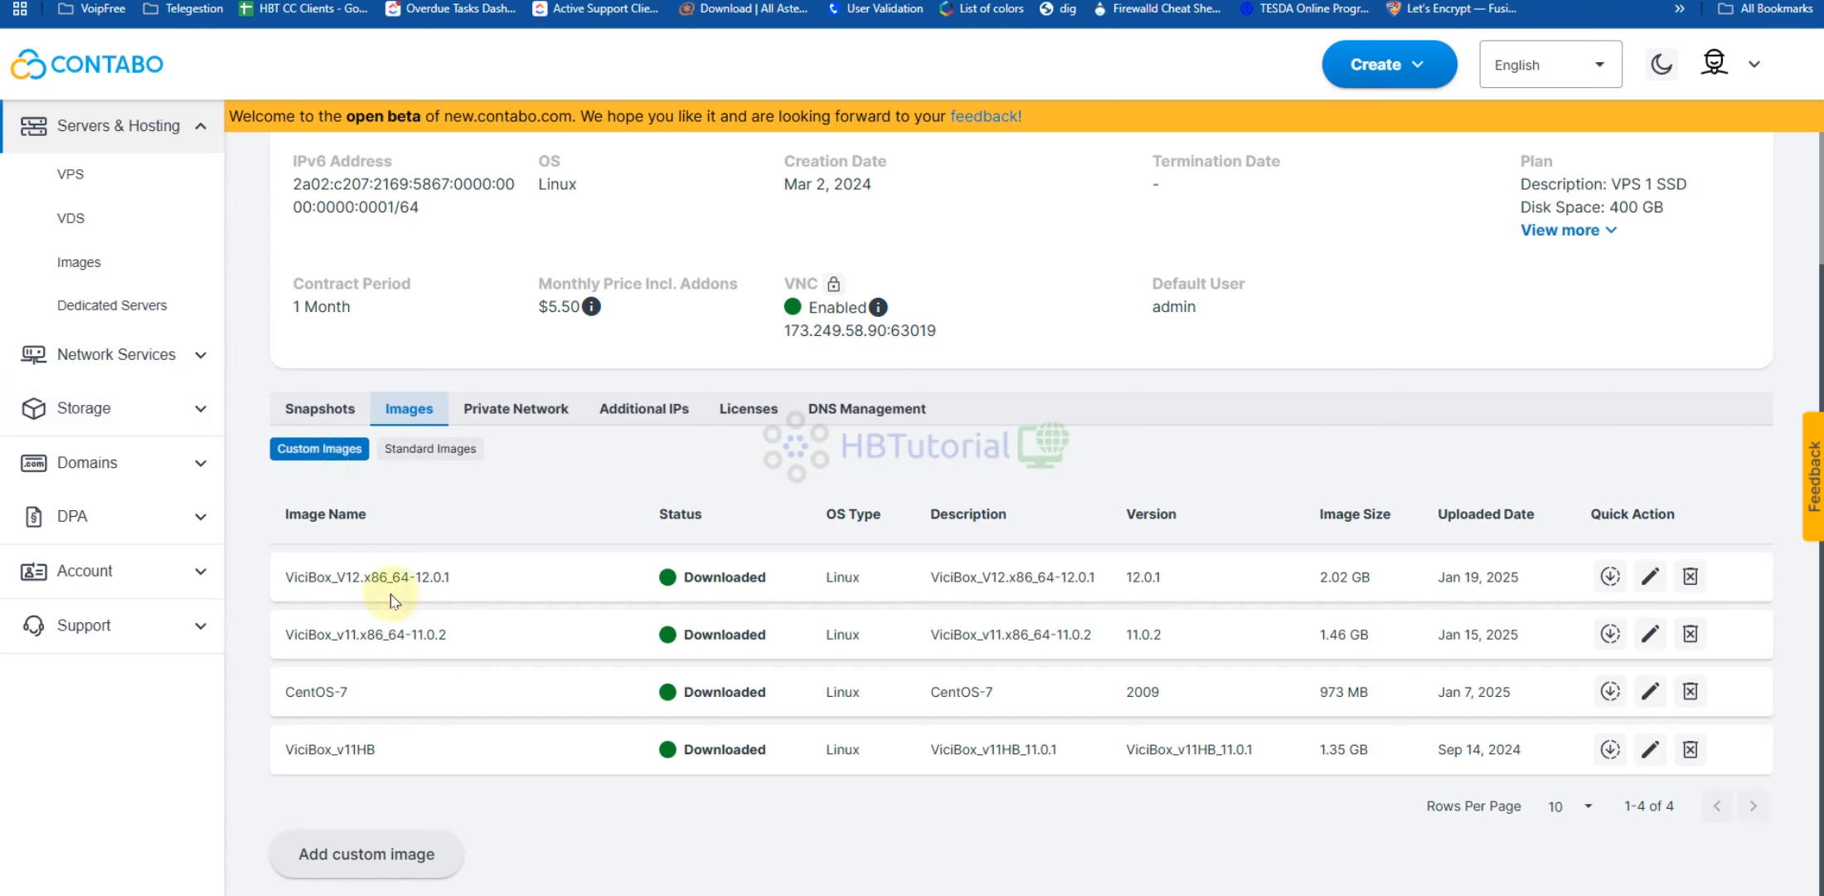
pyautogui.moveTo(673, 580); pyautogui.dragTo(1358, 597)
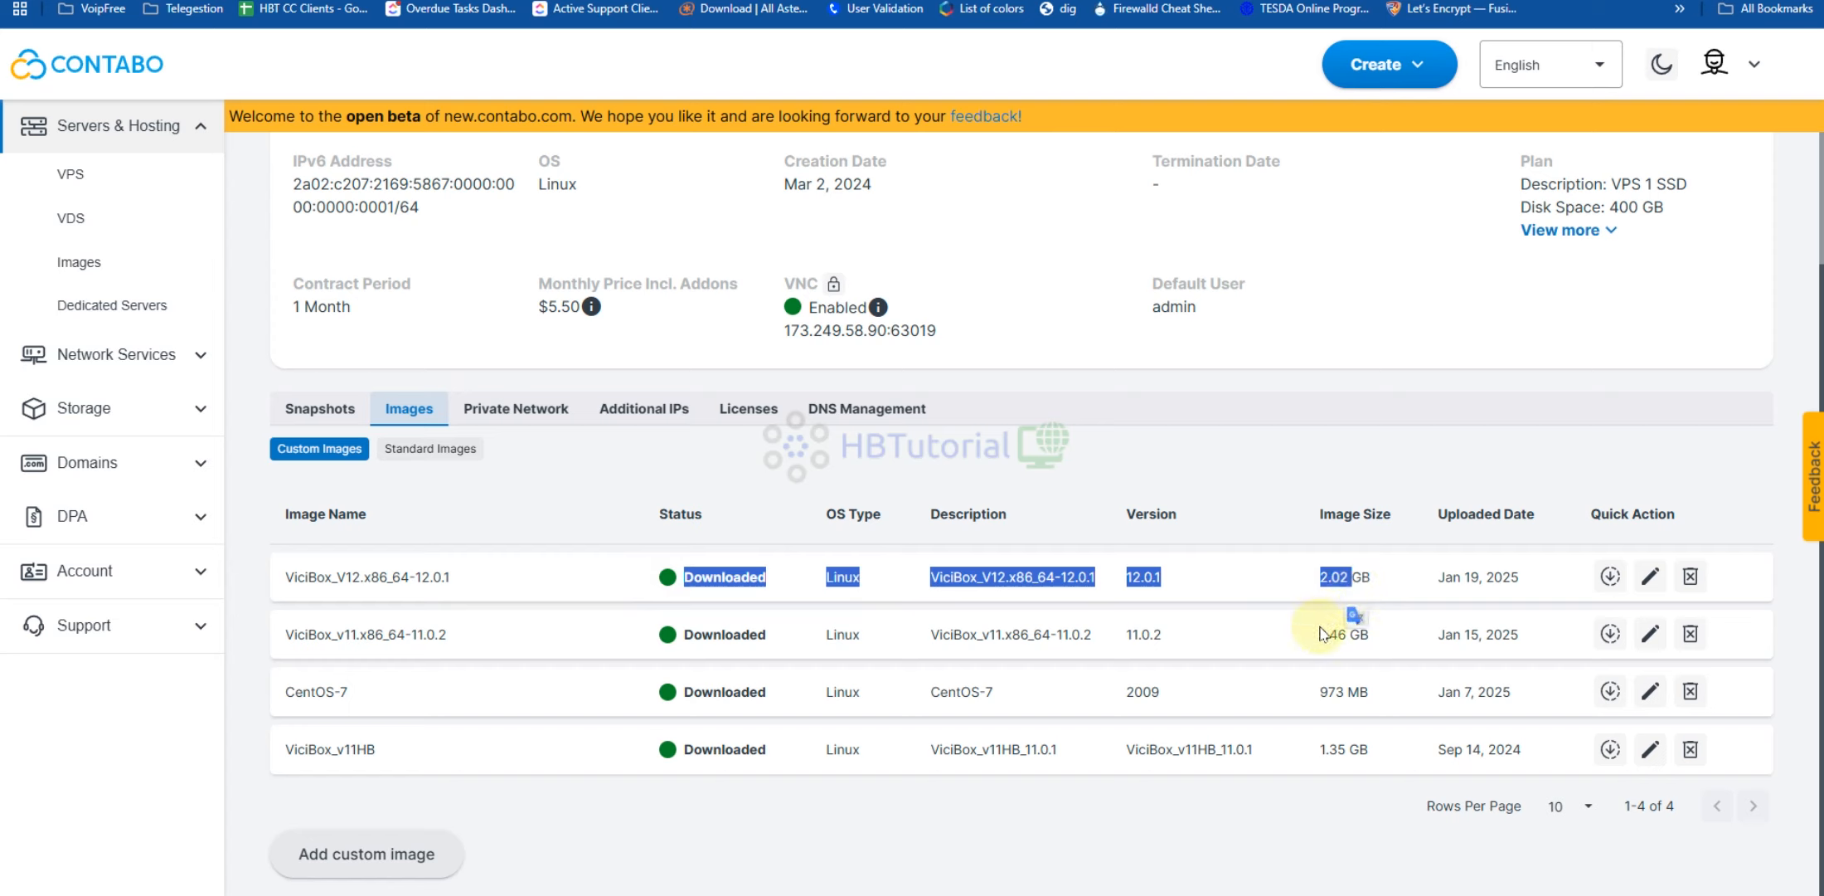
pyautogui.click(1010, 823)
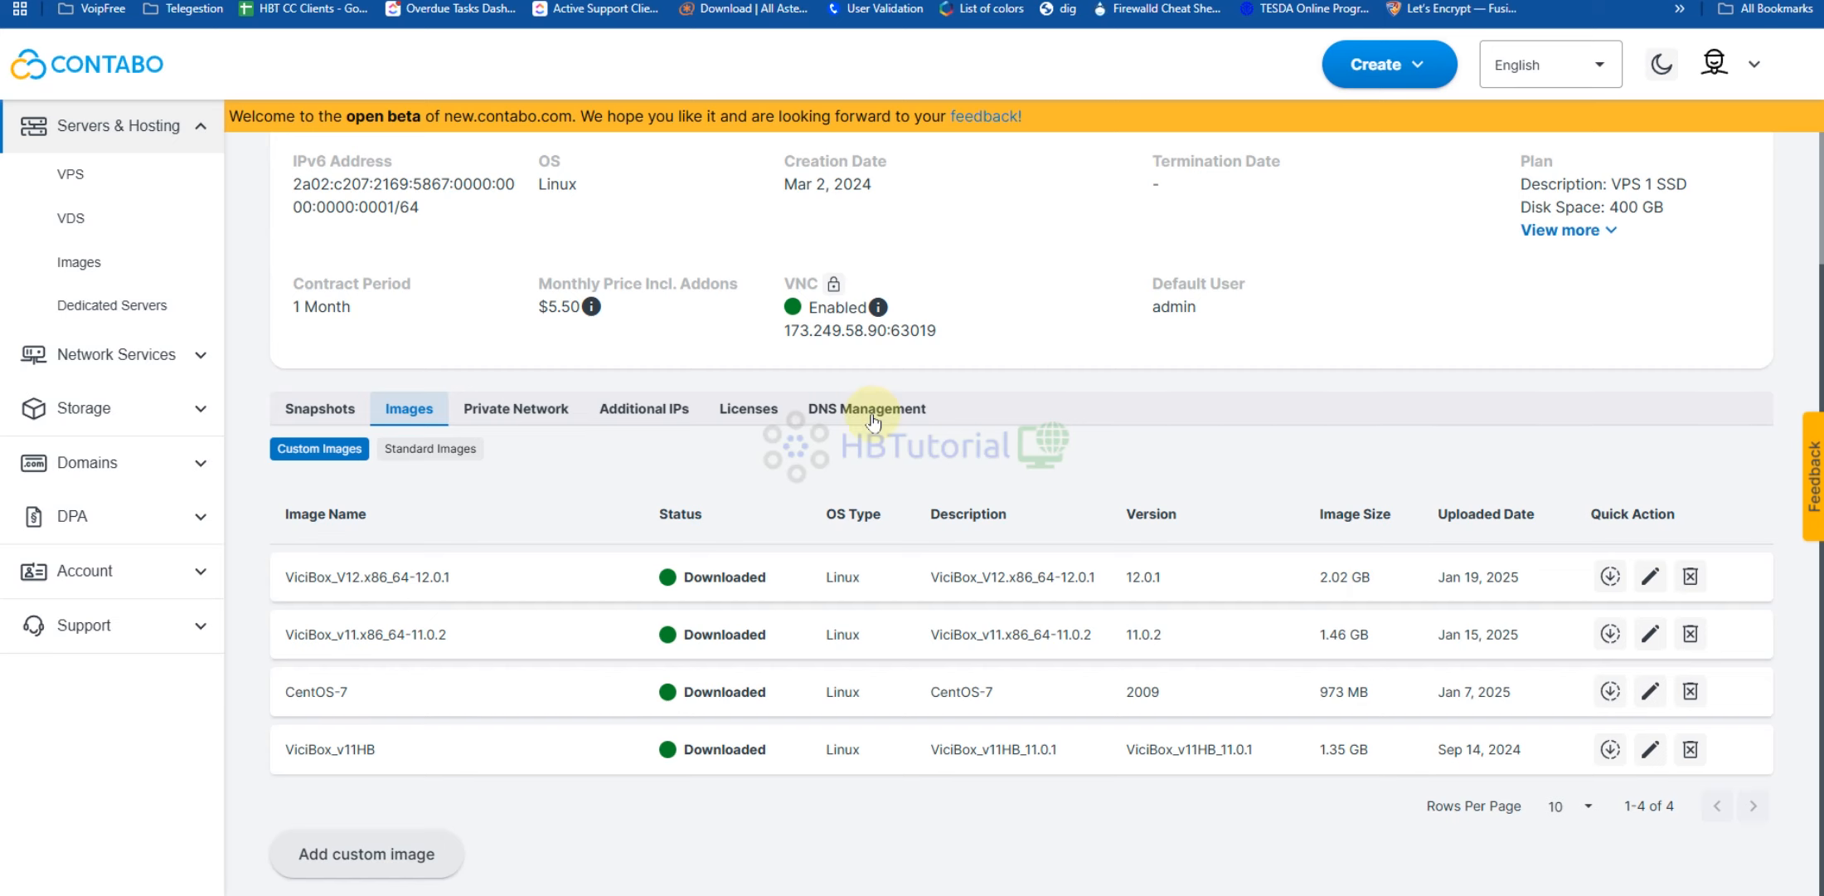
pyautogui.scroll(3, 563, 348)
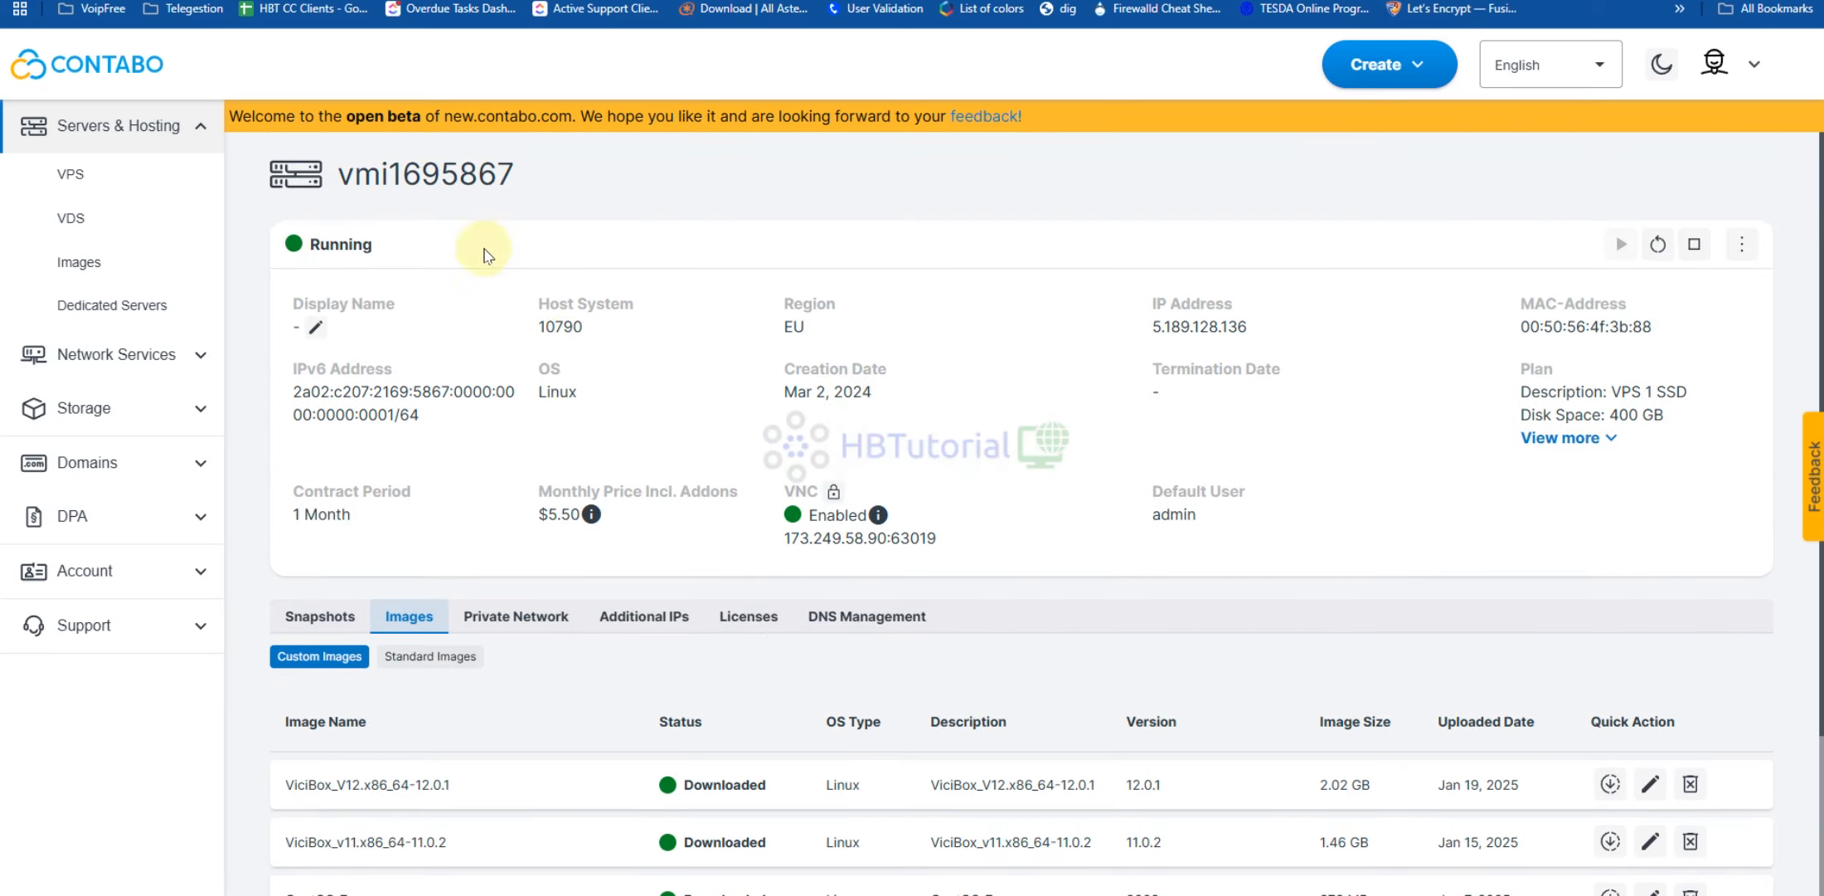
# Reinstall the VPS from the ViciBox_V12.x86_64-12.0.1 custom image, confirming the data-loss warning
pyautogui.moveTo(1144, 300); pyautogui.dragTo(1281, 331)
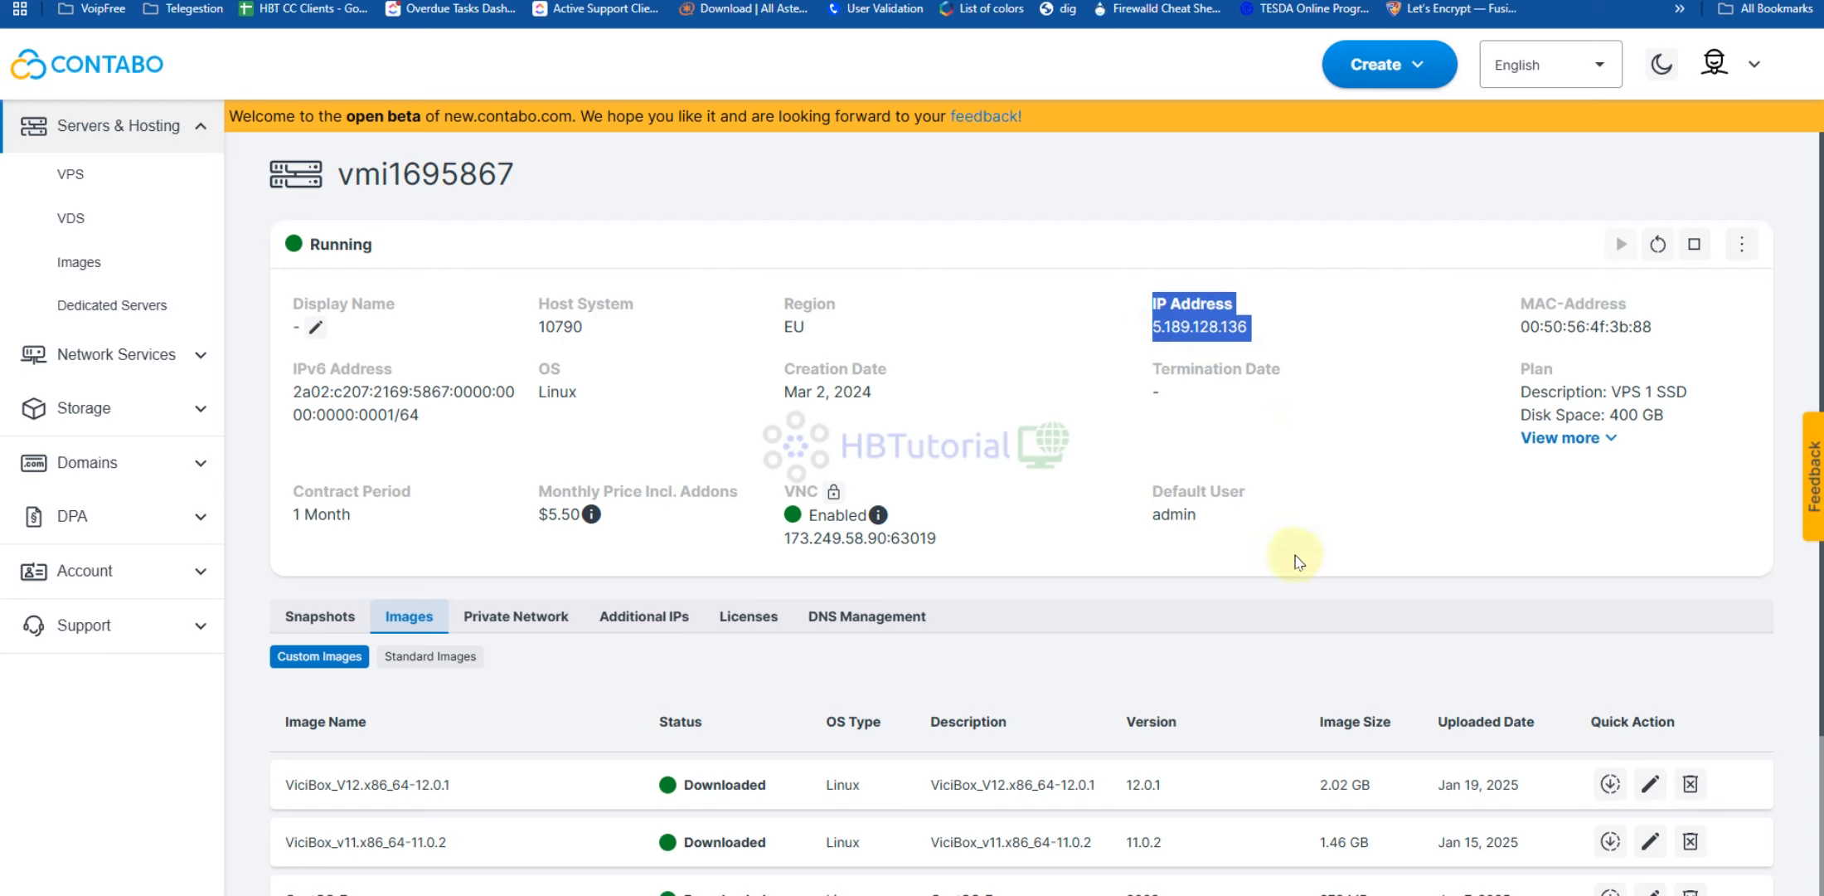
pyautogui.scroll(-3, 1326, 547)
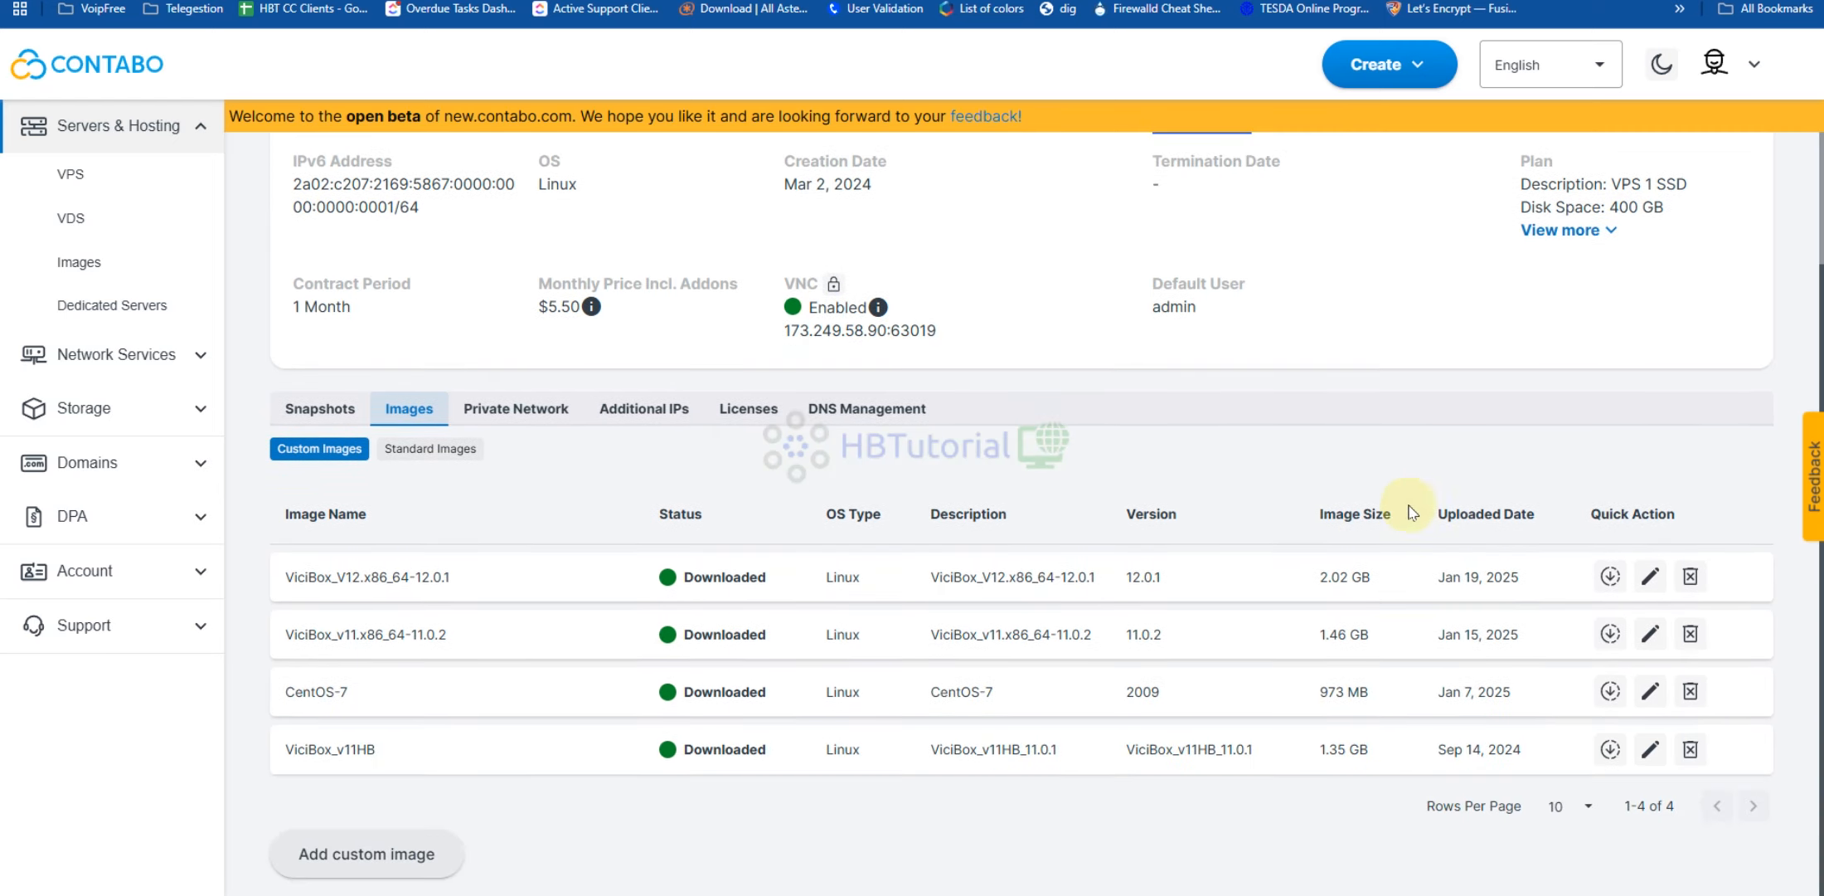
pyautogui.click(1610, 579)
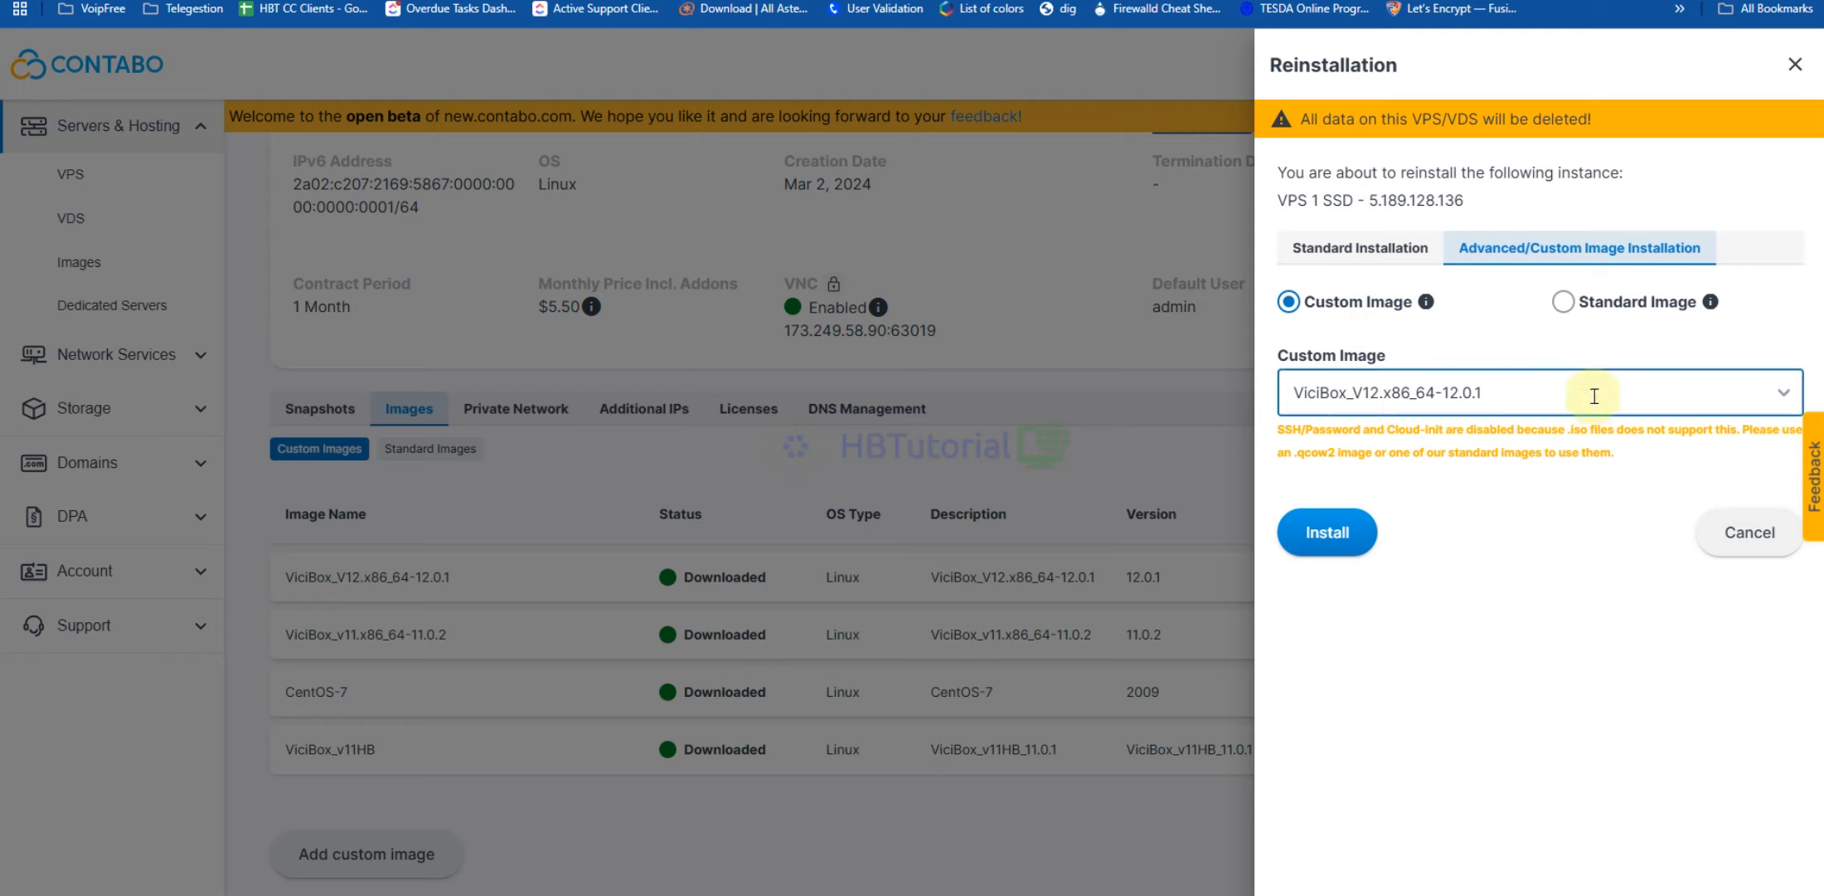
pyautogui.click(1297, 396)
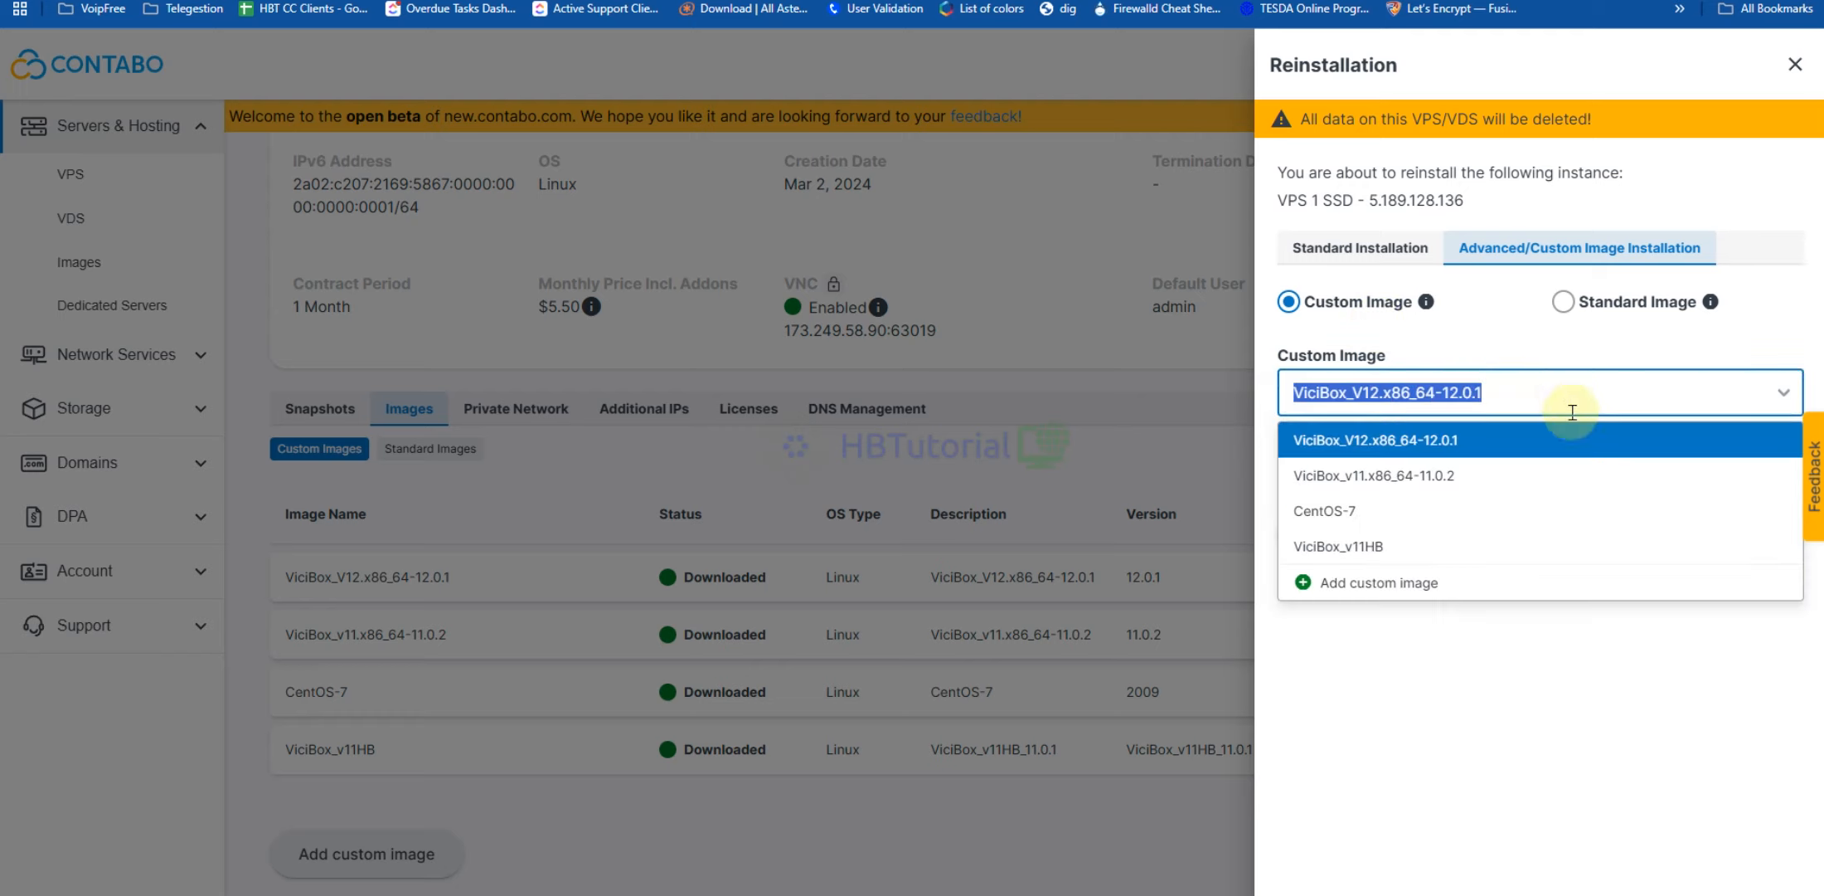
pyautogui.click(1486, 711)
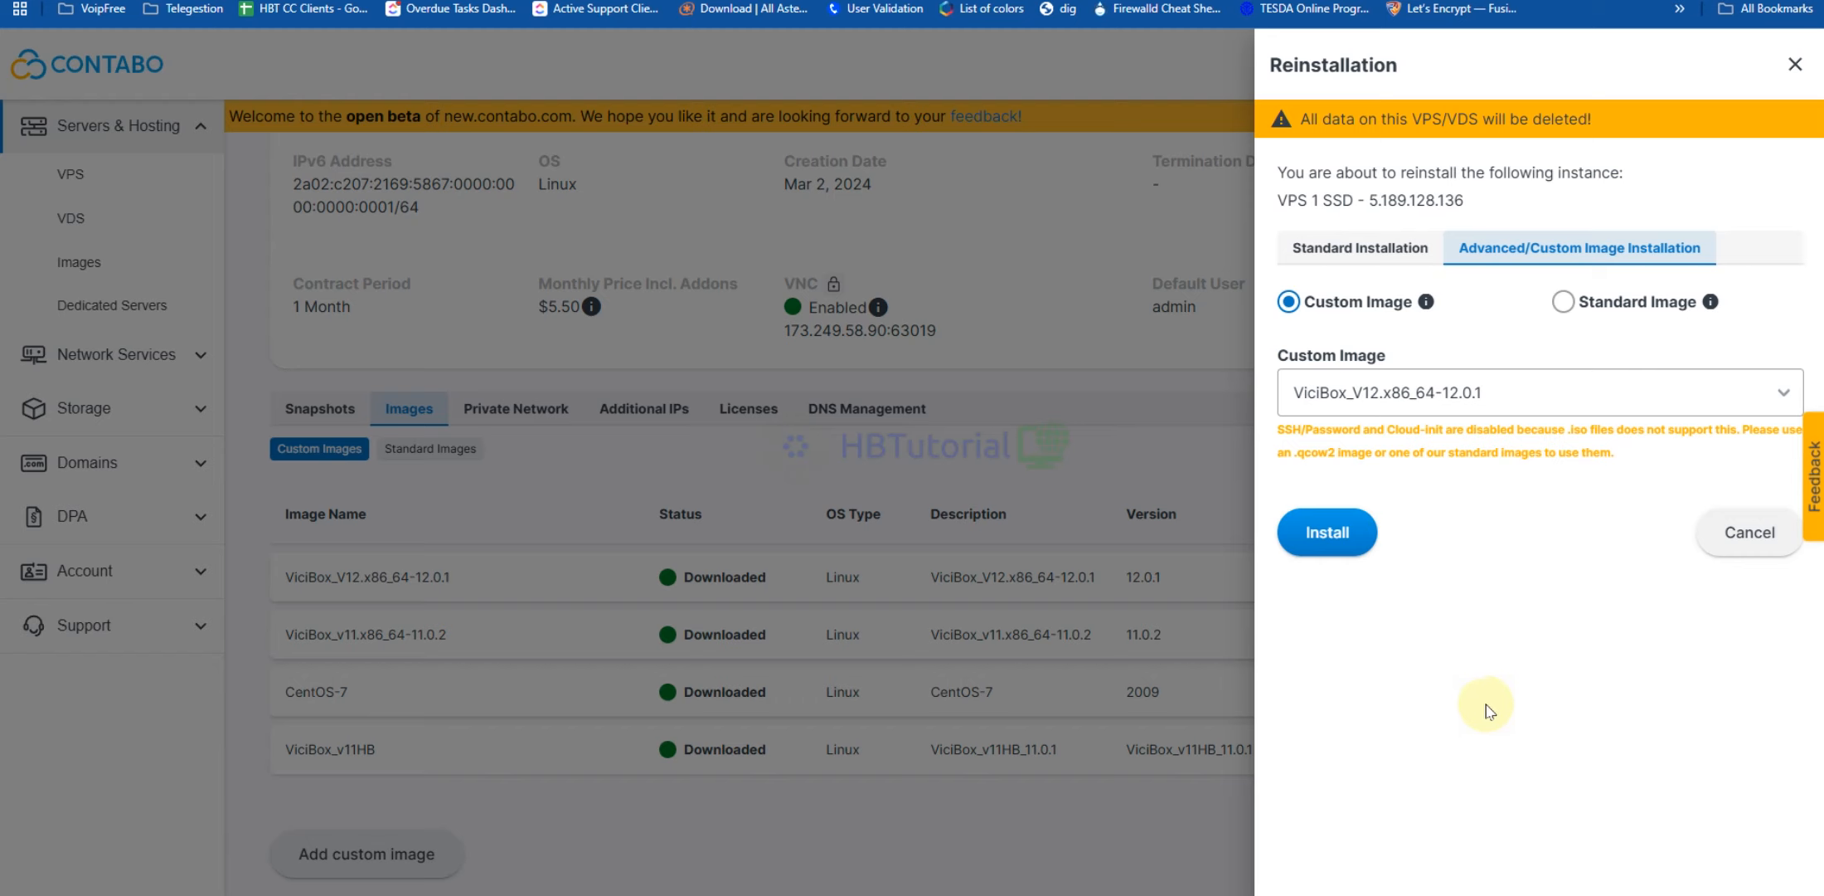
pyautogui.click(1341, 535)
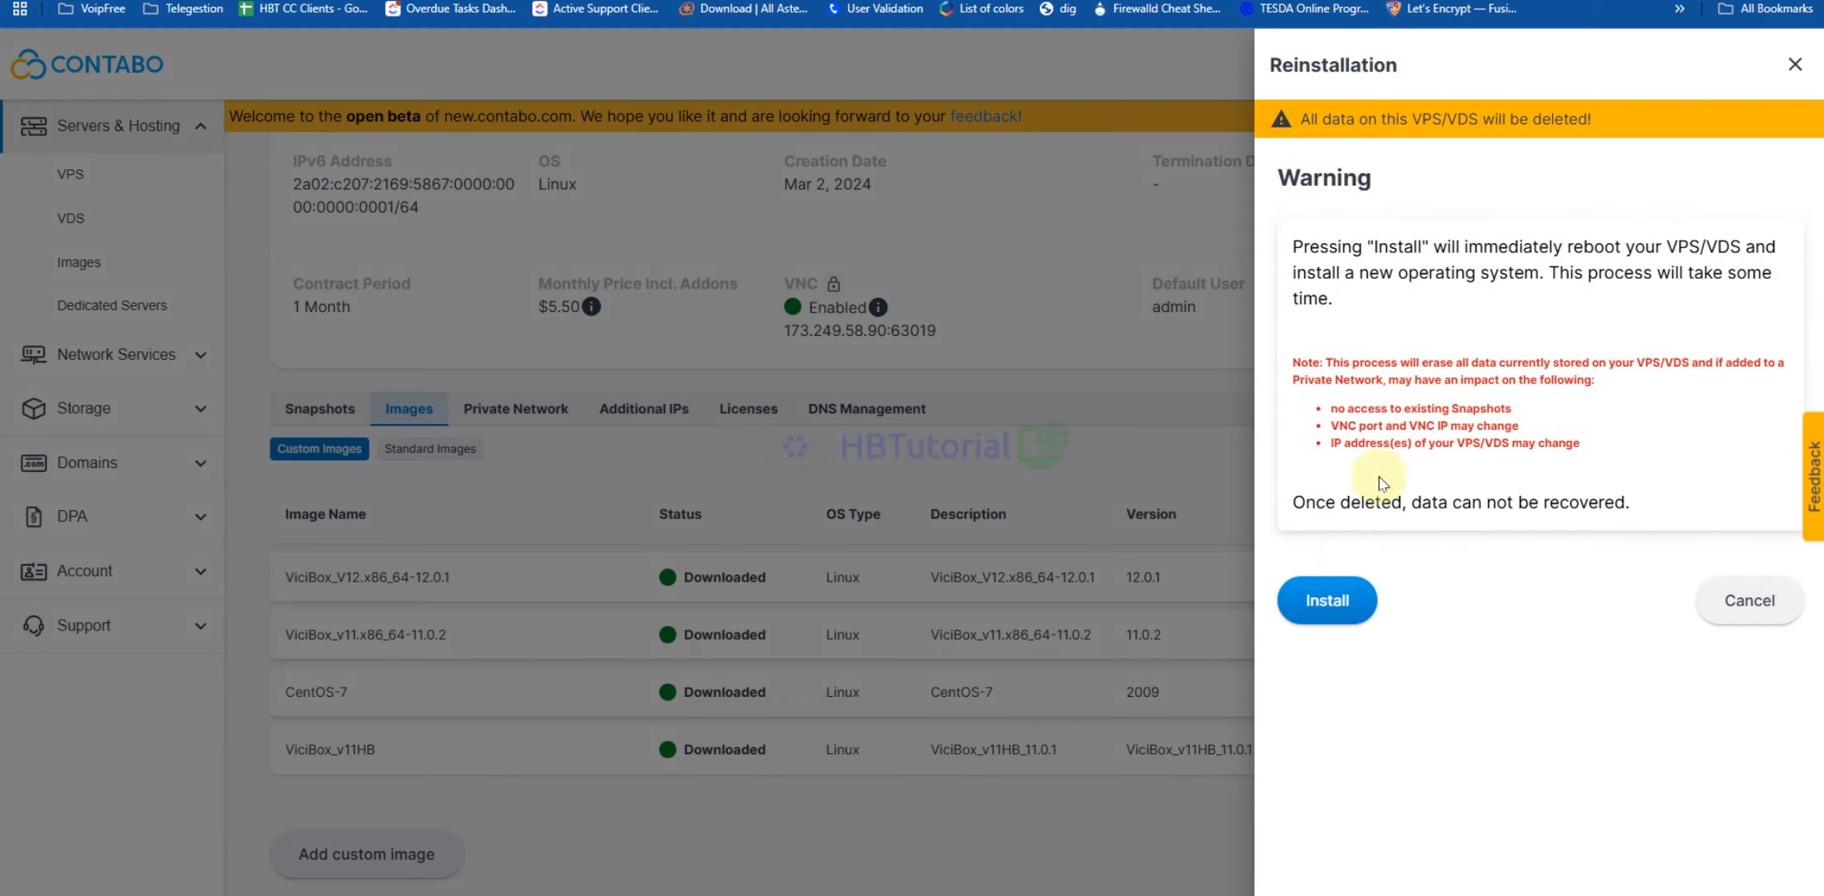
pyautogui.click(1337, 600)
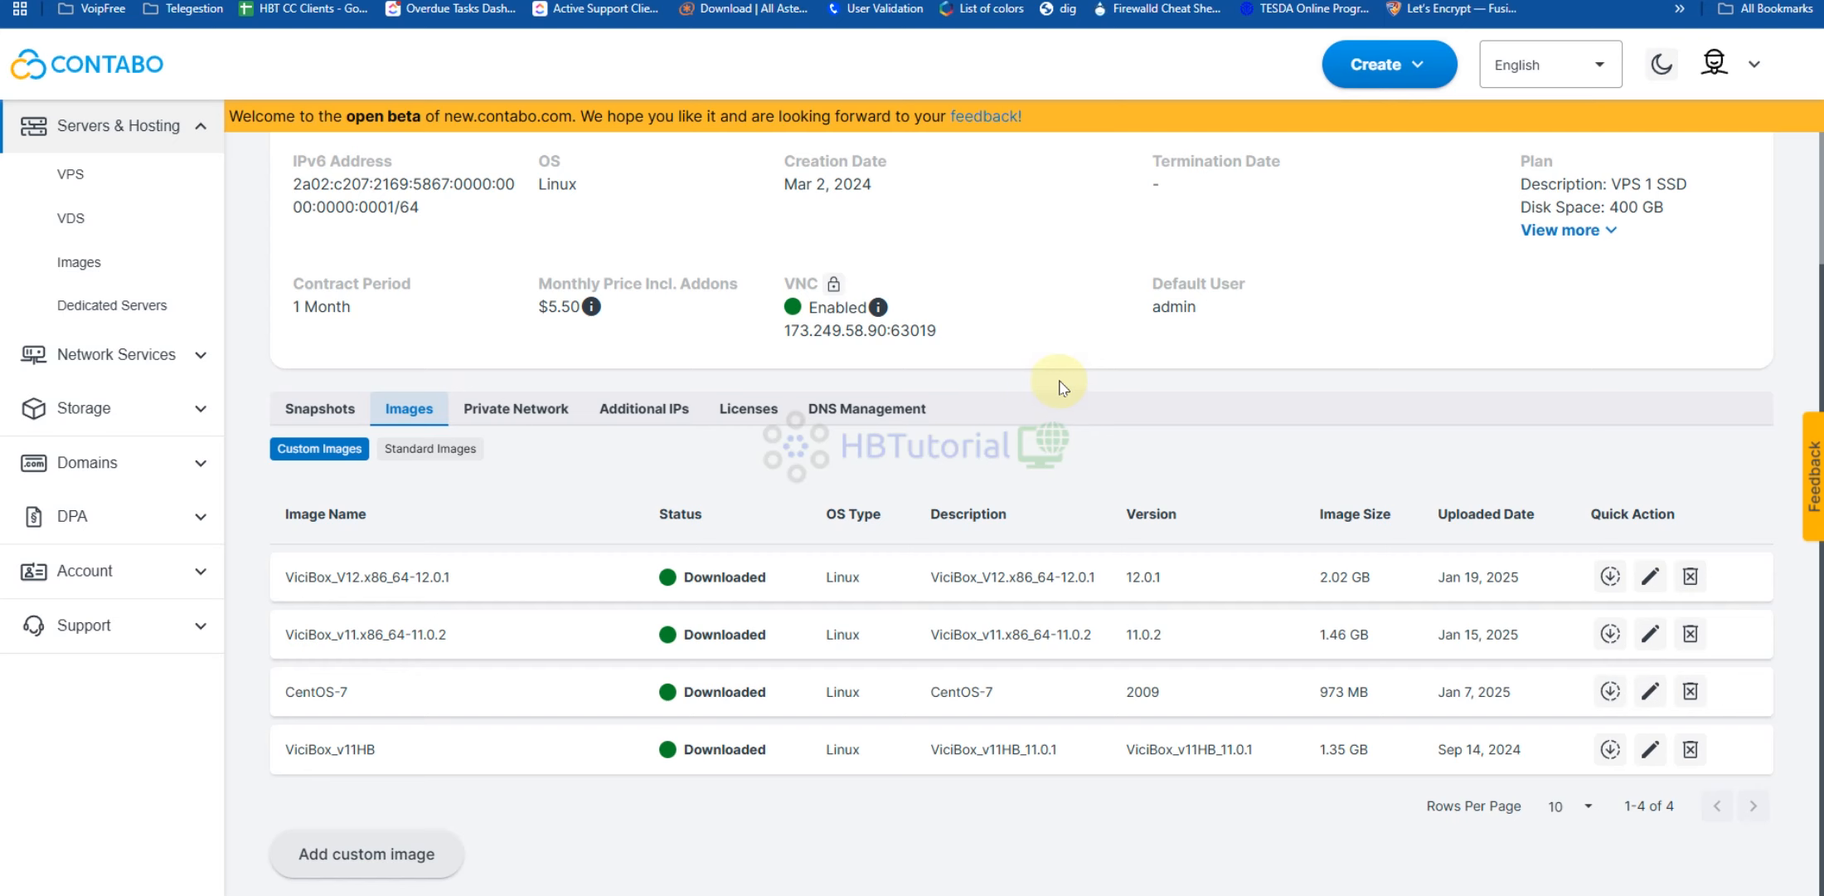
# Expand the plan details (400 GB disk, 4 CPU cores, 6 GB RAM) while the server becomes Running
pyautogui.scroll(3, 1049, 381)
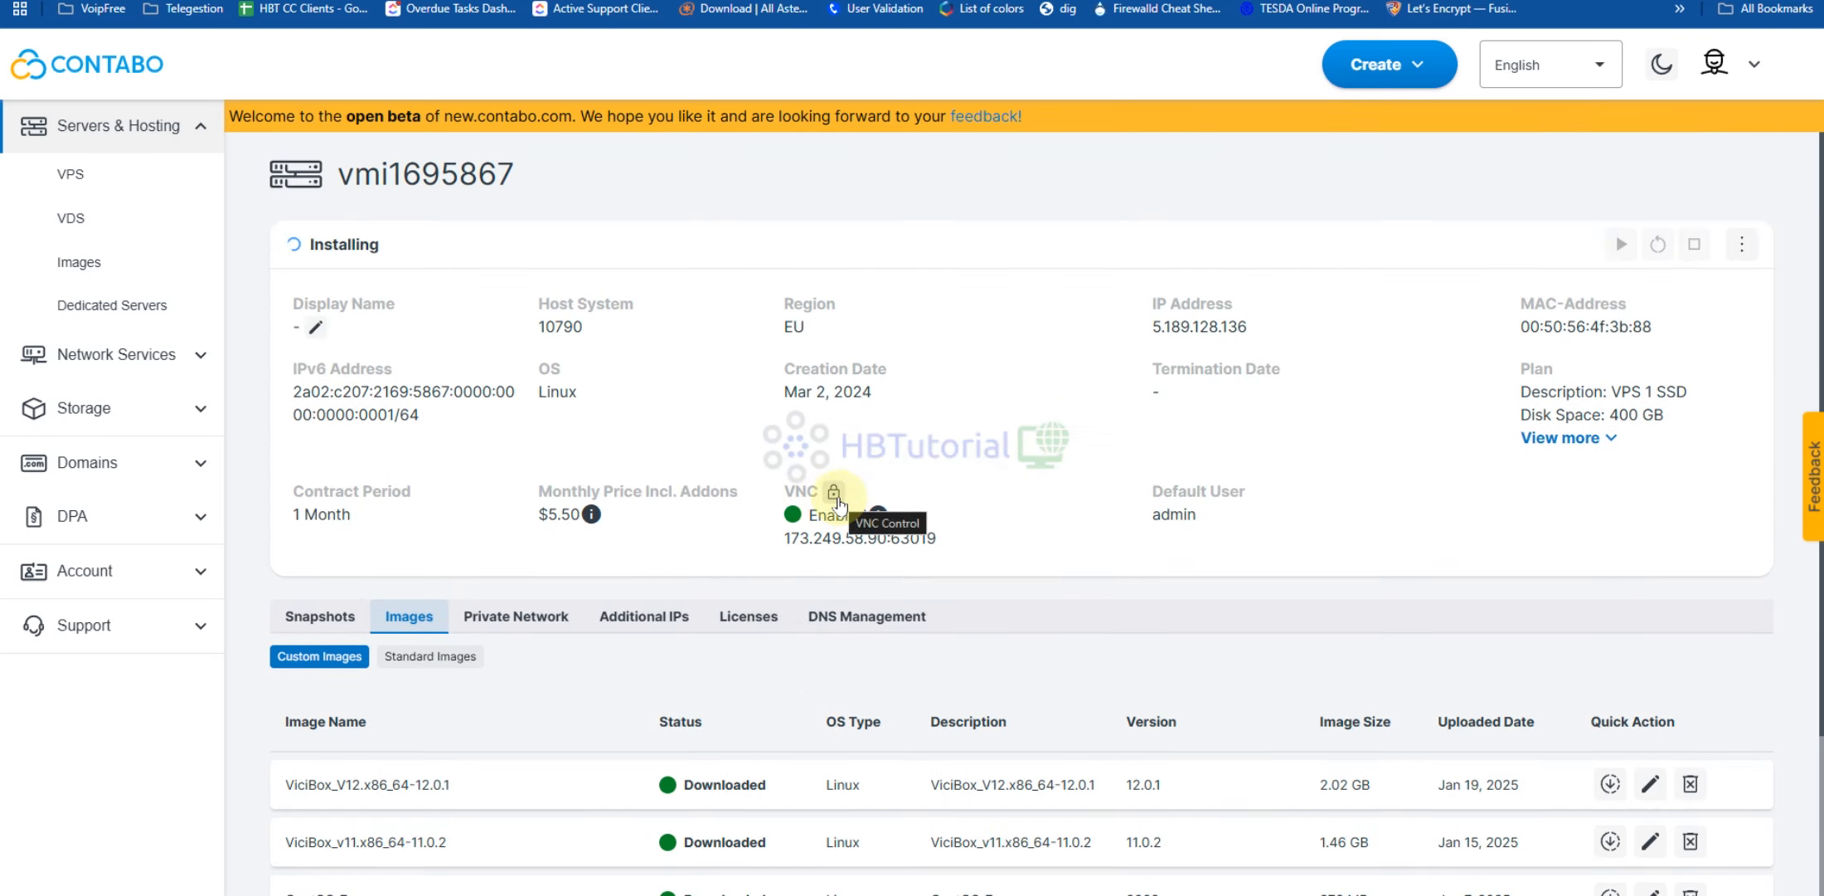
pyautogui.click(1612, 439)
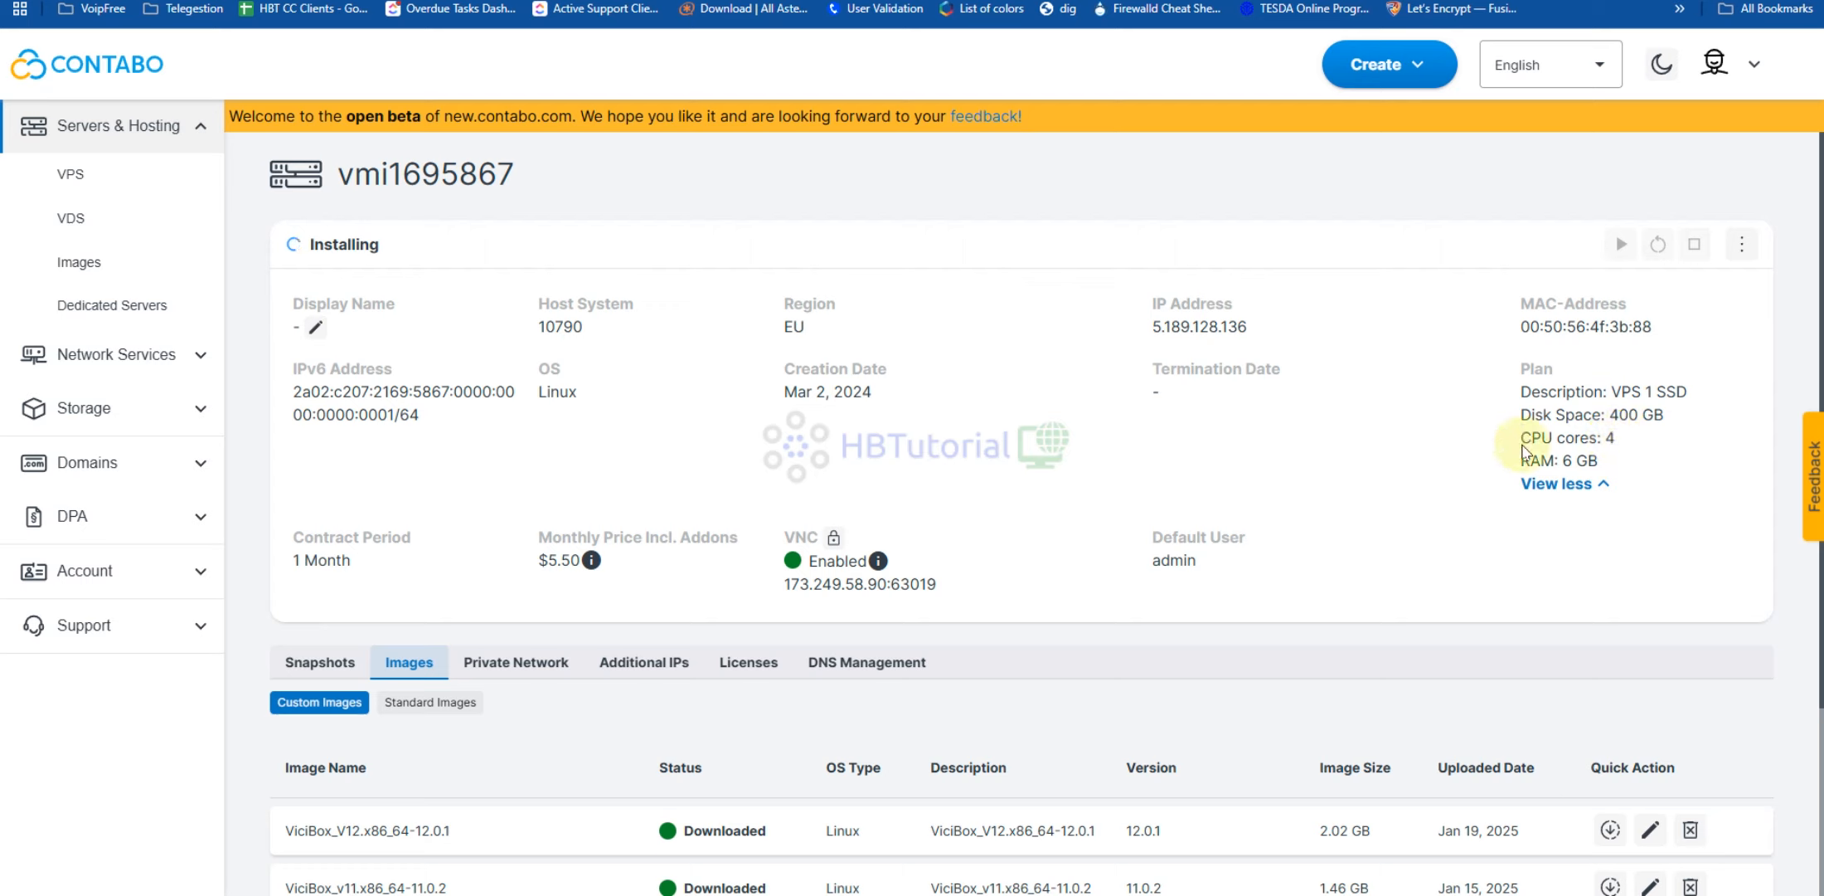
pyautogui.moveTo(1531, 437); pyautogui.dragTo(1638, 414)
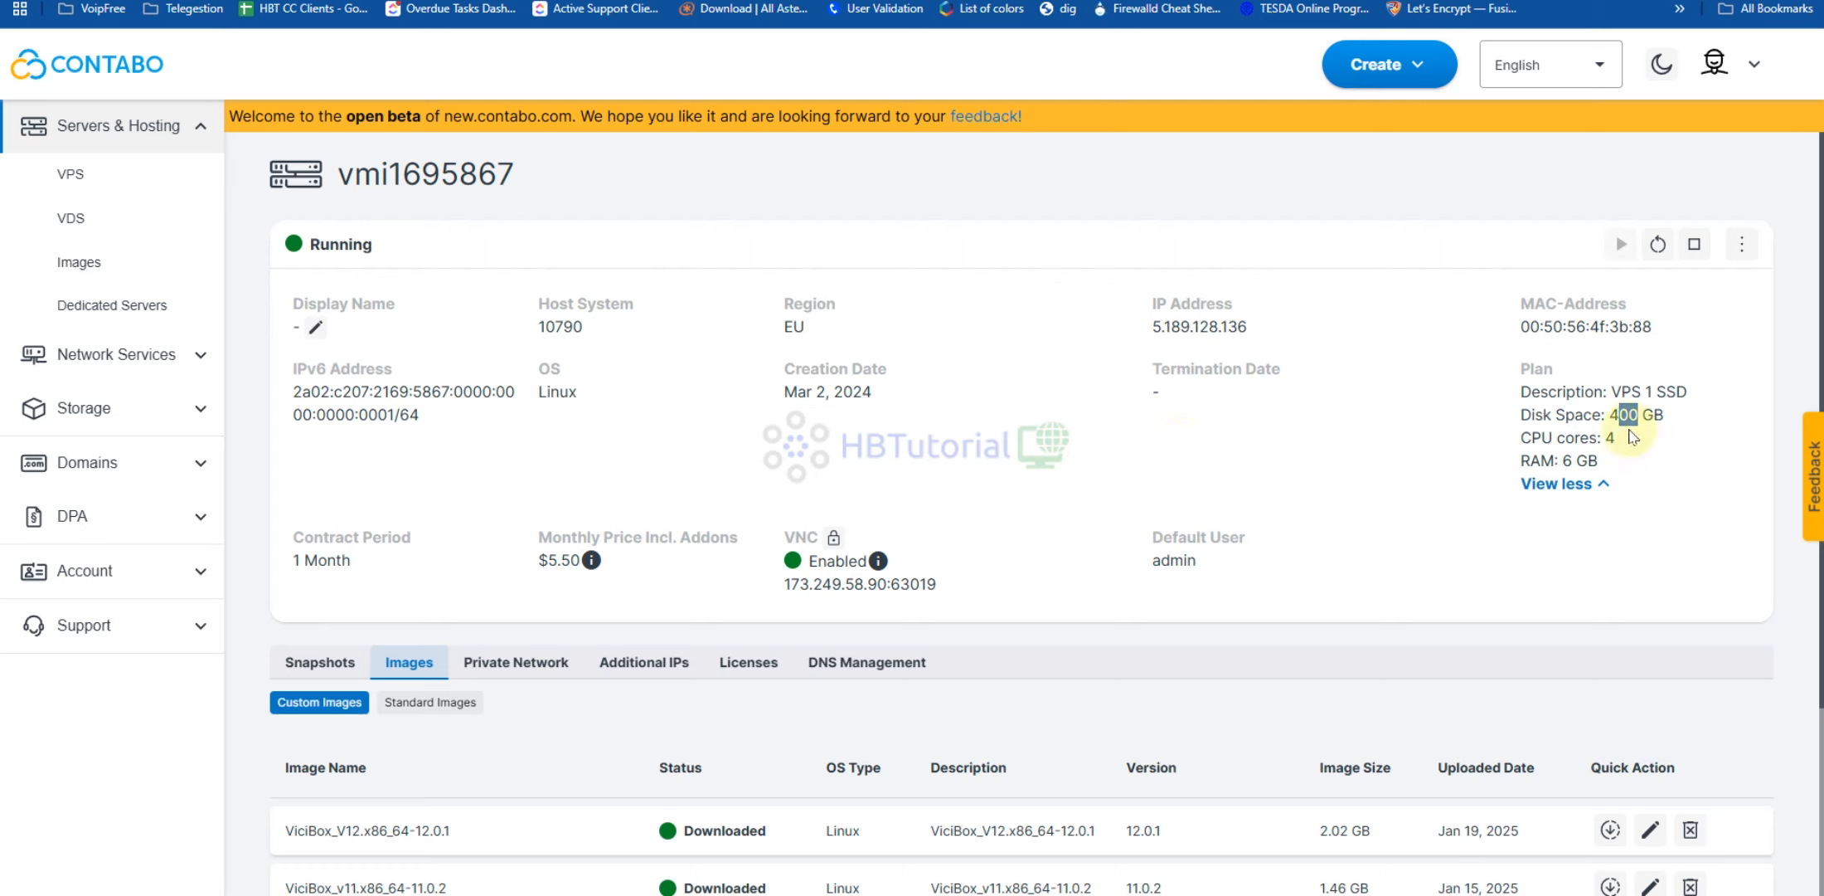
pyautogui.moveTo(1599, 462); pyautogui.dragTo(1520, 365)
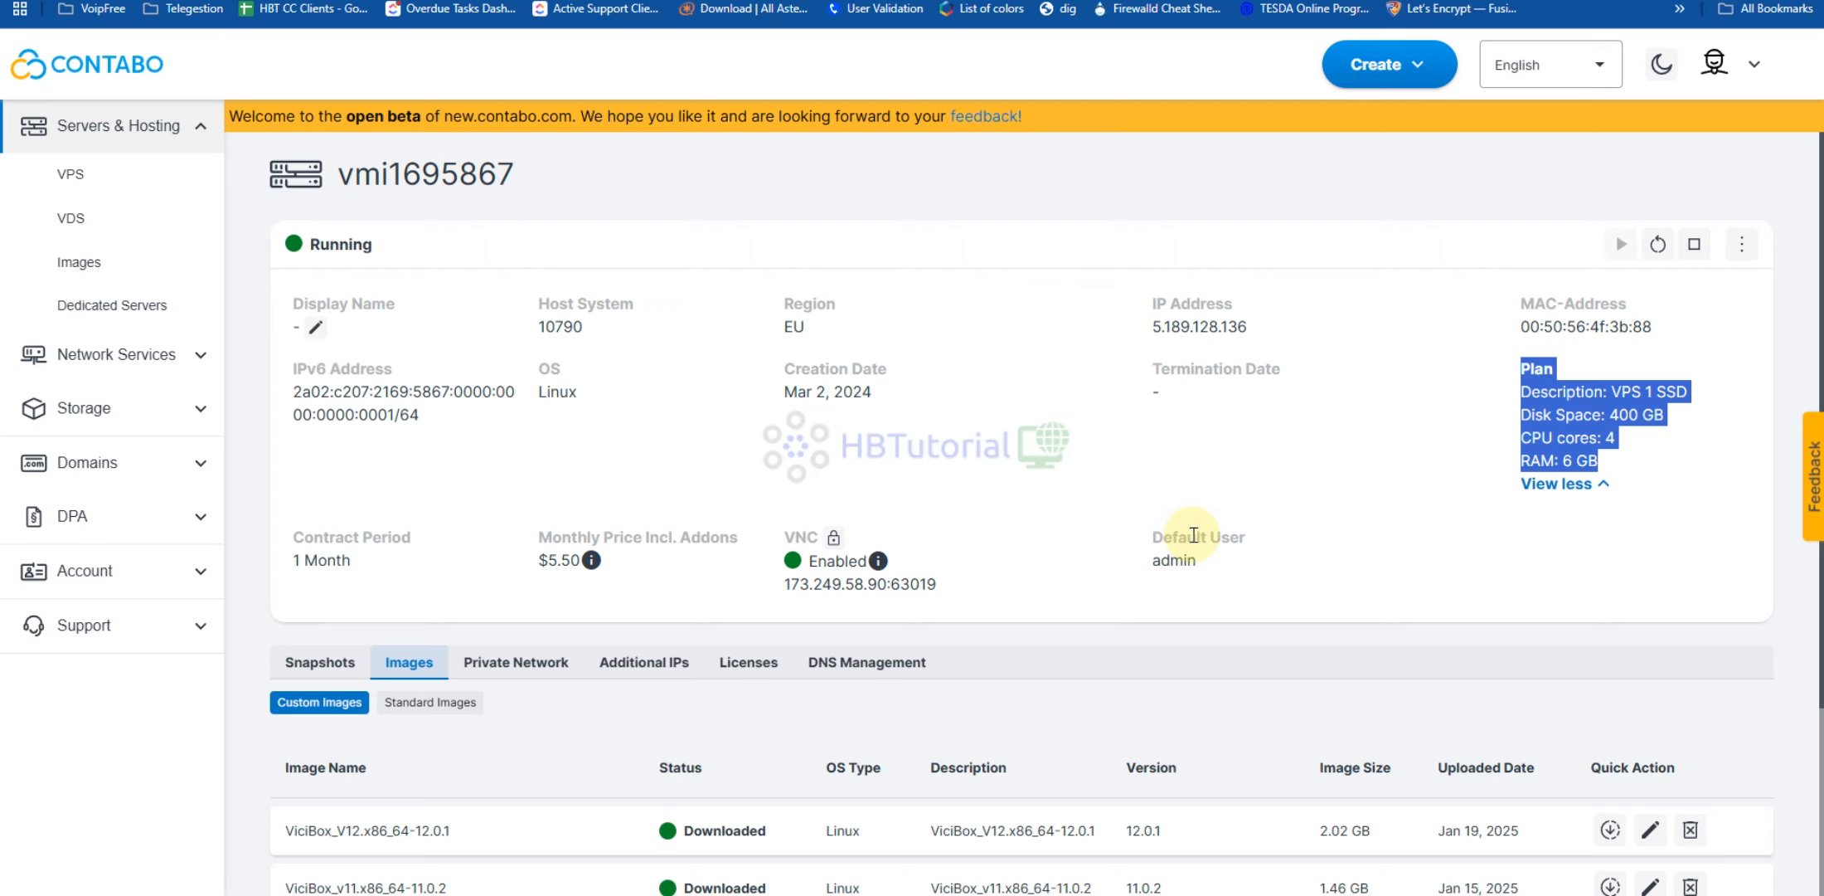
pyautogui.moveTo(842, 592)
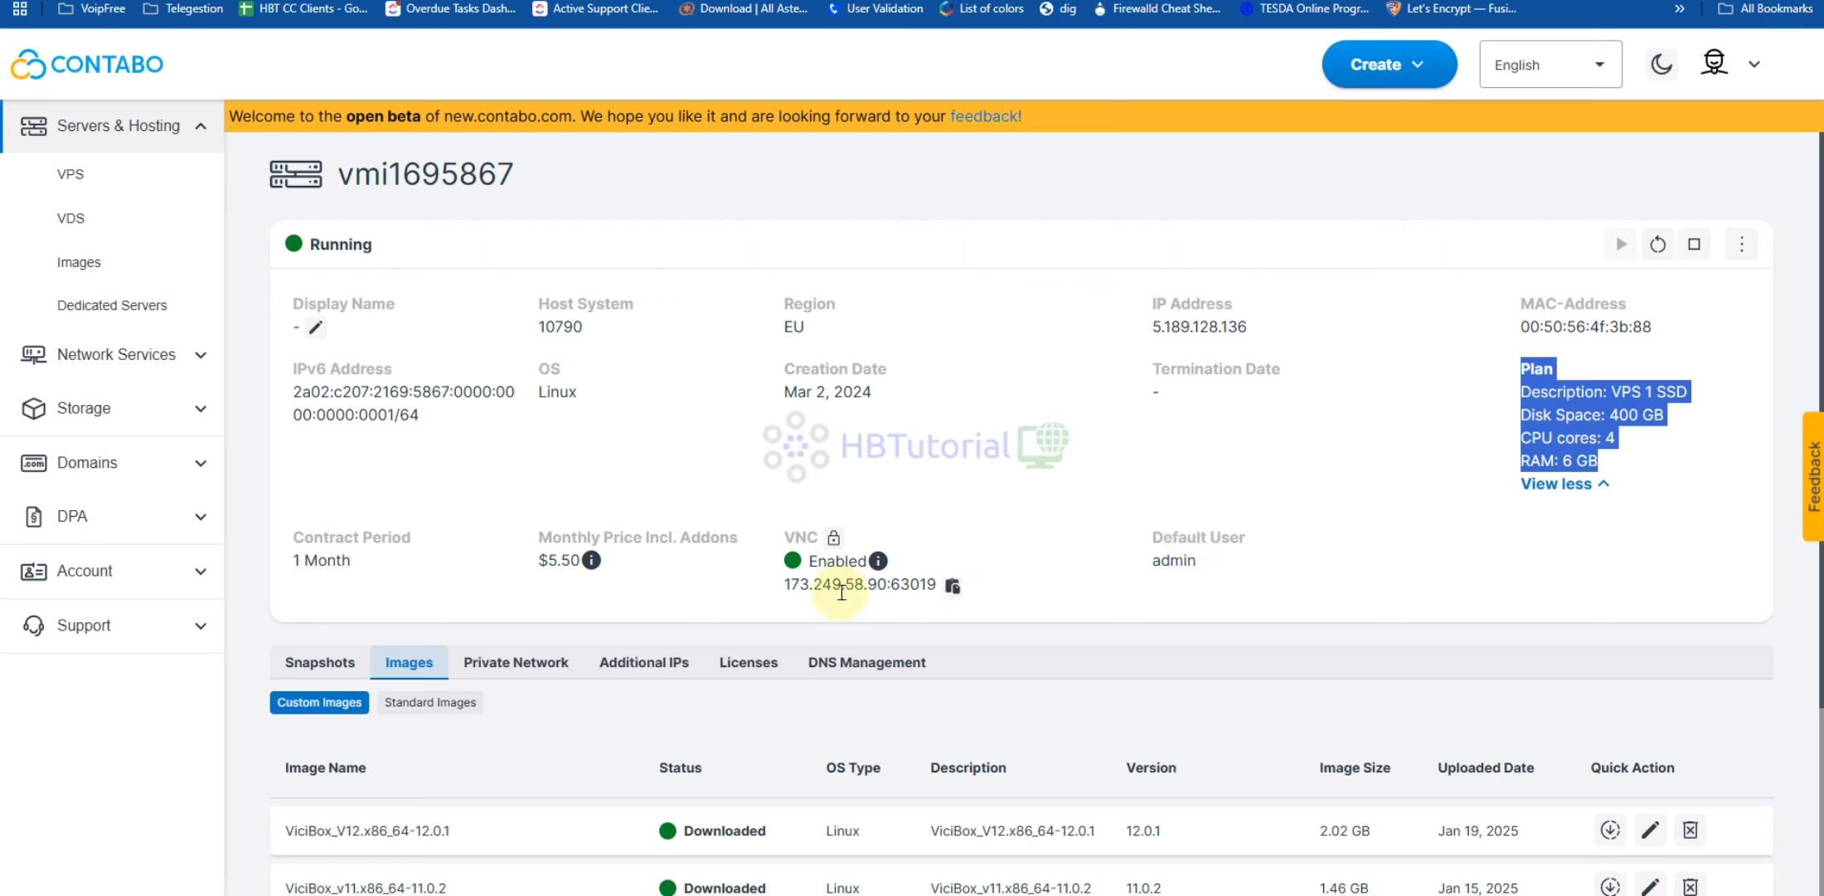
pyautogui.scroll(-3, 437, 349)
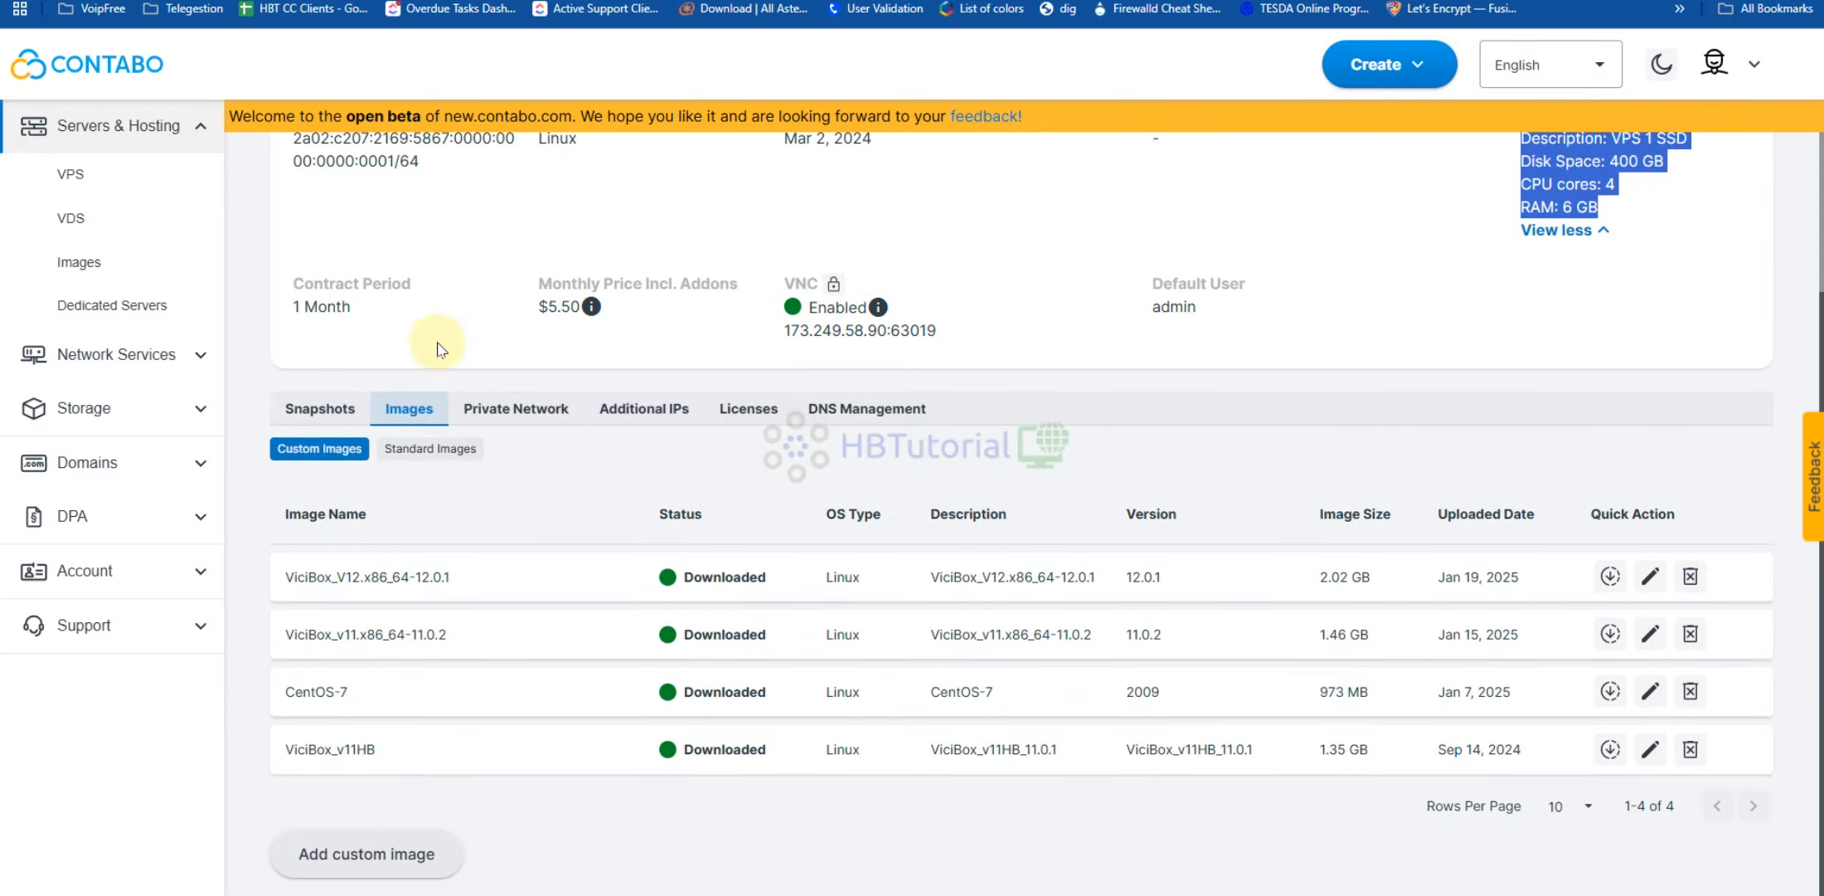
pyautogui.scroll(3, 437, 348)
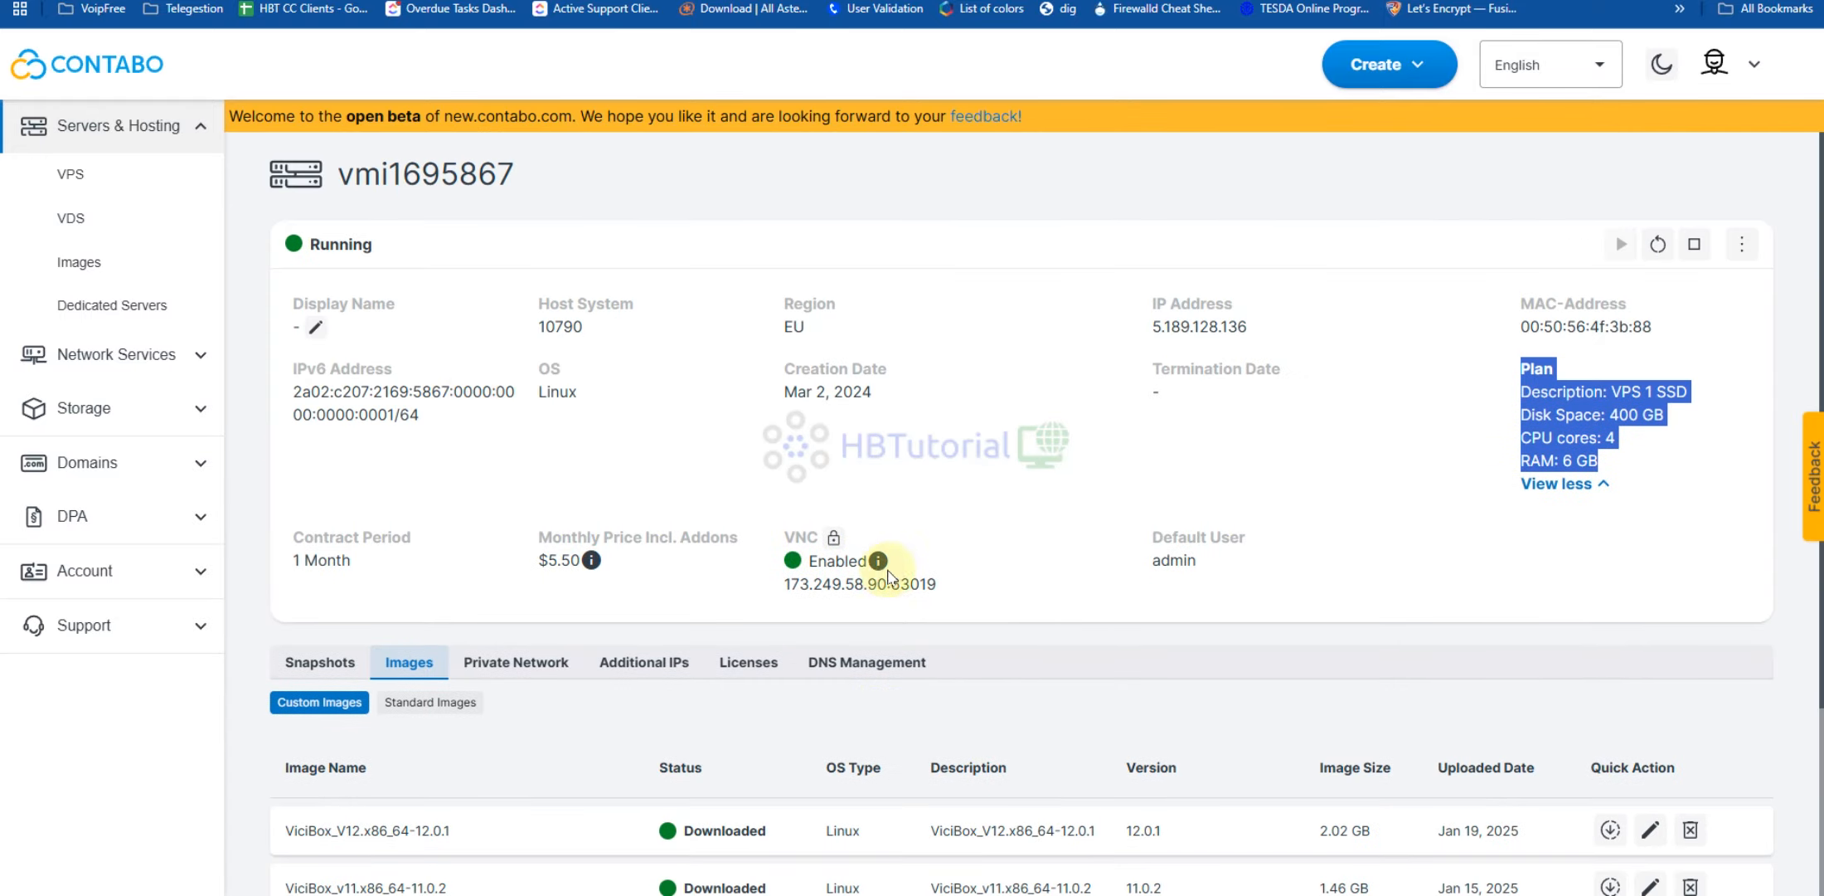
# Open the server's VNC Set Password form, getting past the saved-logins suggestions
pyautogui.click(834, 537)
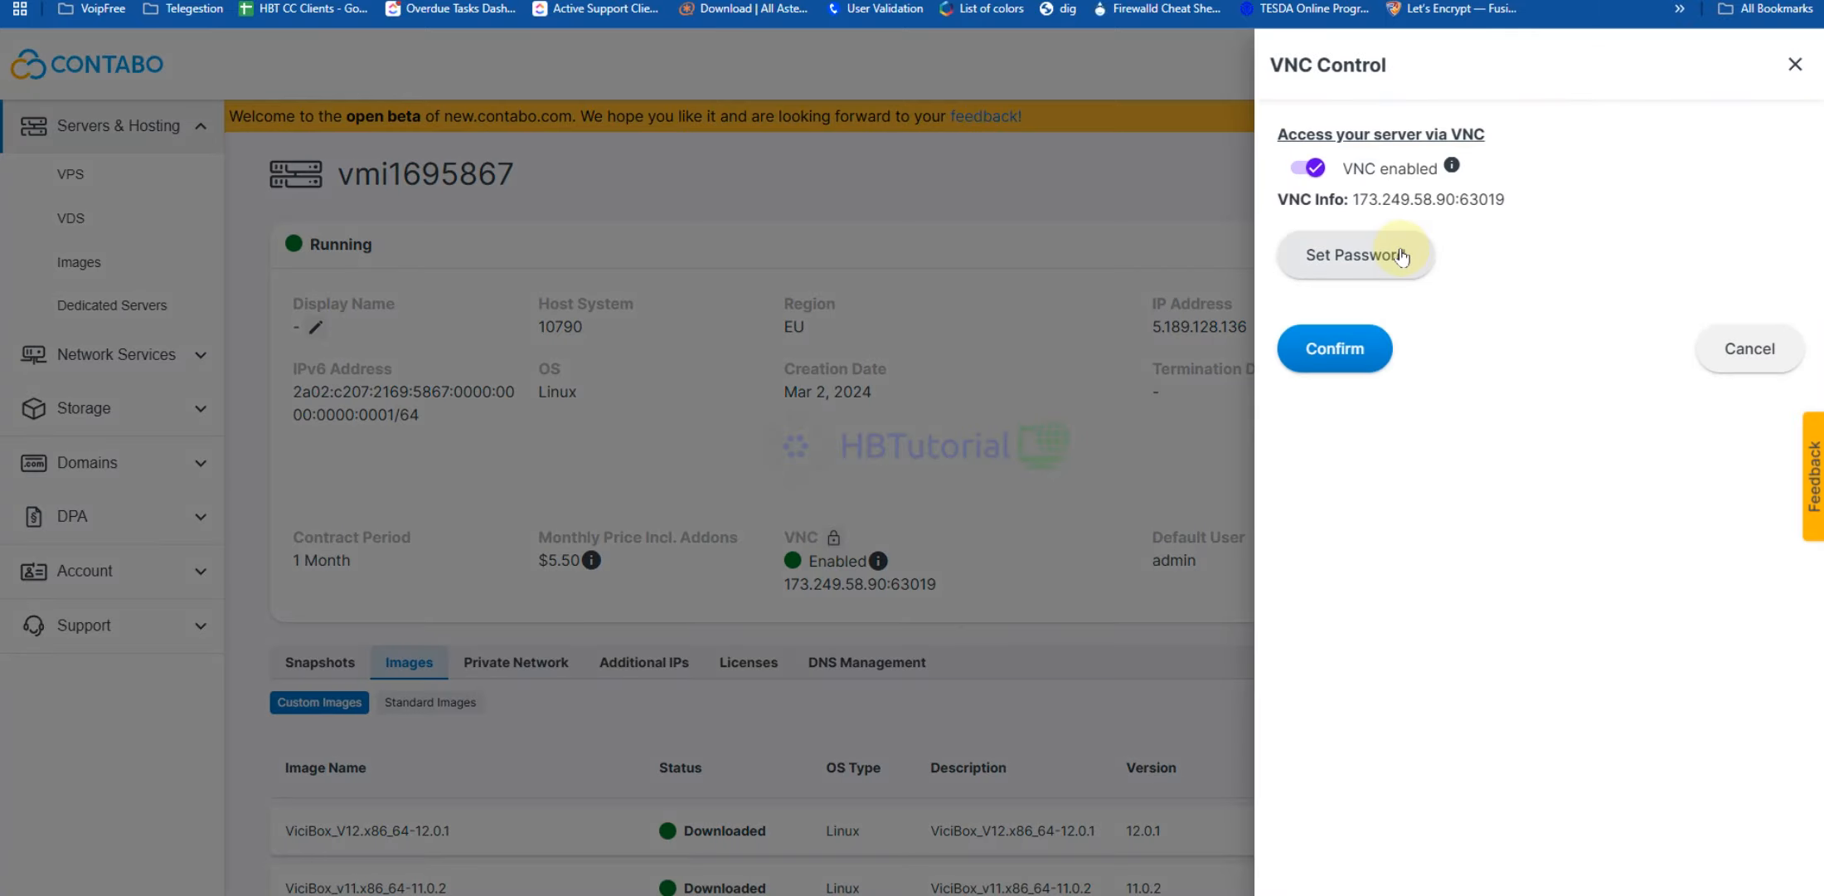
pyautogui.click(1401, 257)
pyautogui.click(1432, 174)
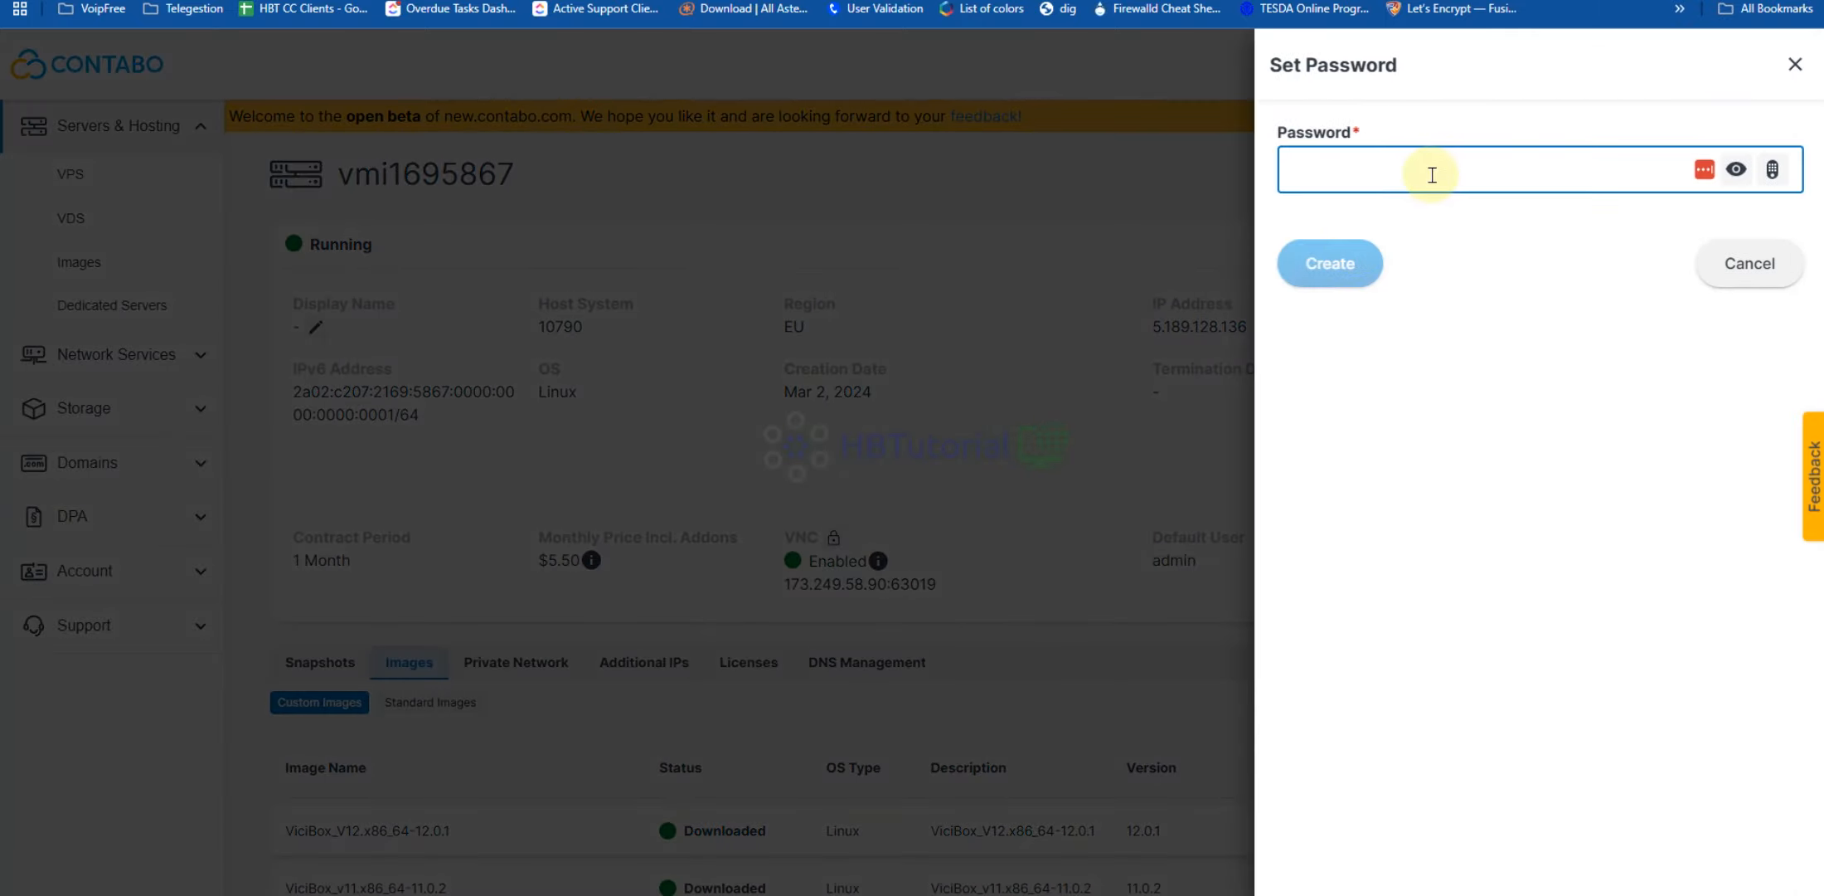
pyautogui.click(1431, 106)
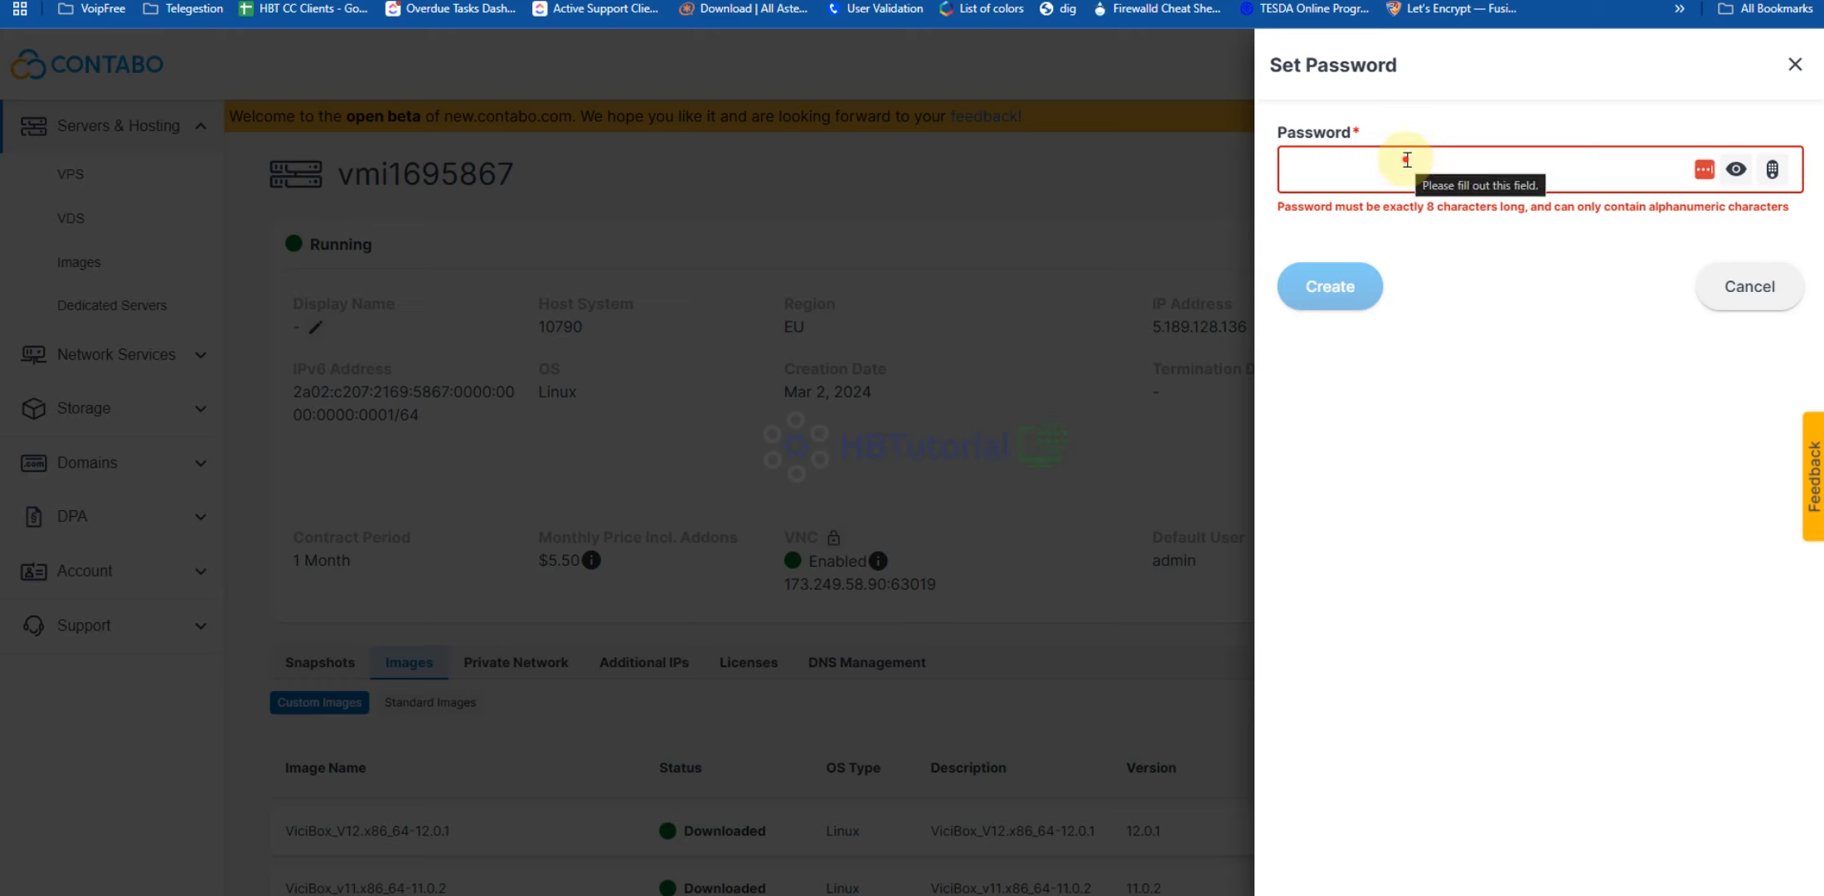
pyautogui.click(1408, 161)
pyautogui.click(1429, 114)
pyautogui.click(1425, 160)
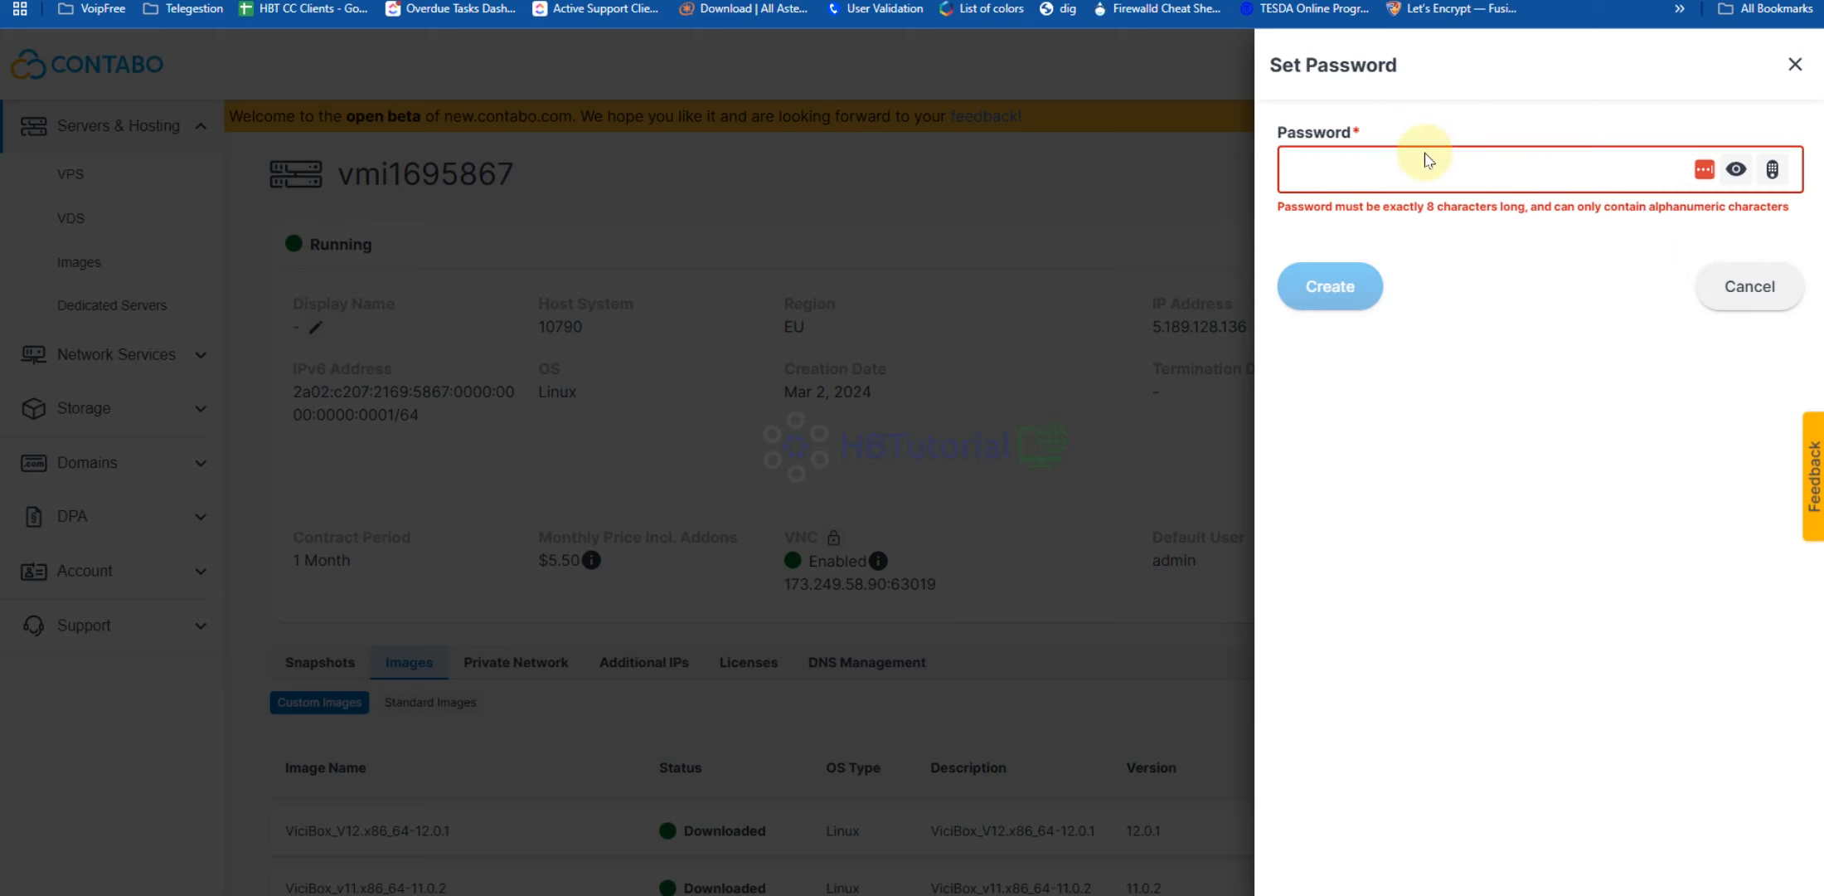
pyautogui.click(1436, 106)
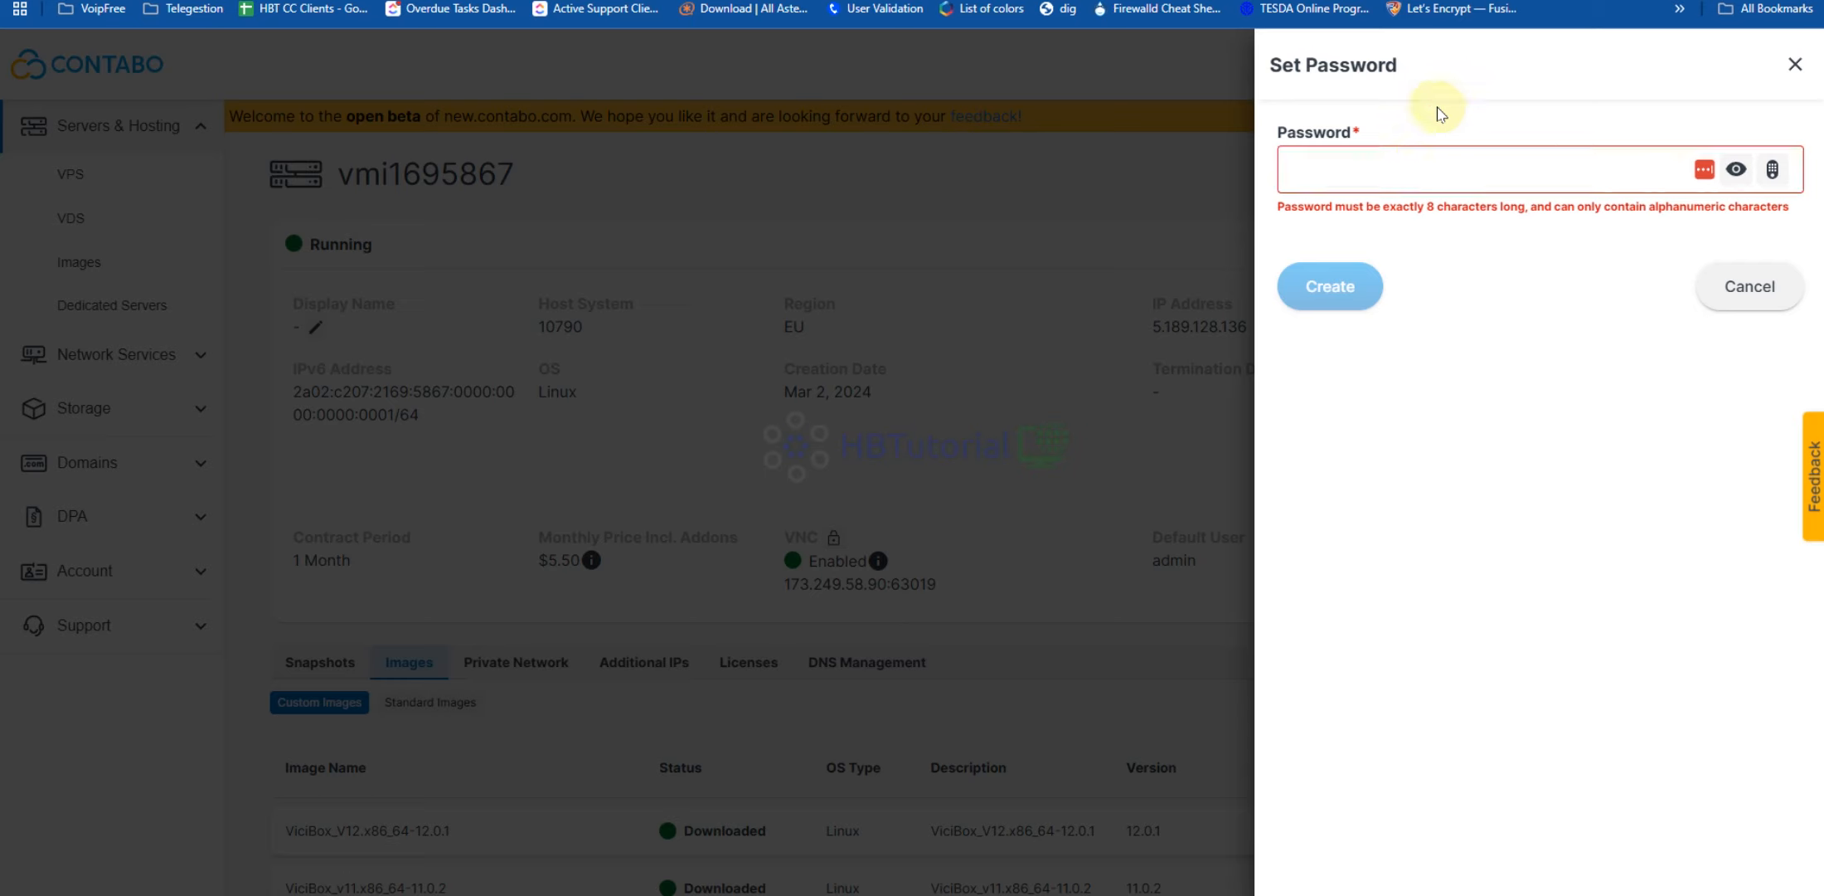
pyautogui.click(1796, 67)
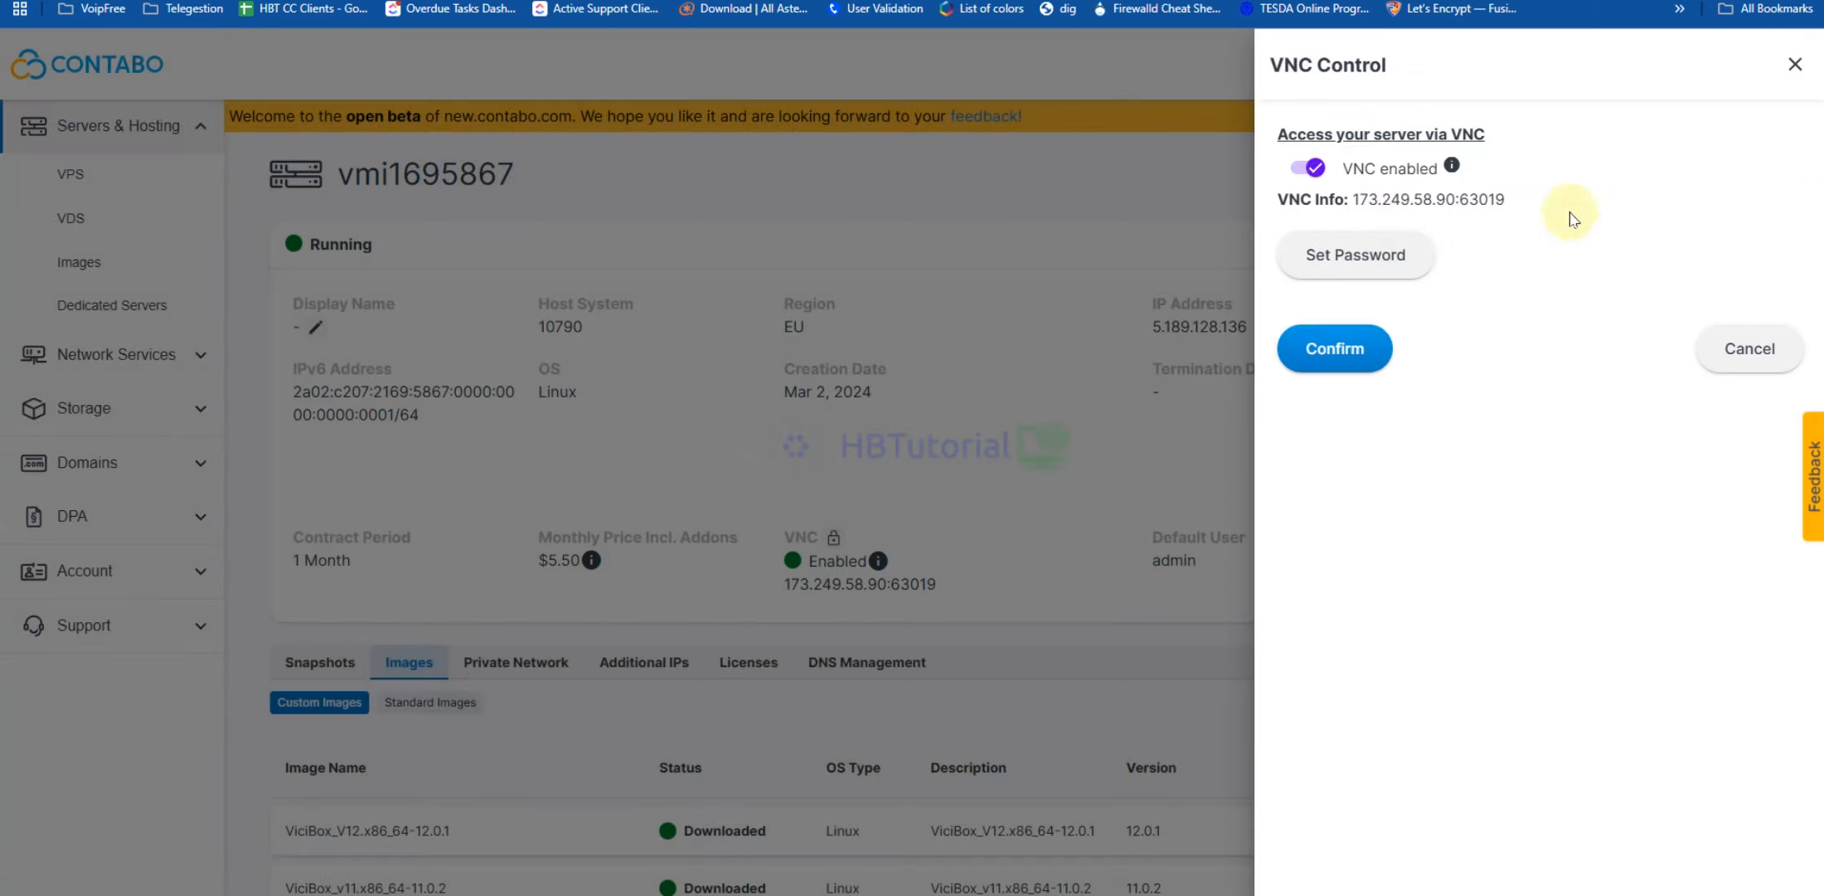
pyautogui.click(1374, 265)
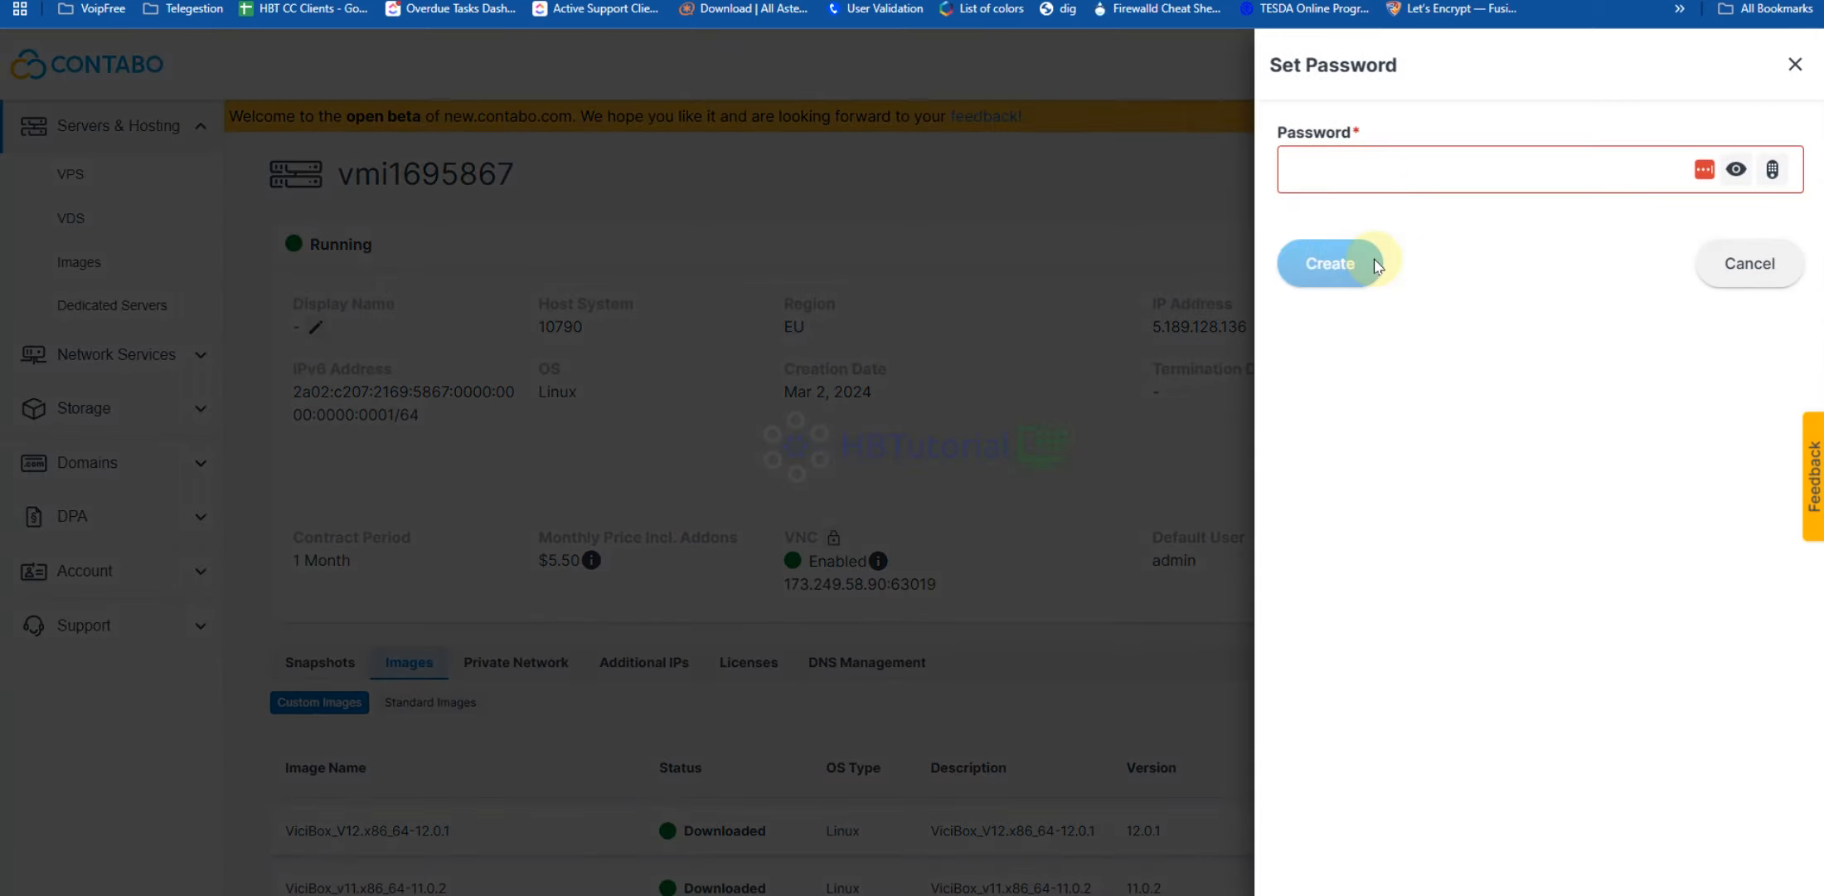
# Enter an 8-character alphanumeric VNC password and create it
pyautogui.click(1362, 156)
pyautogui.write('•')
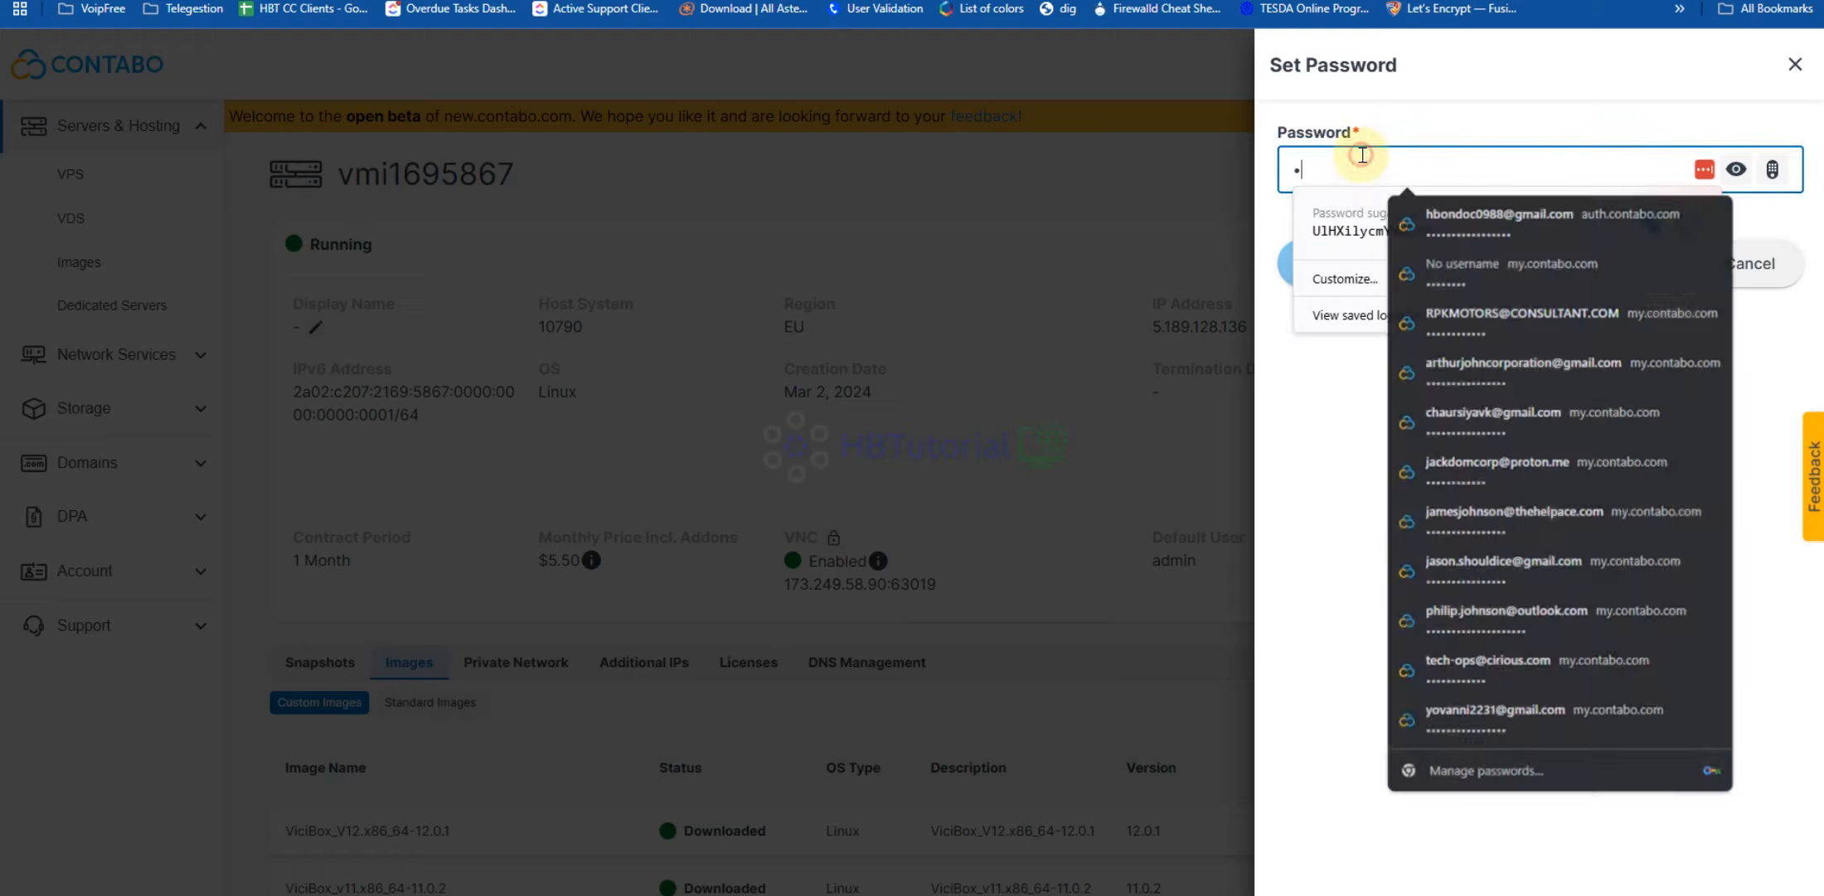
pyautogui.press('BackSpace')
pyautogui.write('•')
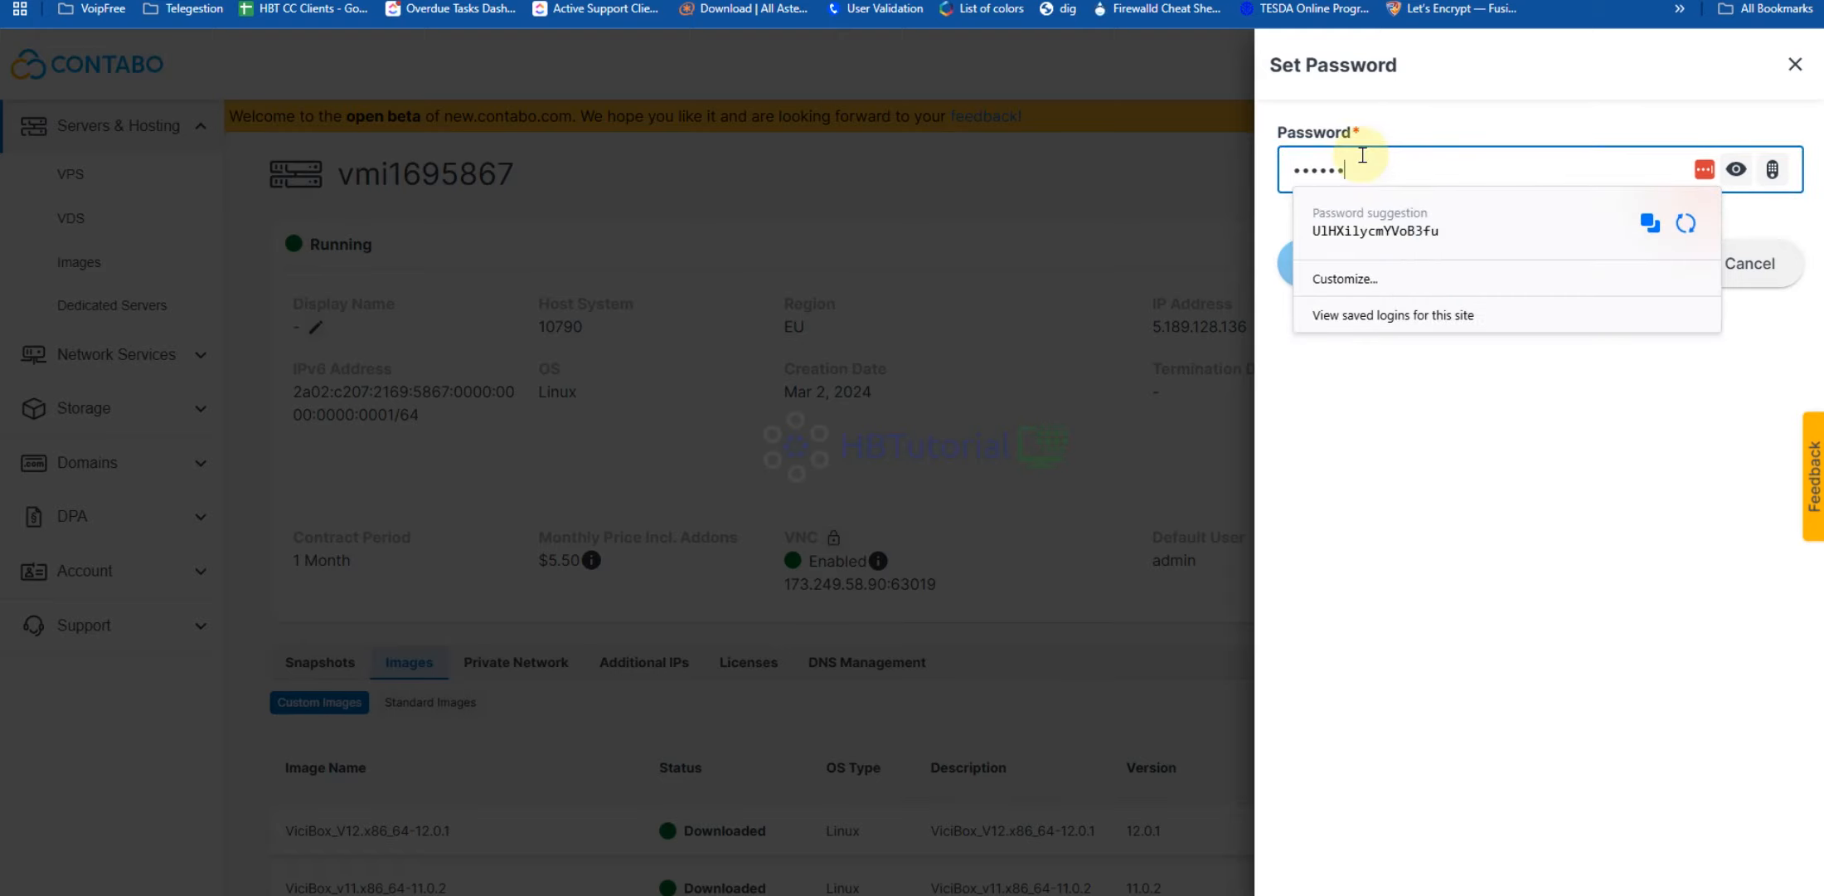
pyautogui.write('•••••••')
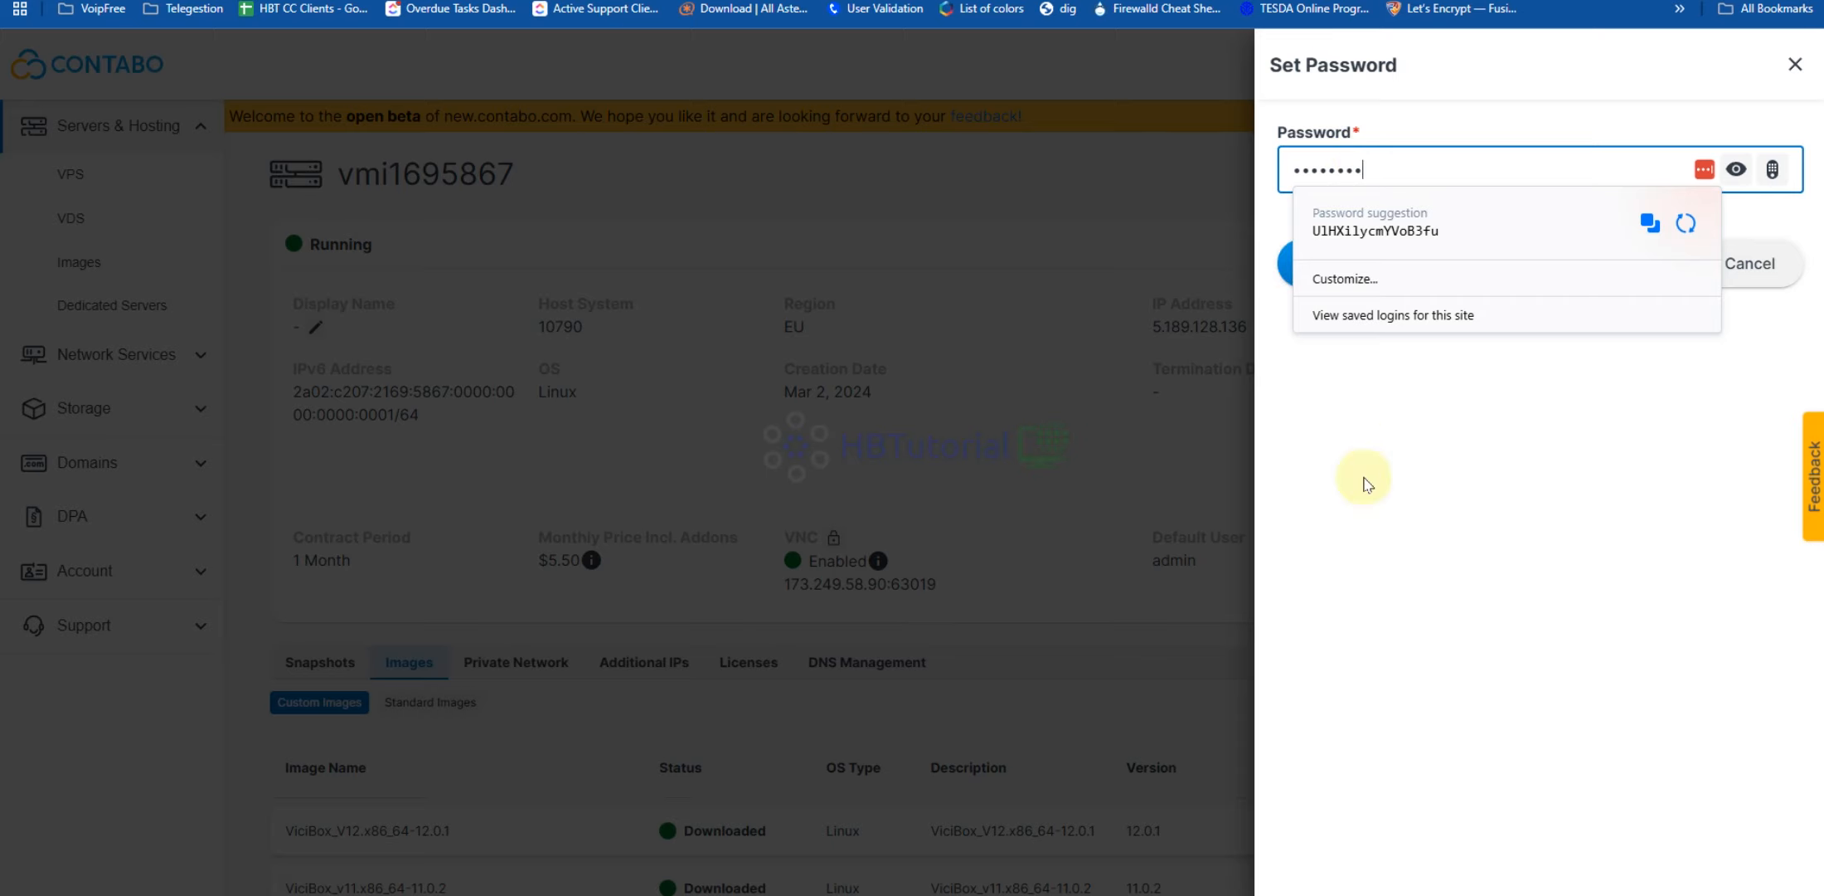
pyautogui.click(1367, 498)
pyautogui.click(1330, 267)
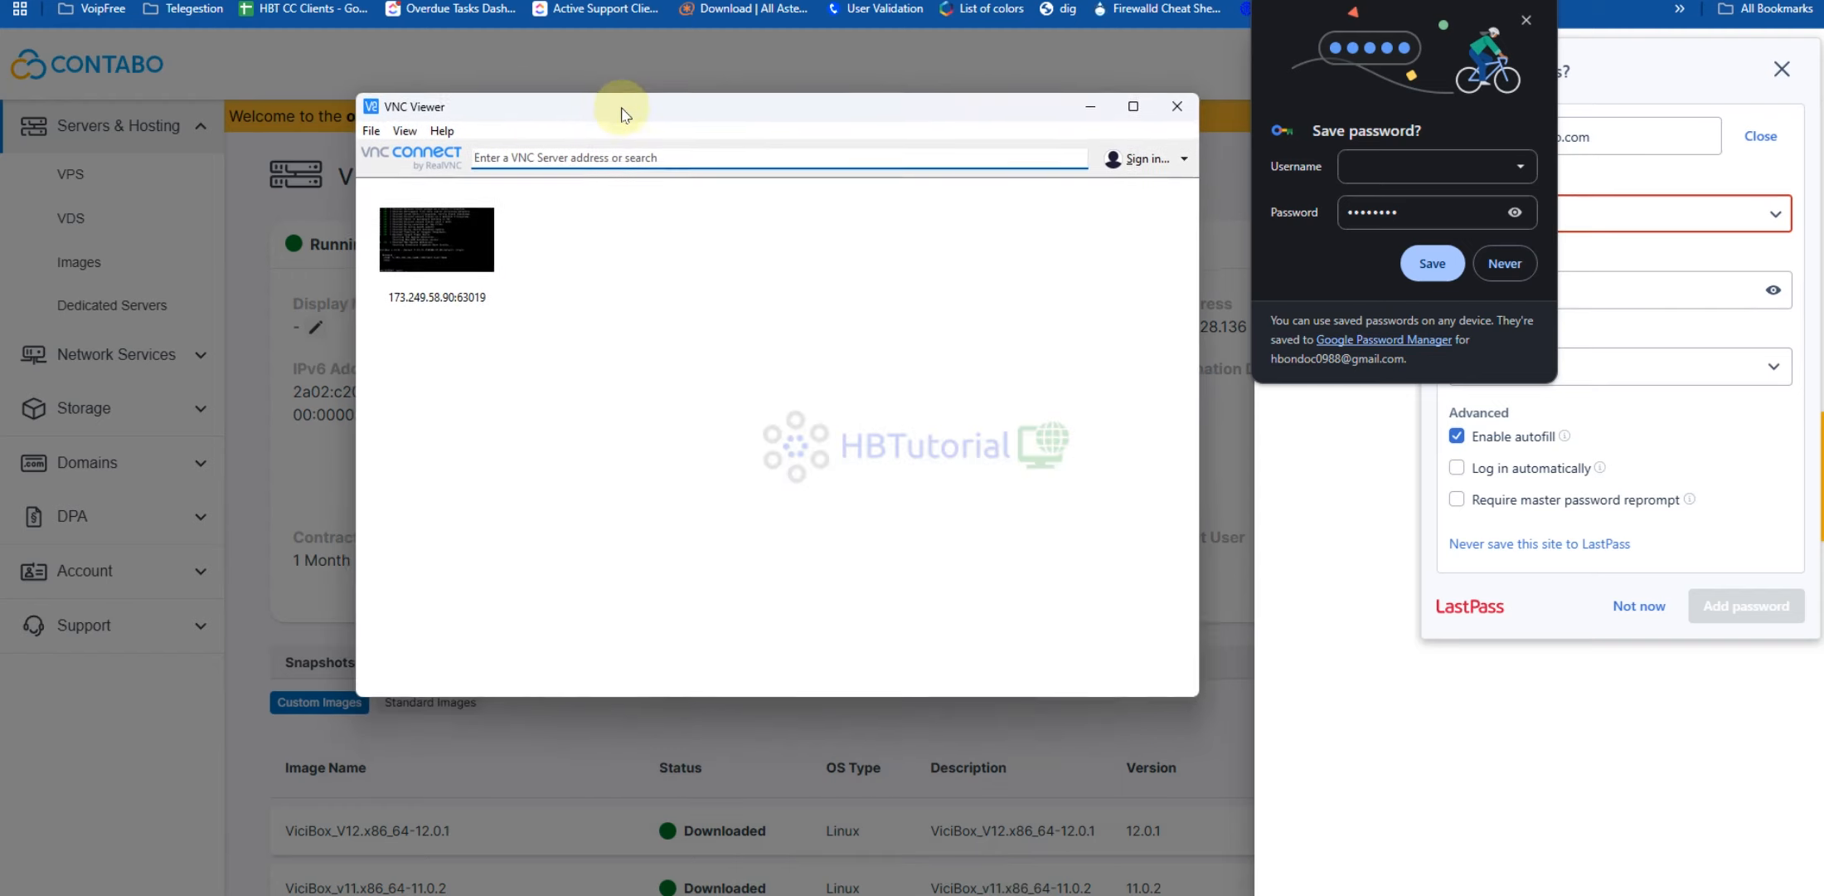
# Dismiss the browser's save-password prompt and the Add to LastPass panel
pyautogui.click(1099, 51)
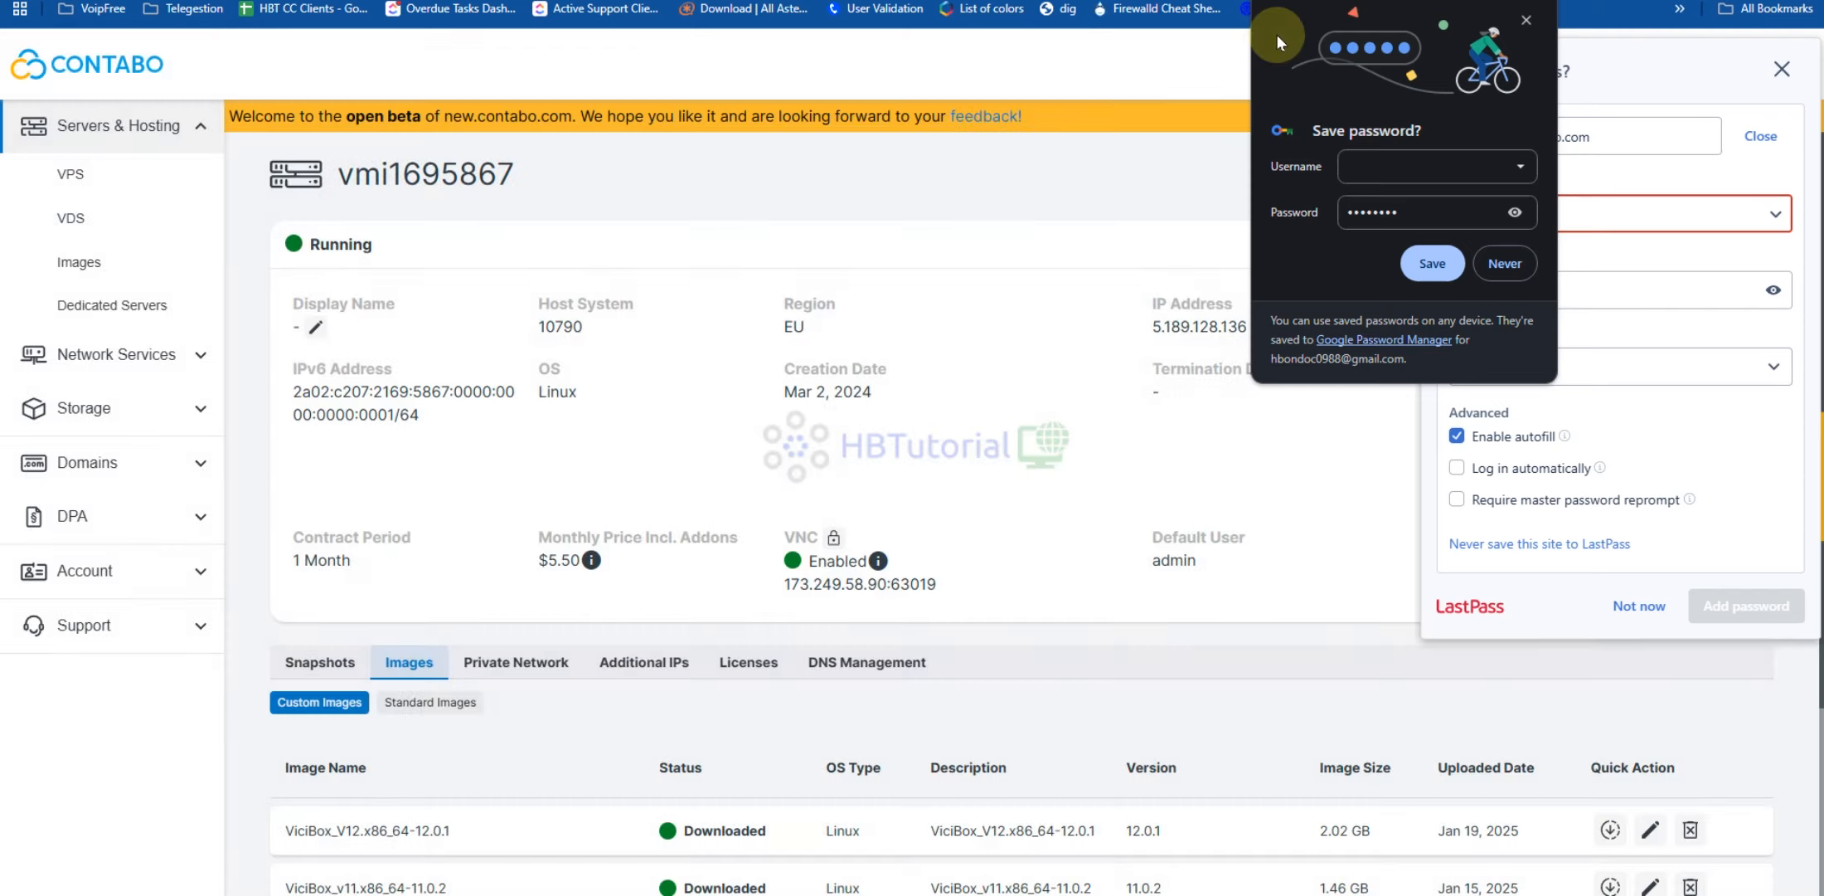
pyautogui.click(1529, 19)
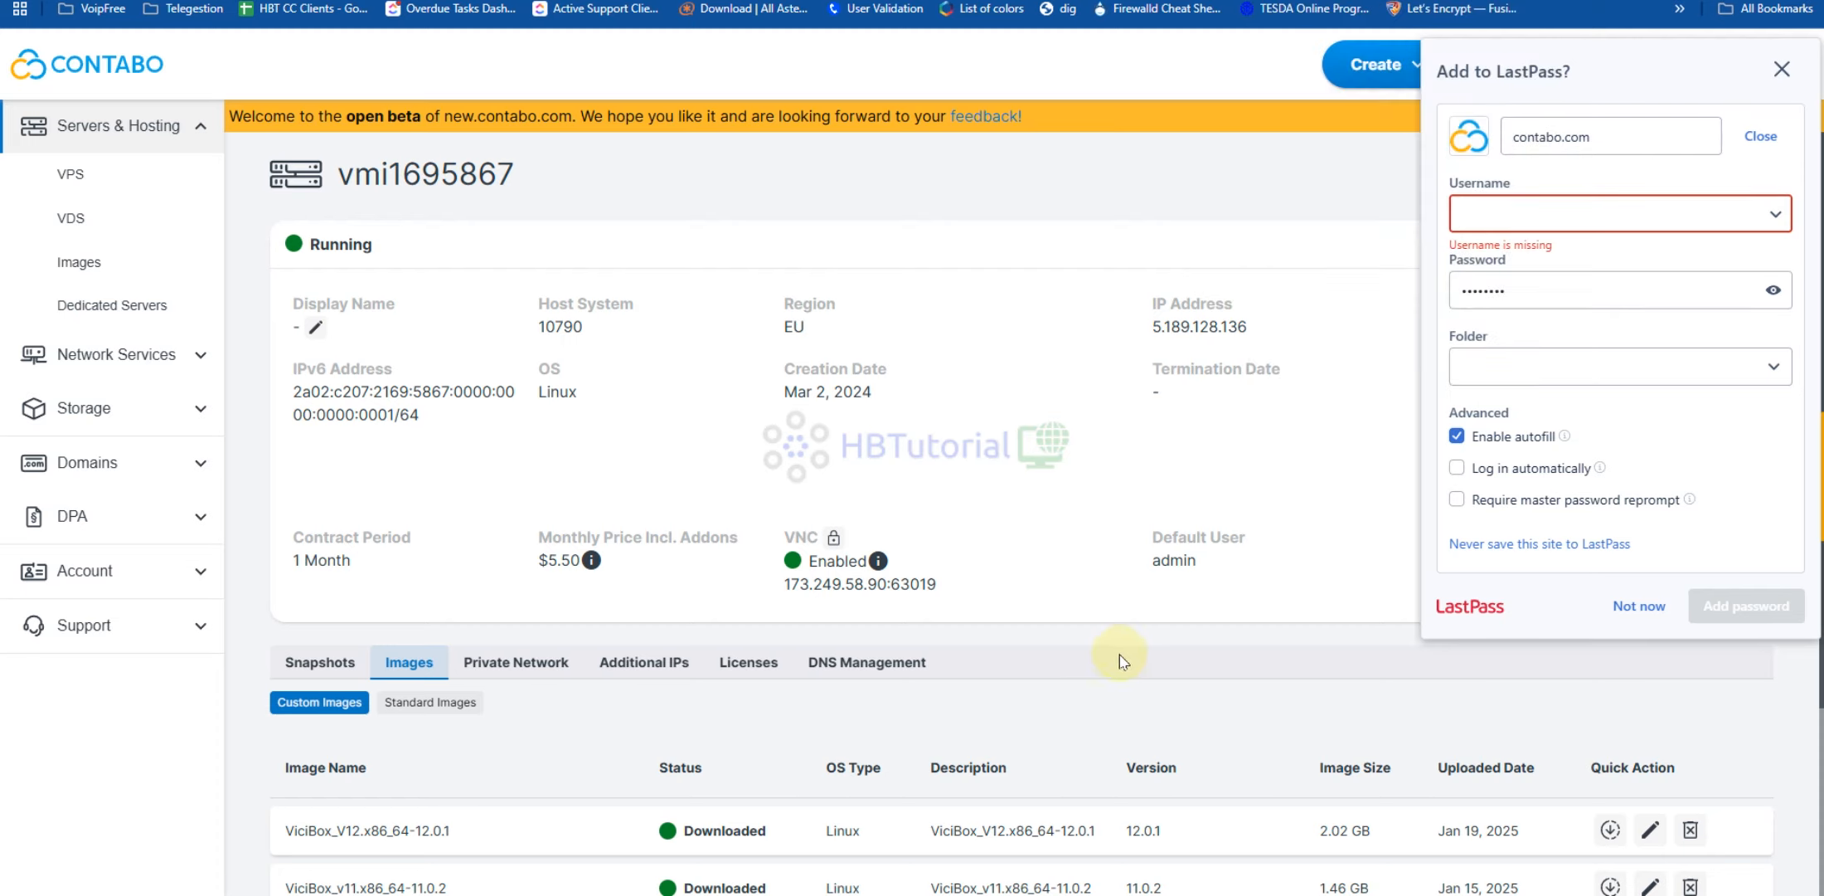
pyautogui.click(1782, 69)
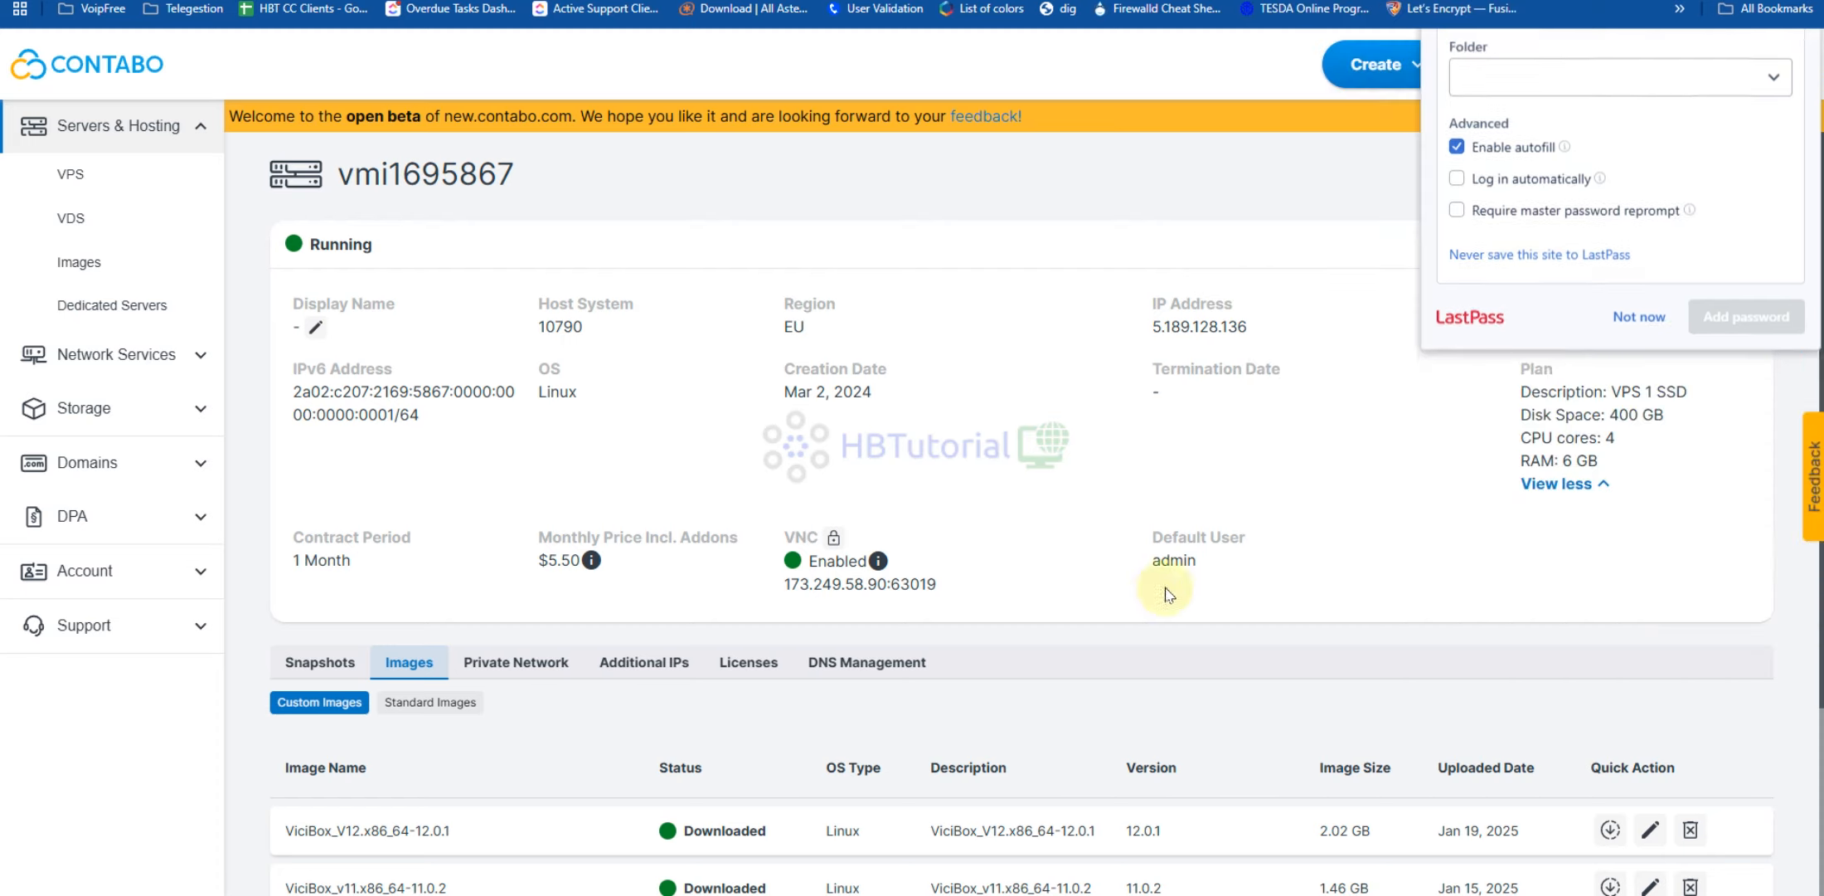
# Check VNC is enabled, then connect VNC Viewer to 173.249.58.90:63019 without encryption
pyautogui.click(1302, 894)
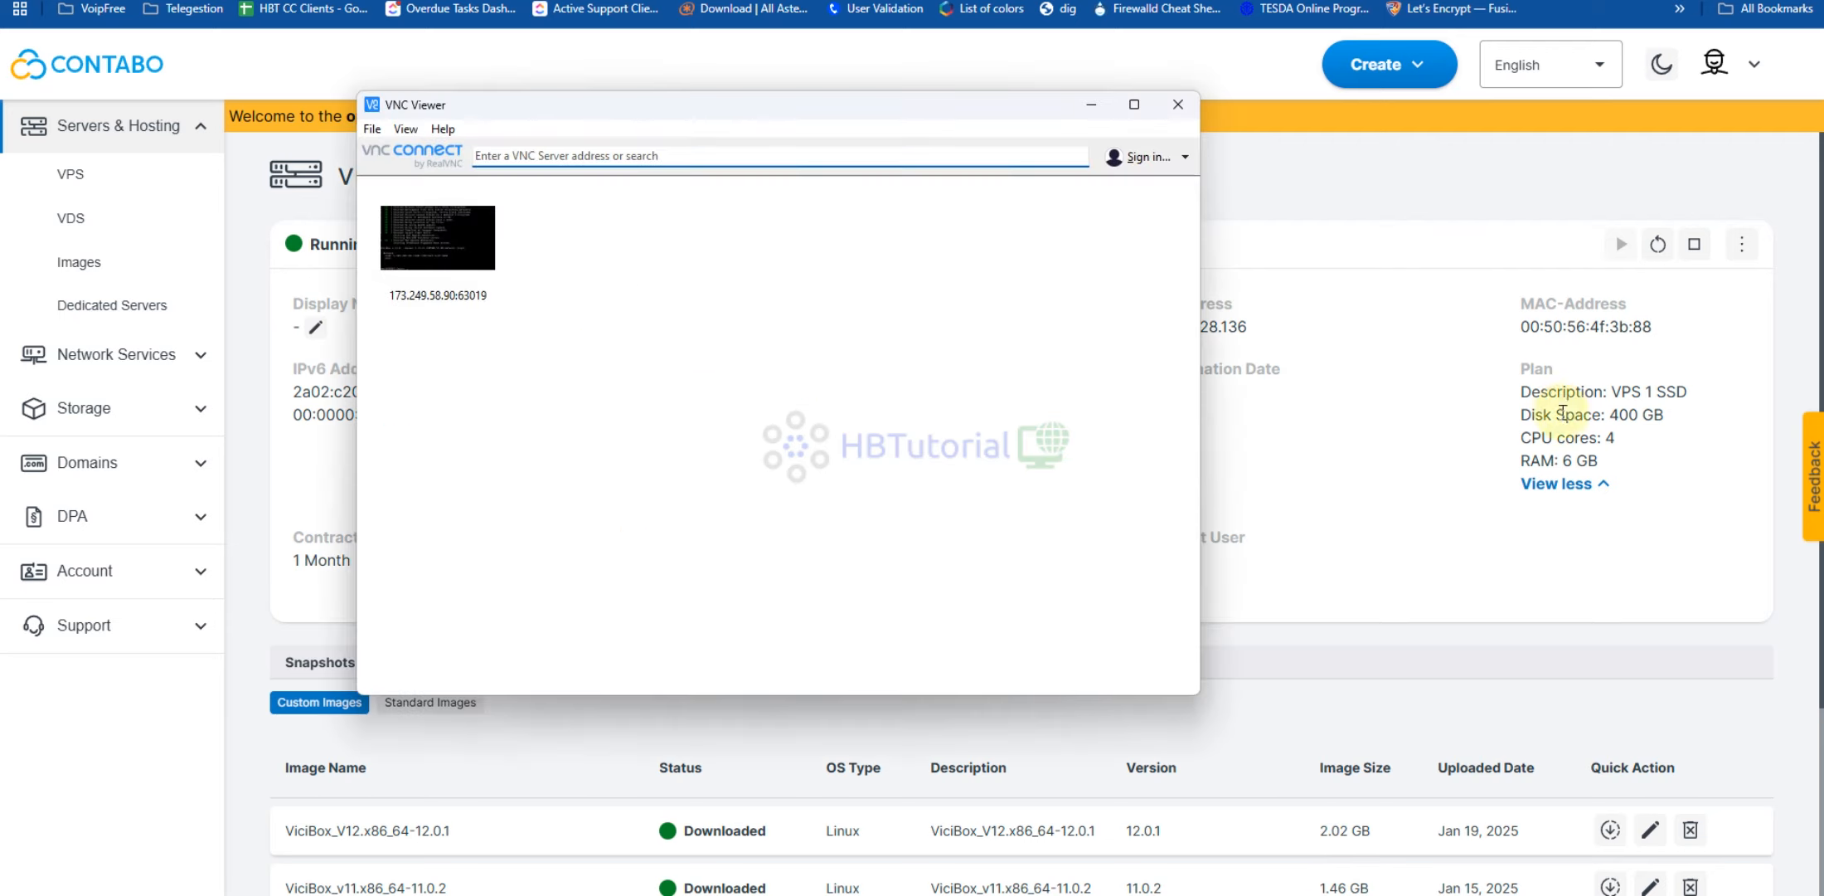
pyautogui.click(1374, 484)
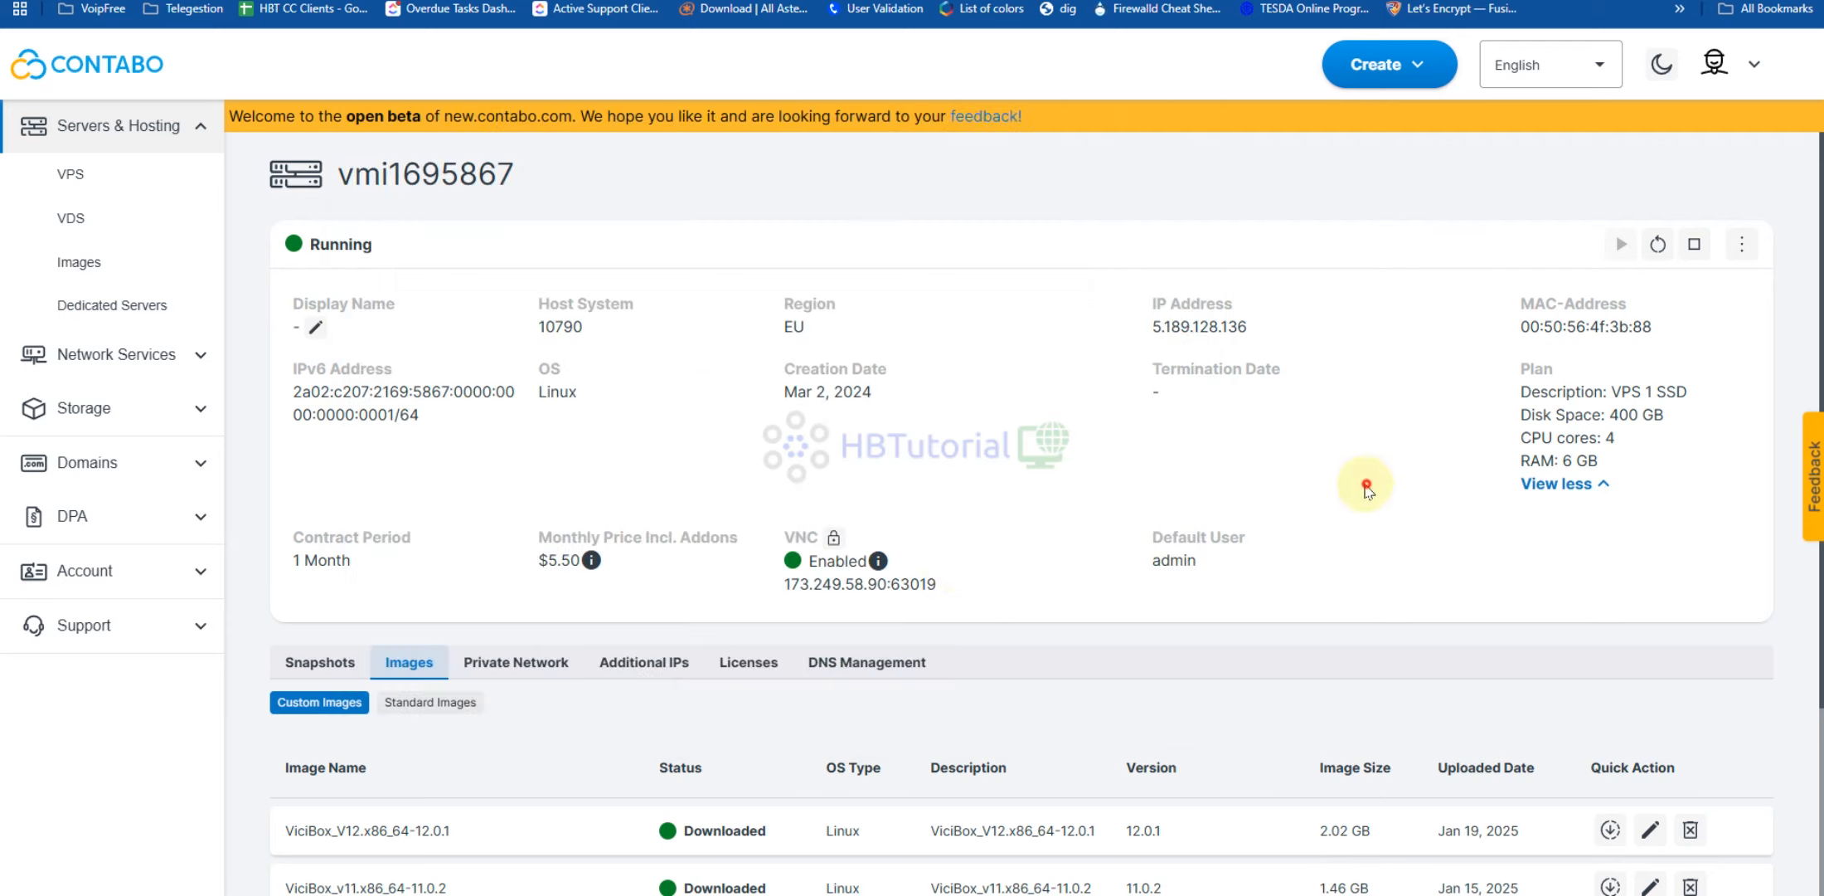
pyautogui.click(834, 539)
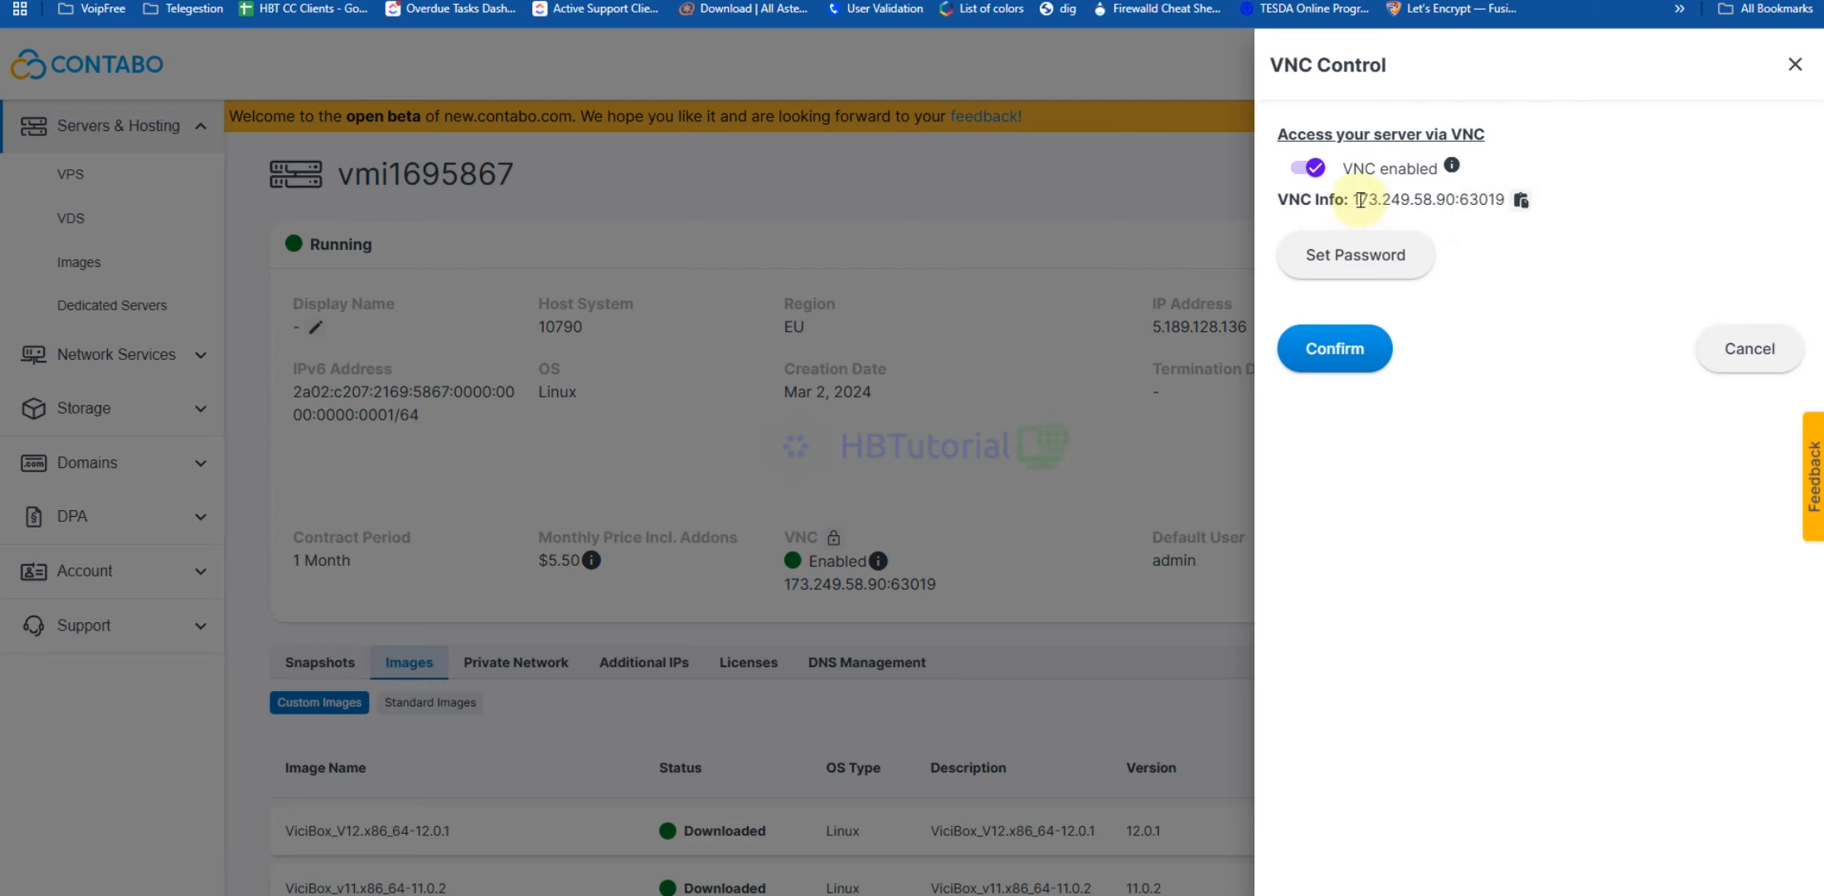
pyautogui.click(1256, 894)
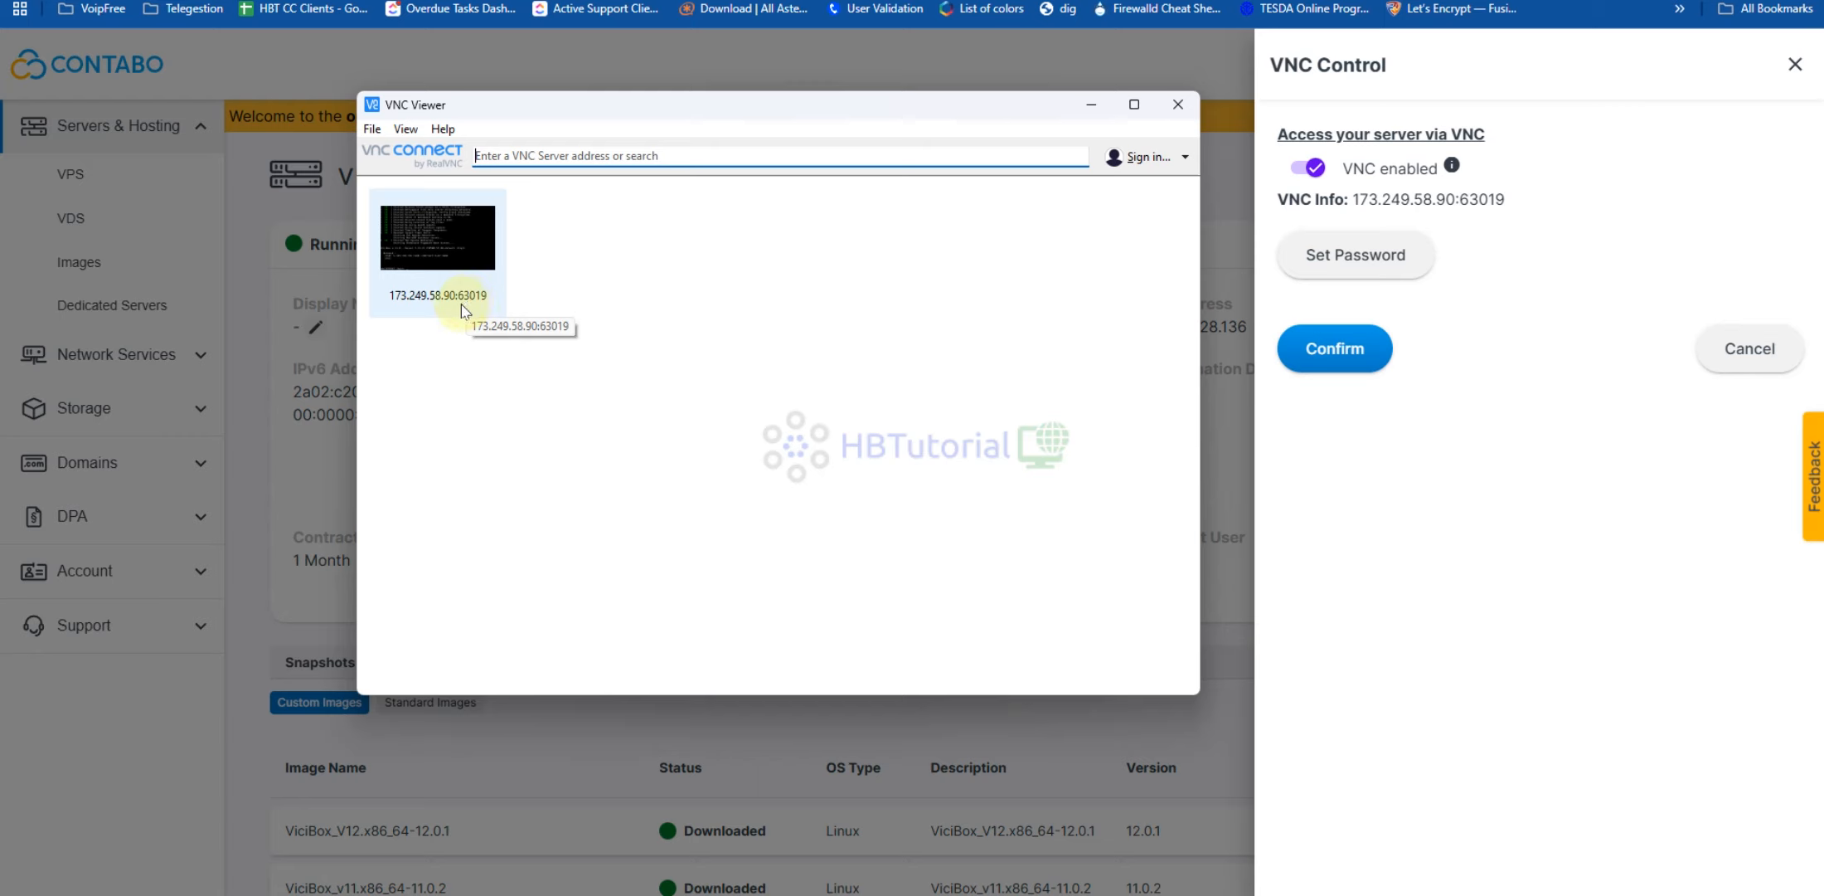
pyautogui.doubleClick(448, 267)
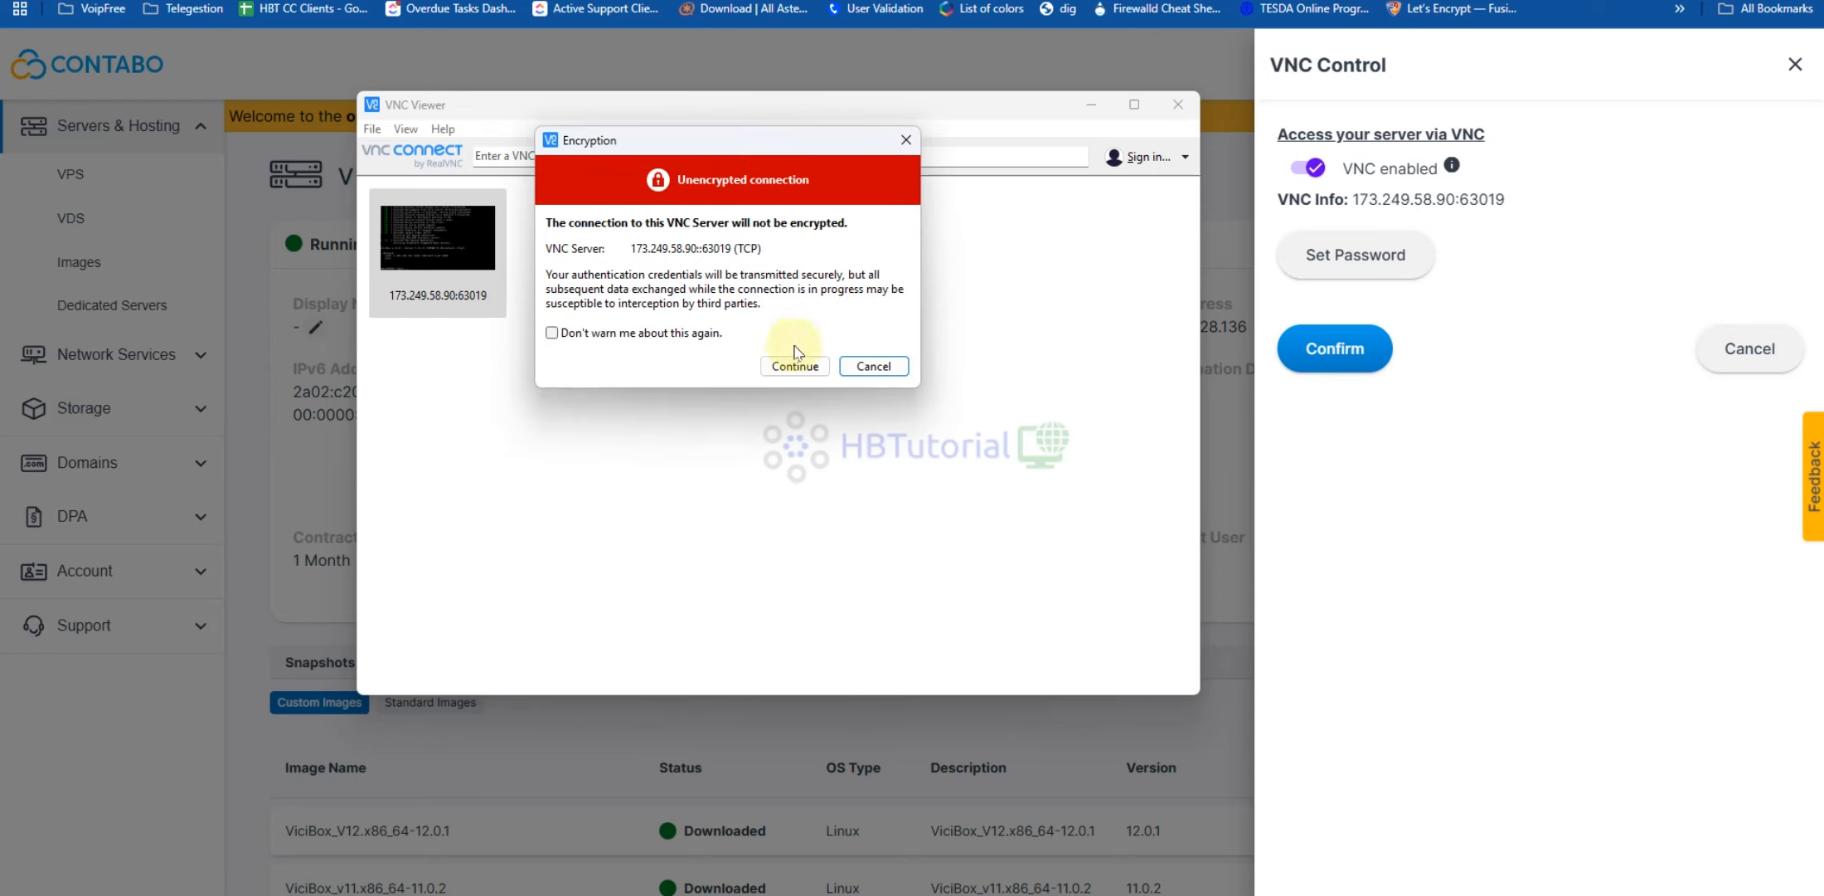
pyautogui.click(796, 366)
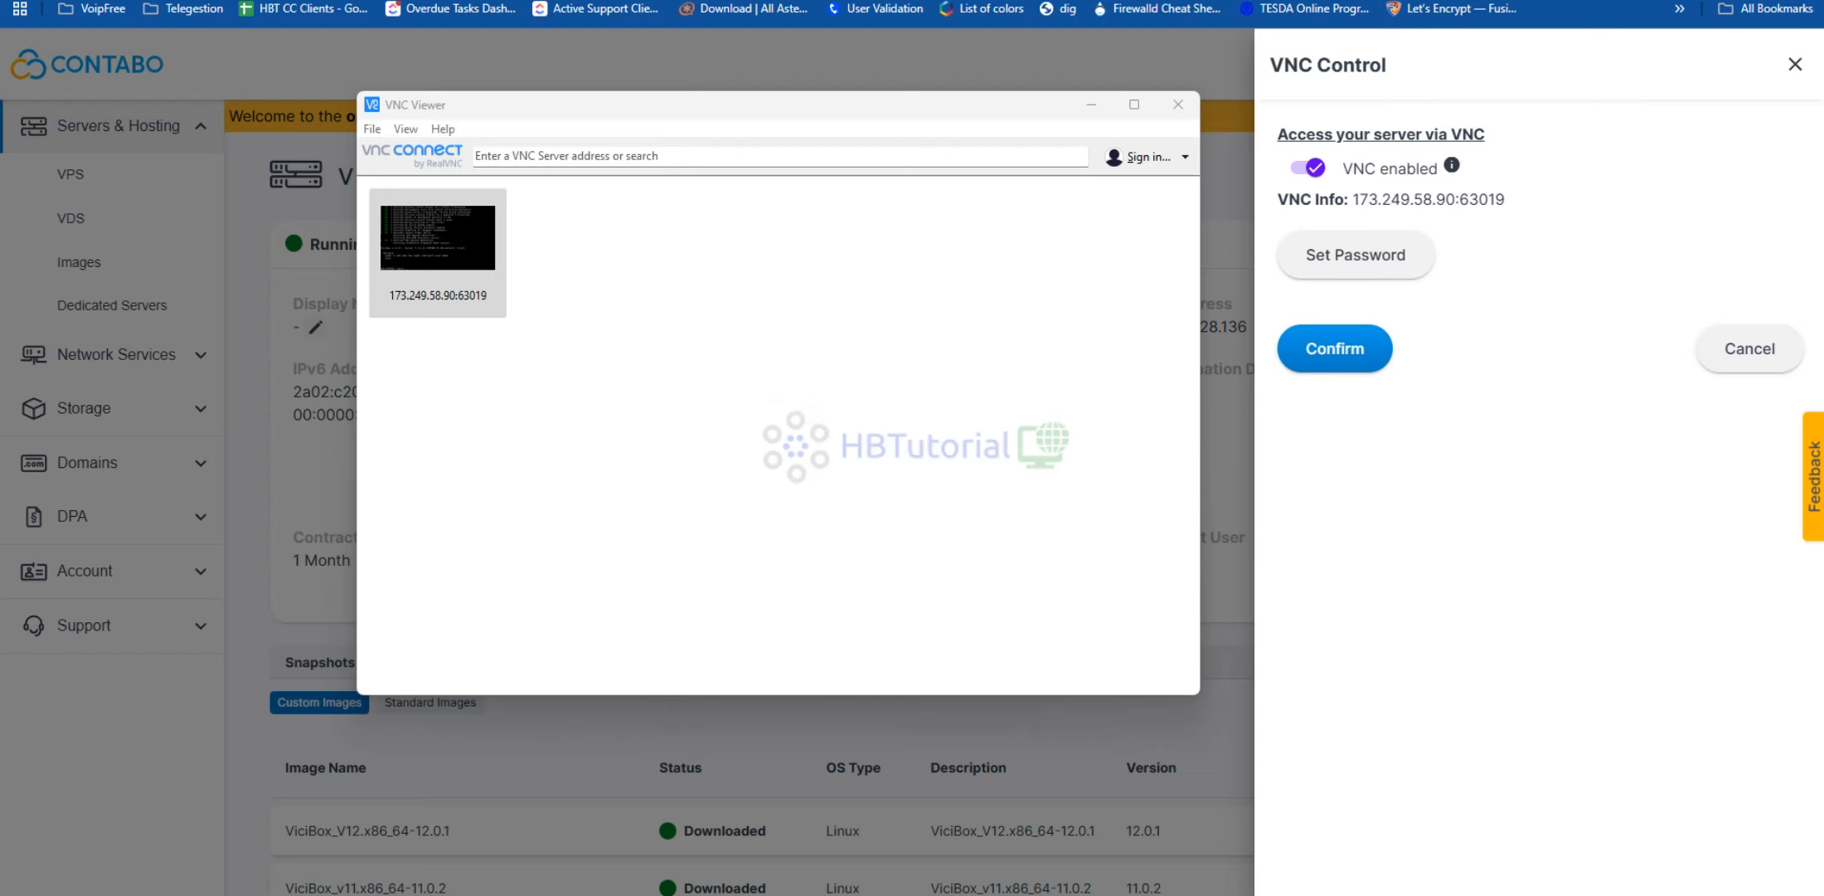
# Enlarge the server console window and boot the Install ViciBox_V12 GRUB entry
pyautogui.moveTo(2, 173); pyautogui.dragTo(674, 173)
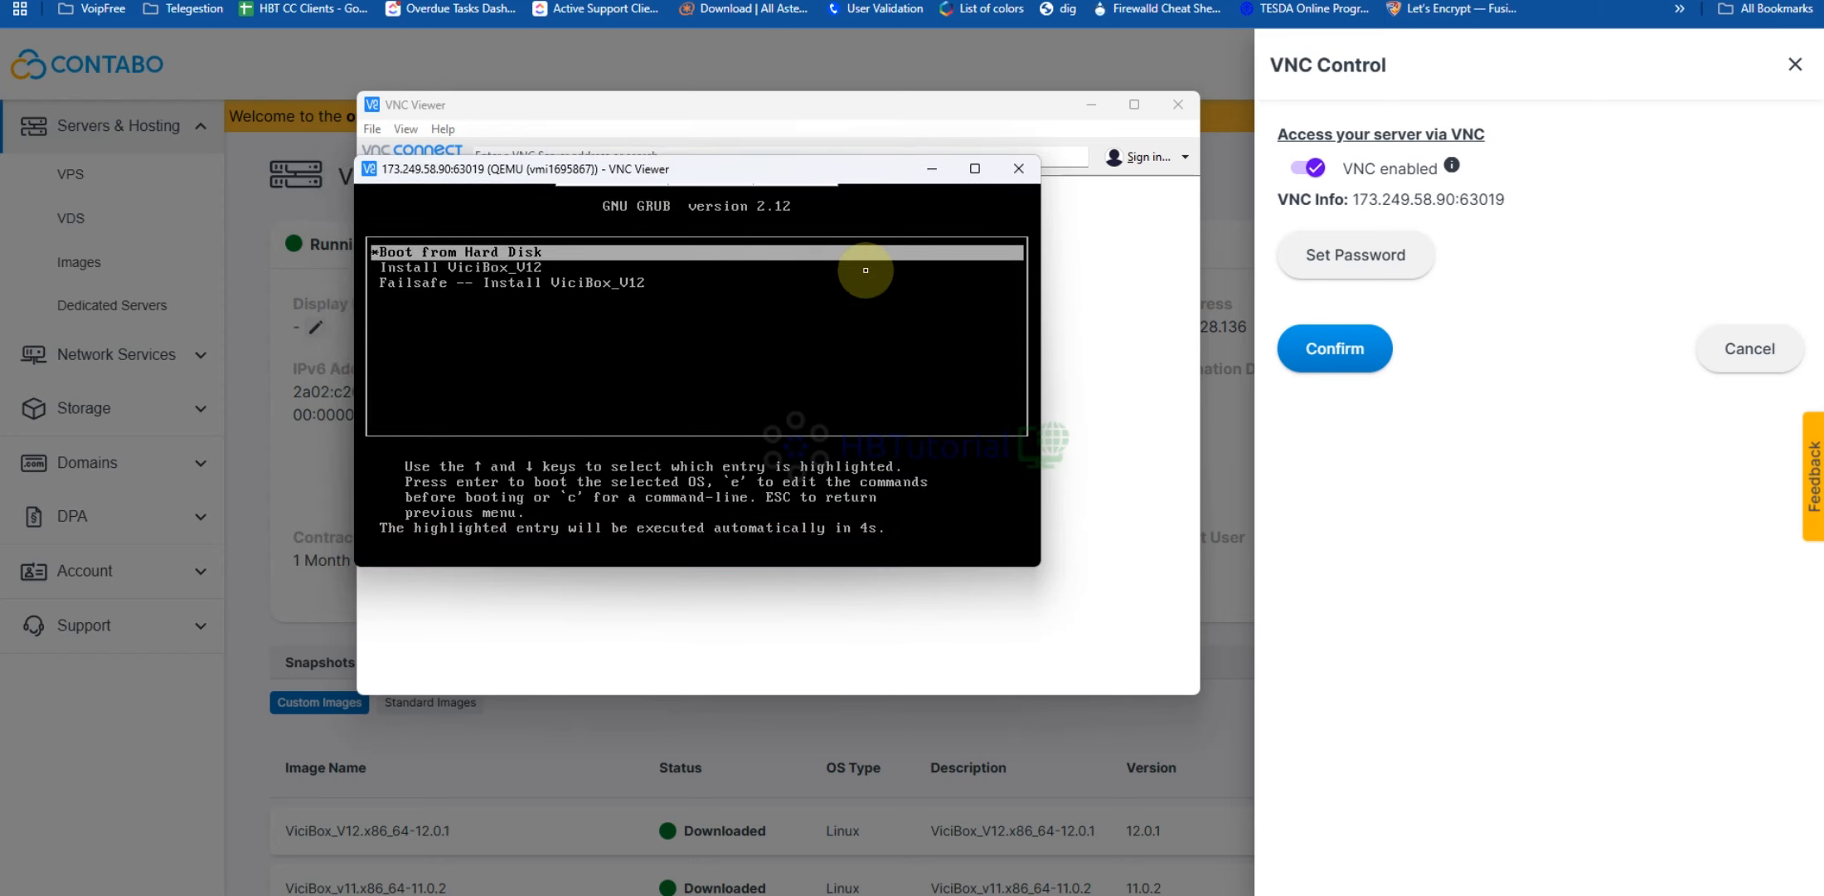
pyautogui.press('Down')
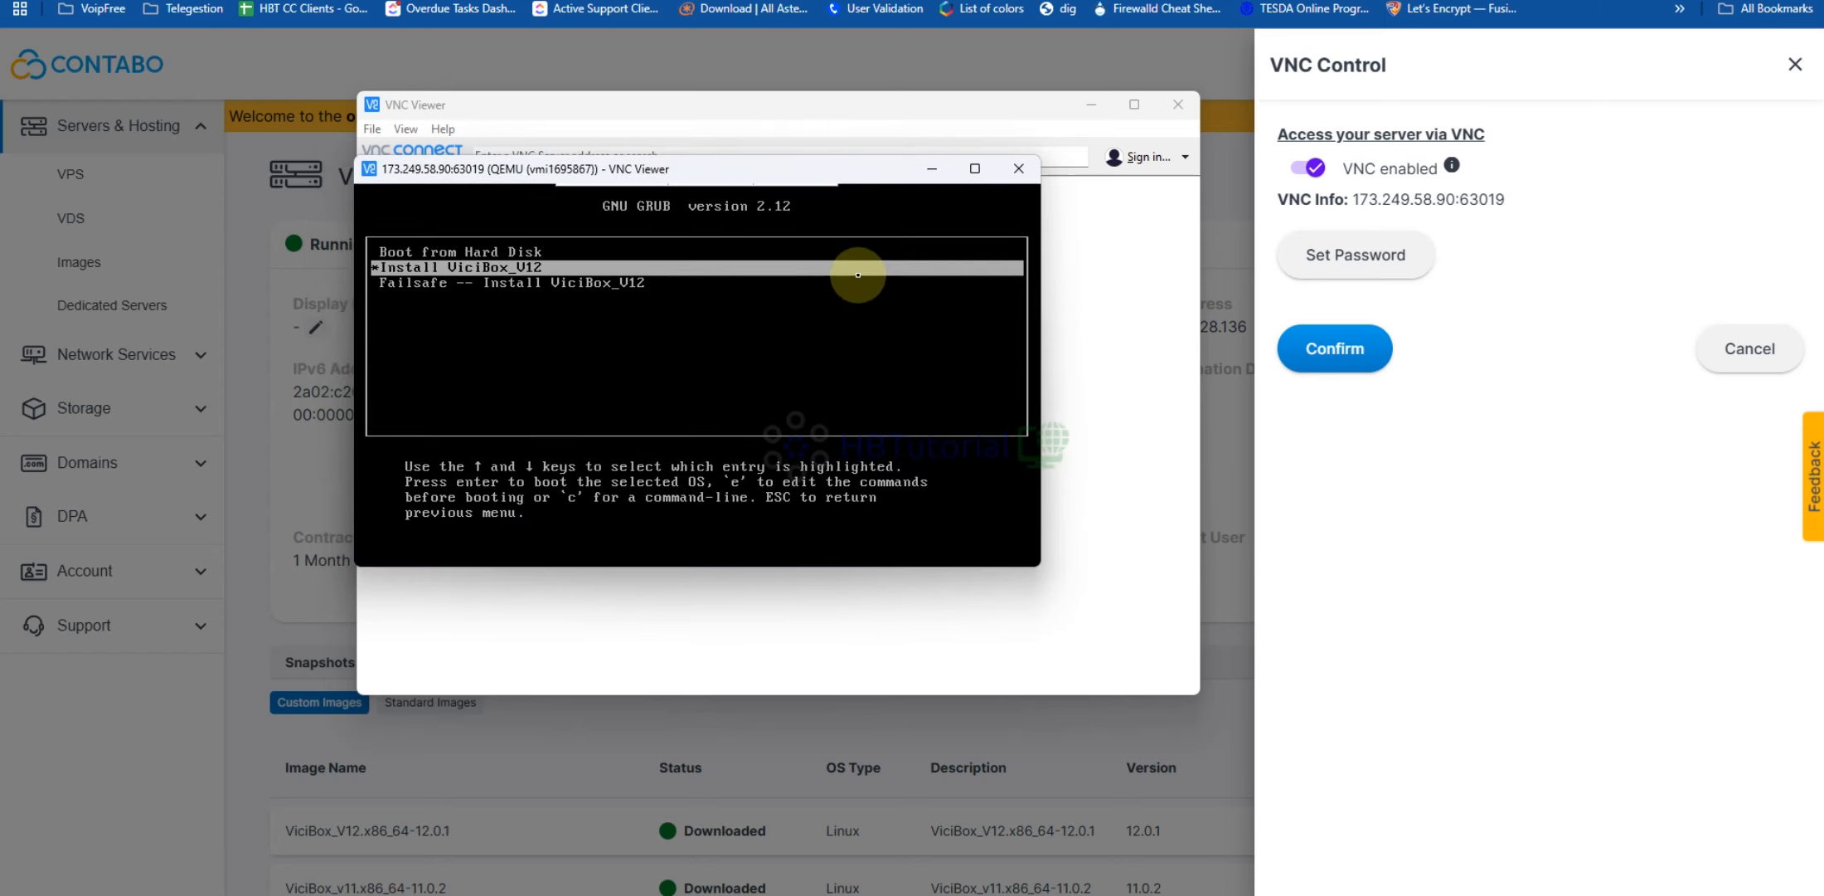
pyautogui.press('Down')
pyautogui.press('Up')
pyautogui.press('Up')
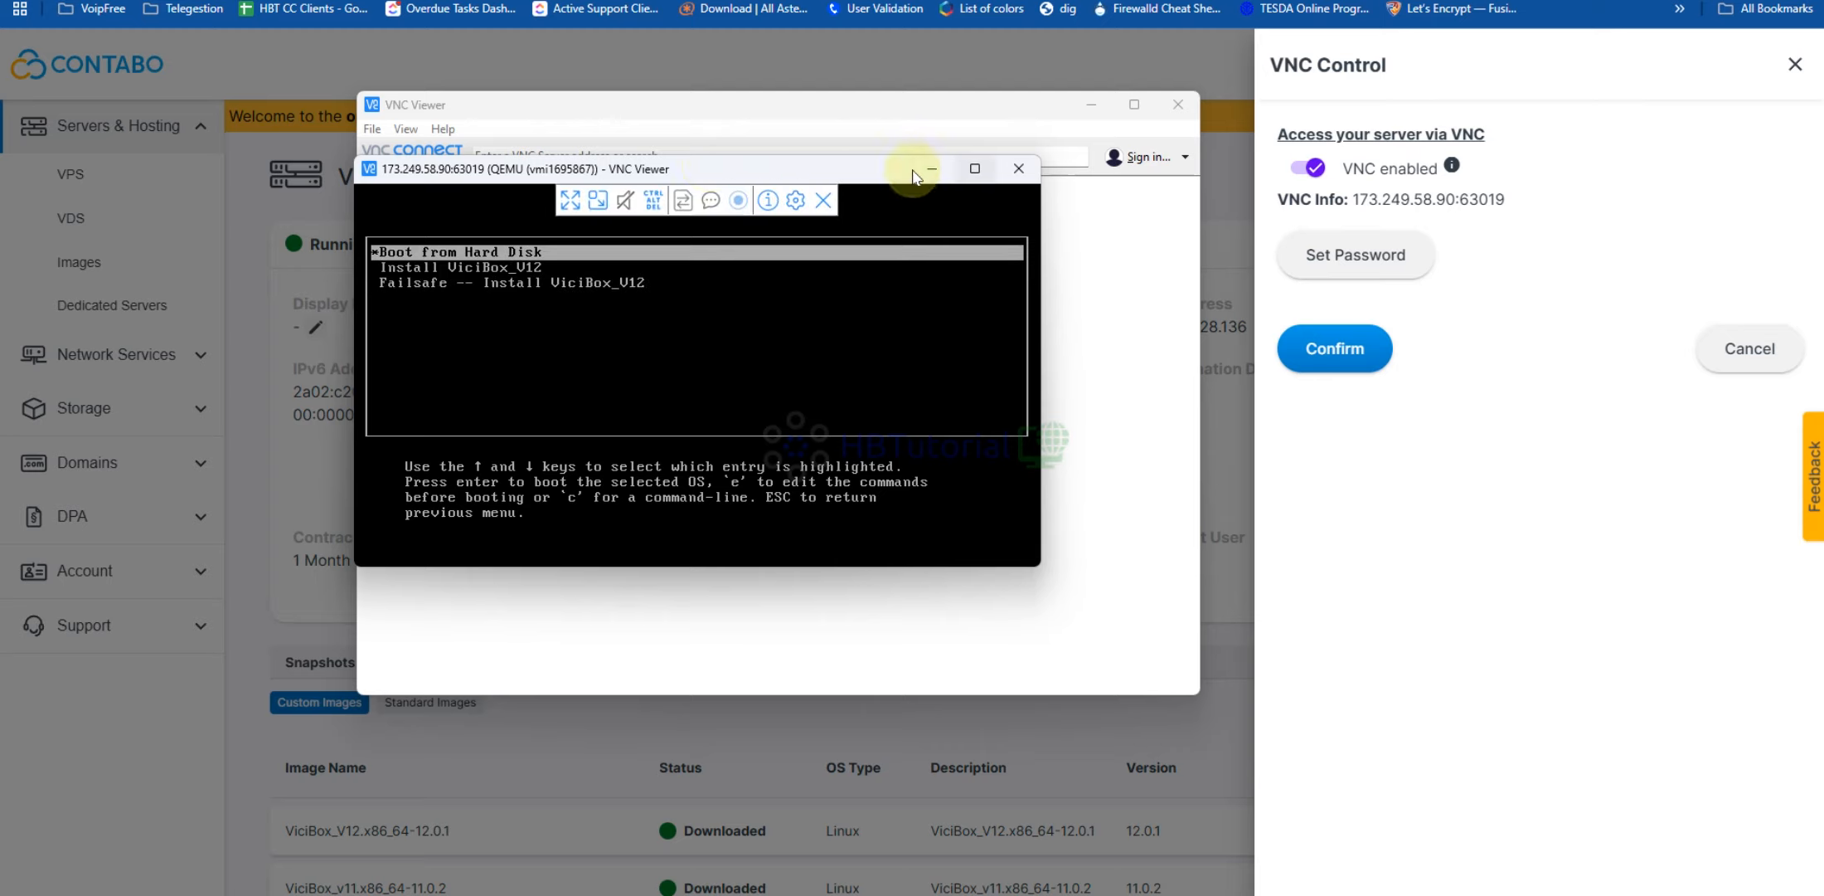
pyautogui.moveTo(355, 152); pyautogui.dragTo(7, 0)
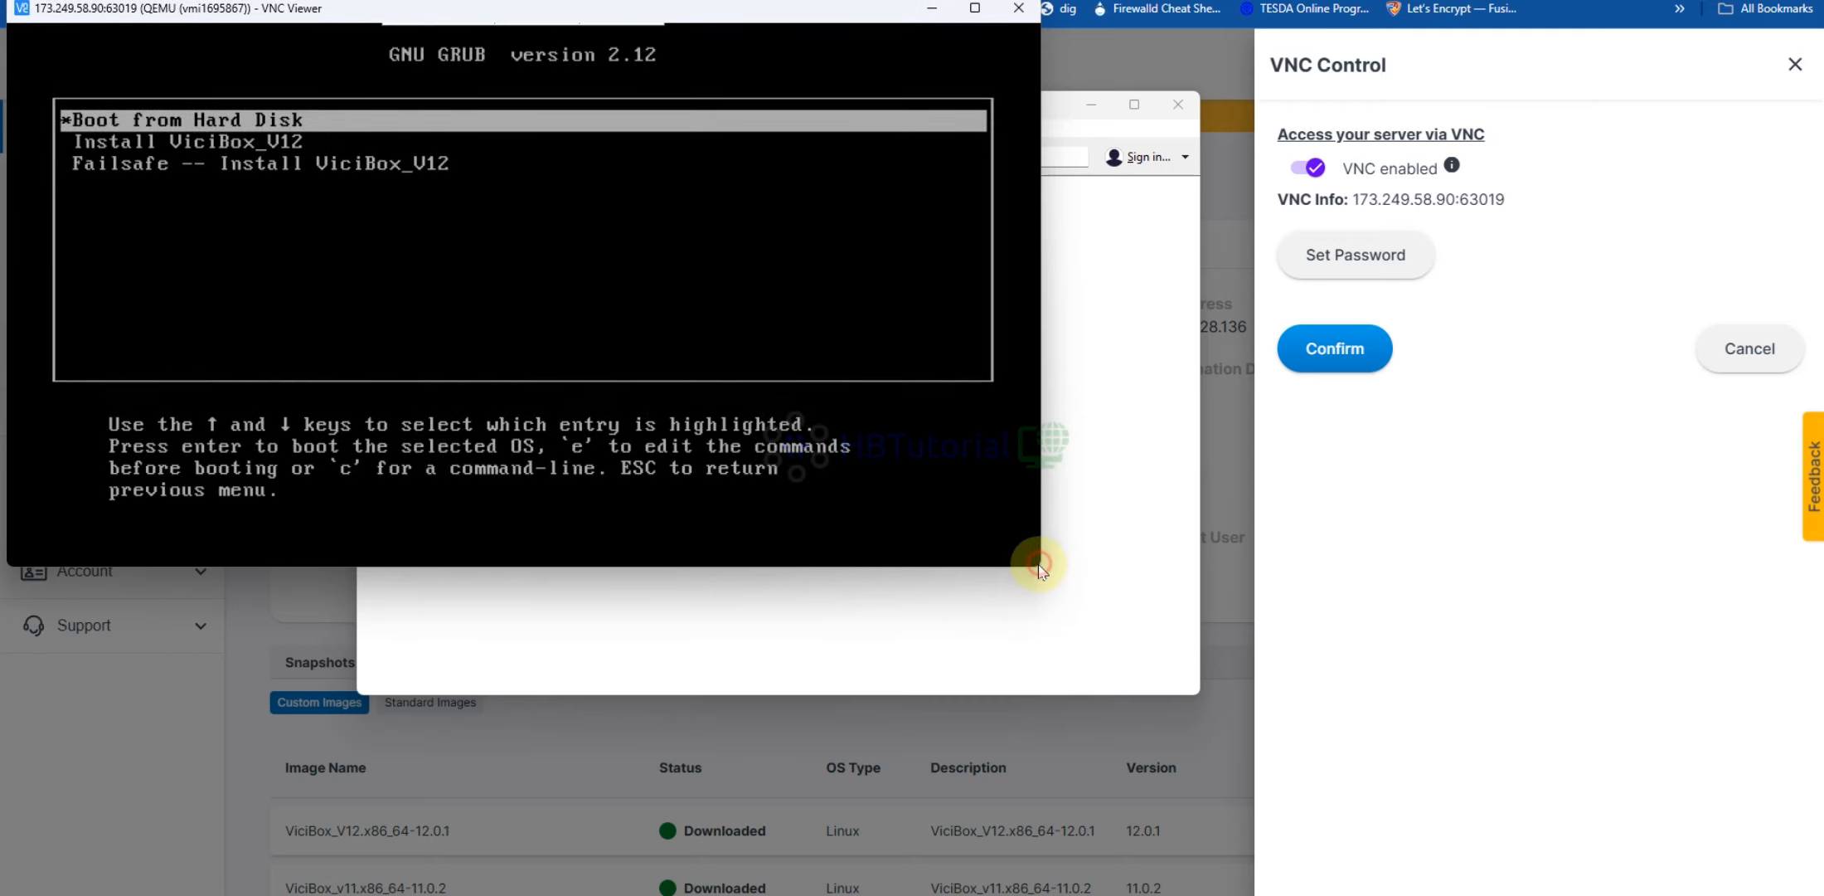
pyautogui.moveTo(1038, 562); pyautogui.dragTo(1810, 884)
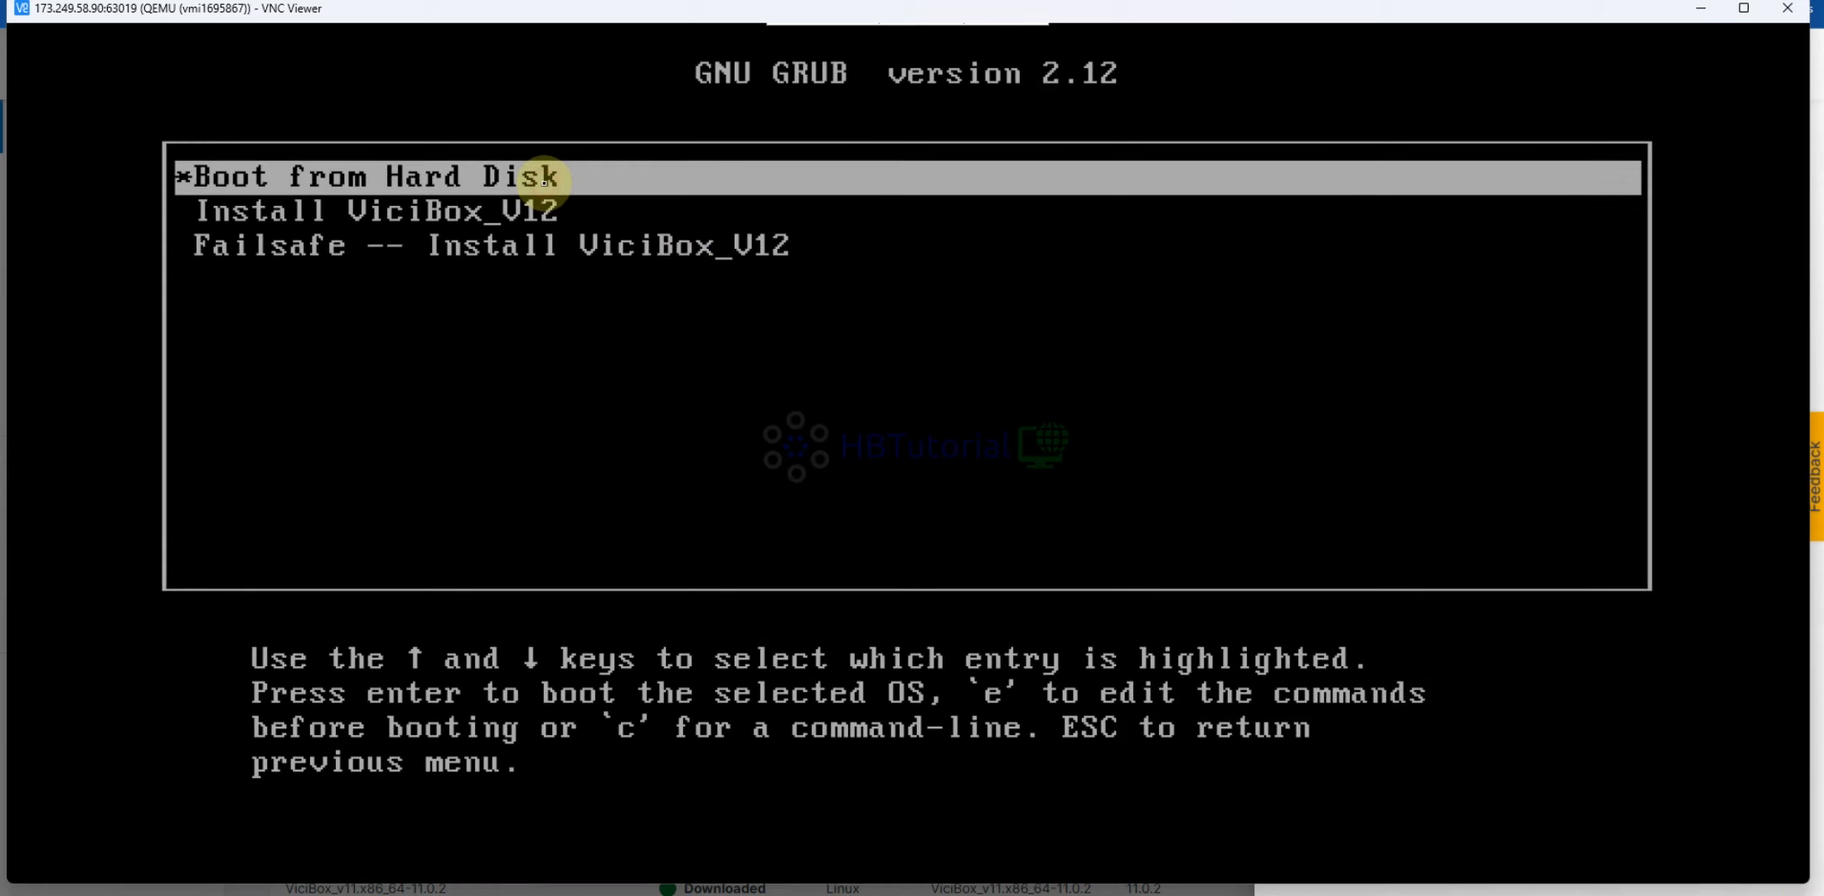
pyautogui.press('Down')
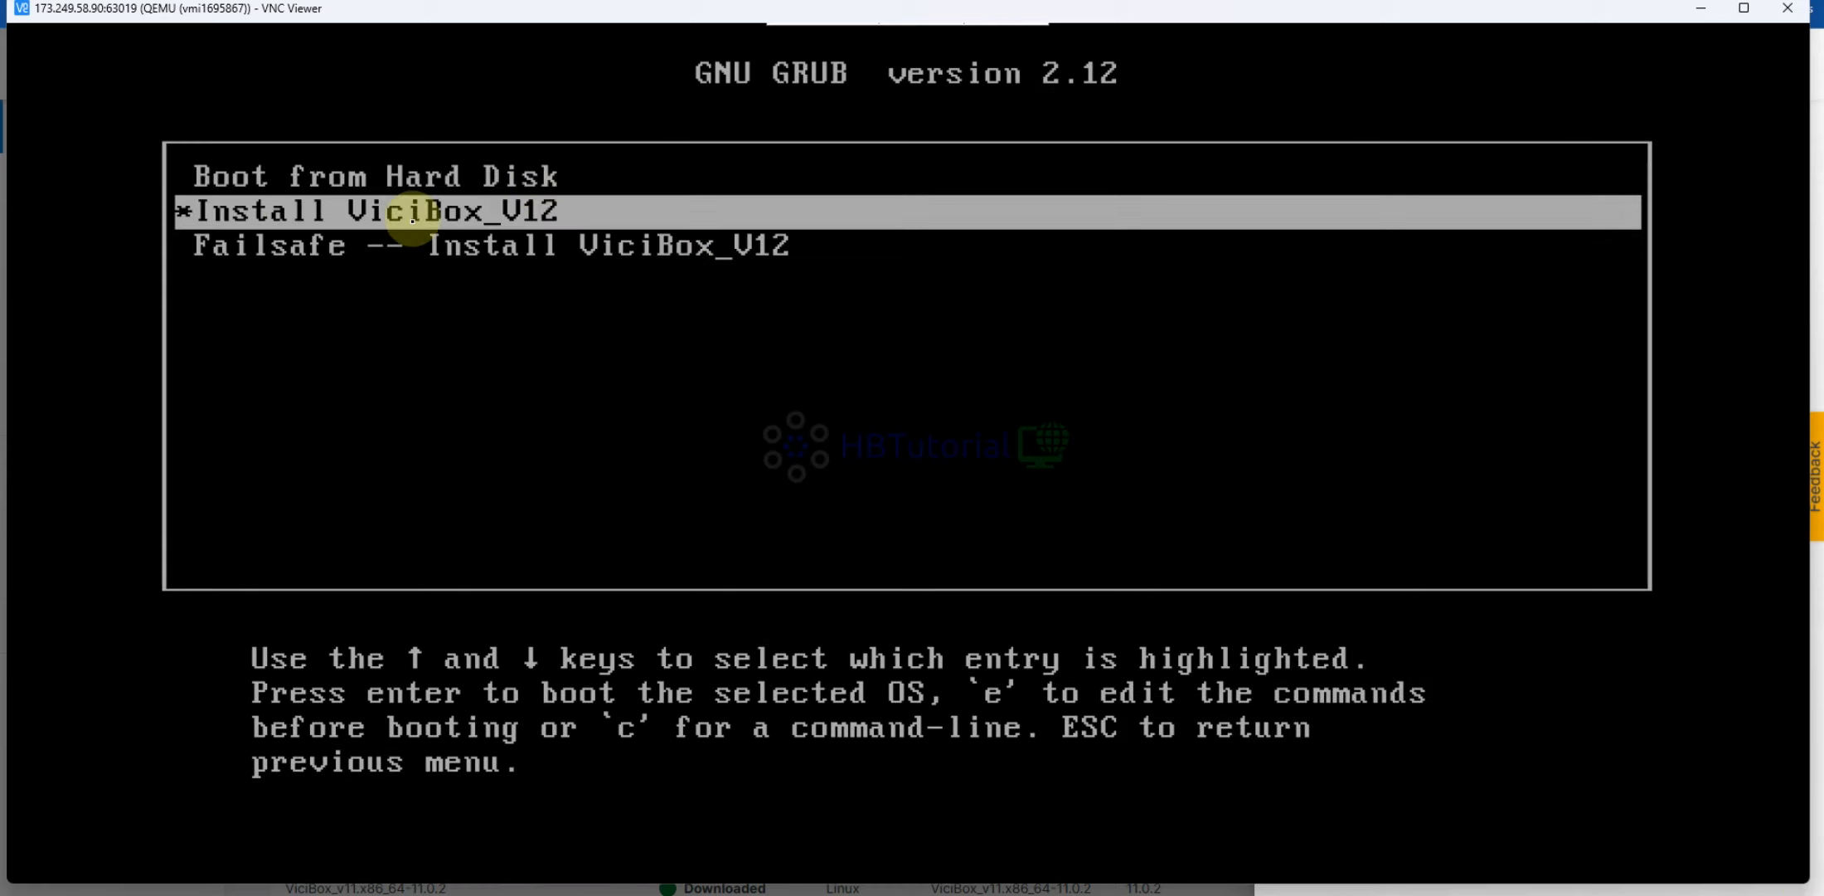
pyautogui.press('Return')
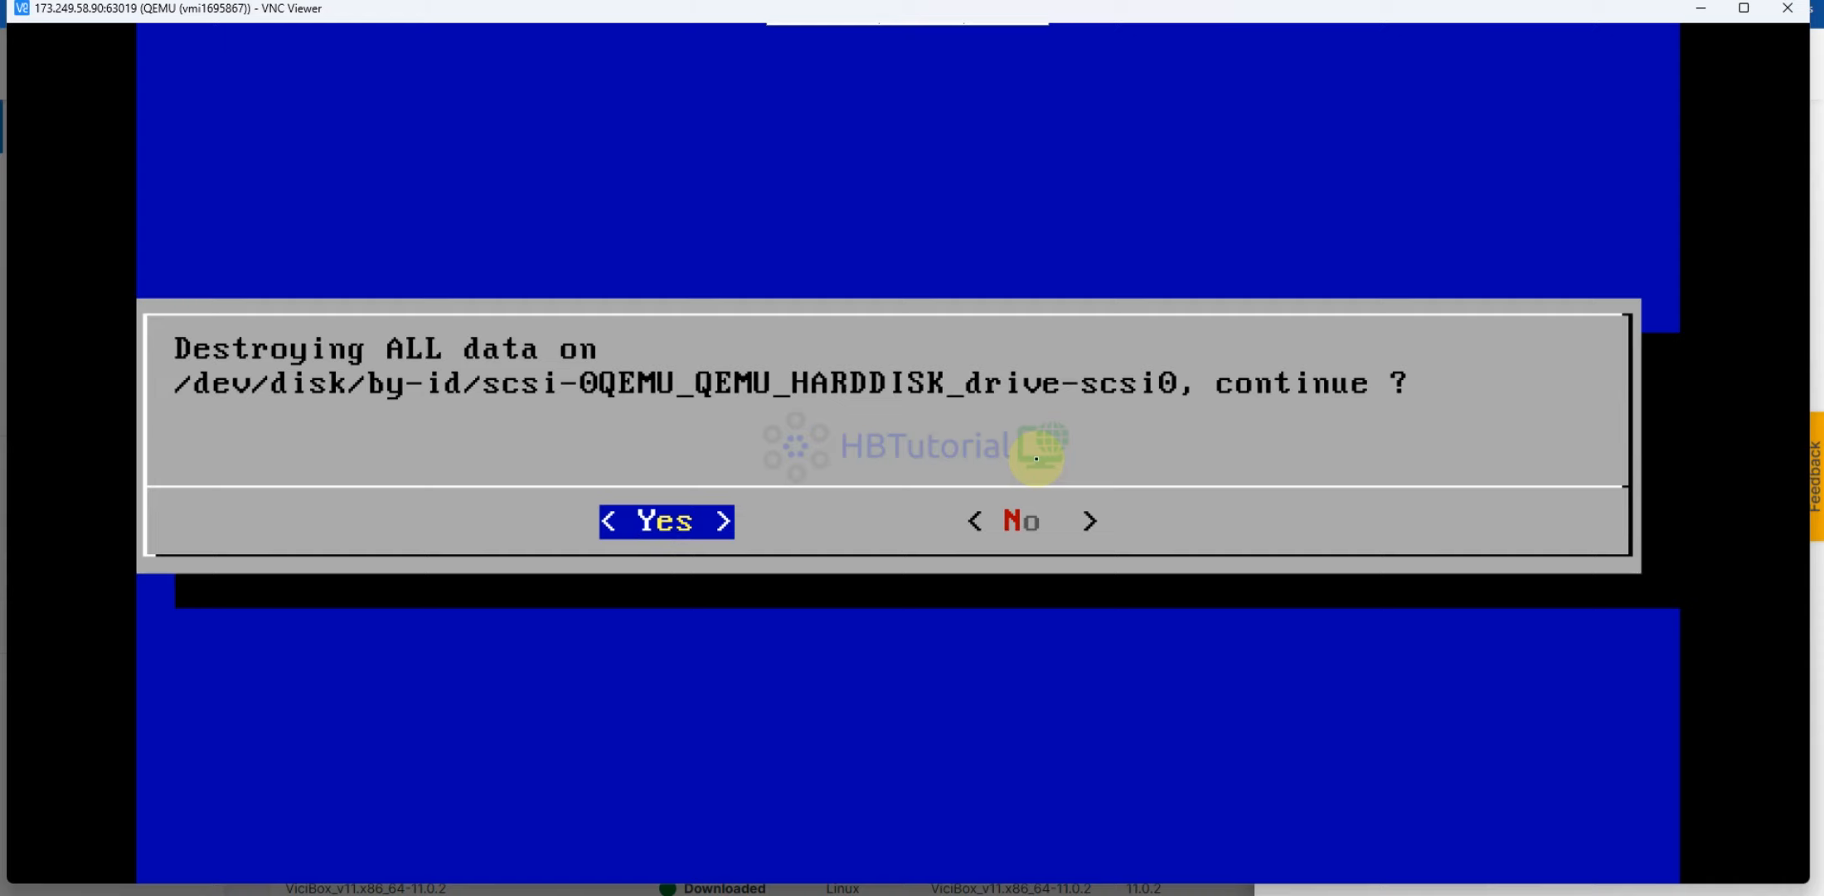
# Confirm destroying all disk data so ViciBox_V12.raw starts loading
pyautogui.press('Return')
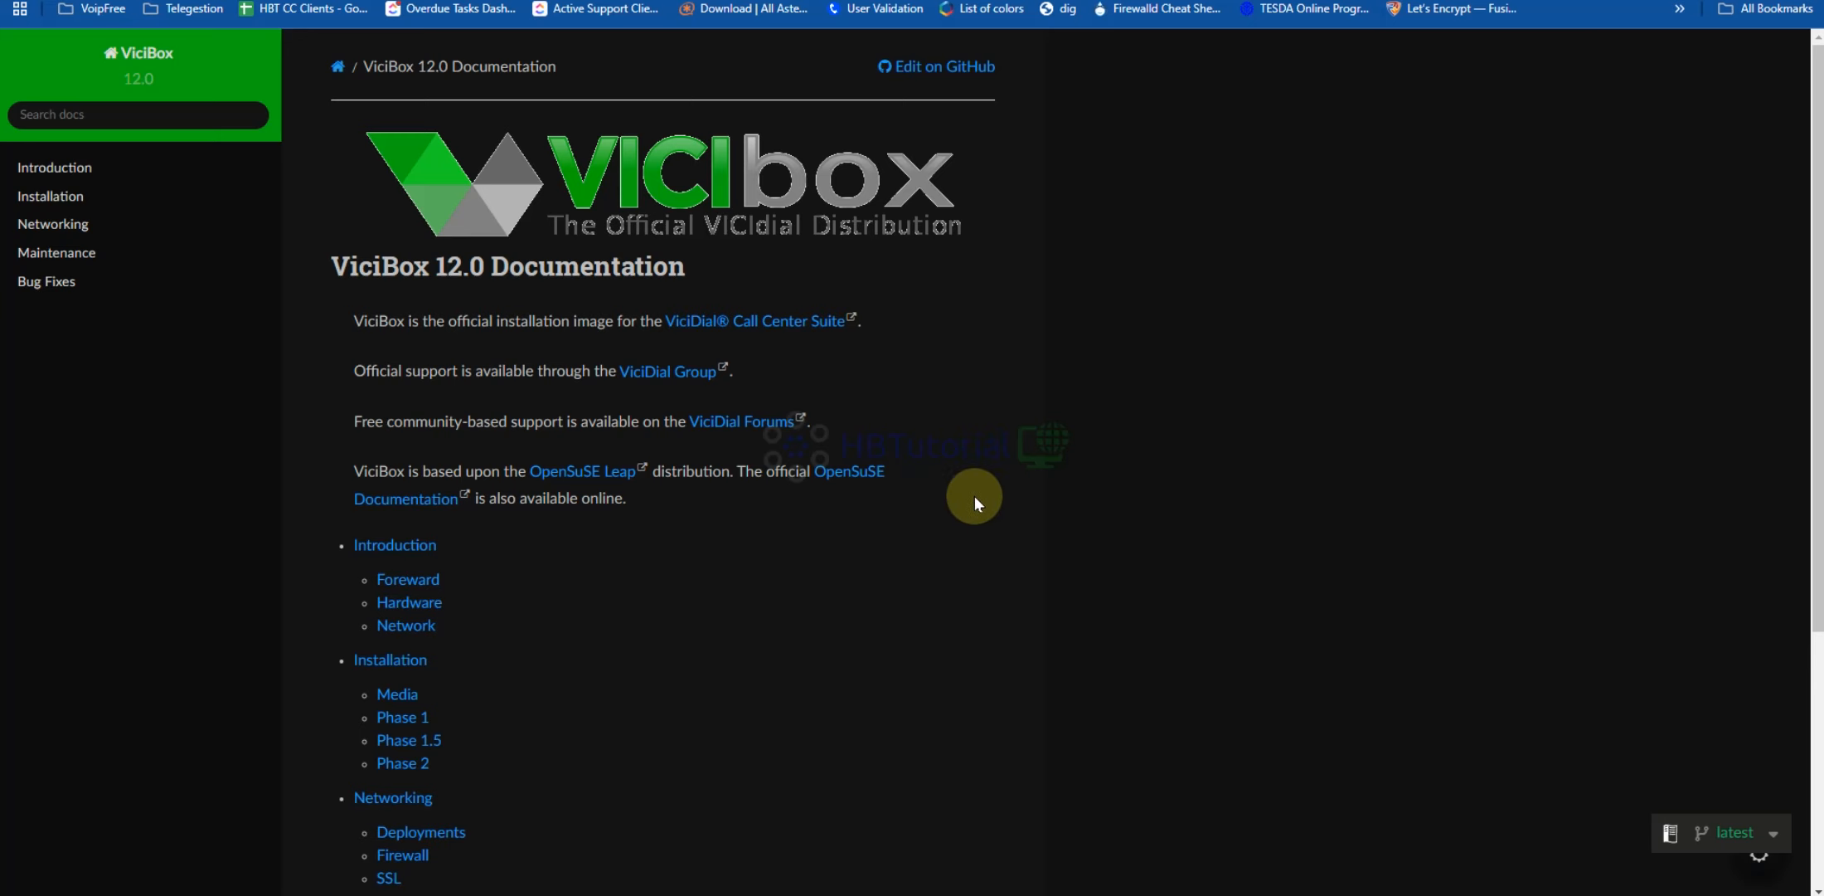
pyautogui.scroll(-5, 976, 497)
pyautogui.scroll(5, 948, 505)
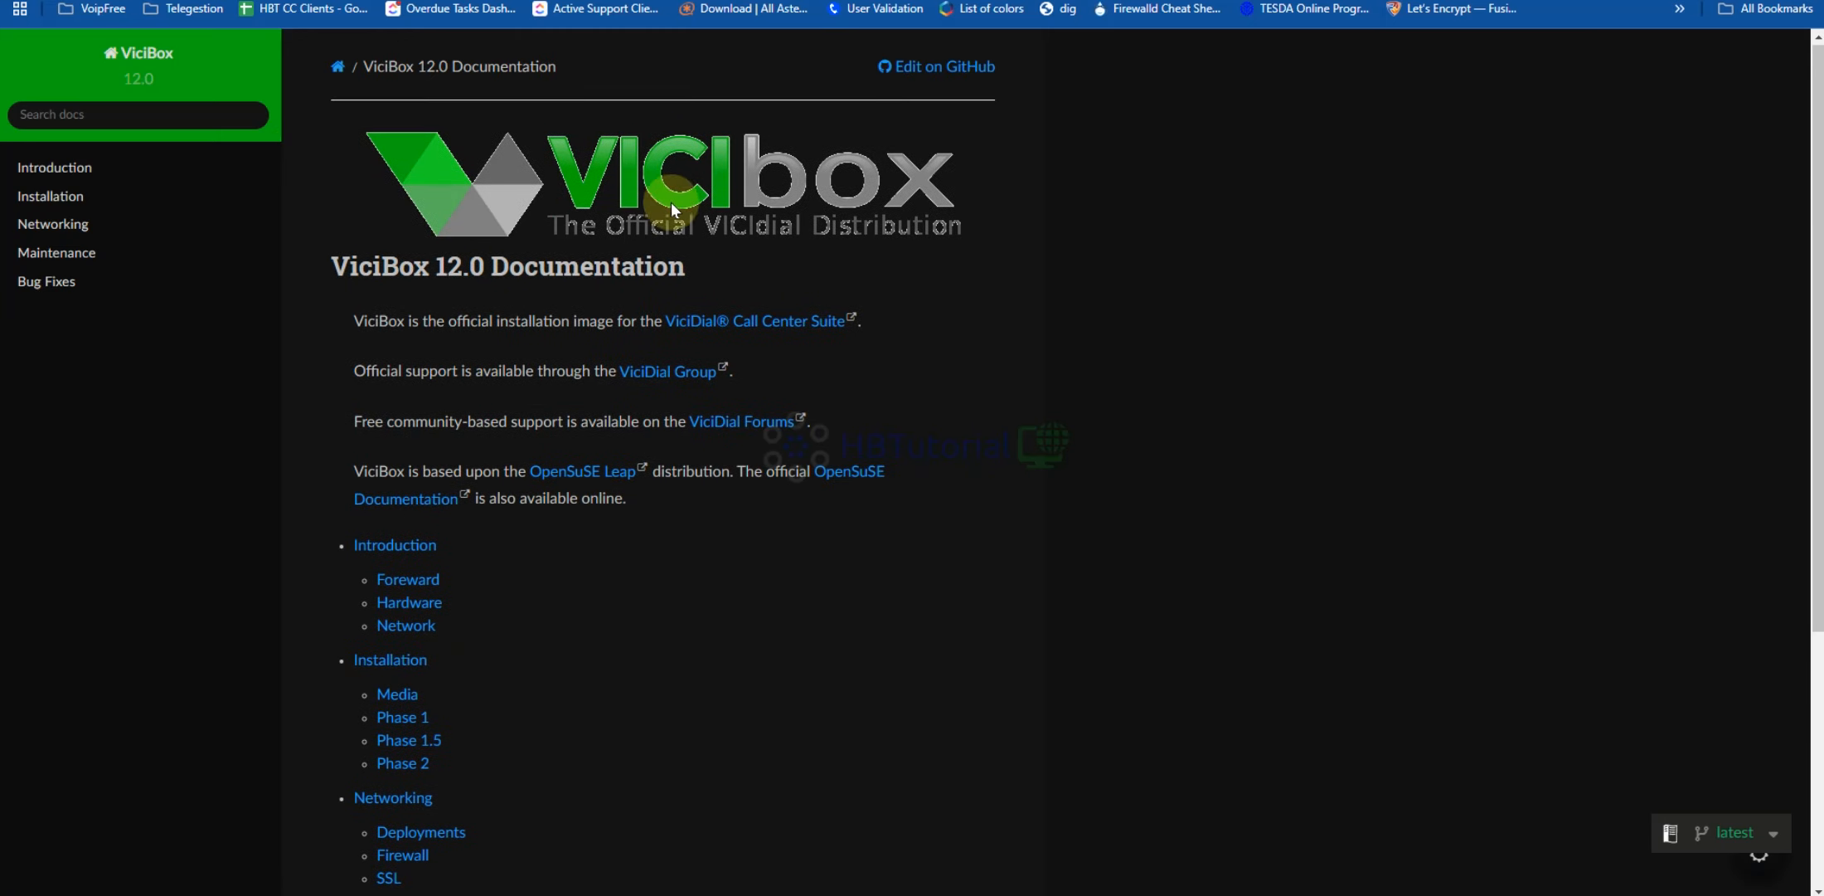
# Check the server installation progress in VNC Viewer, then return to the ViciBox documentation
pyautogui.scroll(-5, 1173, 493)
pyautogui.scroll(5, 886, 375)
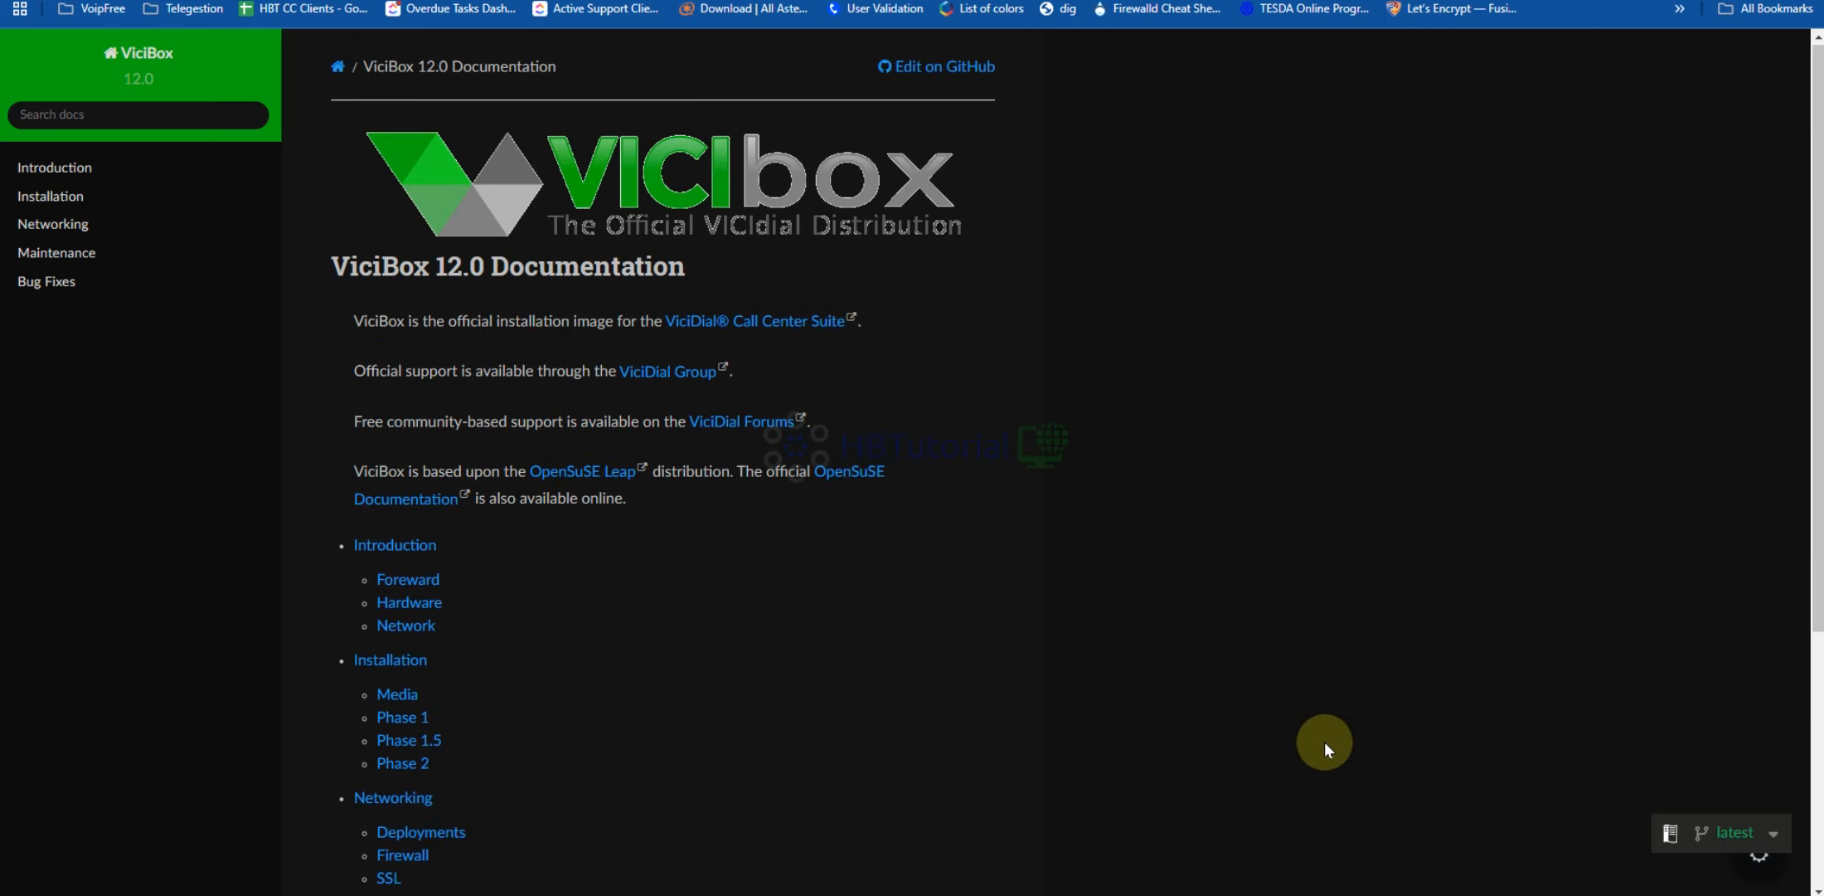
pyautogui.click(1431, 809)
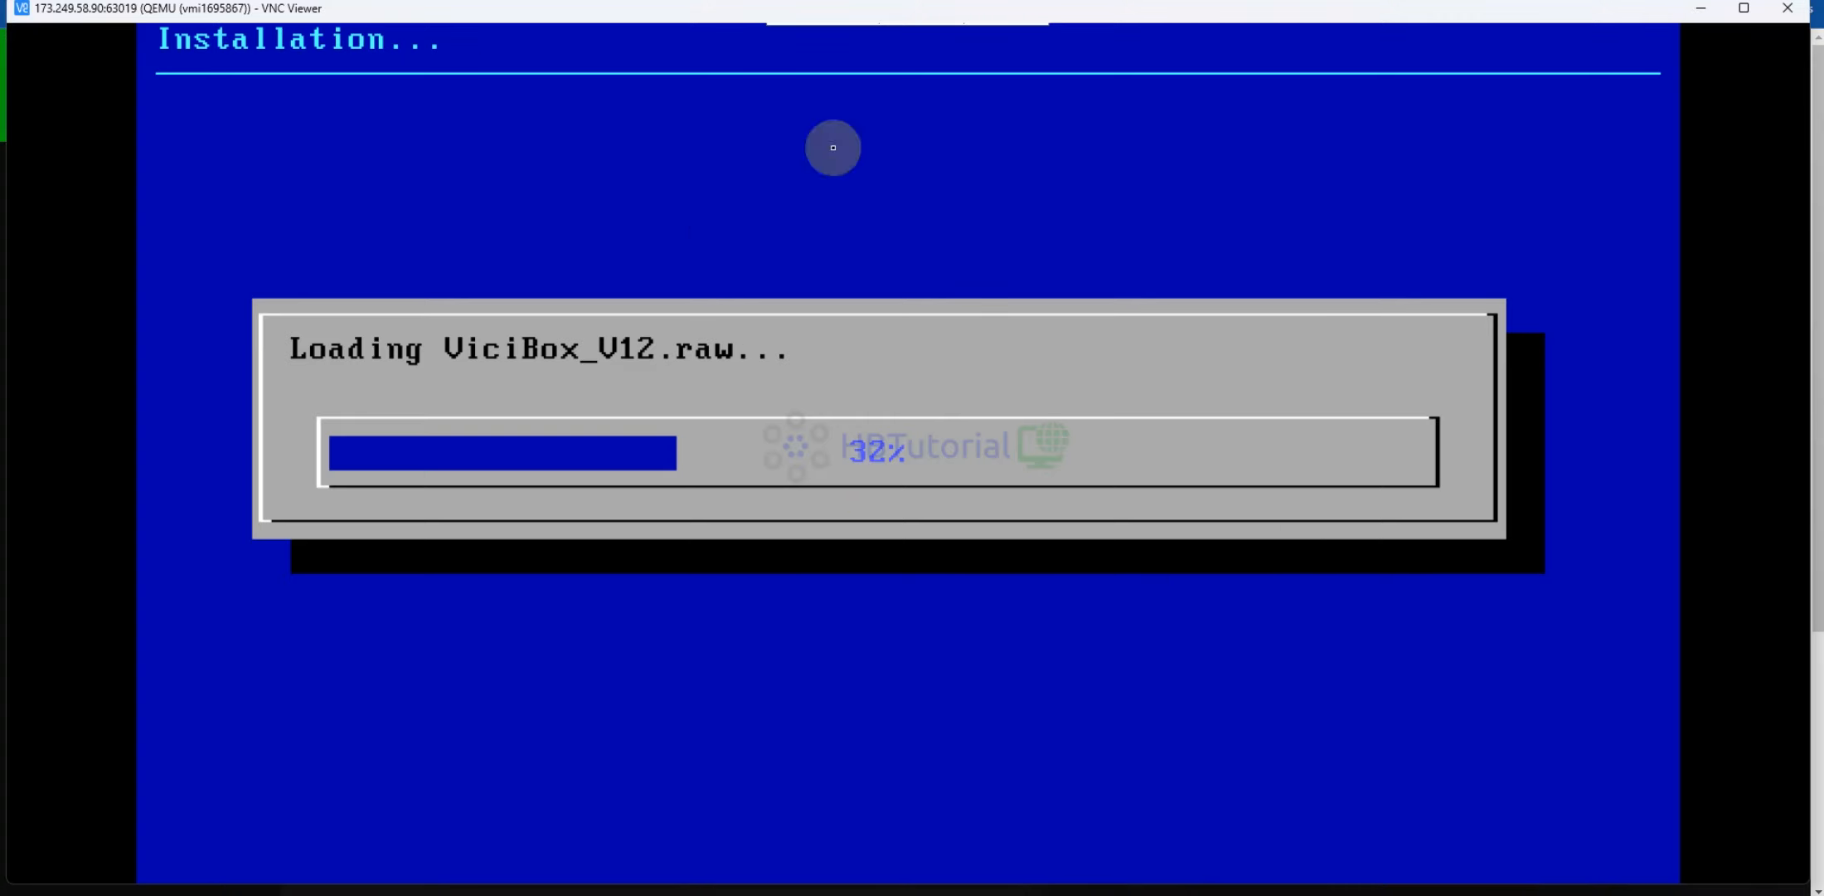
pyautogui.hotkey('alt', 'Tab')
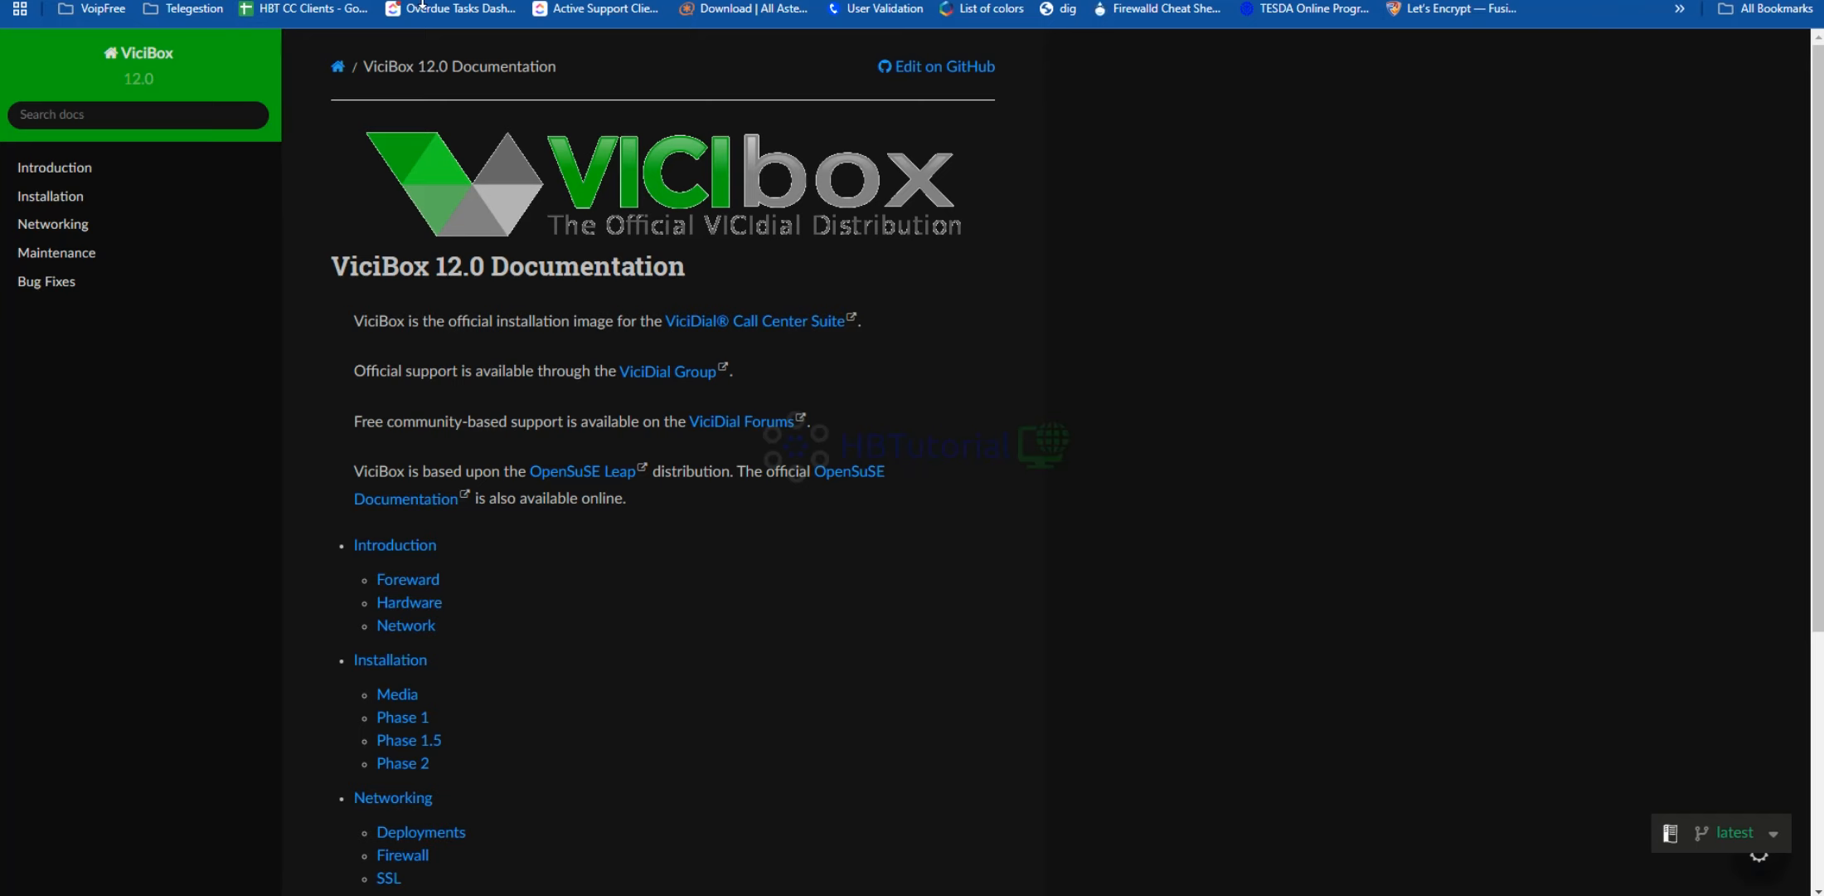
# Open the Introduction section, then its Hardware page with sizing for 25 agents at 5:1
pyautogui.moveTo(423, 3); pyautogui.dragTo(407, 5)
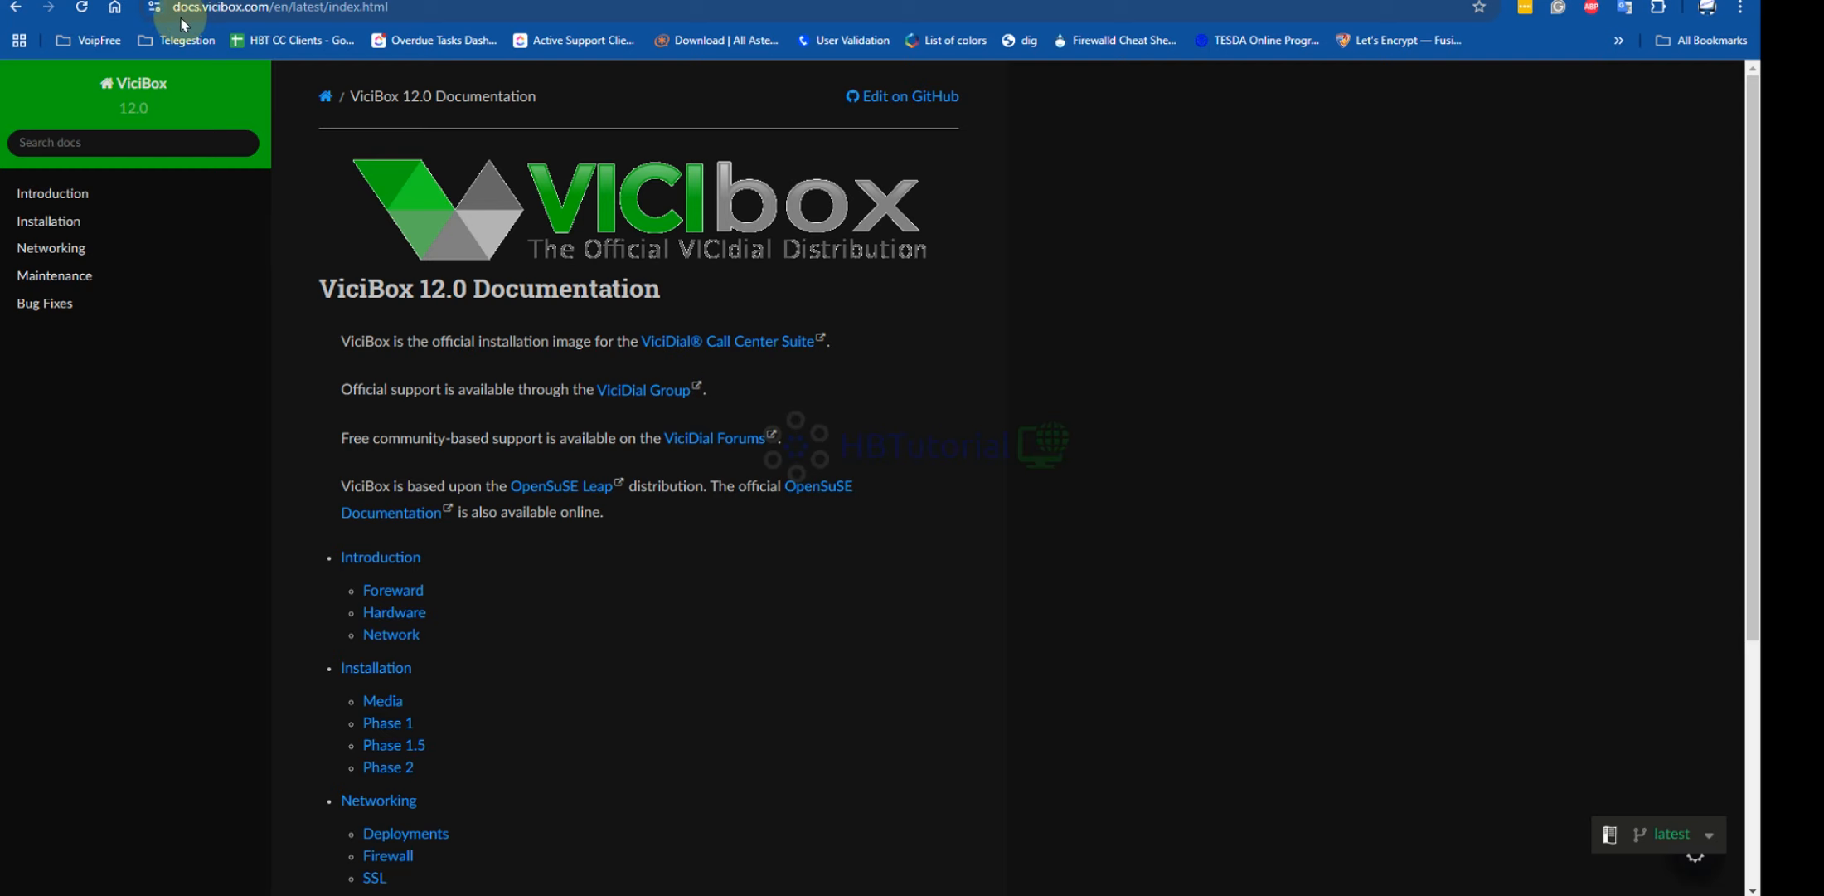
pyautogui.scroll(-4, 652, 376)
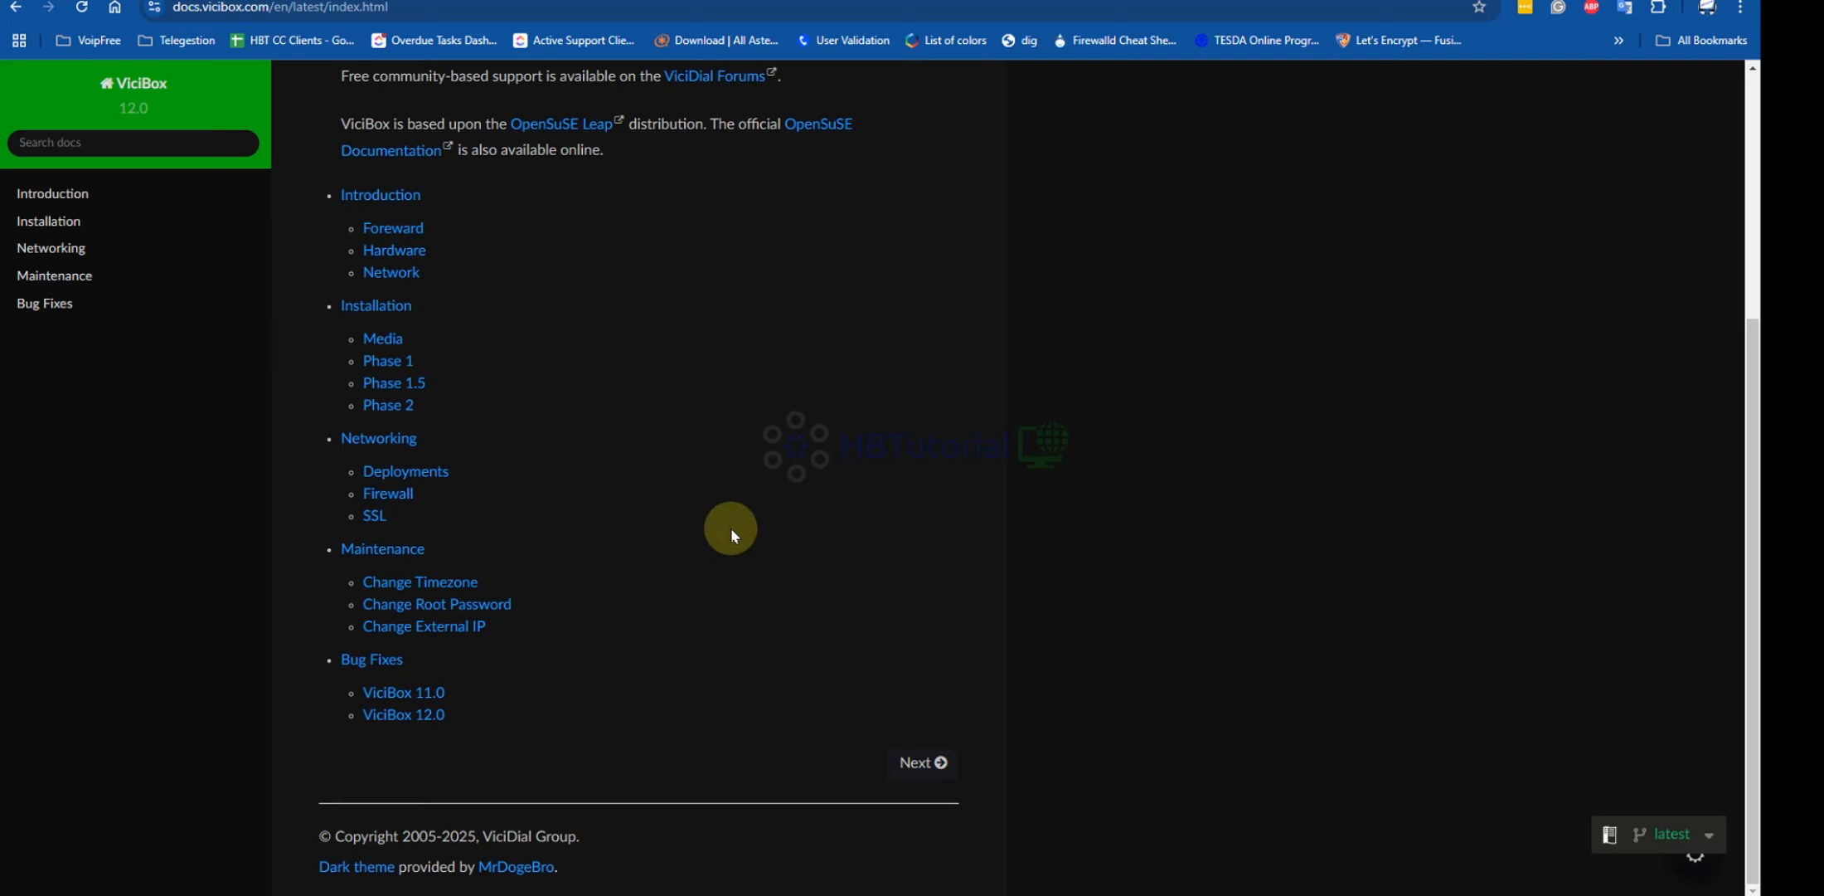
pyautogui.scroll(3, 731, 527)
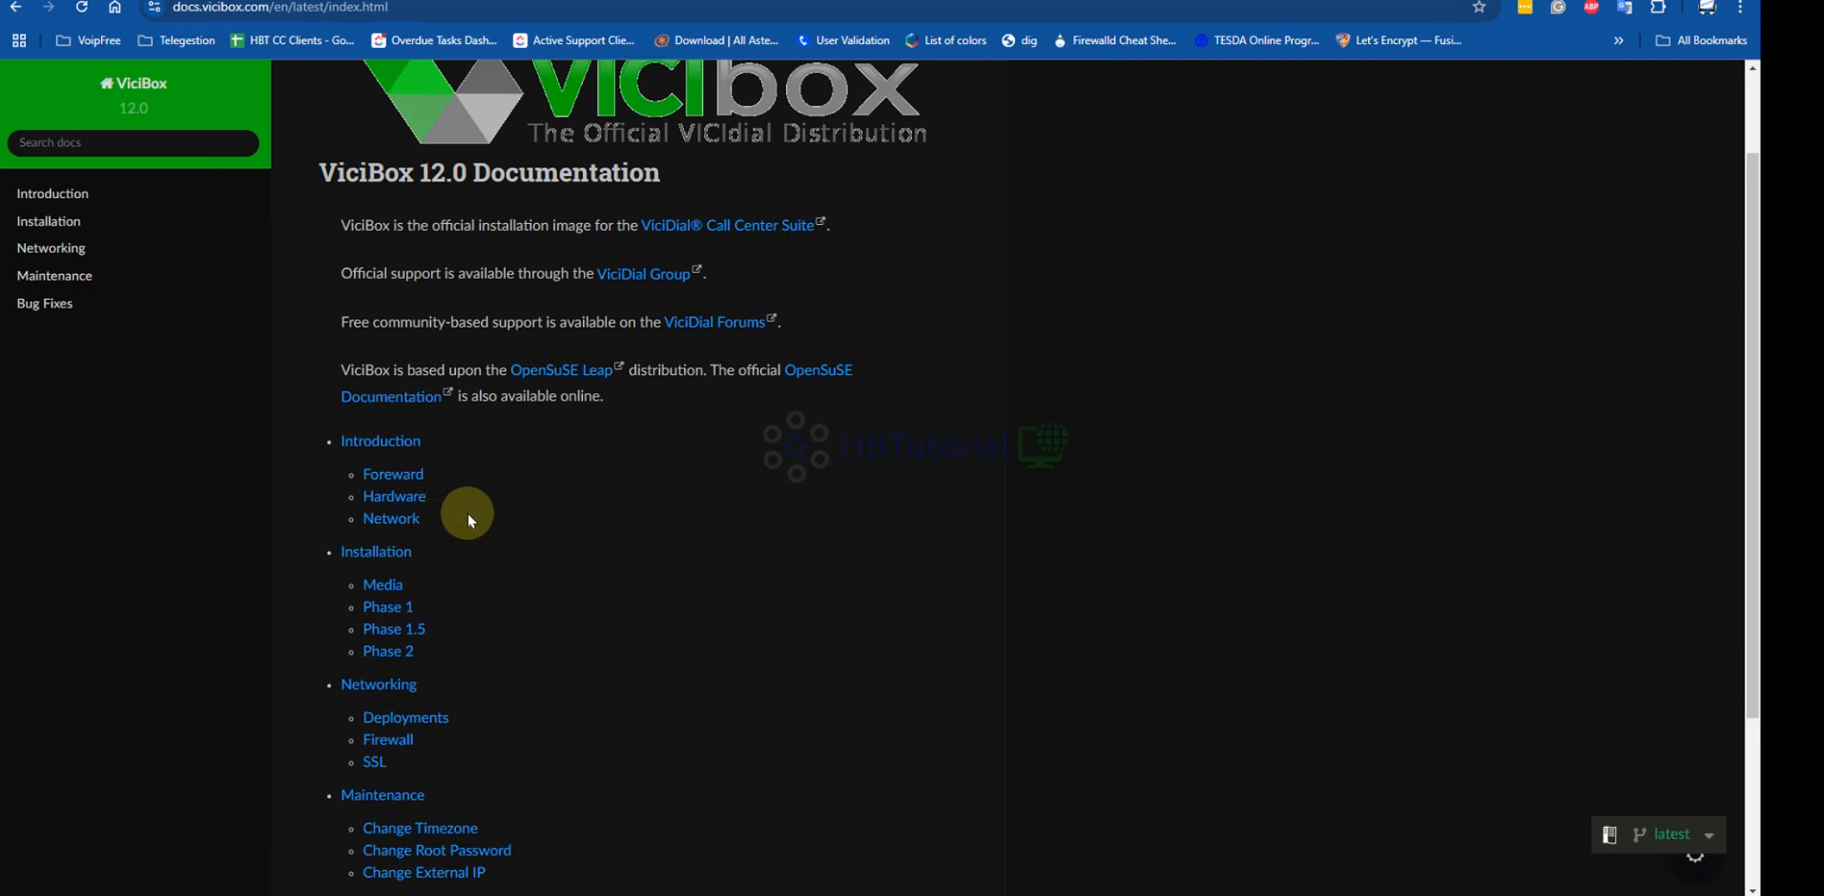
pyautogui.click(377, 443)
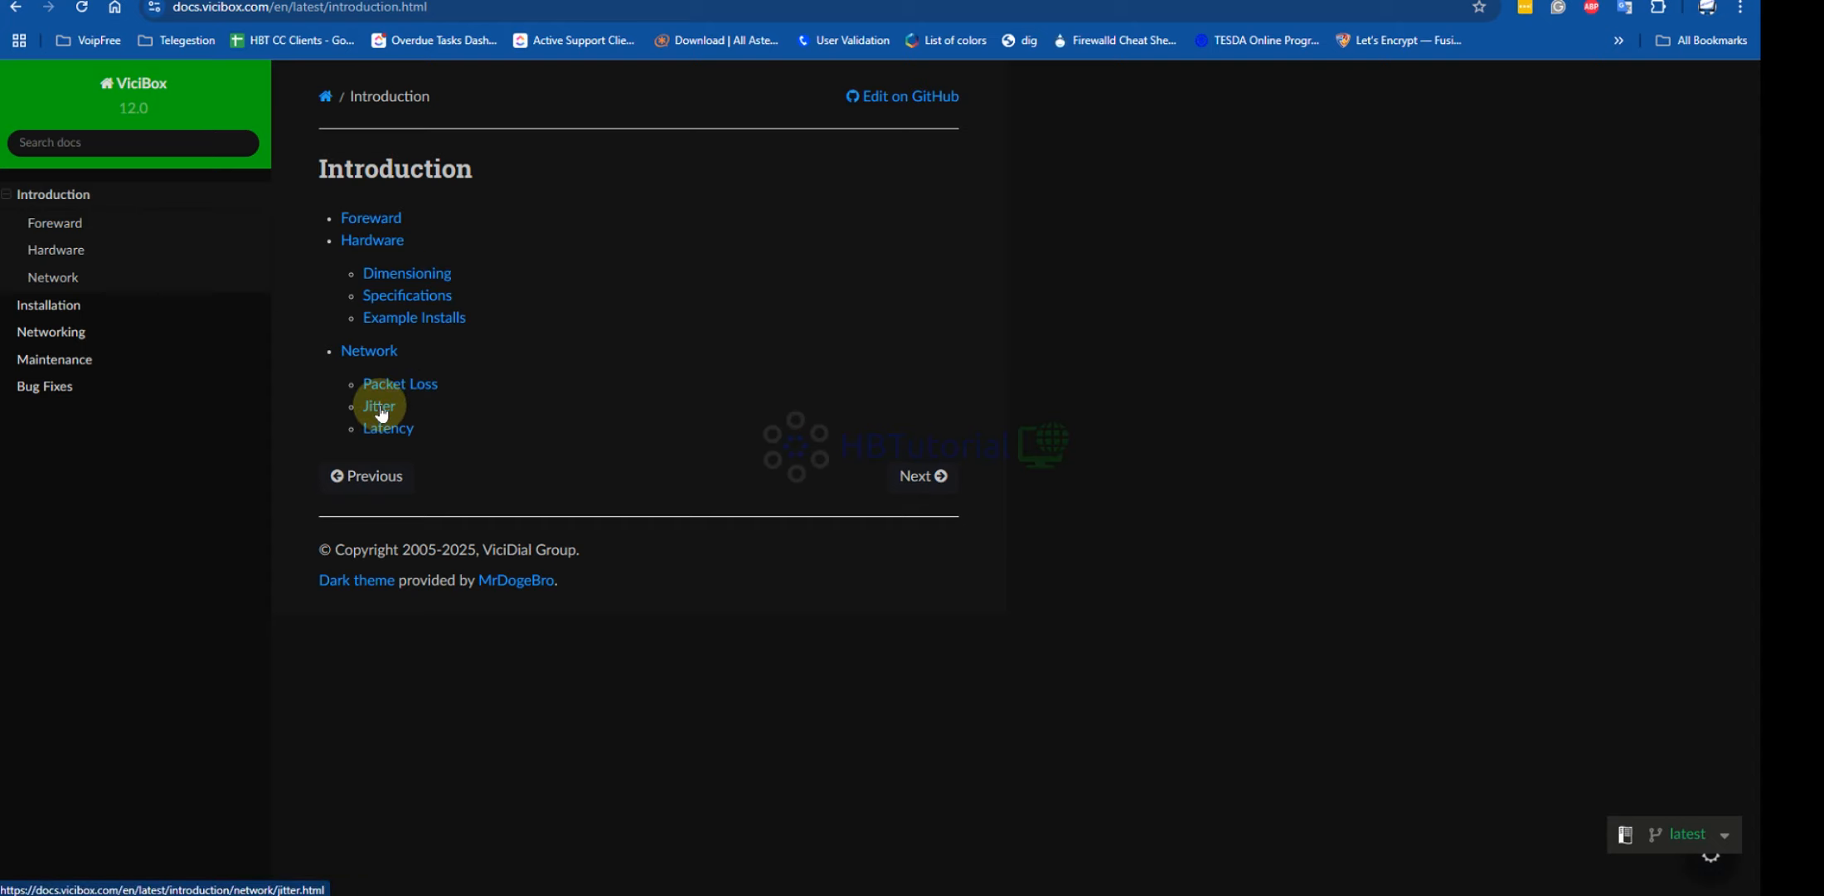
pyautogui.scroll(-6, 598, 408)
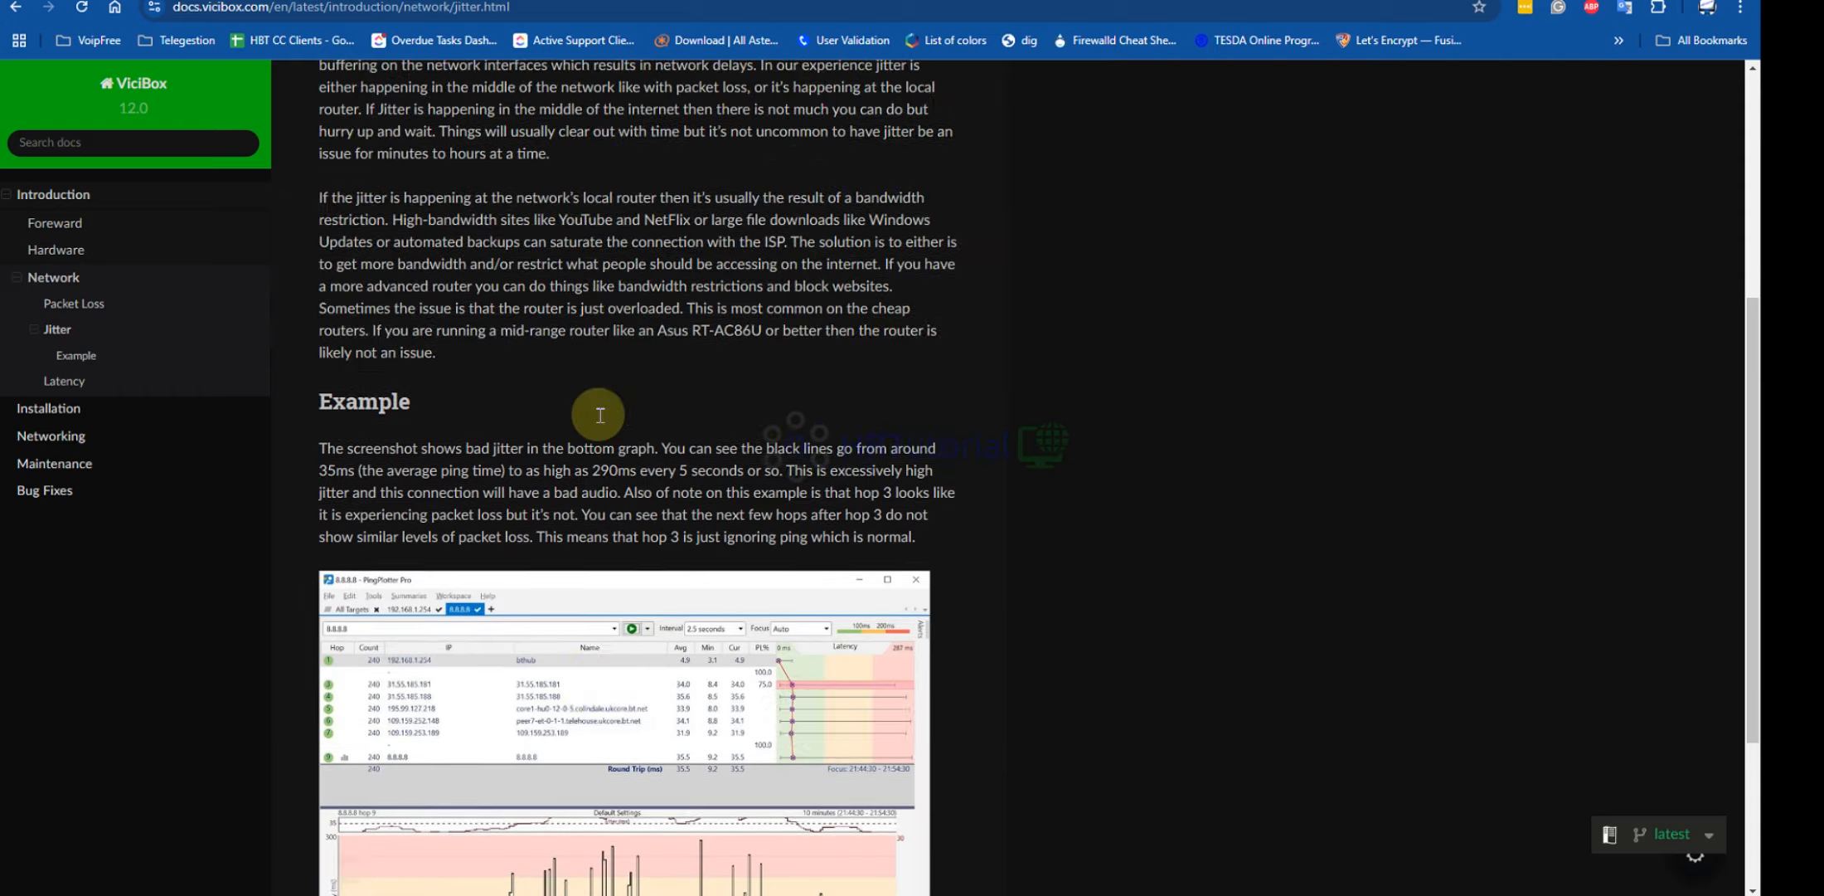
pyautogui.scroll(7, 797, 481)
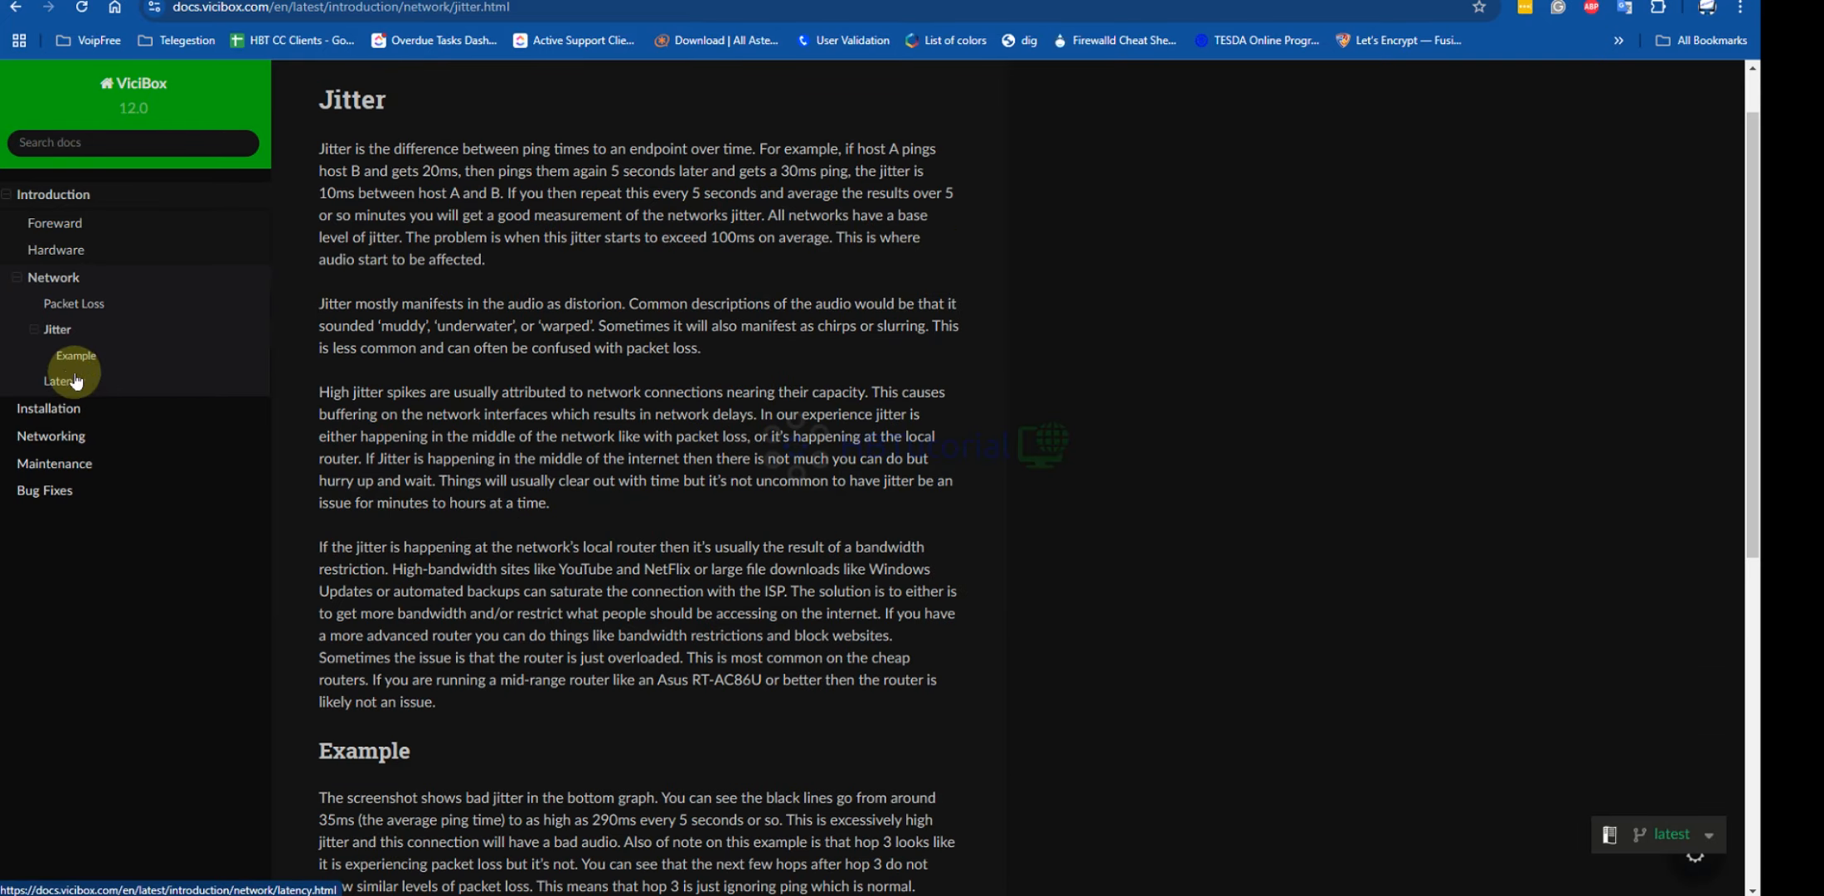
pyautogui.click(57, 253)
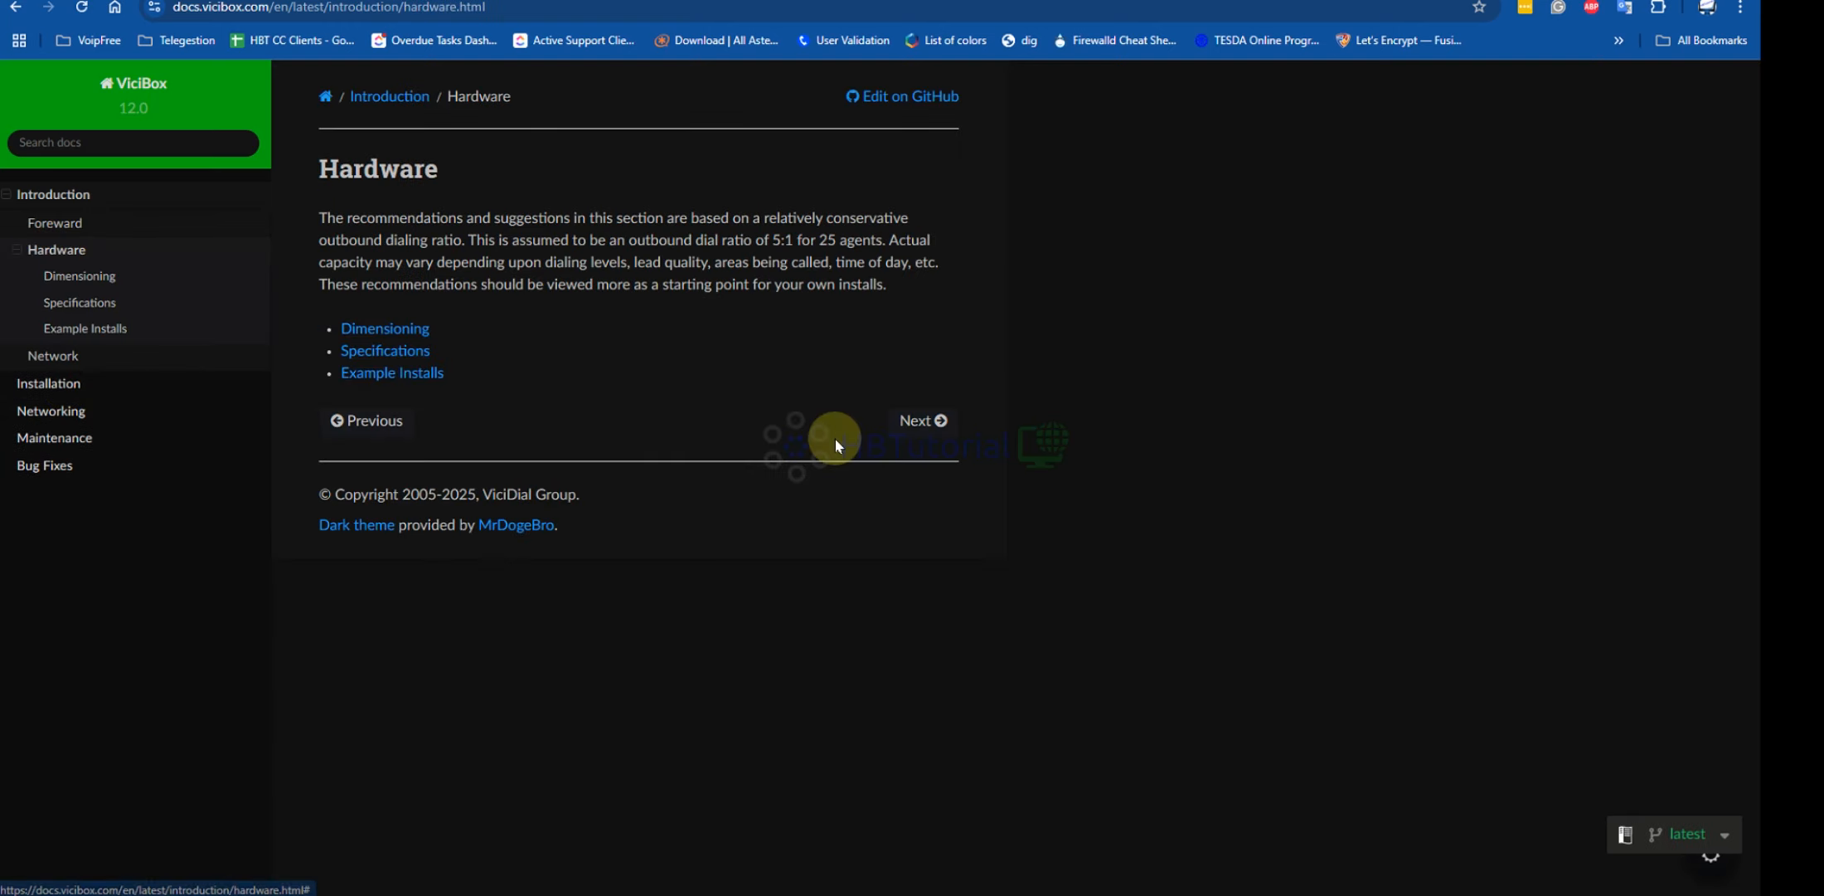
# Open the Dimensioning page and scroll to review the Web Server agent limits
pyautogui.click(380, 332)
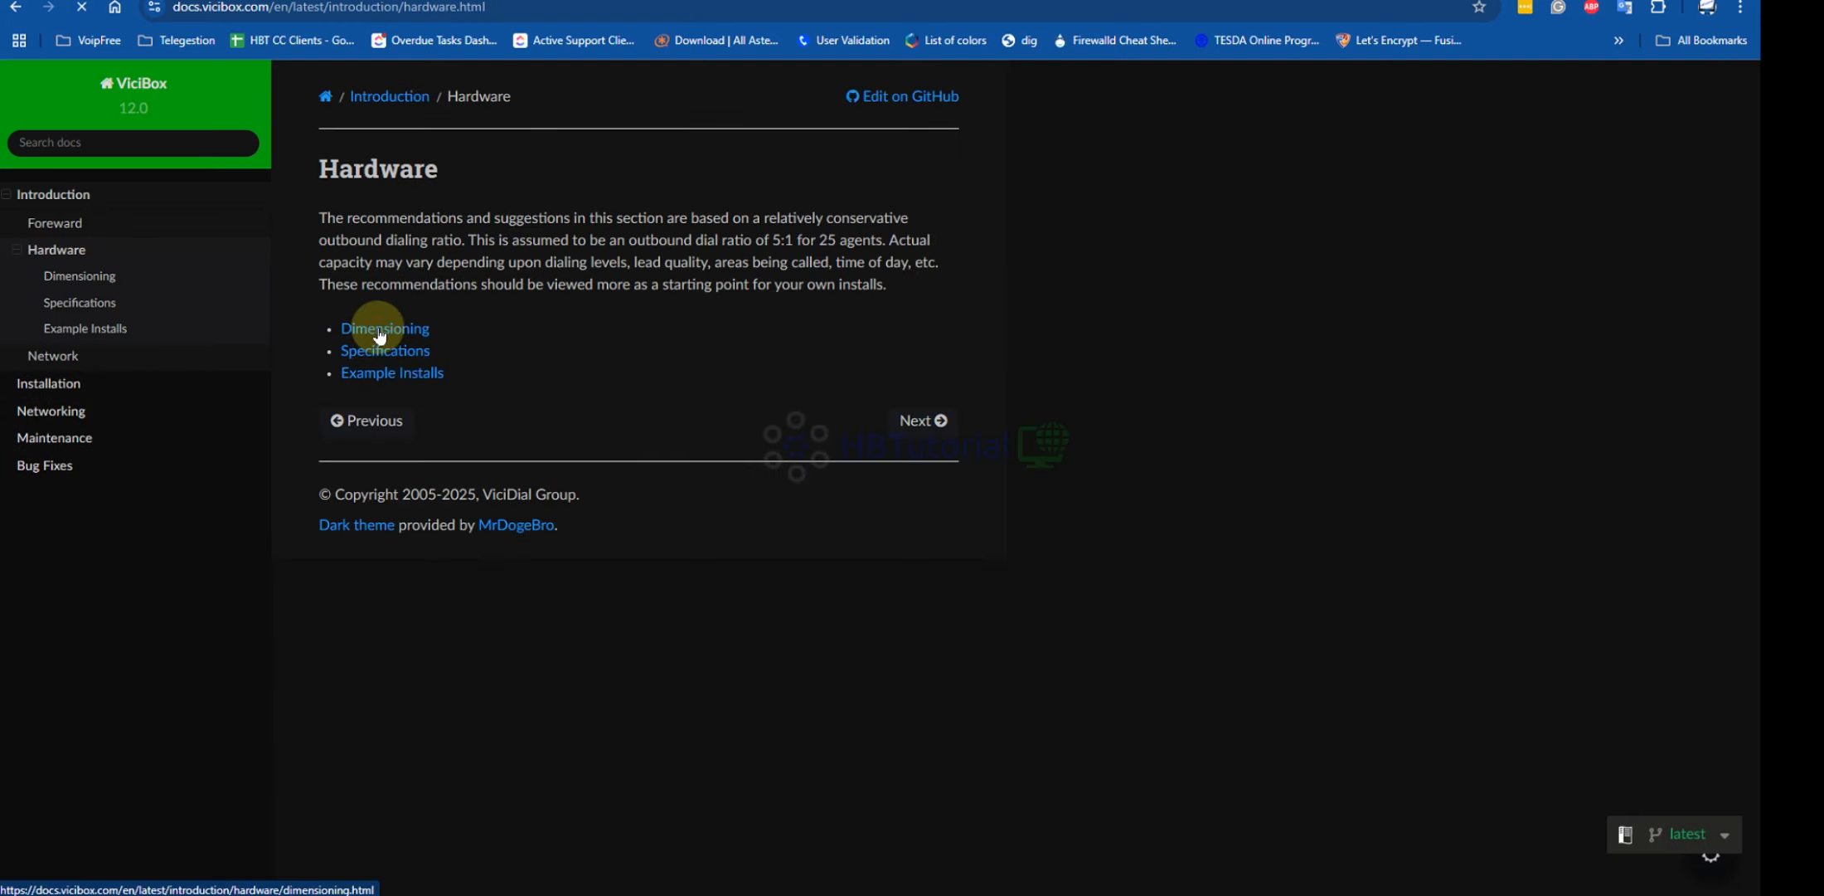
pyautogui.scroll(-2, 977, 549)
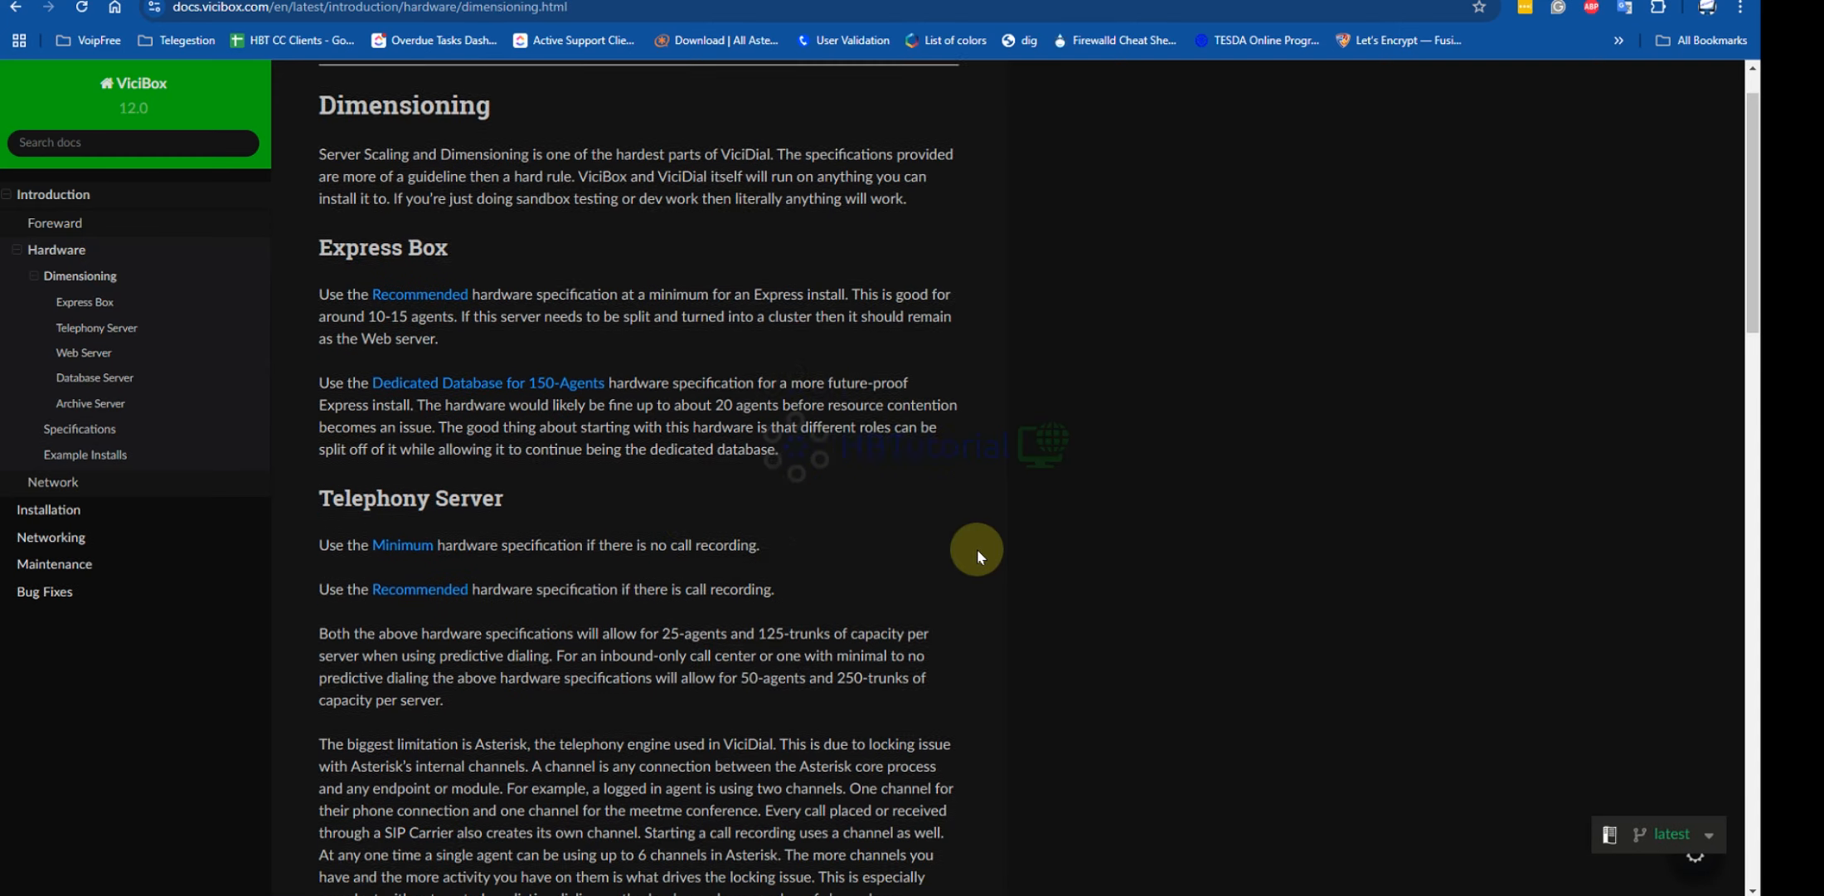
pyautogui.scroll(-2, 977, 549)
pyautogui.scroll(-3, 784, 421)
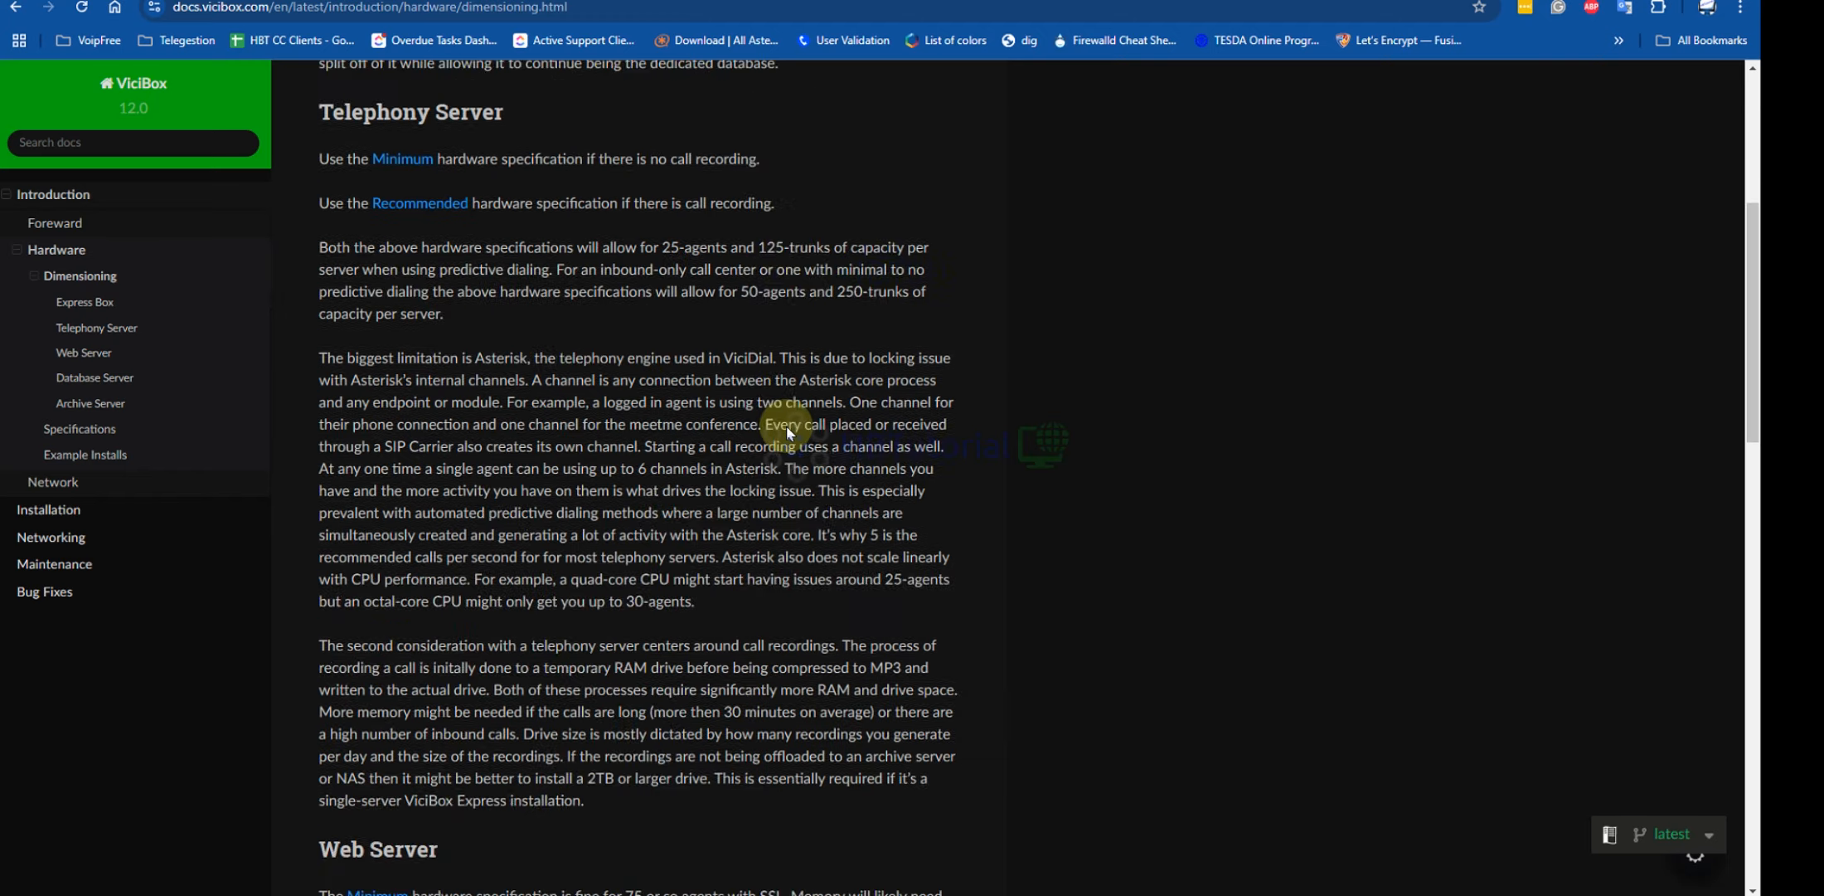
pyautogui.scroll(-8, 787, 425)
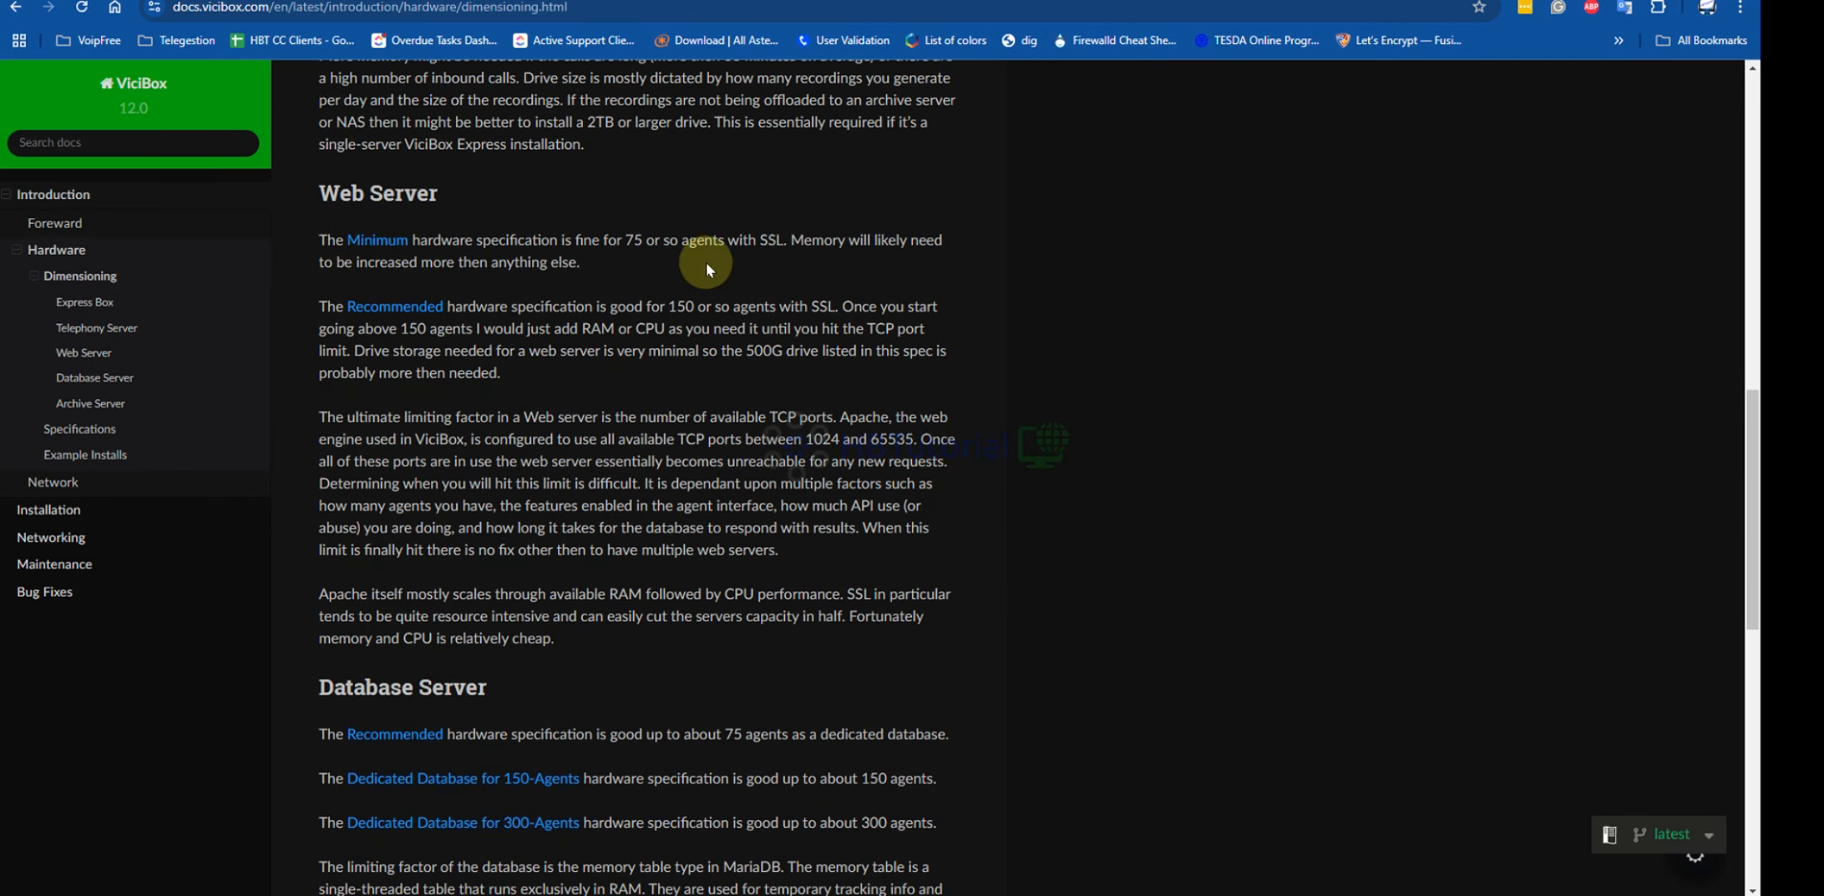
pyautogui.moveTo(628, 243); pyautogui.dragTo(787, 309)
pyautogui.click(674, 265)
# Follow the Database Server's Recommended link to the hardware Specifications page
pyautogui.scroll(-9, 854, 290)
pyautogui.scroll(5, 851, 303)
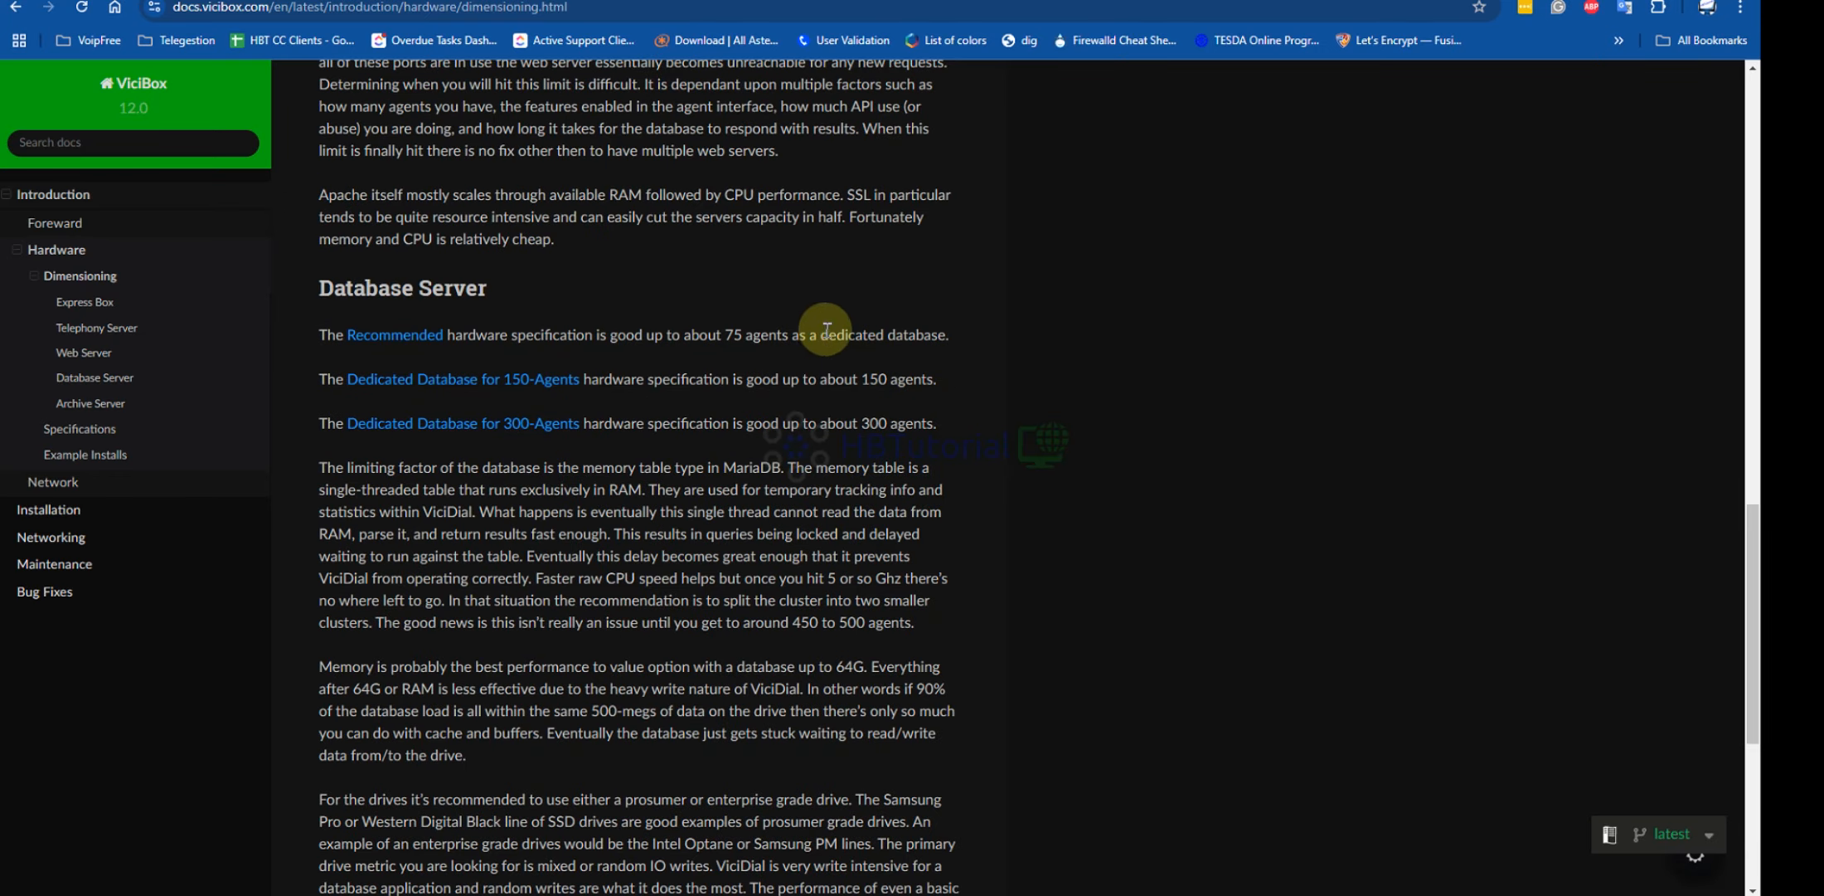
pyautogui.scroll(-5, 827, 330)
pyautogui.scroll(5, 827, 355)
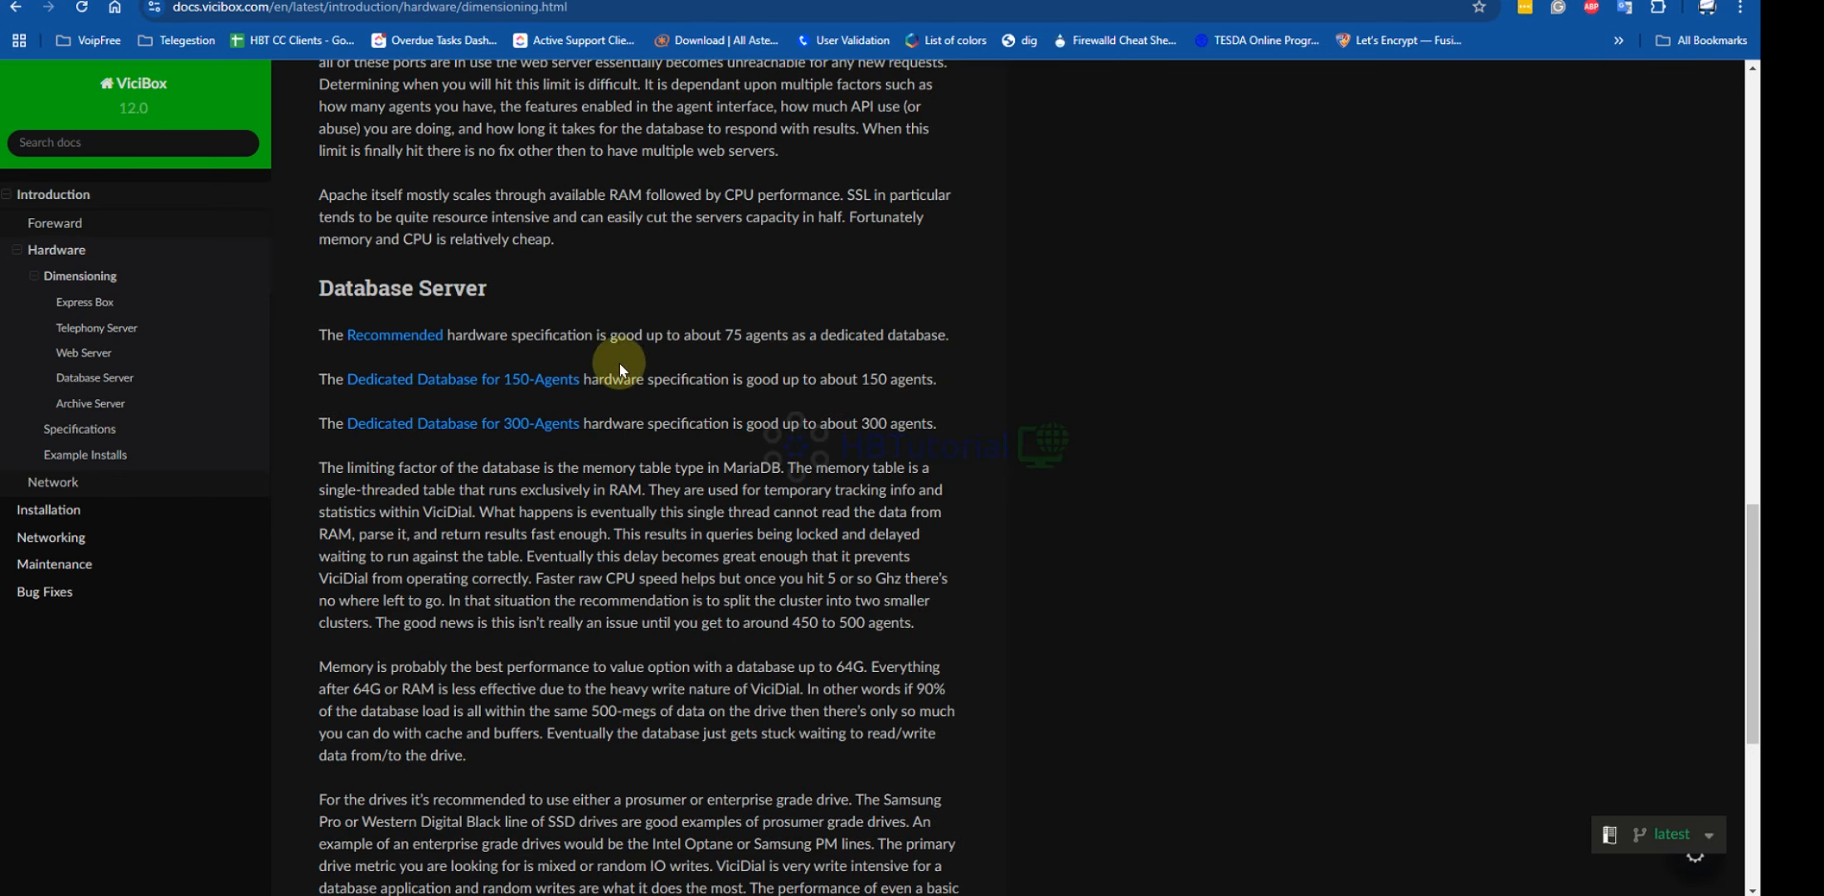
pyautogui.click(369, 340)
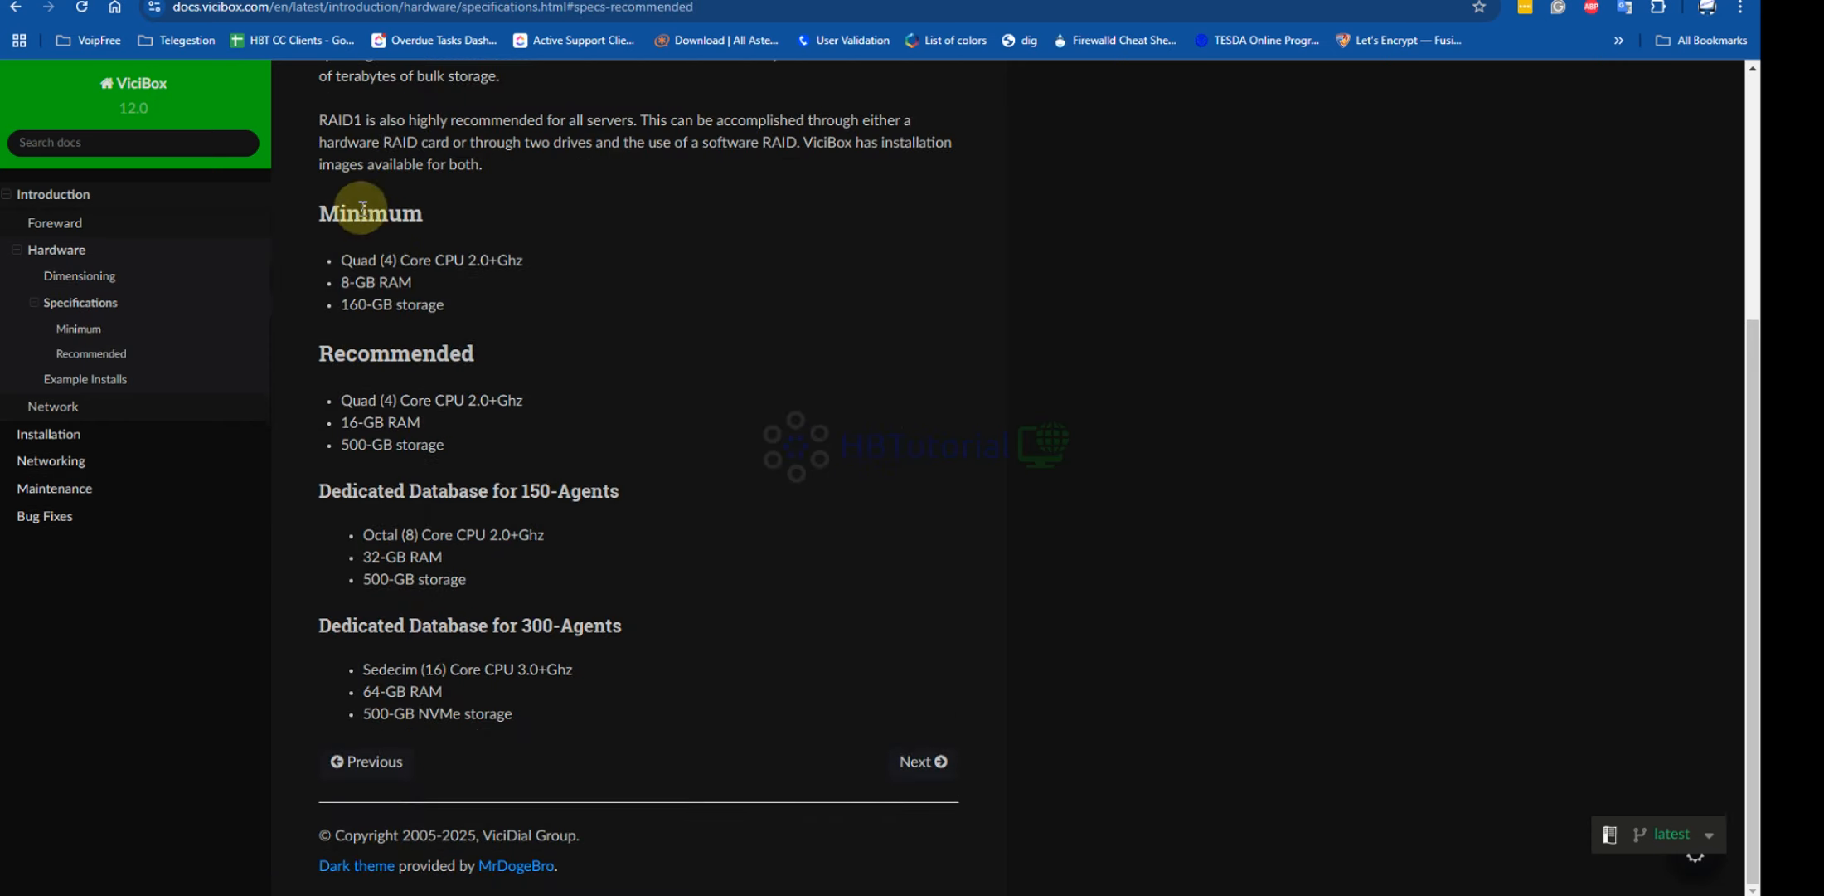
pyautogui.moveTo(321, 211); pyautogui.dragTo(589, 315)
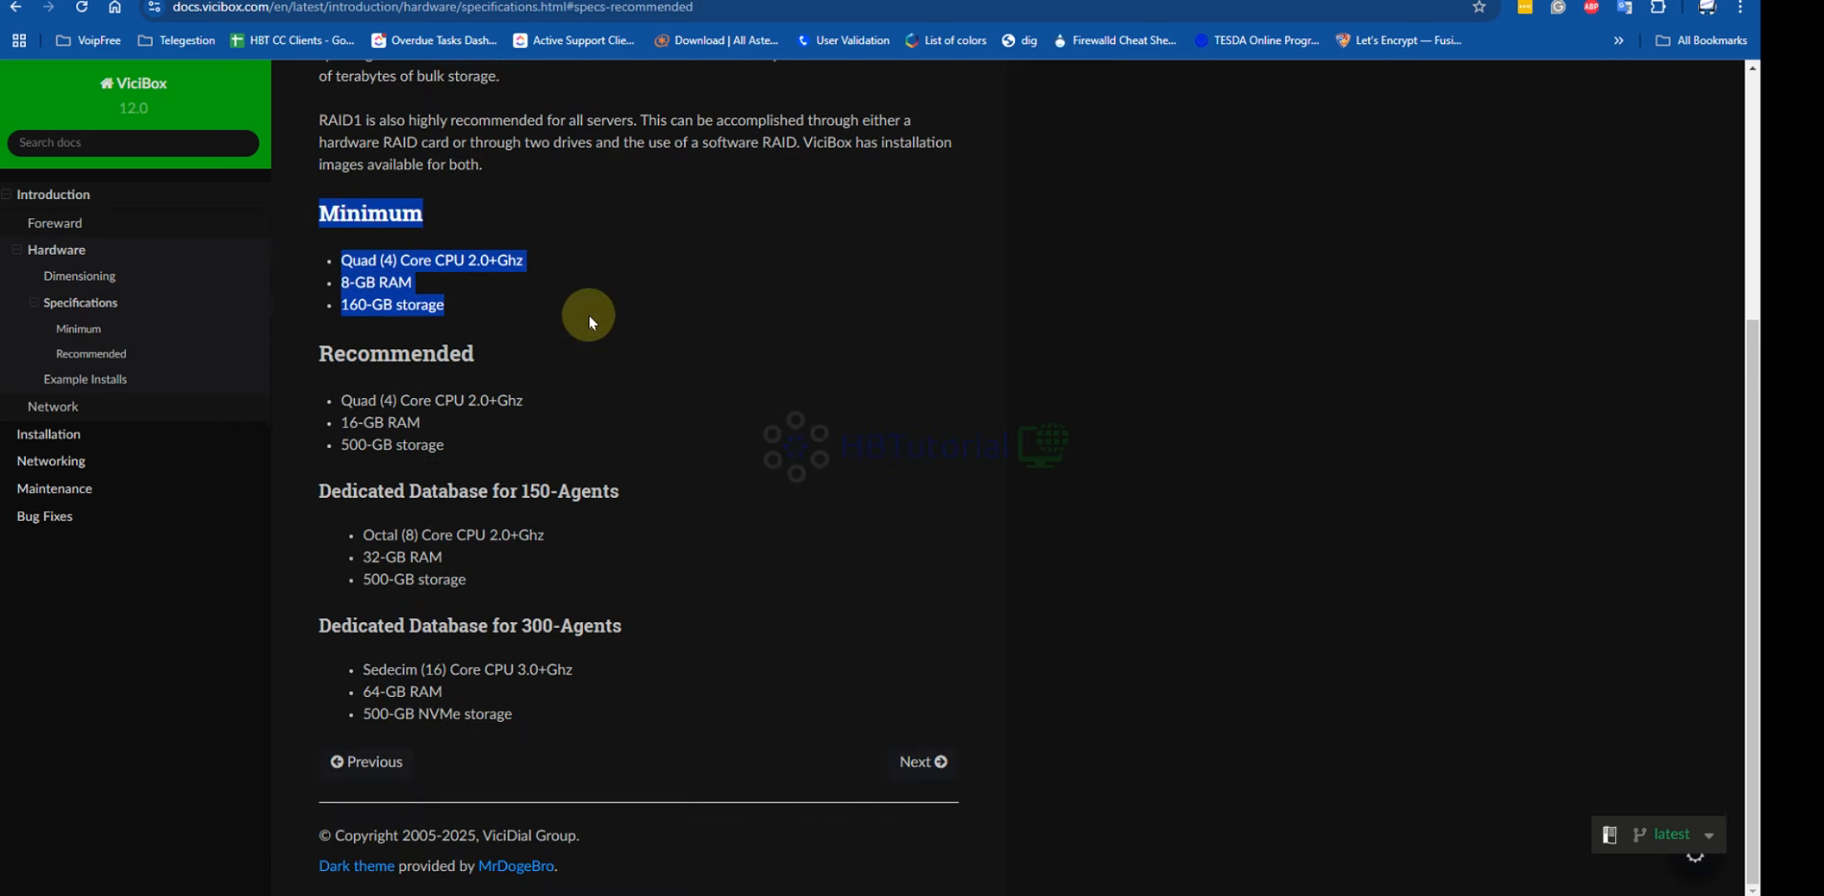
pyautogui.moveTo(322, 353); pyautogui.dragTo(570, 439)
pyautogui.click(725, 454)
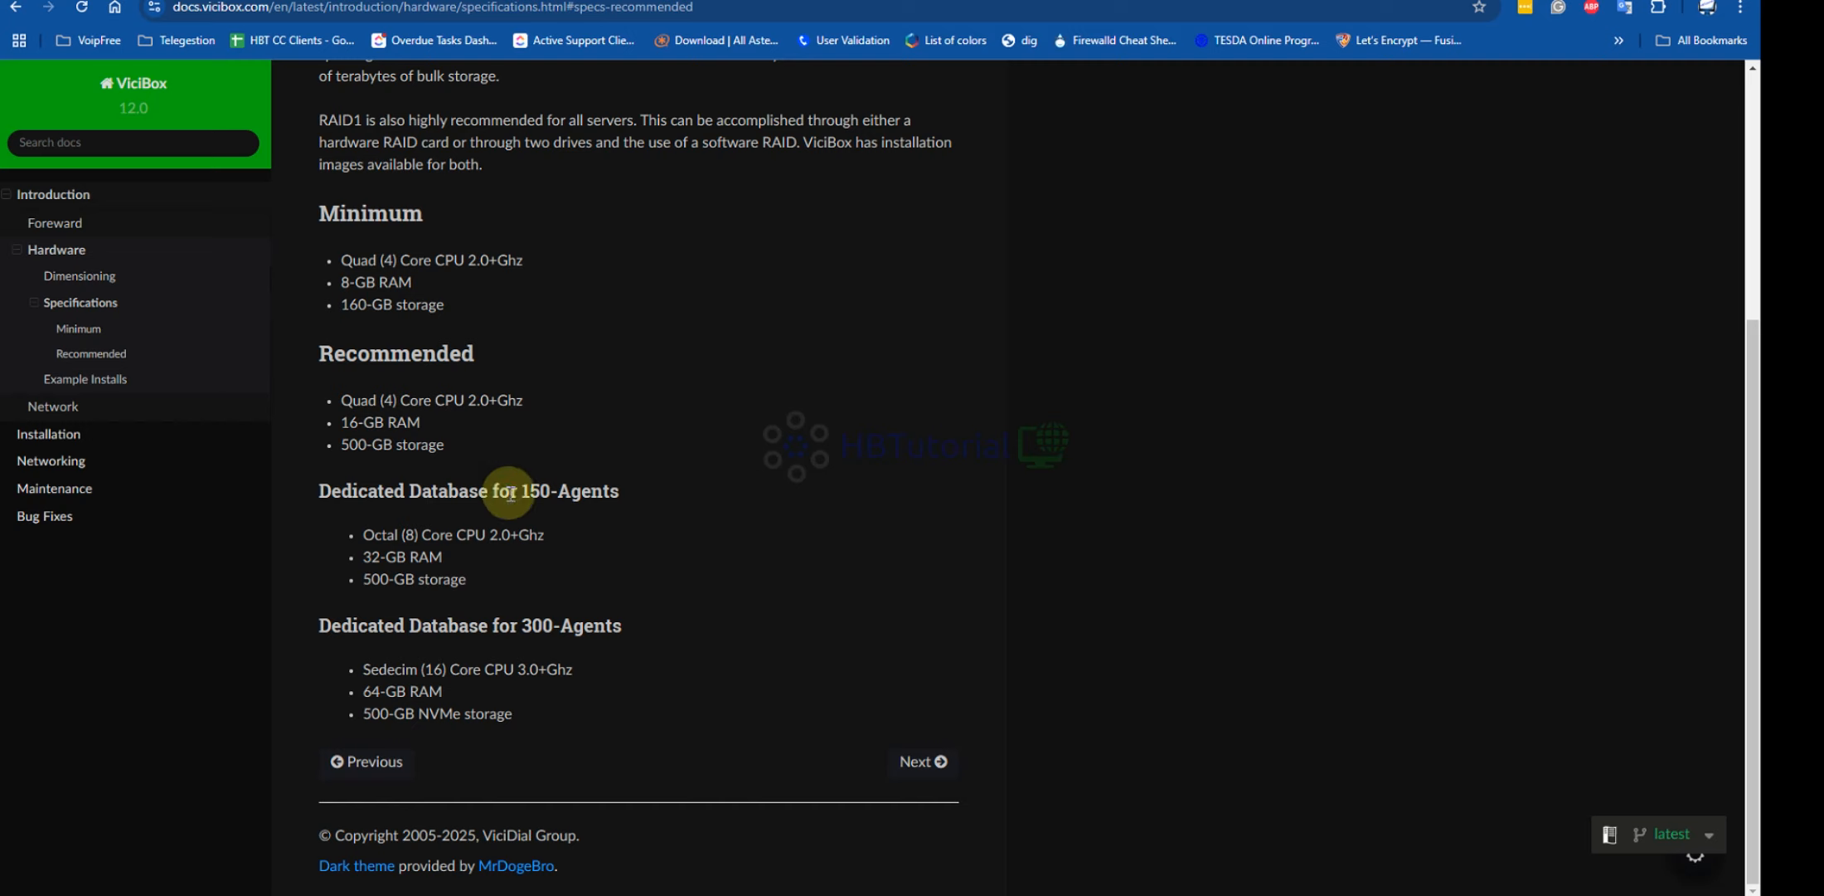
pyautogui.moveTo(310, 483); pyautogui.dragTo(636, 589)
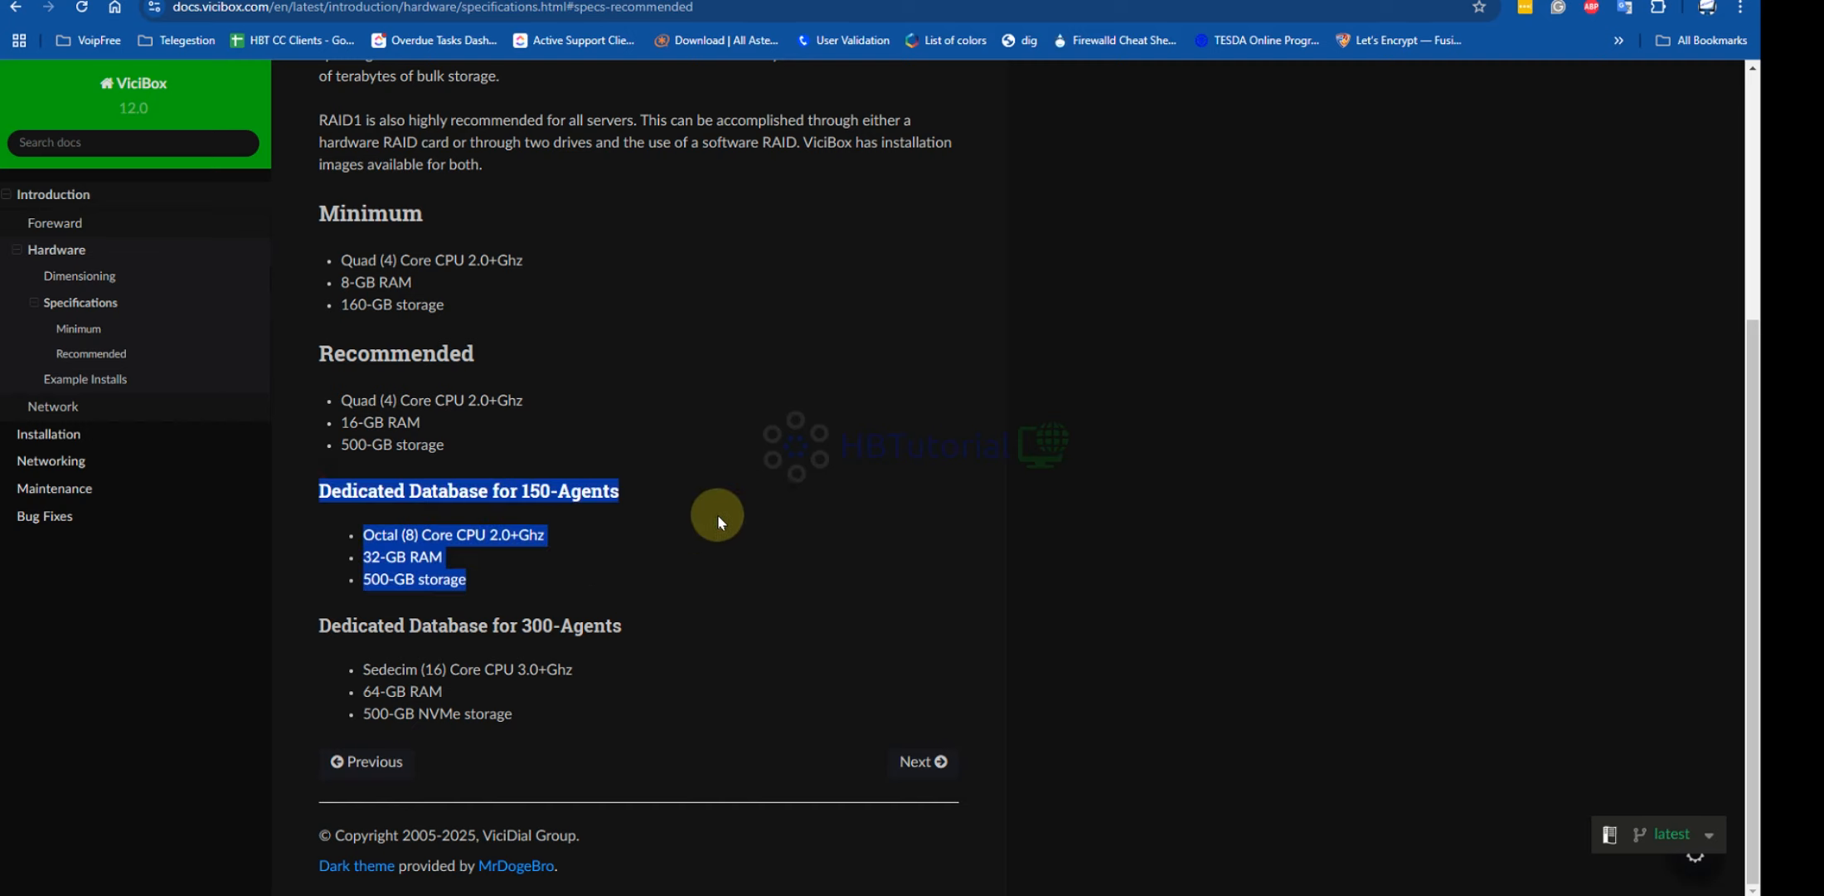
pyautogui.click(693, 408)
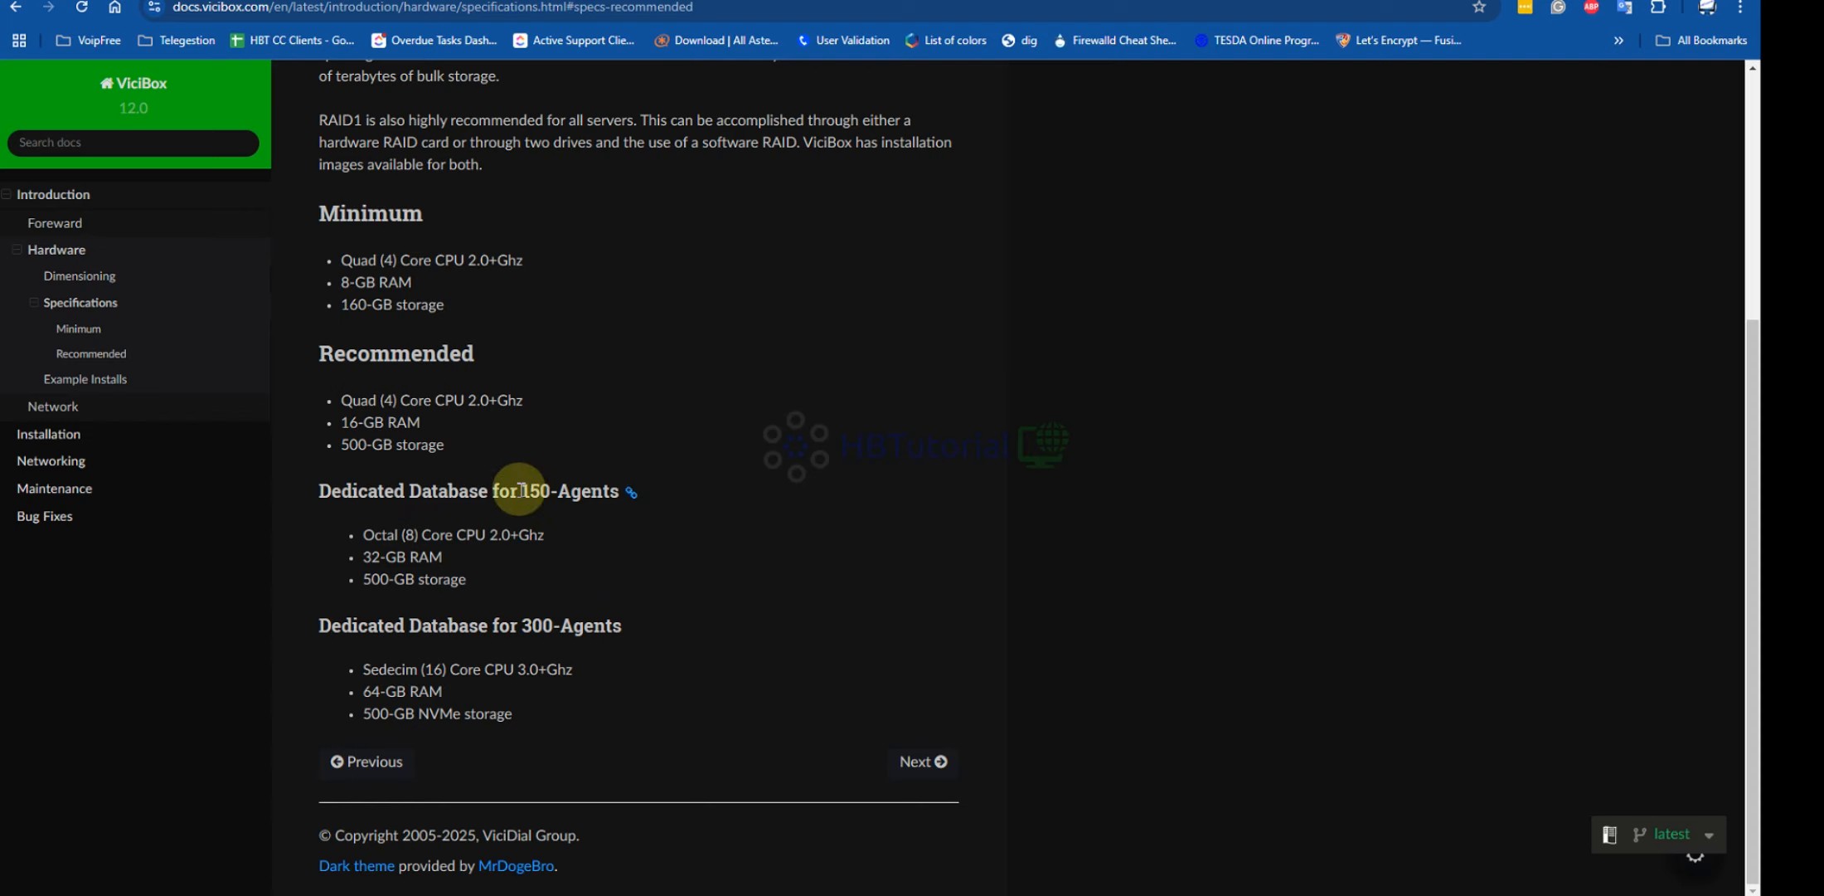
pyautogui.moveTo(322, 490); pyautogui.dragTo(591, 572)
pyautogui.click(532, 561)
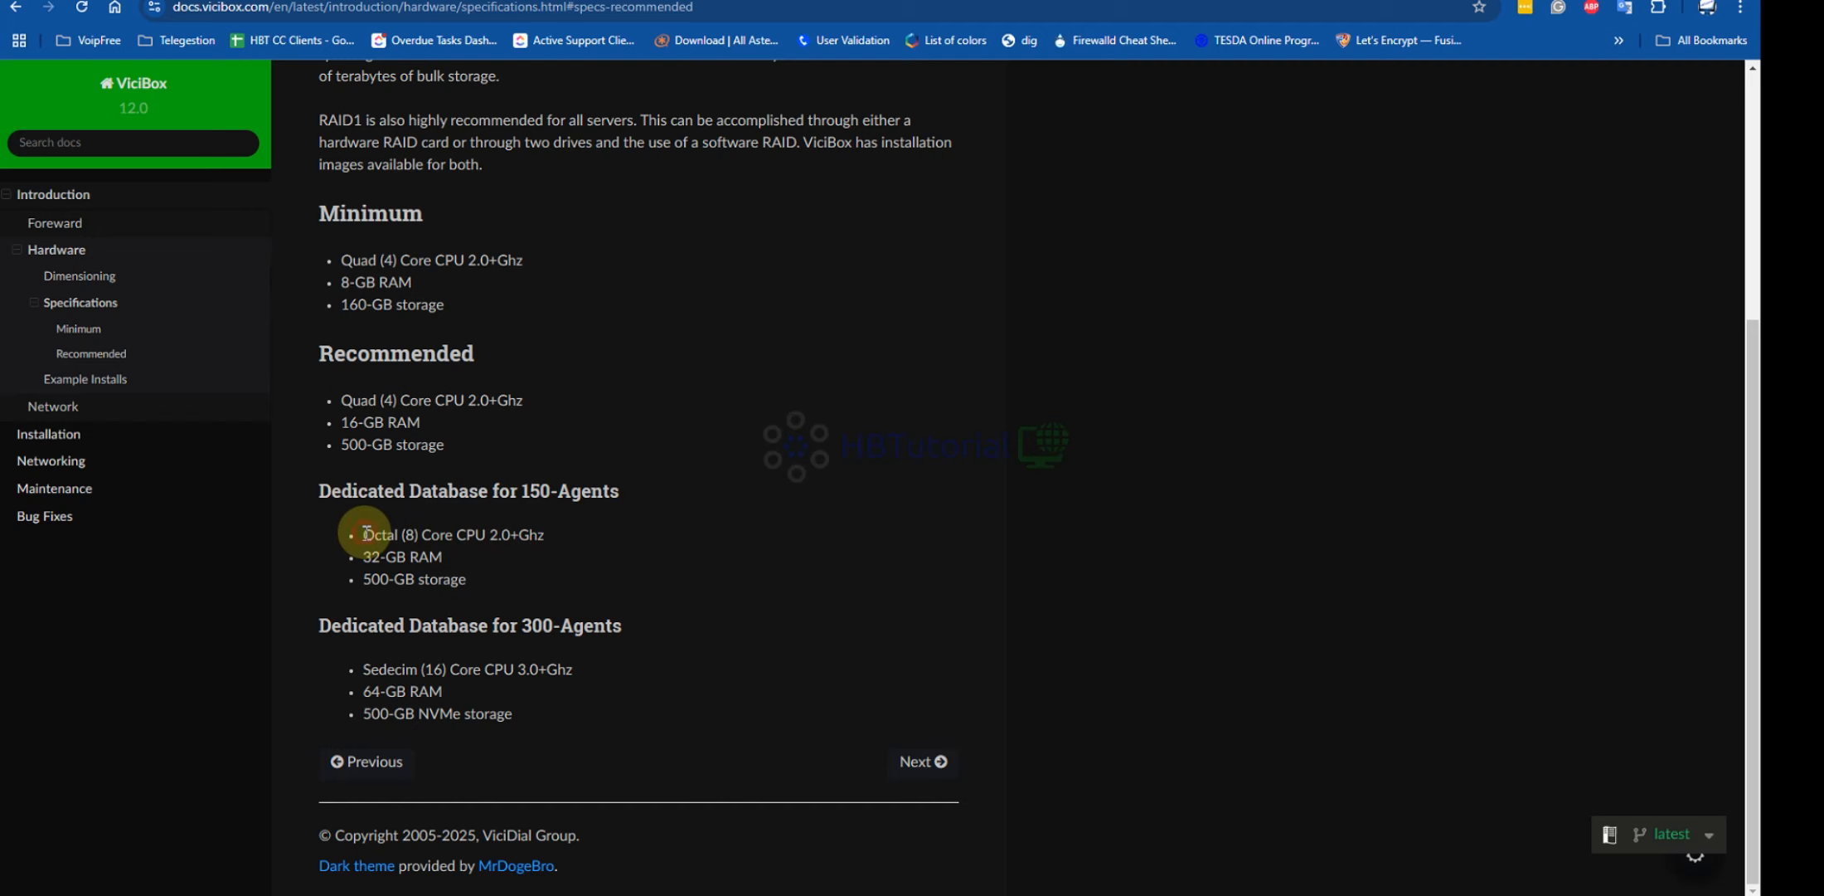
pyautogui.moveTo(365, 535); pyautogui.dragTo(552, 540)
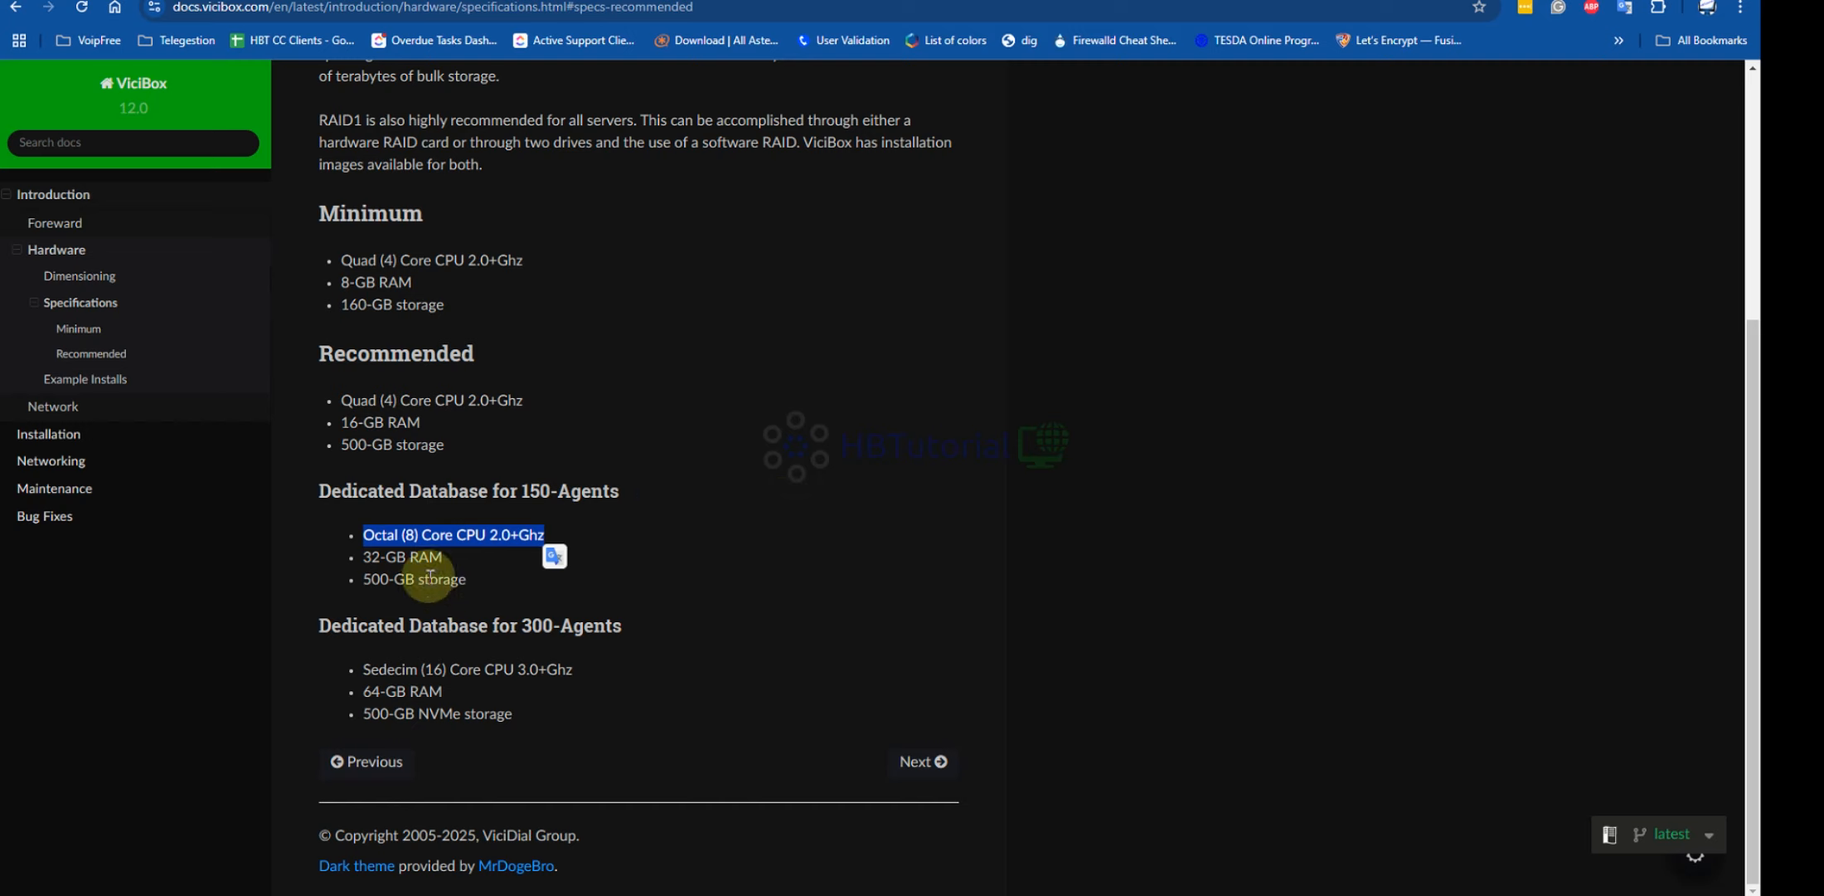
pyautogui.moveTo(444, 557); pyautogui.dragTo(348, 566)
pyautogui.moveTo(528, 575); pyautogui.dragTo(295, 560)
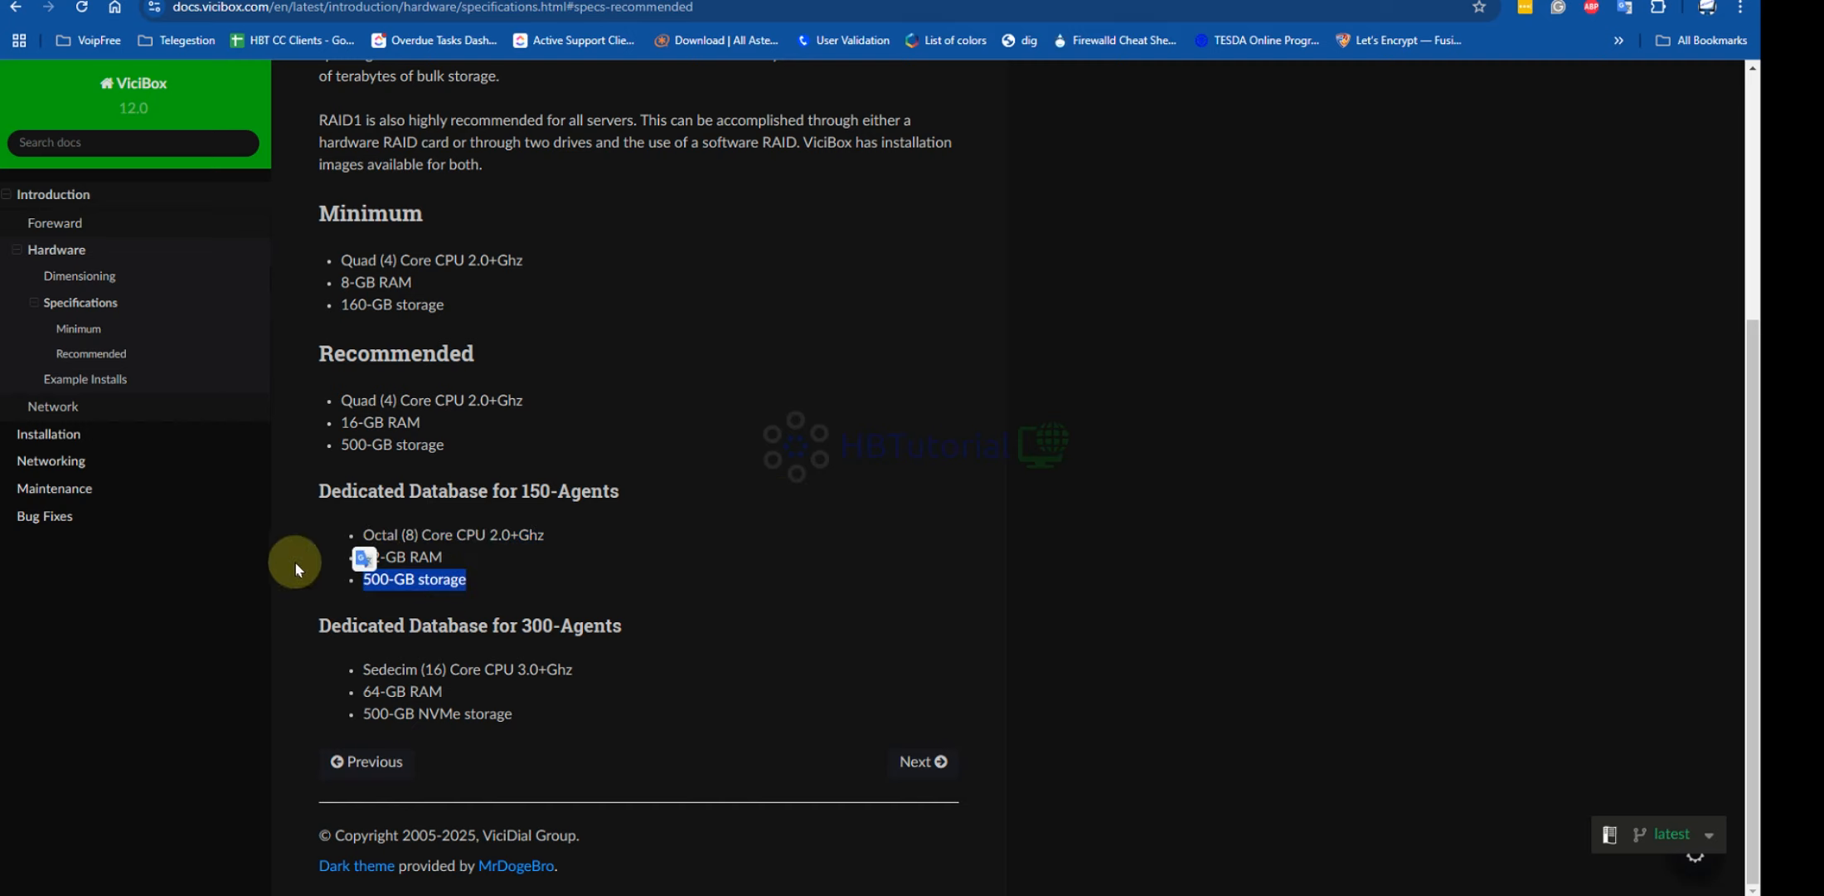
pyautogui.click(803, 339)
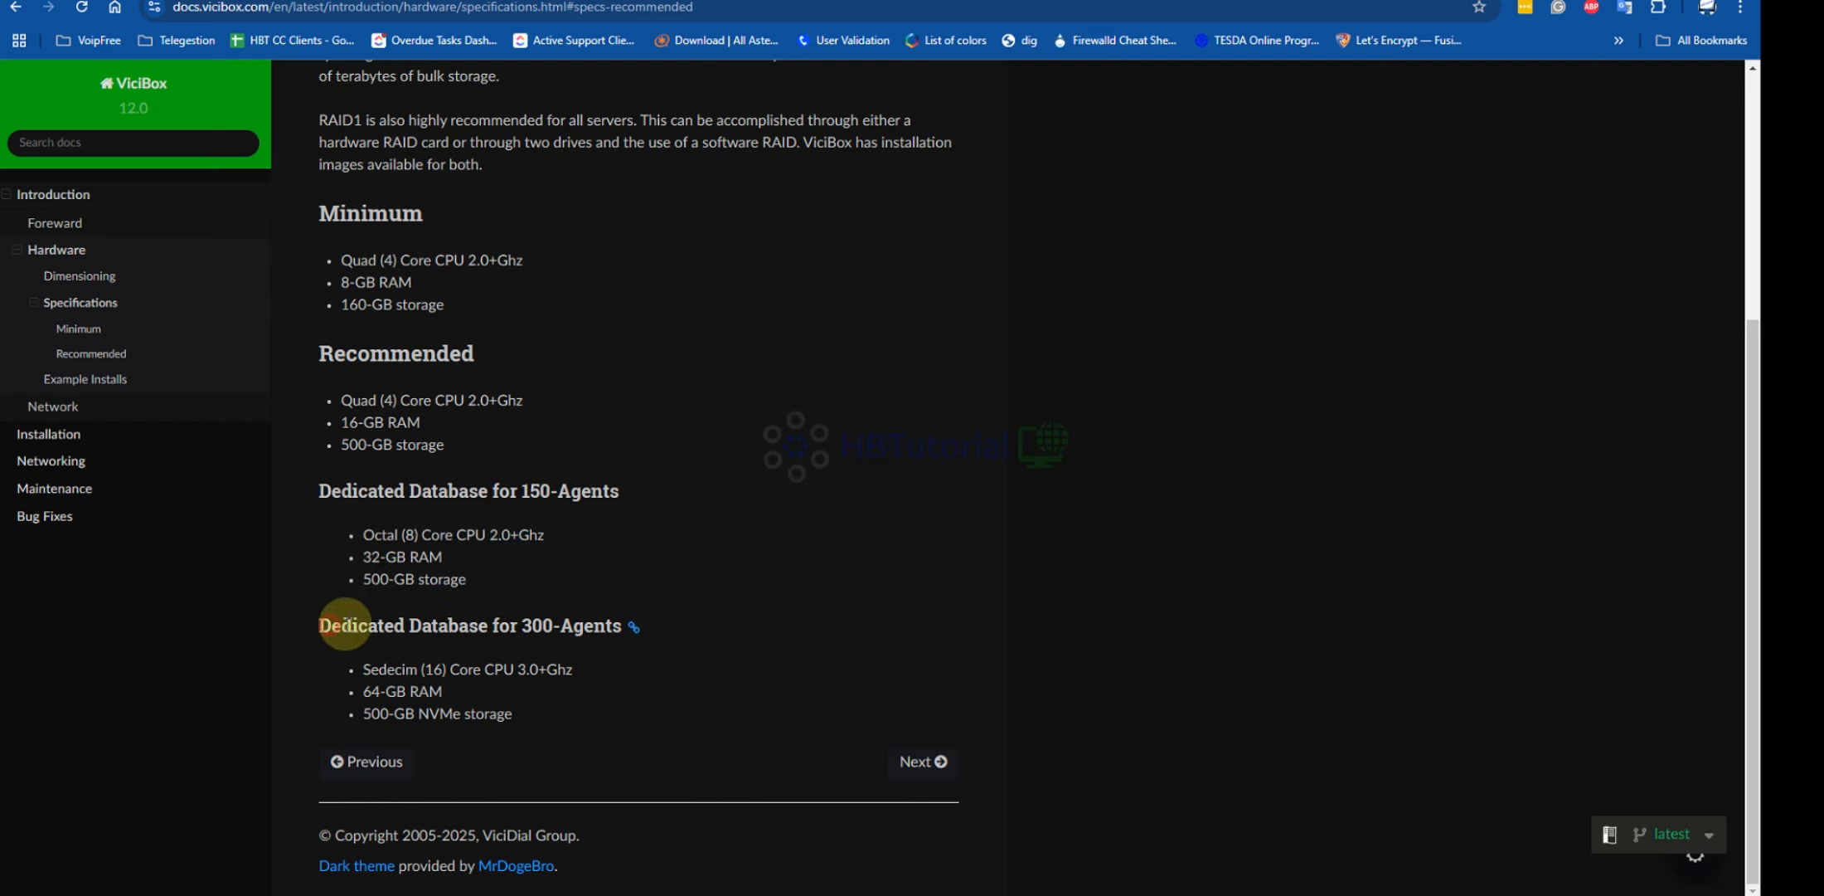
pyautogui.moveTo(330, 626); pyautogui.dragTo(666, 637)
pyautogui.click(685, 678)
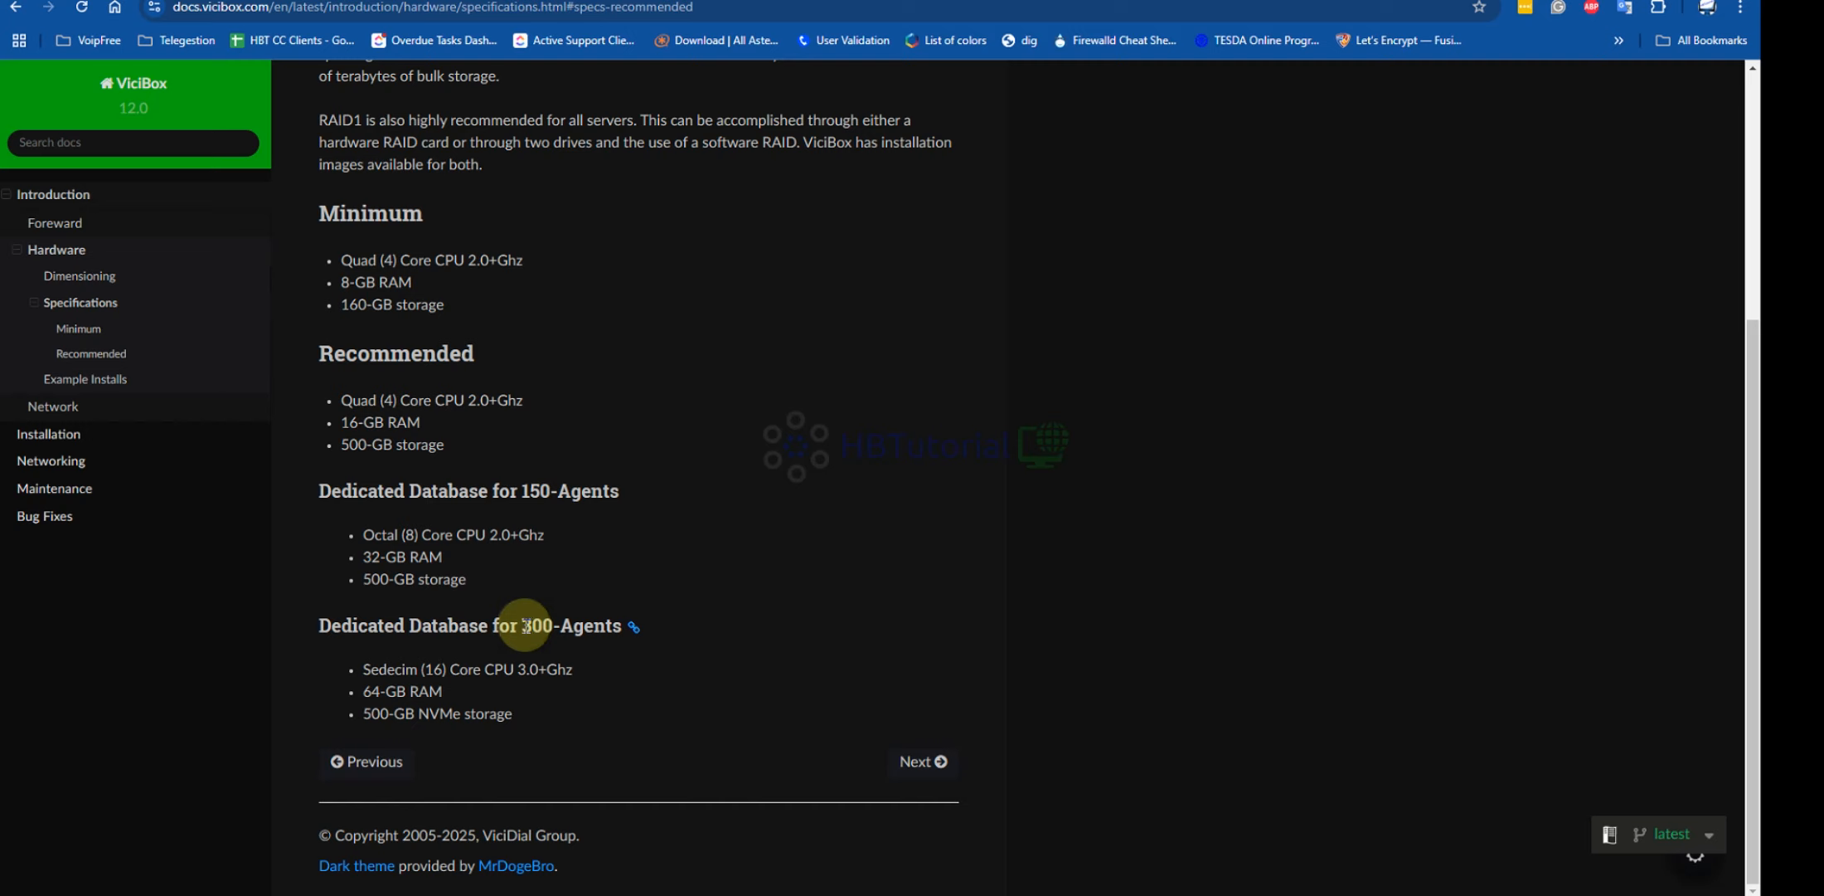
pyautogui.moveTo(364, 668); pyautogui.dragTo(591, 680)
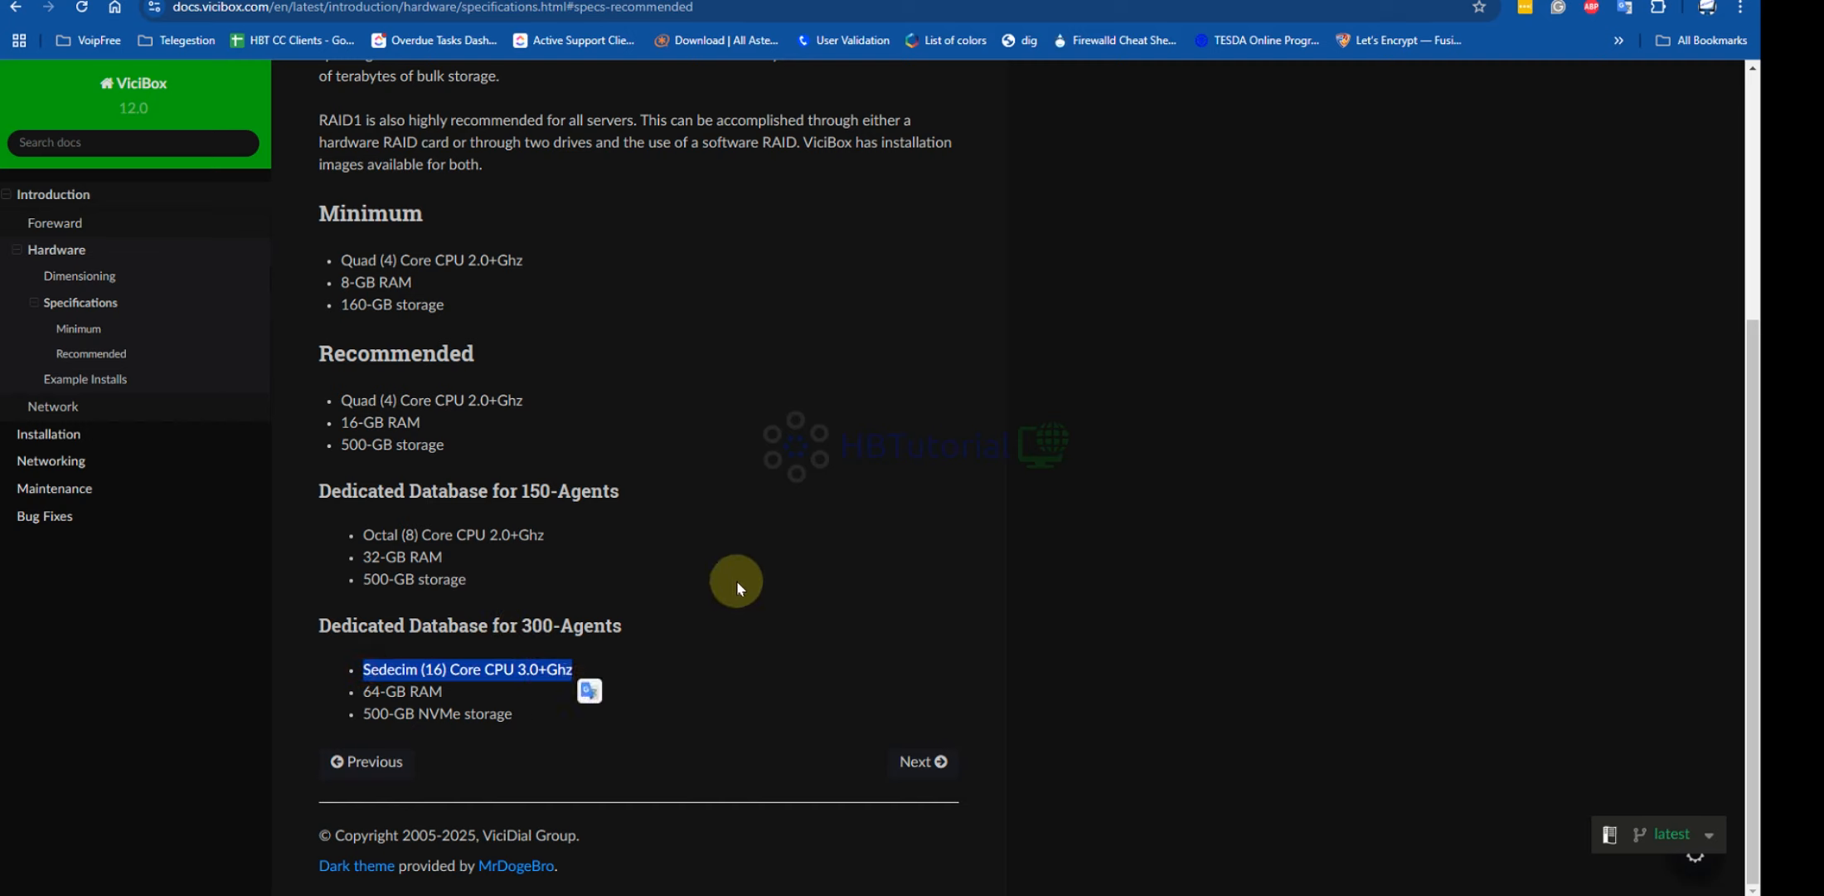
pyautogui.click(723, 653)
pyautogui.moveTo(362, 691); pyautogui.dragTo(483, 688)
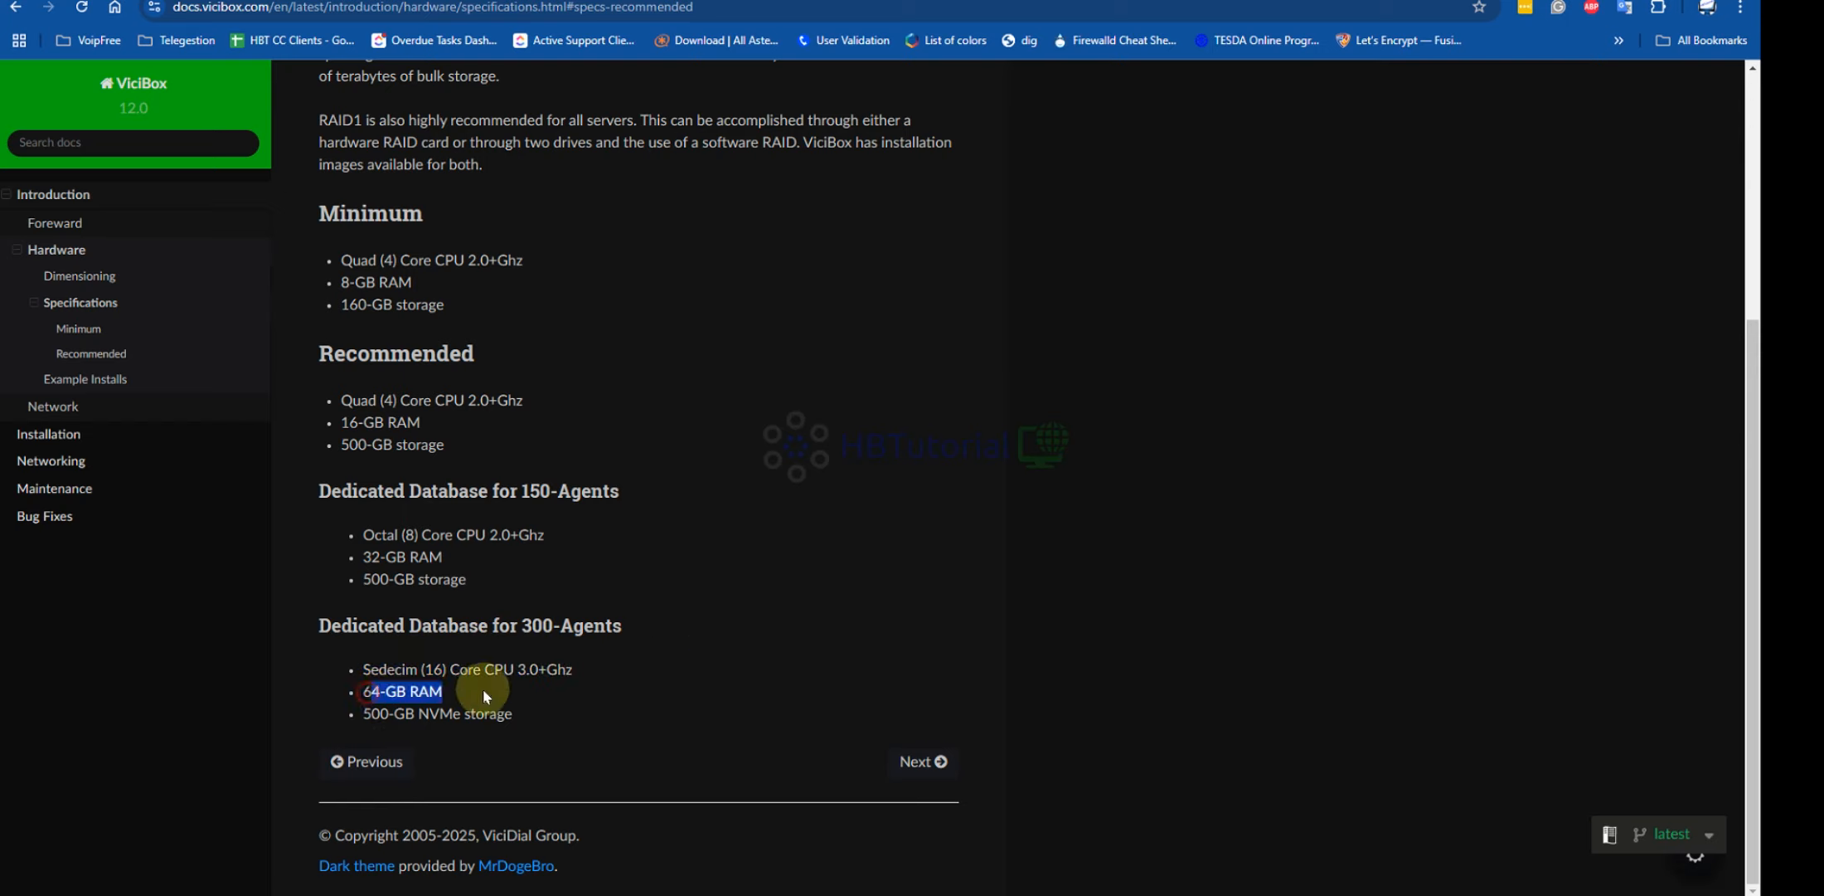
pyautogui.click(720, 645)
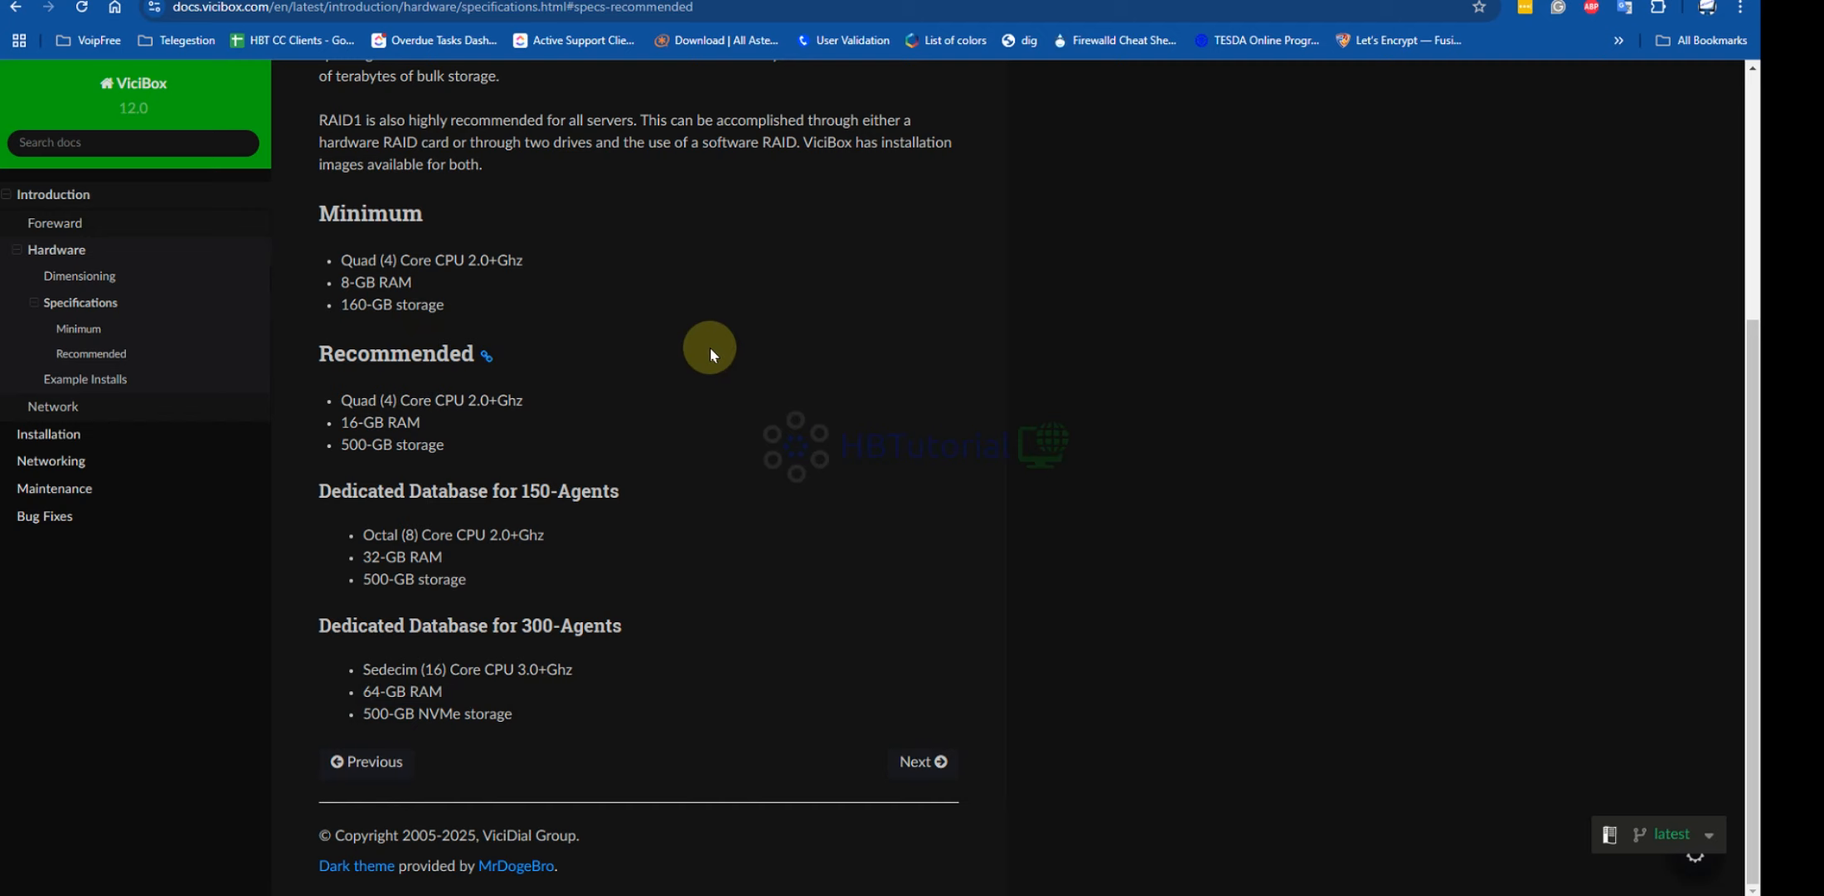
pyautogui.moveTo(338, 259); pyautogui.dragTo(522, 309)
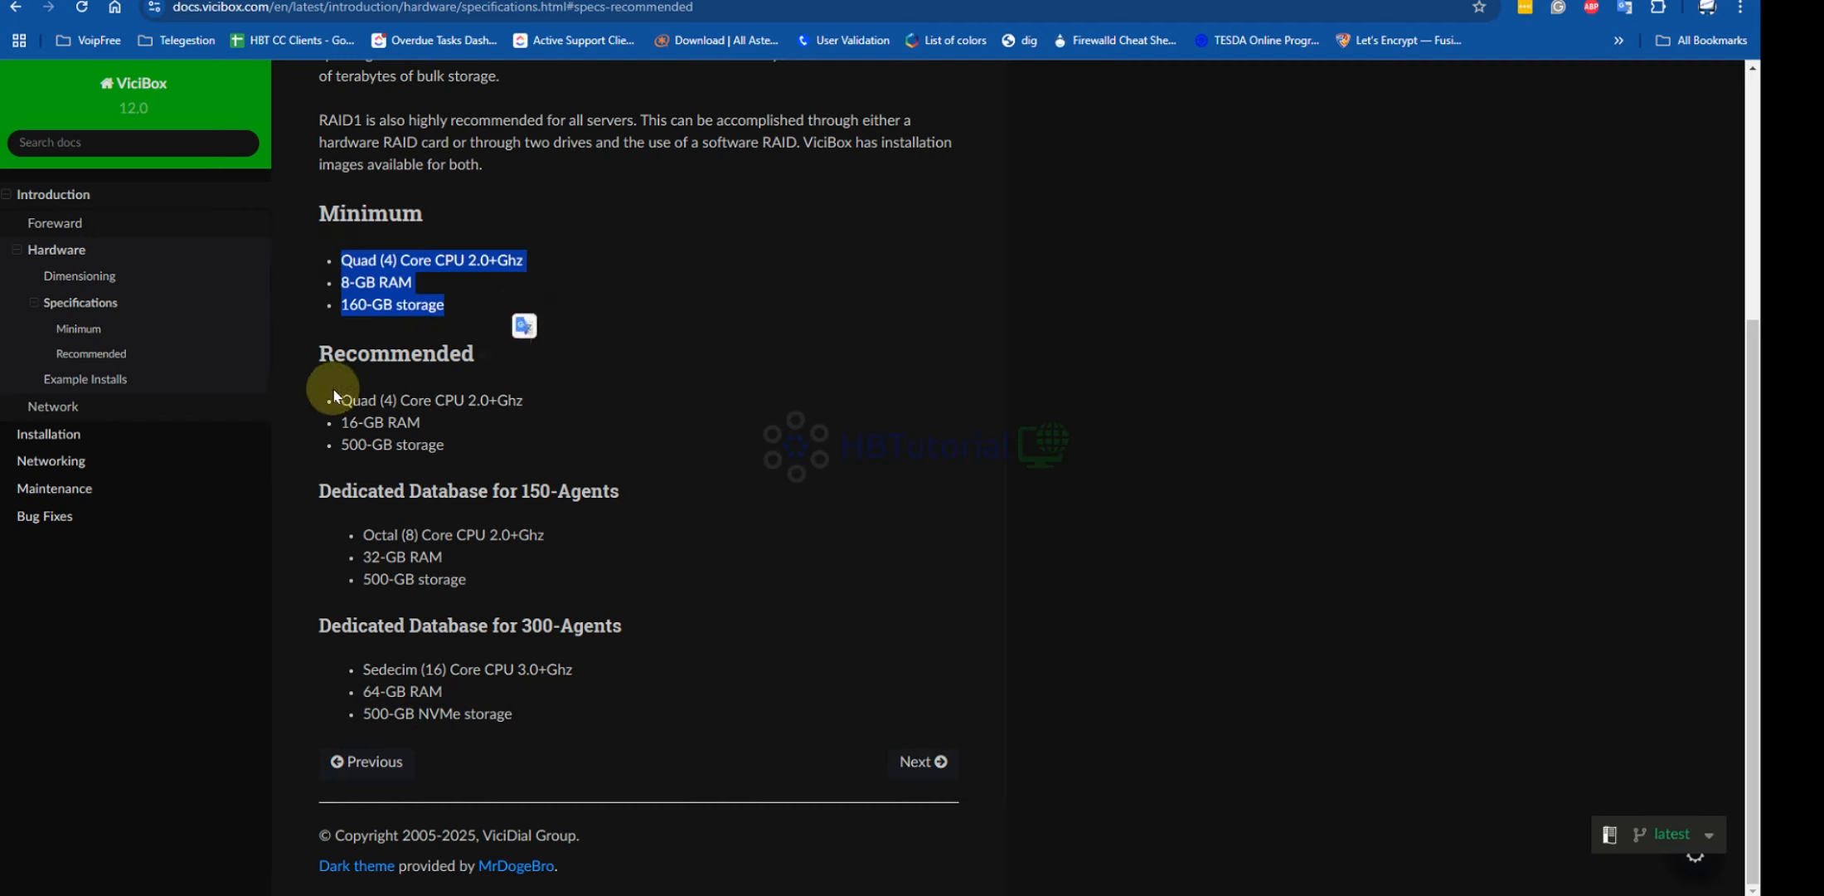
pyautogui.moveTo(339, 399); pyautogui.dragTo(494, 446)
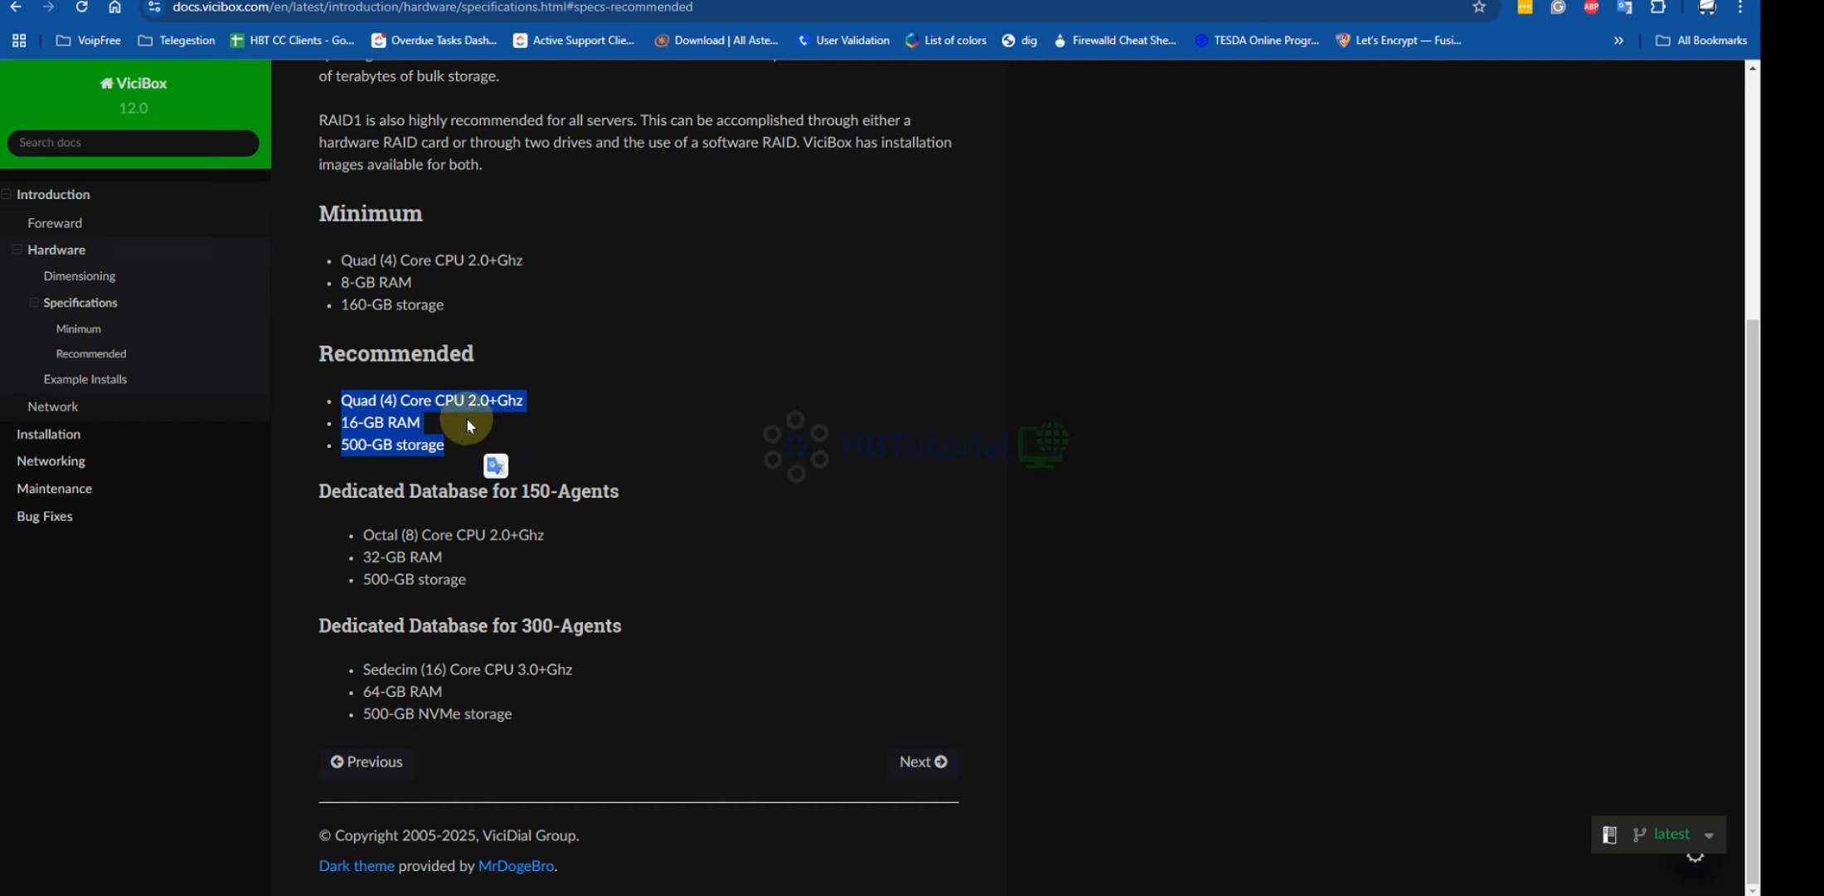
pyautogui.click(374, 399)
pyautogui.moveTo(340, 399); pyautogui.dragTo(489, 448)
pyautogui.click(728, 303)
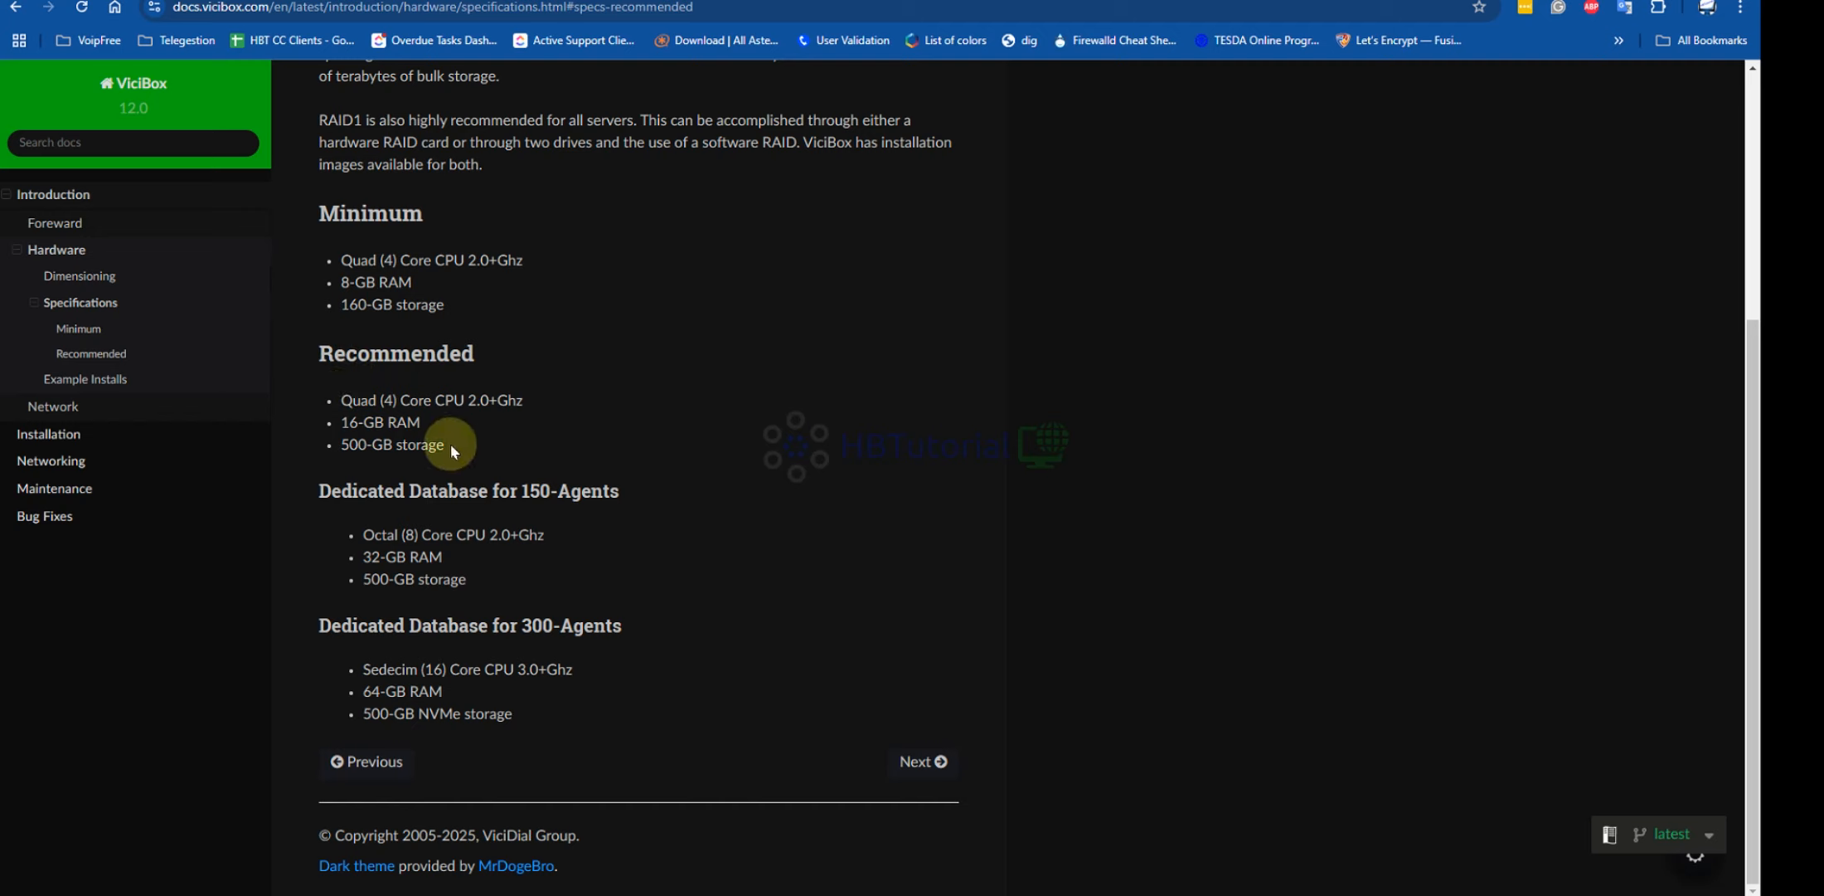
pyautogui.moveTo(450, 443); pyautogui.dragTo(331, 397)
pyautogui.moveTo(519, 627); pyautogui.dragTo(569, 628)
pyautogui.click(442, 440)
pyautogui.moveTo(456, 446); pyautogui.dragTo(298, 209)
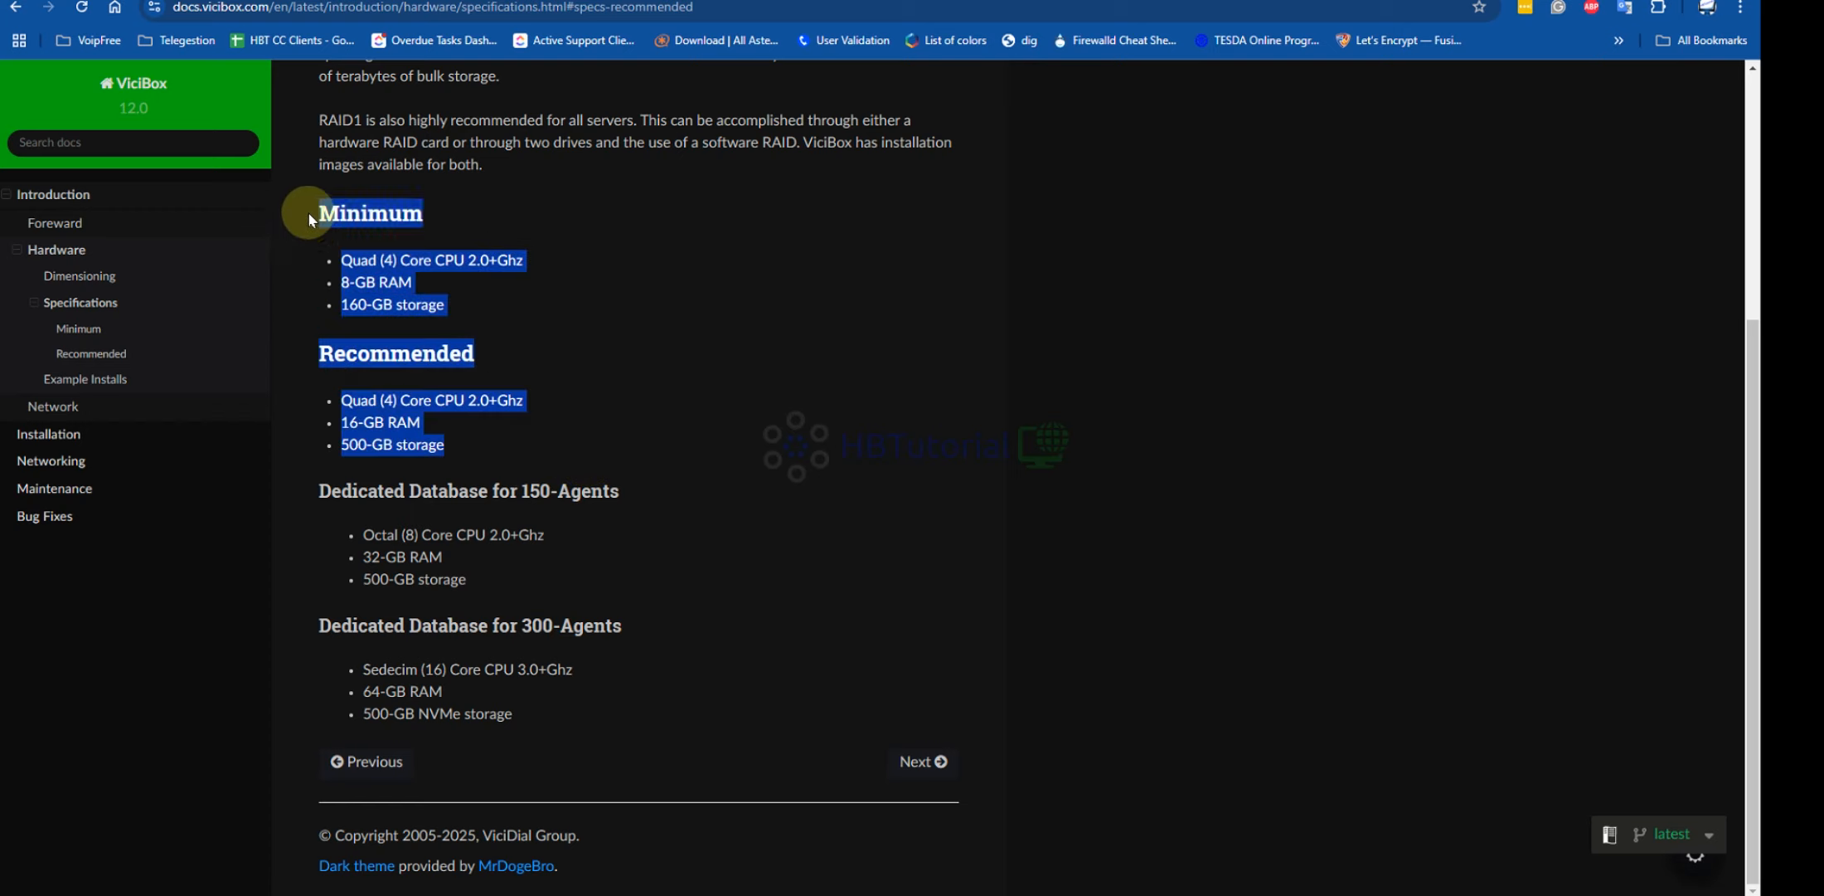
pyautogui.click(627, 331)
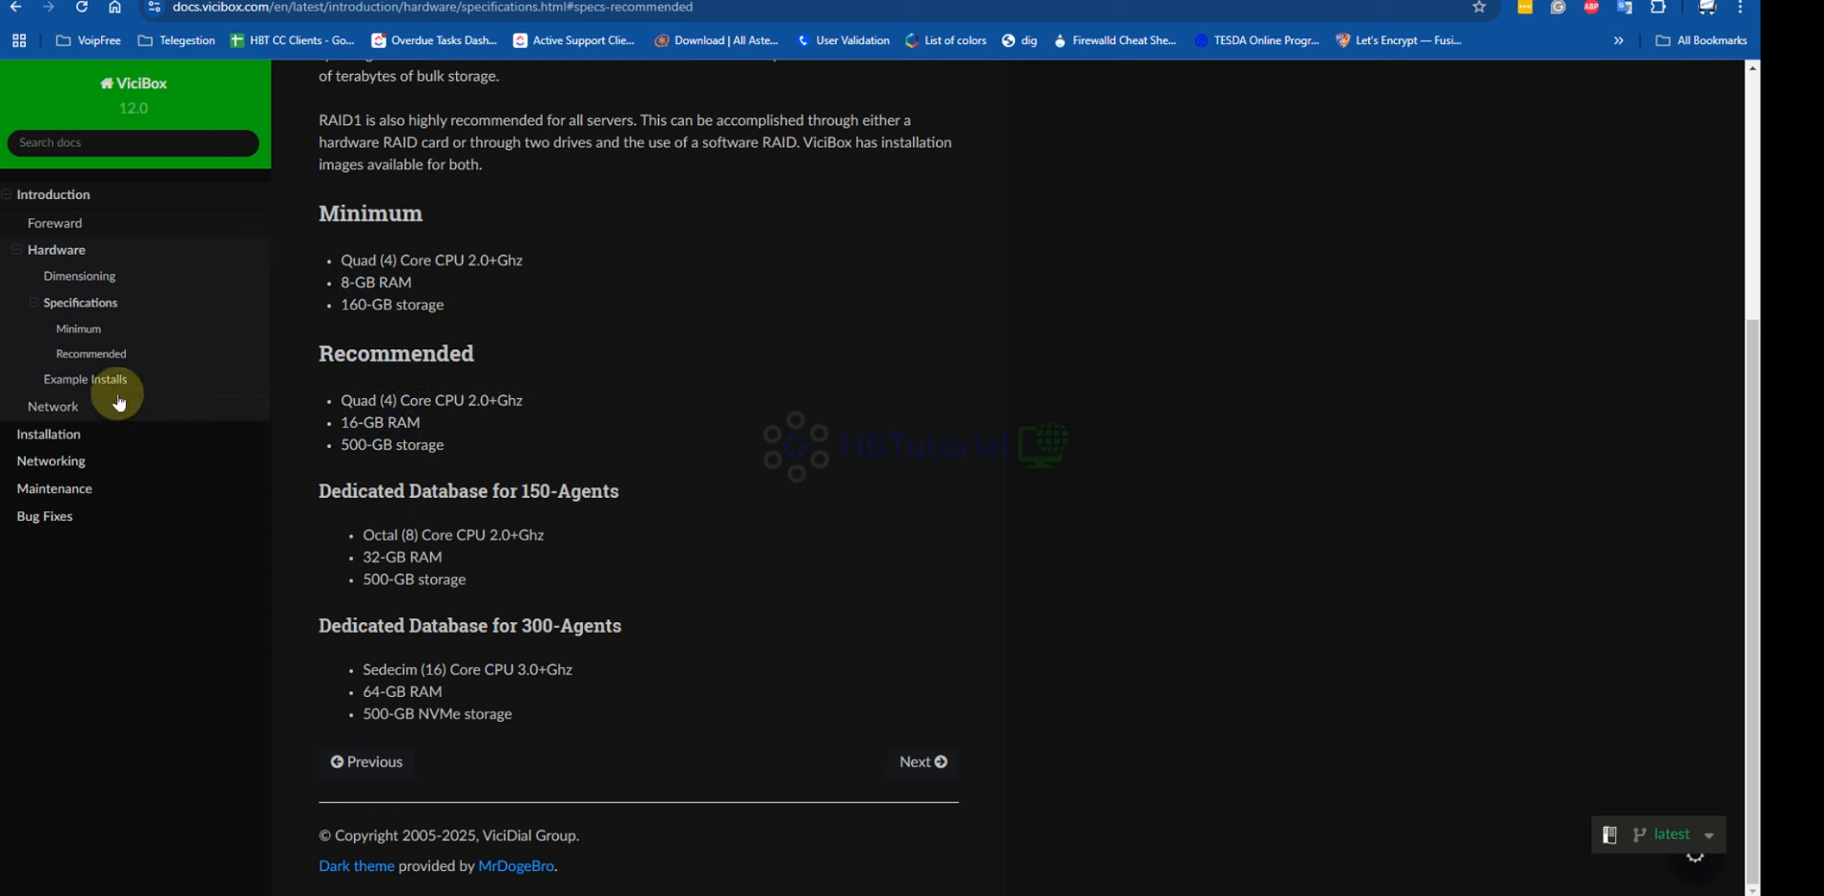
pyautogui.click(920, 761)
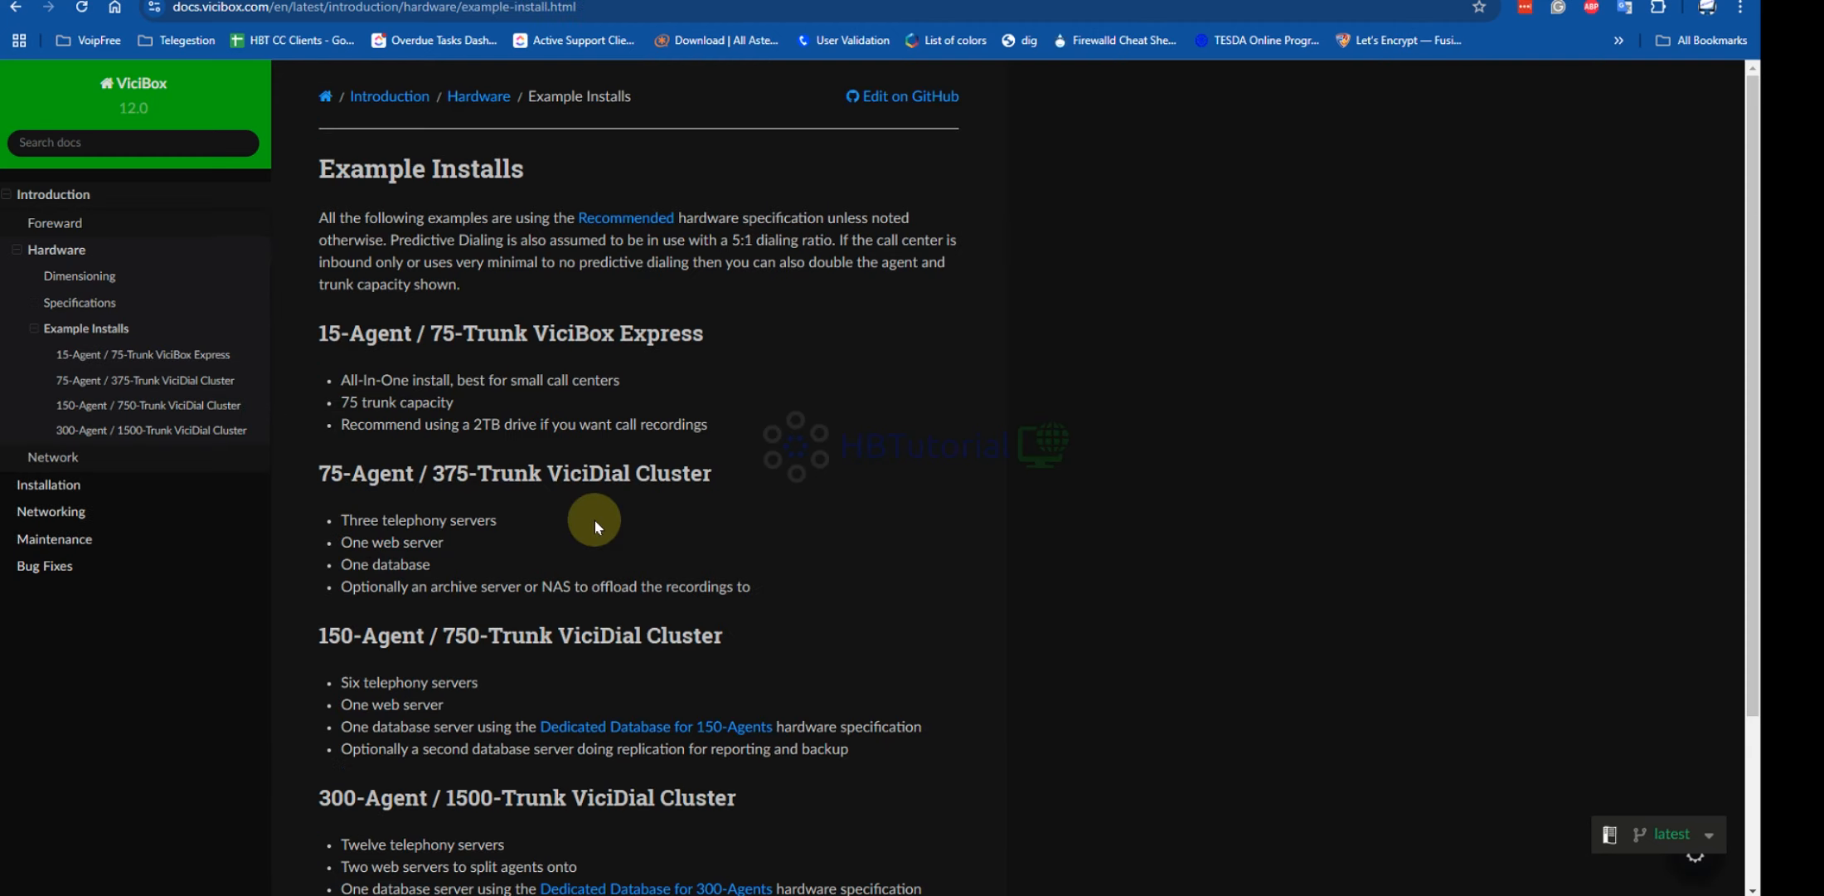
pyautogui.moveTo(313, 333); pyautogui.dragTo(560, 336)
pyautogui.click(440, 394)
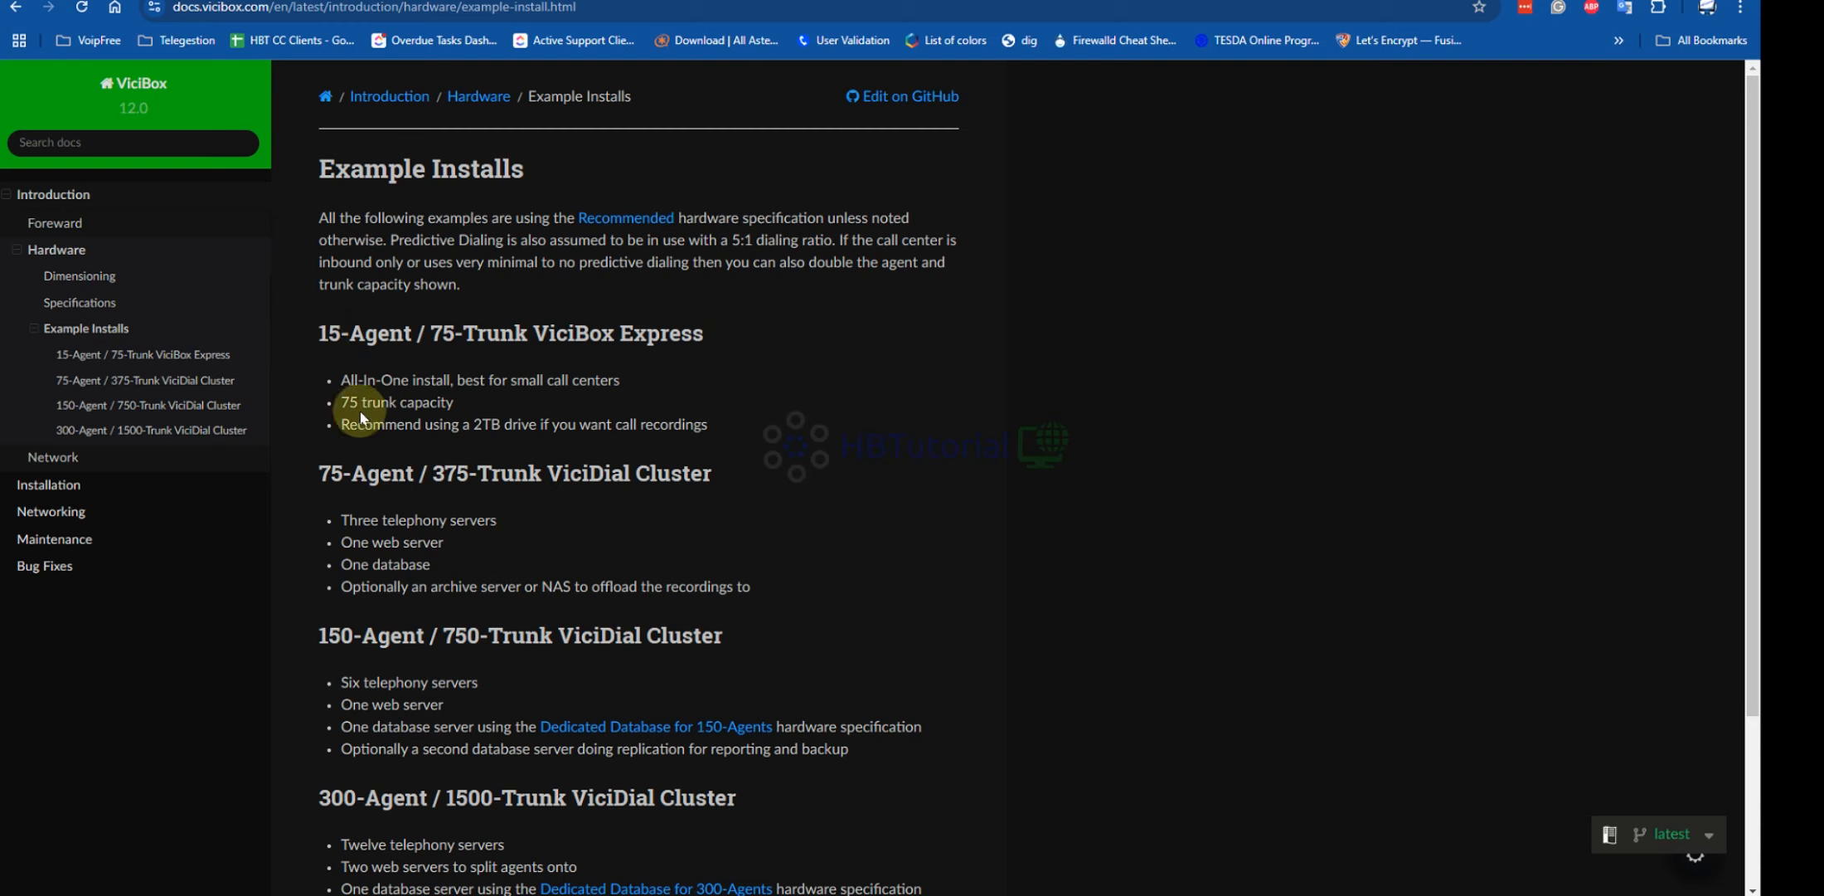
pyautogui.moveTo(341, 402); pyautogui.dragTo(456, 400)
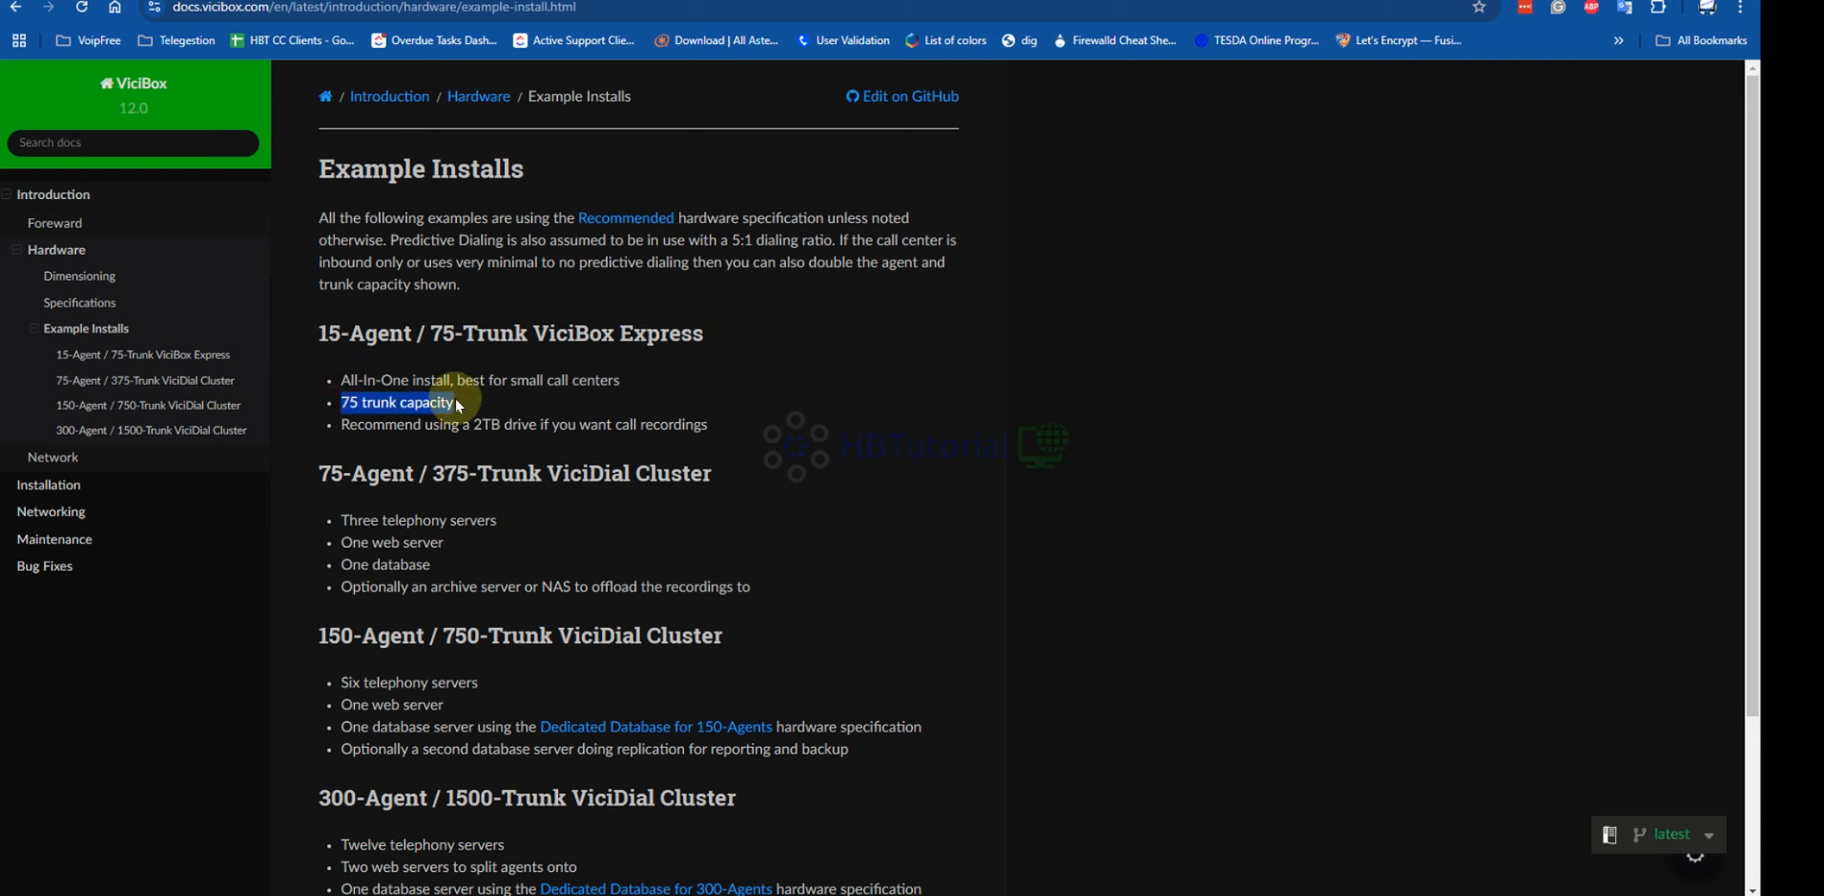
pyautogui.moveTo(338, 376); pyautogui.dragTo(737, 428)
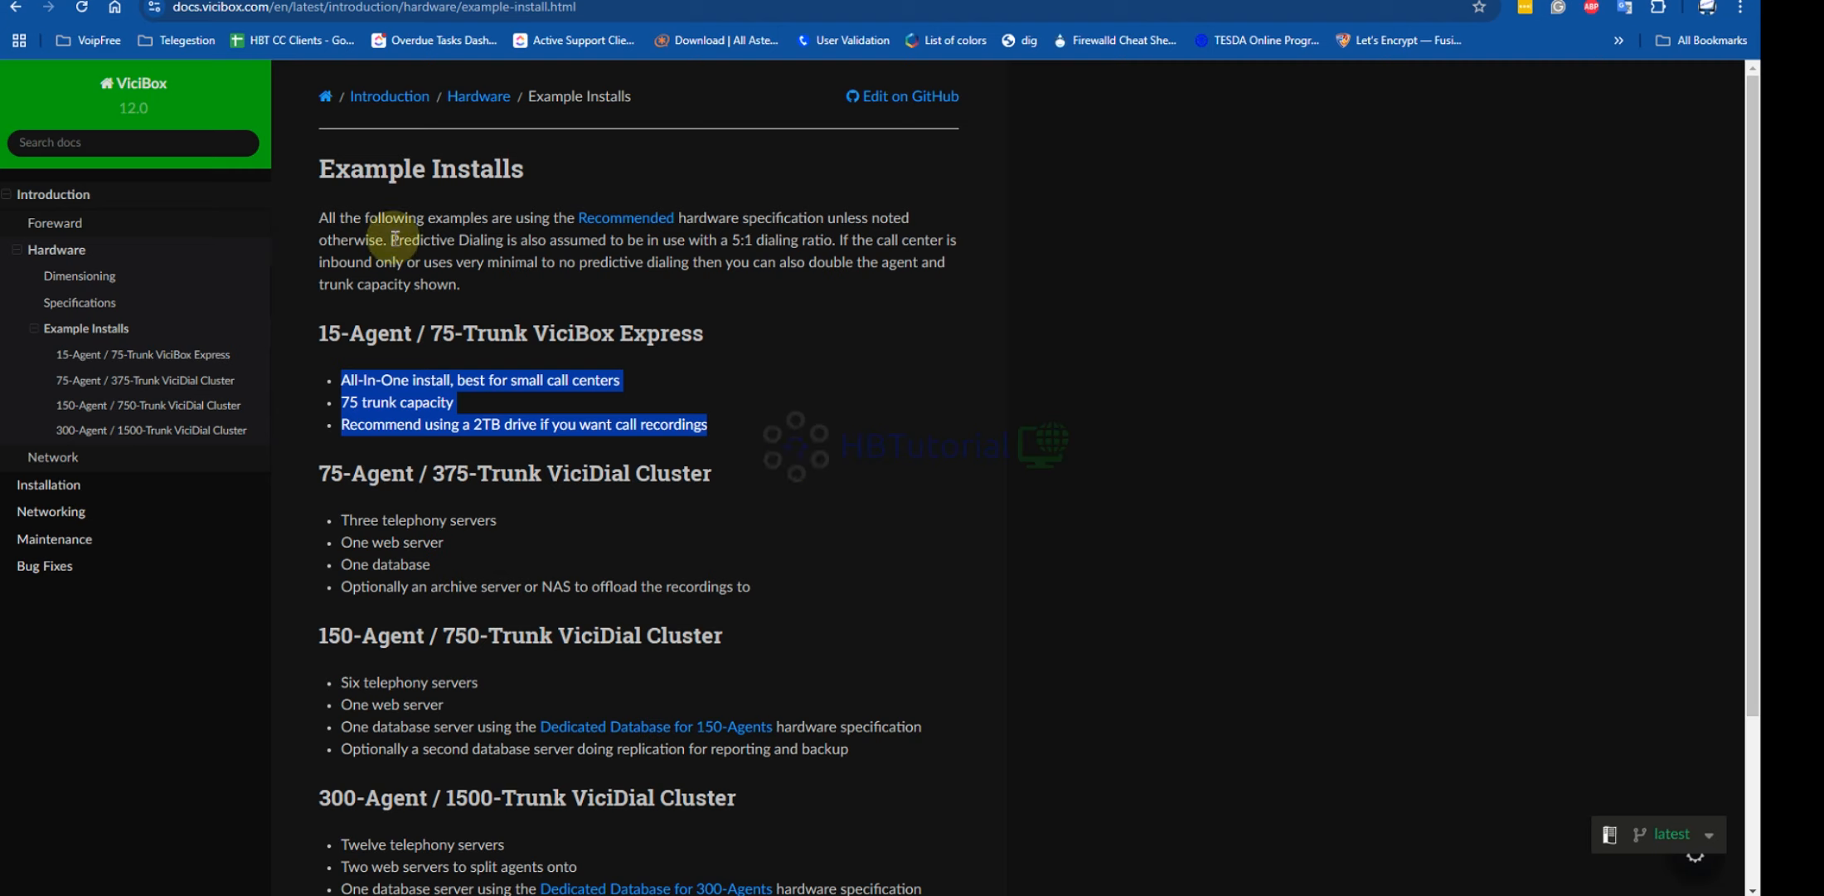
pyautogui.moveTo(376, 239); pyautogui.dragTo(746, 241)
pyautogui.click(745, 241)
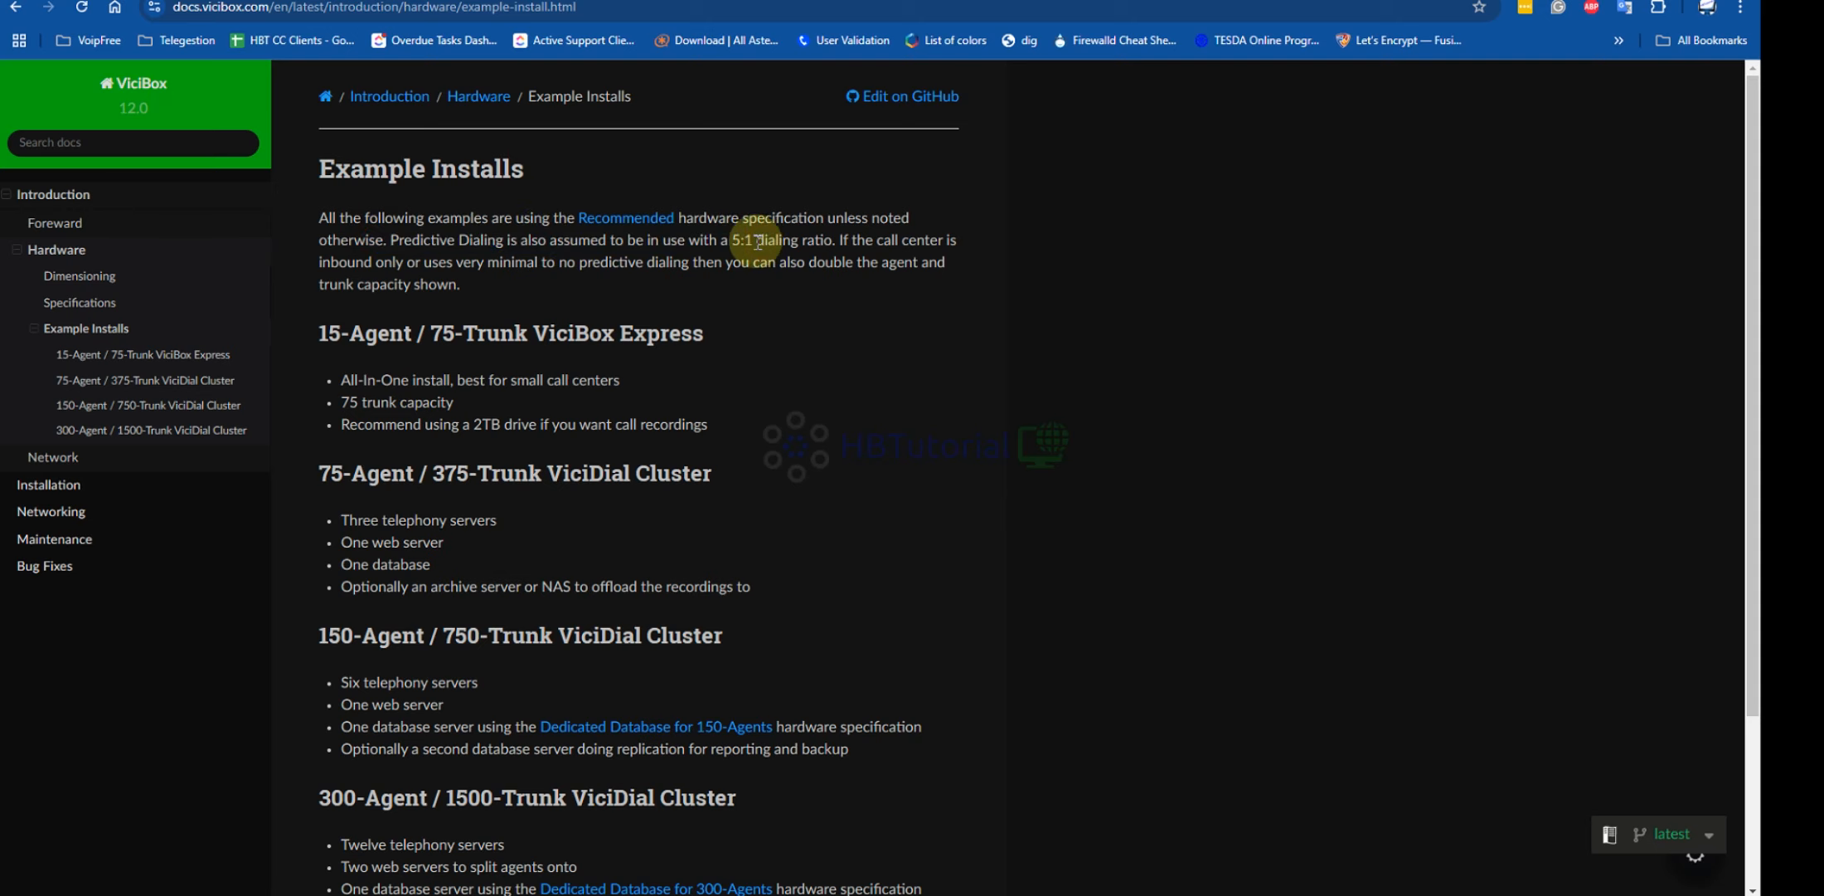
pyautogui.scroll(-3, 799, 271)
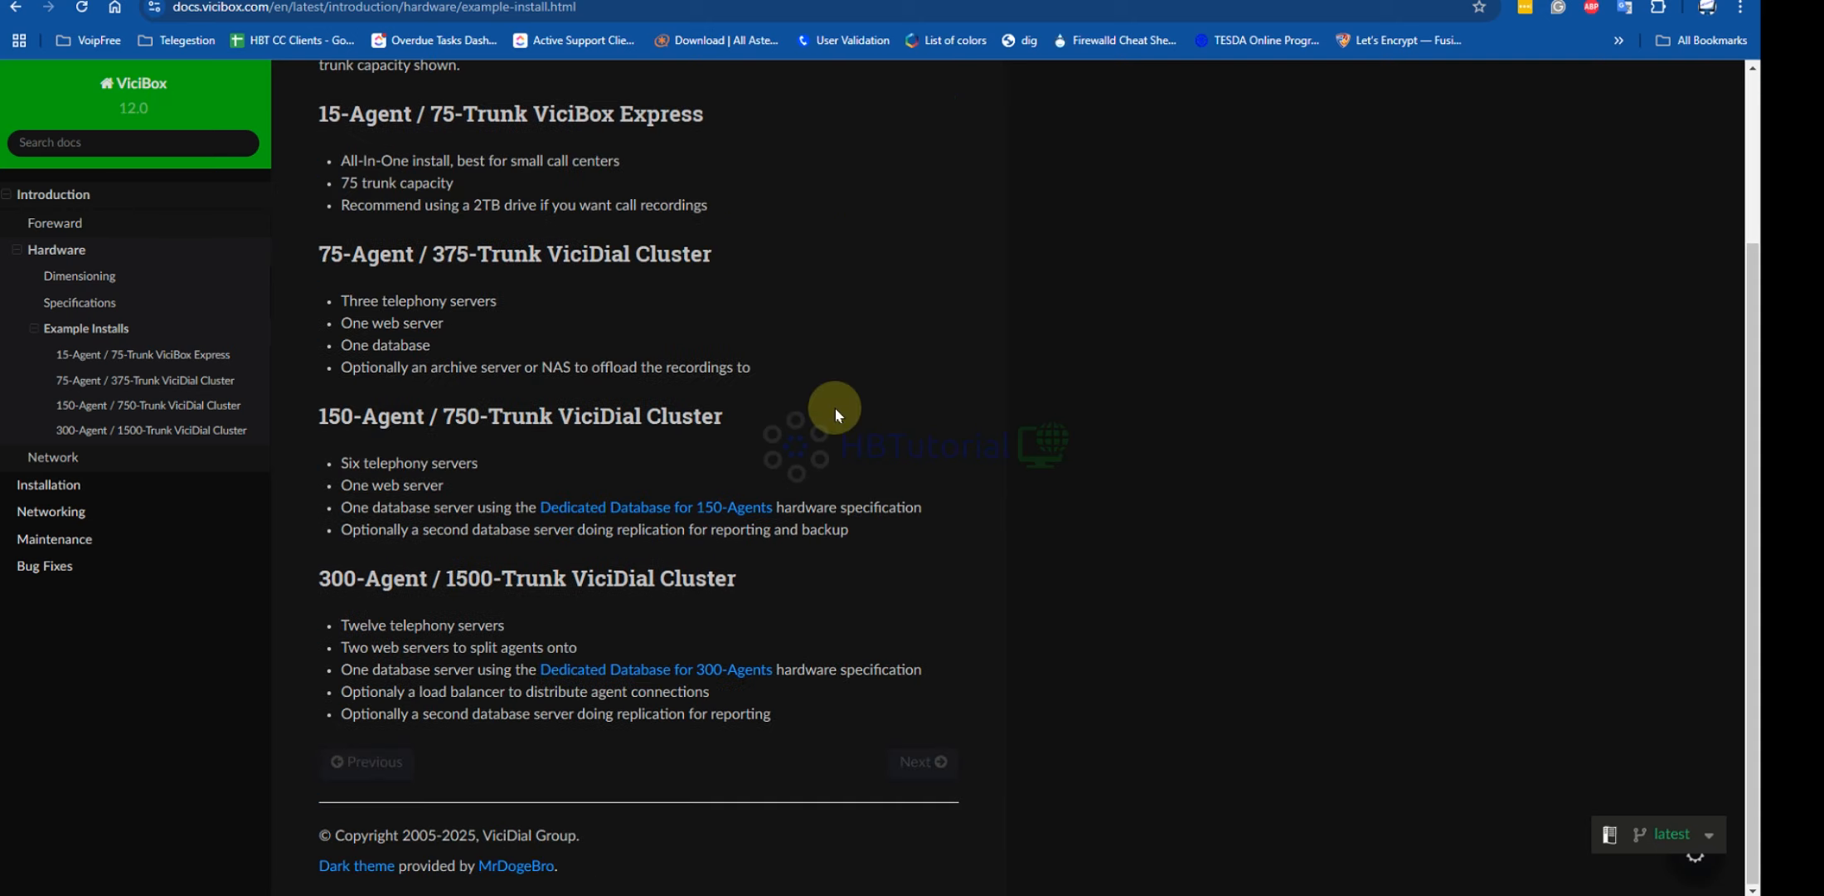
pyautogui.click(324, 417)
pyautogui.moveTo(378, 414); pyautogui.dragTo(766, 419)
pyautogui.moveTo(339, 461); pyautogui.dragTo(488, 462)
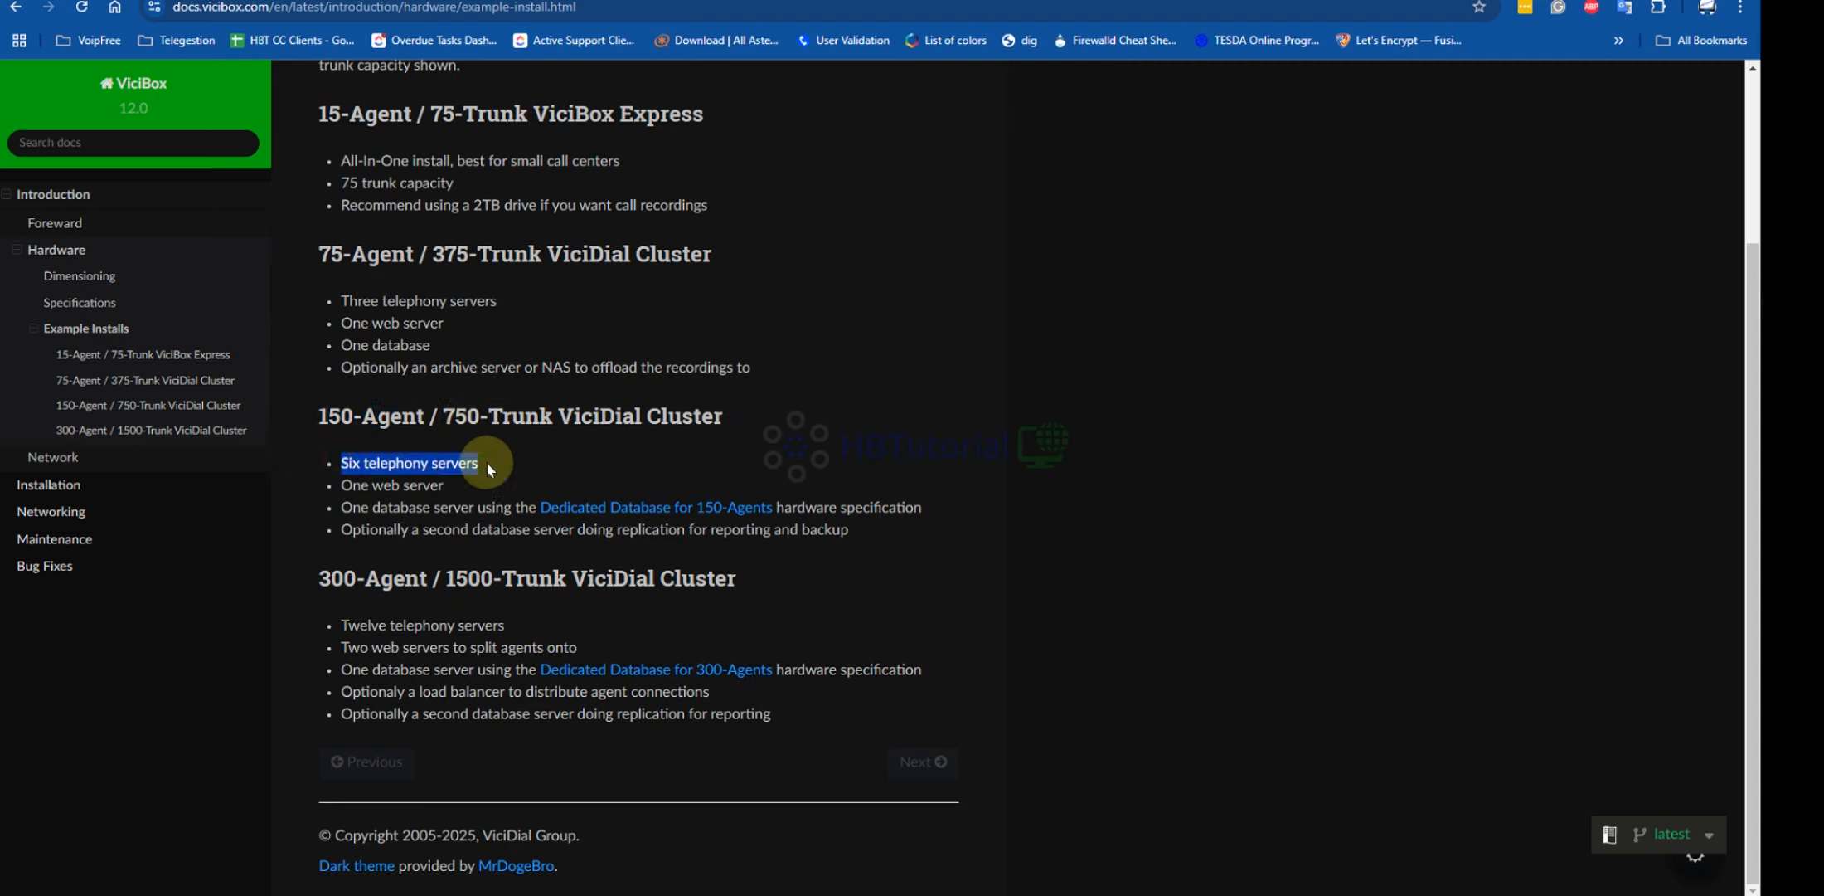
pyautogui.moveTo(503, 624); pyautogui.dragTo(742, 578)
pyautogui.moveTo(343, 630); pyautogui.dragTo(531, 628)
pyautogui.moveTo(336, 647); pyautogui.dragTo(613, 656)
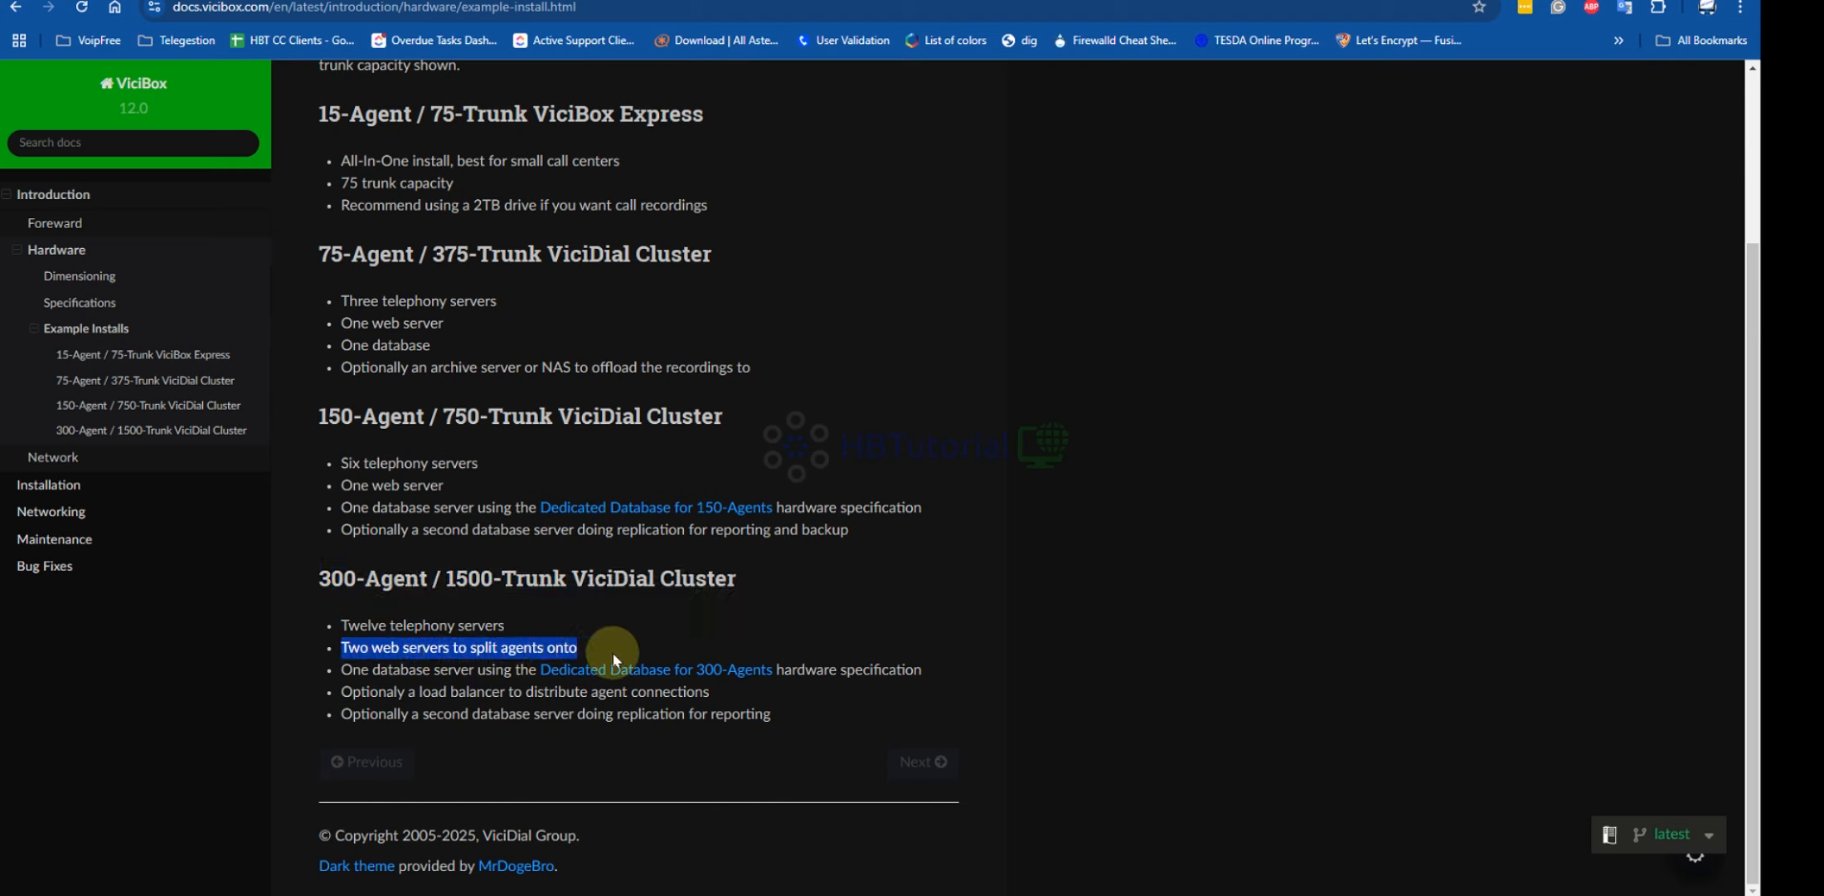
pyautogui.click(734, 624)
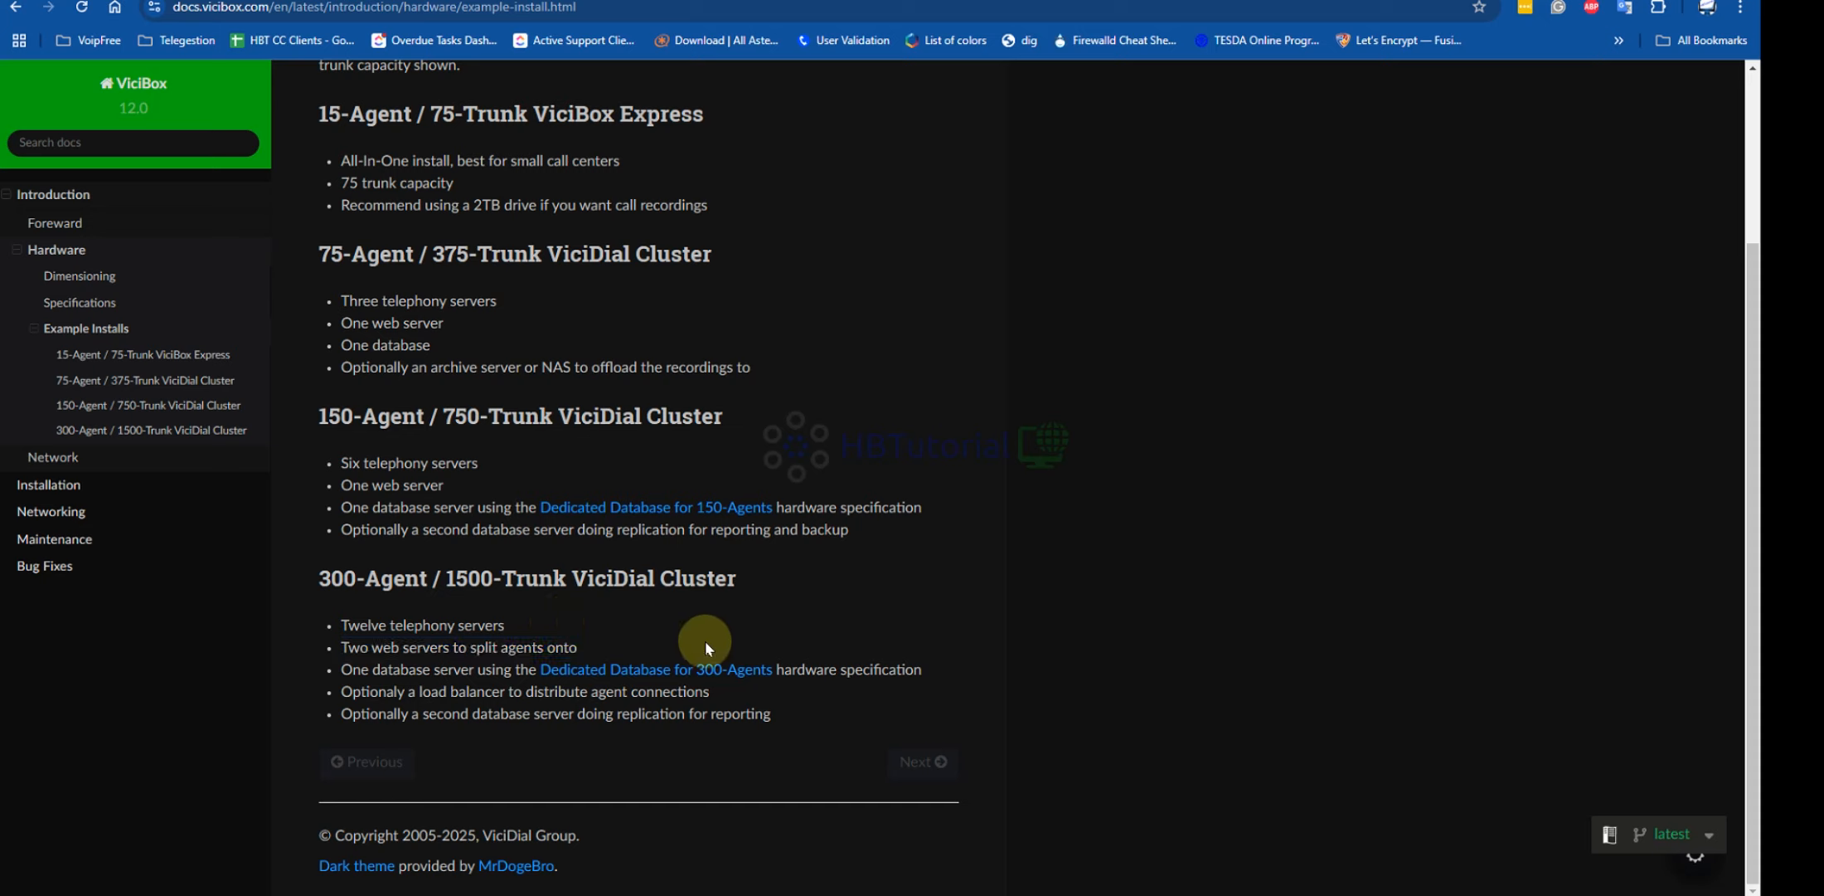
pyautogui.moveTo(339, 670); pyautogui.dragTo(853, 717)
pyautogui.click(739, 465)
pyautogui.scroll(3, 738, 465)
pyautogui.scroll(-2, 737, 442)
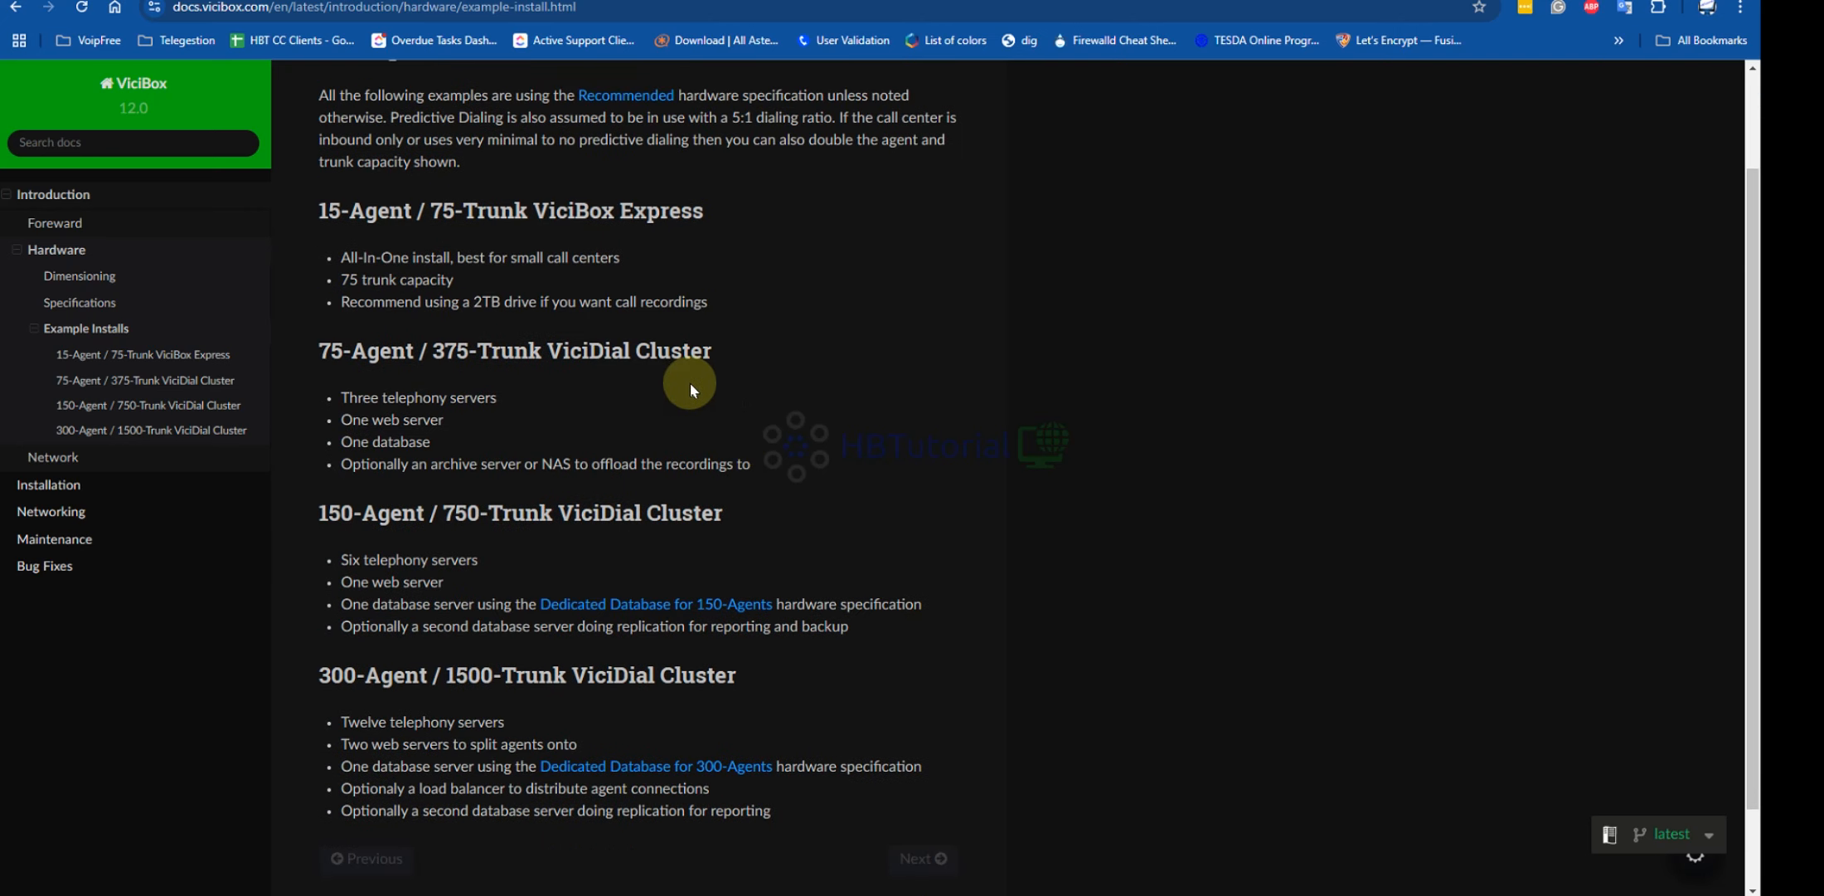
pyautogui.scroll(2, 690, 382)
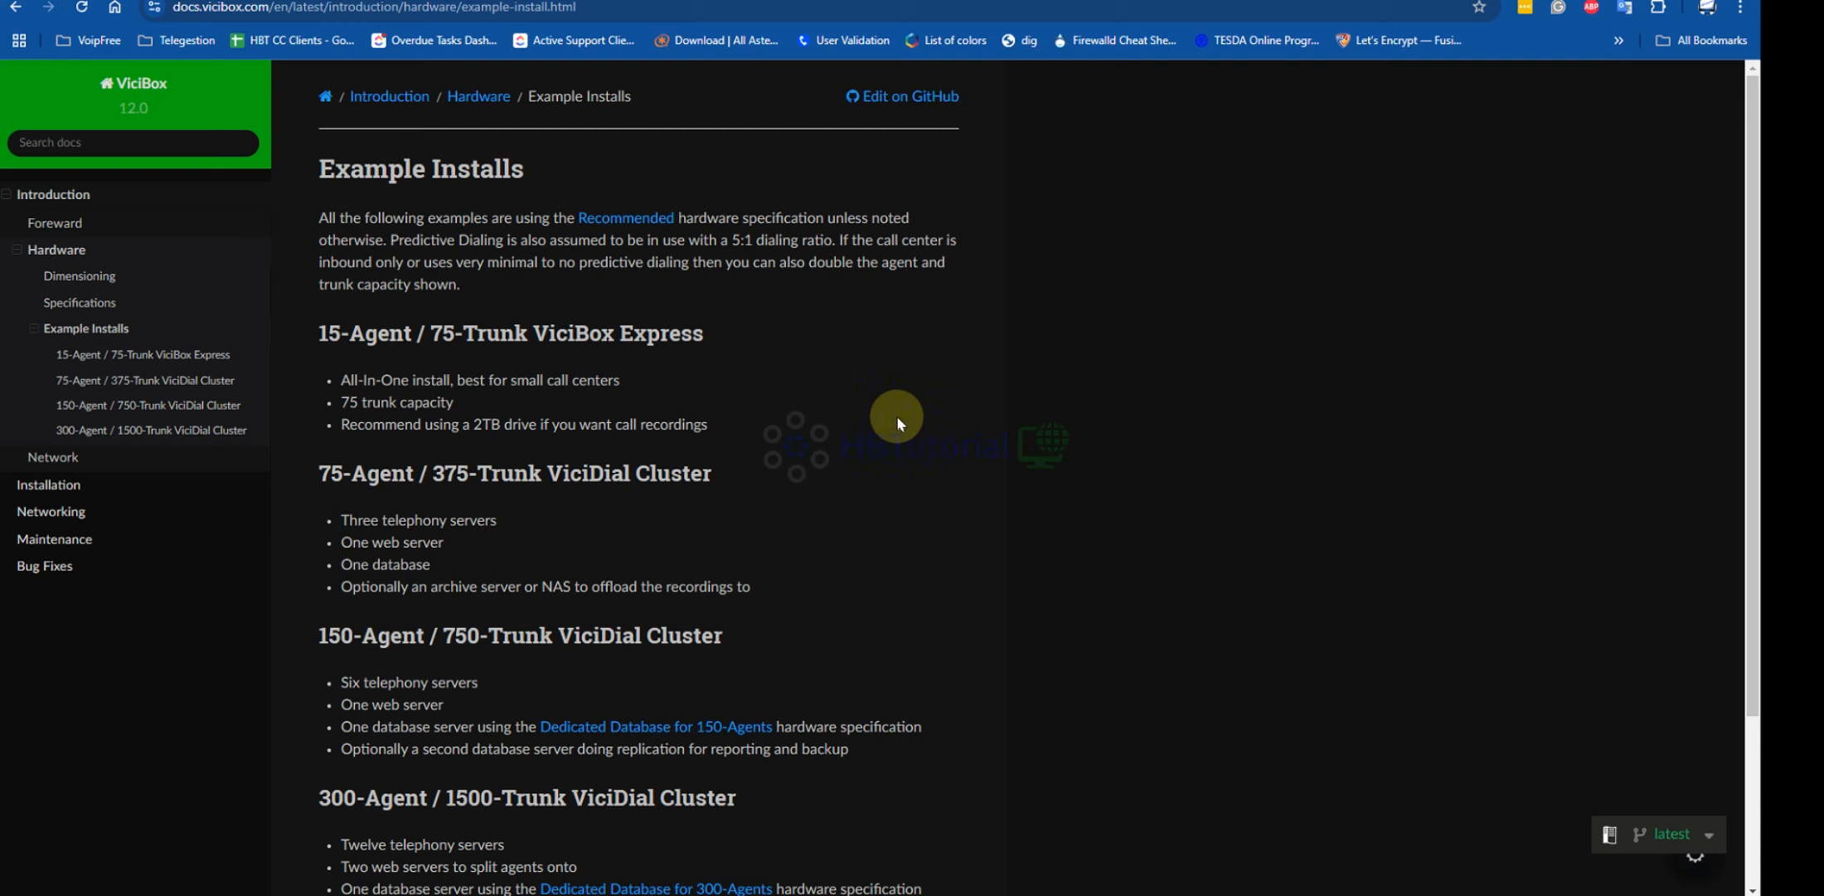
pyautogui.scroll(-3, 907, 405)
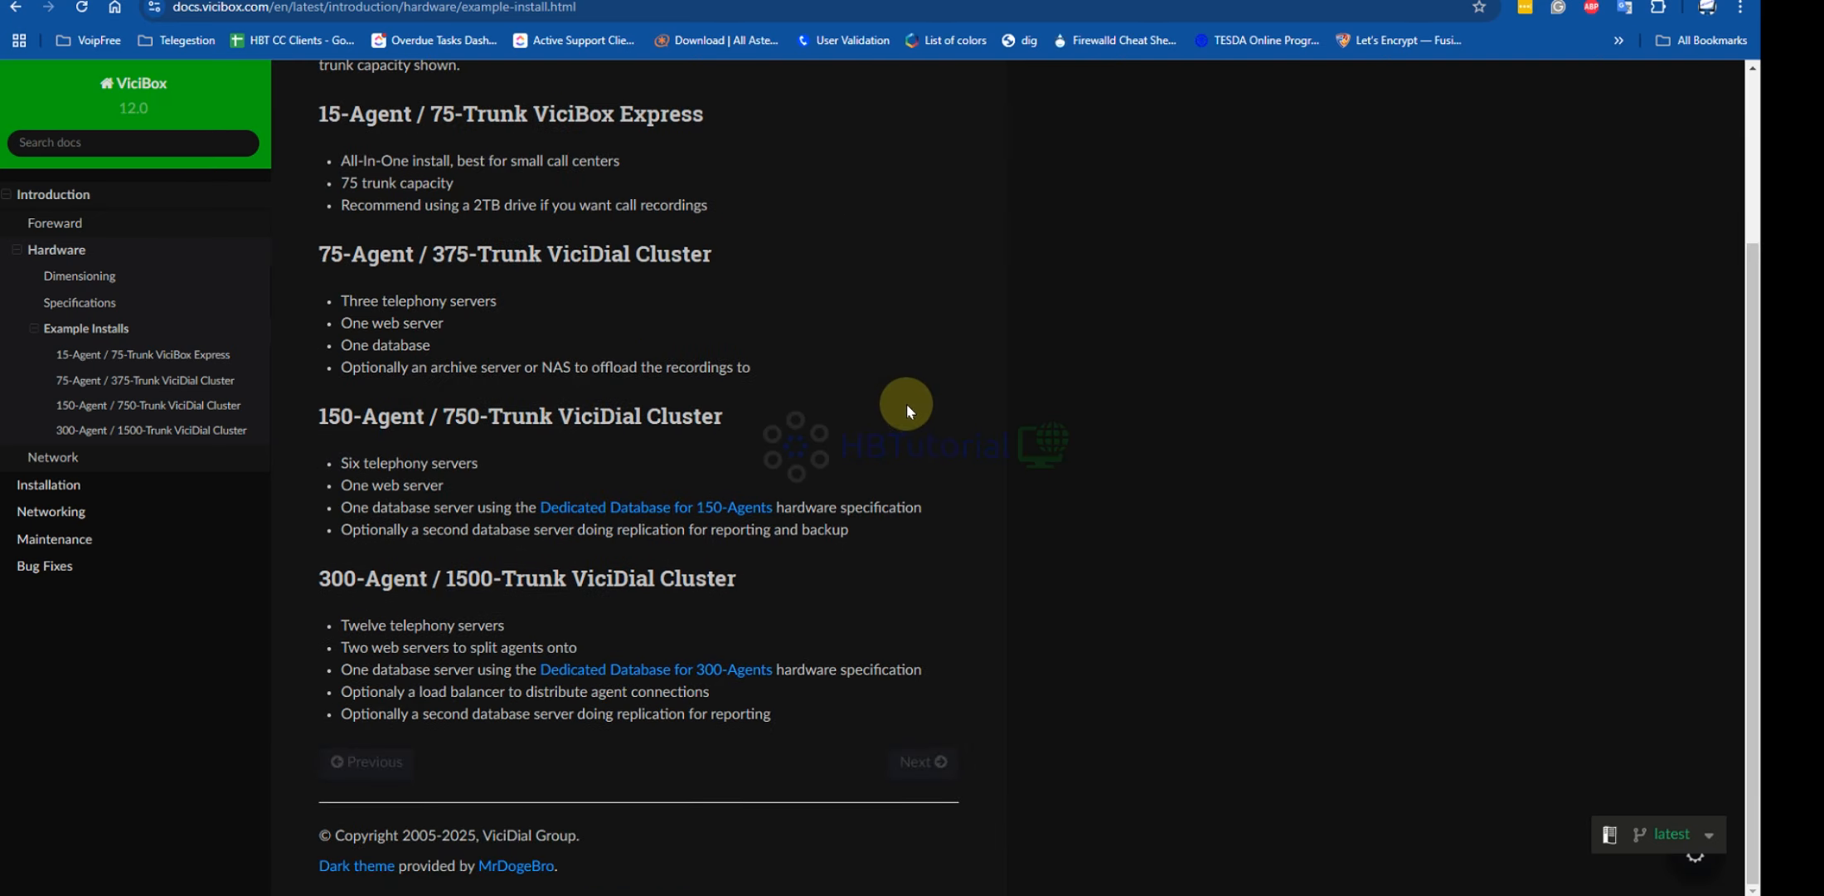
pyautogui.scroll(3, 869, 392)
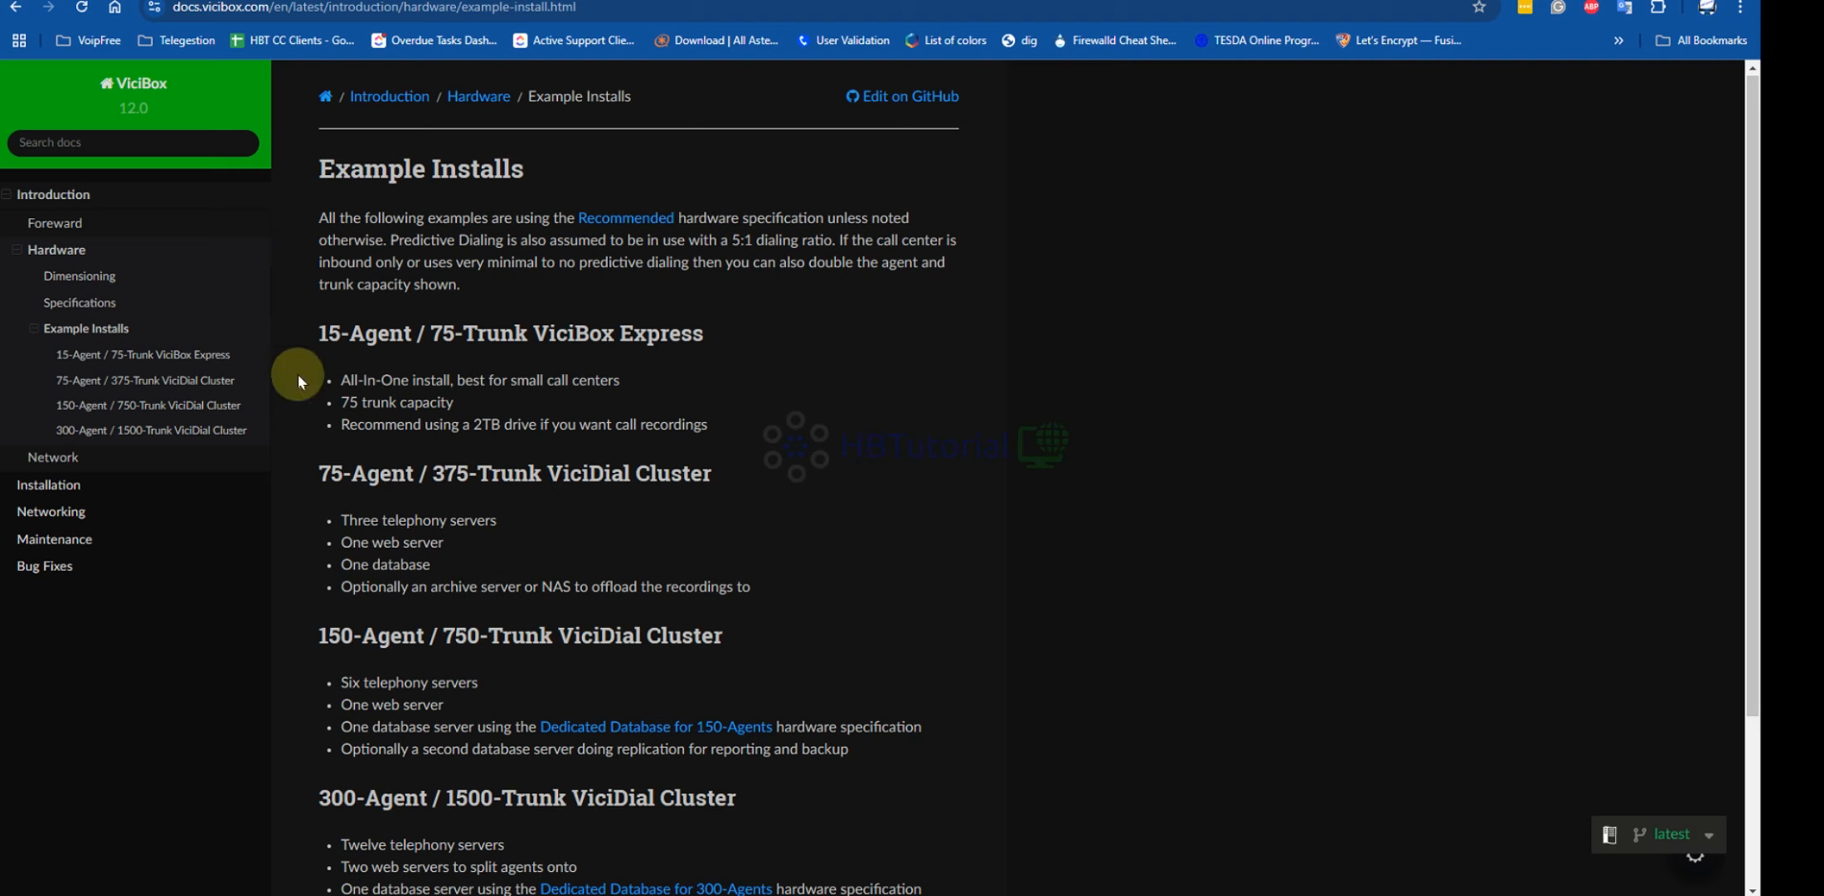
pyautogui.moveTo(318, 328); pyautogui.dragTo(705, 419)
pyautogui.click(408, 359)
pyautogui.moveTo(304, 331); pyautogui.dragTo(755, 427)
pyautogui.scroll(-3, 763, 428)
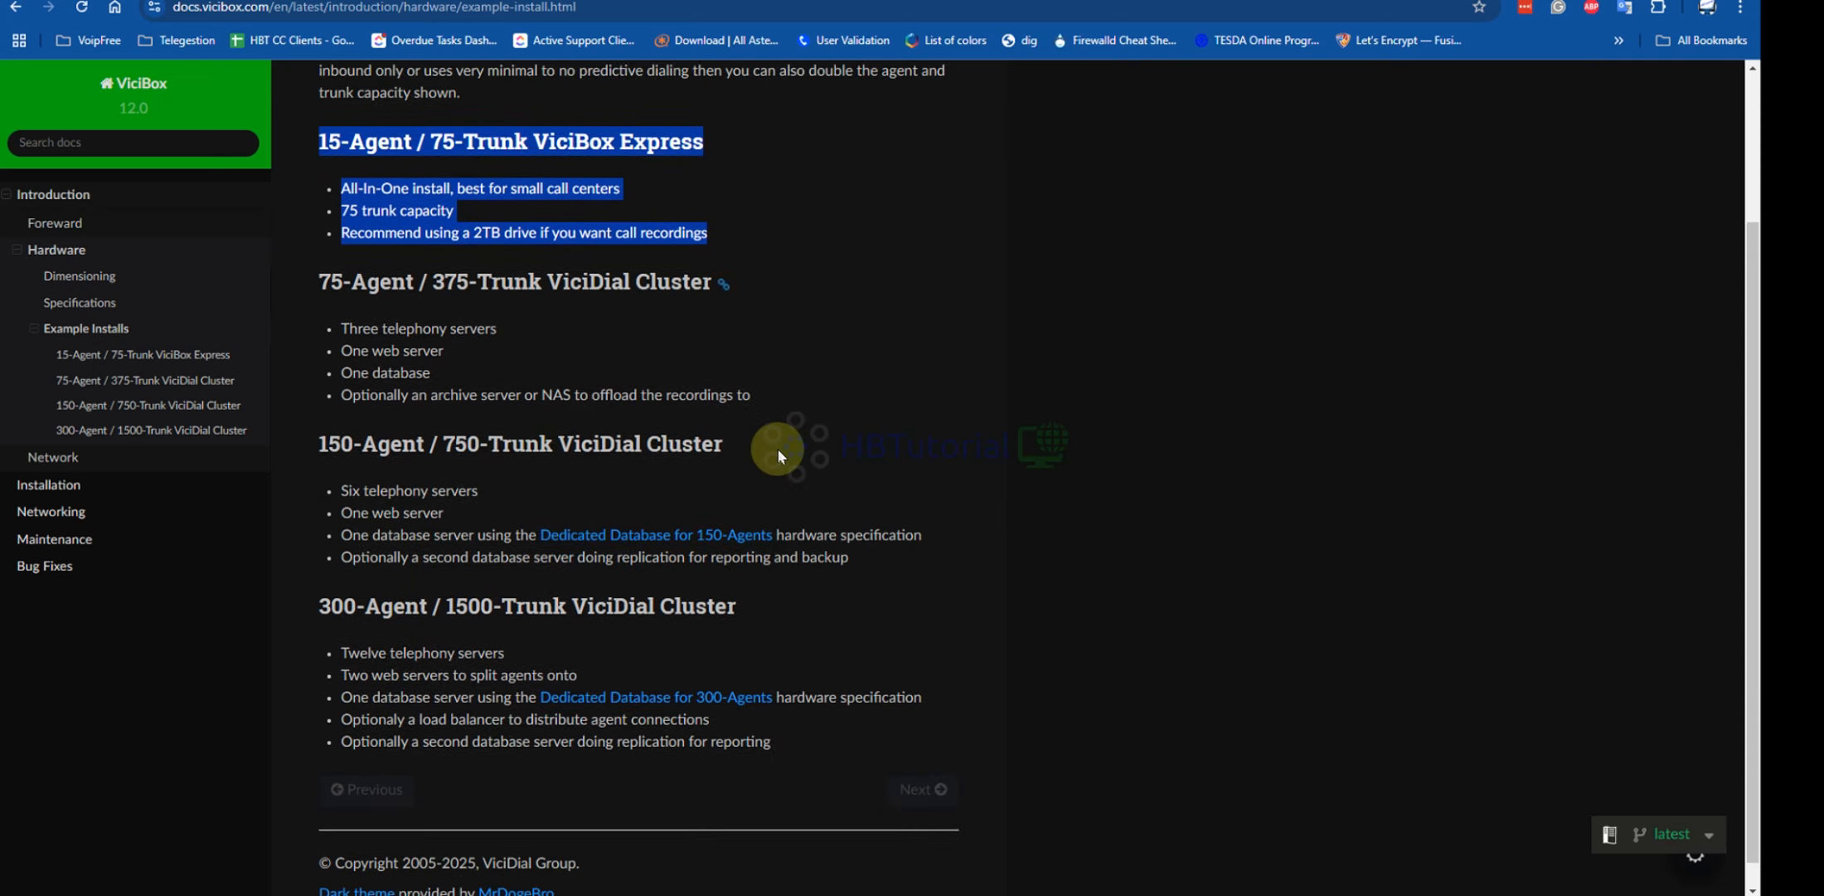
pyautogui.moveTo(429, 114); pyautogui.dragTo(455, 114)
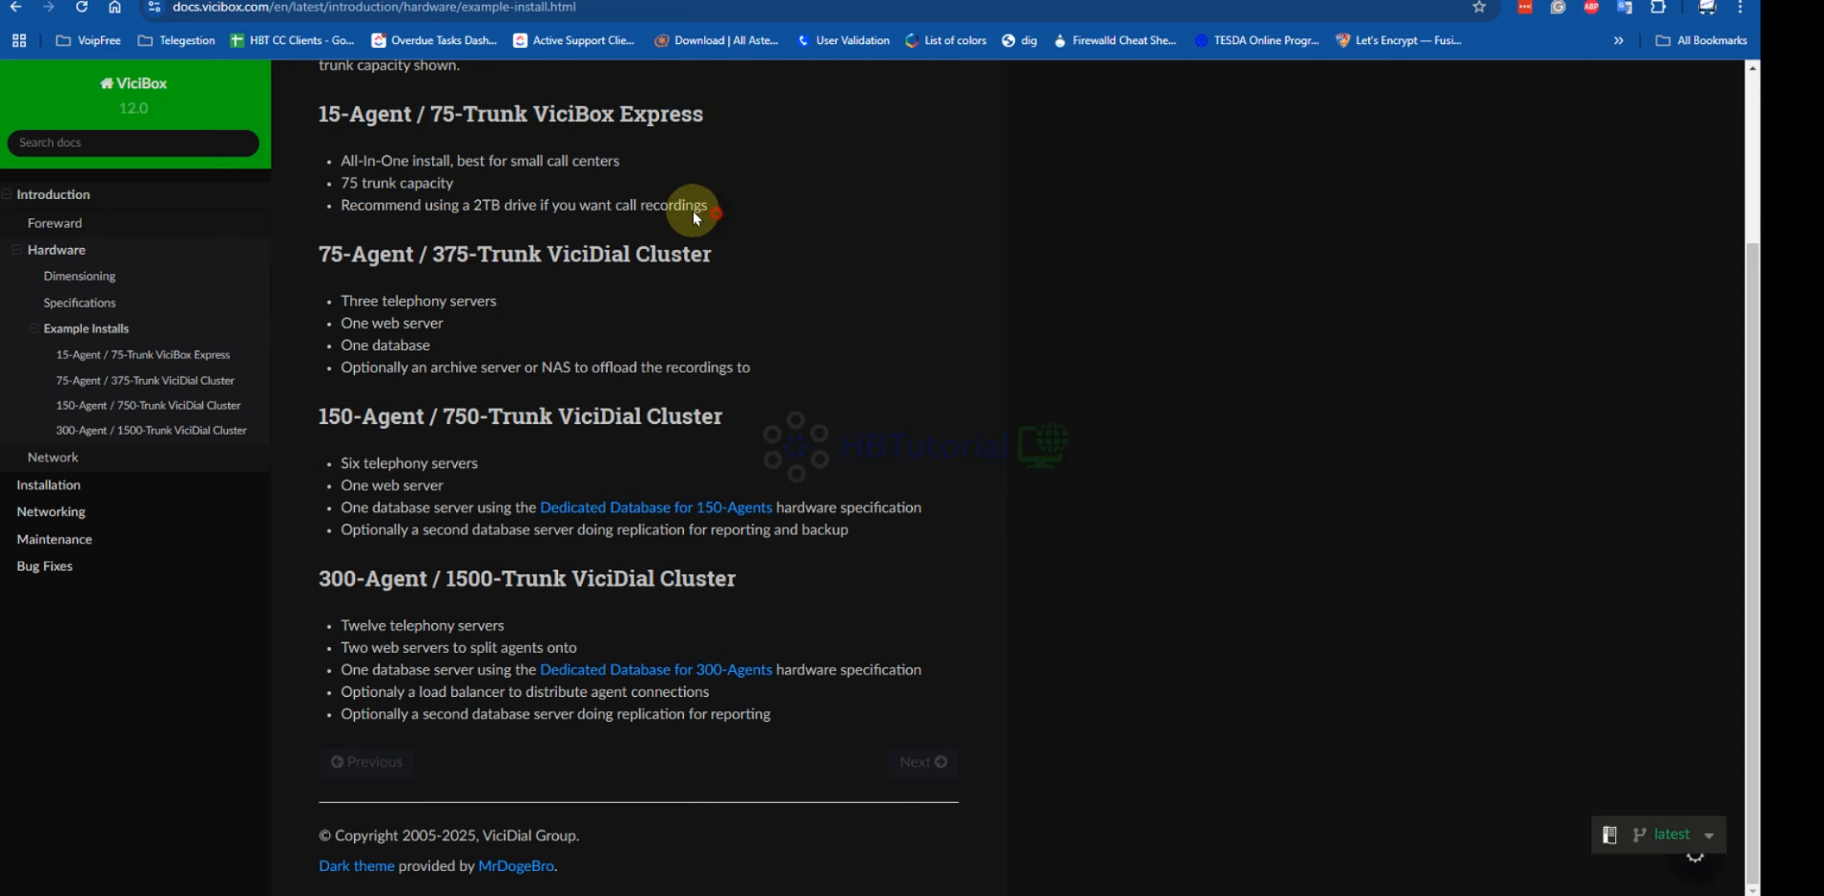
pyautogui.moveTo(692, 210); pyautogui.dragTo(456, 115)
pyautogui.click(444, 108)
pyautogui.click(488, 160)
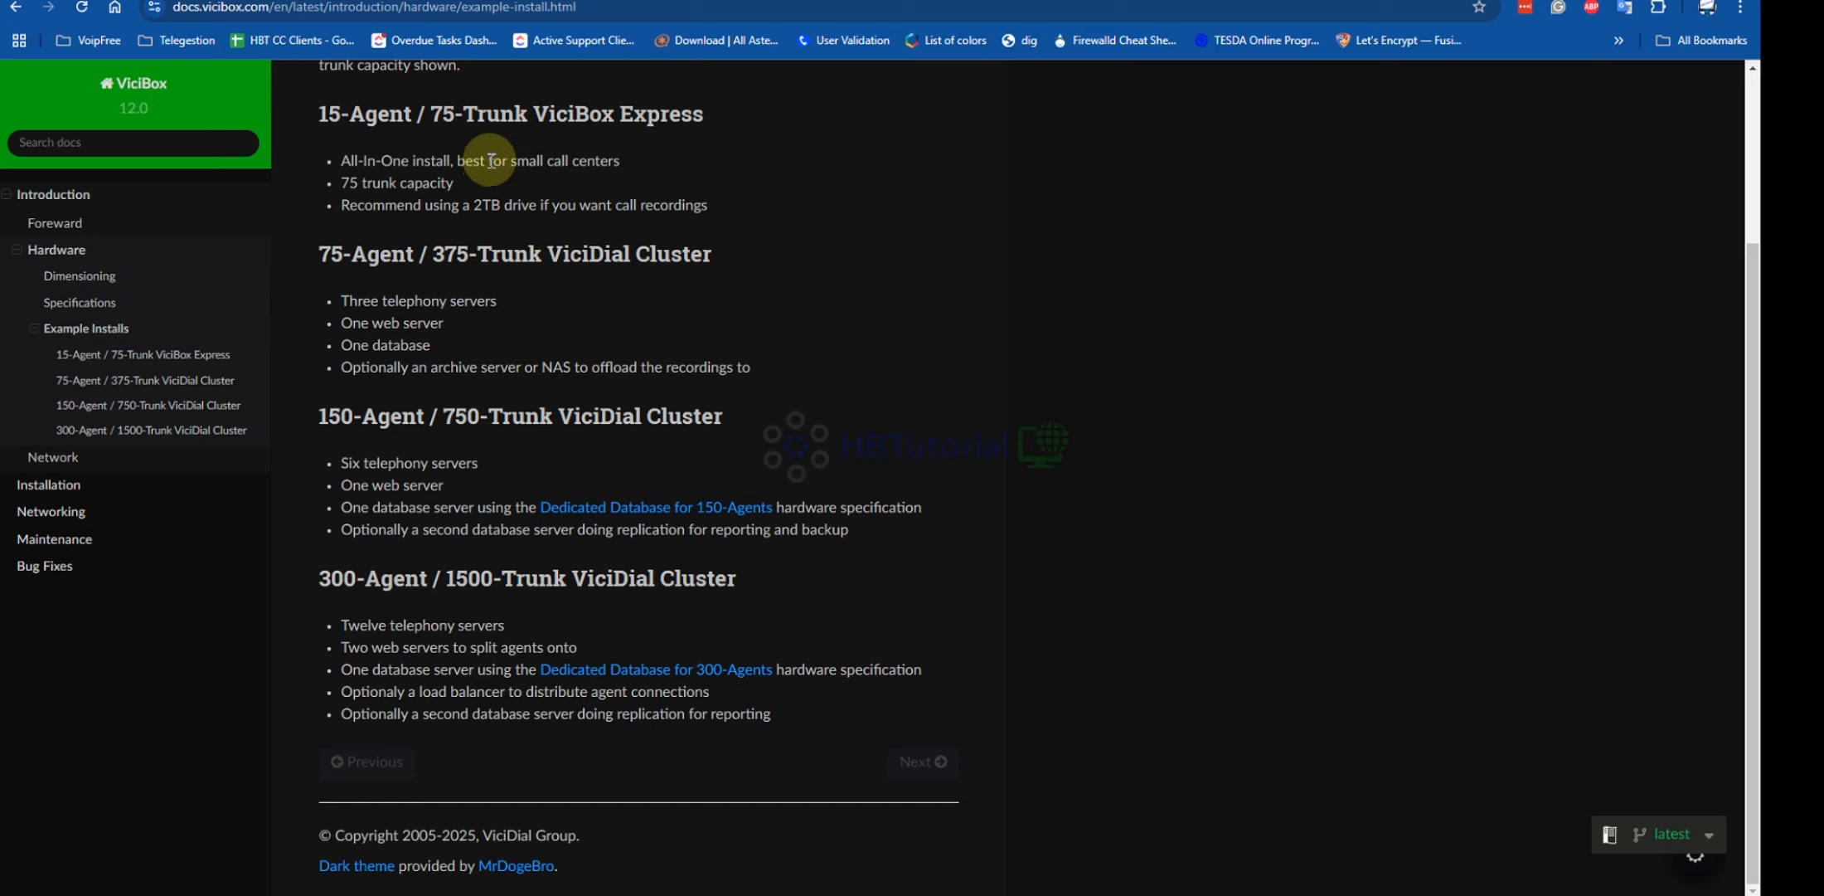
pyautogui.moveTo(713, 209); pyautogui.dragTo(320, 112)
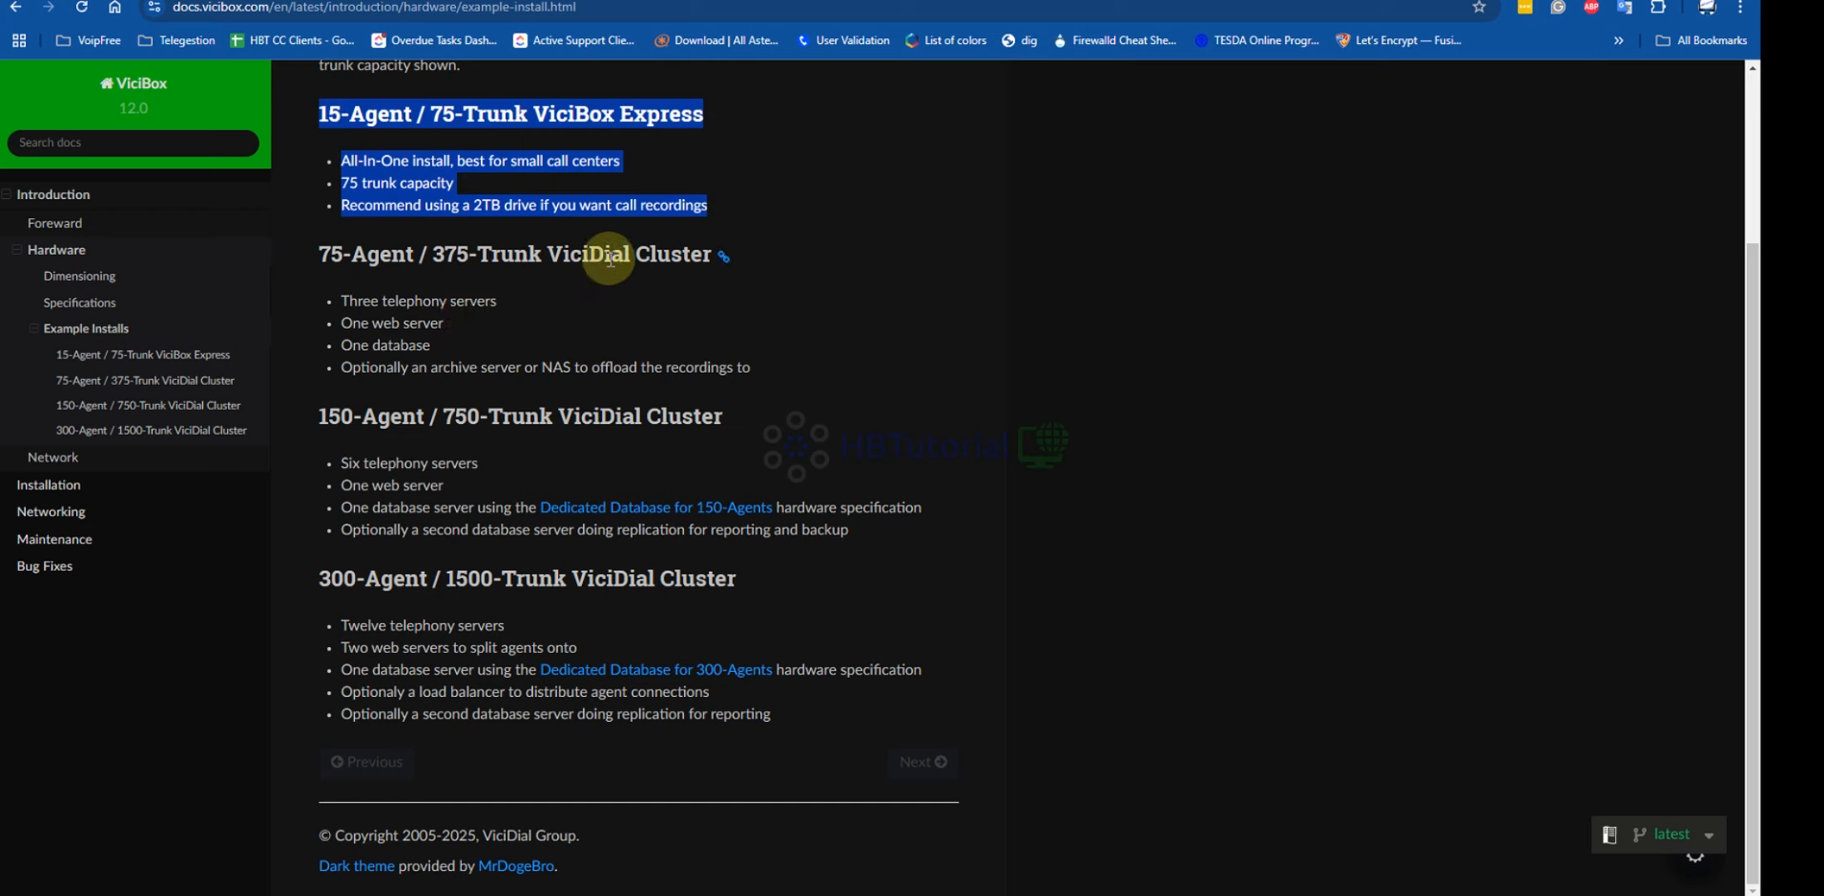
pyautogui.moveTo(319, 253); pyautogui.dragTo(631, 285)
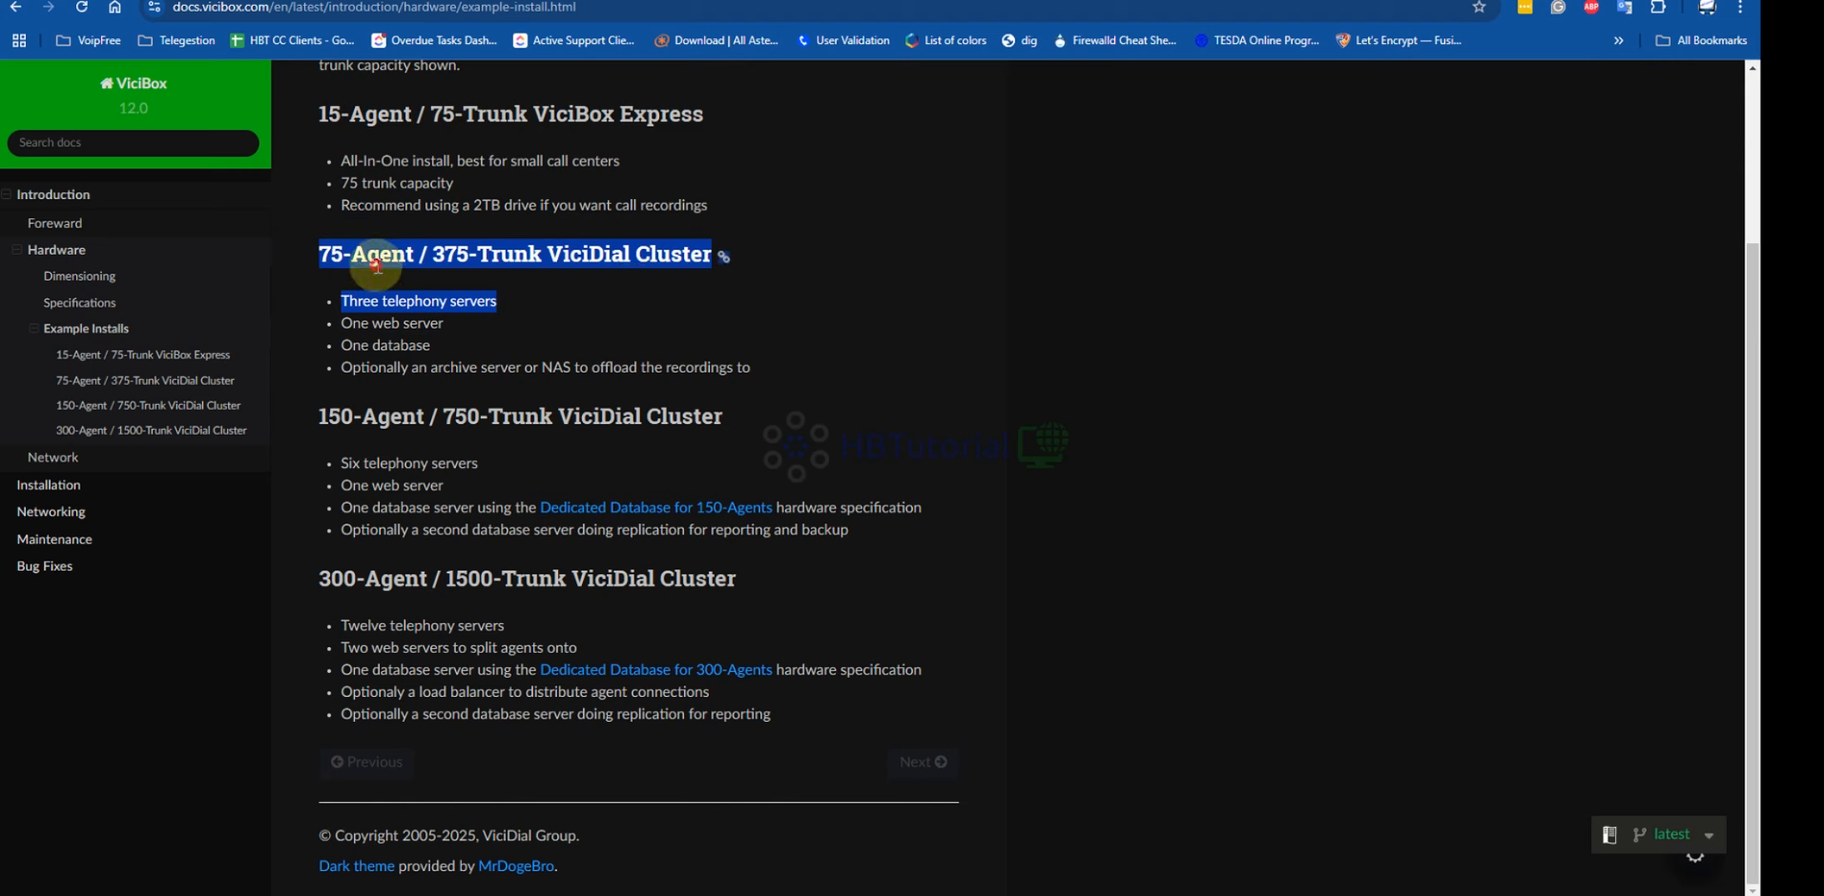
pyautogui.click(316, 255)
pyautogui.moveTo(316, 257); pyautogui.dragTo(450, 255)
pyautogui.moveTo(480, 415); pyautogui.dragTo(416, 415)
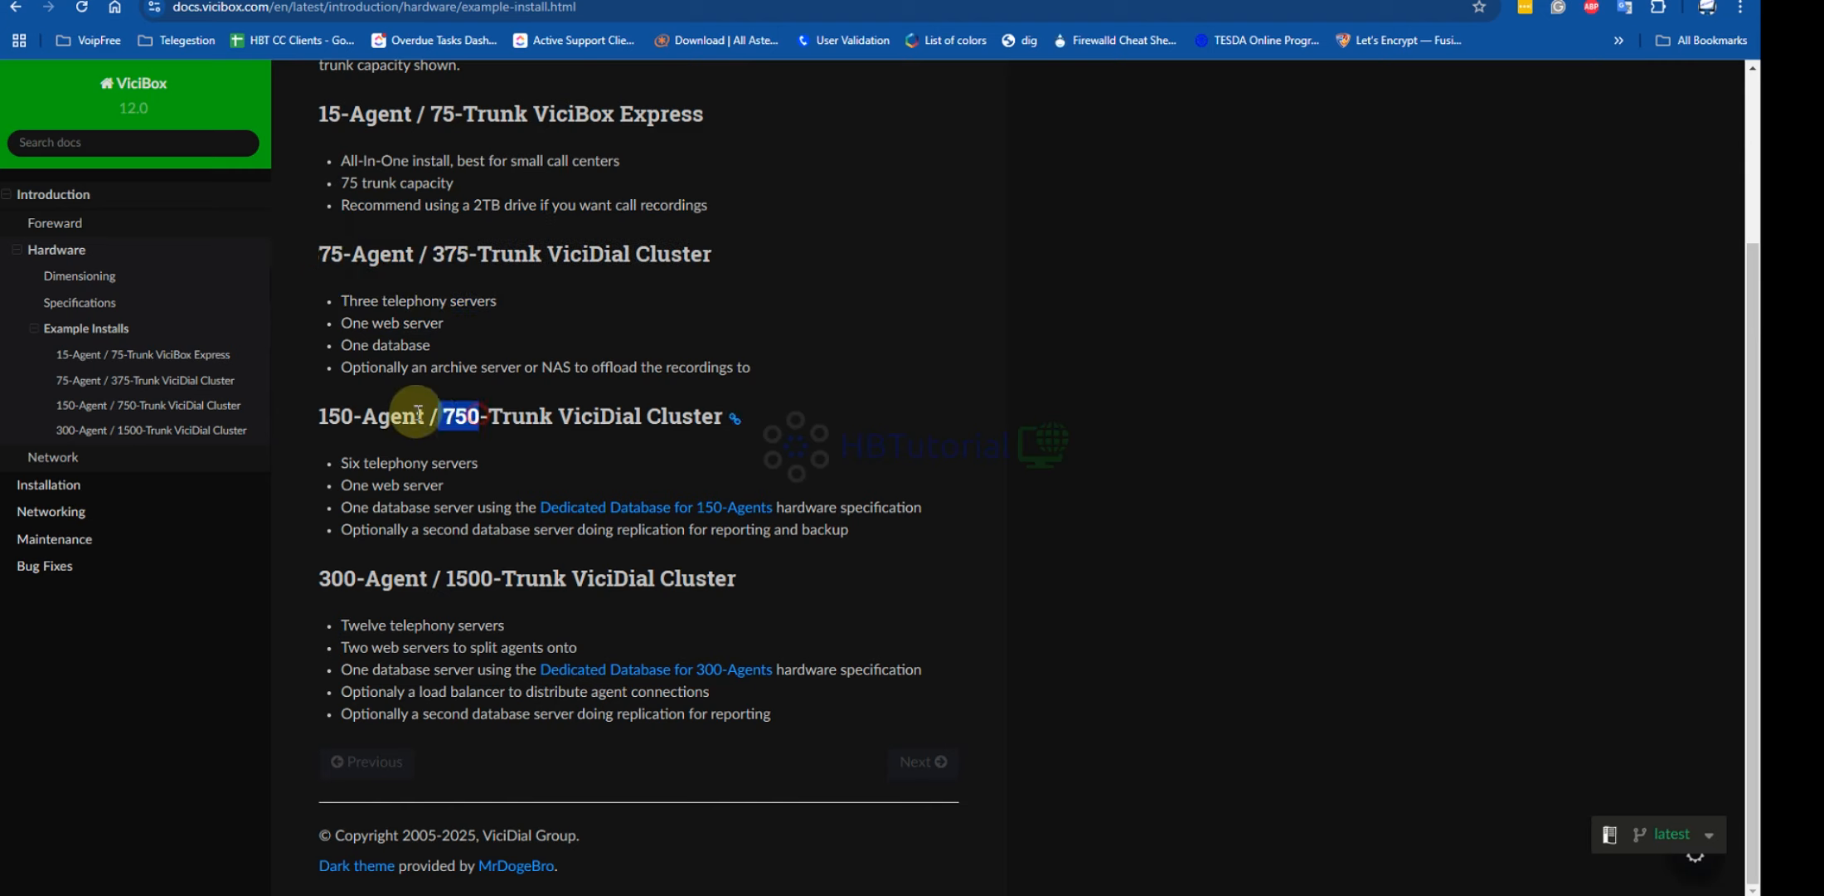
pyautogui.scroll(3, 884, 322)
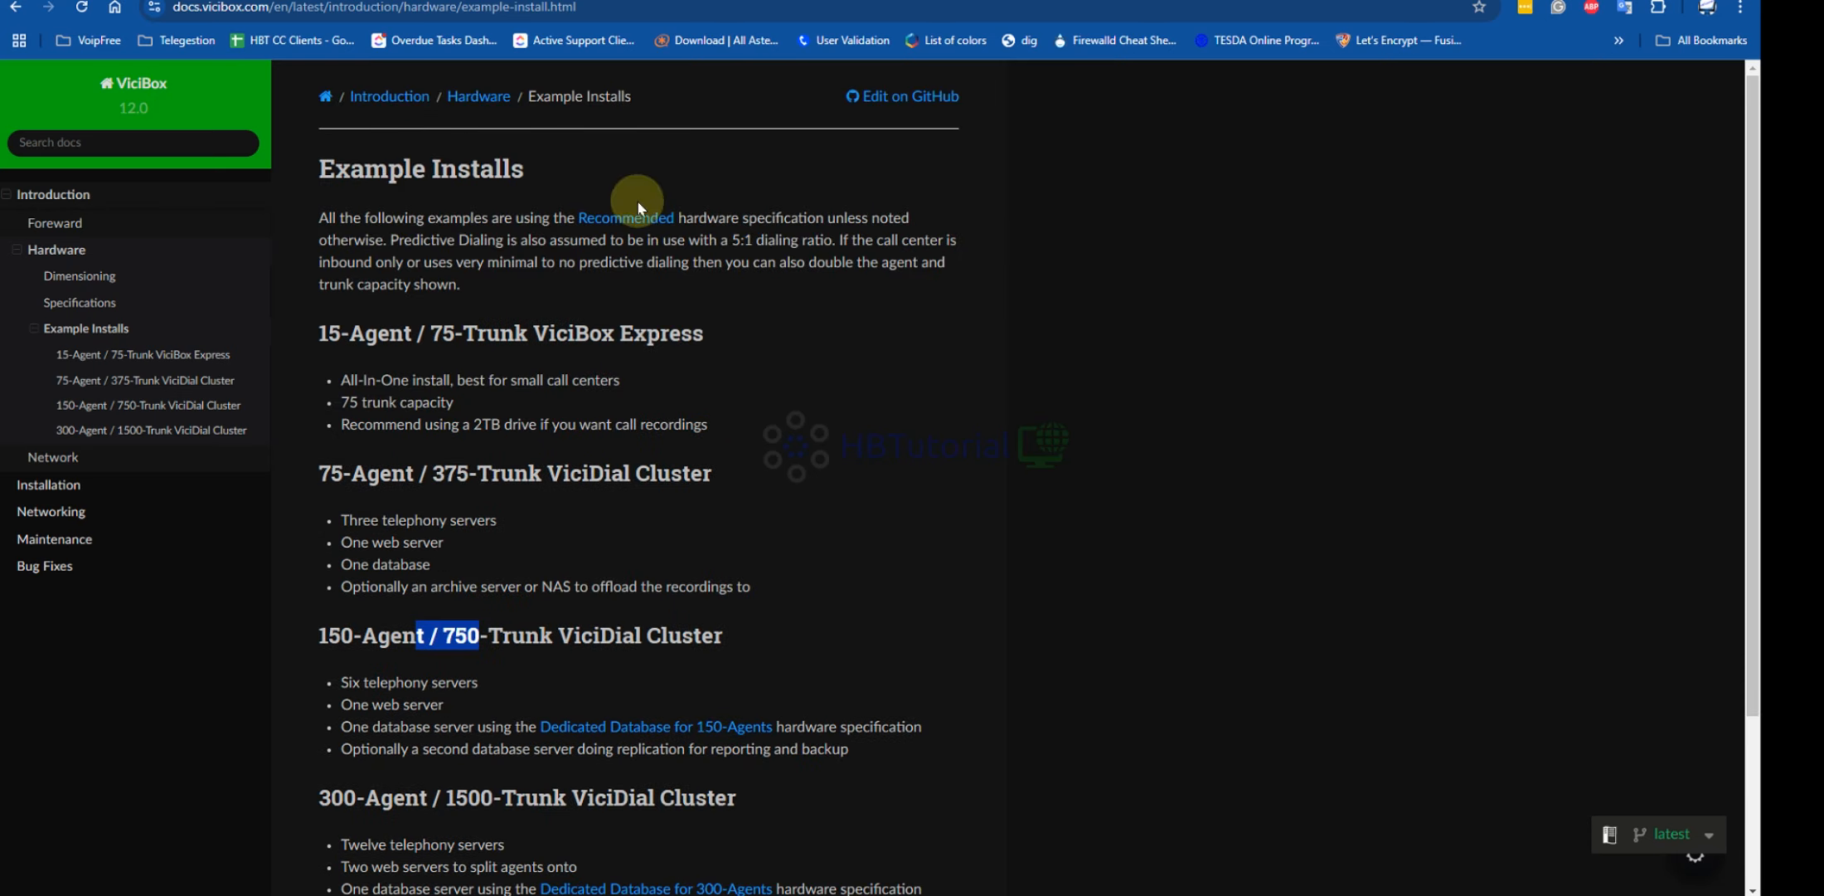
pyautogui.scroll(-3, 854, 408)
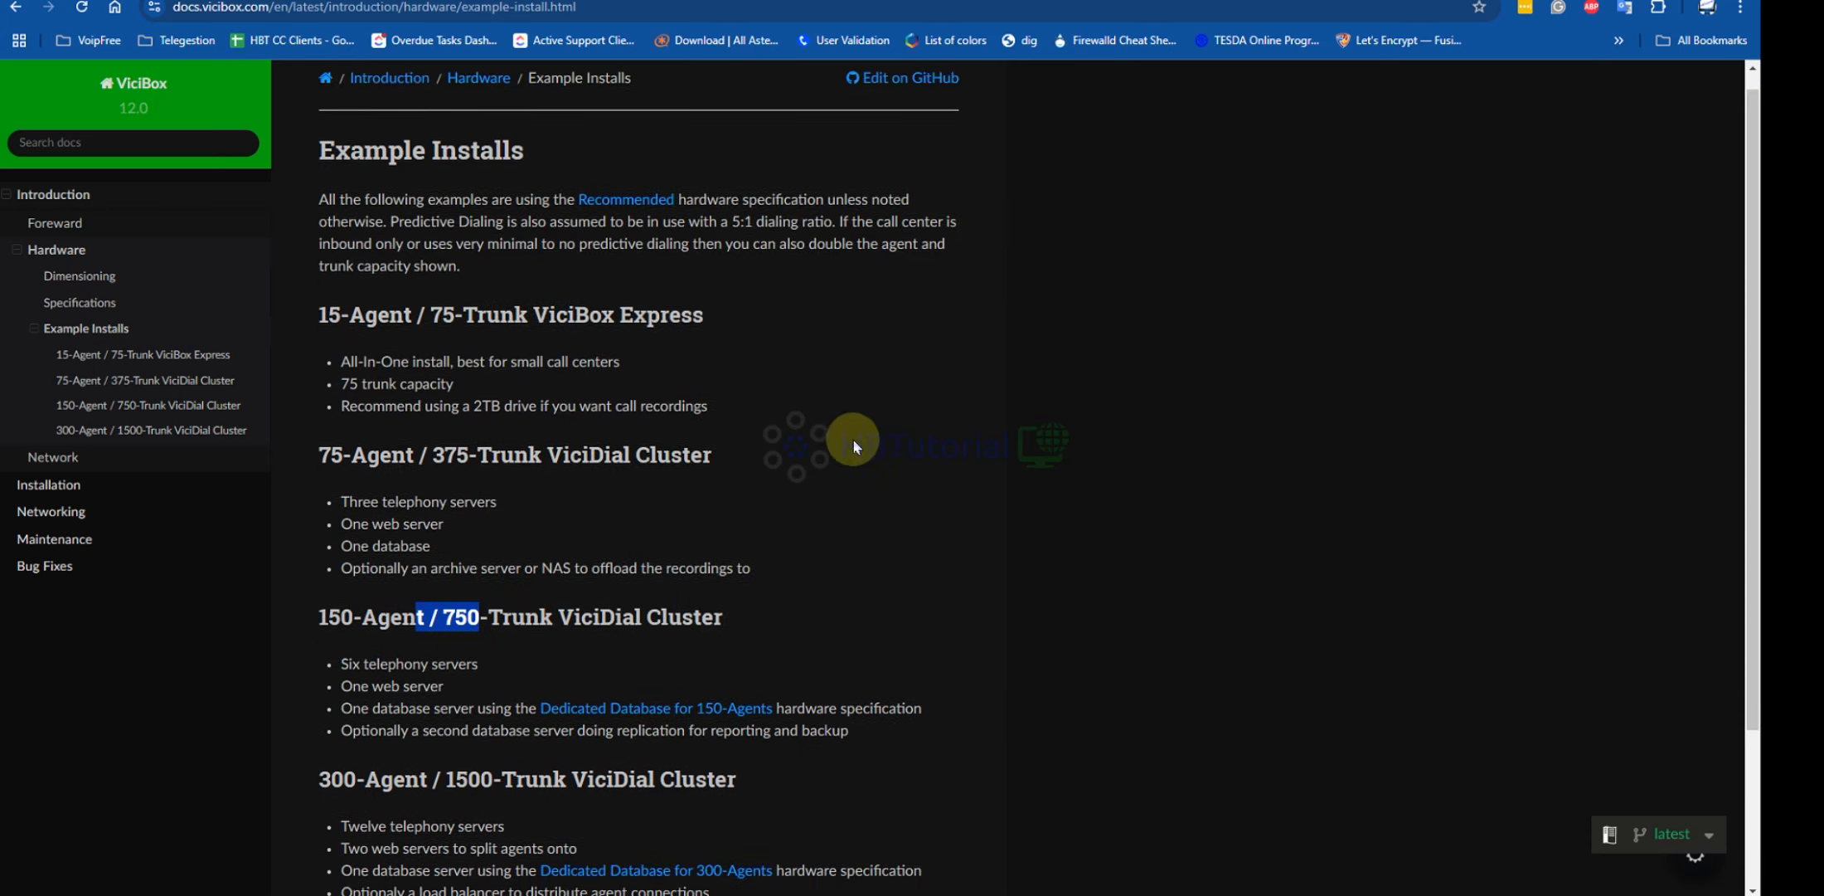
pyautogui.moveTo(1269, 888)
pyautogui.click(1422, 829)
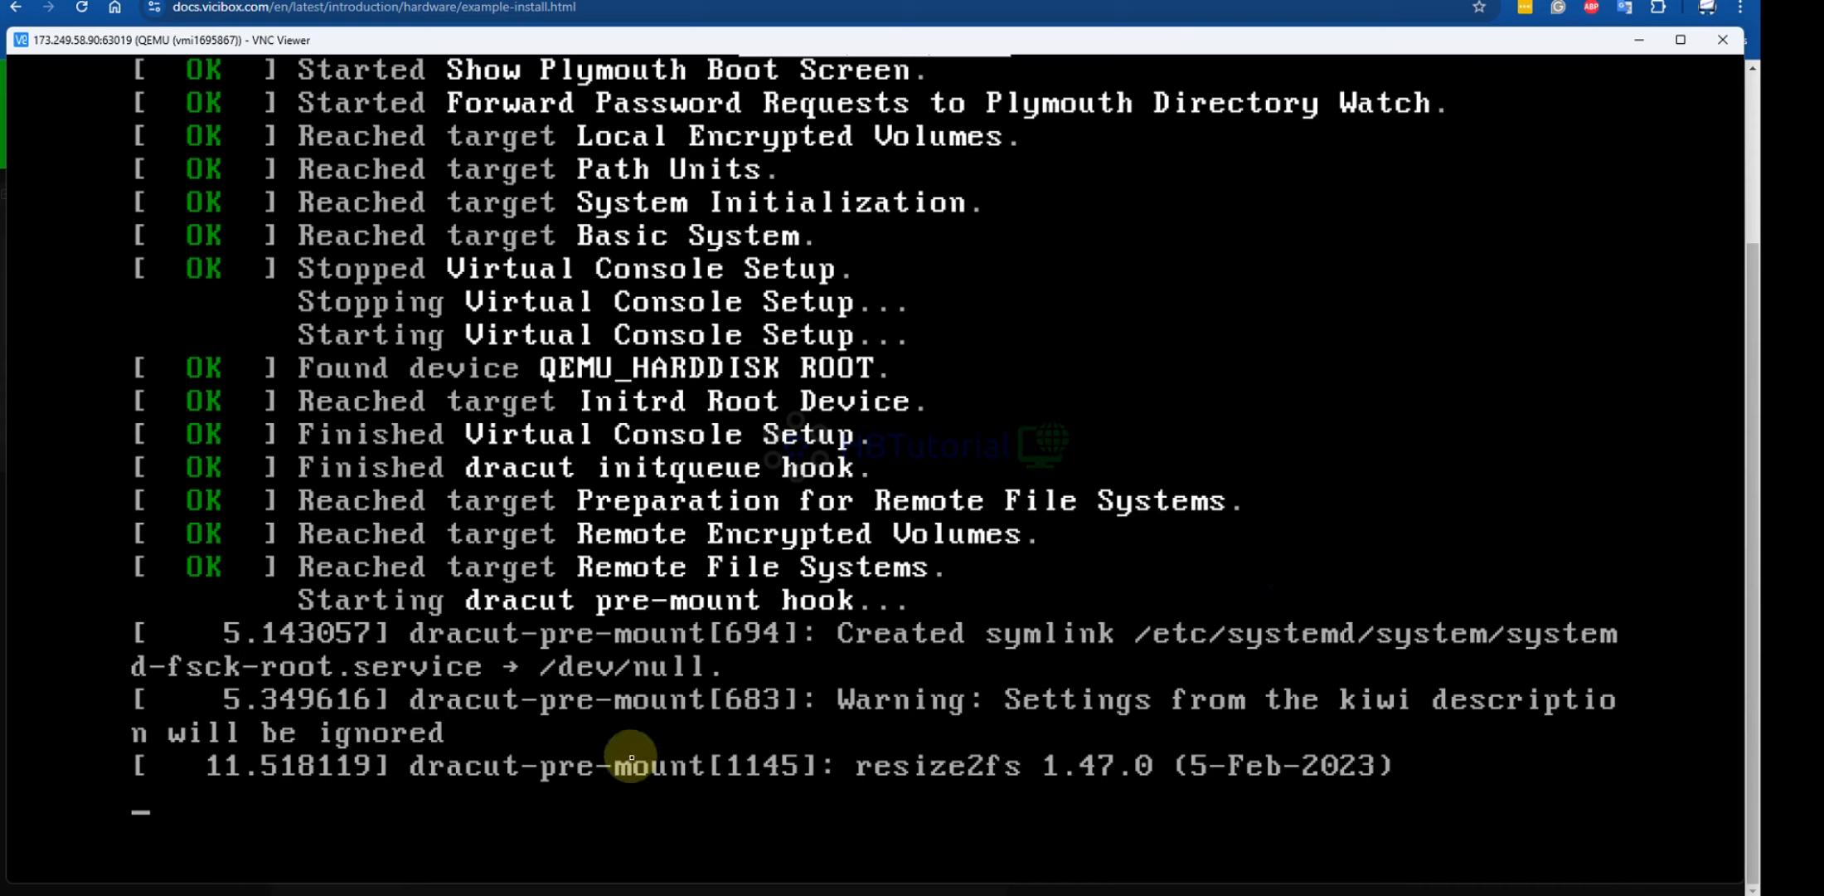
pyautogui.hotkey('alt', 'Tab')
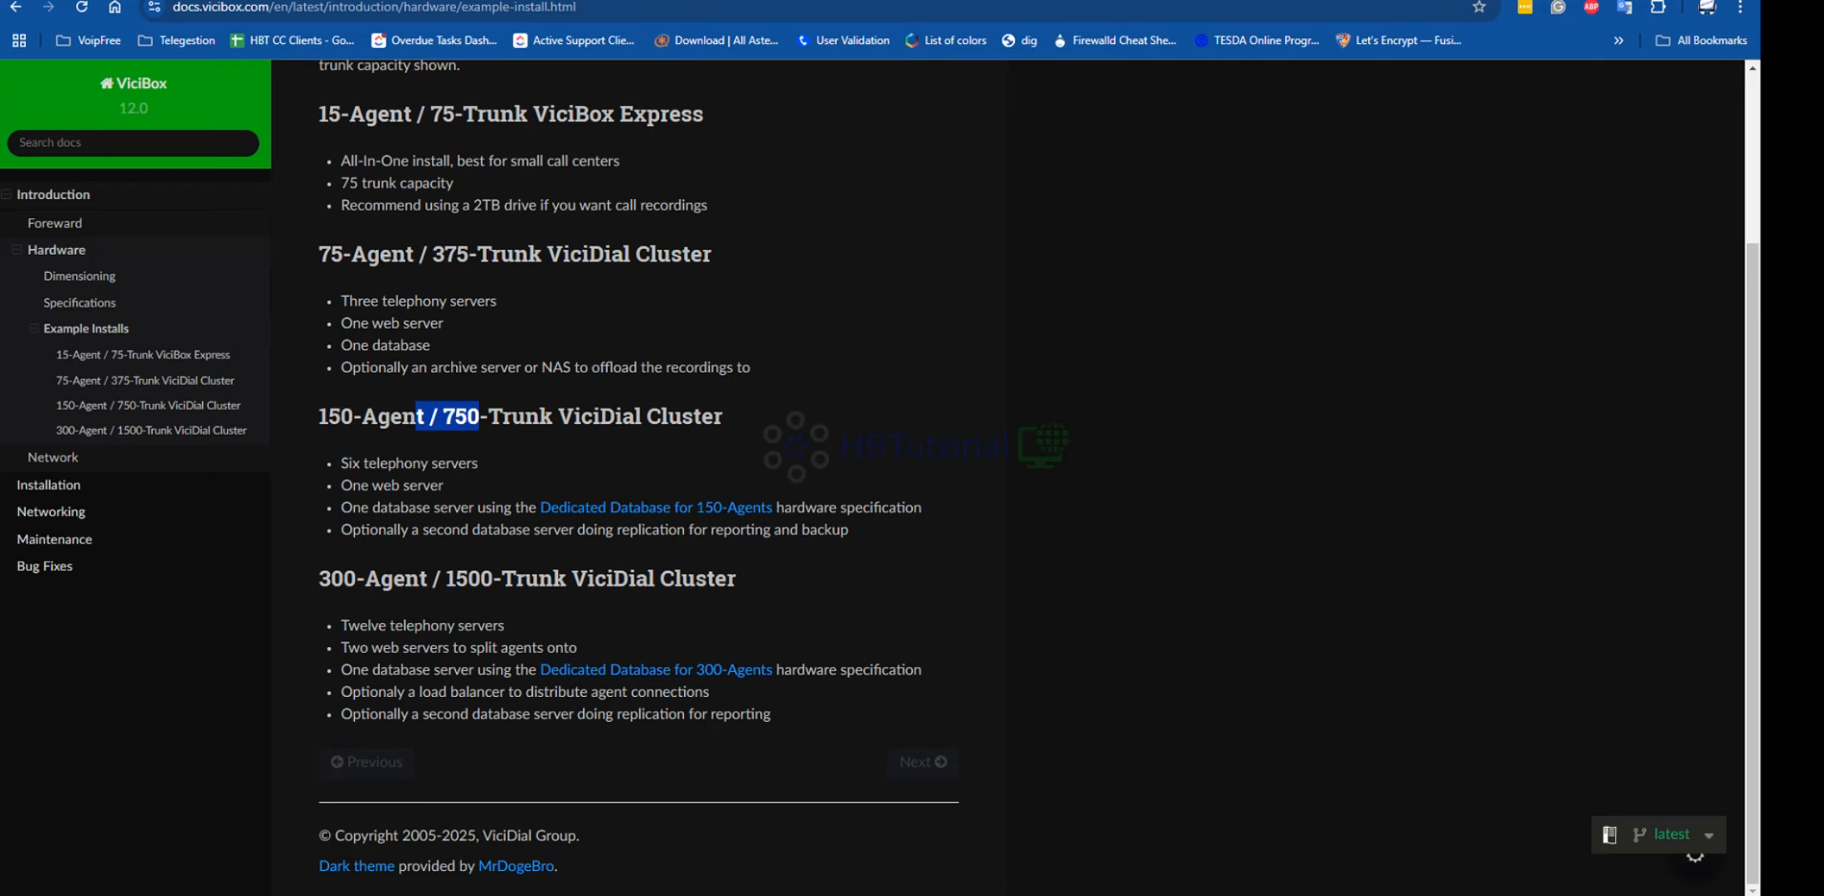
pyautogui.scroll(3, 561, 418)
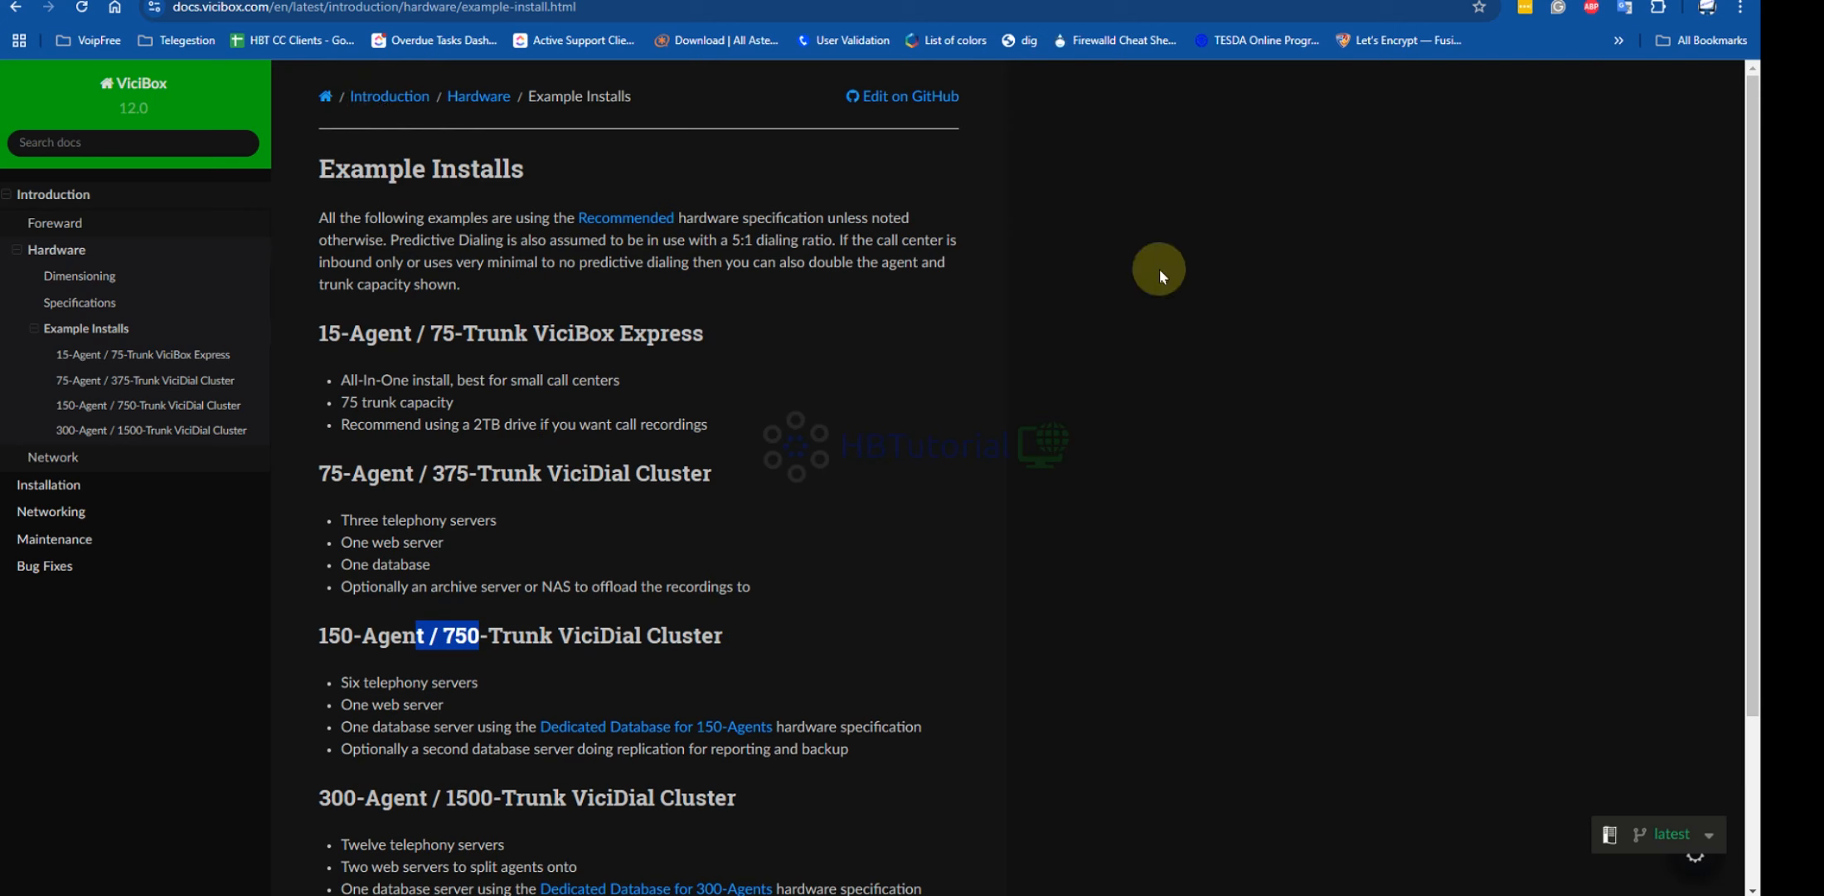
pyautogui.scroll(-3, 1369, 538)
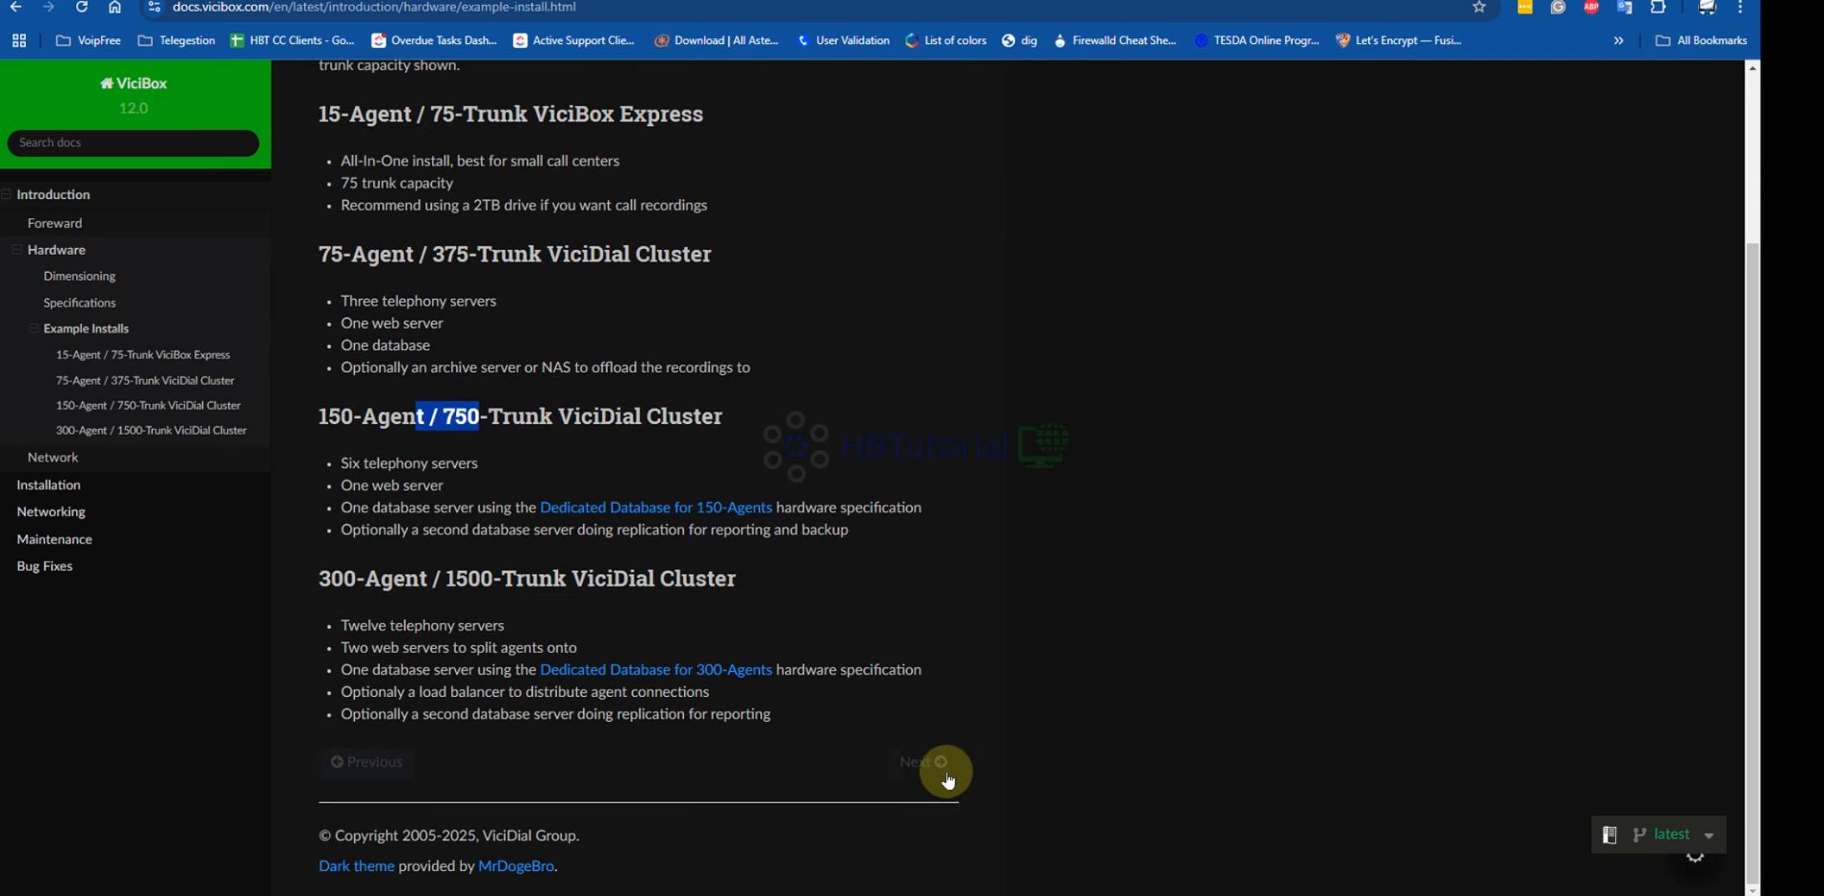
pyautogui.scroll(3, 915, 509)
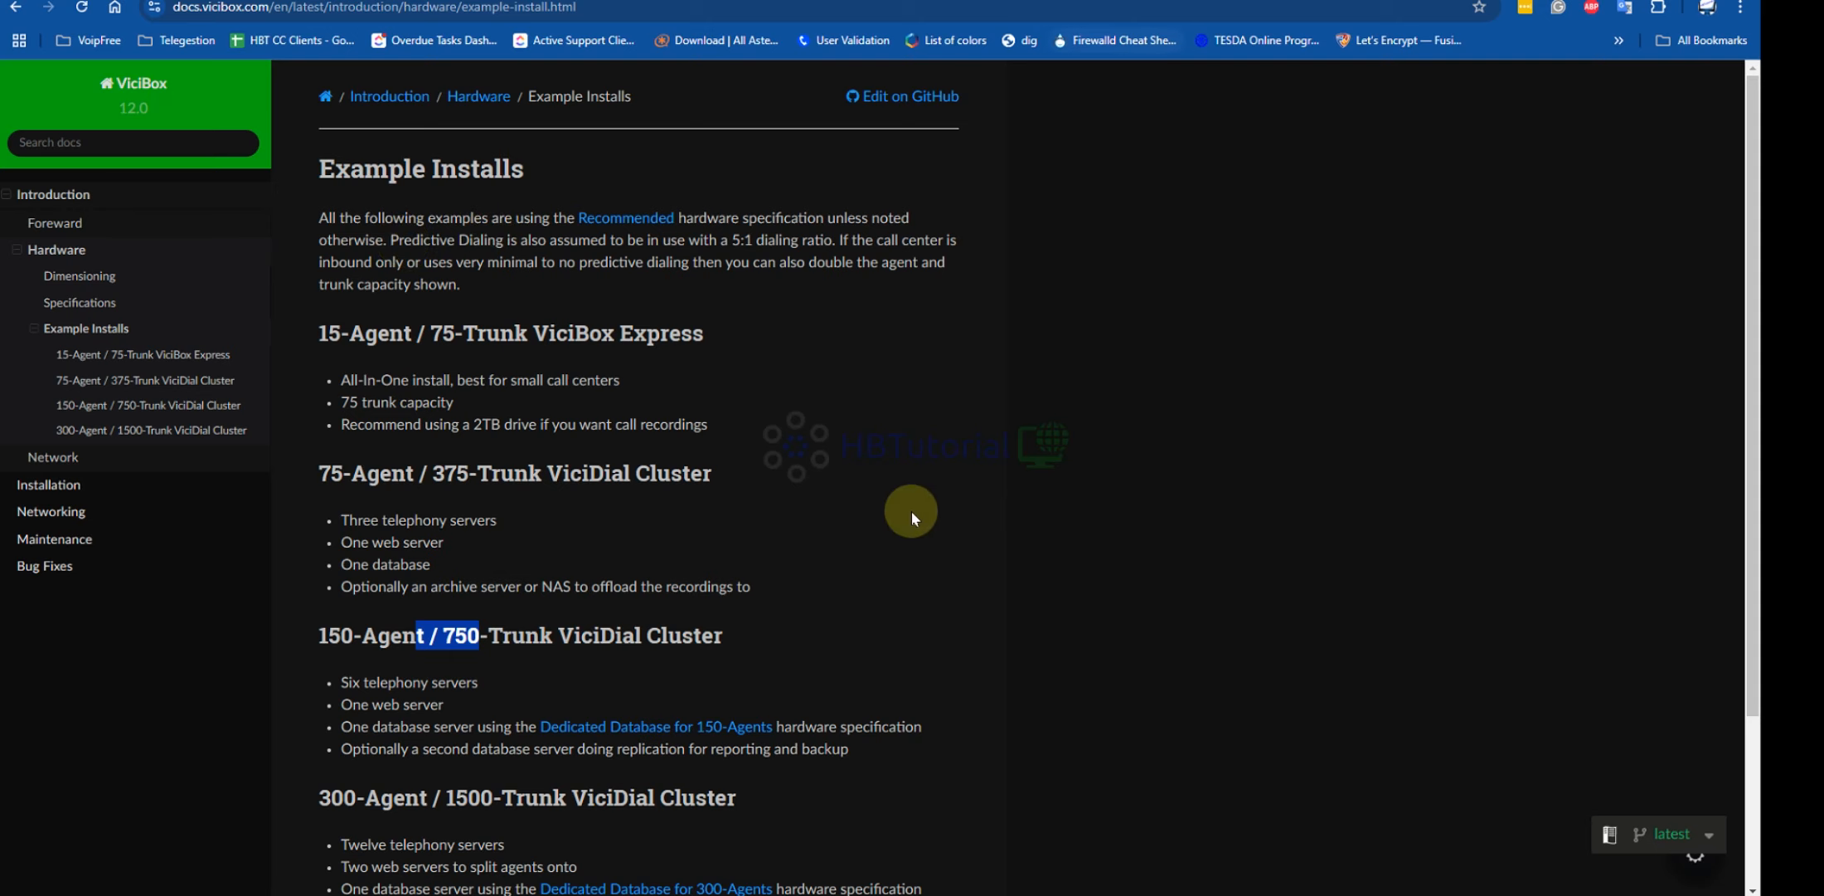
pyautogui.scroll(-2, 886, 549)
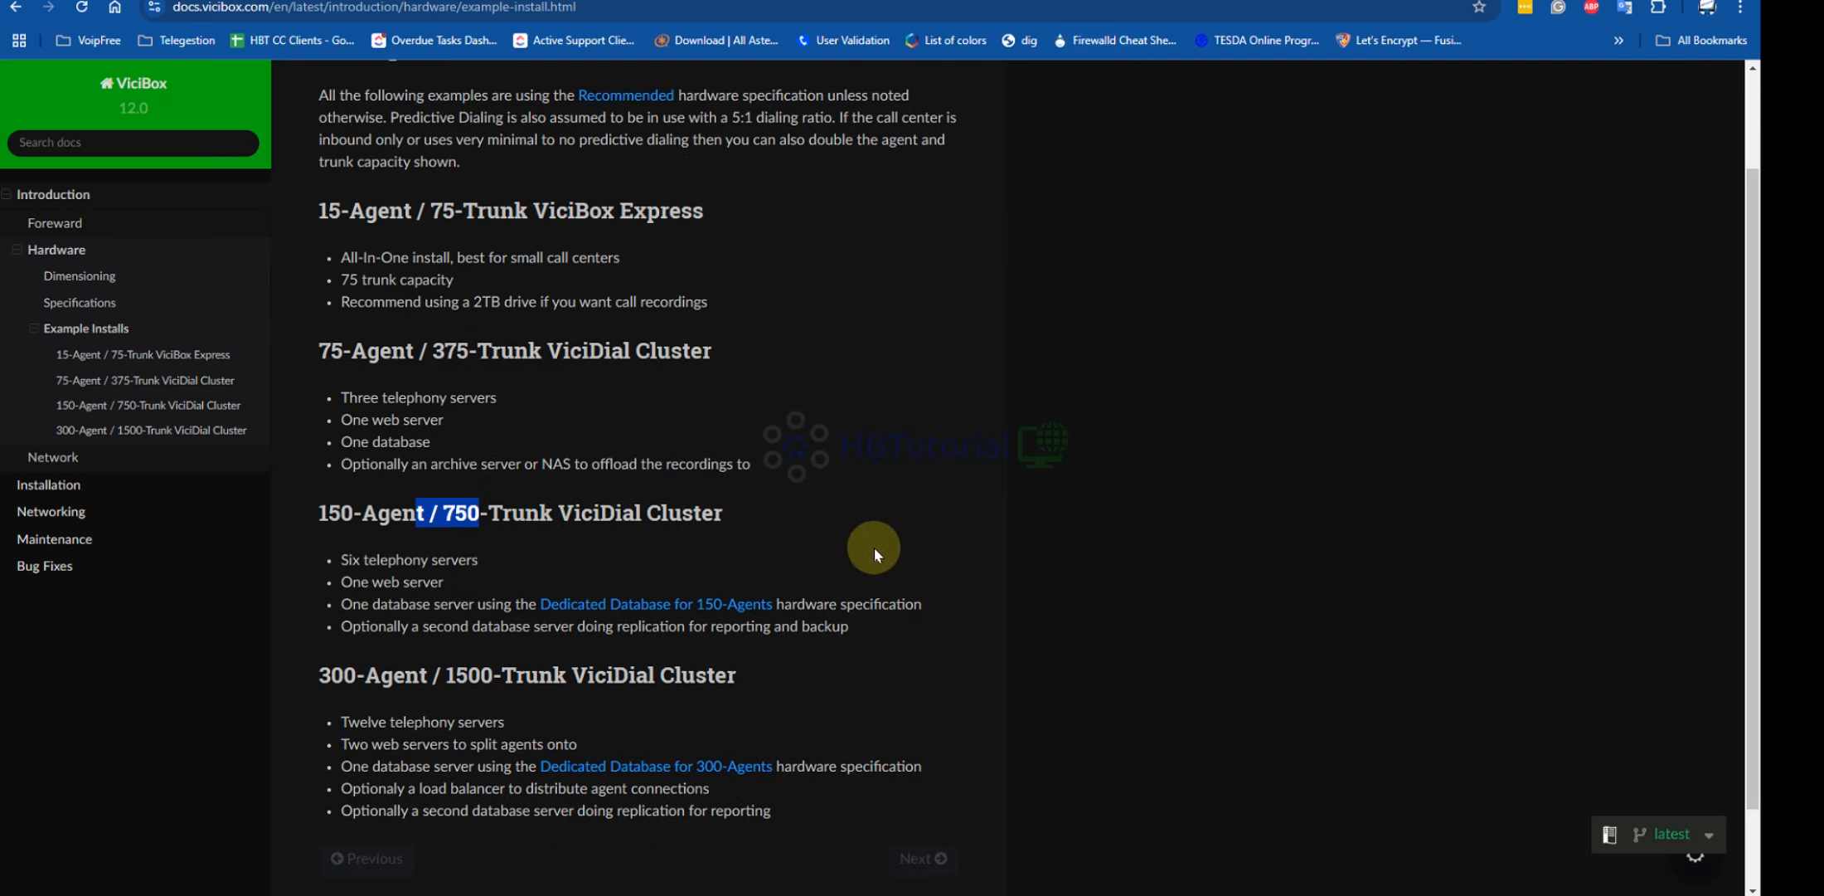
pyautogui.scroll(2, 869, 547)
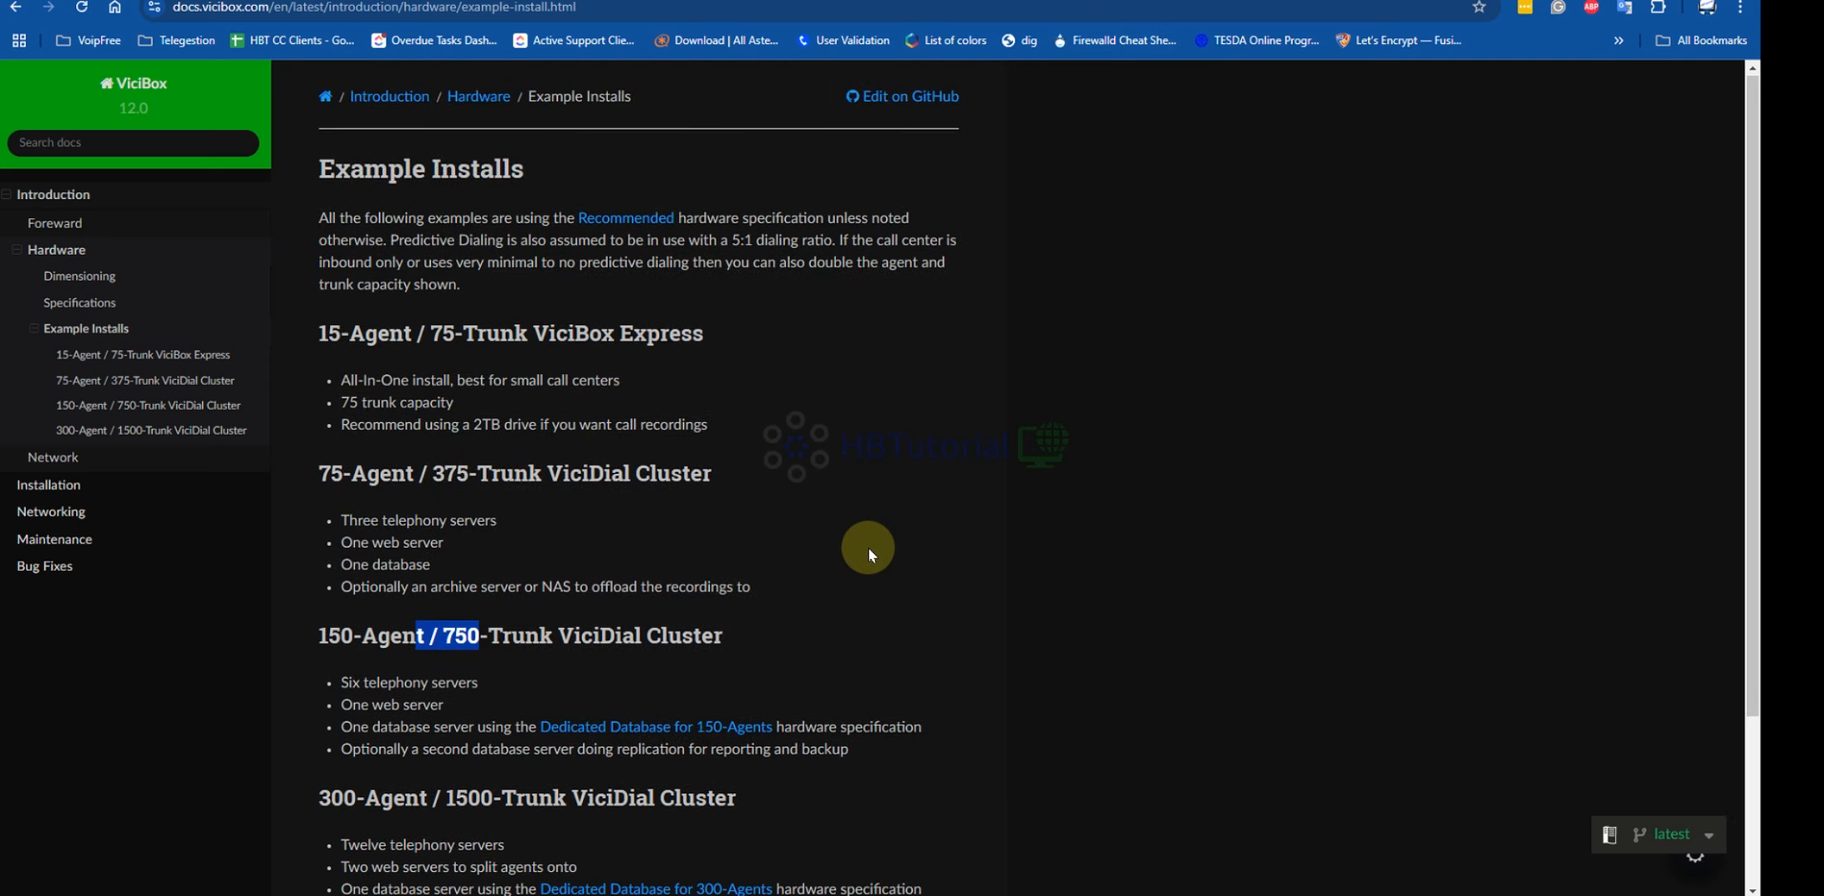
pyautogui.scroll(-2, 868, 547)
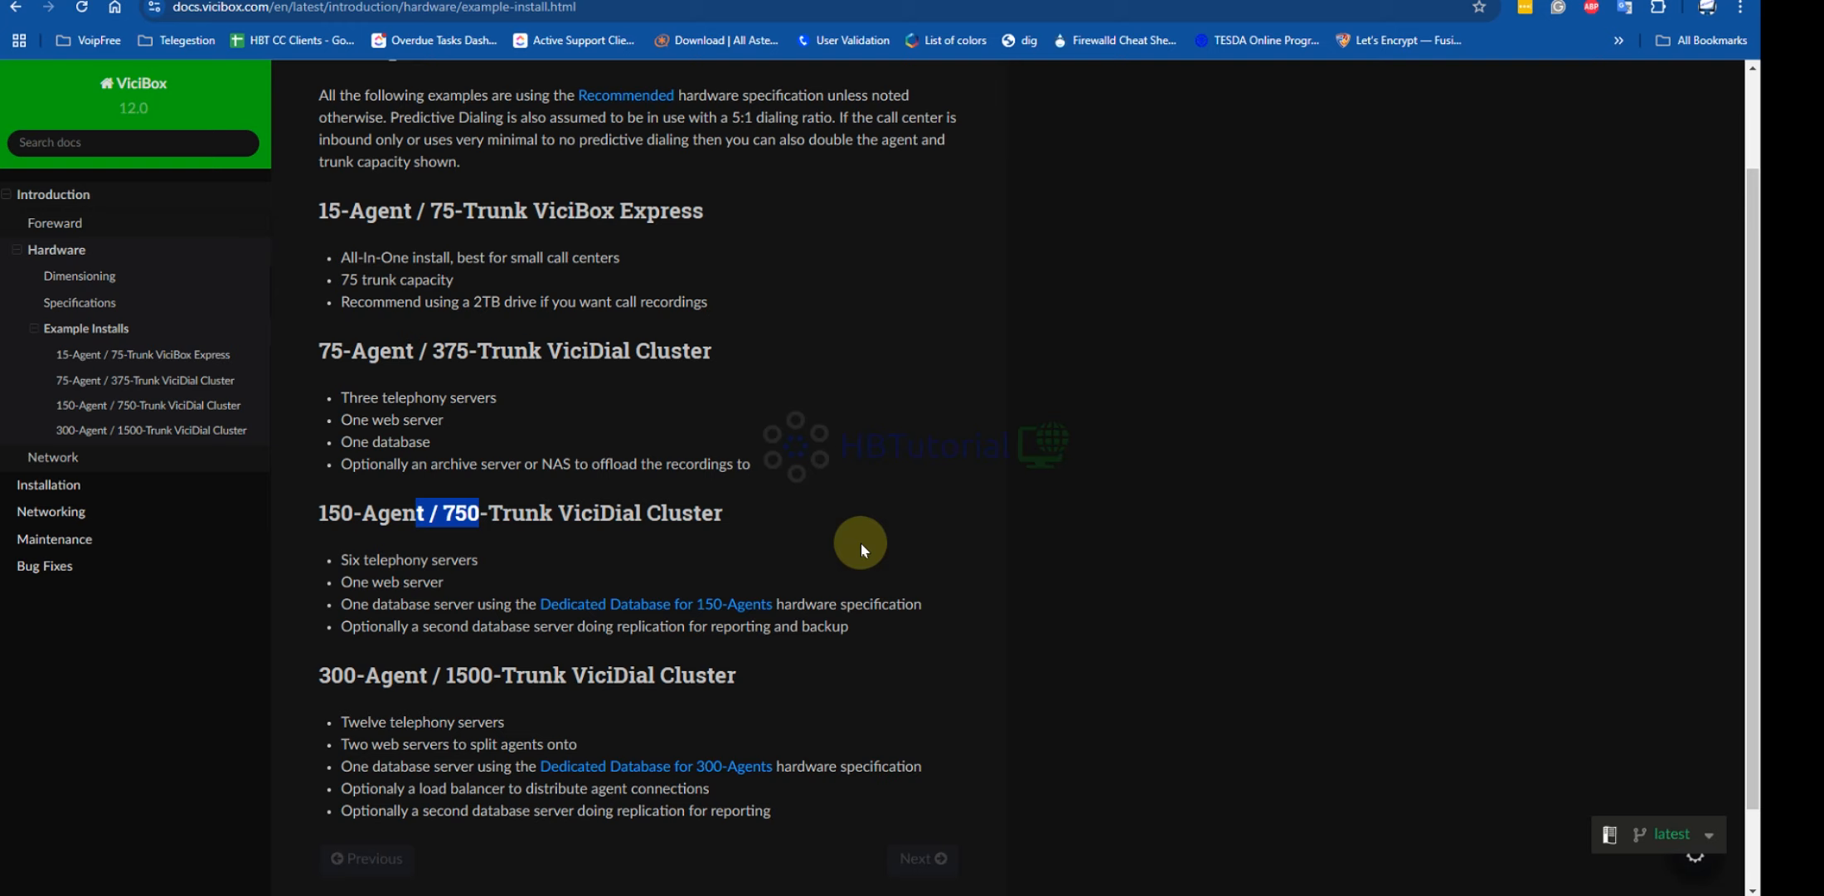
pyautogui.click(861, 543)
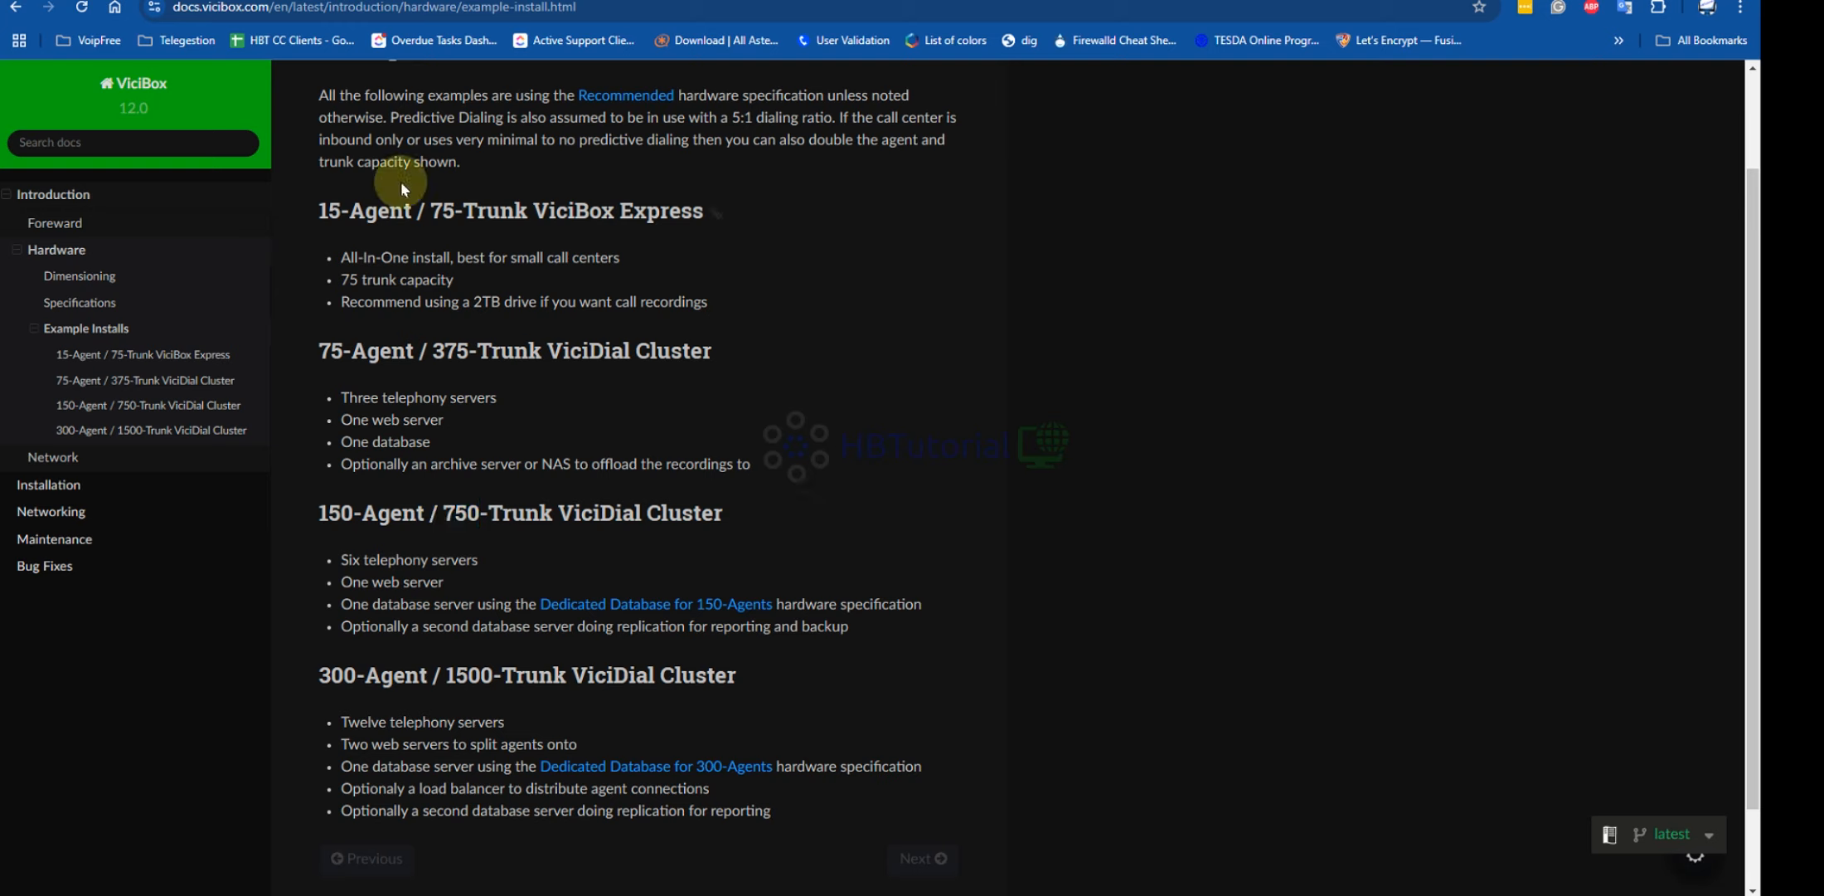
pyautogui.moveTo(321, 220); pyautogui.dragTo(735, 308)
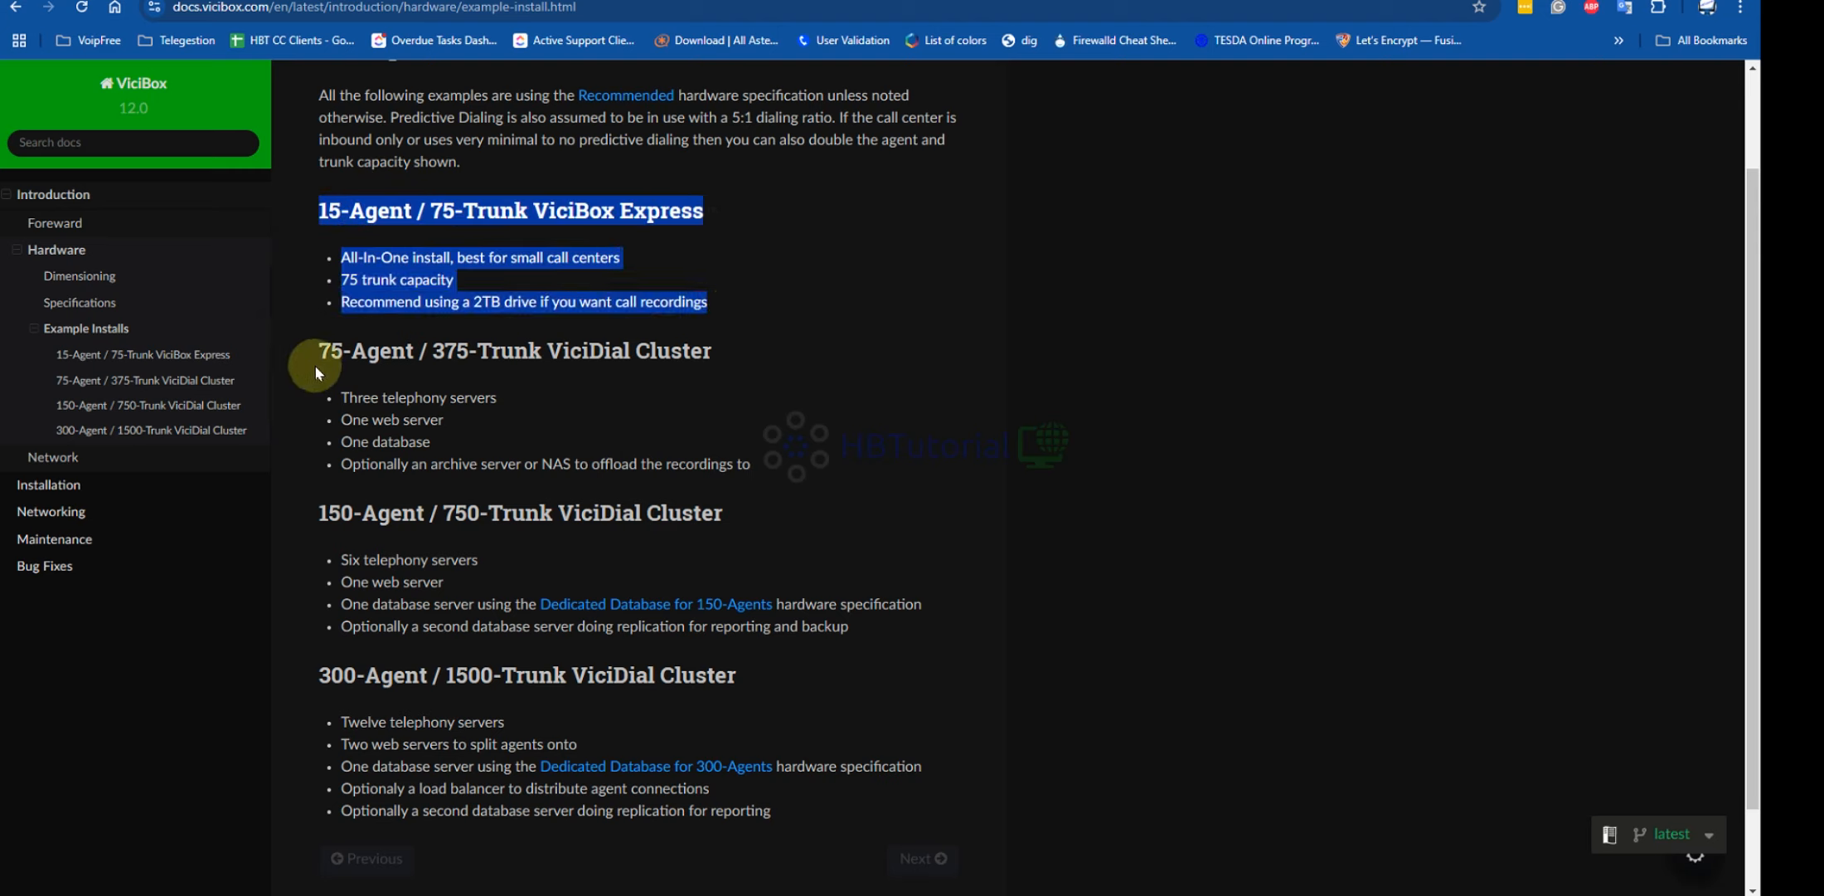
pyautogui.moveTo(315, 365); pyautogui.dragTo(803, 464)
pyautogui.moveTo(274, 523); pyautogui.dragTo(875, 612)
pyautogui.moveTo(331, 678); pyautogui.dragTo(850, 707)
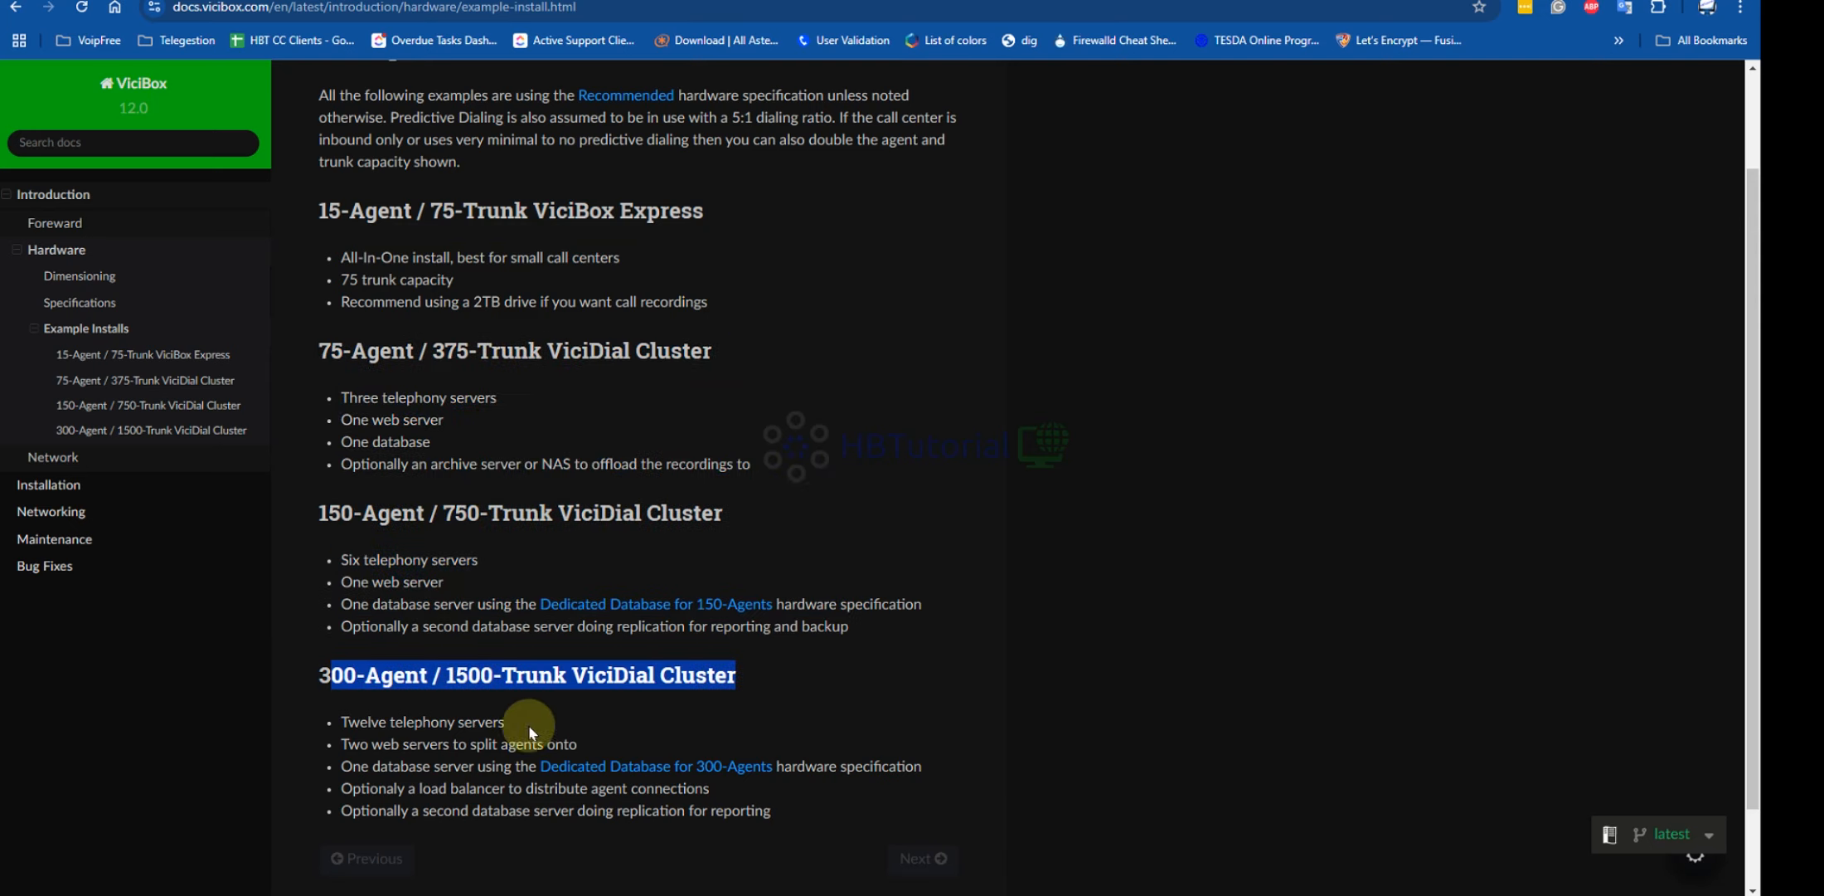
pyautogui.moveTo(221, 687); pyautogui.dragTo(900, 680)
pyautogui.click(1095, 404)
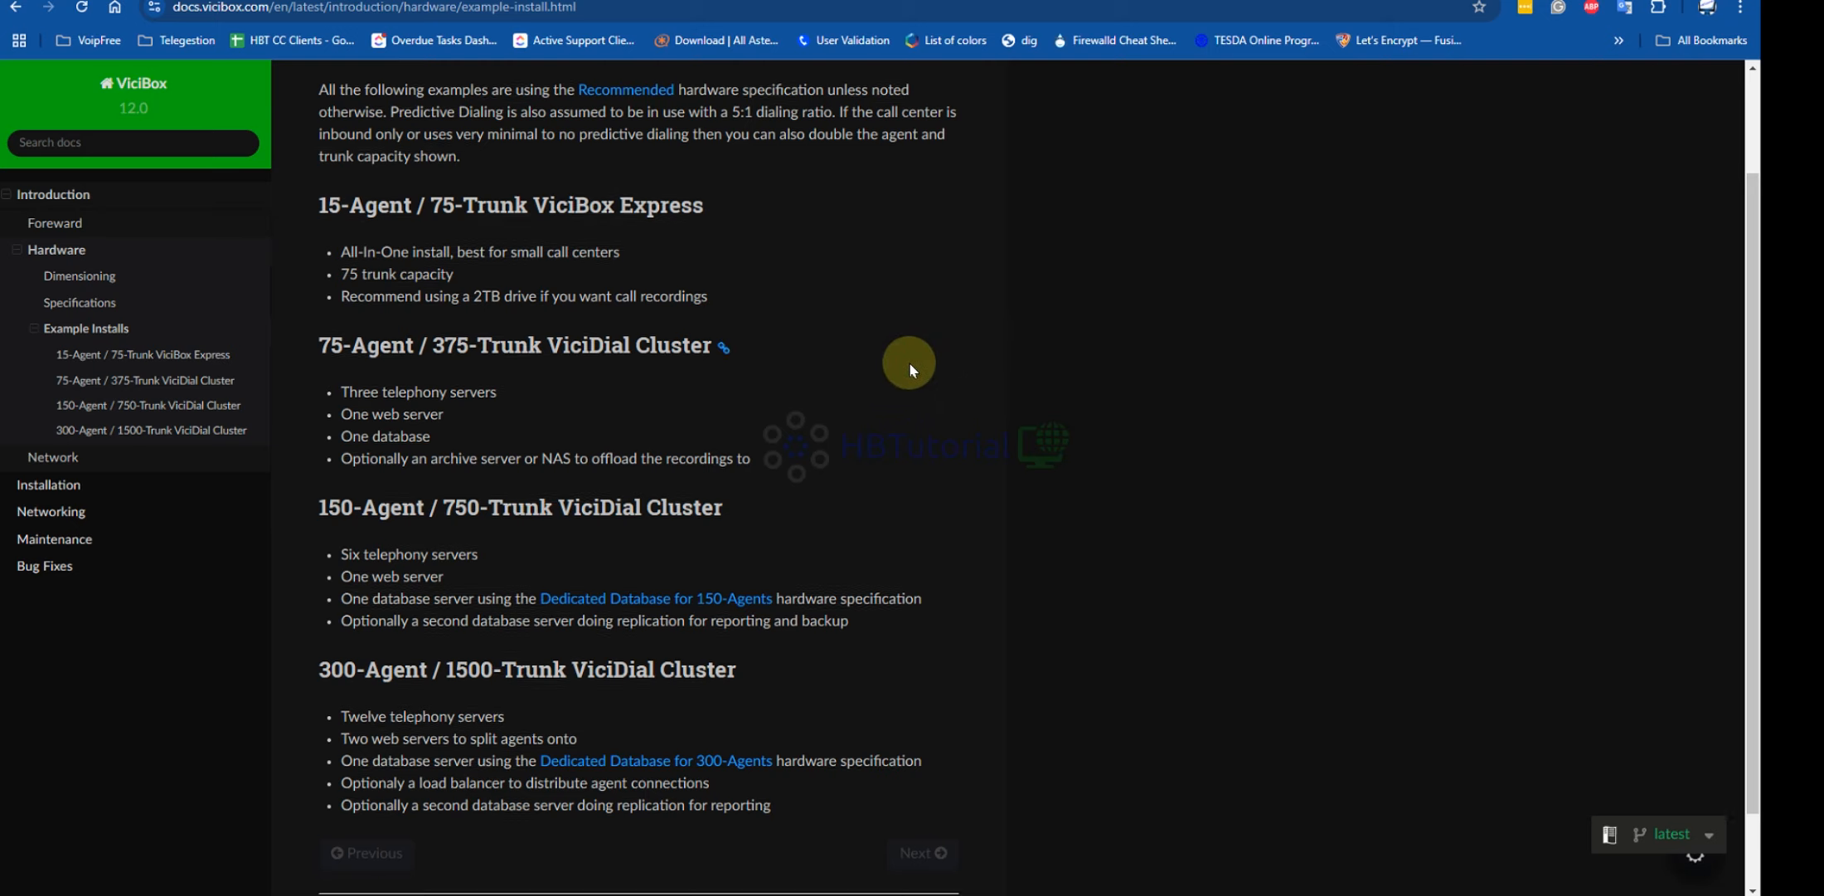
pyautogui.scroll(-2, 909, 362)
pyautogui.moveTo(347, 621); pyautogui.dragTo(881, 755)
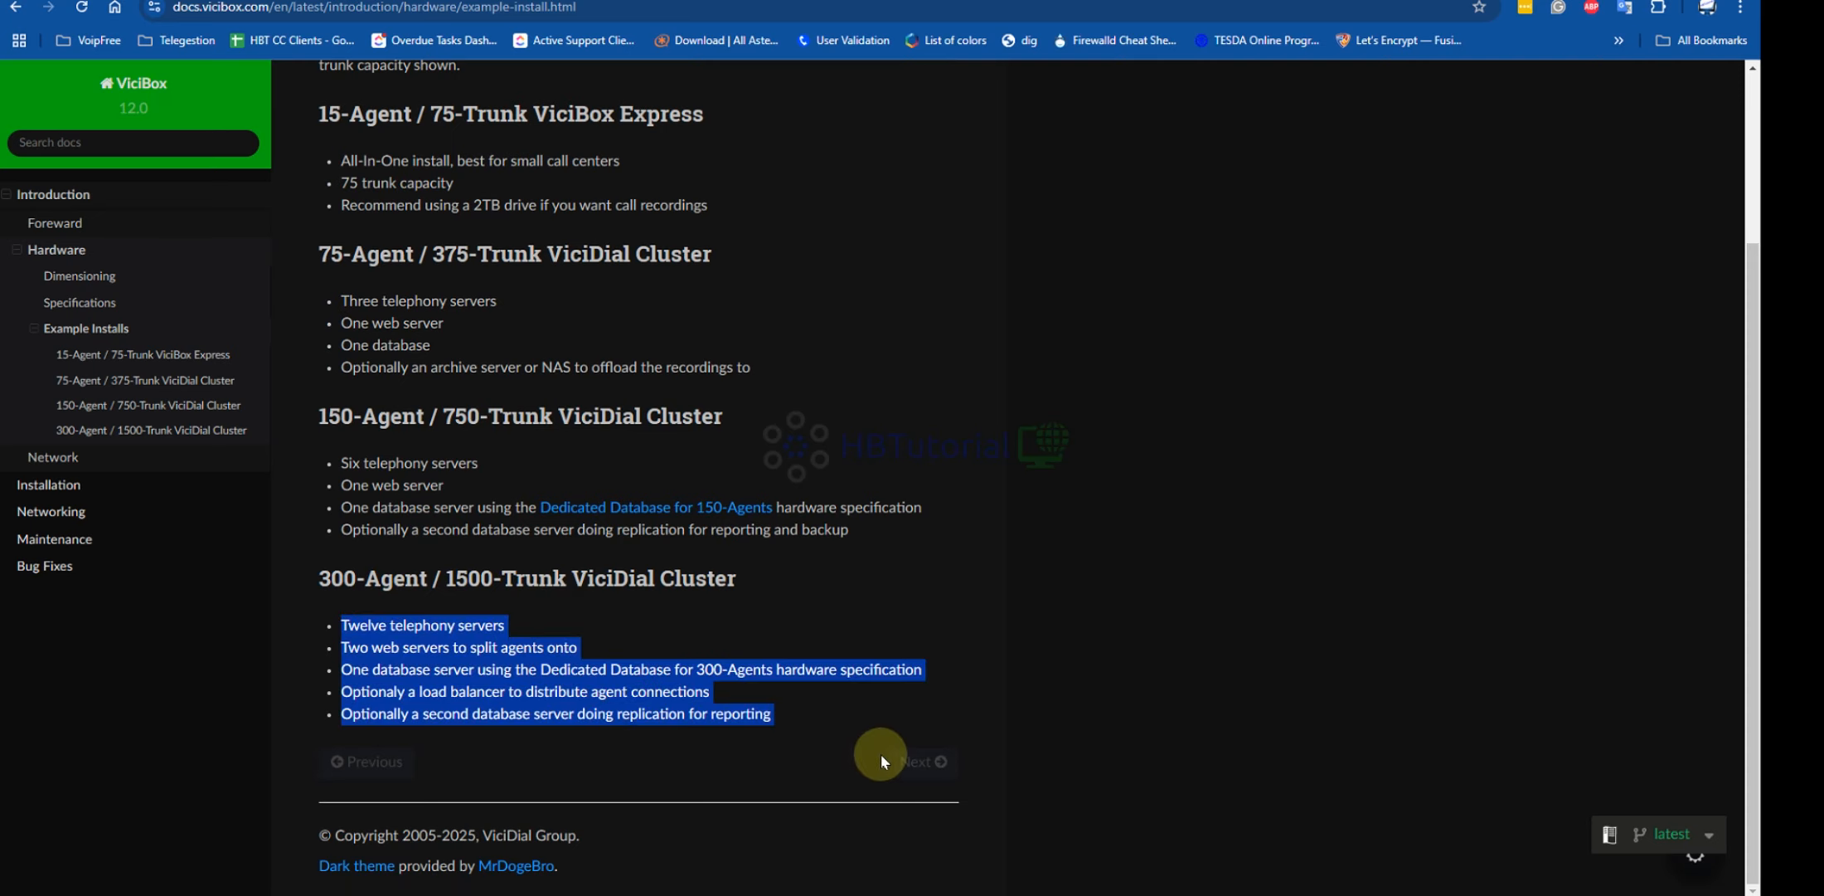
pyautogui.click(826, 620)
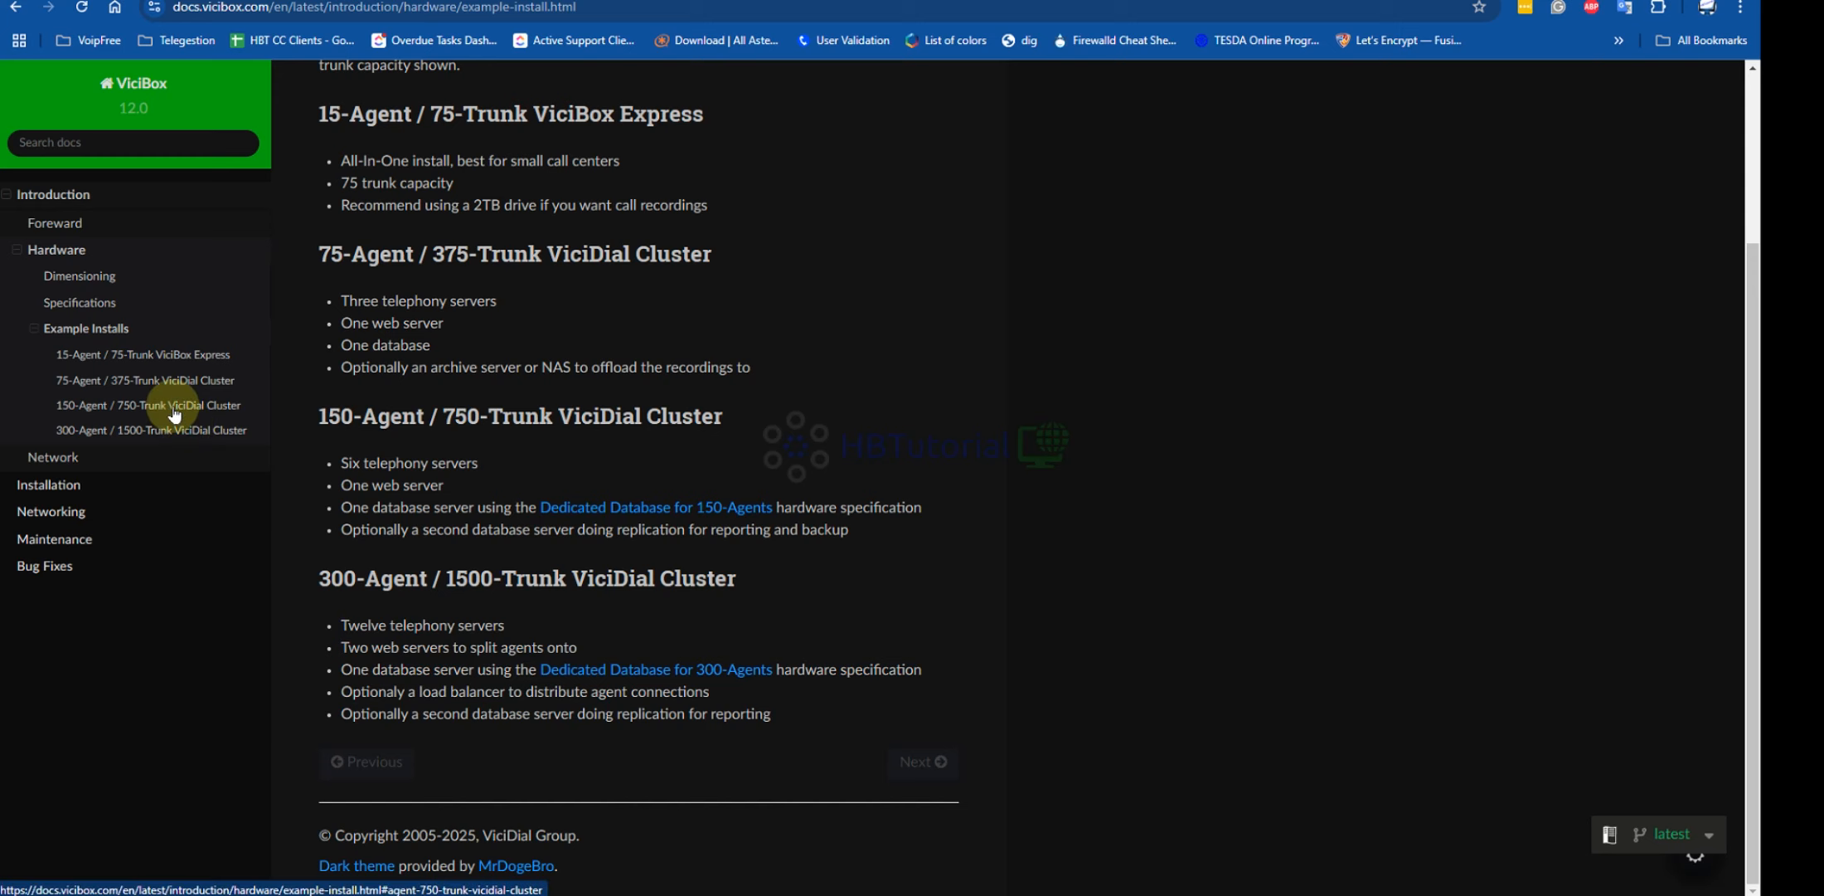
pyautogui.scroll(2, 818, 361)
pyautogui.scroll(3, 818, 362)
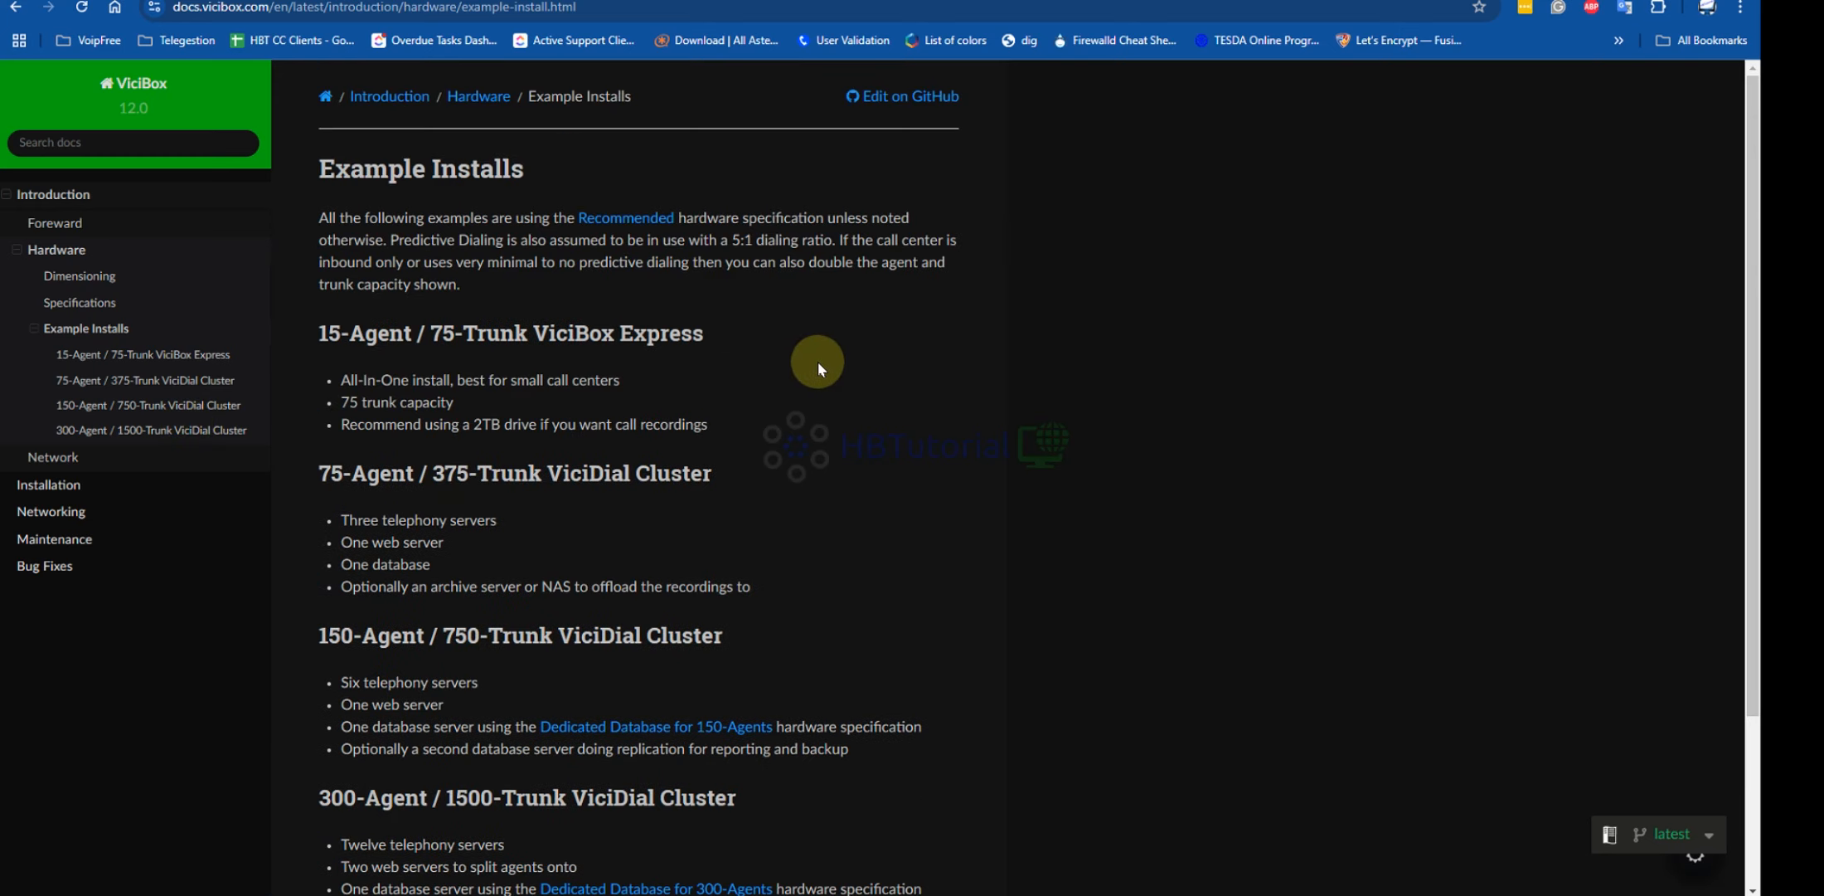
pyautogui.scroll(-3, 816, 363)
pyautogui.scroll(3, 817, 364)
pyautogui.scroll(-3, 797, 490)
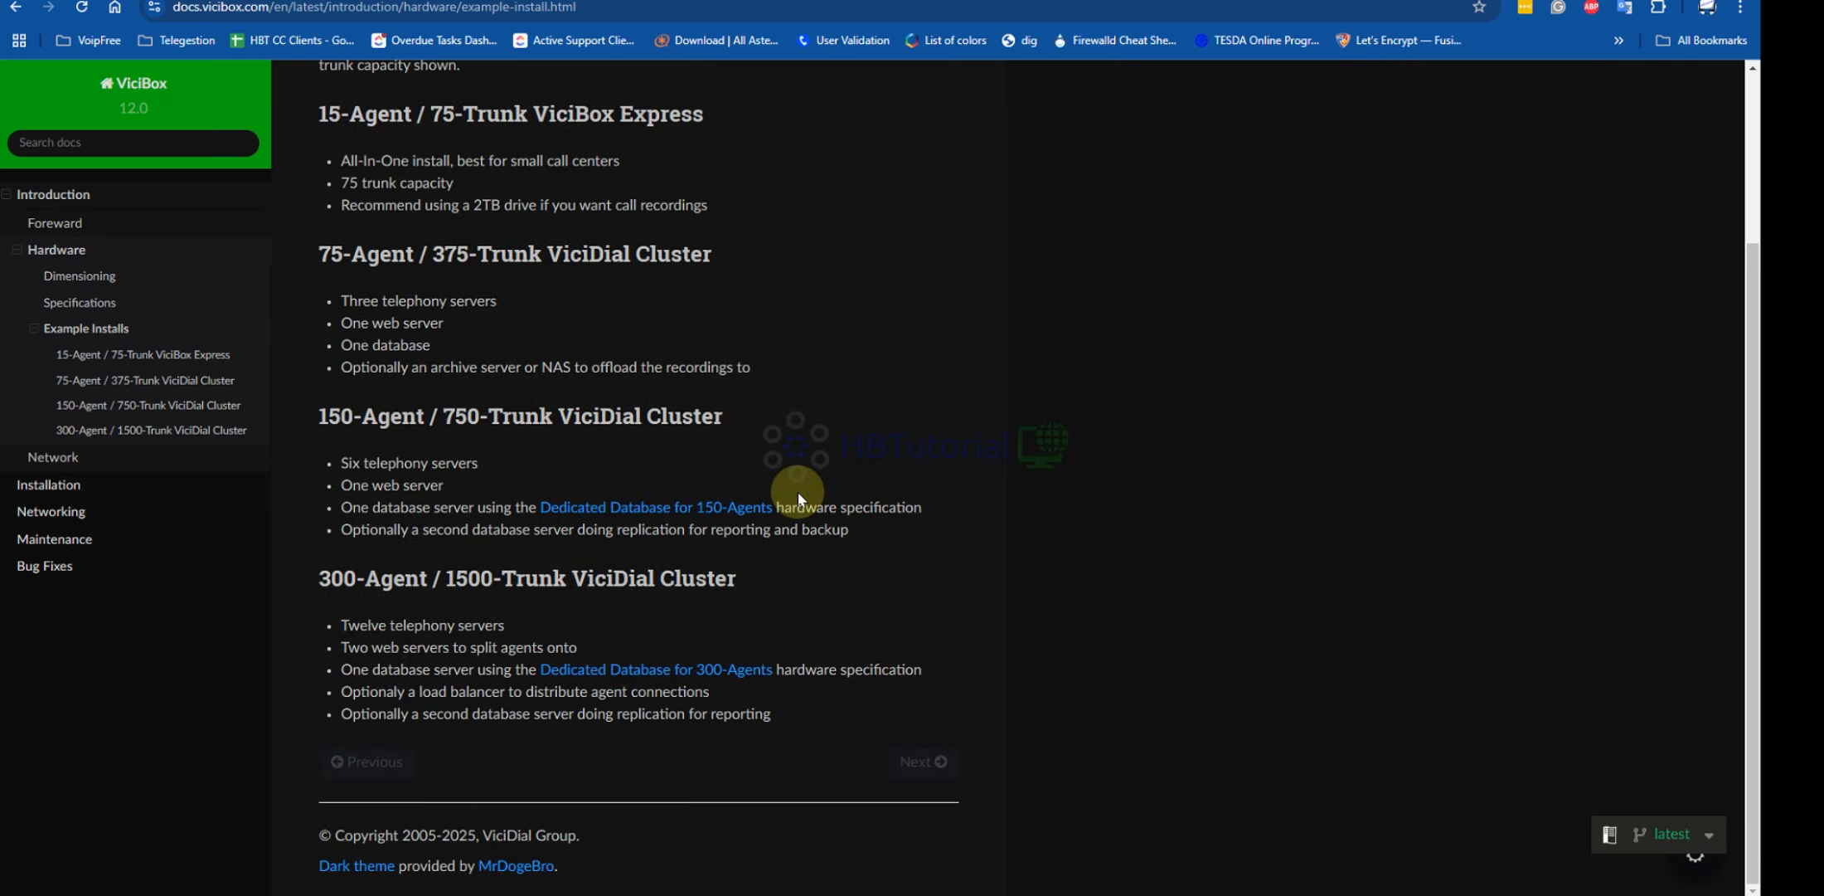
pyautogui.scroll(3, 798, 495)
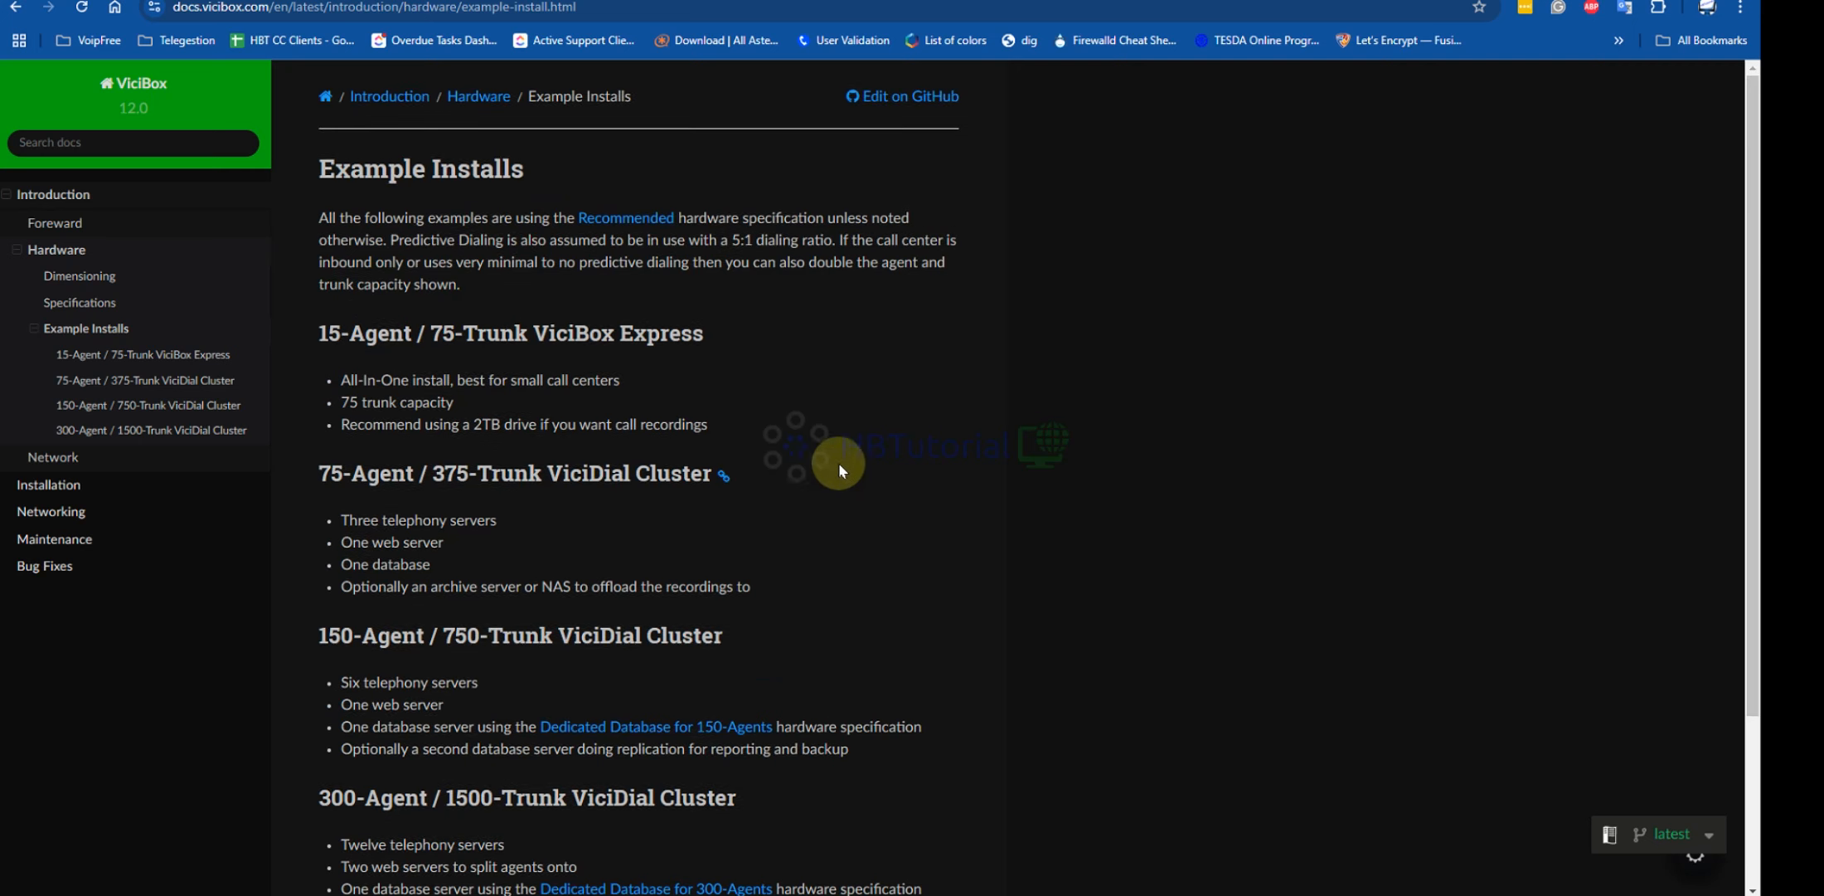
pyautogui.scroll(-3, 785, 462)
pyautogui.scroll(3, 786, 461)
pyautogui.scroll(-3, 703, 479)
pyautogui.scroll(3, 702, 480)
pyautogui.scroll(-3, 869, 399)
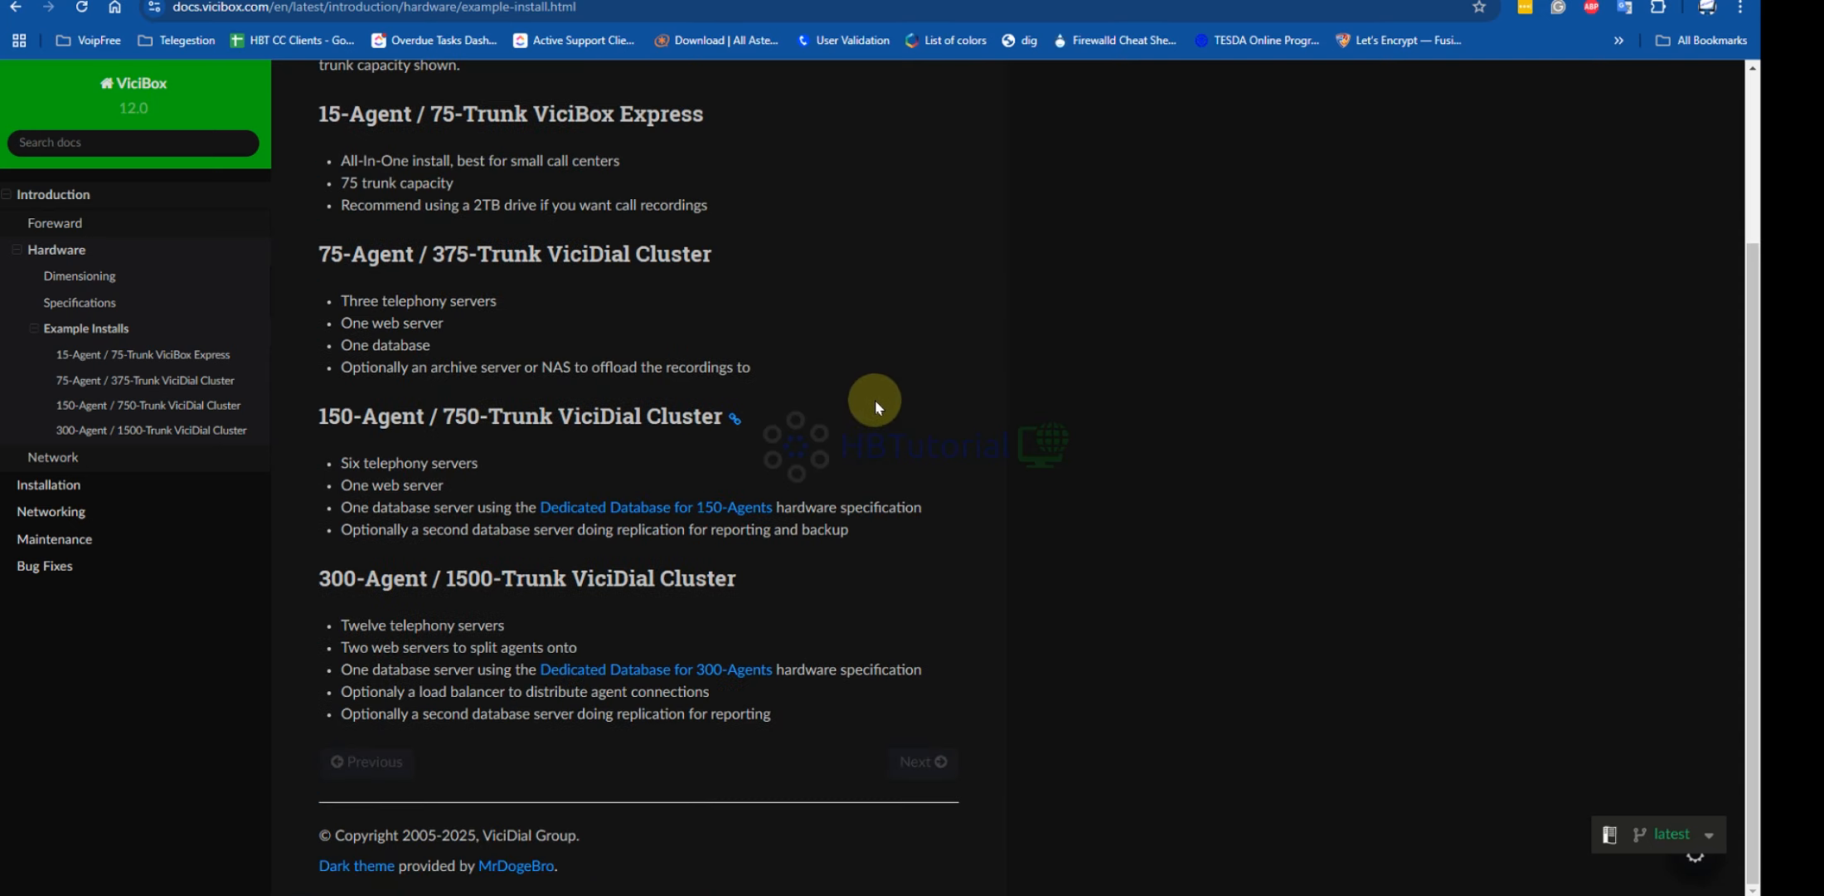
pyautogui.scroll(3, 875, 404)
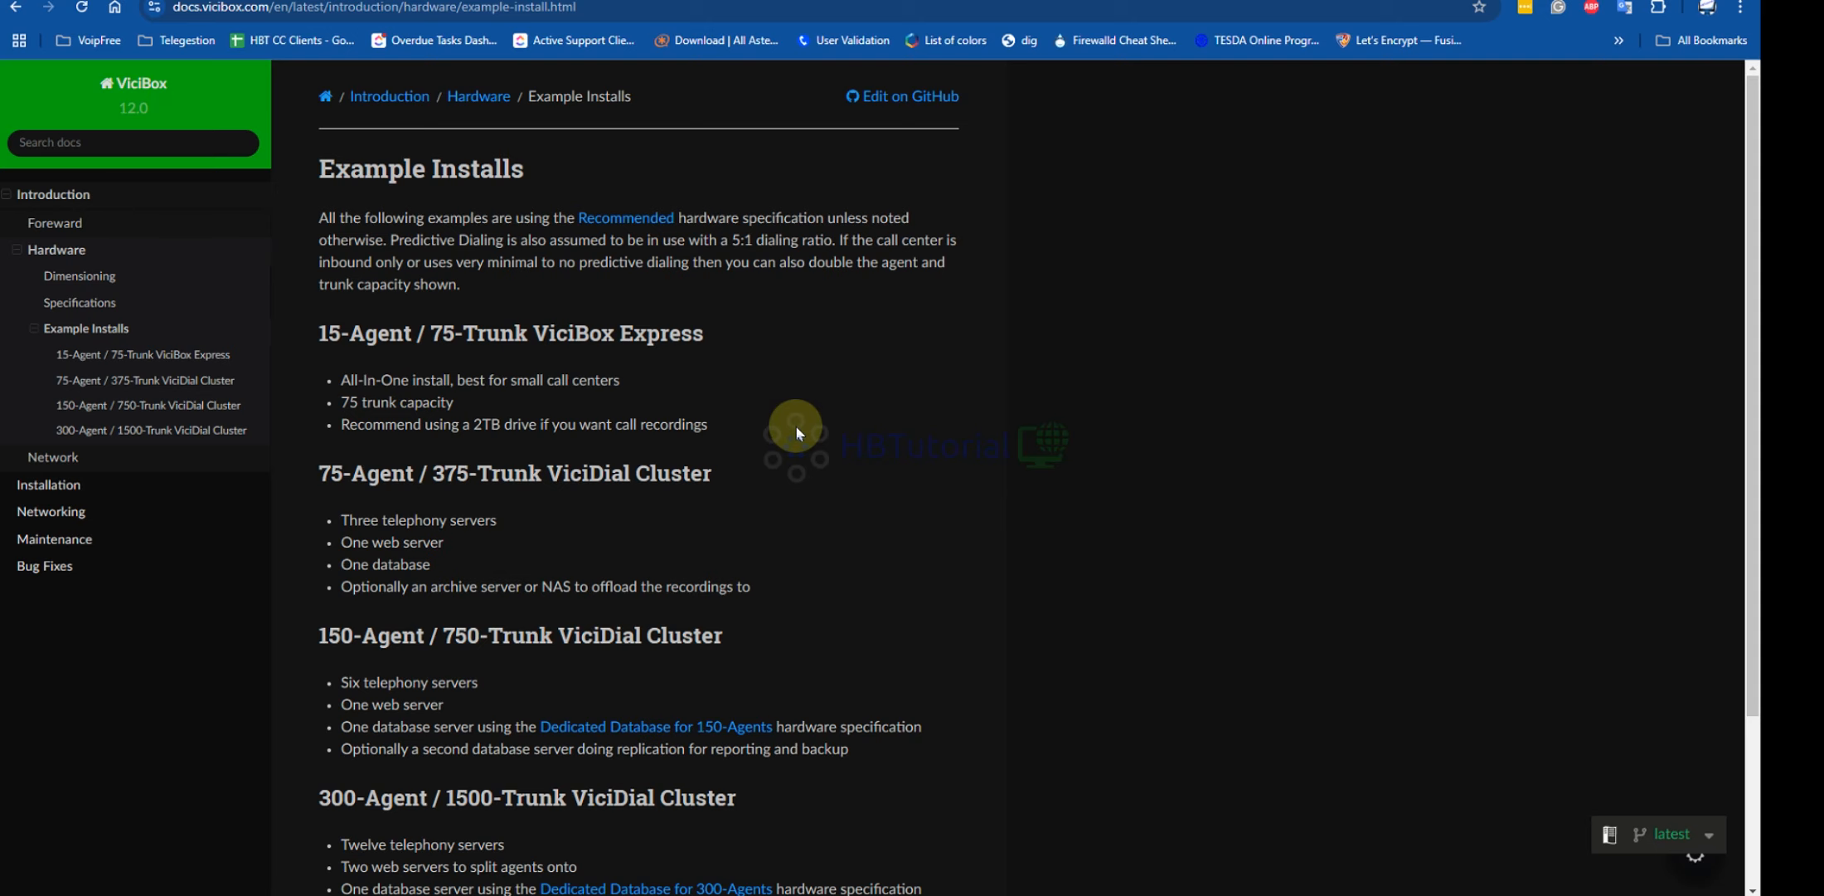
pyautogui.scroll(-3, 796, 428)
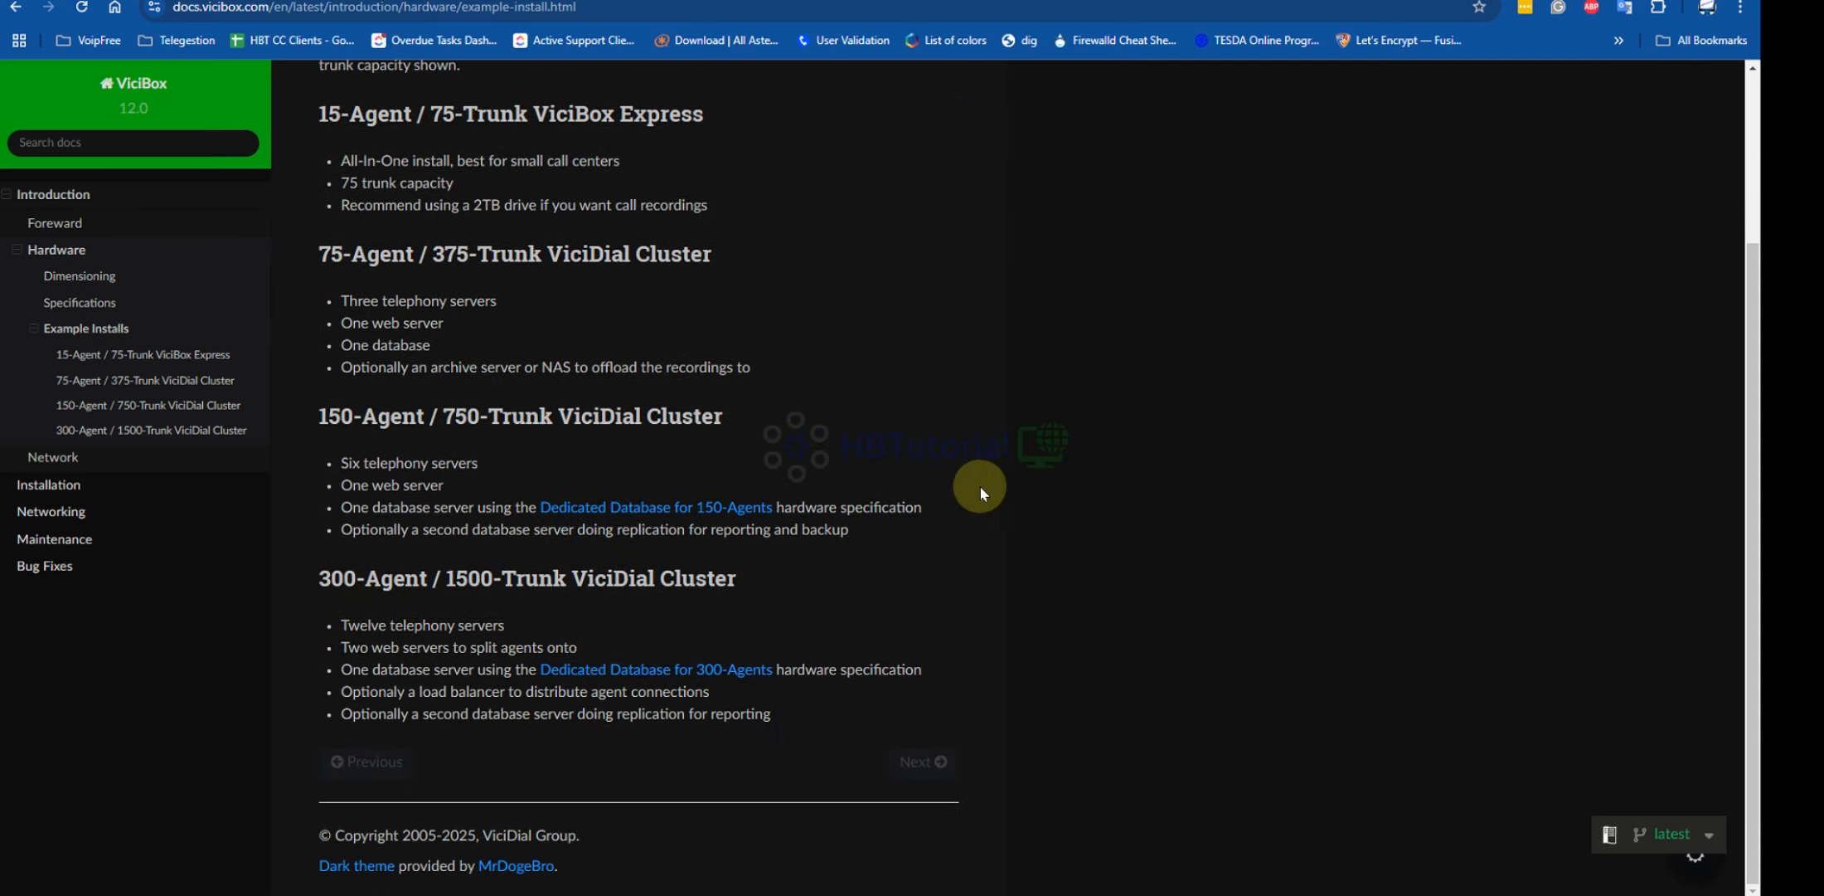
pyautogui.scroll(3, 980, 486)
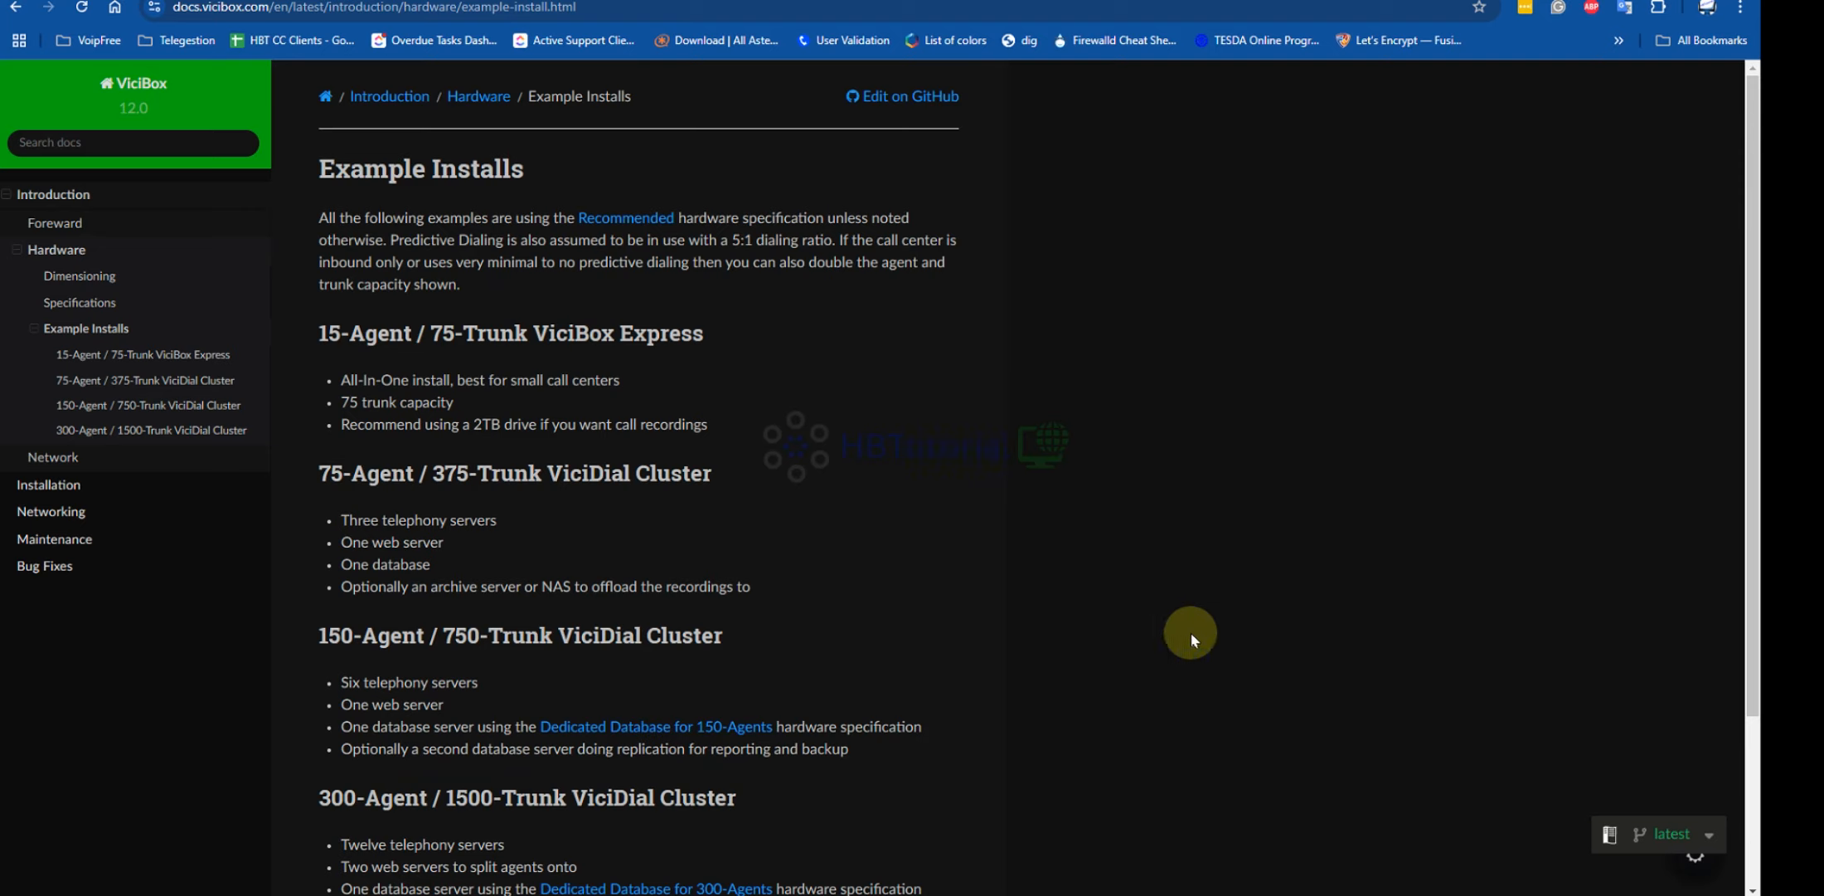
pyautogui.moveTo(1343, 891)
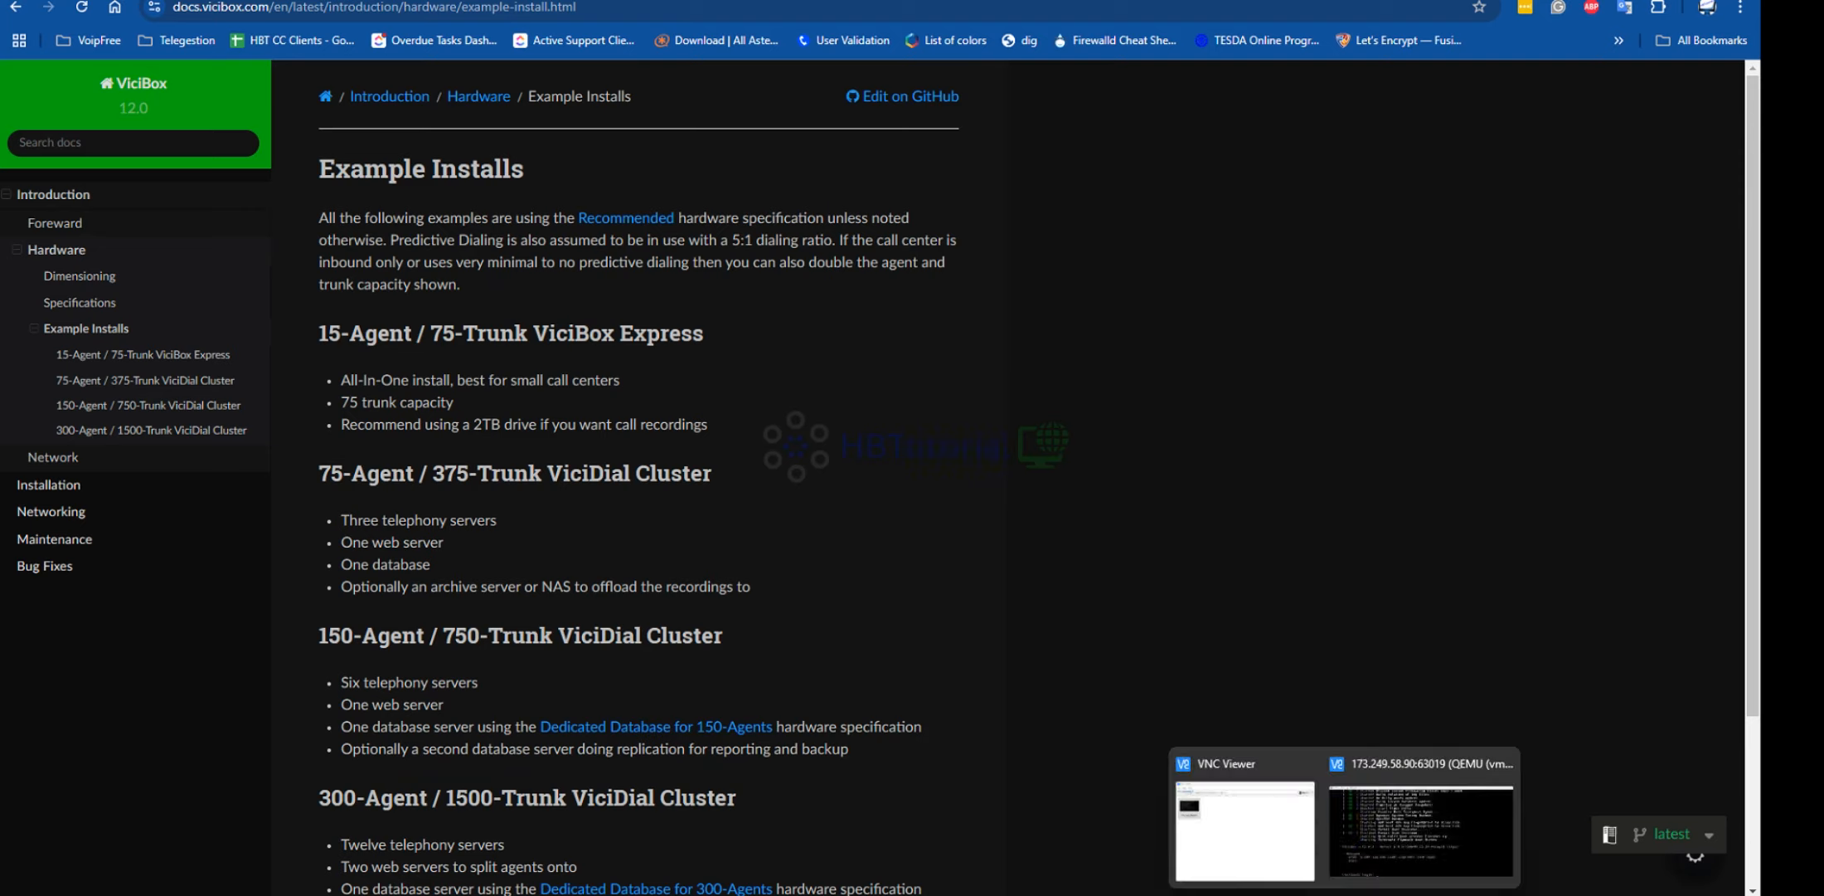
# Log in to the ViciBox console as root to reach the JeOS Firstboot welcome
pyautogui.click(1385, 821)
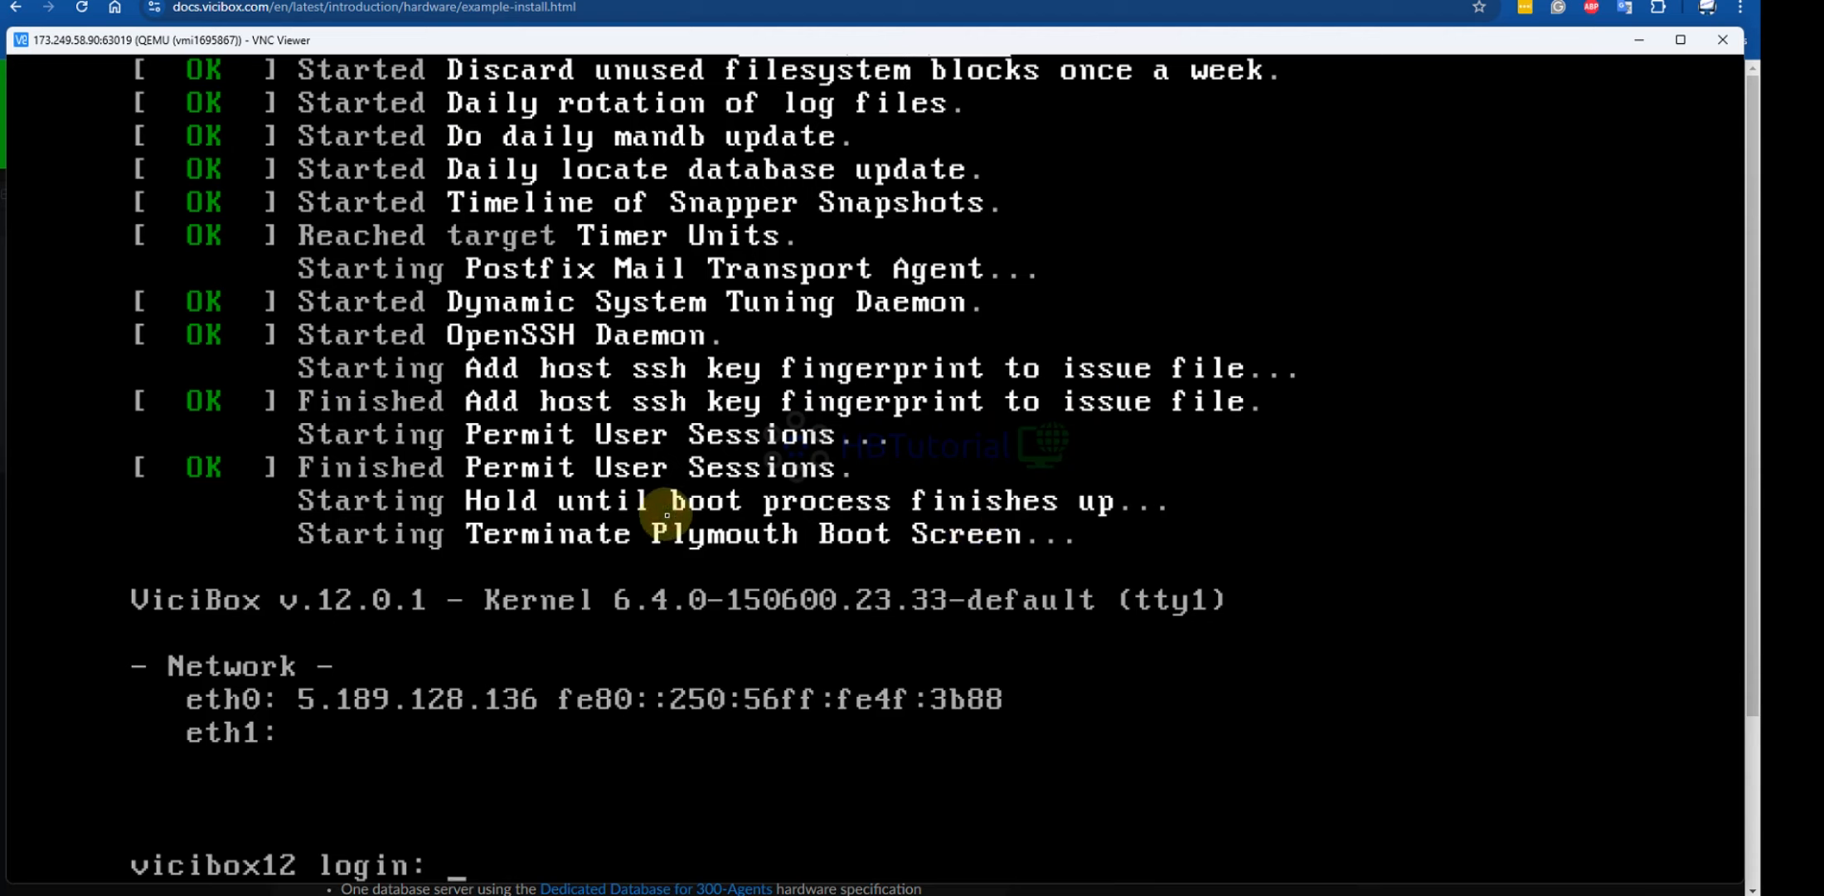
pyautogui.write('root')
pyautogui.press('Return')
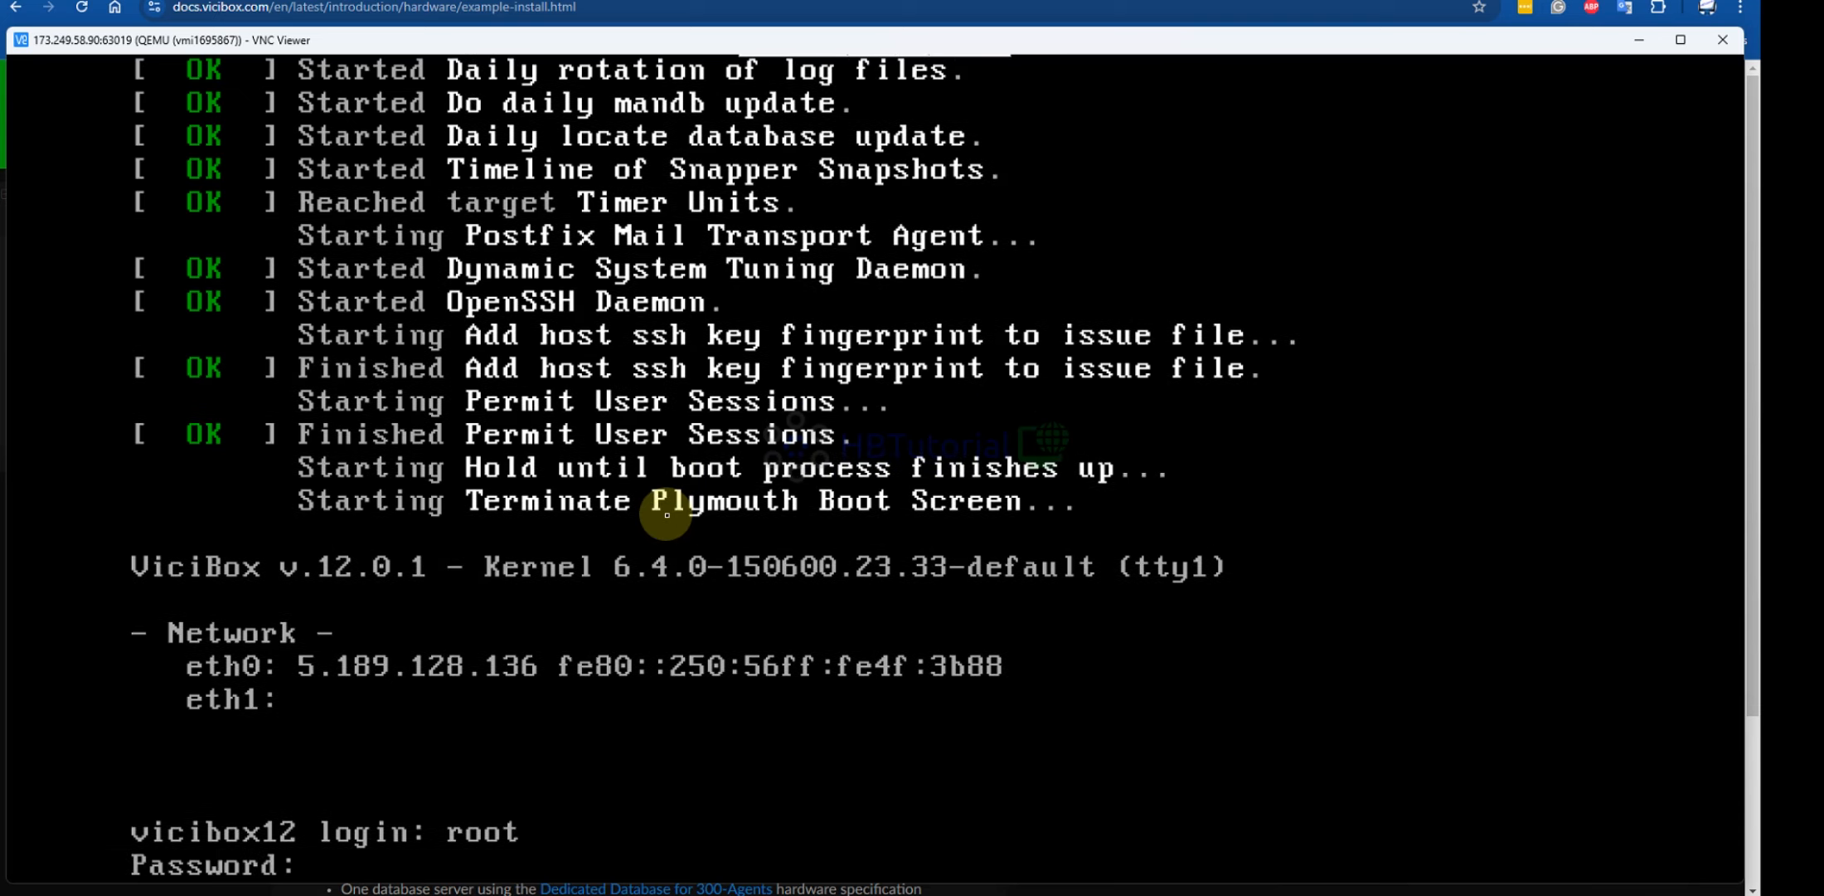
pyautogui.press('Return')
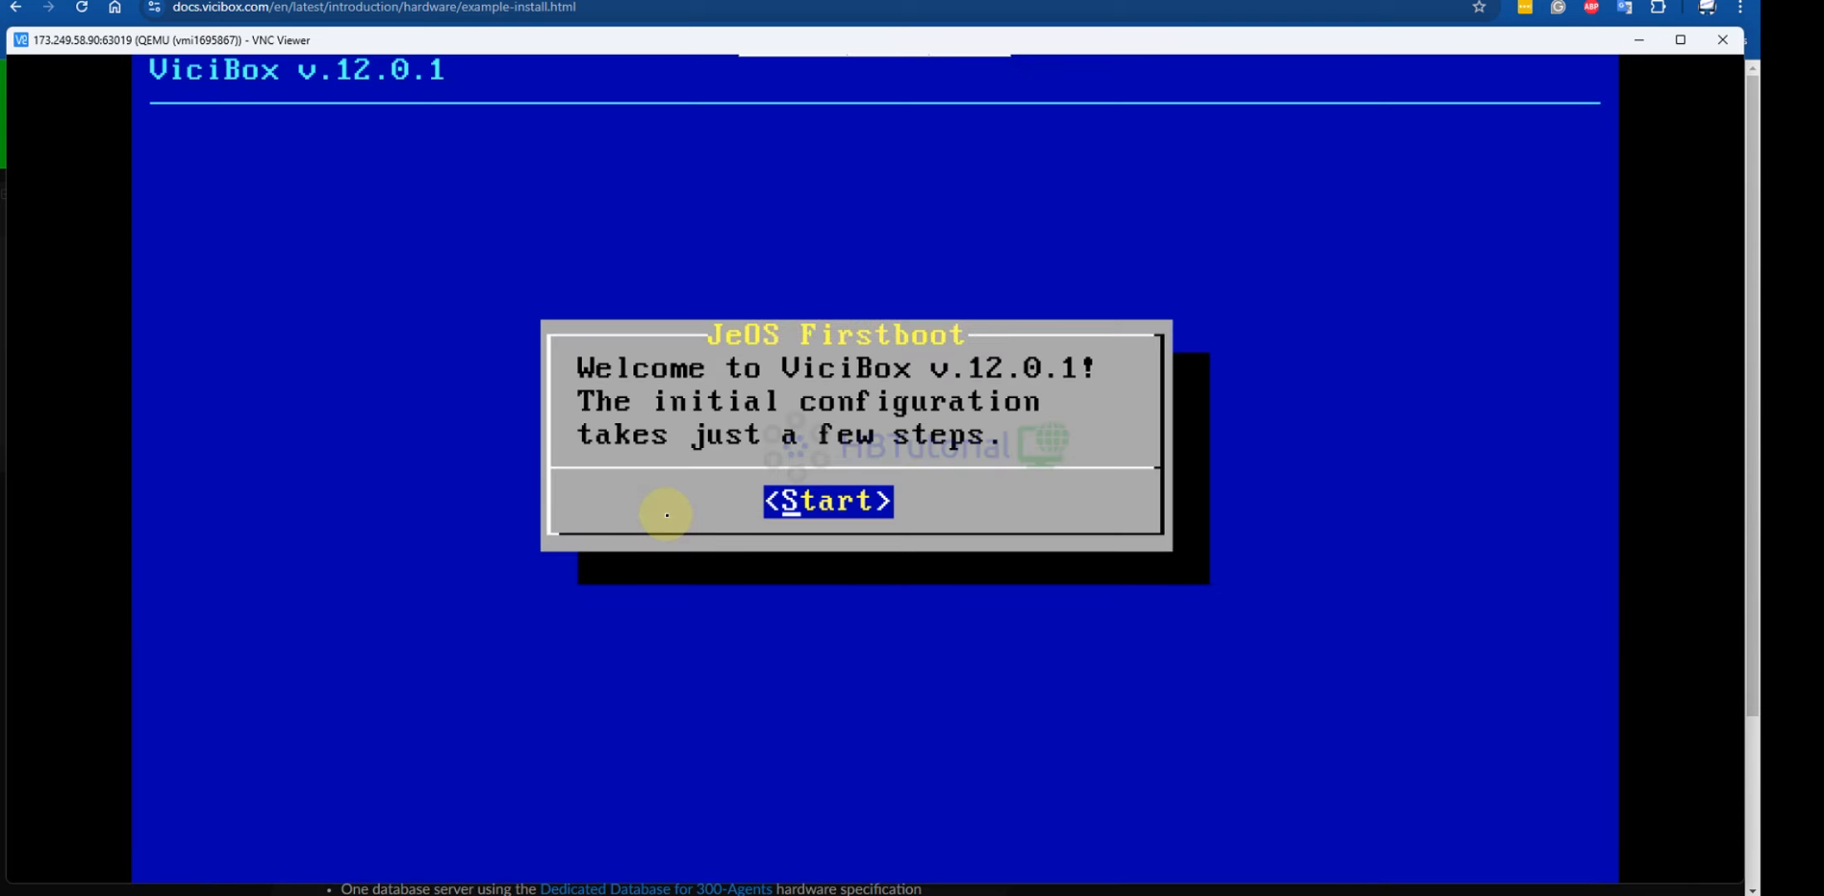
# Start firstboot setup, accepting en_US locale, us keyboard layout and the license
pyautogui.press('Return')
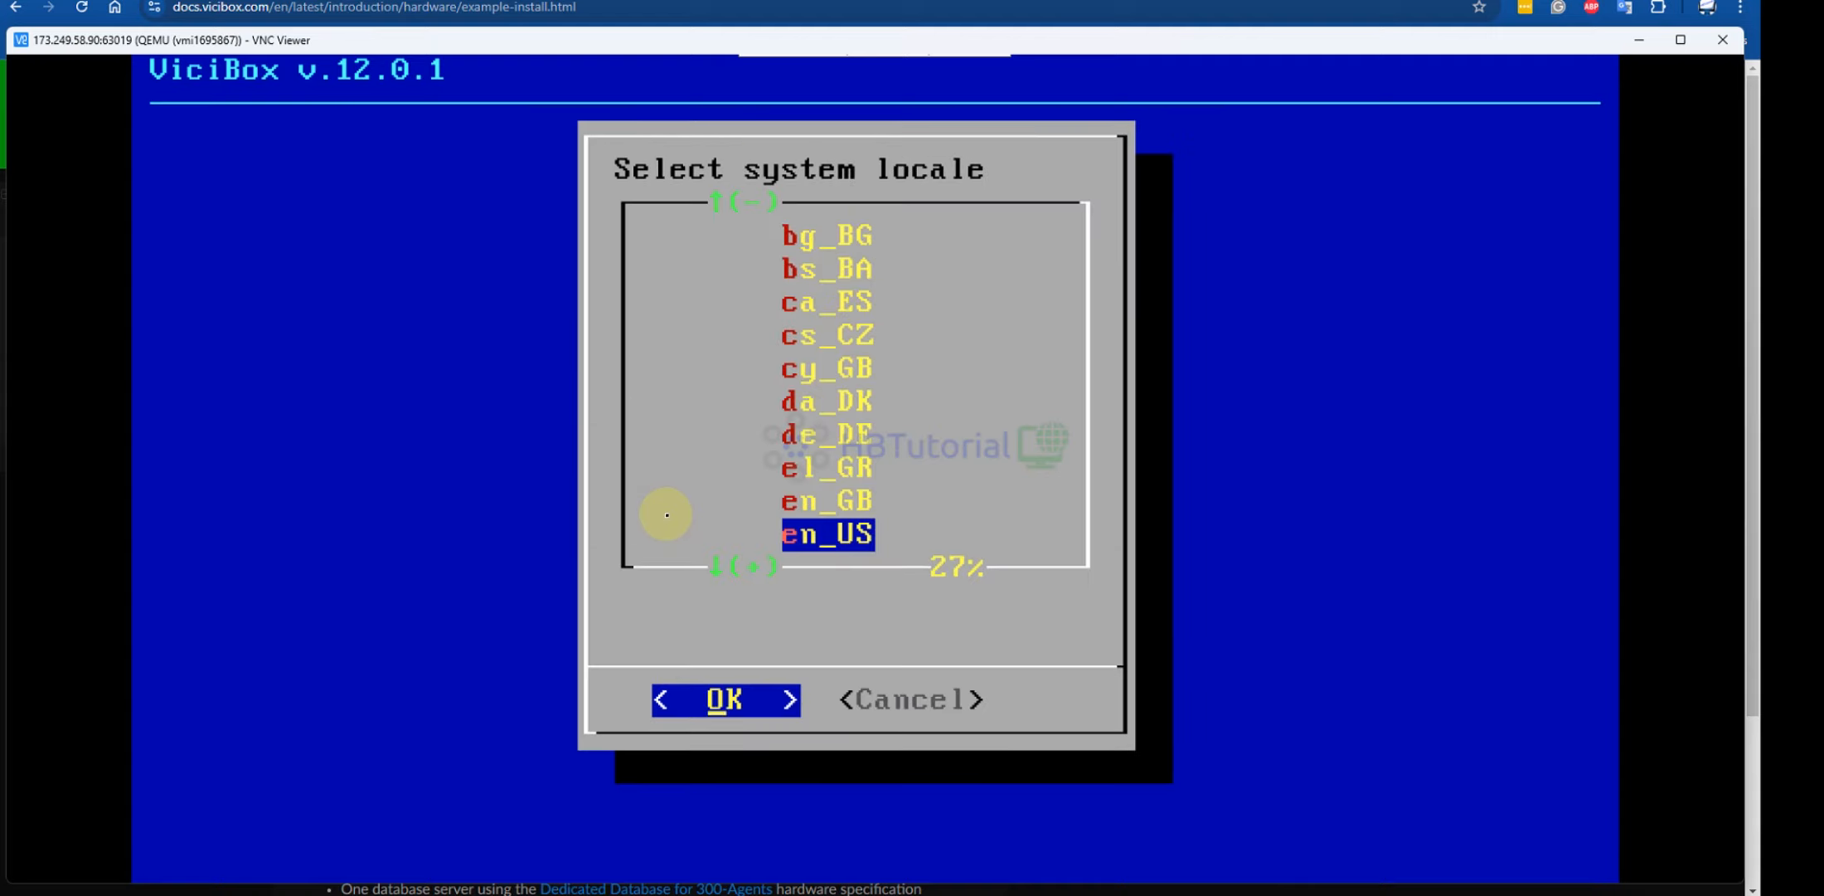
pyautogui.press('Return')
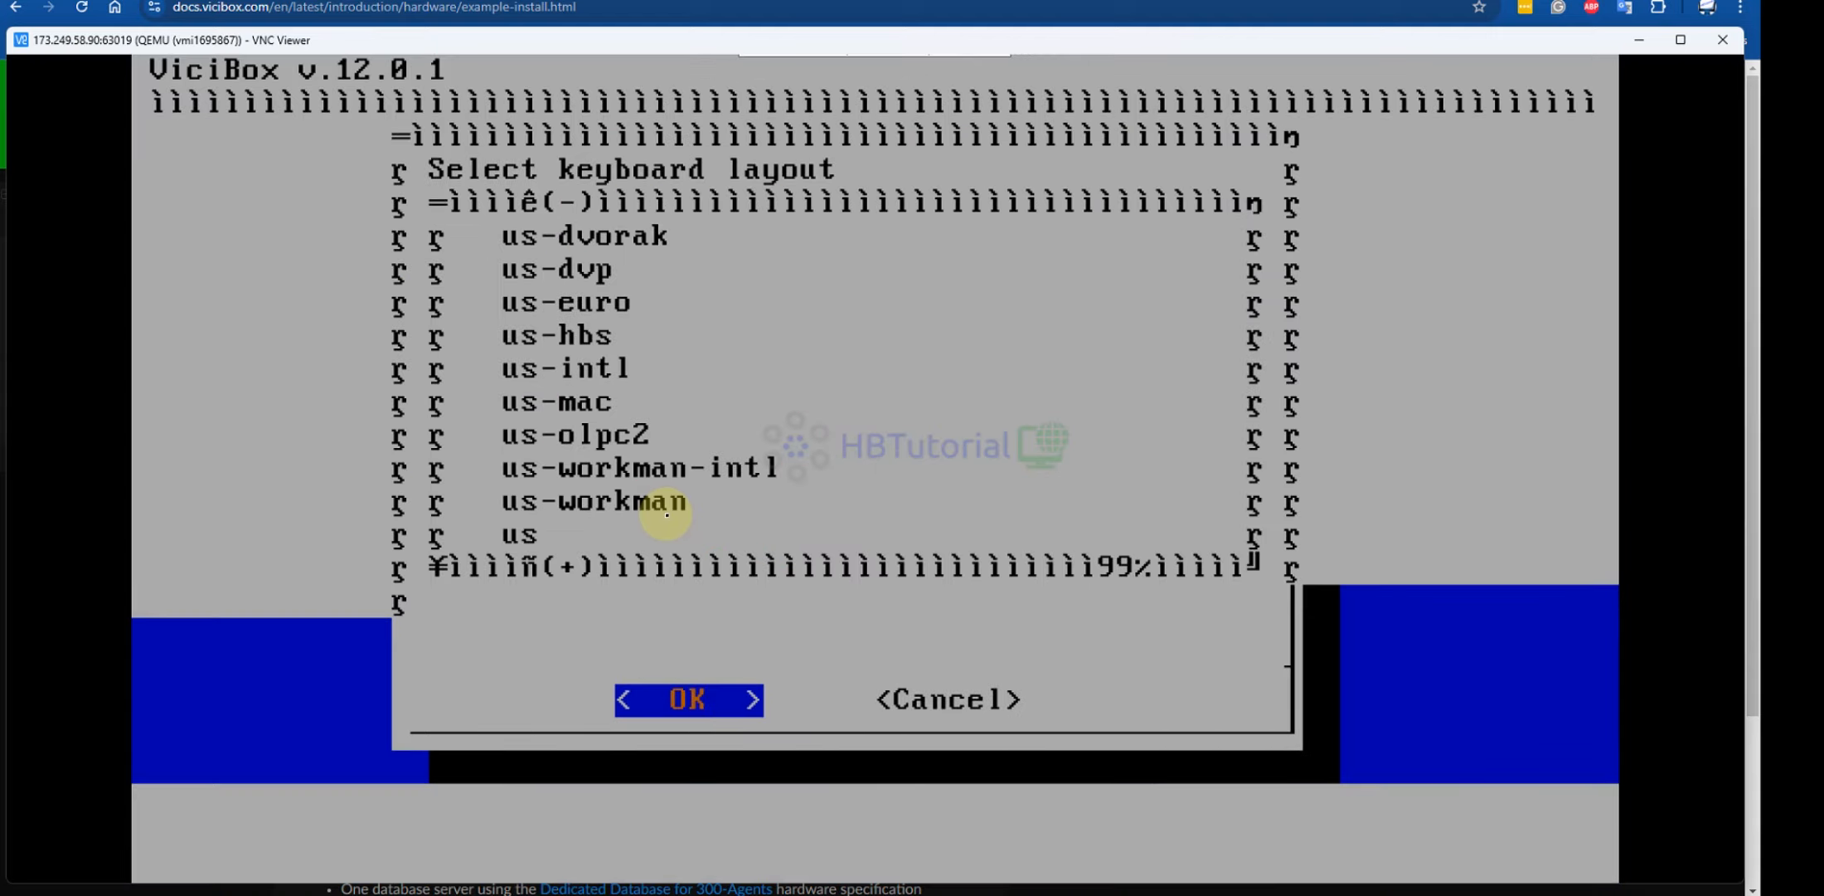
pyautogui.press('Return')
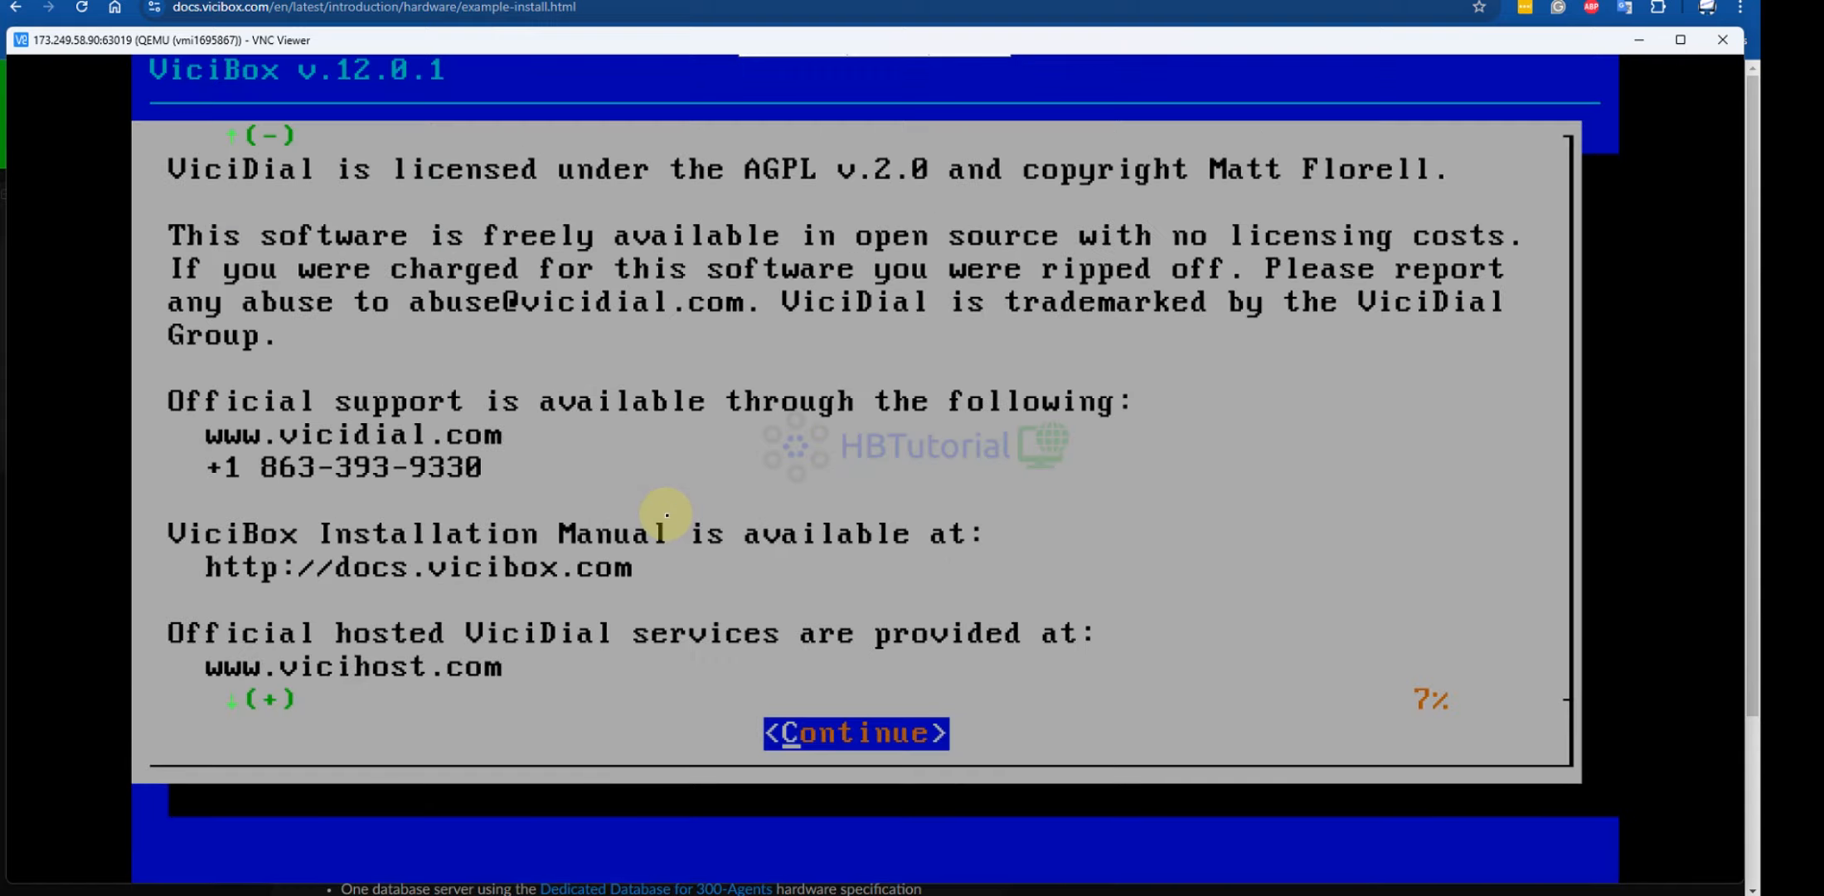
pyautogui.press('Return')
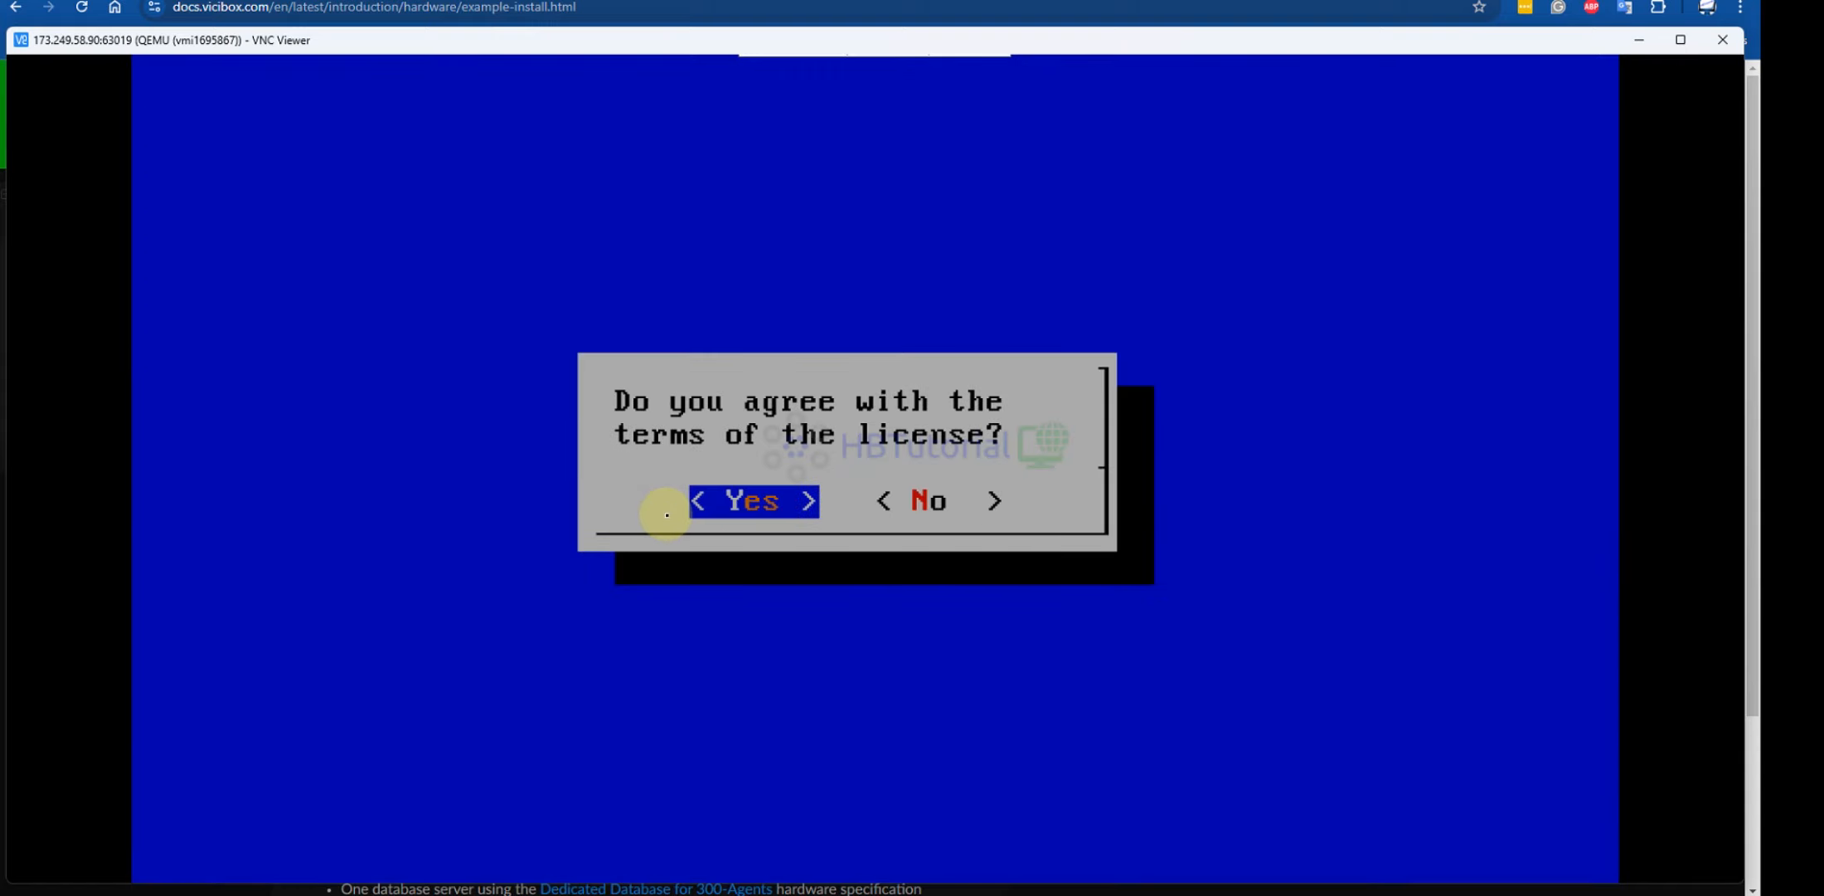
pyautogui.press('Return')
# Select America/New_York as the server time zone
pyautogui.press('Down')
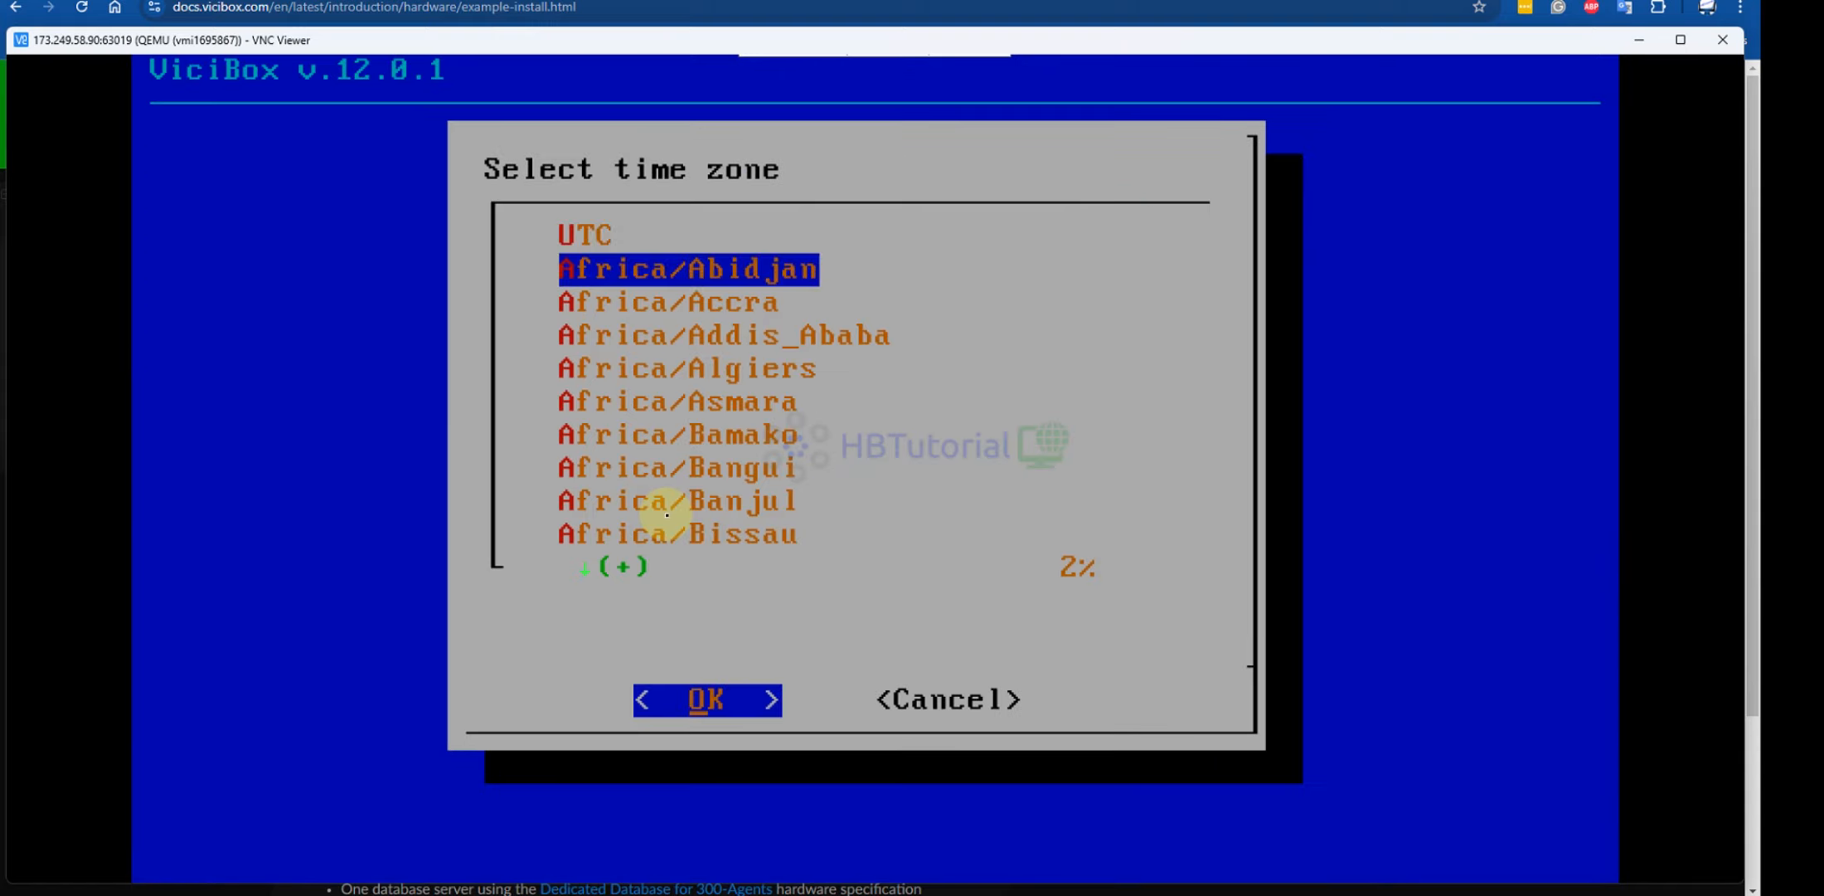
pyautogui.press('Down')
pyautogui.press('Down')
pyautogui.press('Down')
pyautogui.press('Down')
pyautogui.press('Down')
pyautogui.press('Down')
pyautogui.press('Down')
pyautogui.press('Down')
pyautogui.press('Down')
pyautogui.press('Down')
pyautogui.press('Down')
pyautogui.press('Down')
pyautogui.press('Down')
pyautogui.press('Down')
pyautogui.press('Down')
pyautogui.press('Down')
pyautogui.press('Down')
pyautogui.press('Down')
pyautogui.press('Down')
pyautogui.press('Down')
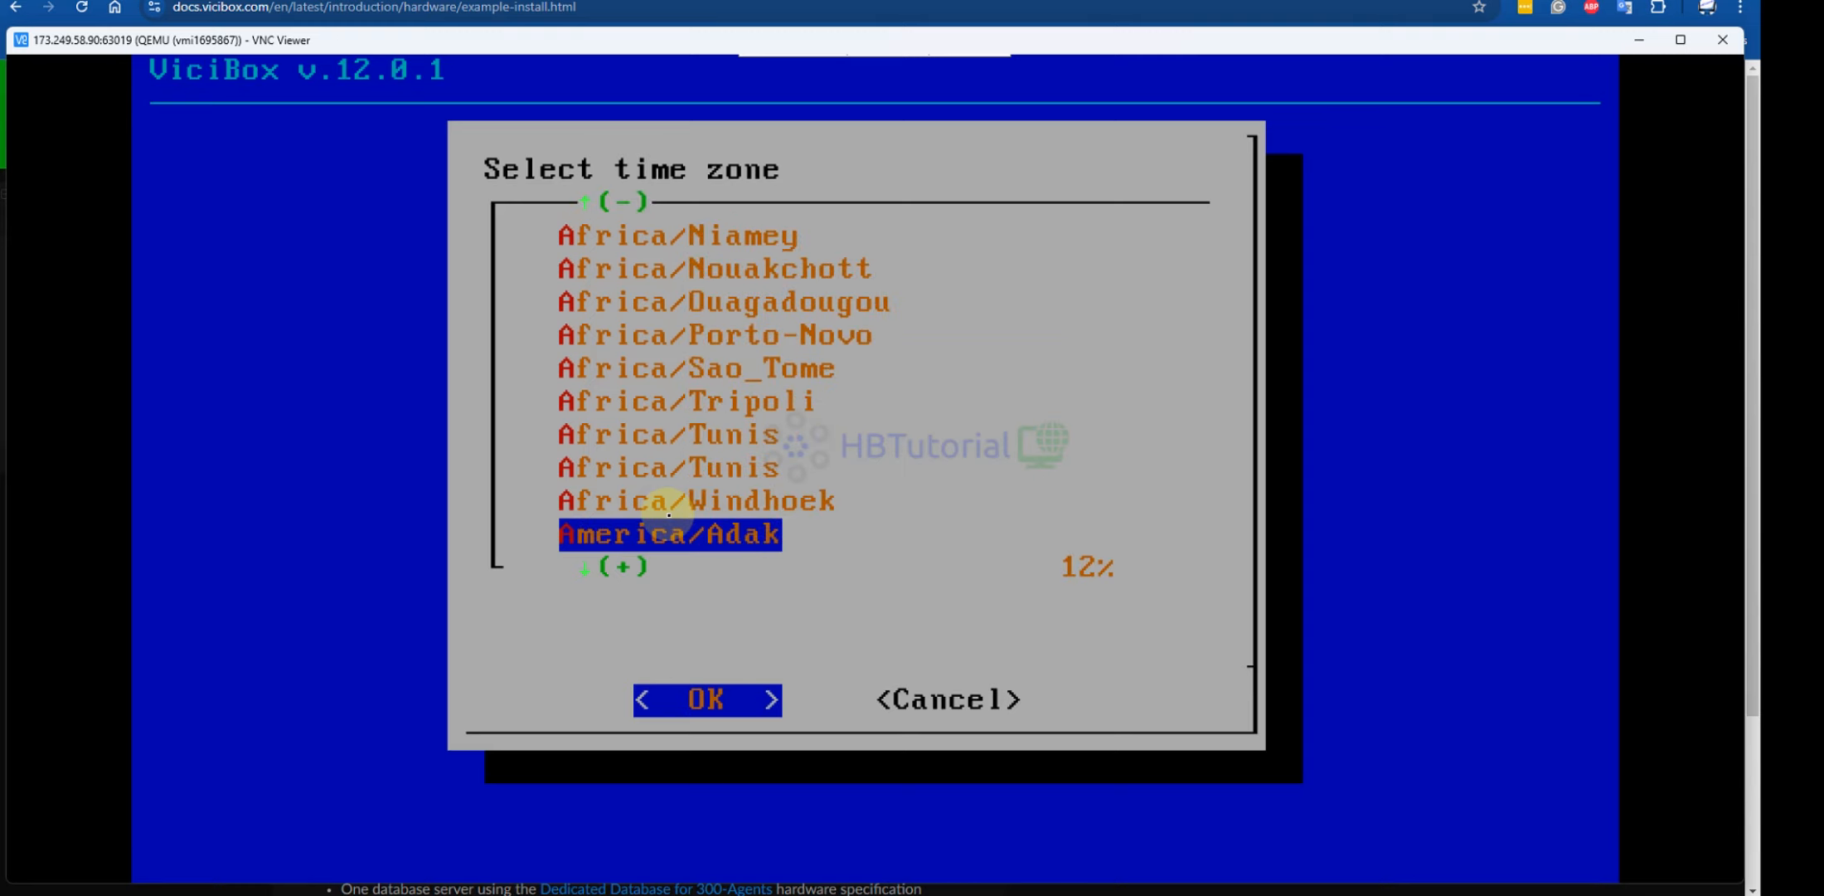
pyautogui.press('Down')
pyautogui.press('Down')
pyautogui.press('Down')
pyautogui.press('Down')
pyautogui.press('Down')
pyautogui.press('Down')
pyautogui.press('Down')
pyautogui.press('Down')
pyautogui.press('Down')
pyautogui.press('Down')
pyautogui.press('Down')
pyautogui.press('Down')
pyautogui.press('Down')
pyautogui.press('Down')
pyautogui.press('Down')
pyautogui.press('Down')
pyautogui.press('Down')
pyautogui.press('Down')
pyautogui.press('Down')
pyautogui.press('Down')
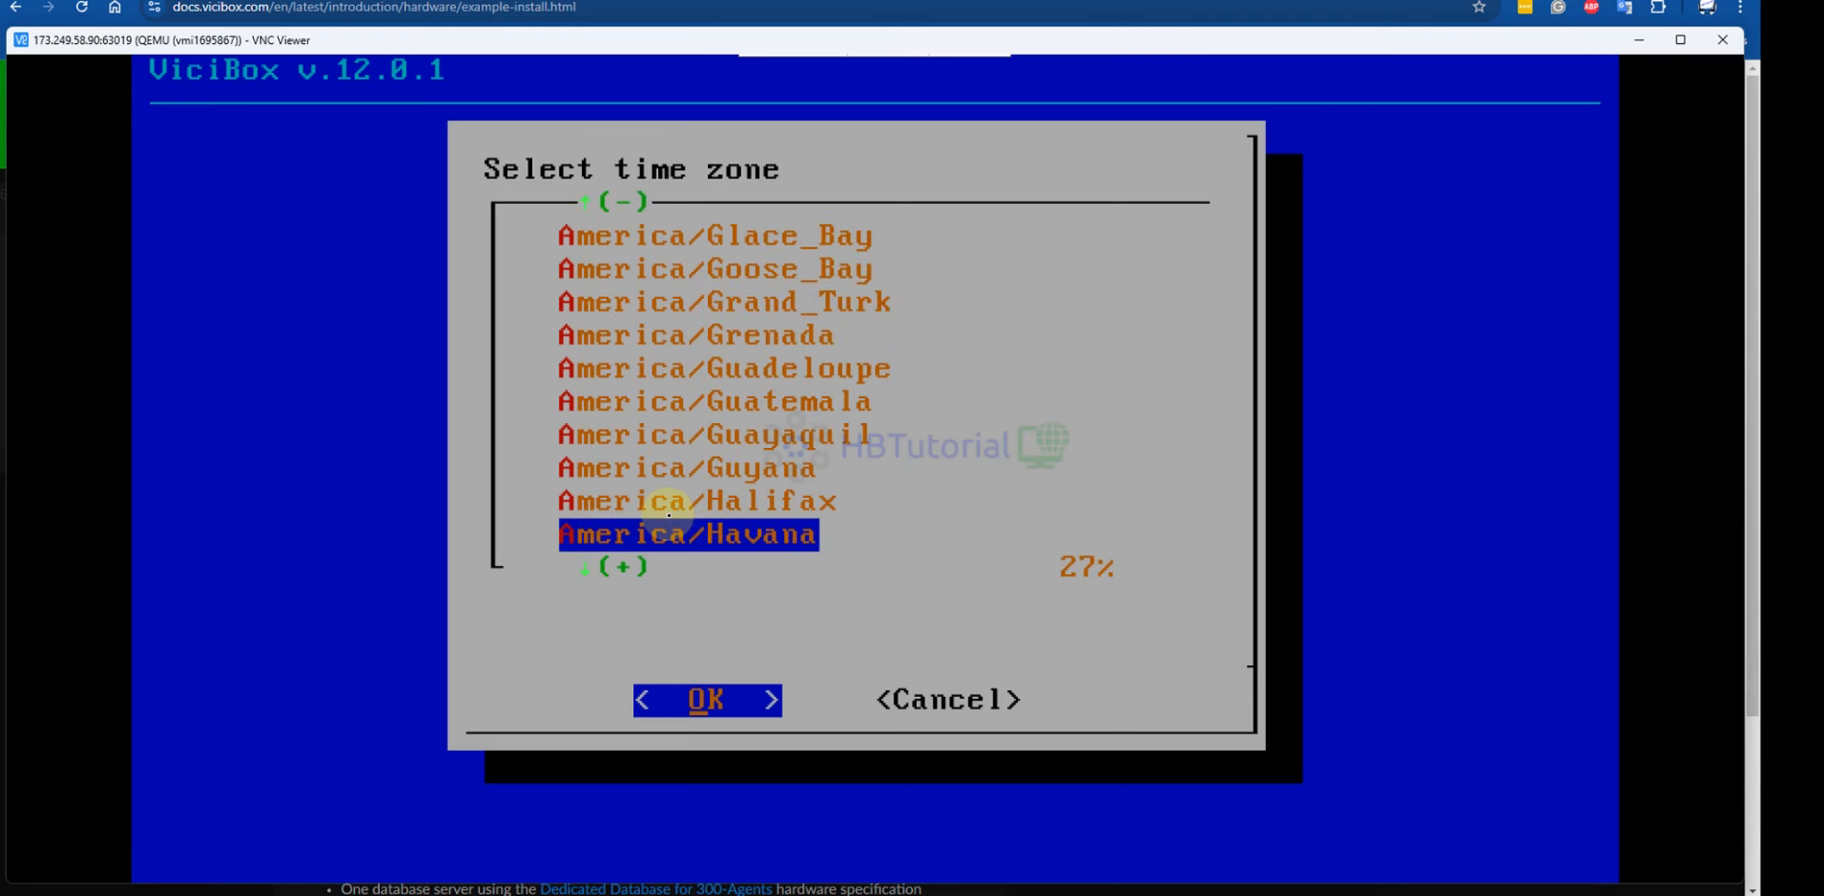
pyautogui.press('Down')
pyautogui.press('Down')
pyautogui.press('Down')
pyautogui.press('Down')
pyautogui.press('Down')
pyautogui.press('Down')
pyautogui.press('Down')
pyautogui.press('Down')
pyautogui.press('Down')
pyautogui.press('Down')
pyautogui.press('Down')
pyautogui.press('Down')
pyautogui.press('Down')
pyautogui.press('Down')
pyautogui.press('Down')
pyautogui.press('Down')
pyautogui.press('Down')
pyautogui.press('Down')
pyautogui.press('Down')
pyautogui.press('Down')
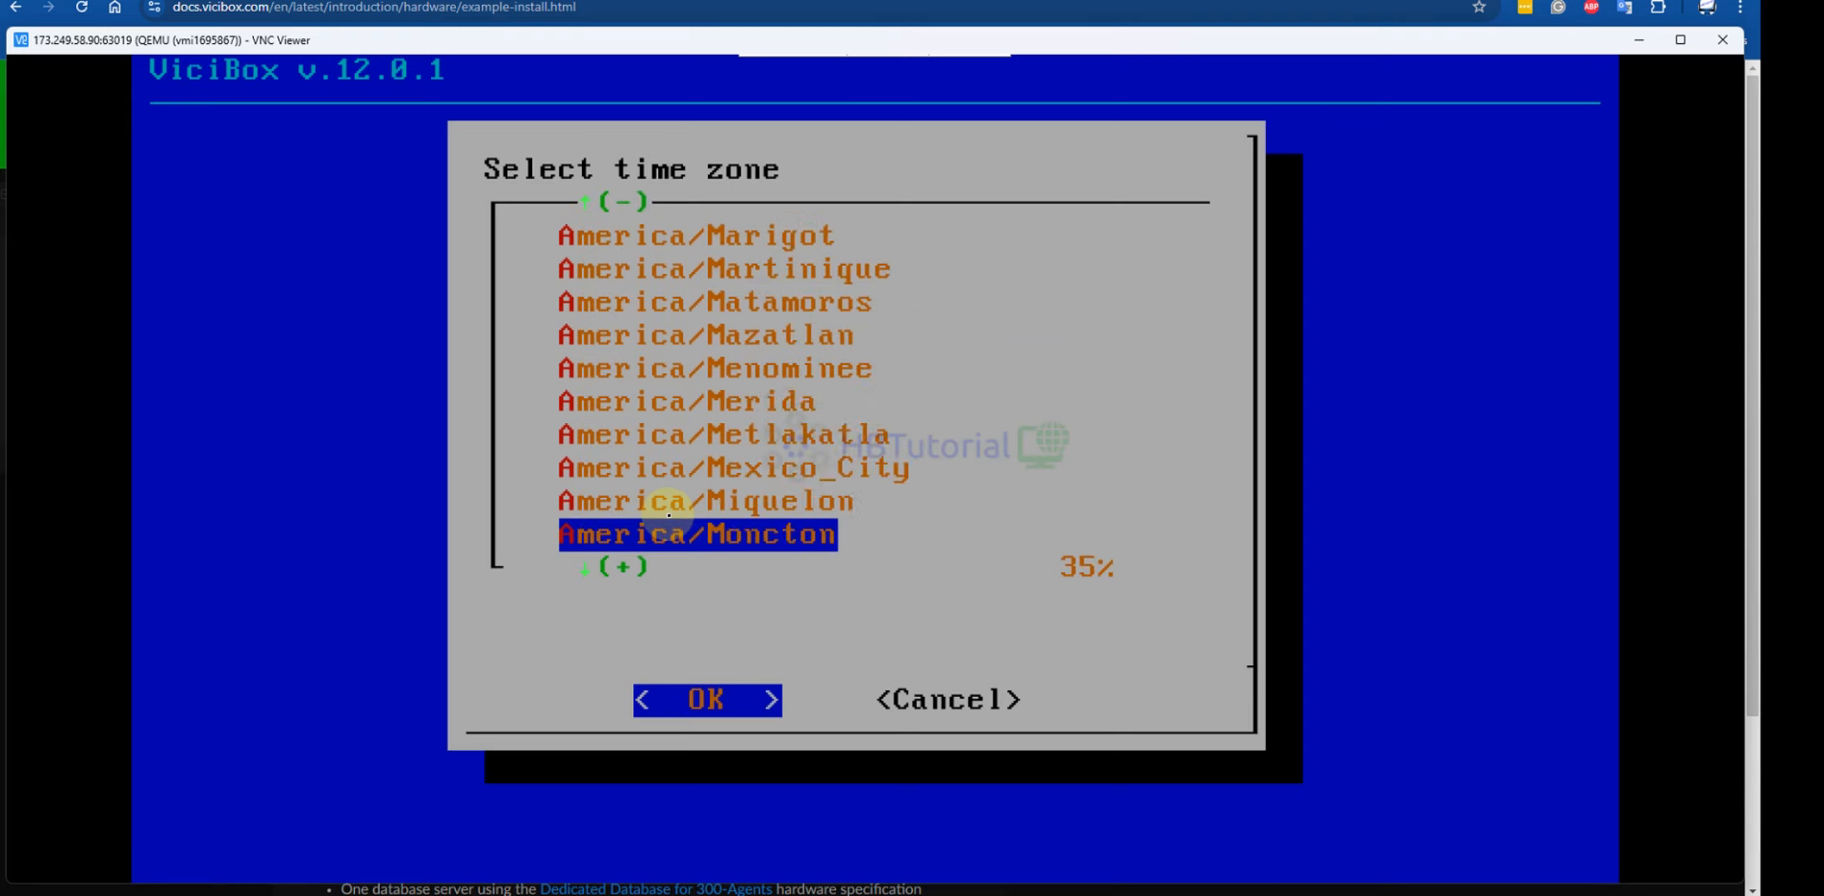
pyautogui.press('Down')
pyautogui.press('Down')
pyautogui.press('Down')
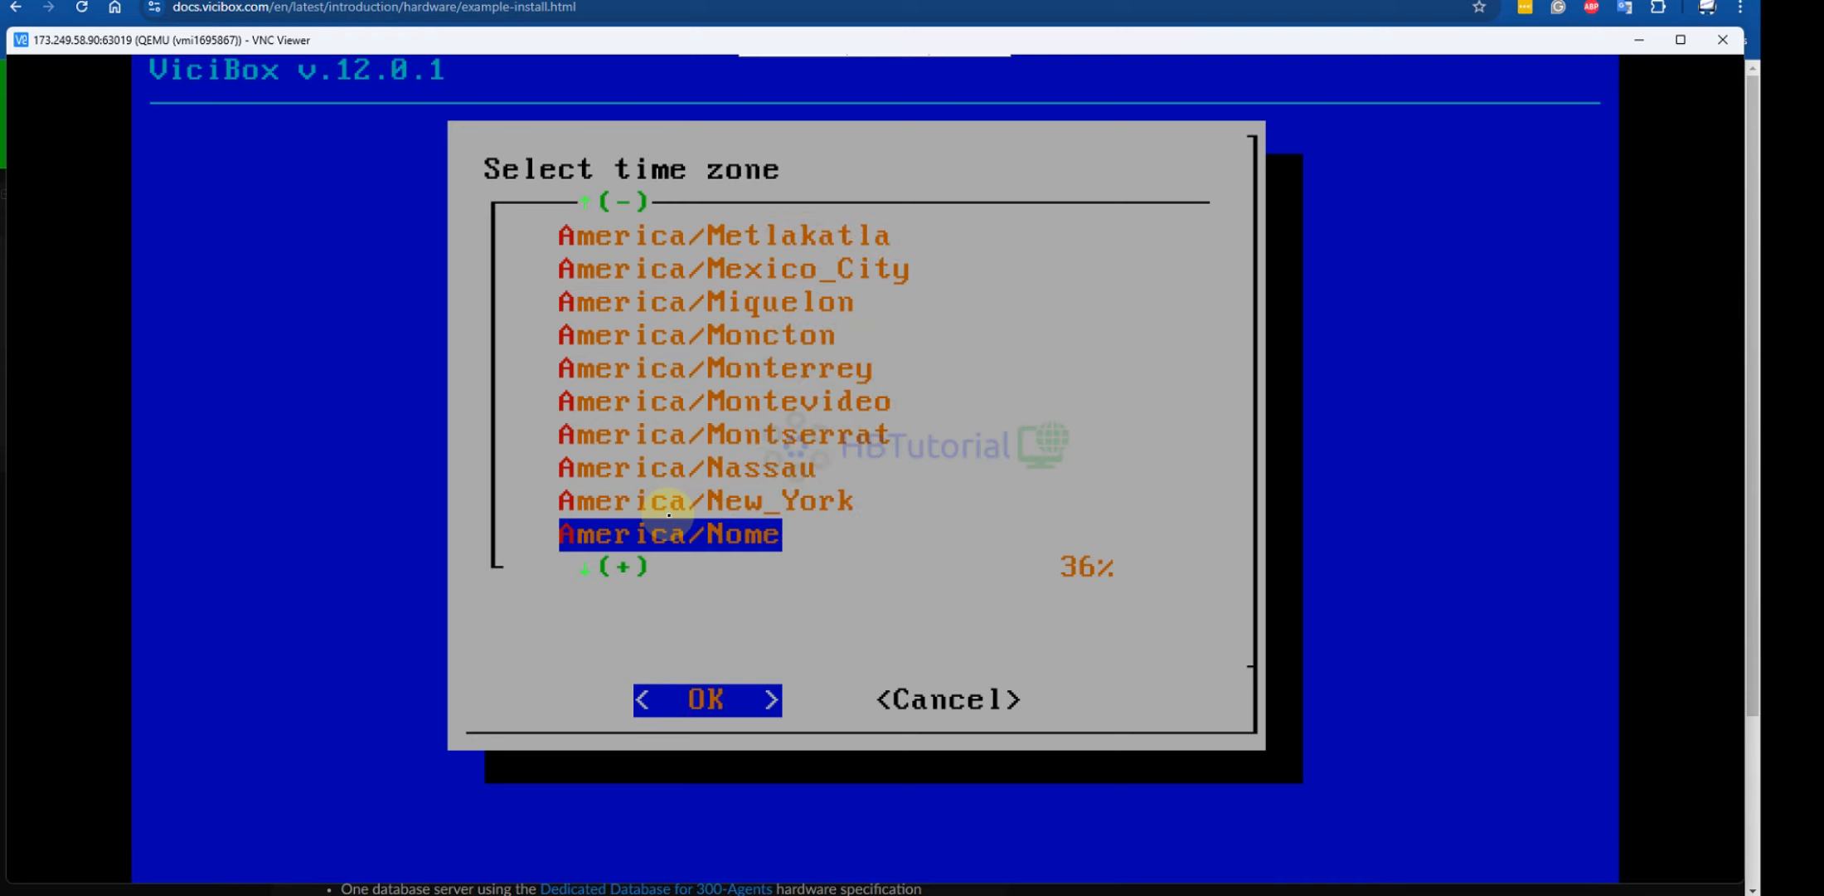
pyautogui.press('Up')
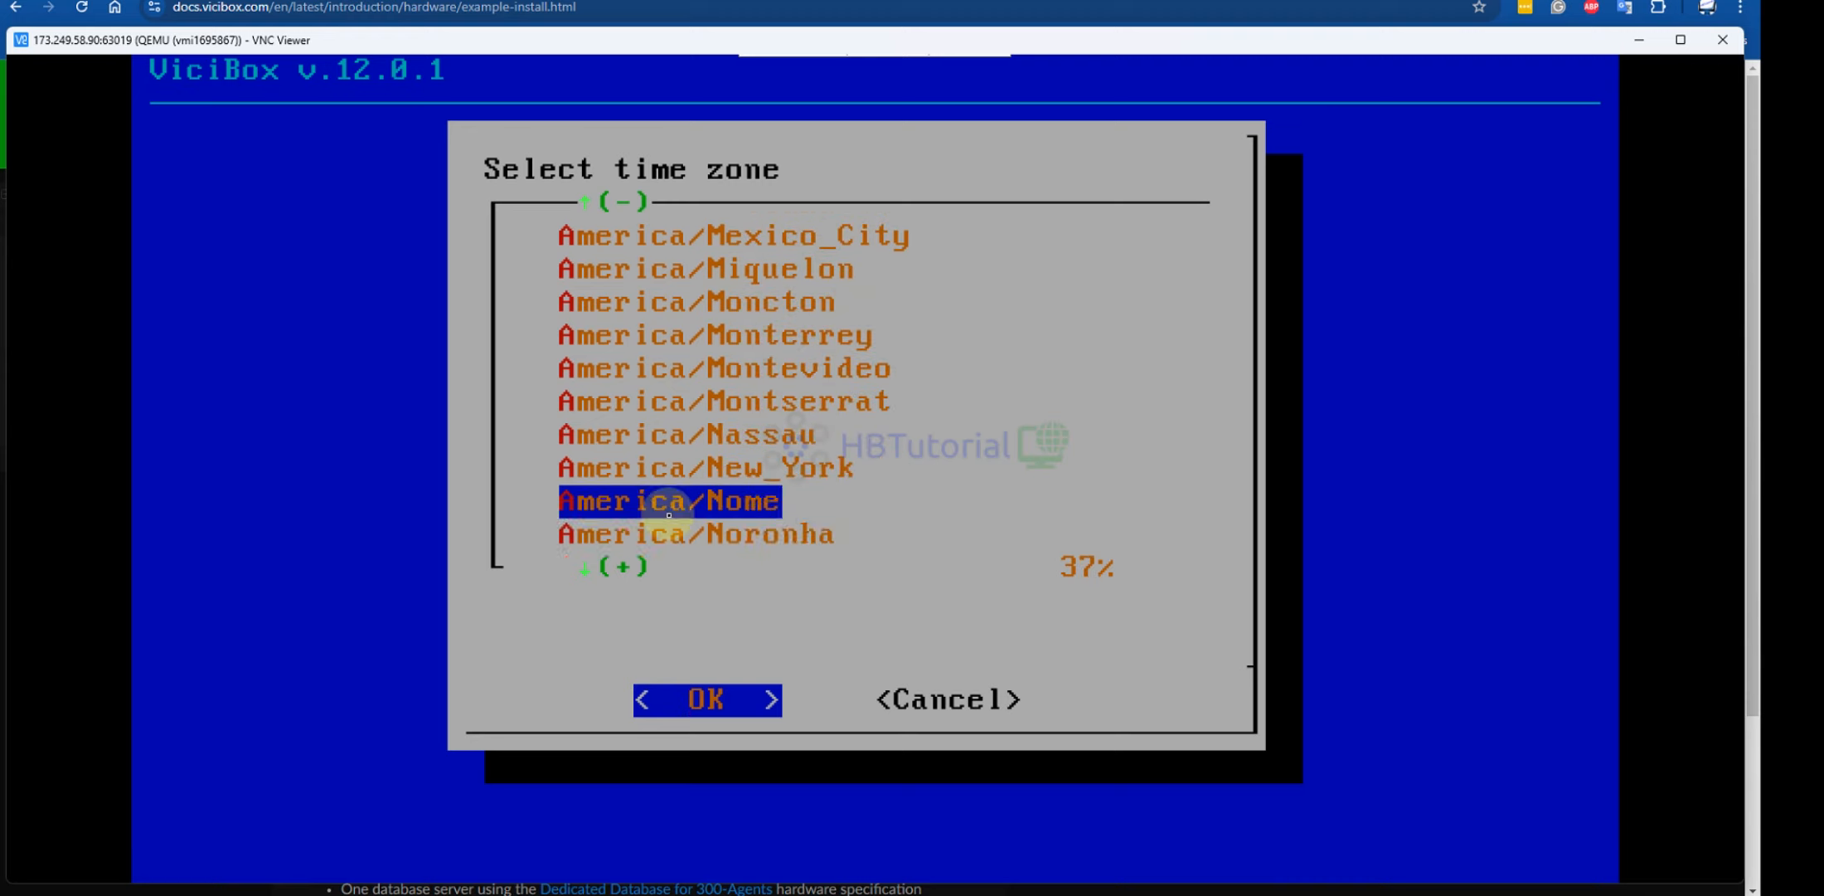
pyautogui.press('Up')
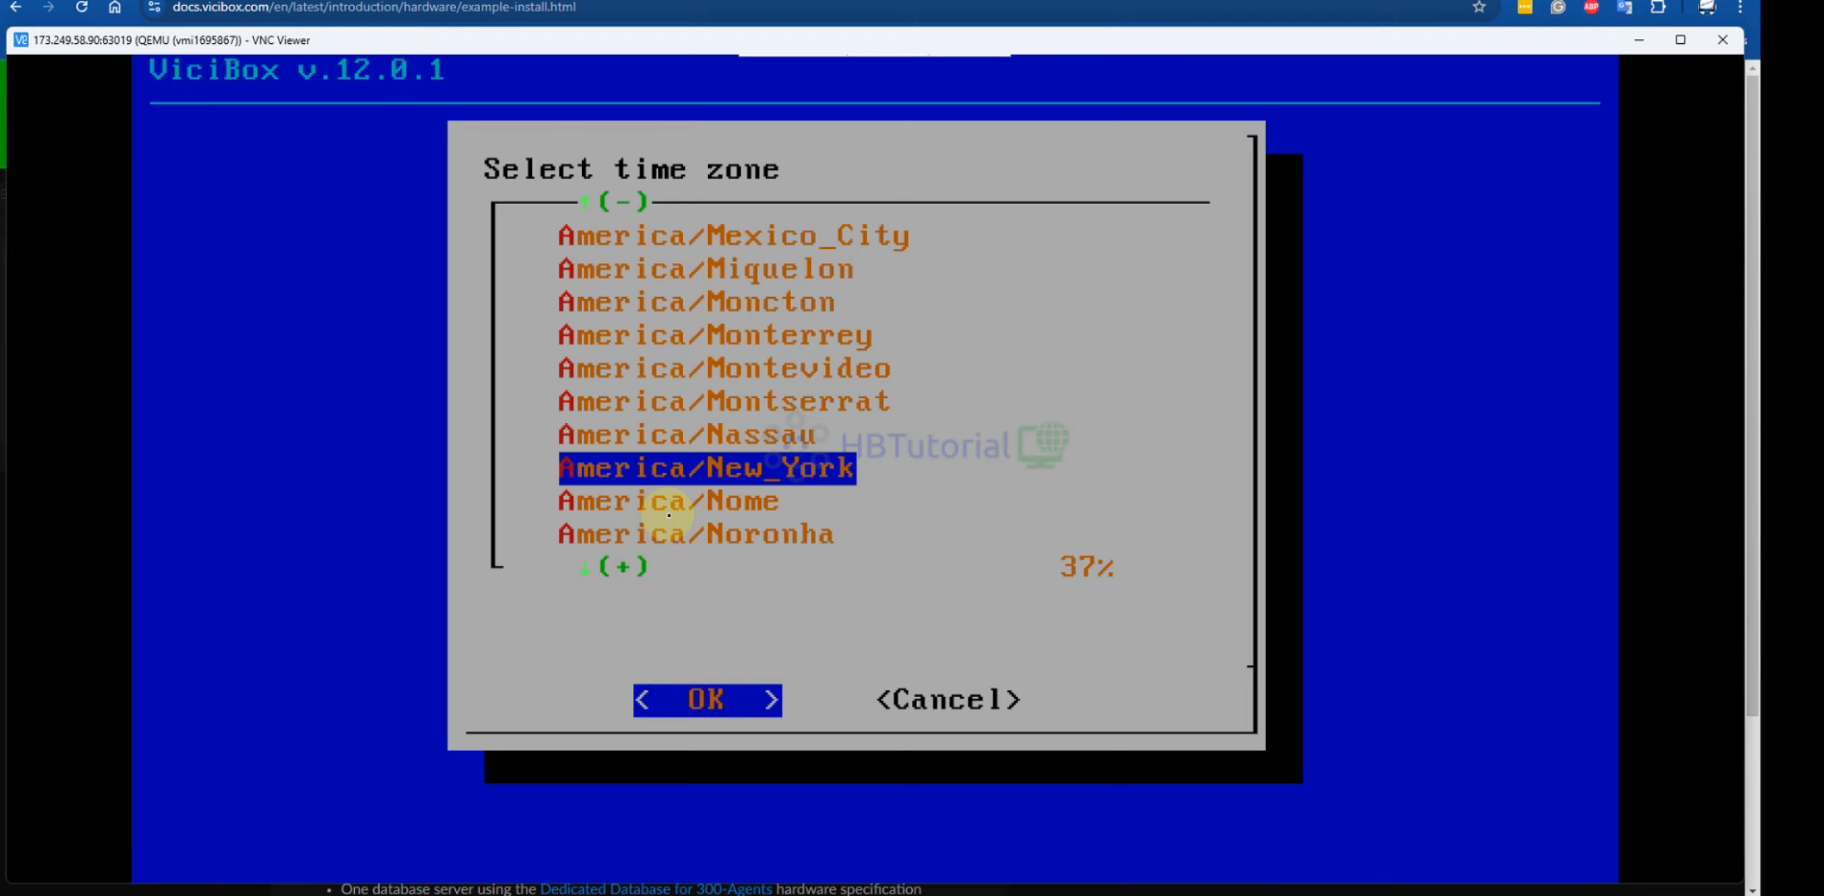
pyautogui.press('Return')
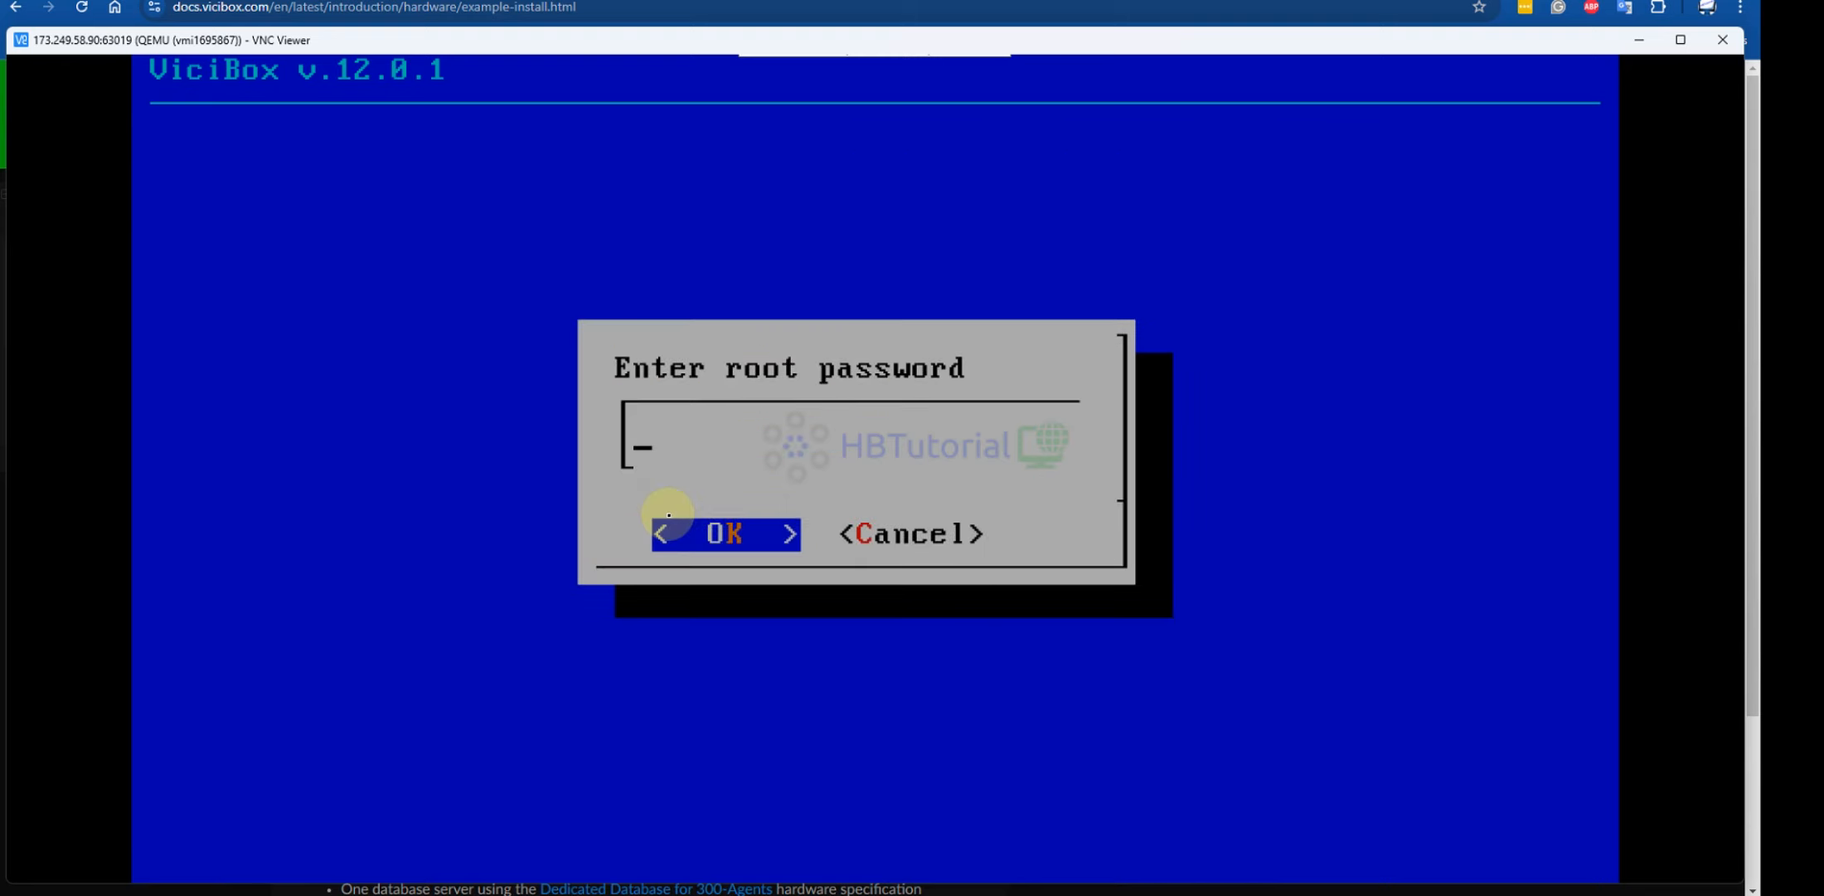
# Enter and confirm the new root password so the firstboot settings are applied
pyautogui.write('********')
pyautogui.press('Tab')
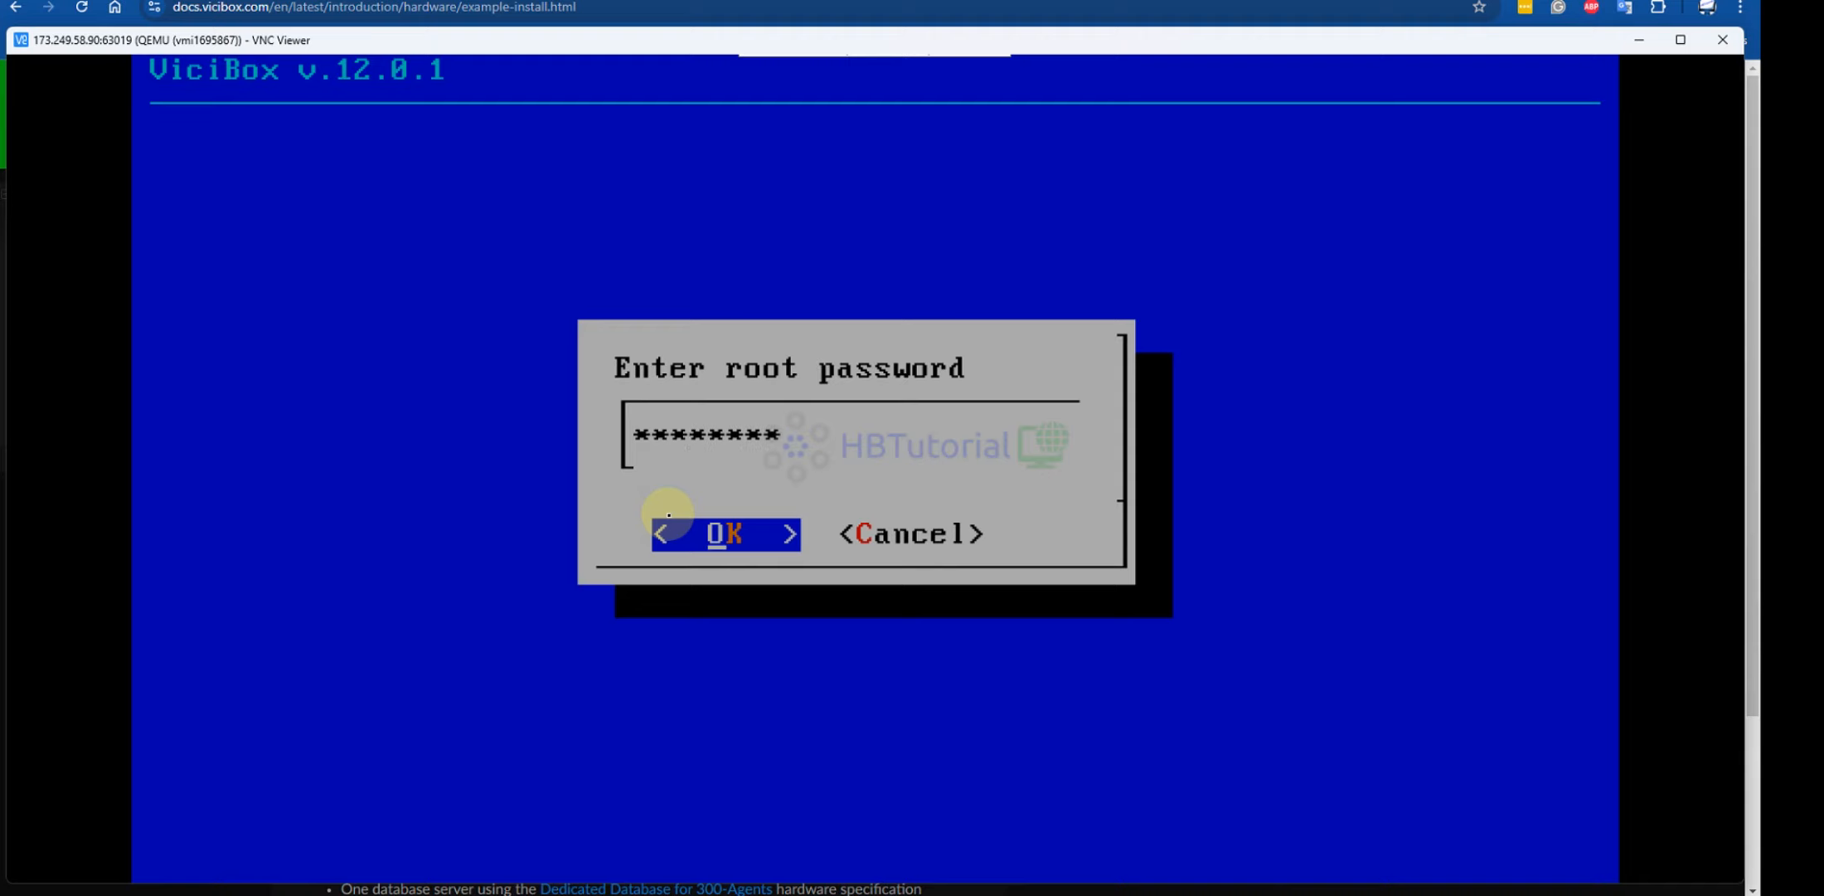
pyautogui.press('Return')
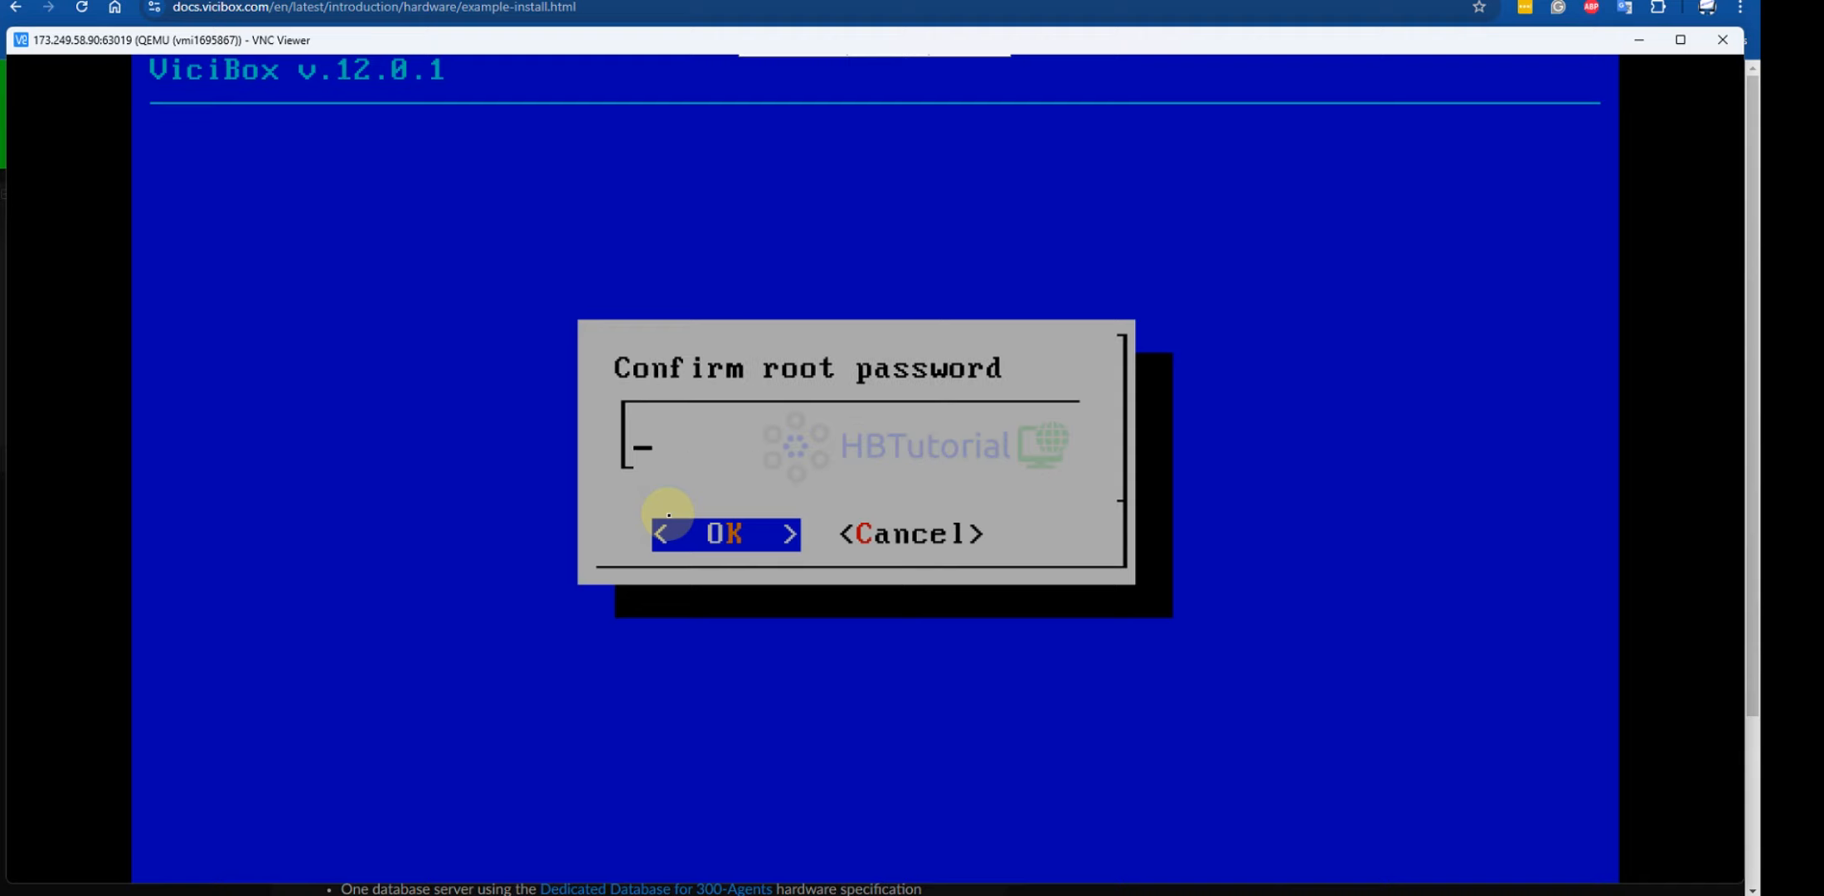
pyautogui.write('********')
pyautogui.press('Return')
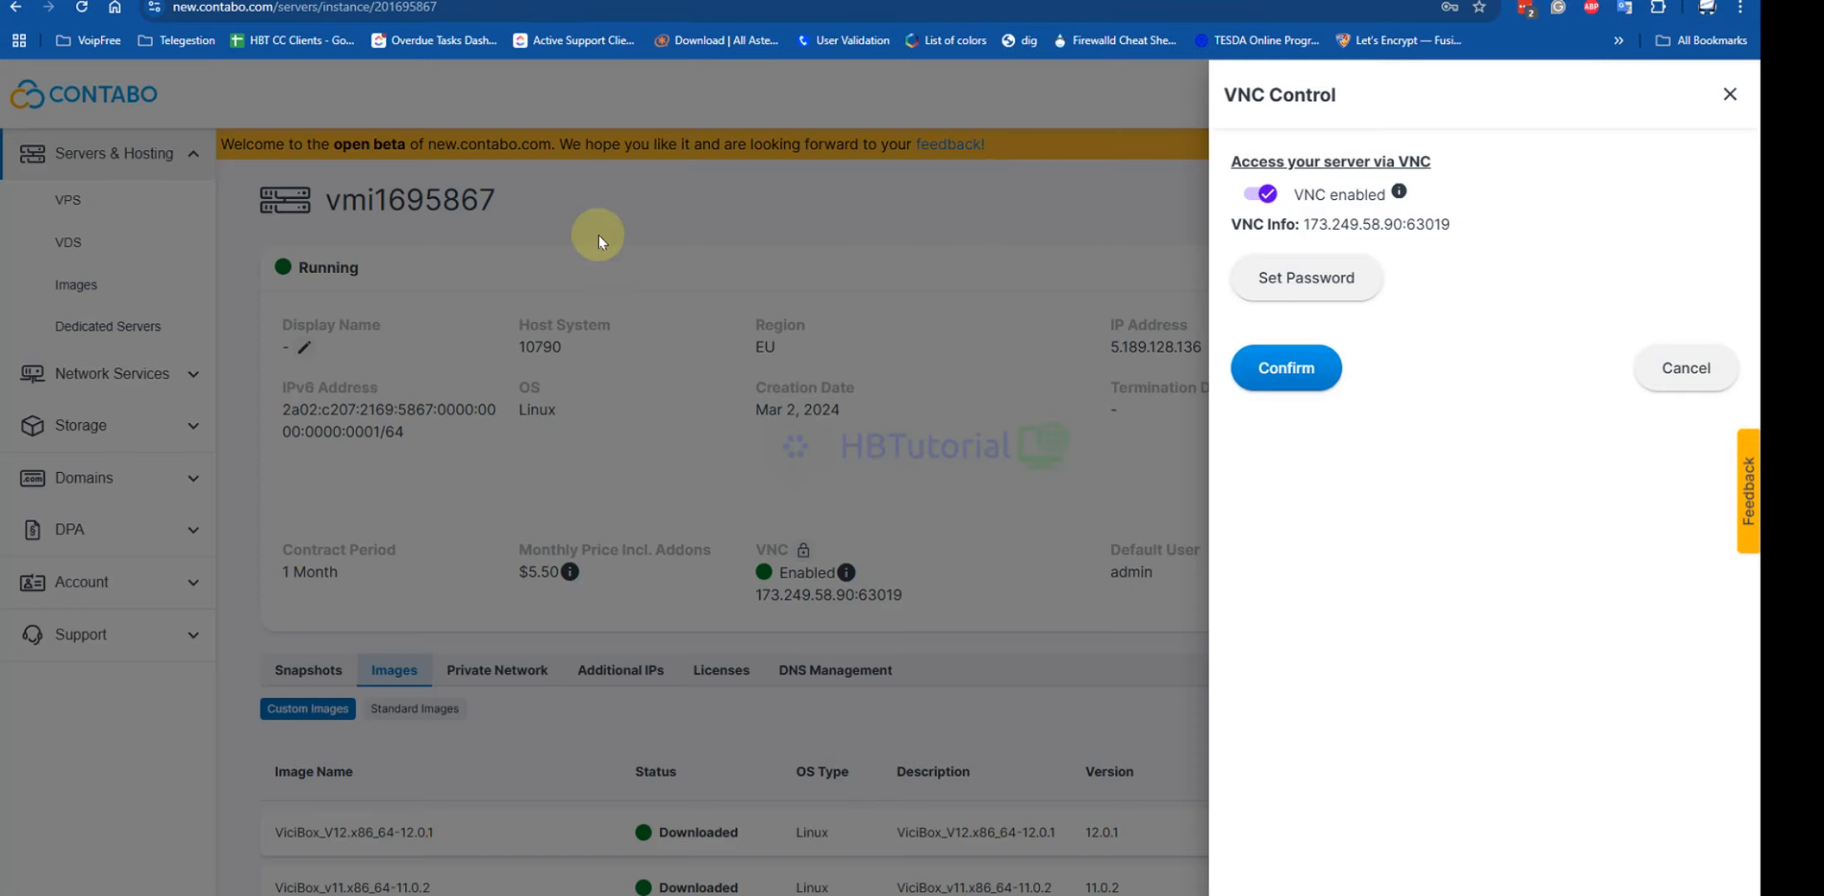
# Close VNC Control, copy the server IP 5.189.128.136, and return to the VNC console
pyautogui.click(1733, 94)
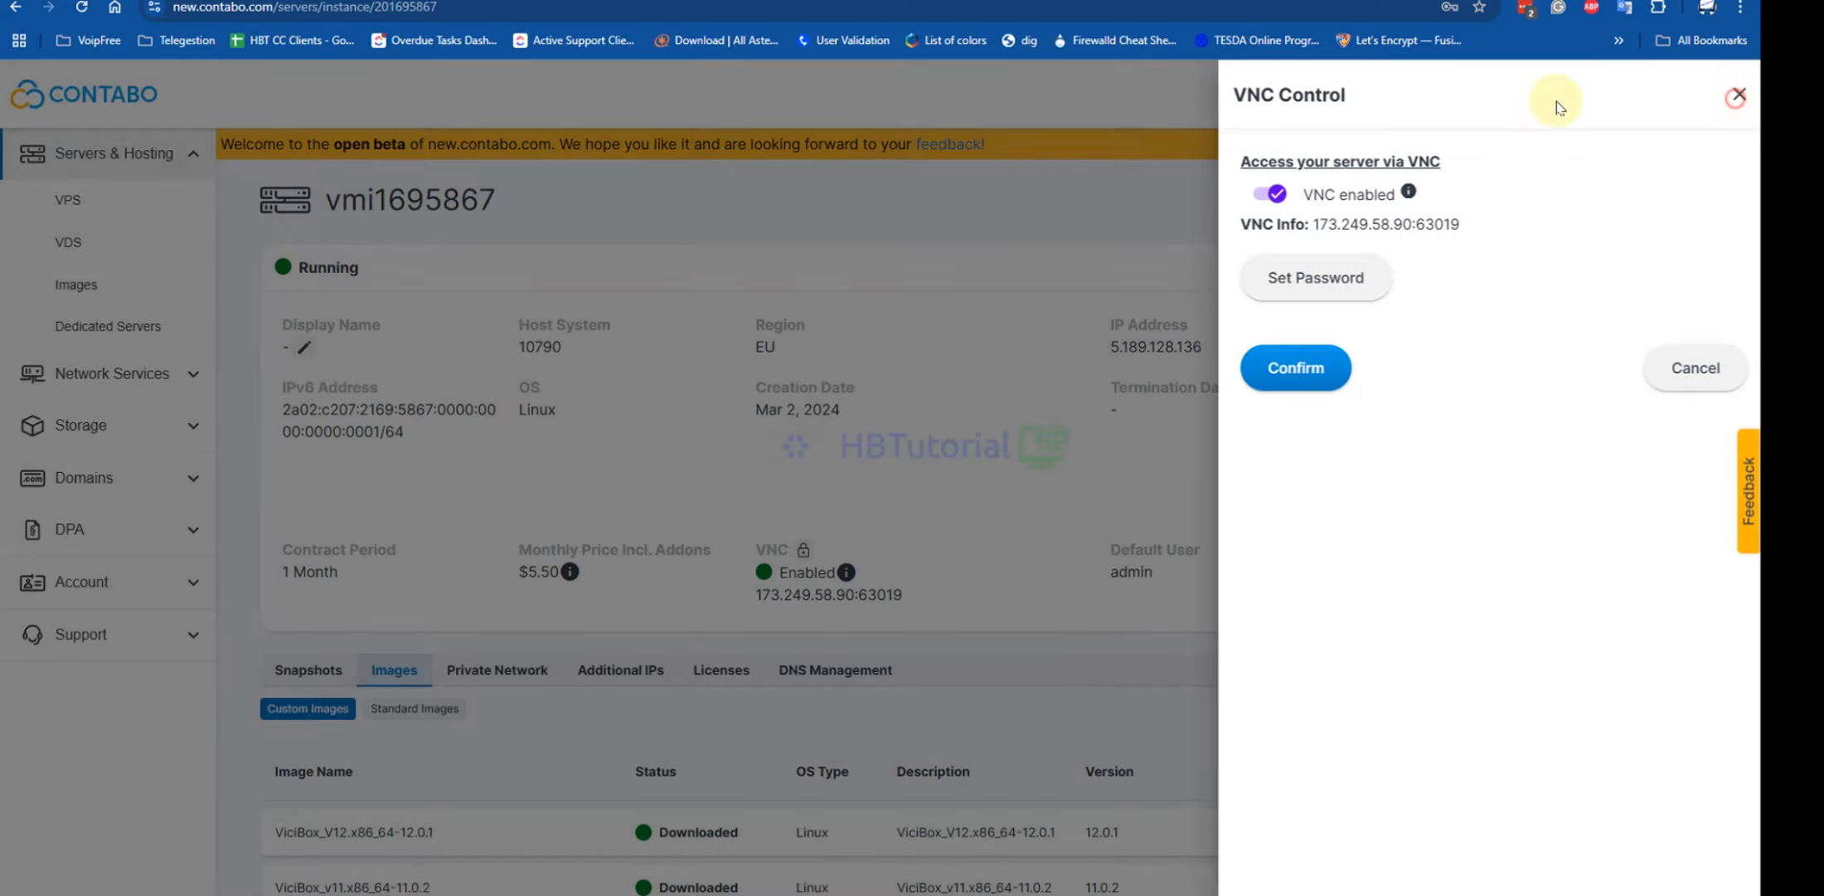
pyautogui.moveTo(1239, 348); pyautogui.dragTo(1090, 363)
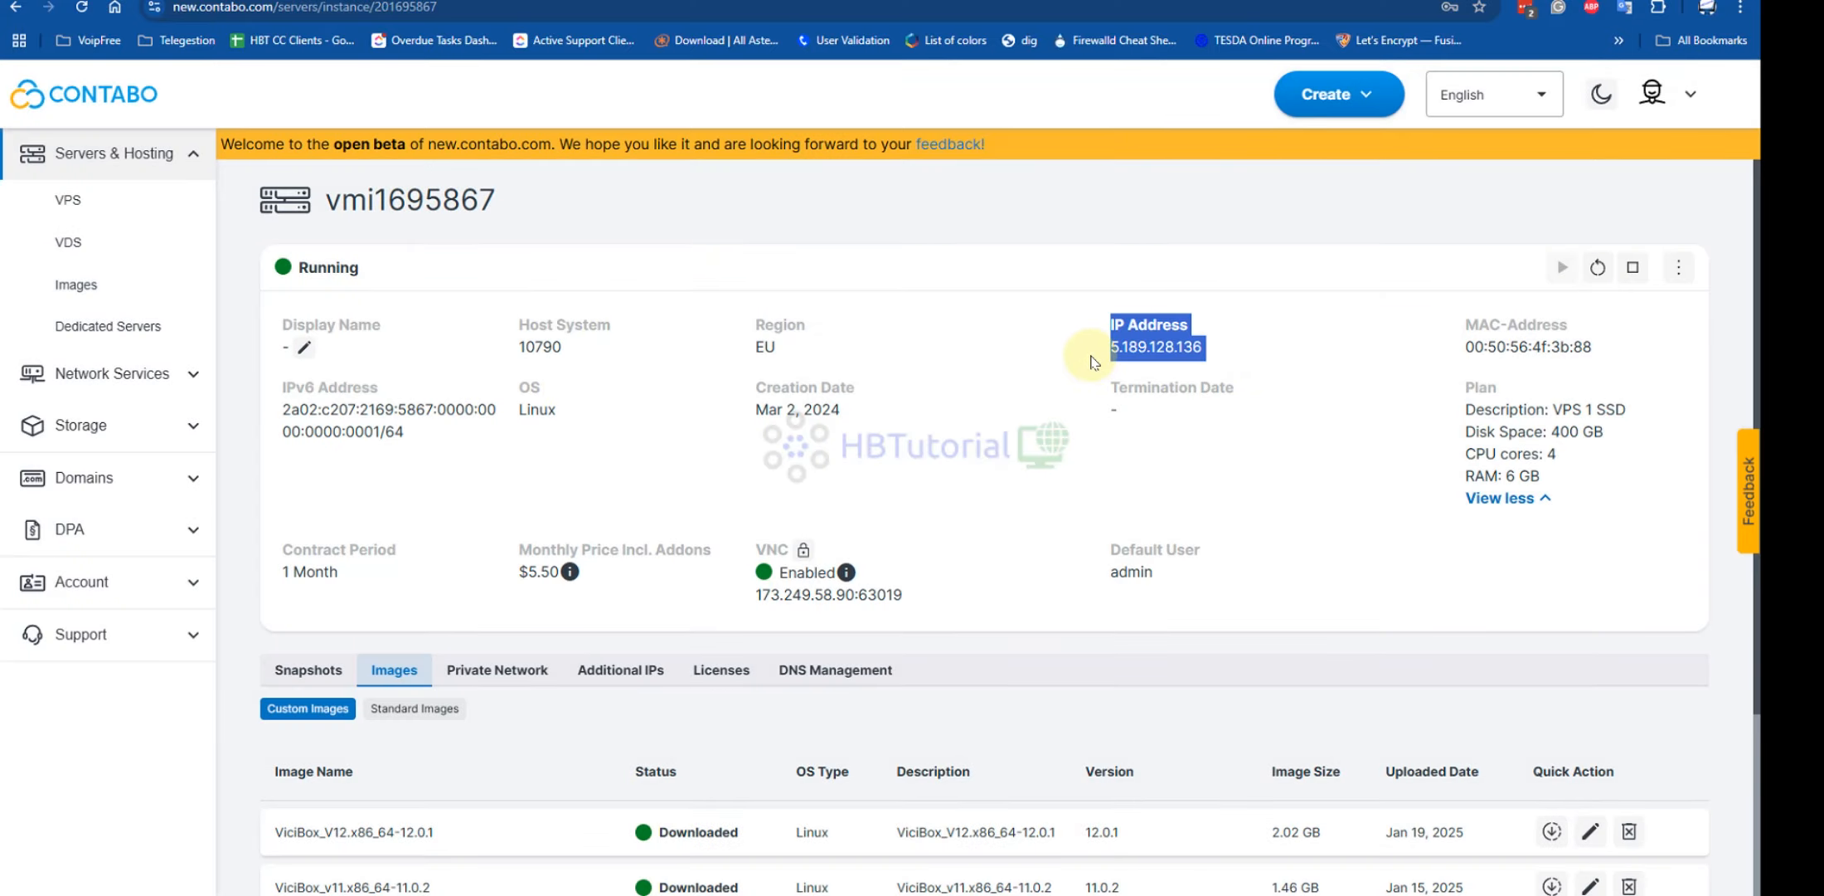
pyautogui.click(1235, 352)
pyautogui.click(1218, 348)
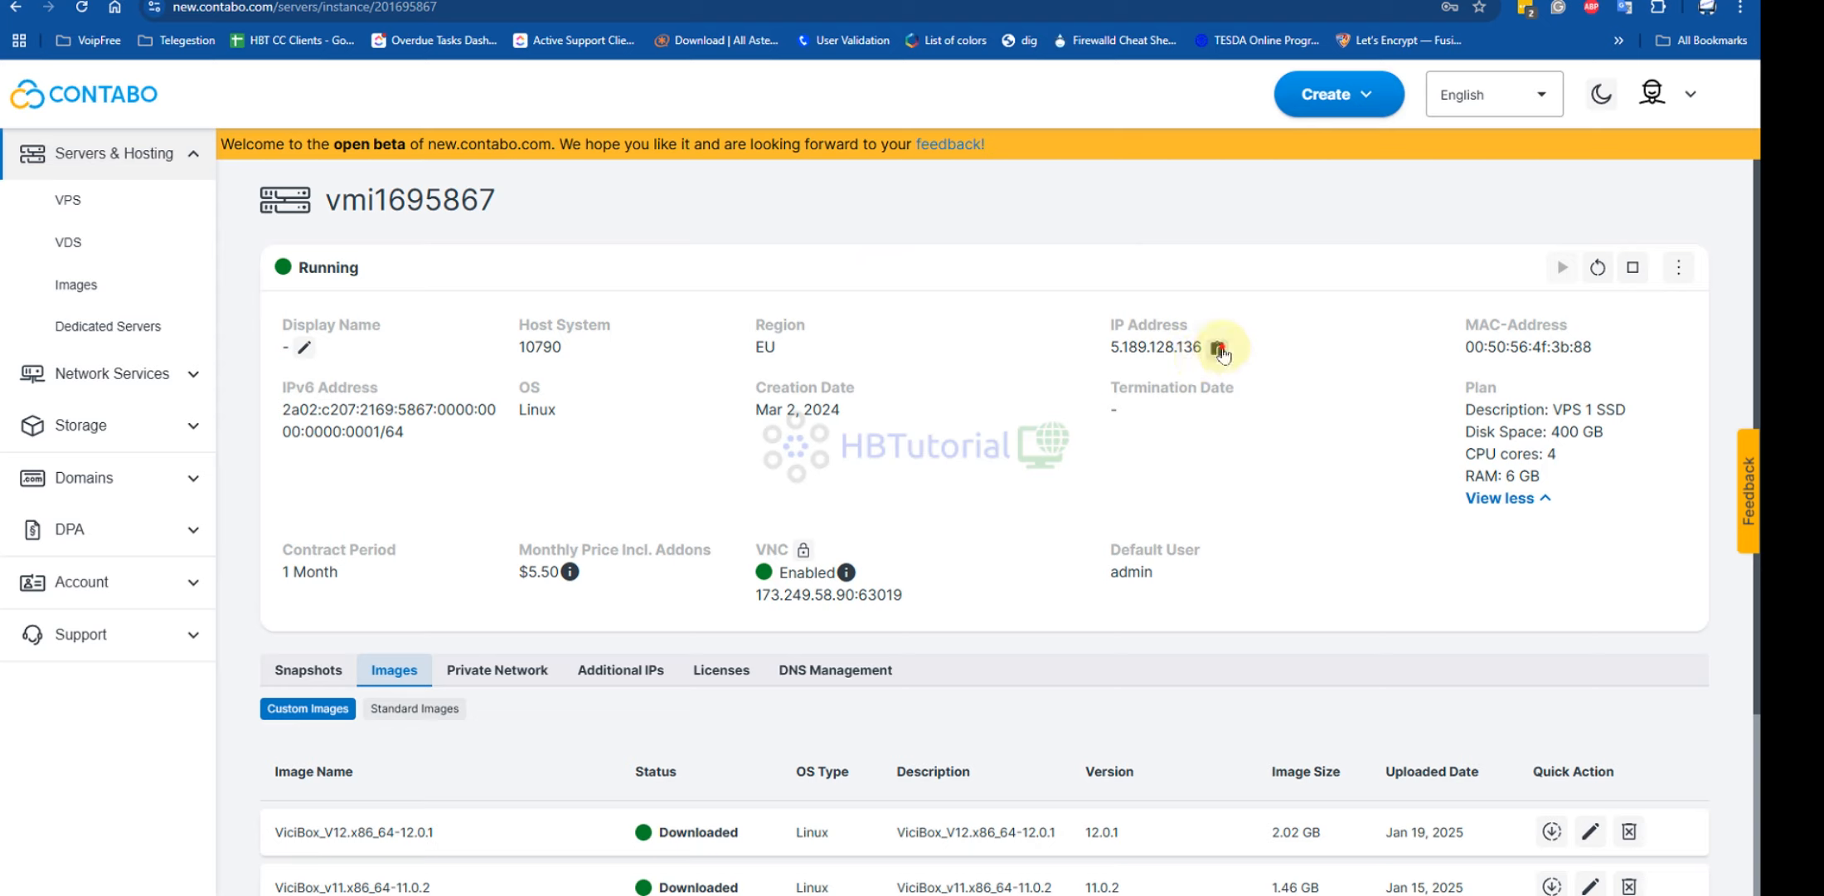
pyautogui.click(1219, 349)
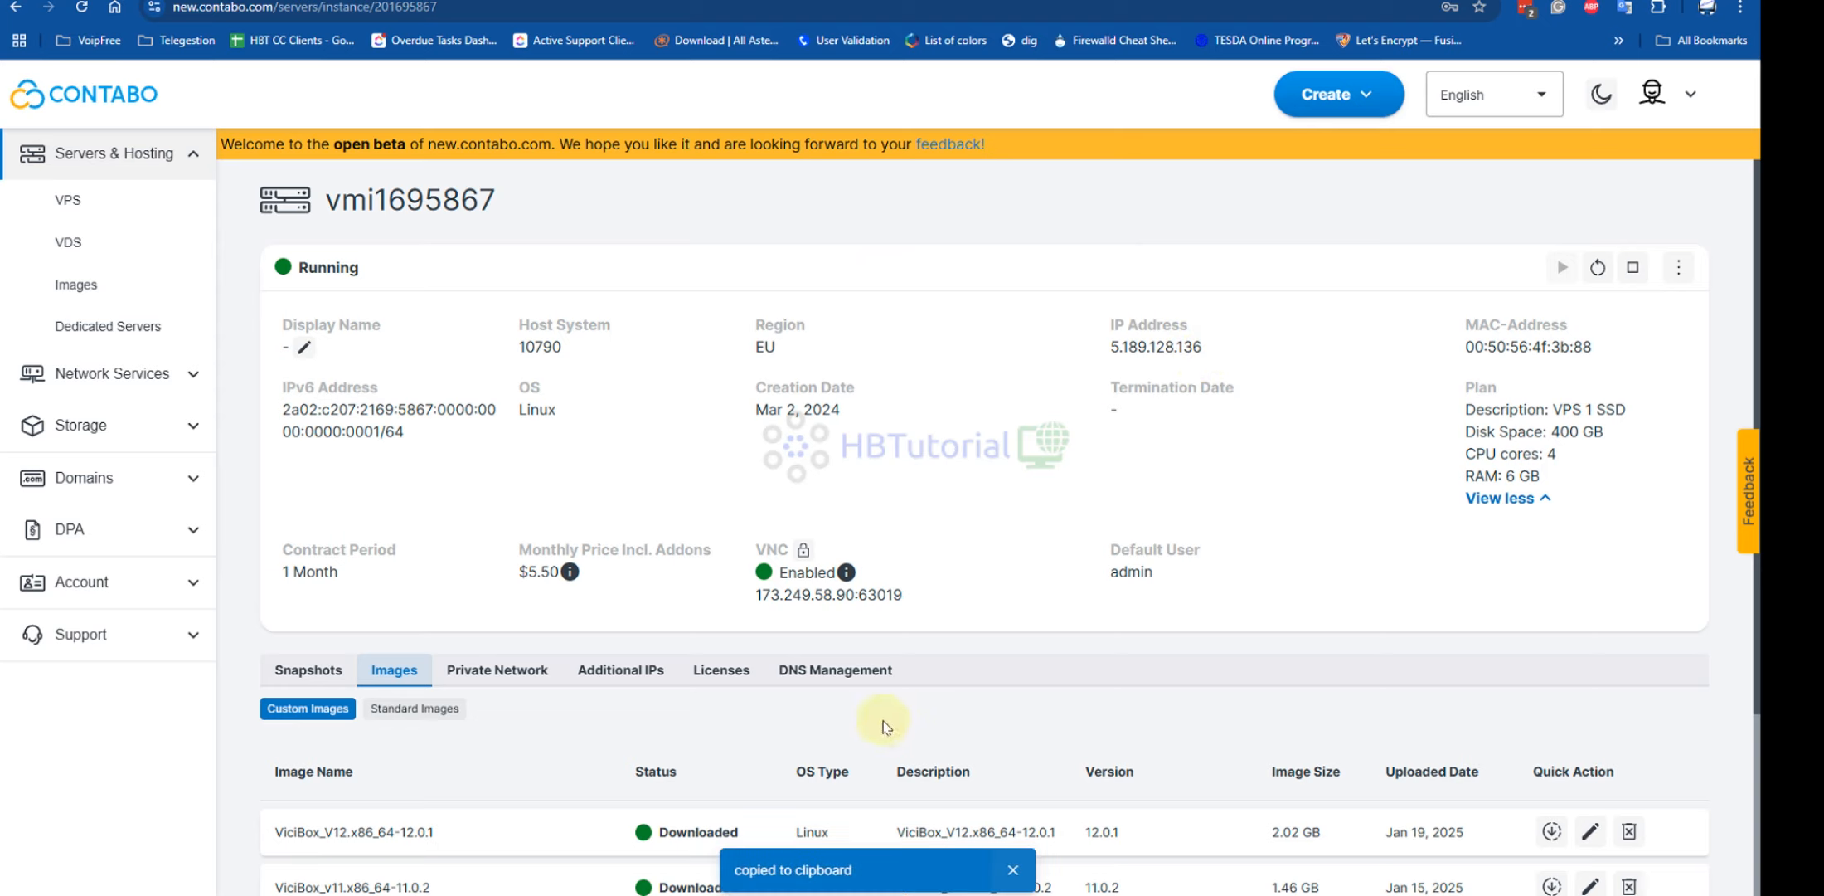
pyautogui.moveTo(1345, 894)
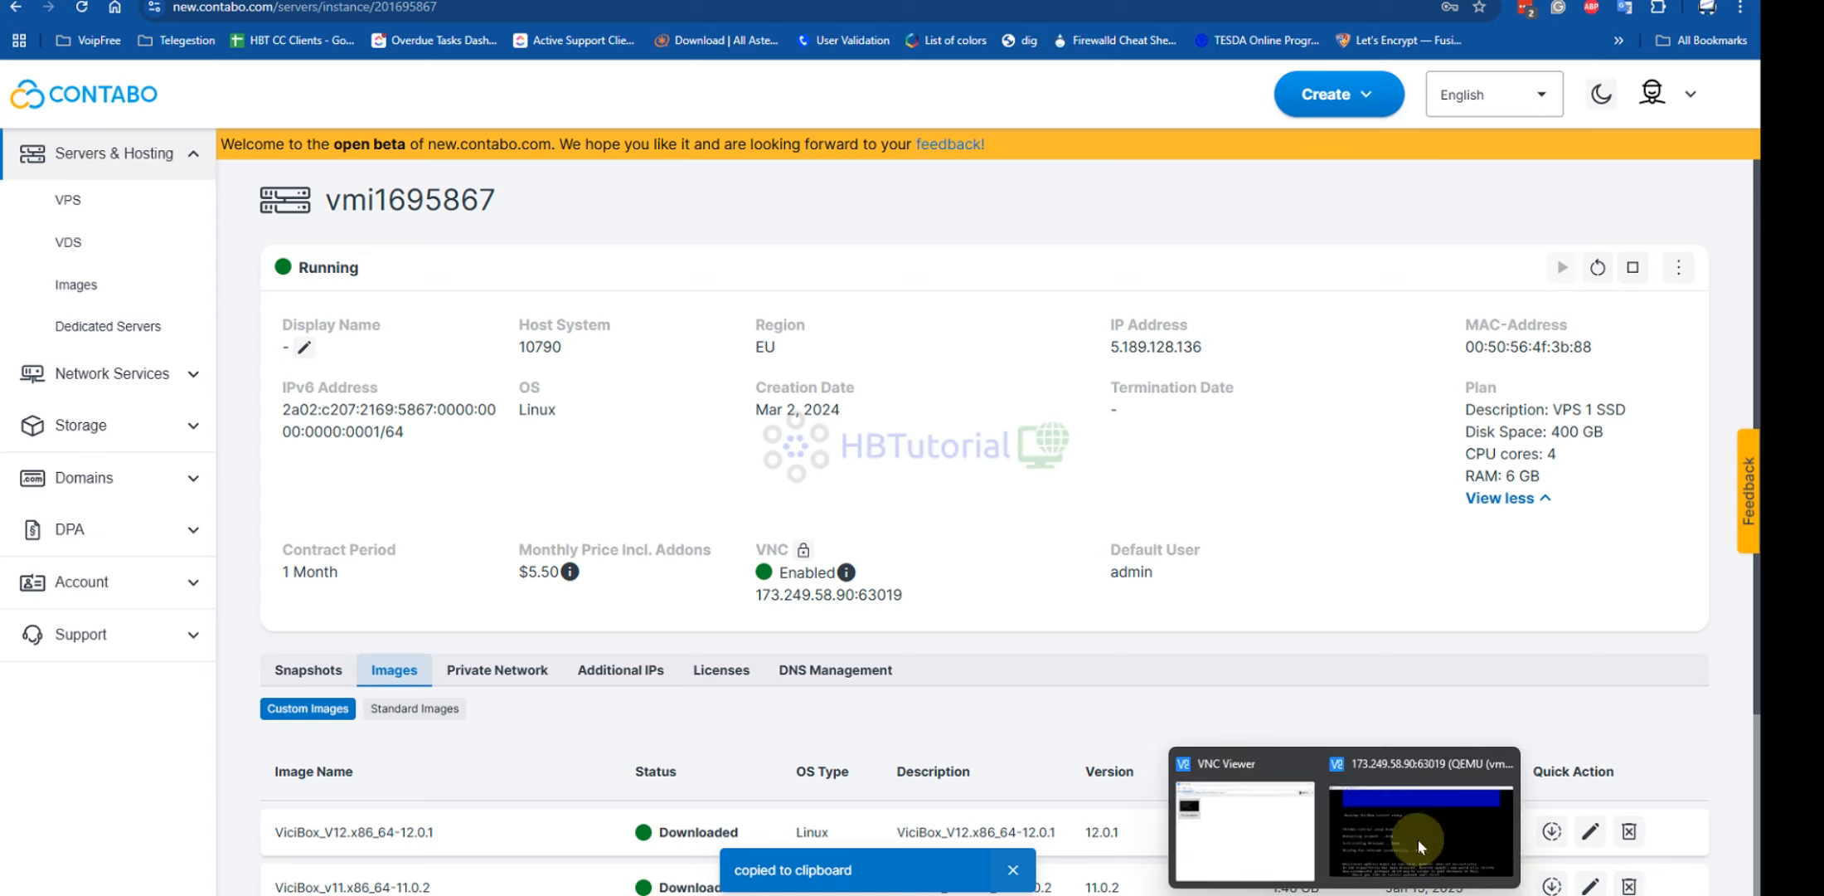
pyautogui.click(1423, 817)
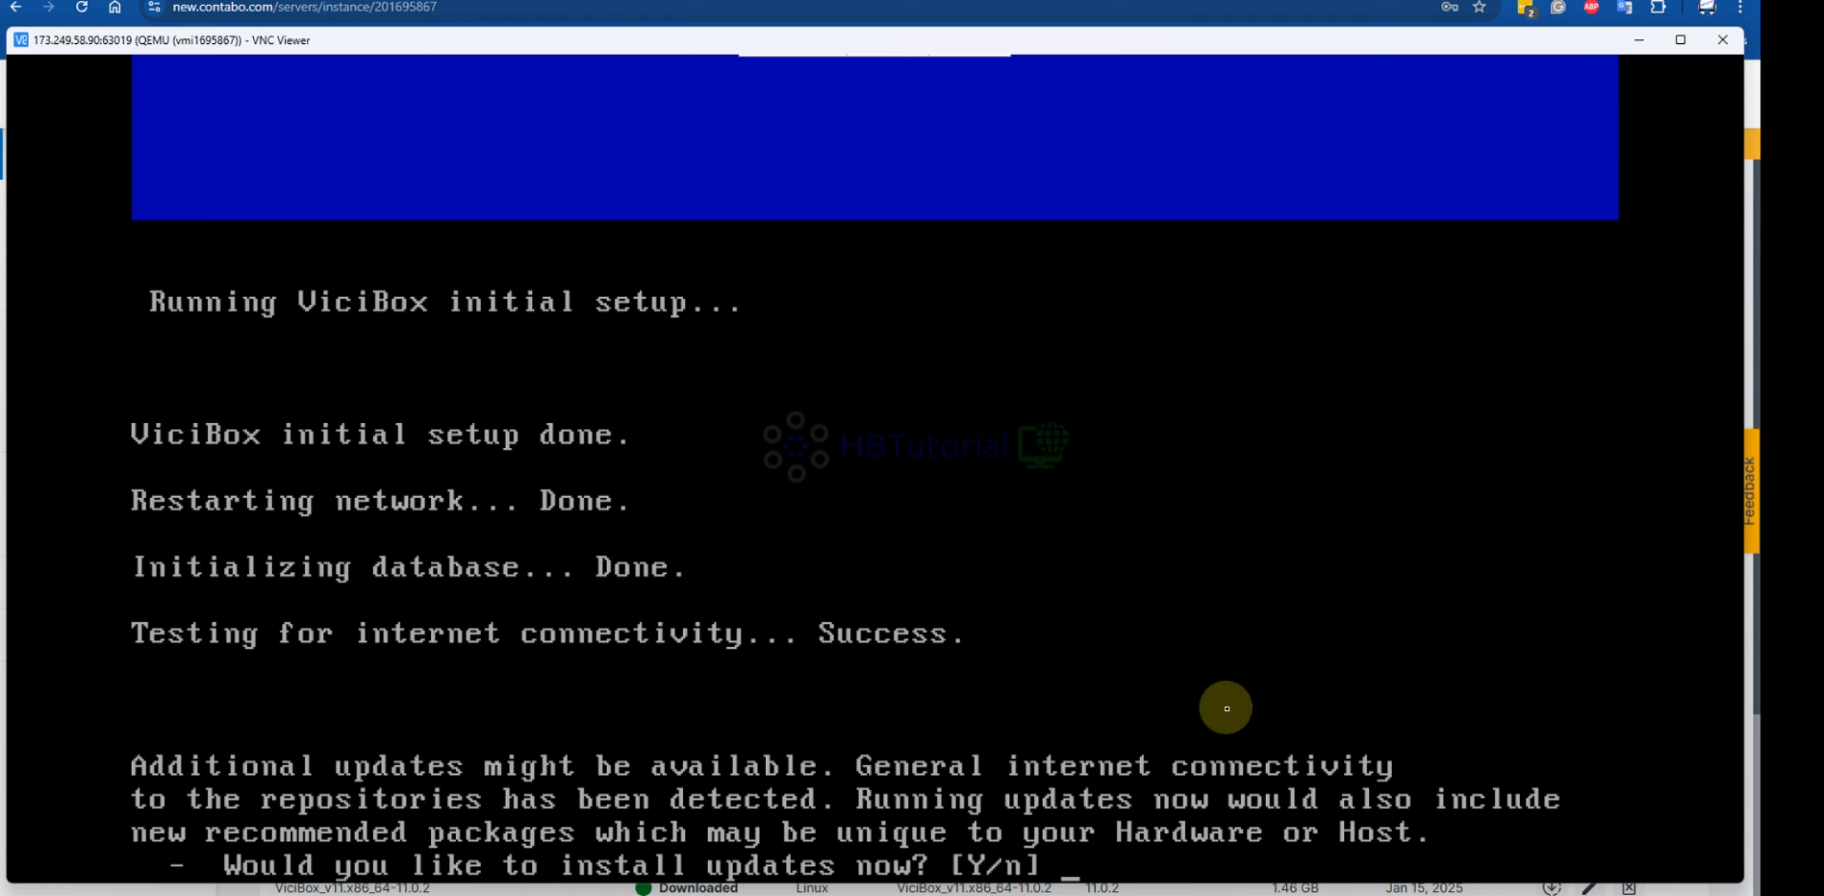
# Answer Y to install the 23 package updates, then run reboot
pyautogui.write('Y')
pyautogui.press('Return')
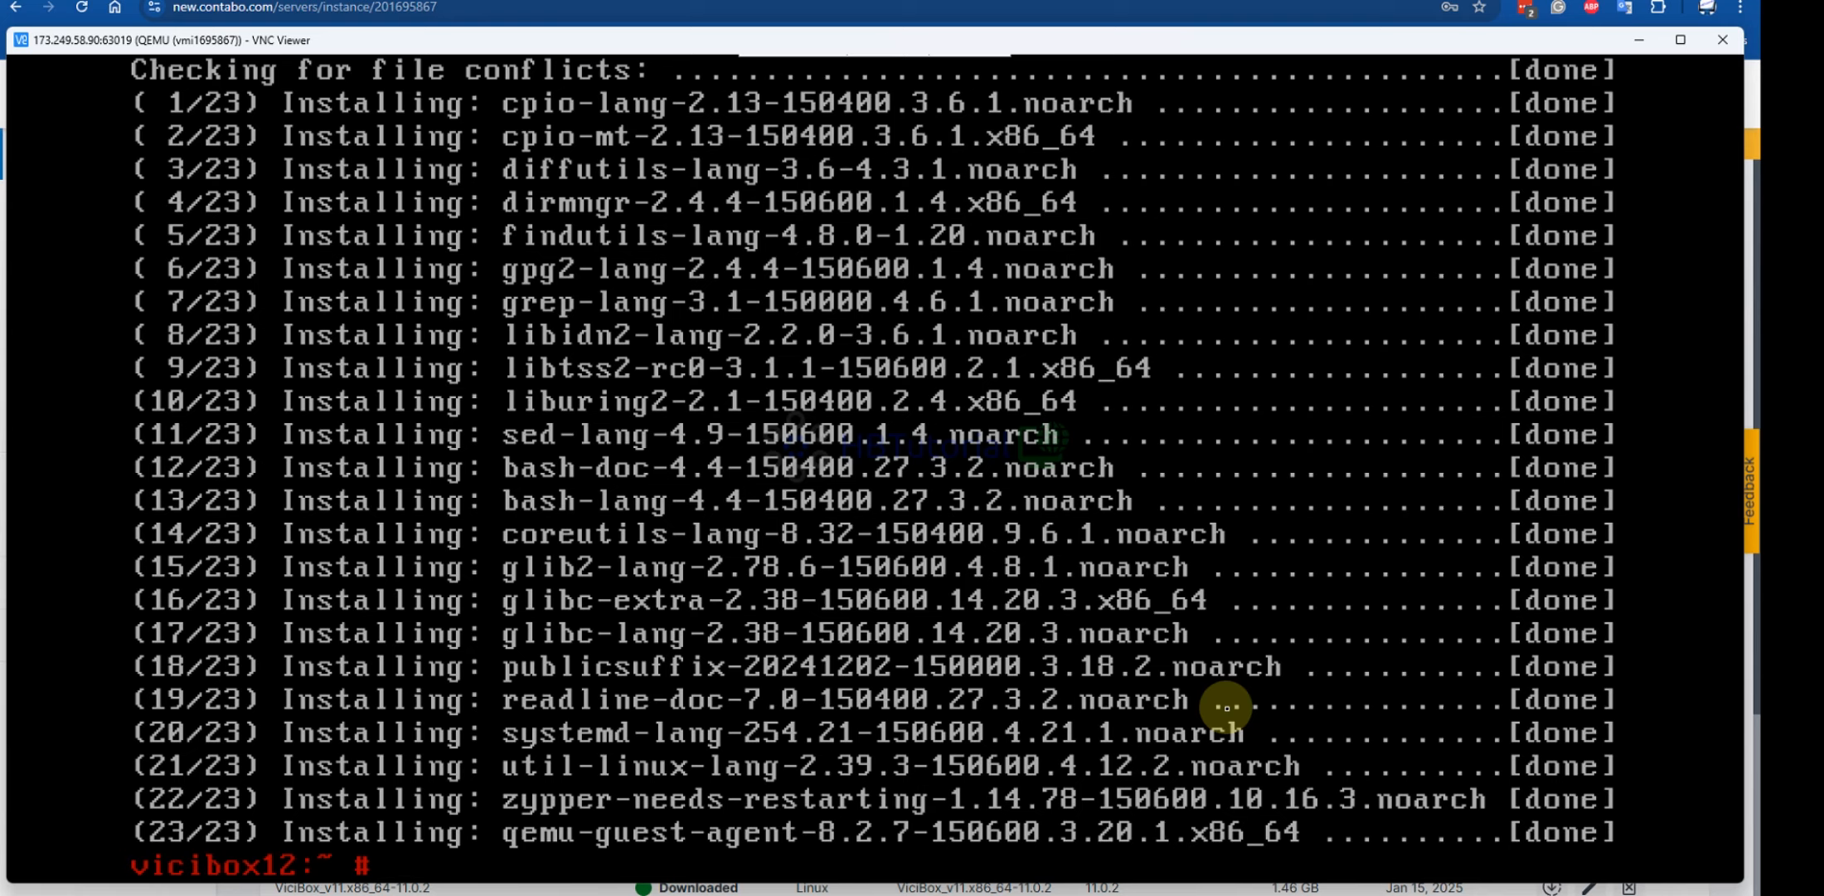
pyautogui.write('reboot')
pyautogui.press('Return')
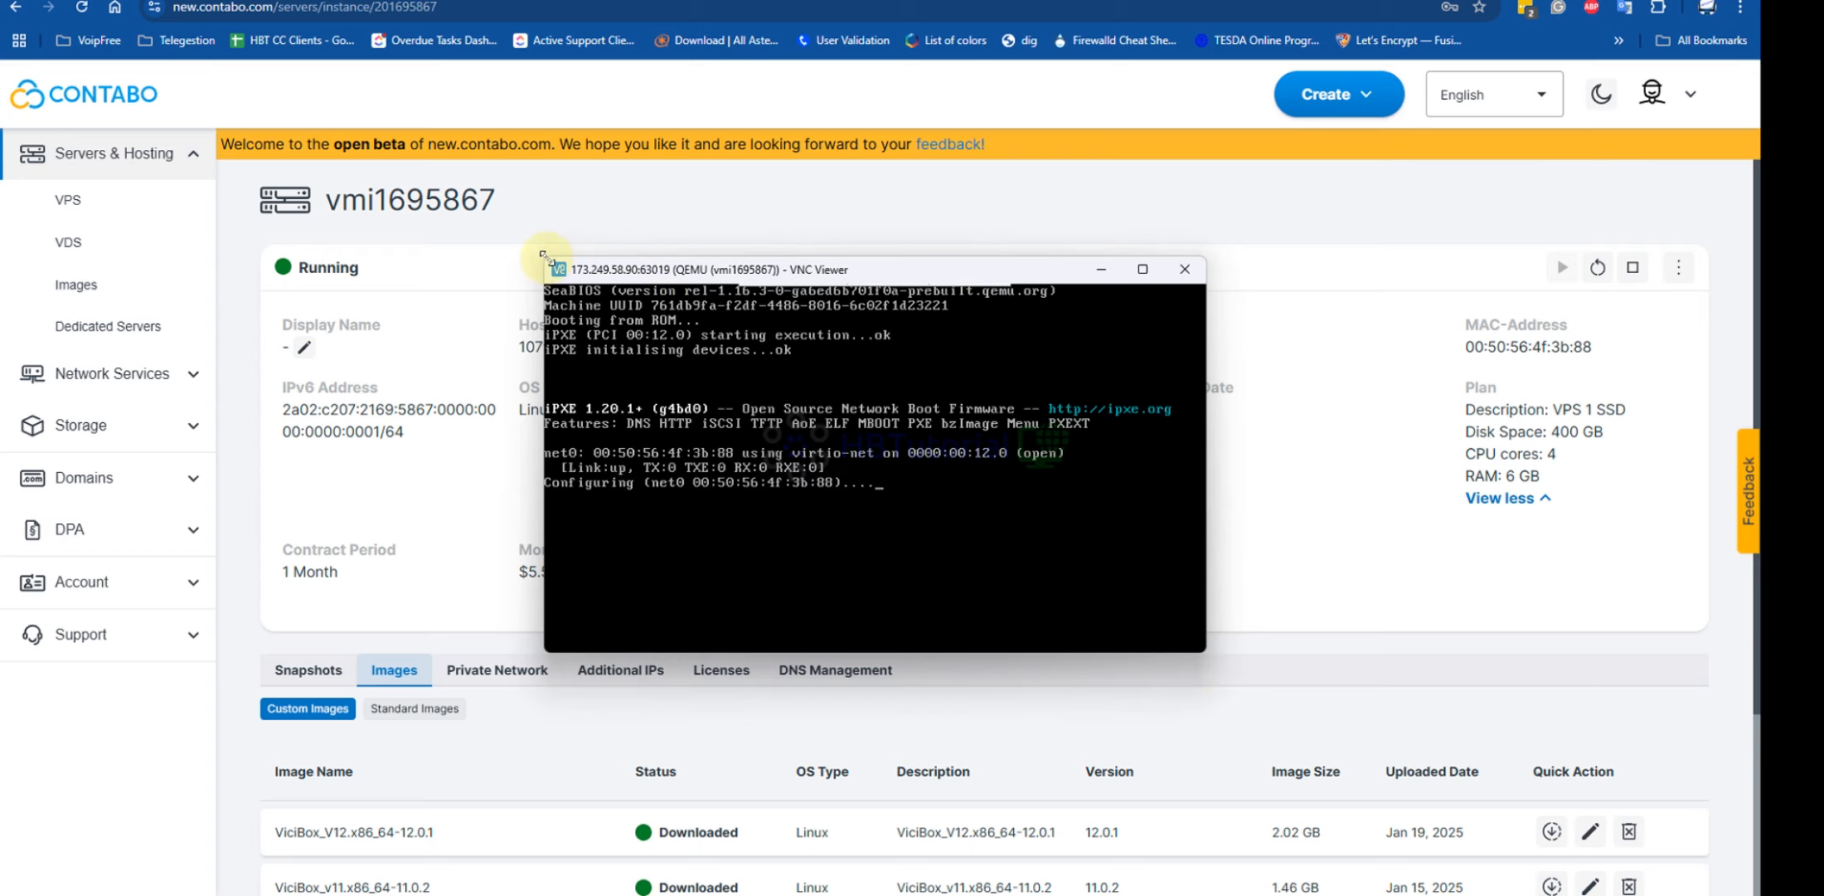
# Resize the VNC Viewer window to fill the screen while the server reboots
pyautogui.moveTo(544, 258); pyautogui.dragTo(4, 1)
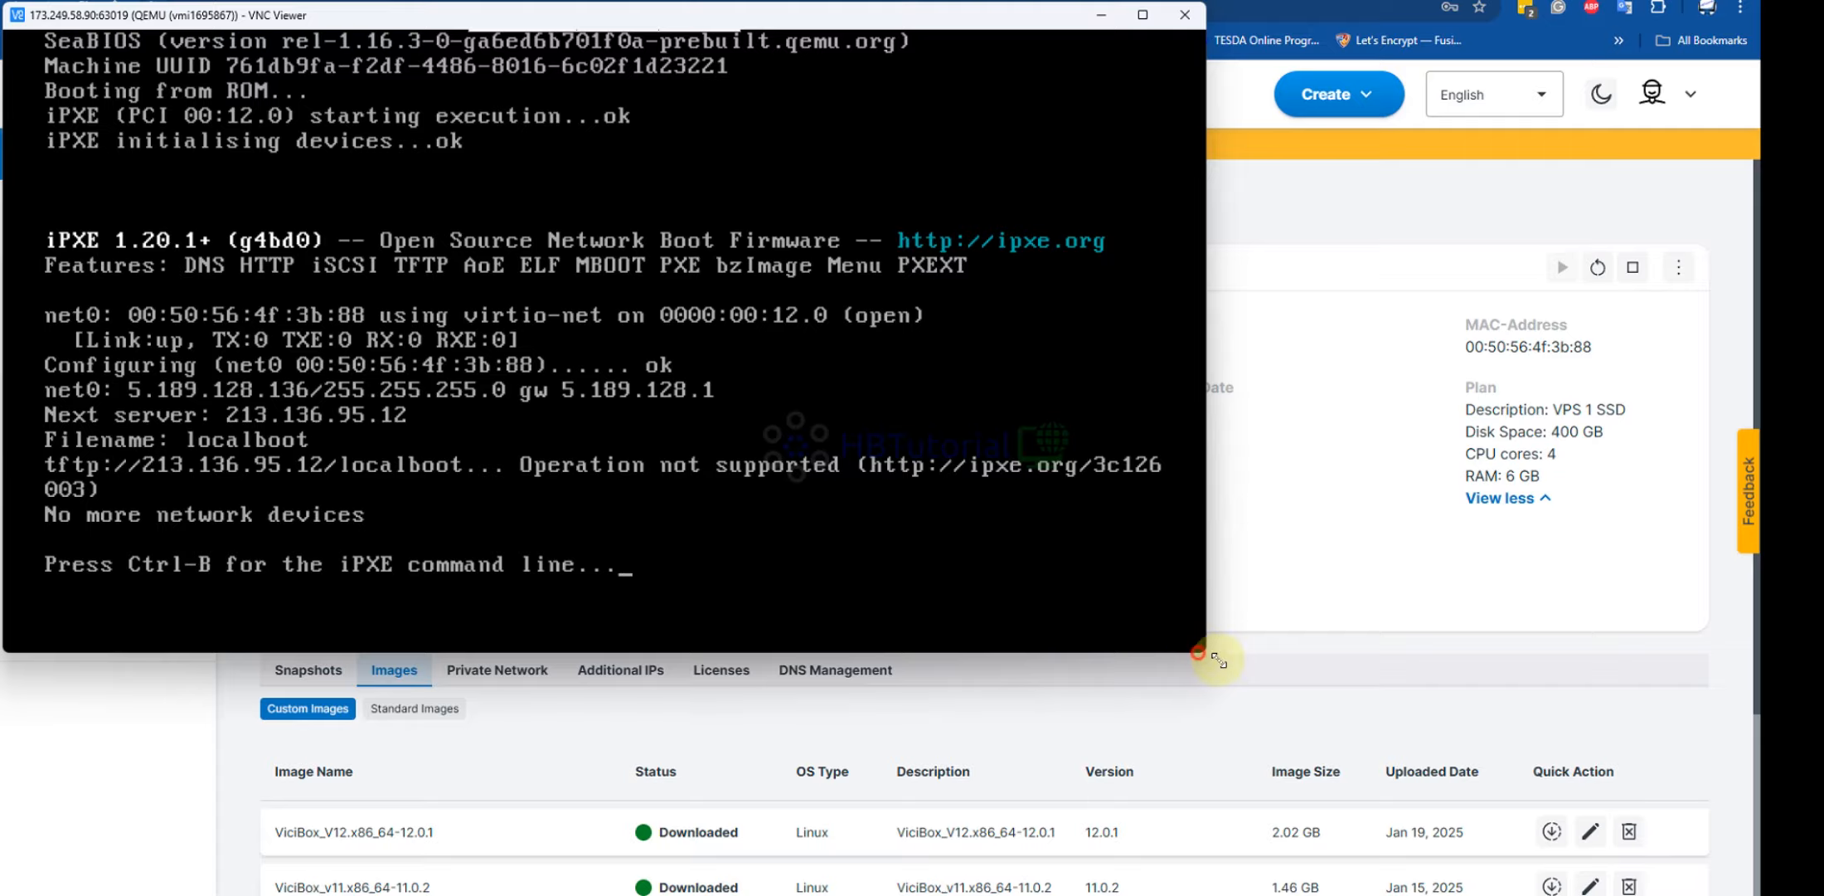
pyautogui.moveTo(1204, 651); pyautogui.dragTo(1758, 894)
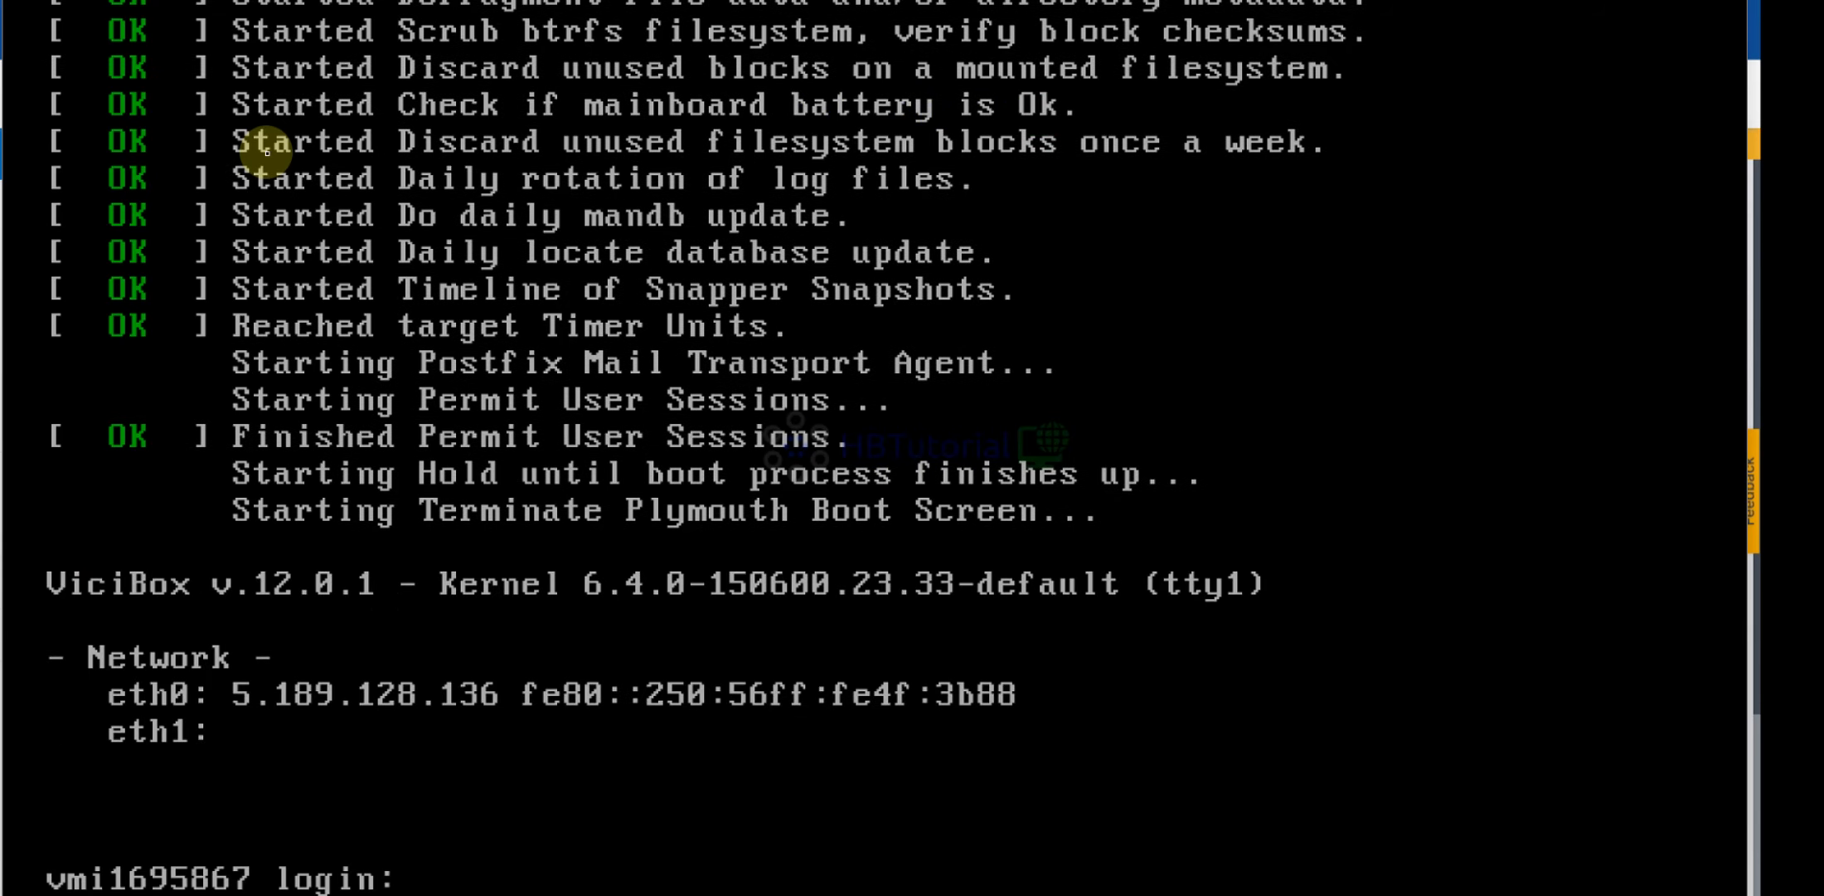
# Log in as root at the console, retrying after the first 'Login incorrect'
pyautogui.write('root')
pyautogui.press('Return')
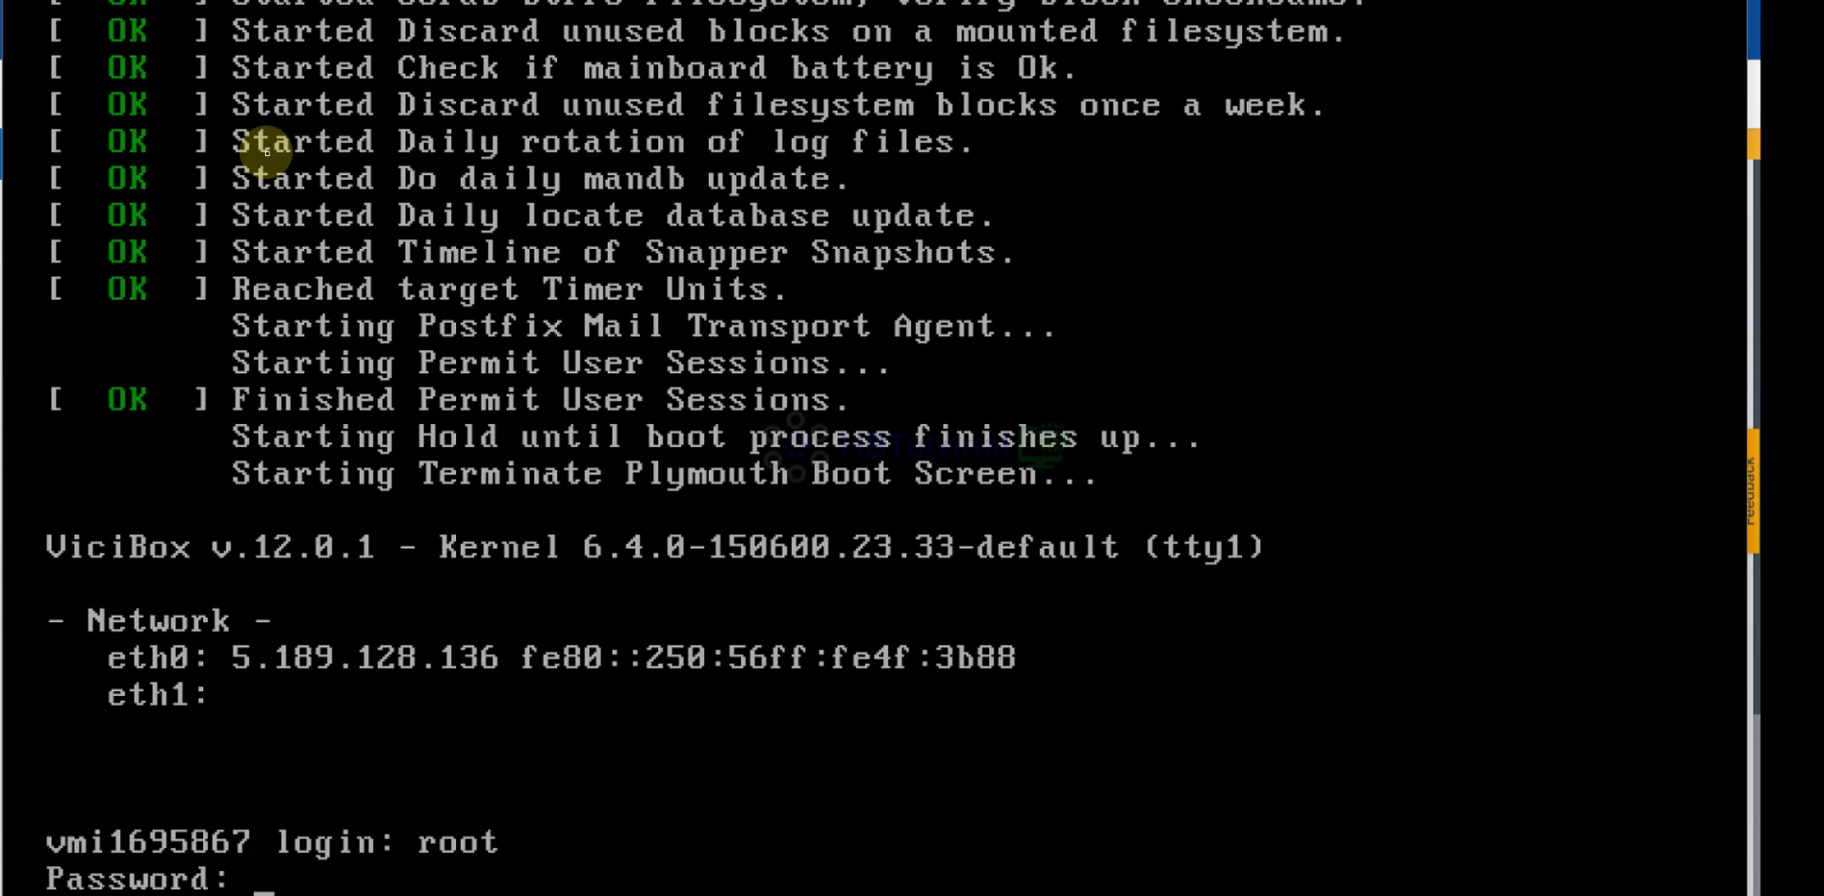
pyautogui.press('Return')
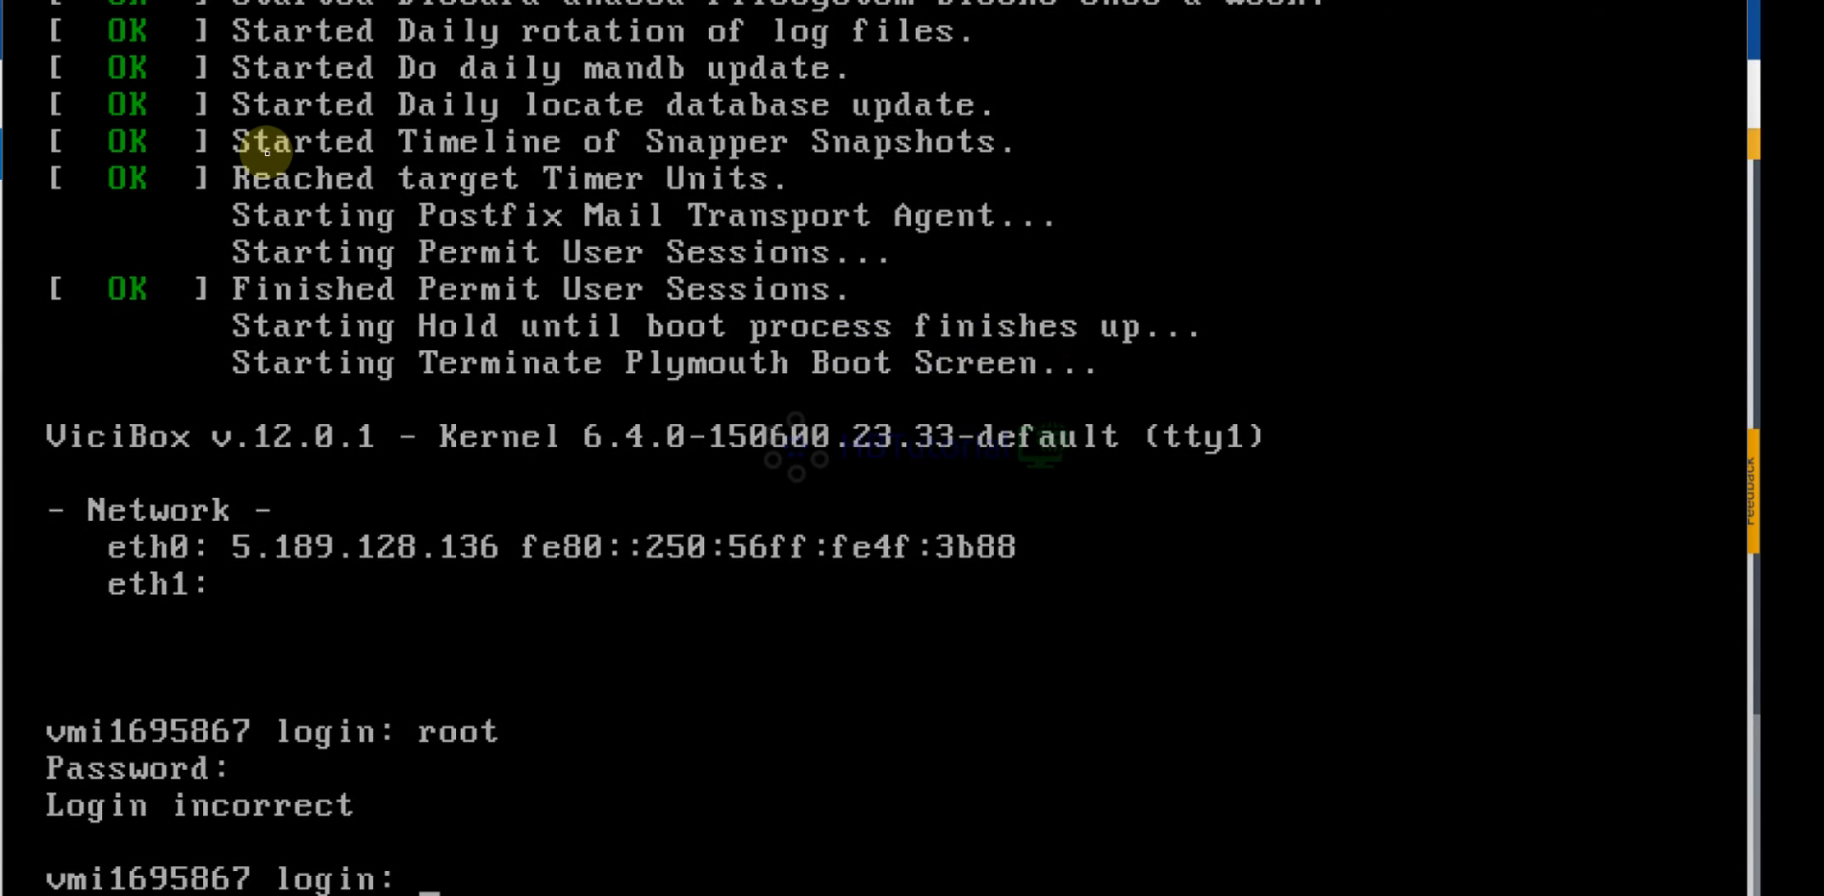
pyautogui.write('root')
pyautogui.press('Return')
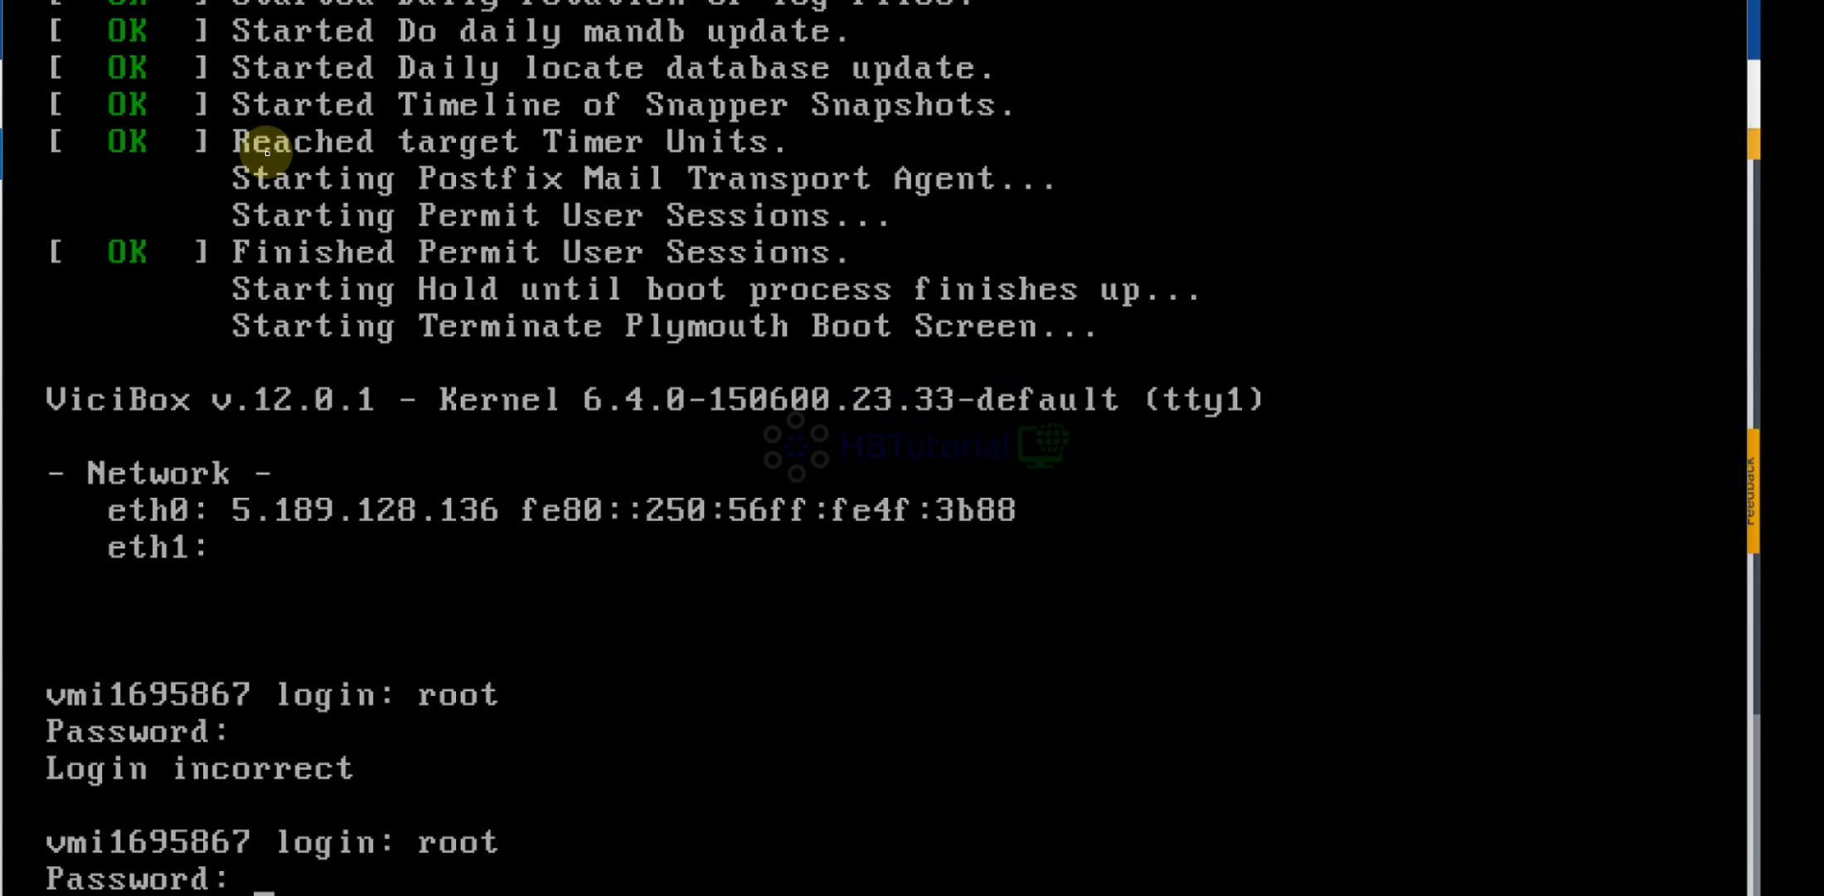
pyautogui.press('Return')
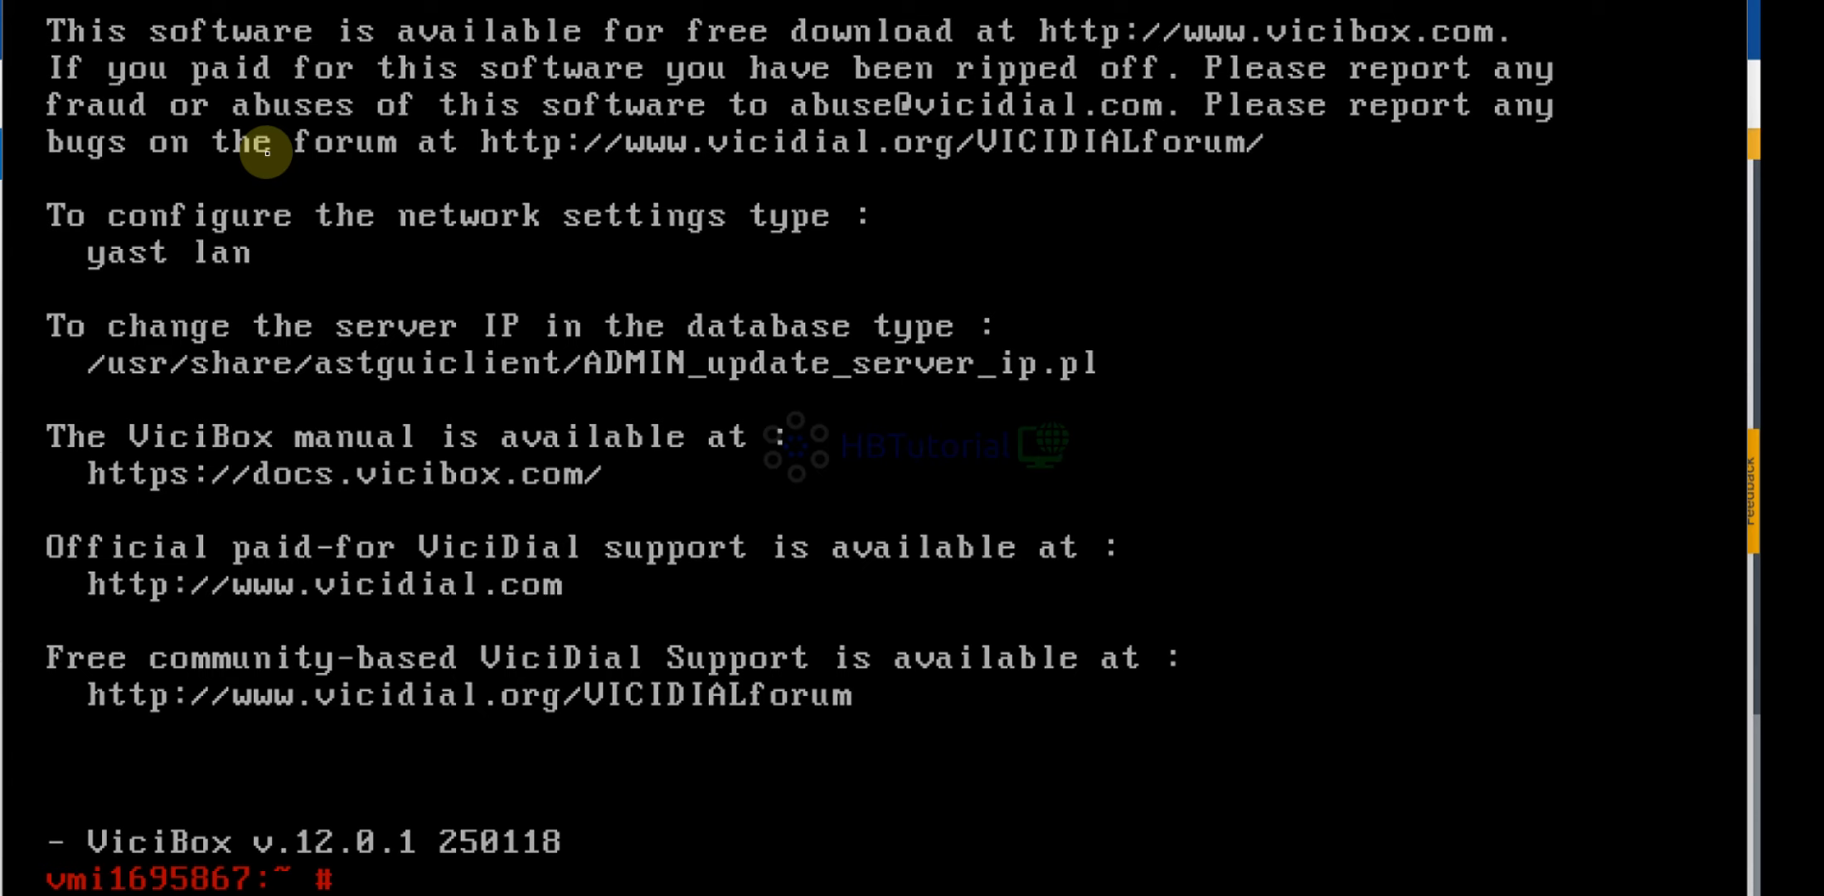
# Run the vicibox-express command, using Tab completion, to start Express mode
pyautogui.write('vici')
pyautogui.press('Tab')
pyautogui.press('Tab')
pyautogui.press('Tab')
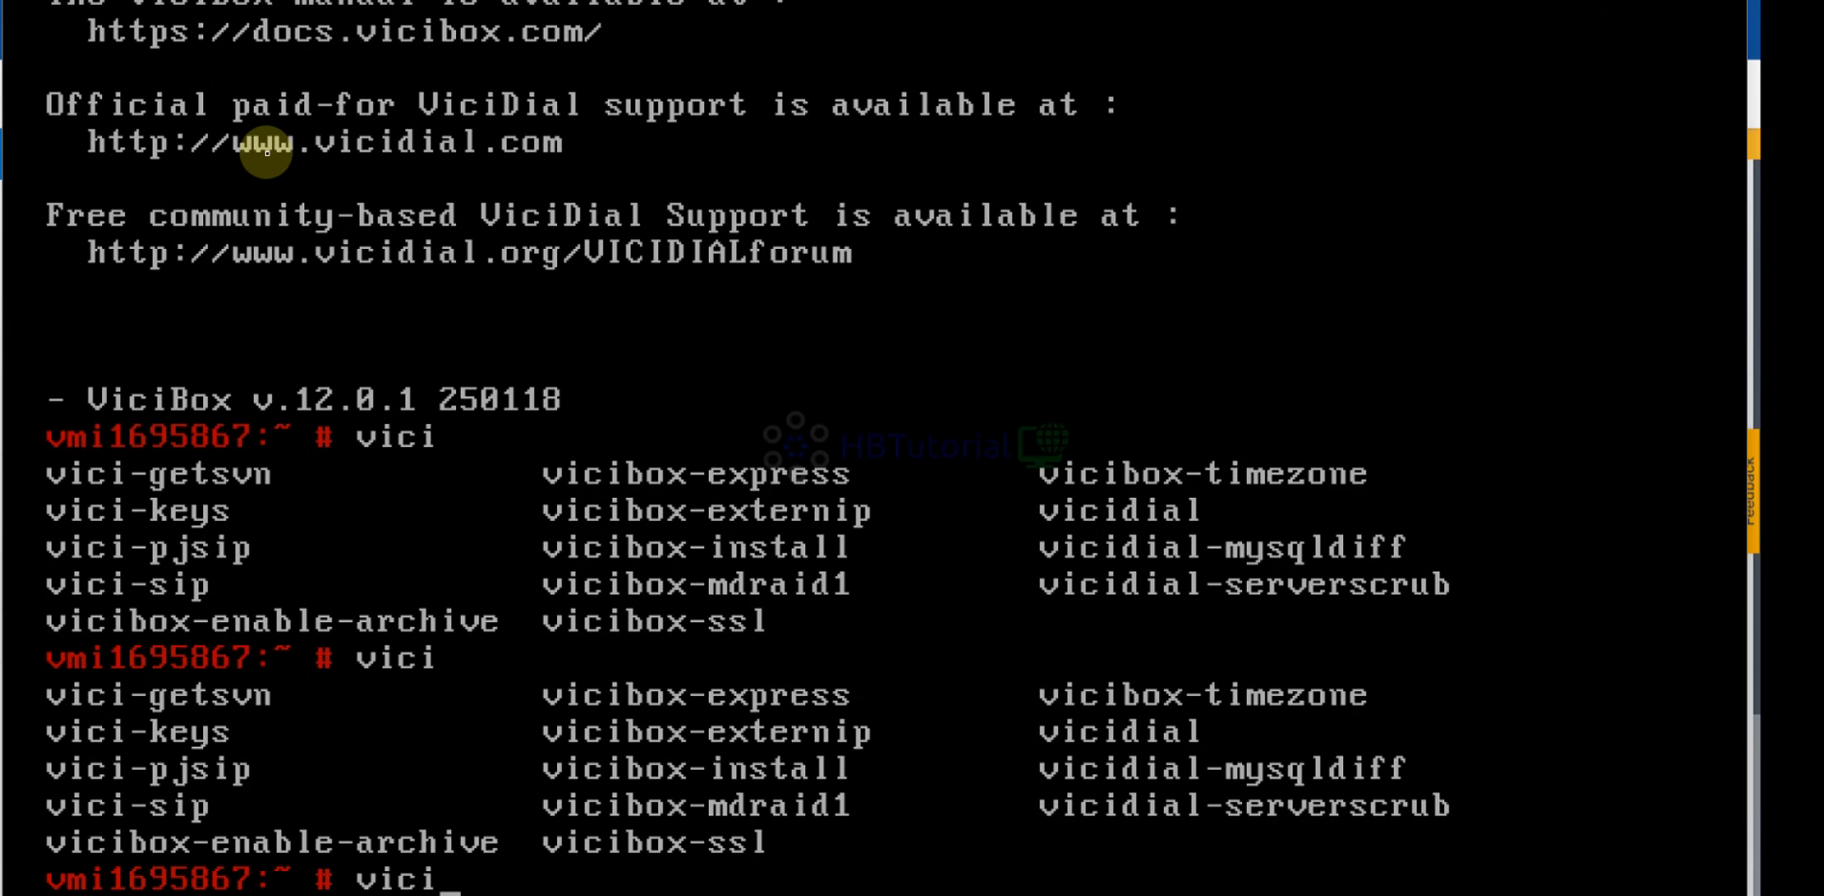
pyautogui.write('-b')
pyautogui.press('BackSpace')
pyautogui.write('bo')
pyautogui.press('BackSpace')
pyautogui.press('BackSpace')
pyautogui.press('BackSpace')
pyautogui.press('BackSpace')
pyautogui.write('ibox-')
pyautogui.write('ex')
pyautogui.write('o')
pyautogui.press('BackSpace')
pyautogui.write('p')
pyautogui.press('Tab')
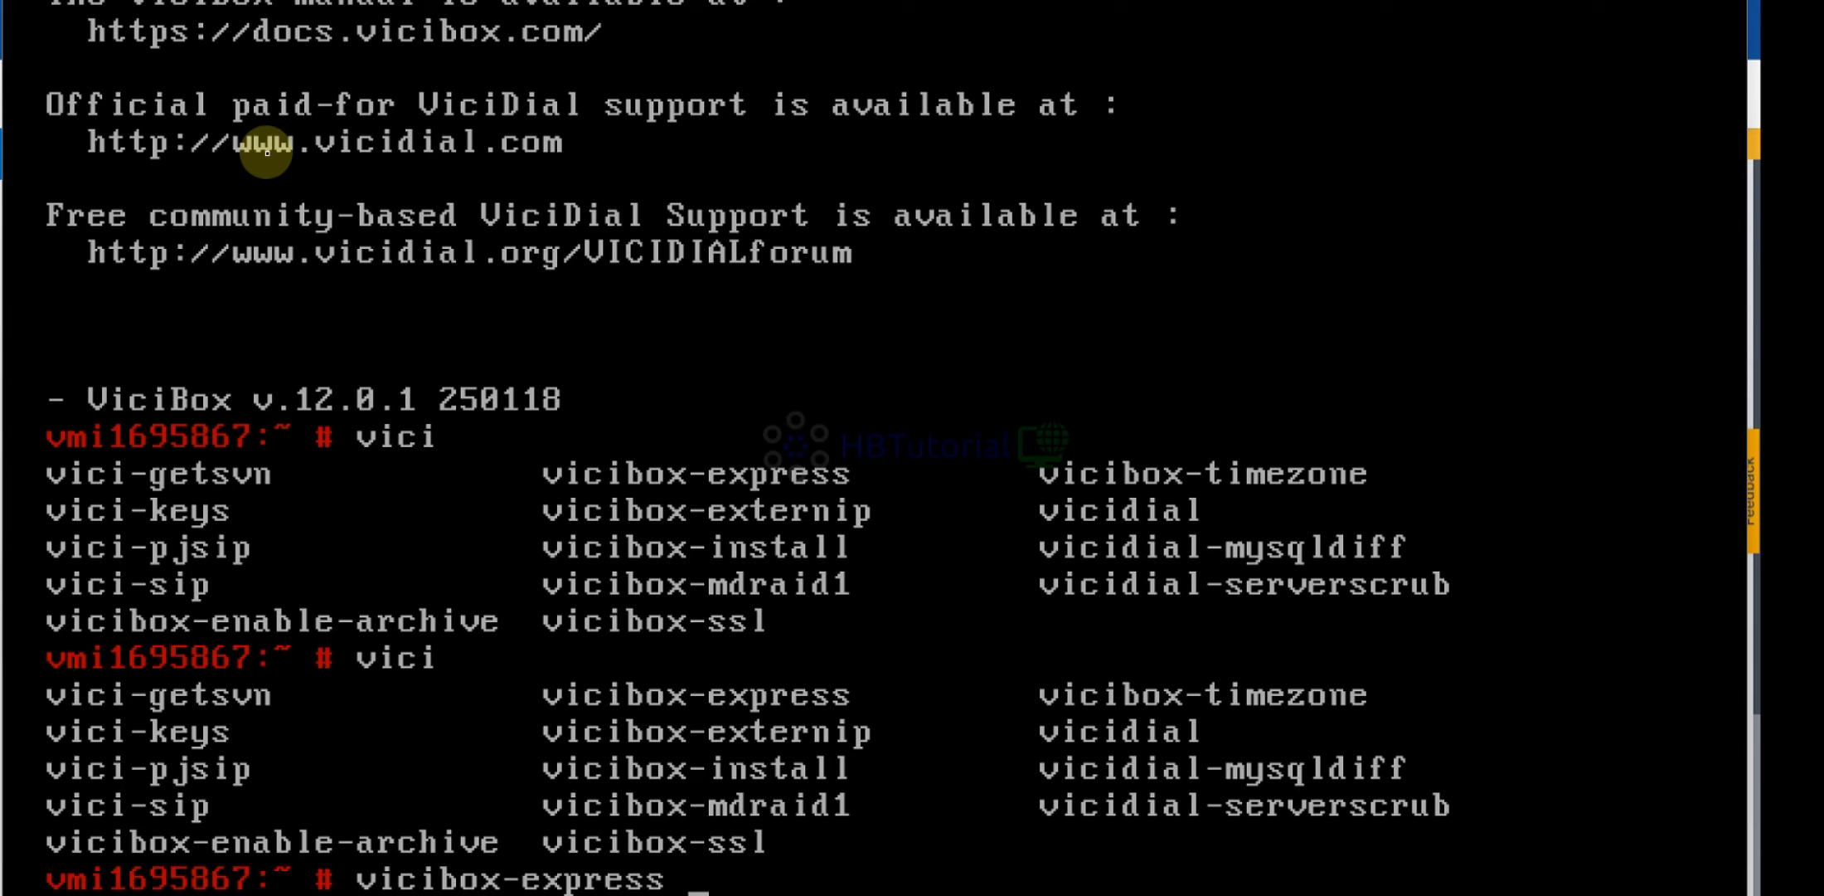
pyautogui.press('Return')
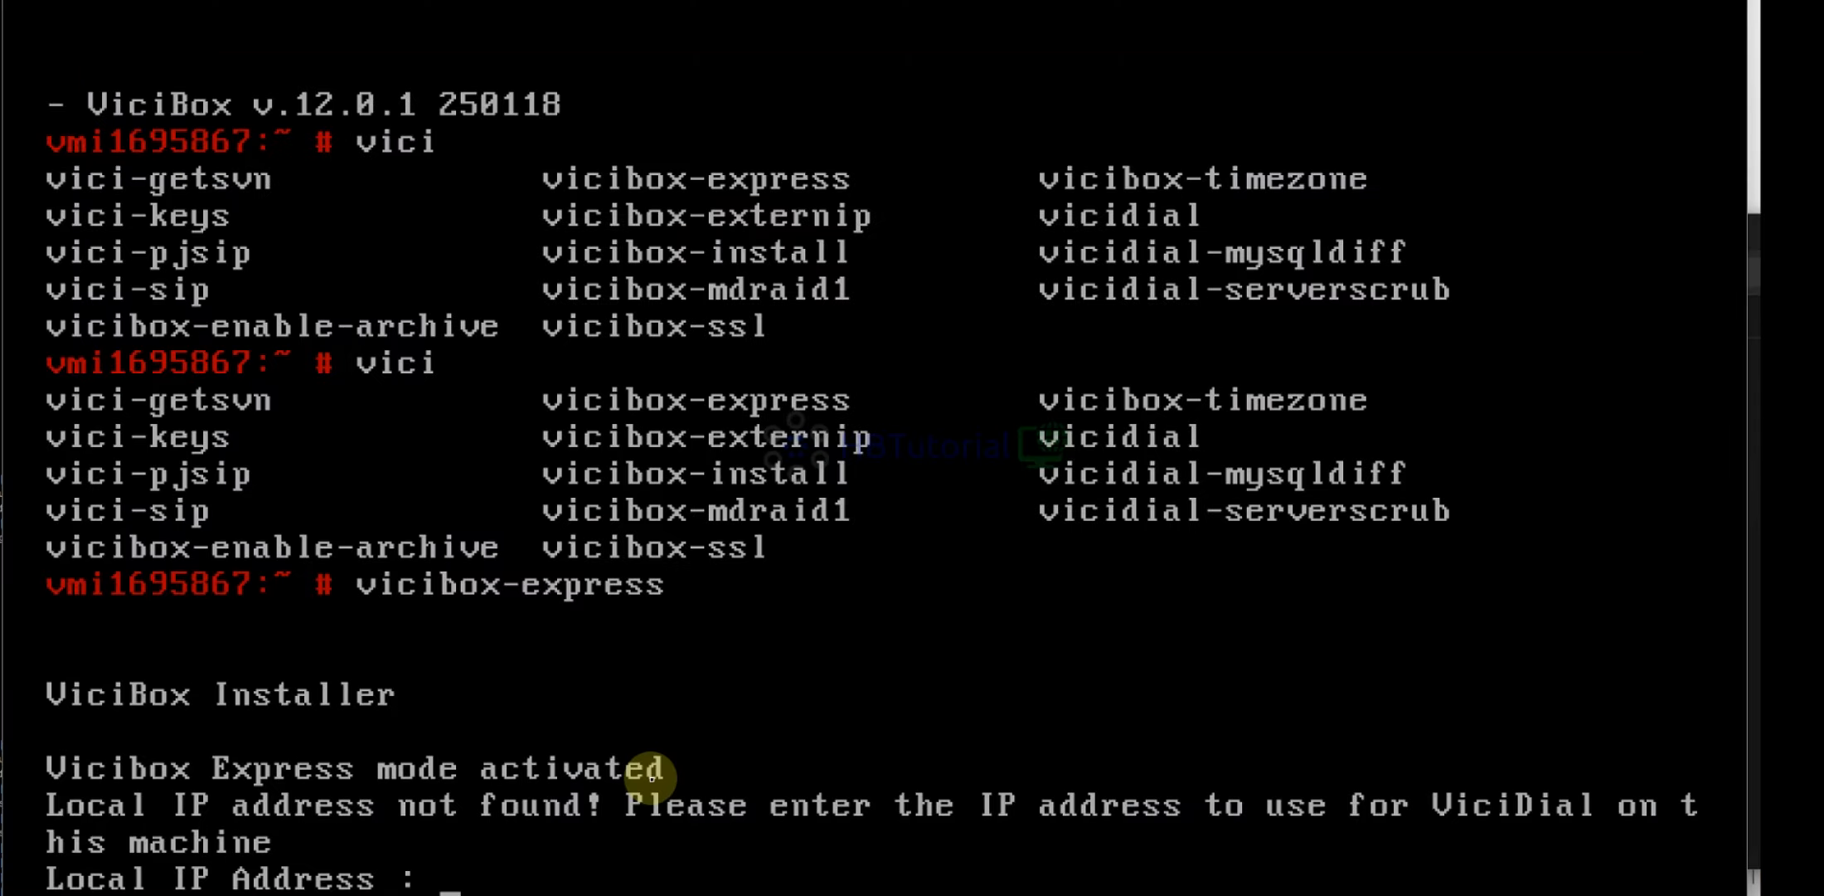
# Enter 5.189.128.136 as the installer's local IP address
pyautogui.write('5.189.')
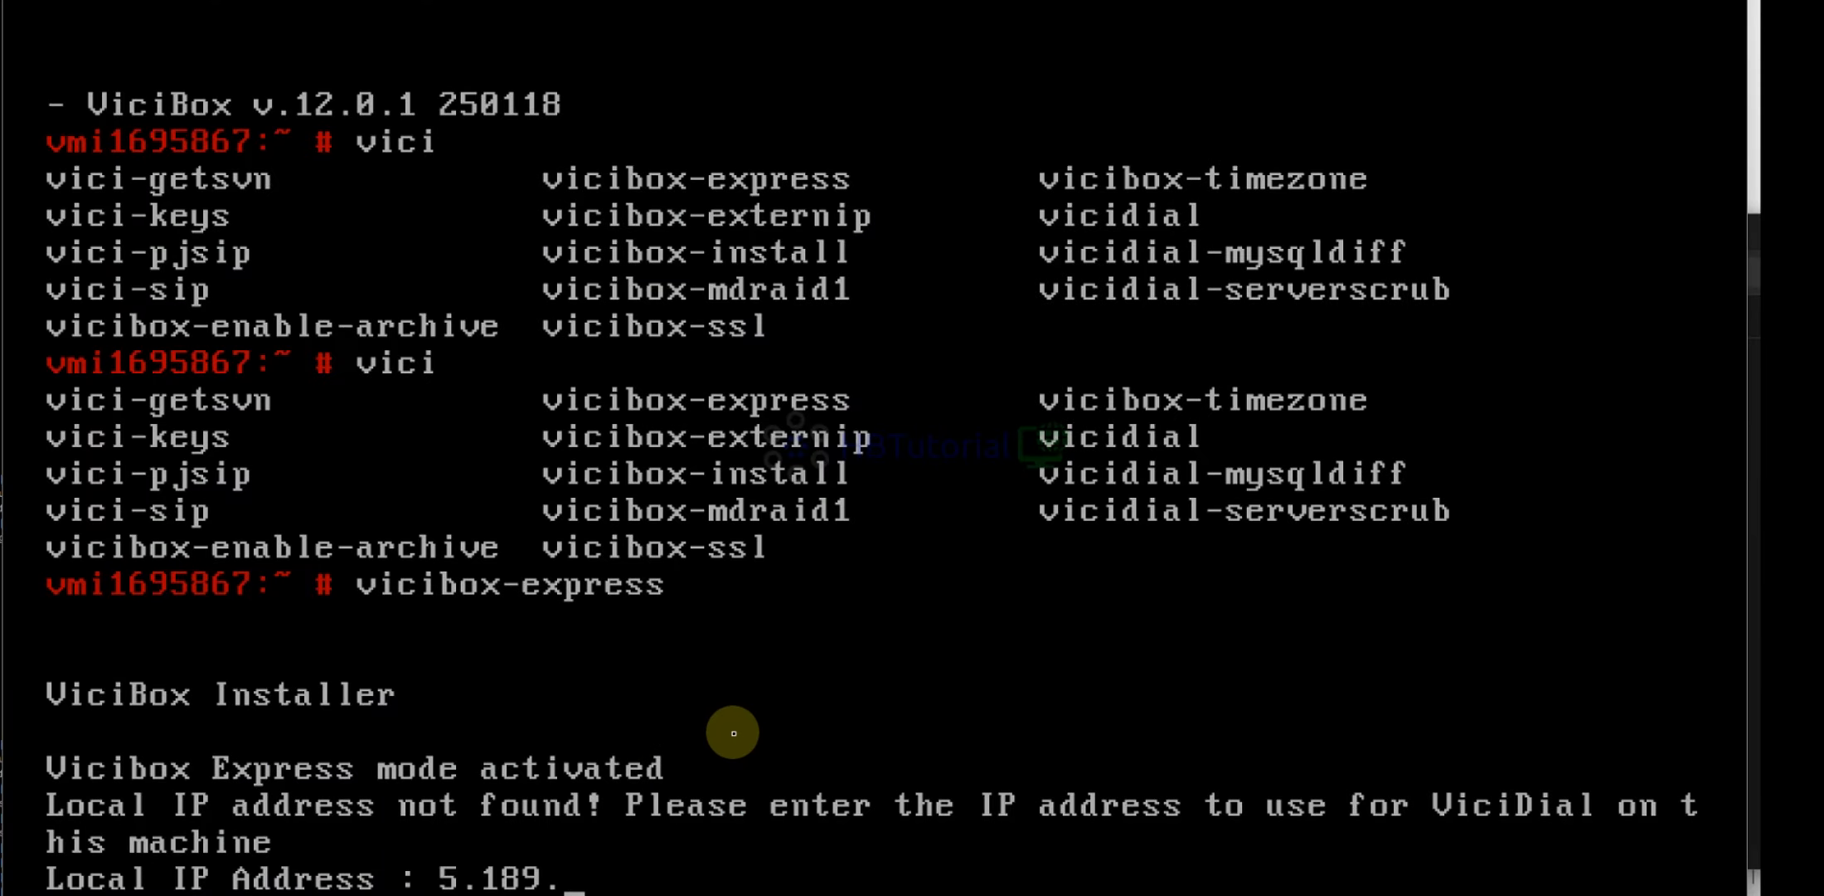
pyautogui.write('128.')
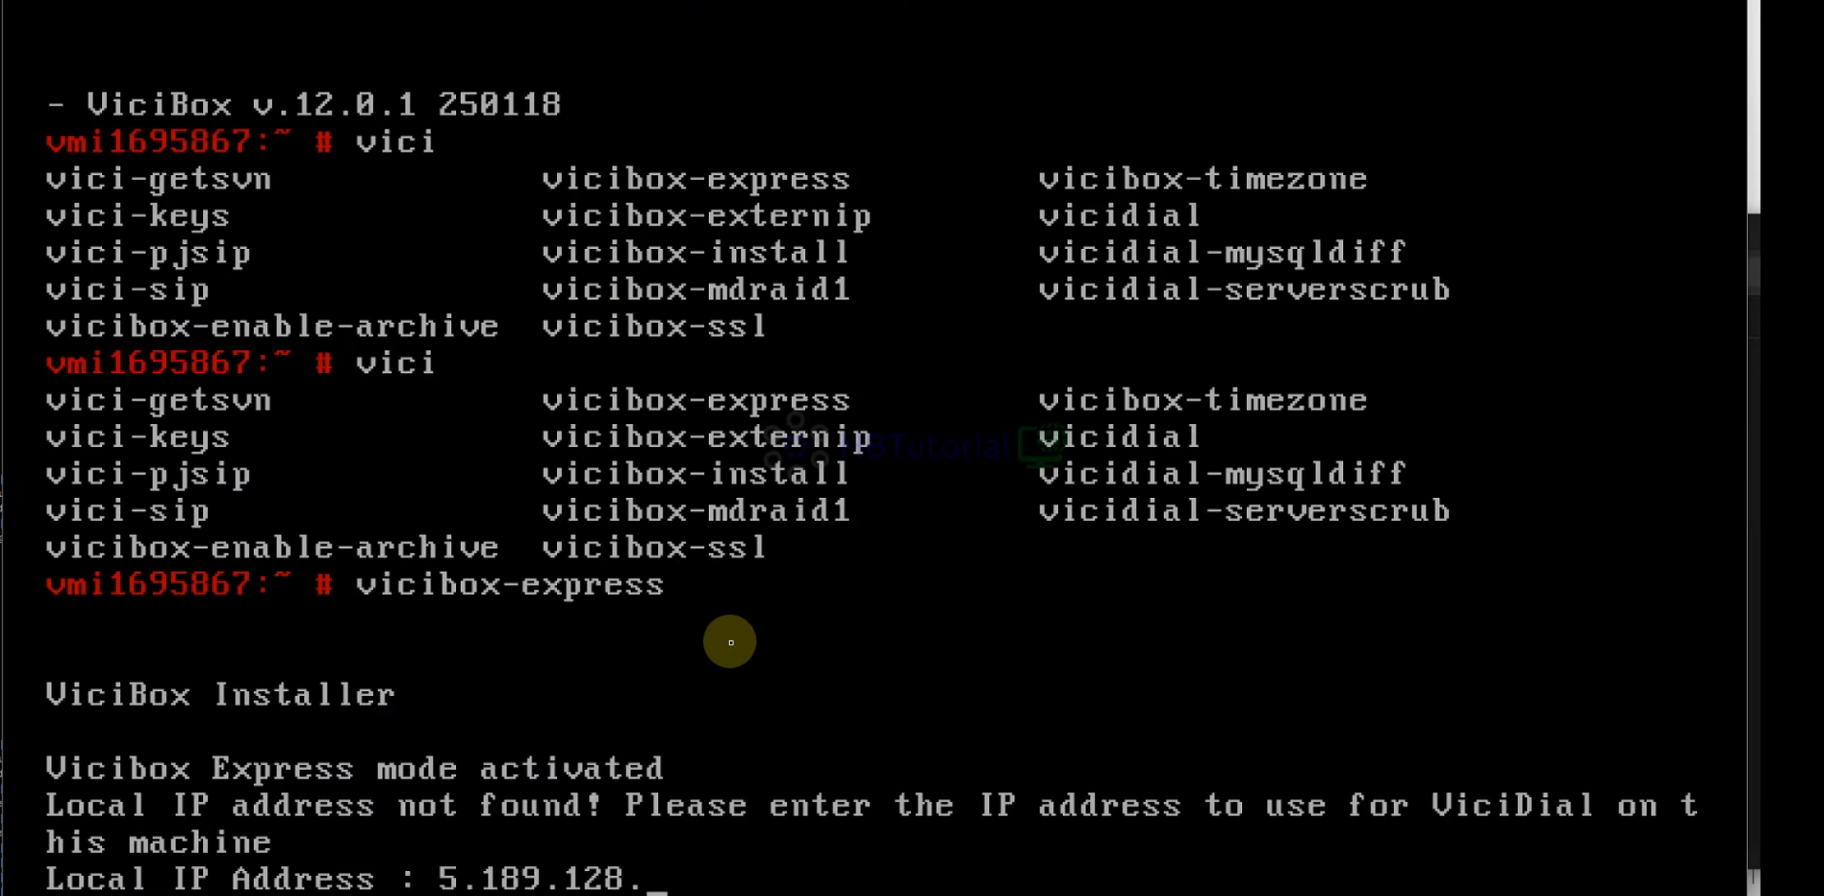
pyautogui.write('1')
pyautogui.write('36')
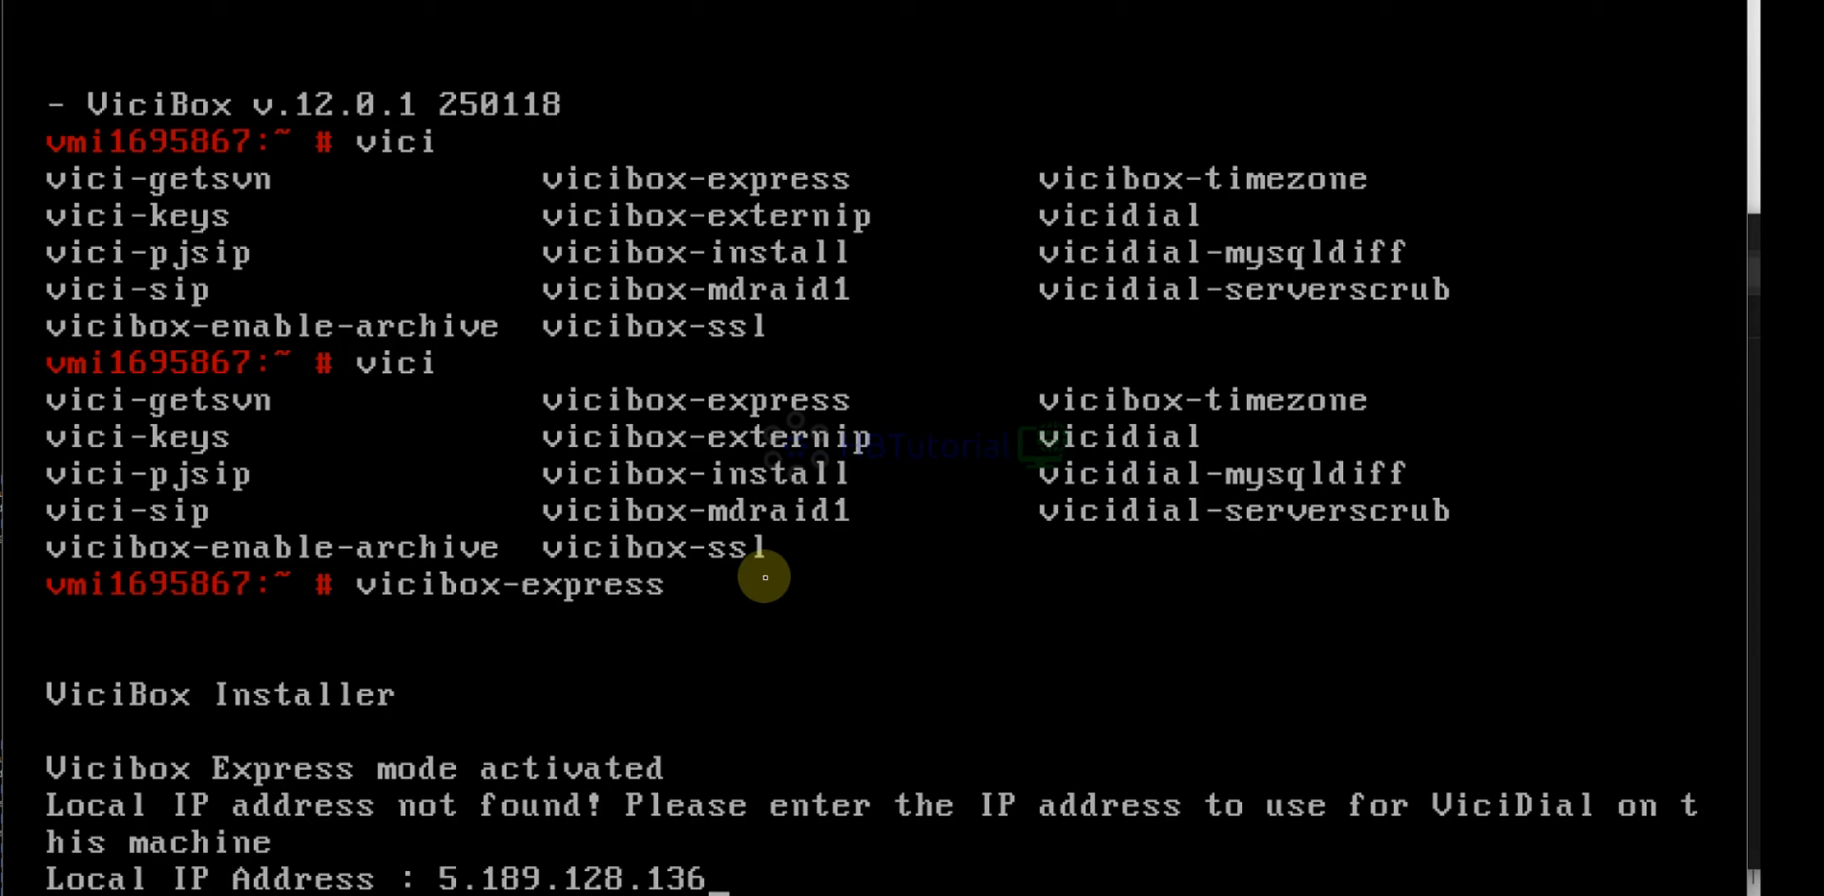
pyautogui.press('Return')
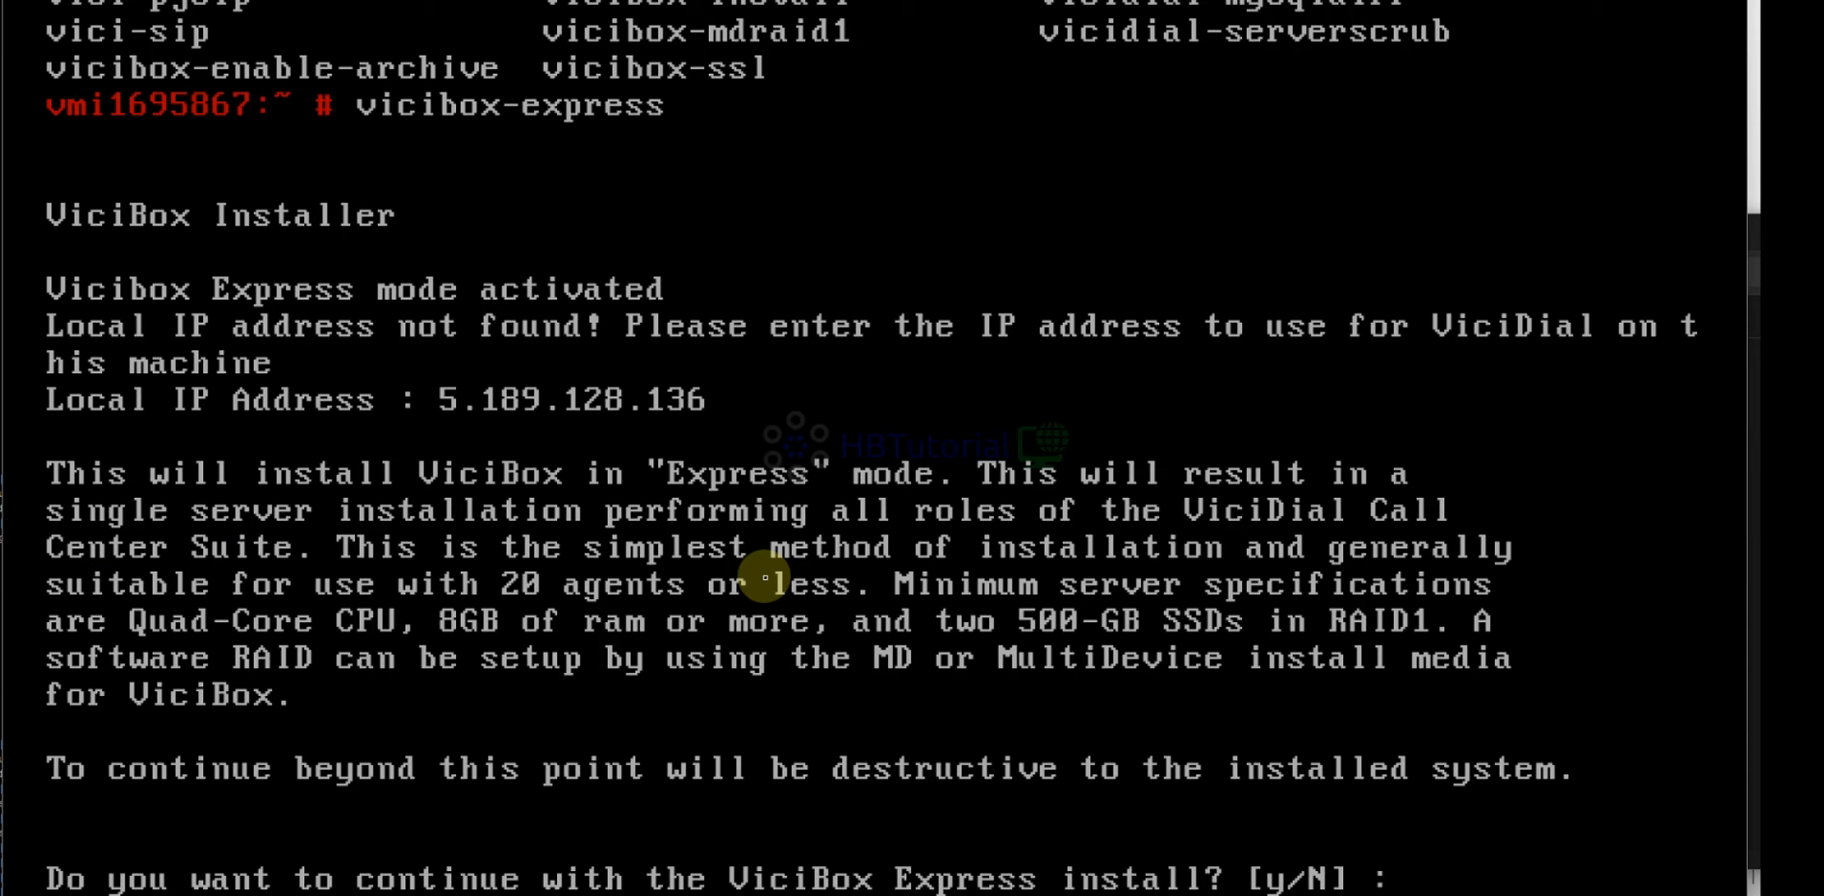
# Answer y at the prompt to run the ViciBox Express install to completion
pyautogui.write('y')
pyautogui.press('Return')
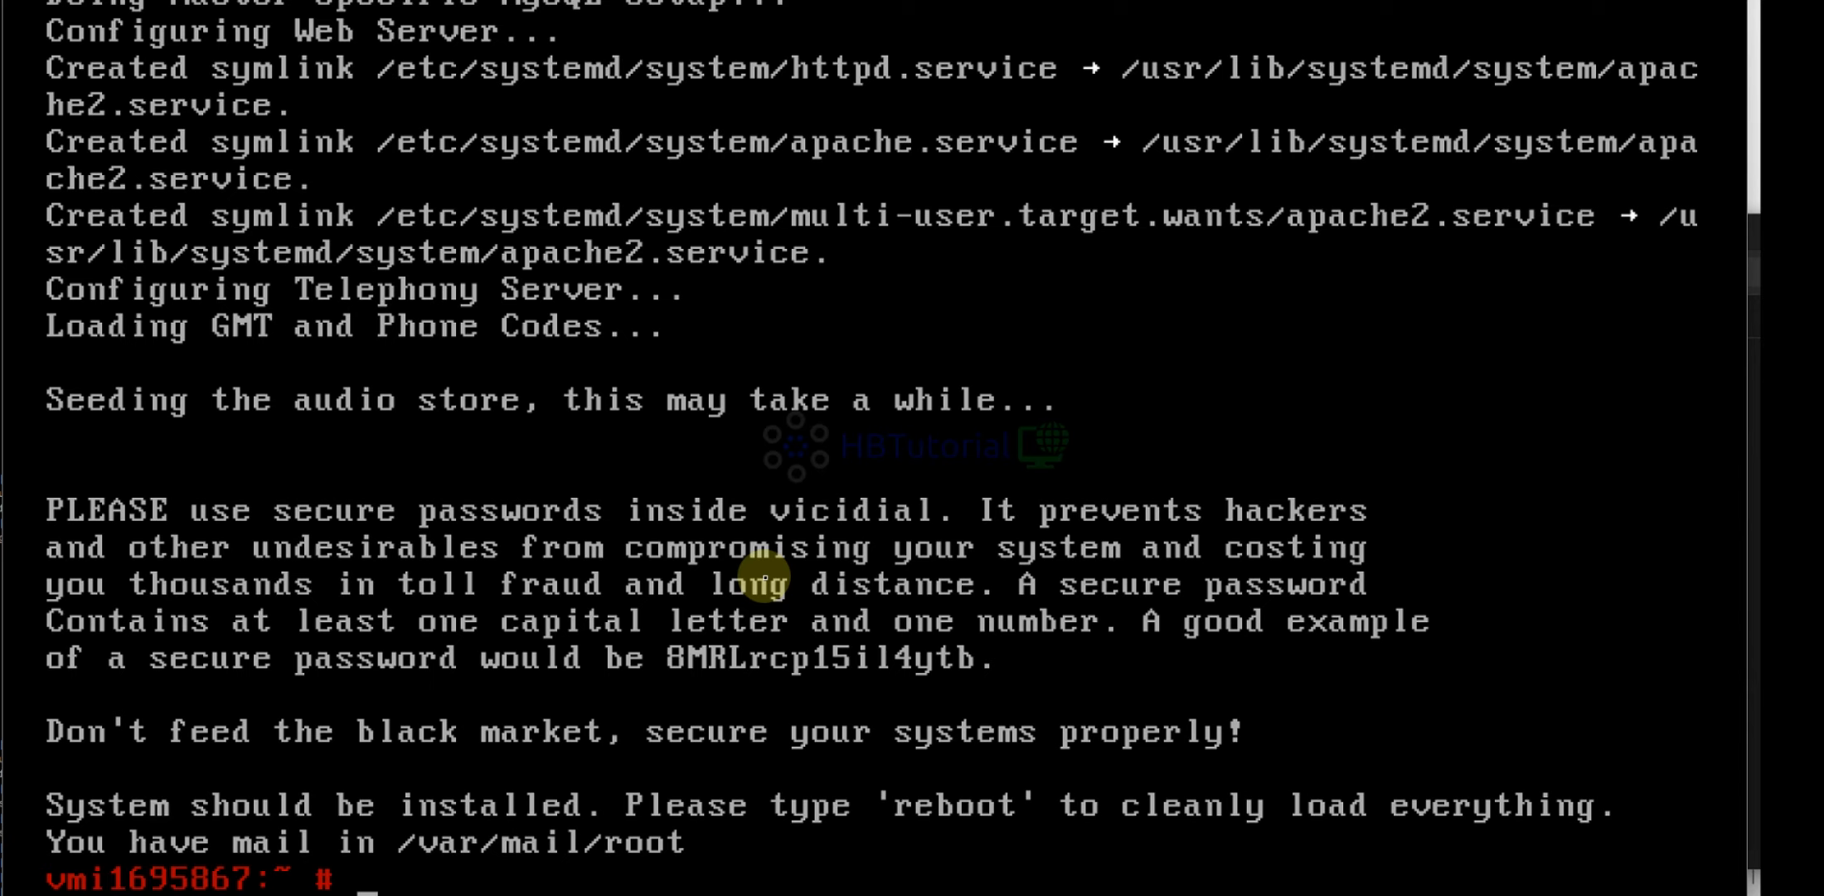
# Reboot the server, move the address book and chat aside, and show the Contabo page
pyautogui.write('reboot')
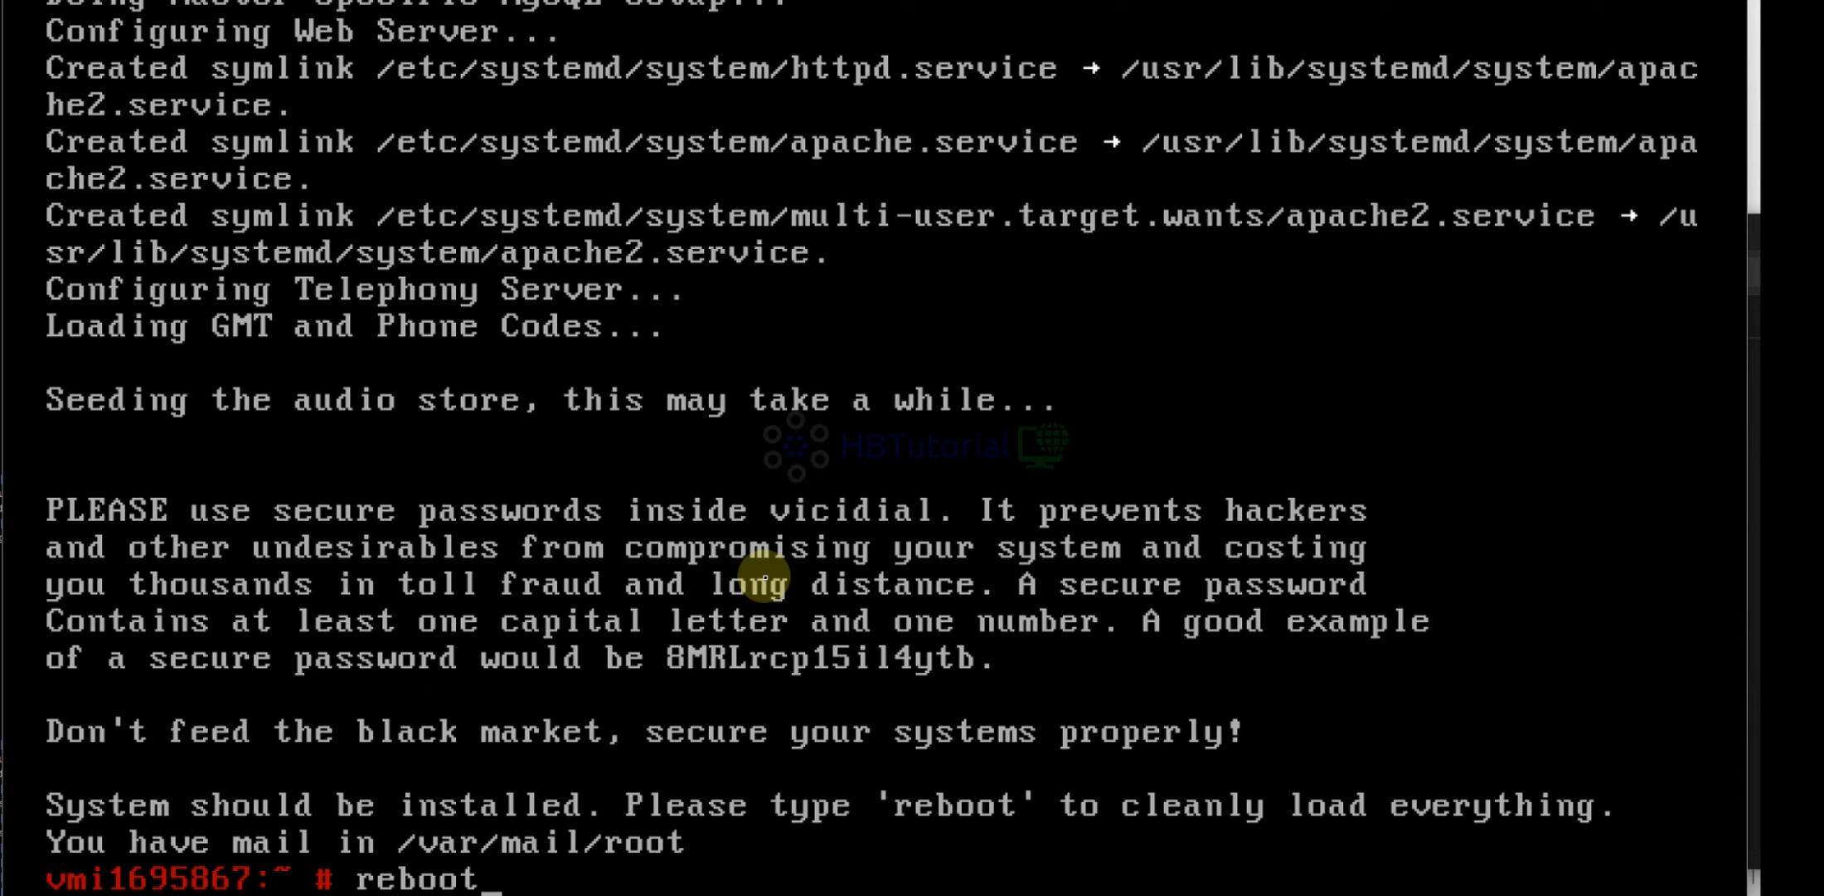
pyautogui.press('Return')
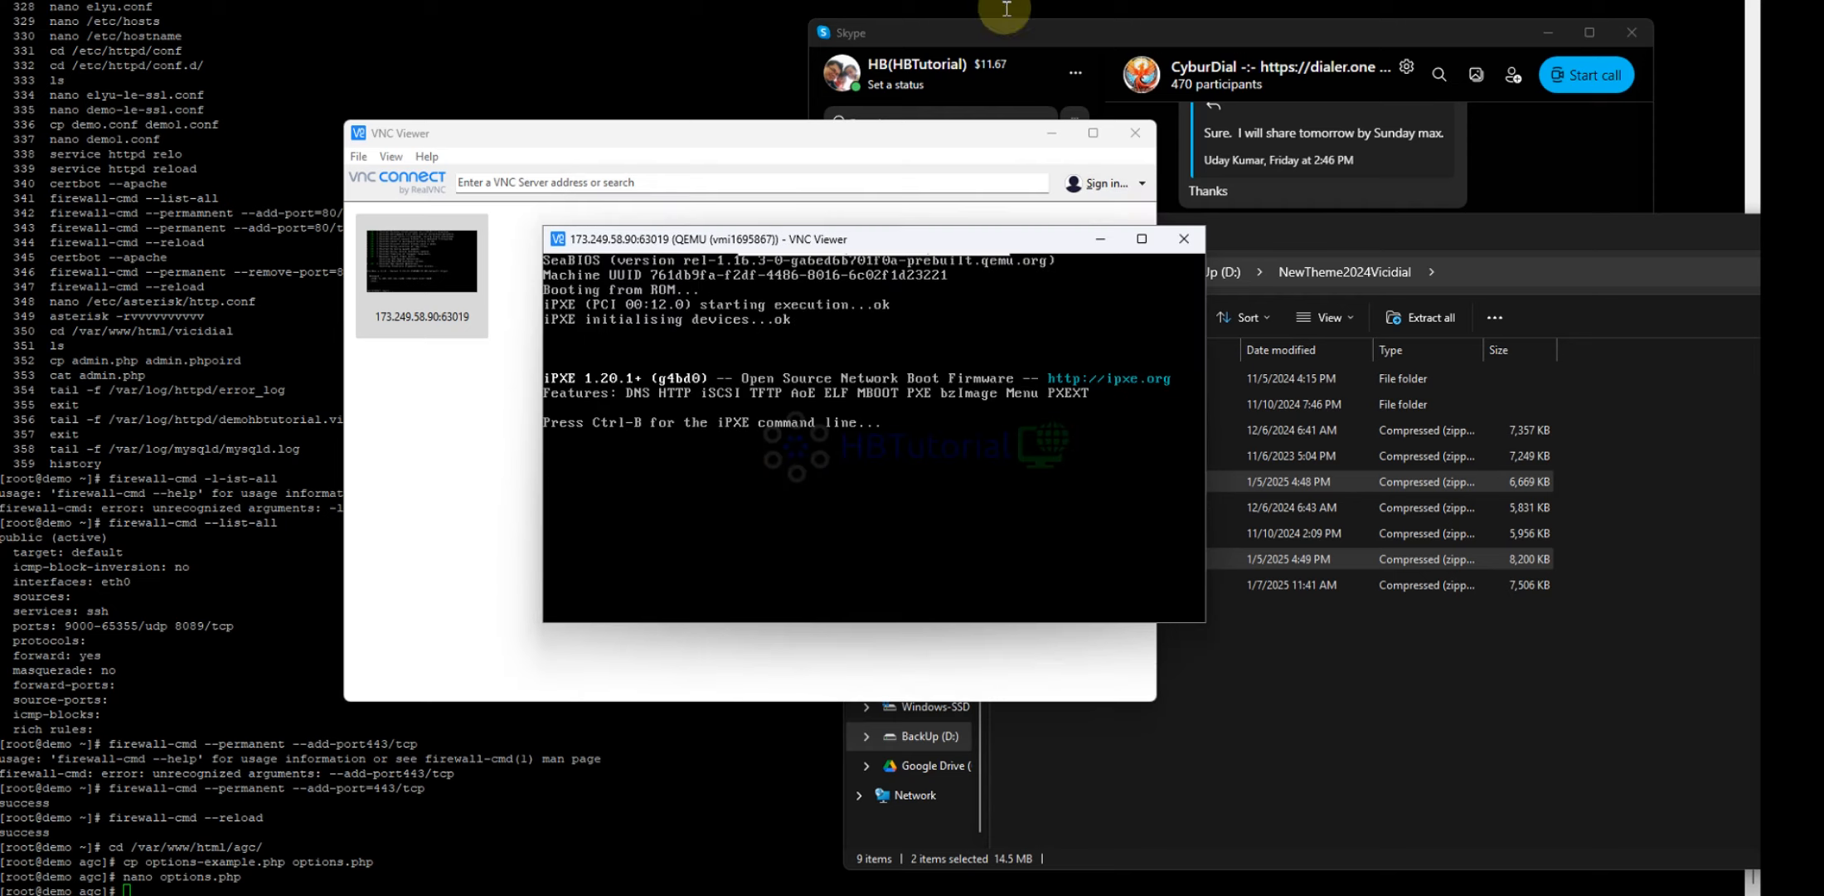
pyautogui.click(1051, 134)
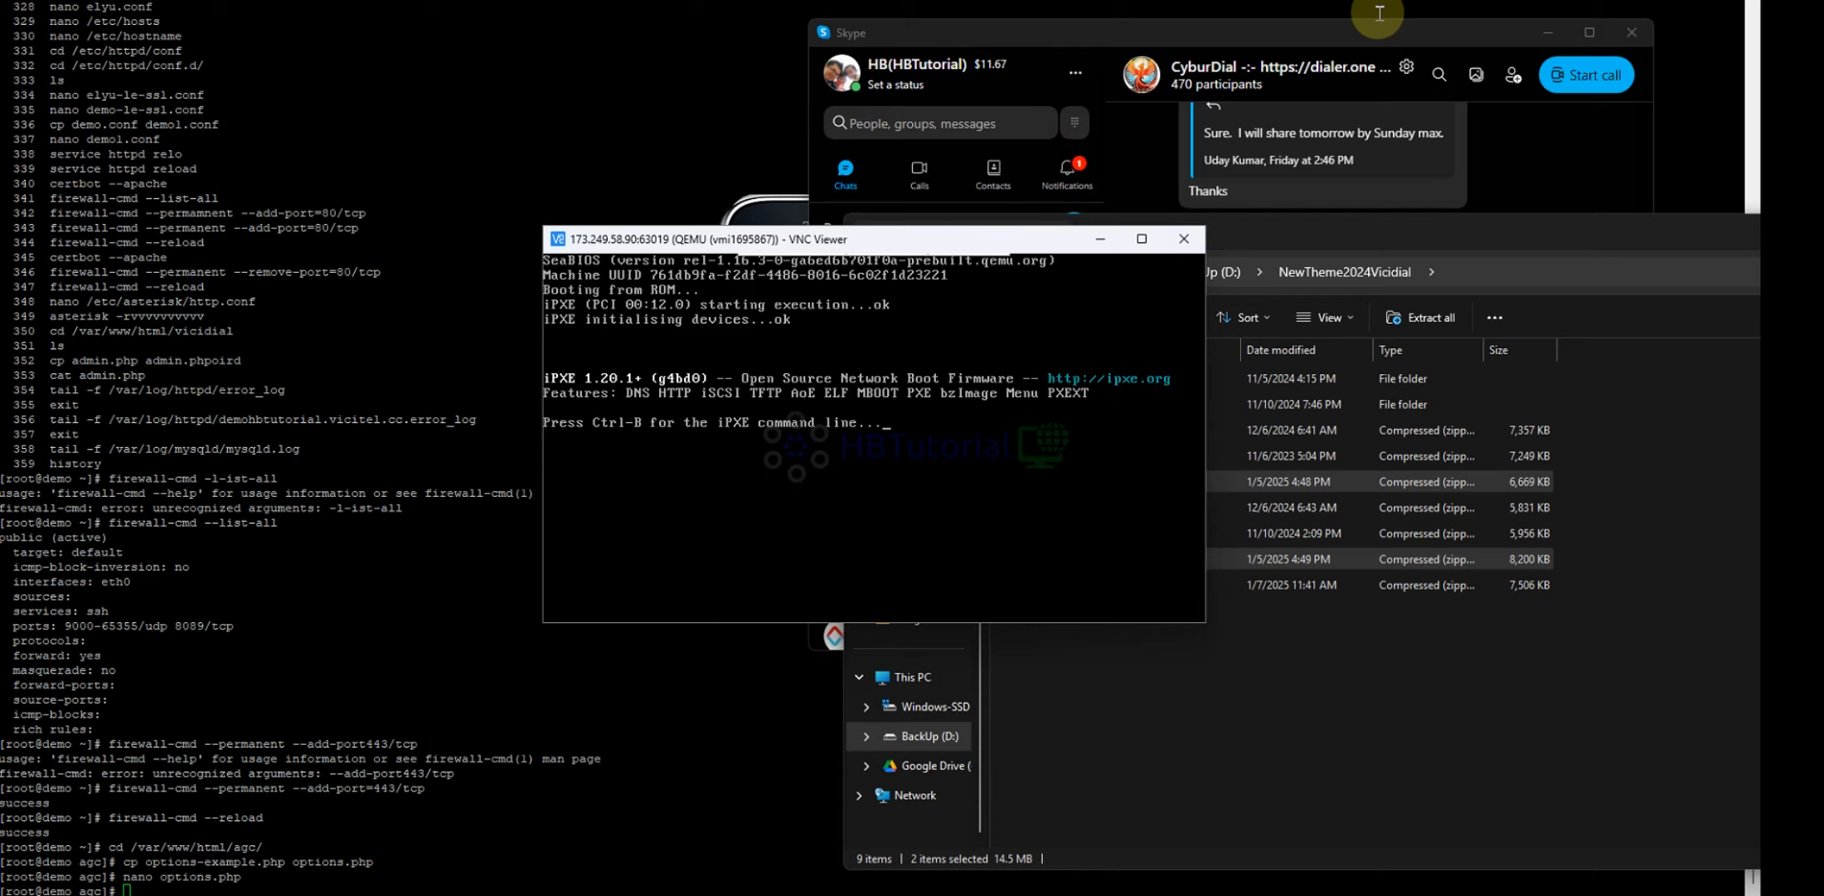
pyautogui.click(1547, 34)
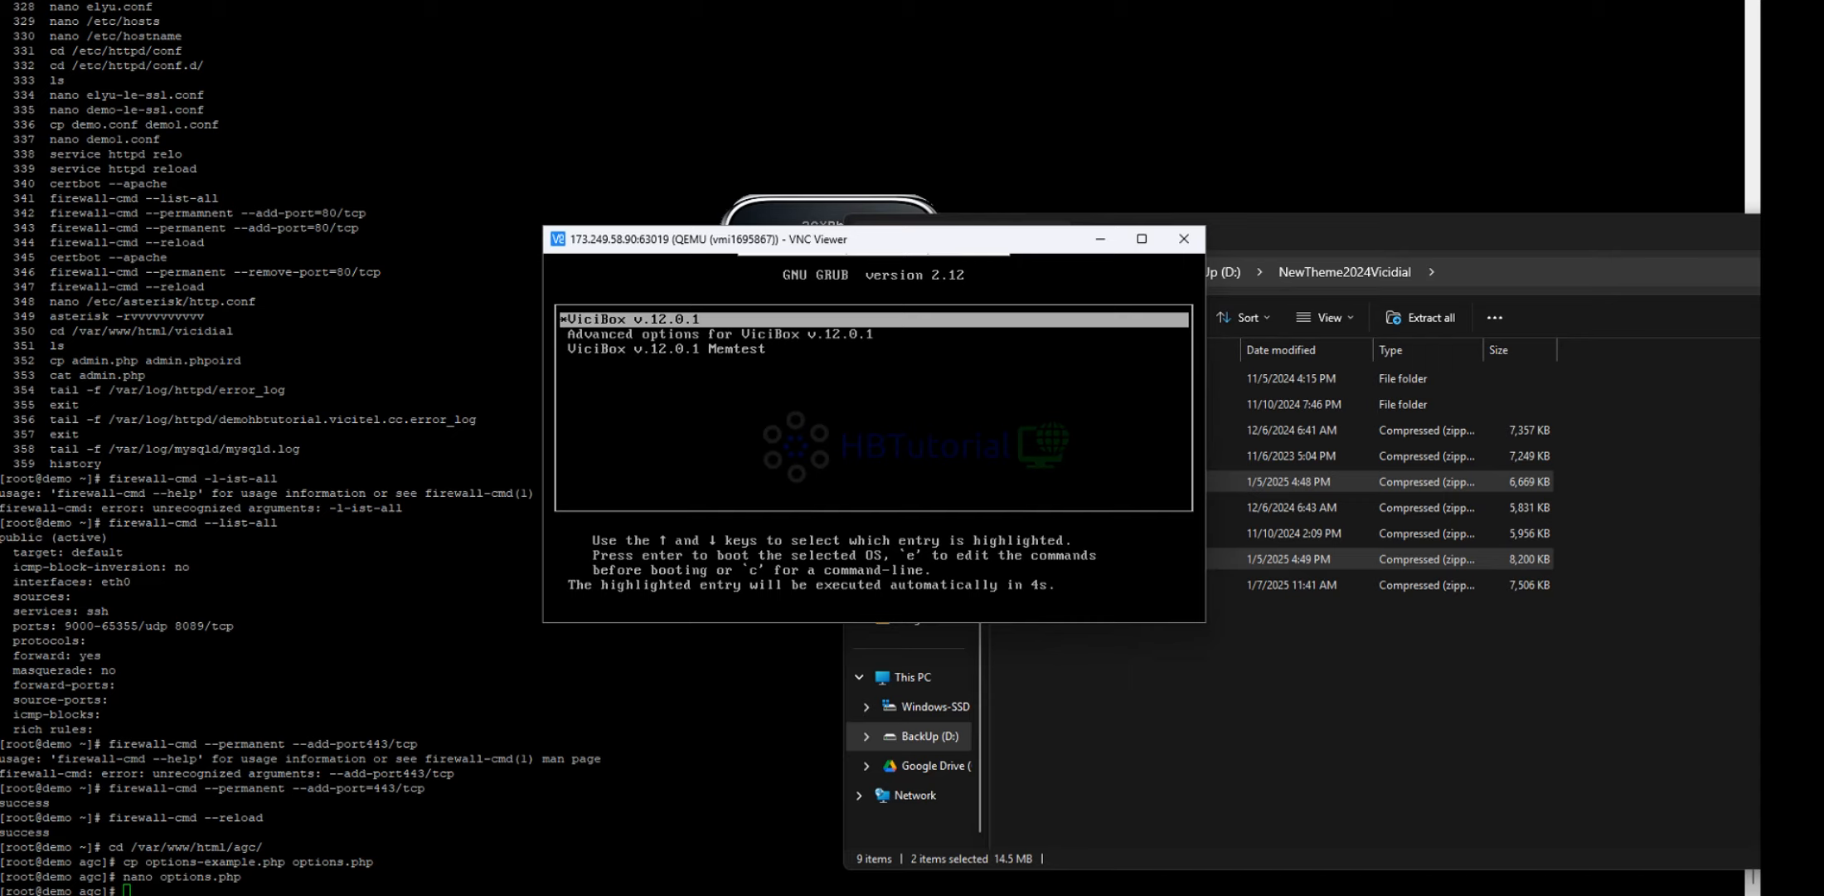
pyautogui.hotkey('alt', 'Tab')
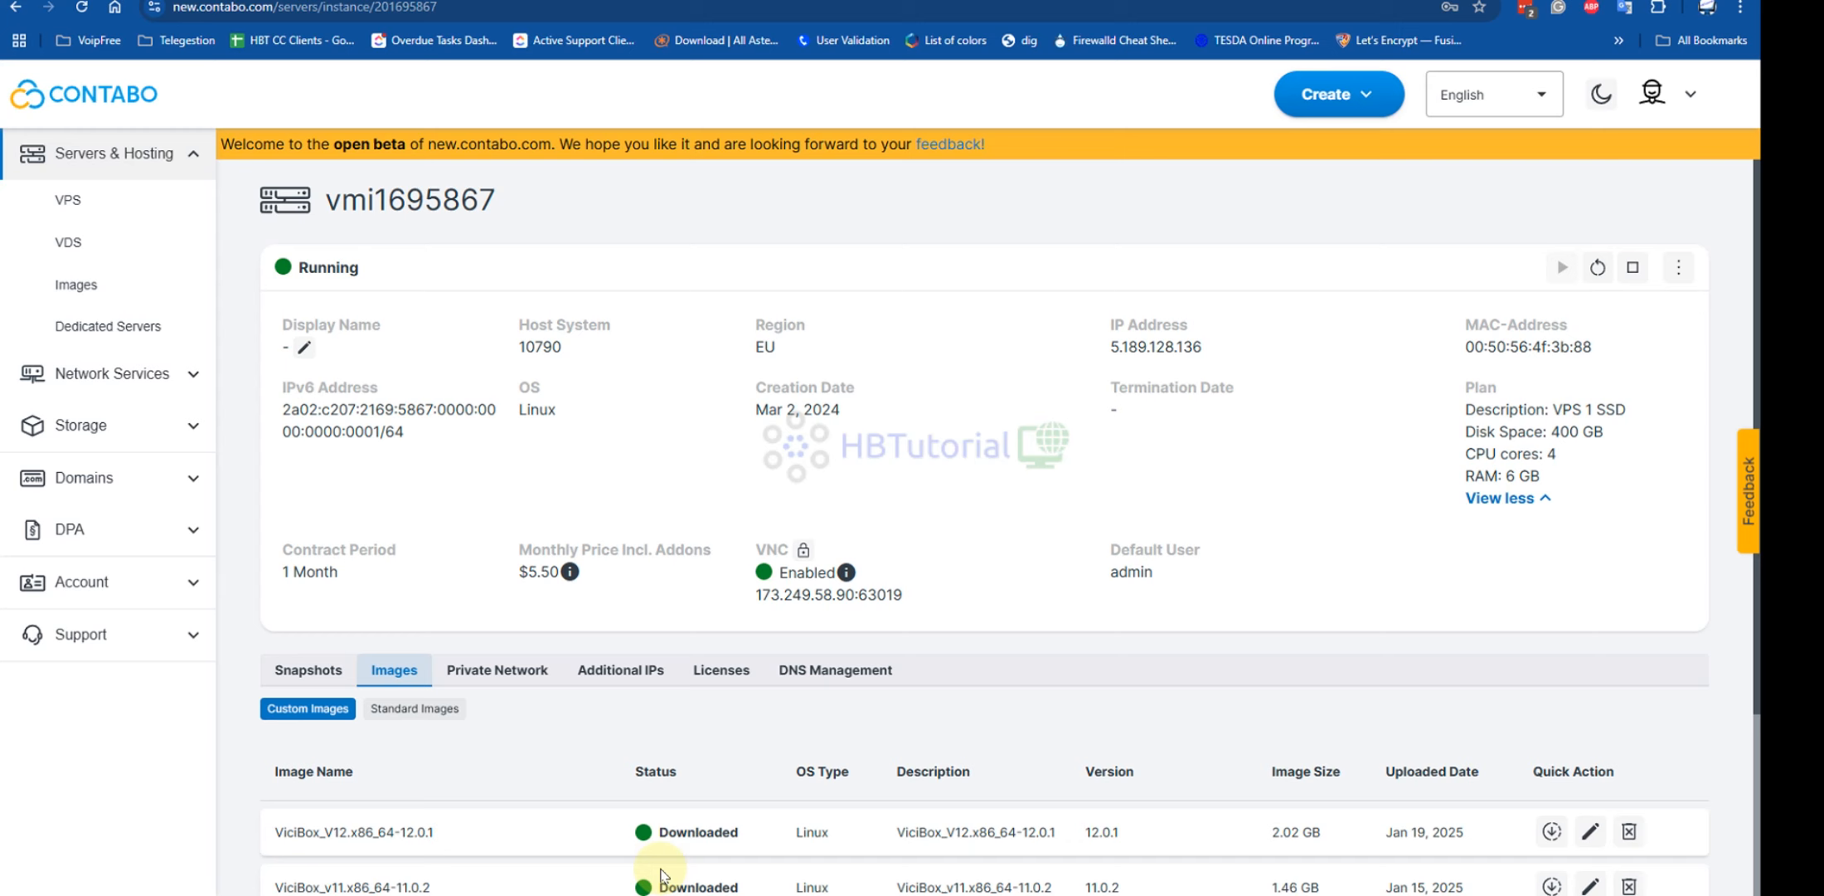
# Restore the VNC console window and stretch it to fill the whole screen
pyautogui.click(1368, 844)
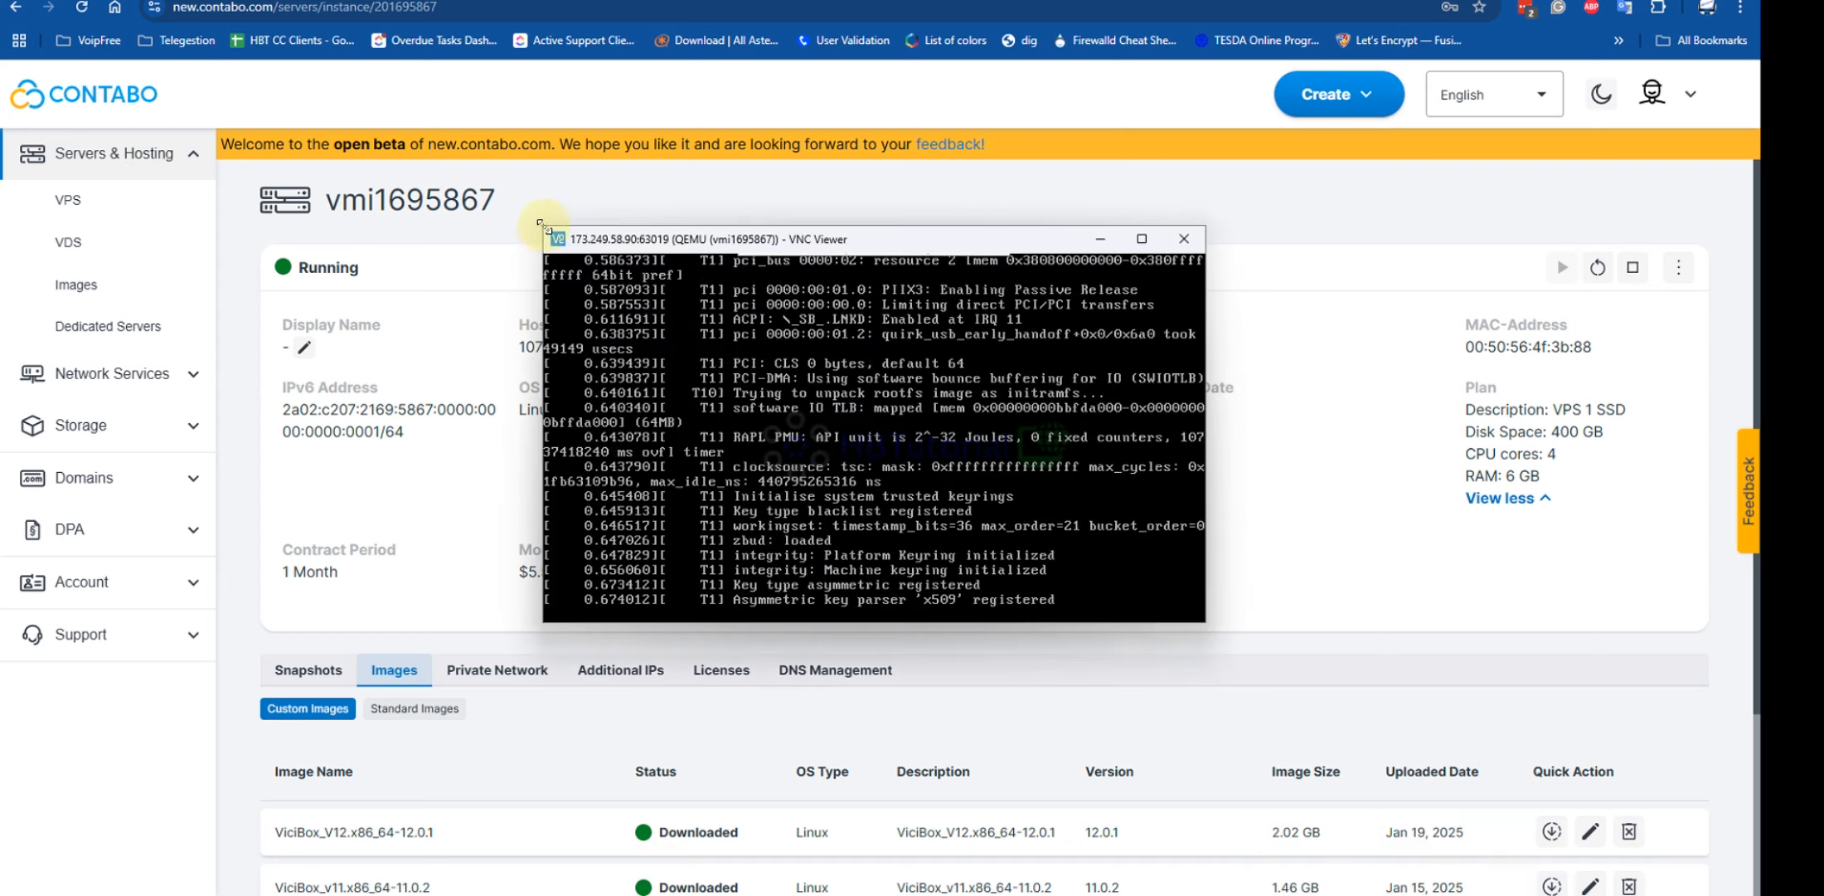
pyautogui.moveTo(540, 224); pyautogui.dragTo(10, 4)
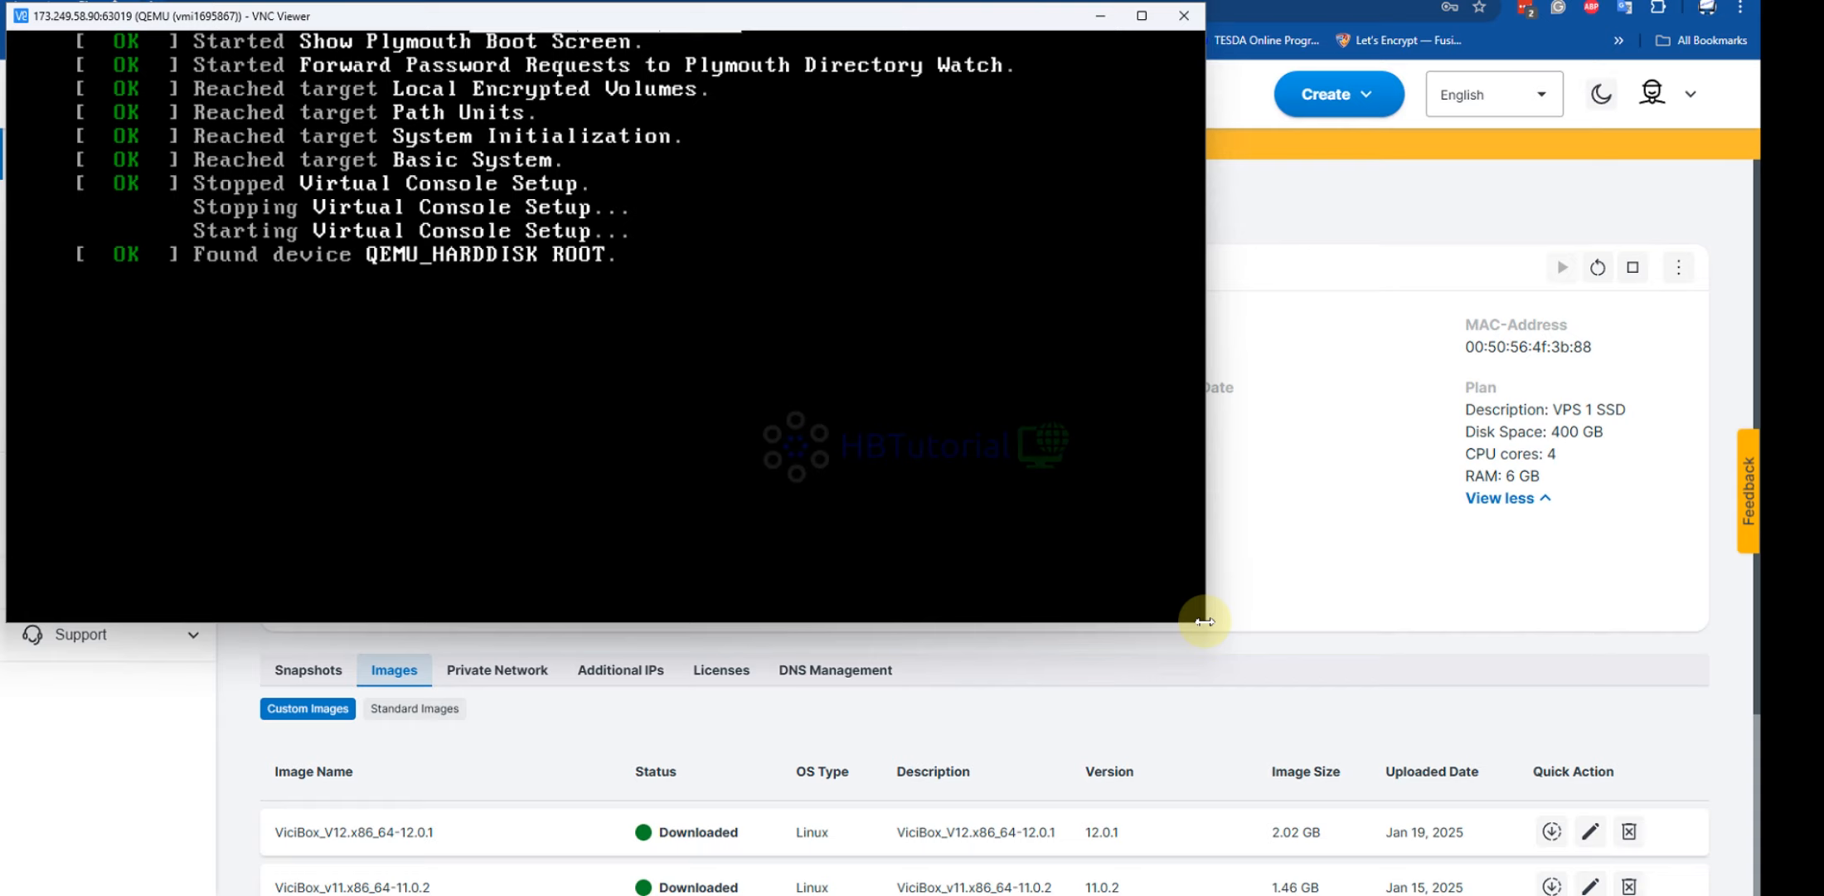
pyautogui.moveTo(1204, 621); pyautogui.dragTo(1753, 891)
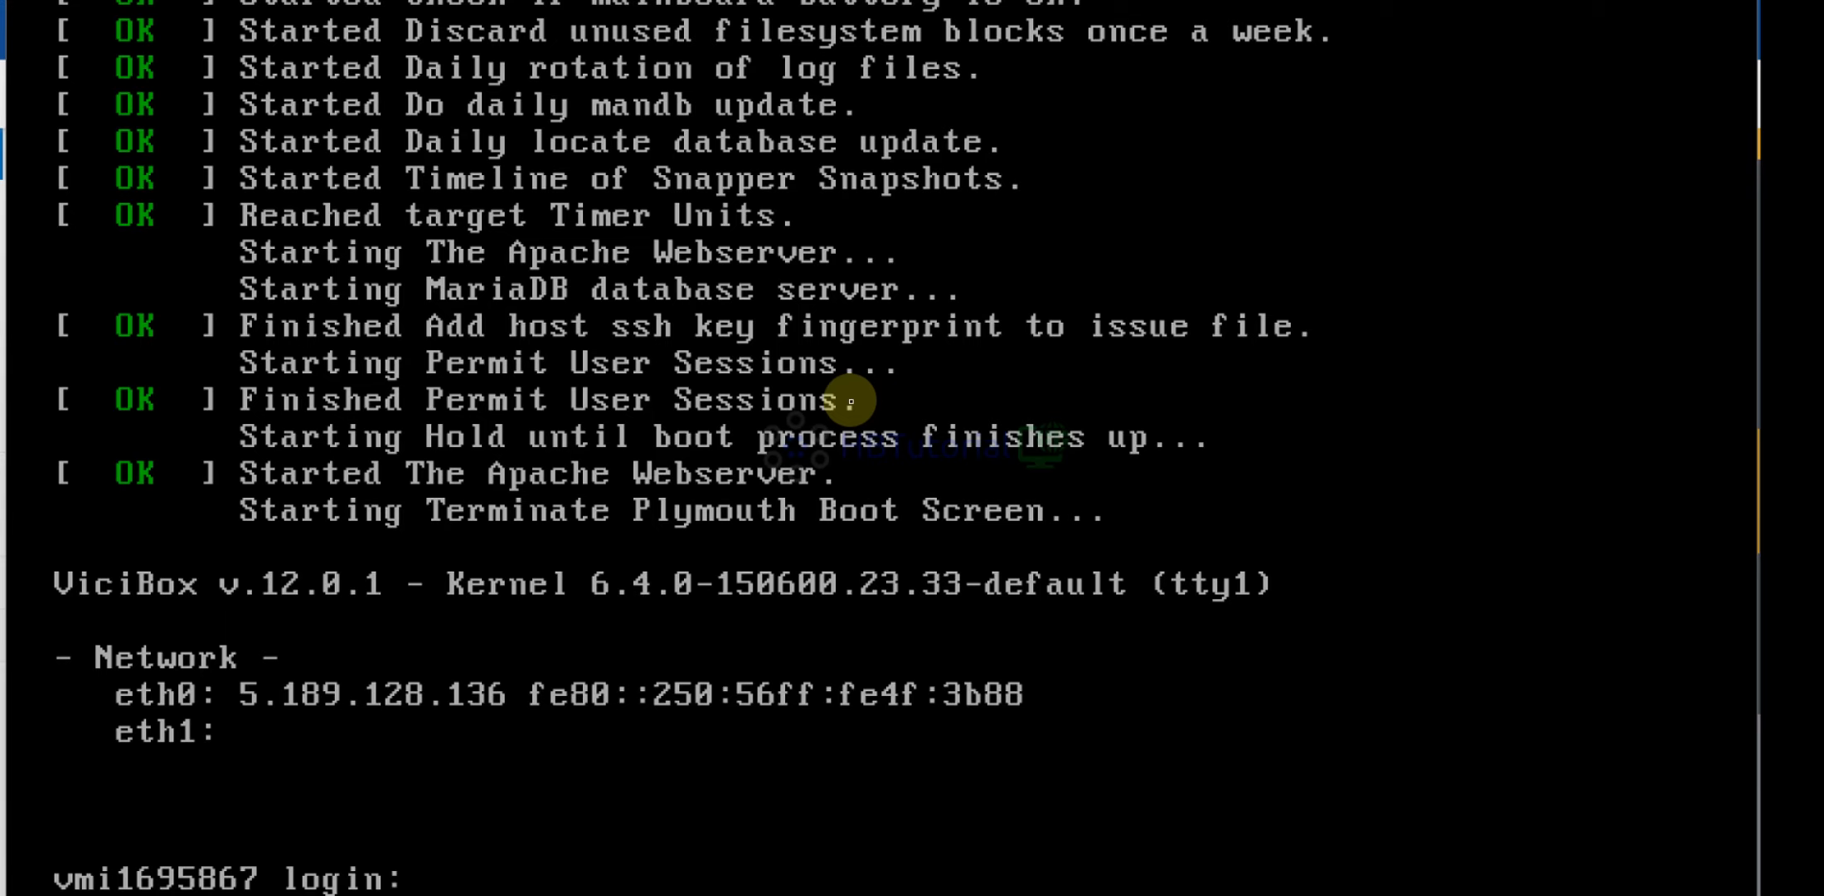
# Log in to the server console as root
pyautogui.write('root')
pyautogui.press('Return')
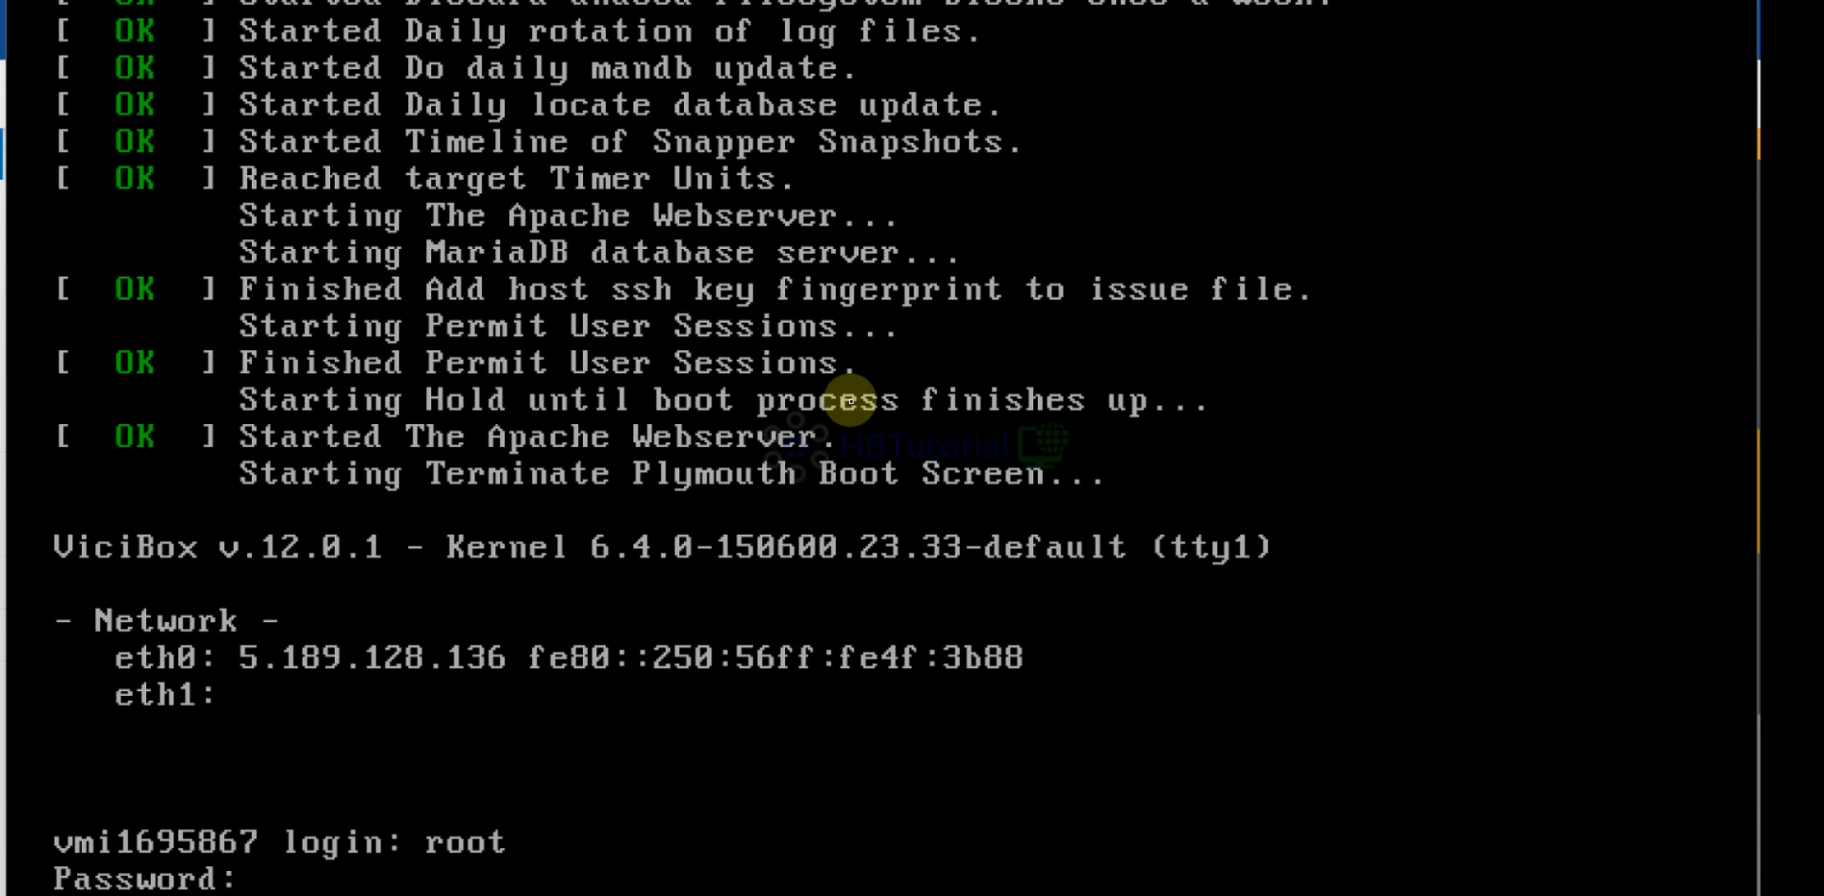
pyautogui.press('Return')
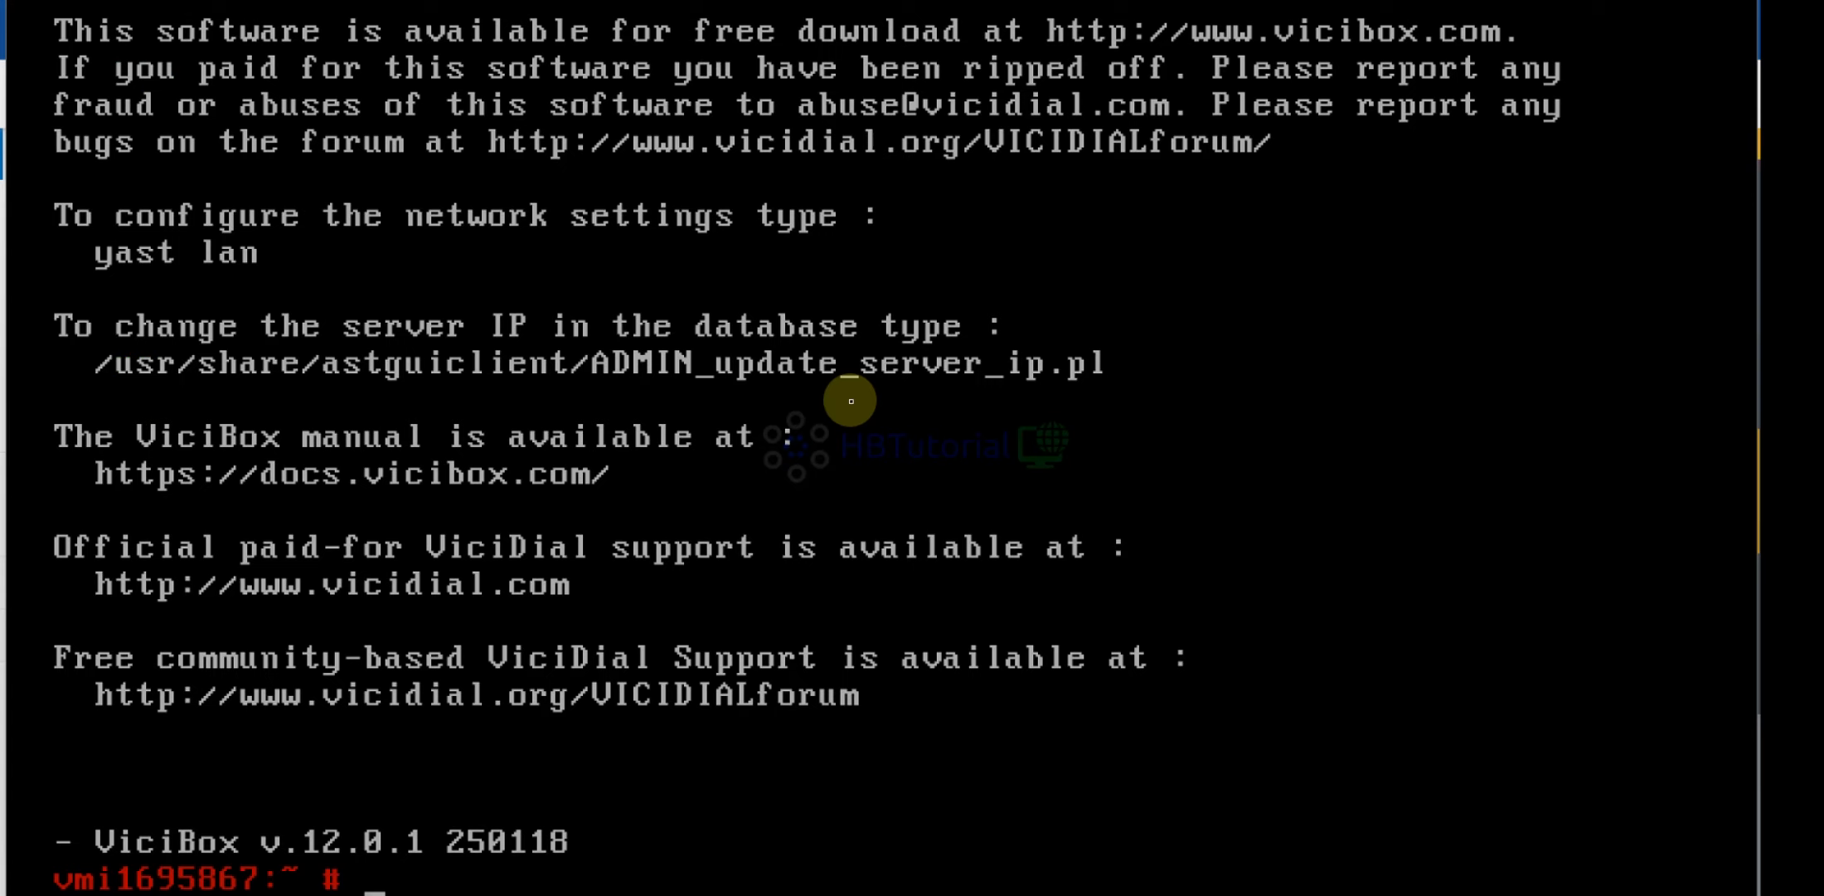
# Run screen -ls to confirm the asterisk and astshell sessions, then return to Contabo
pyautogui.write('screen')
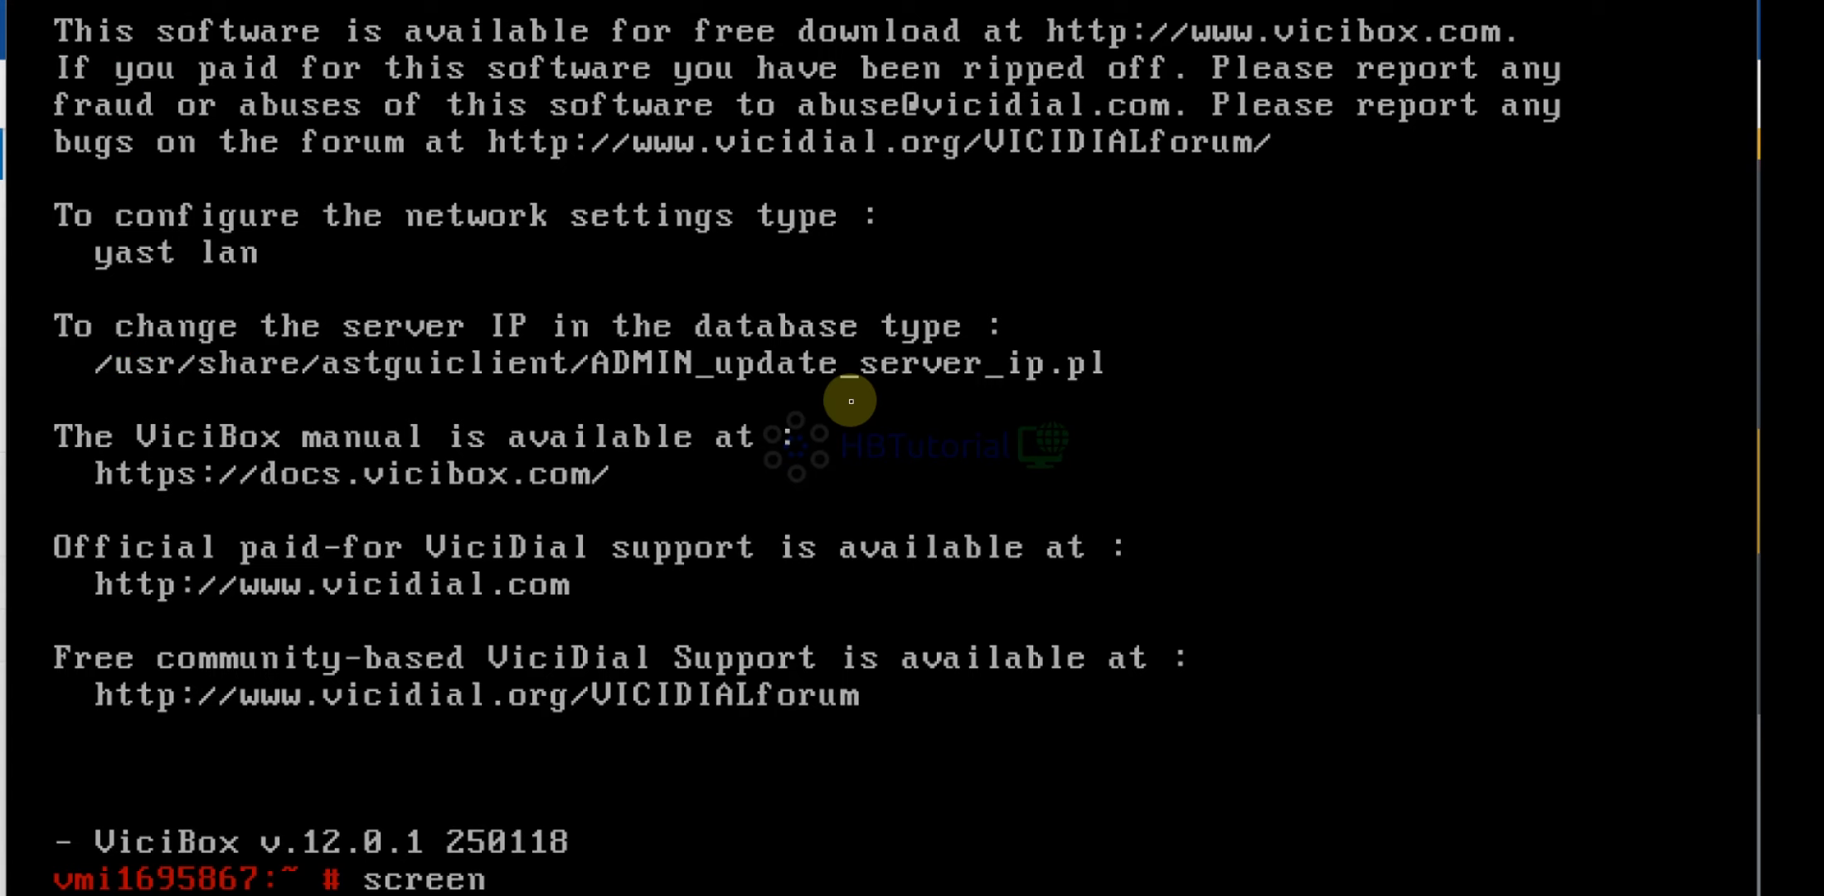
pyautogui.write('-ls')
pyautogui.press('Return')
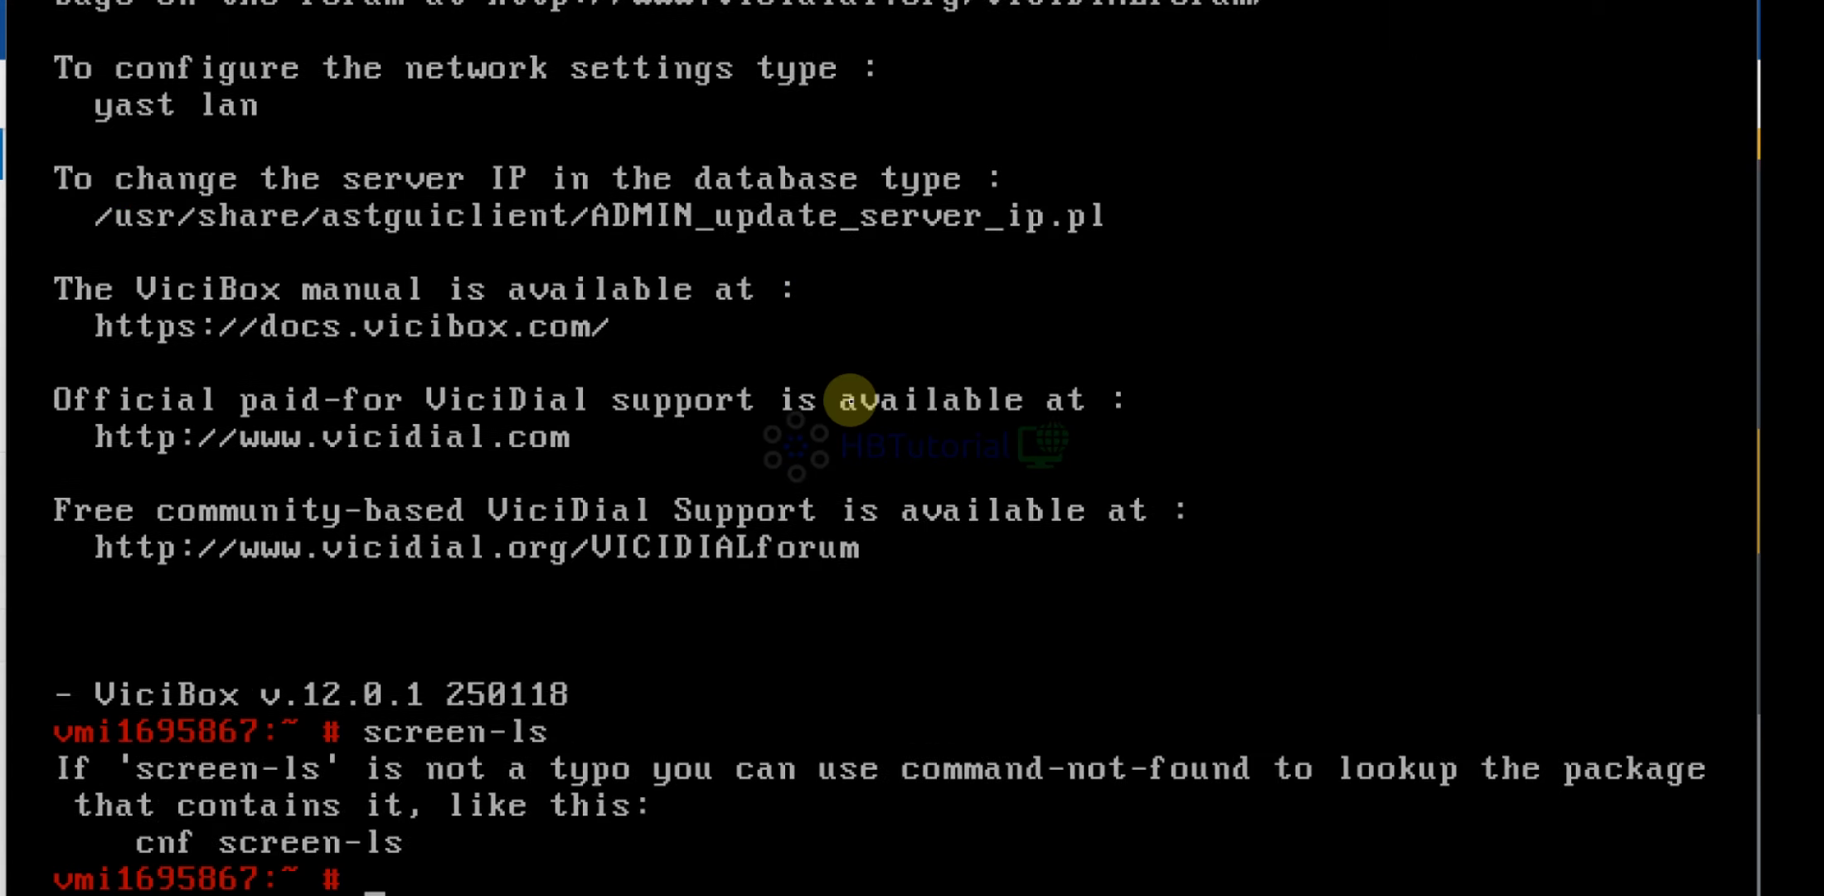
pyautogui.write('screen -ls')
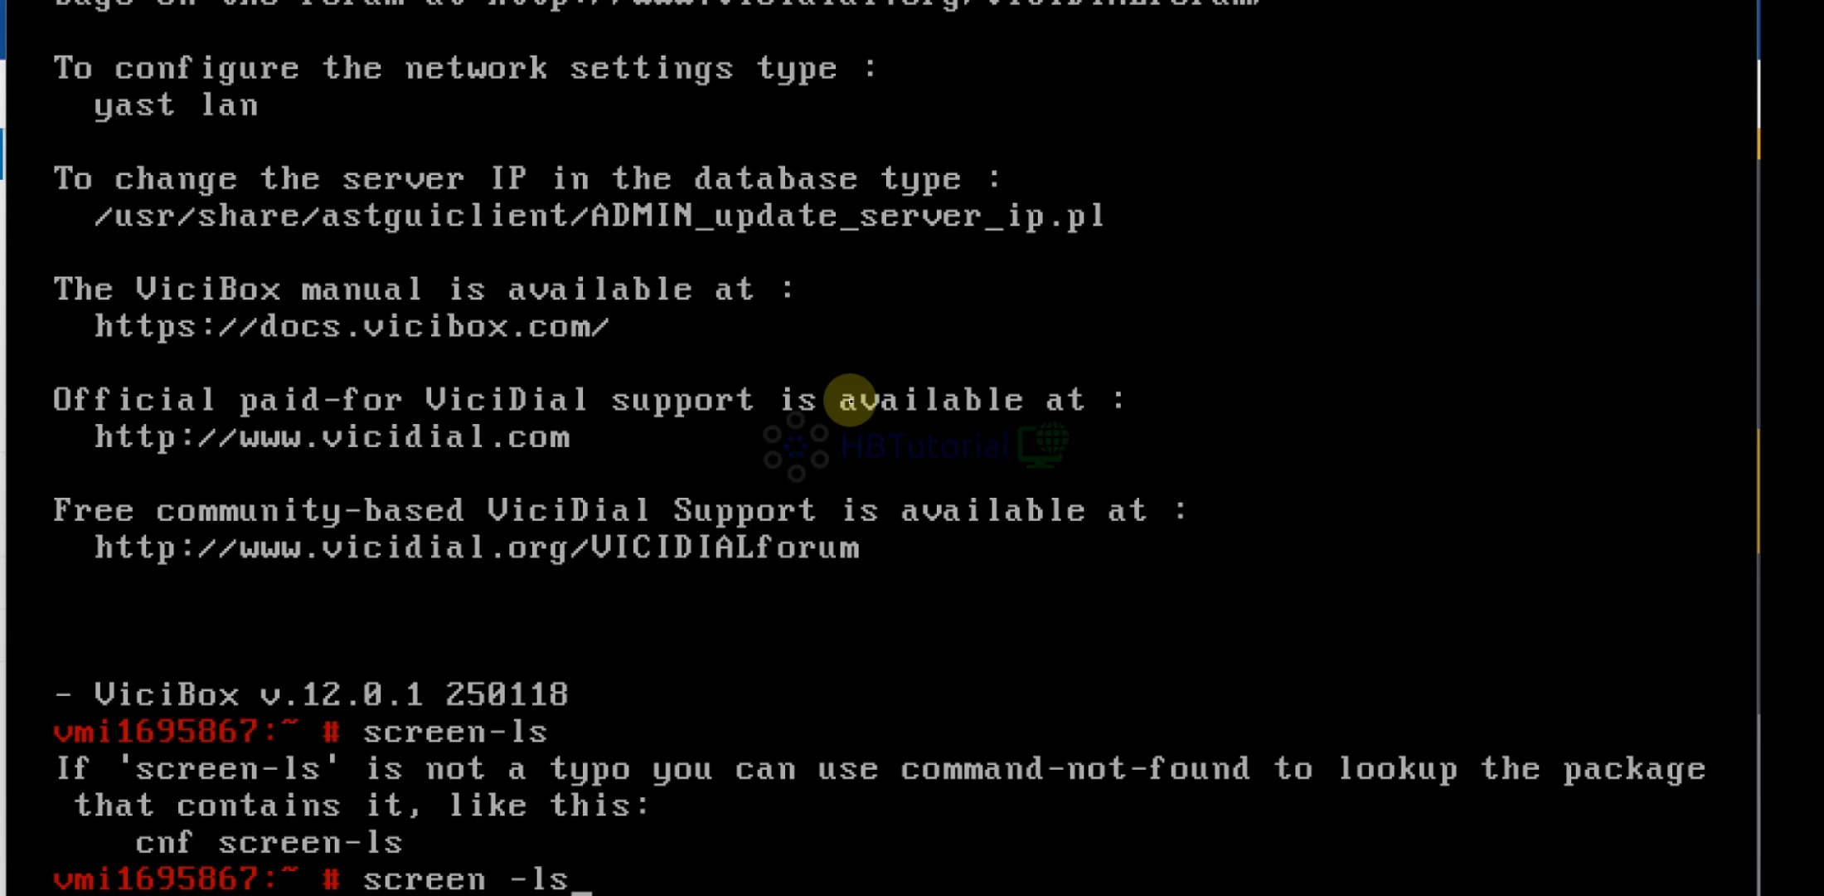
pyautogui.press('Return')
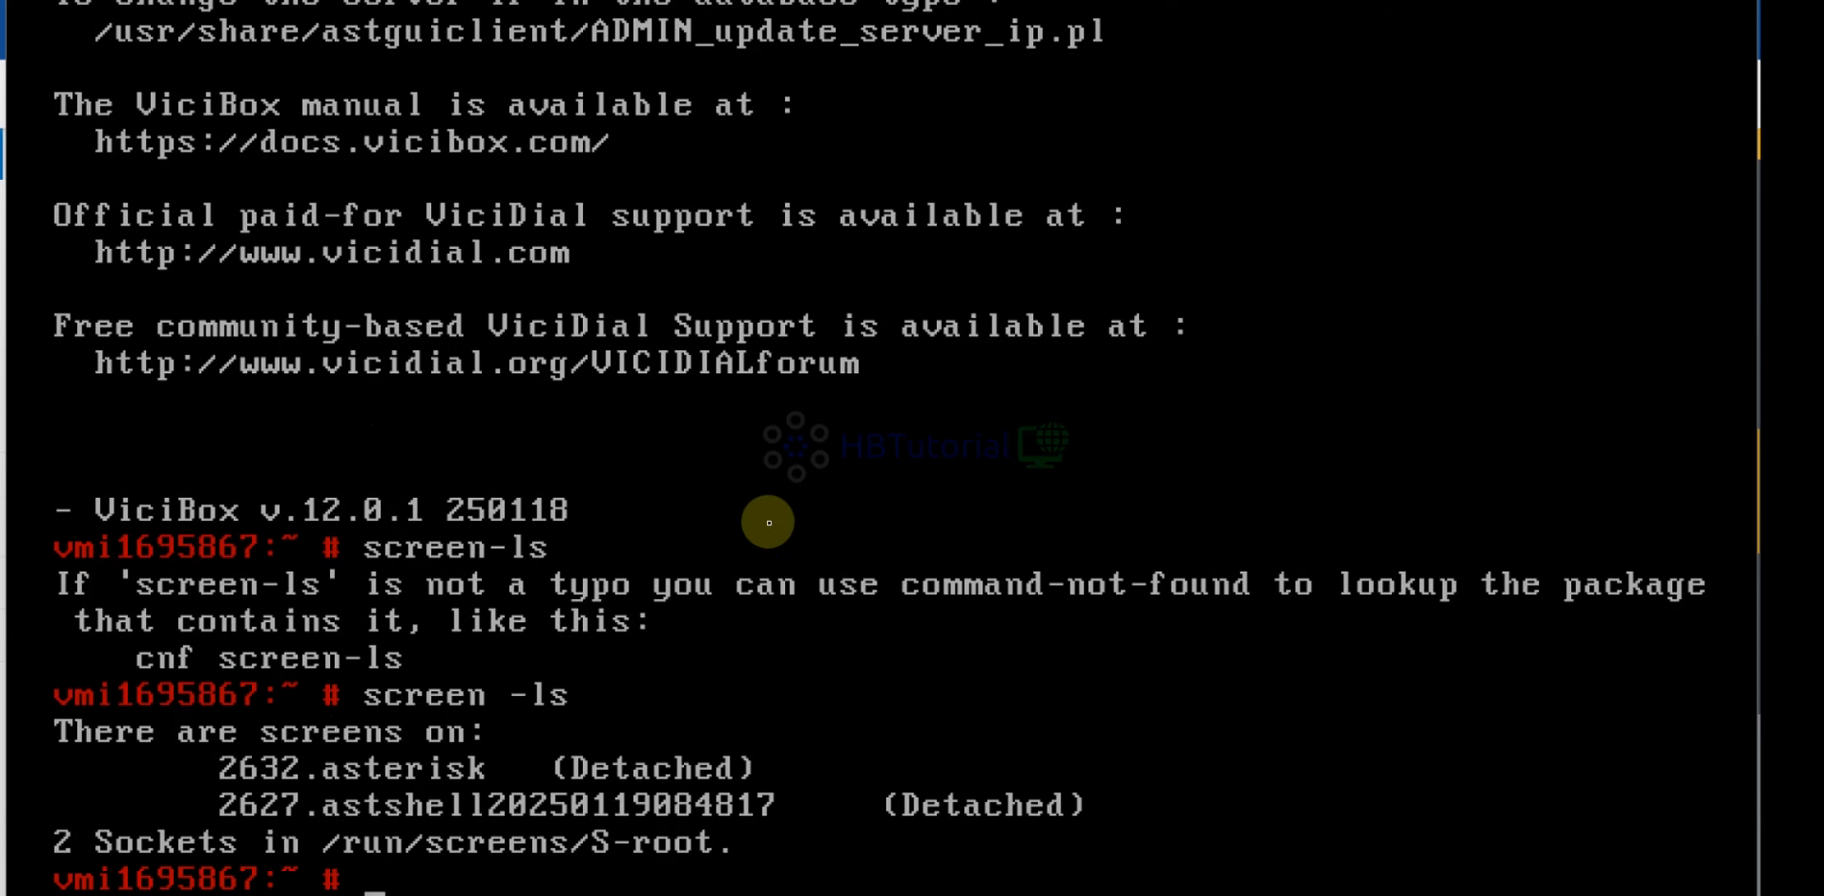
pyautogui.click(777, 817)
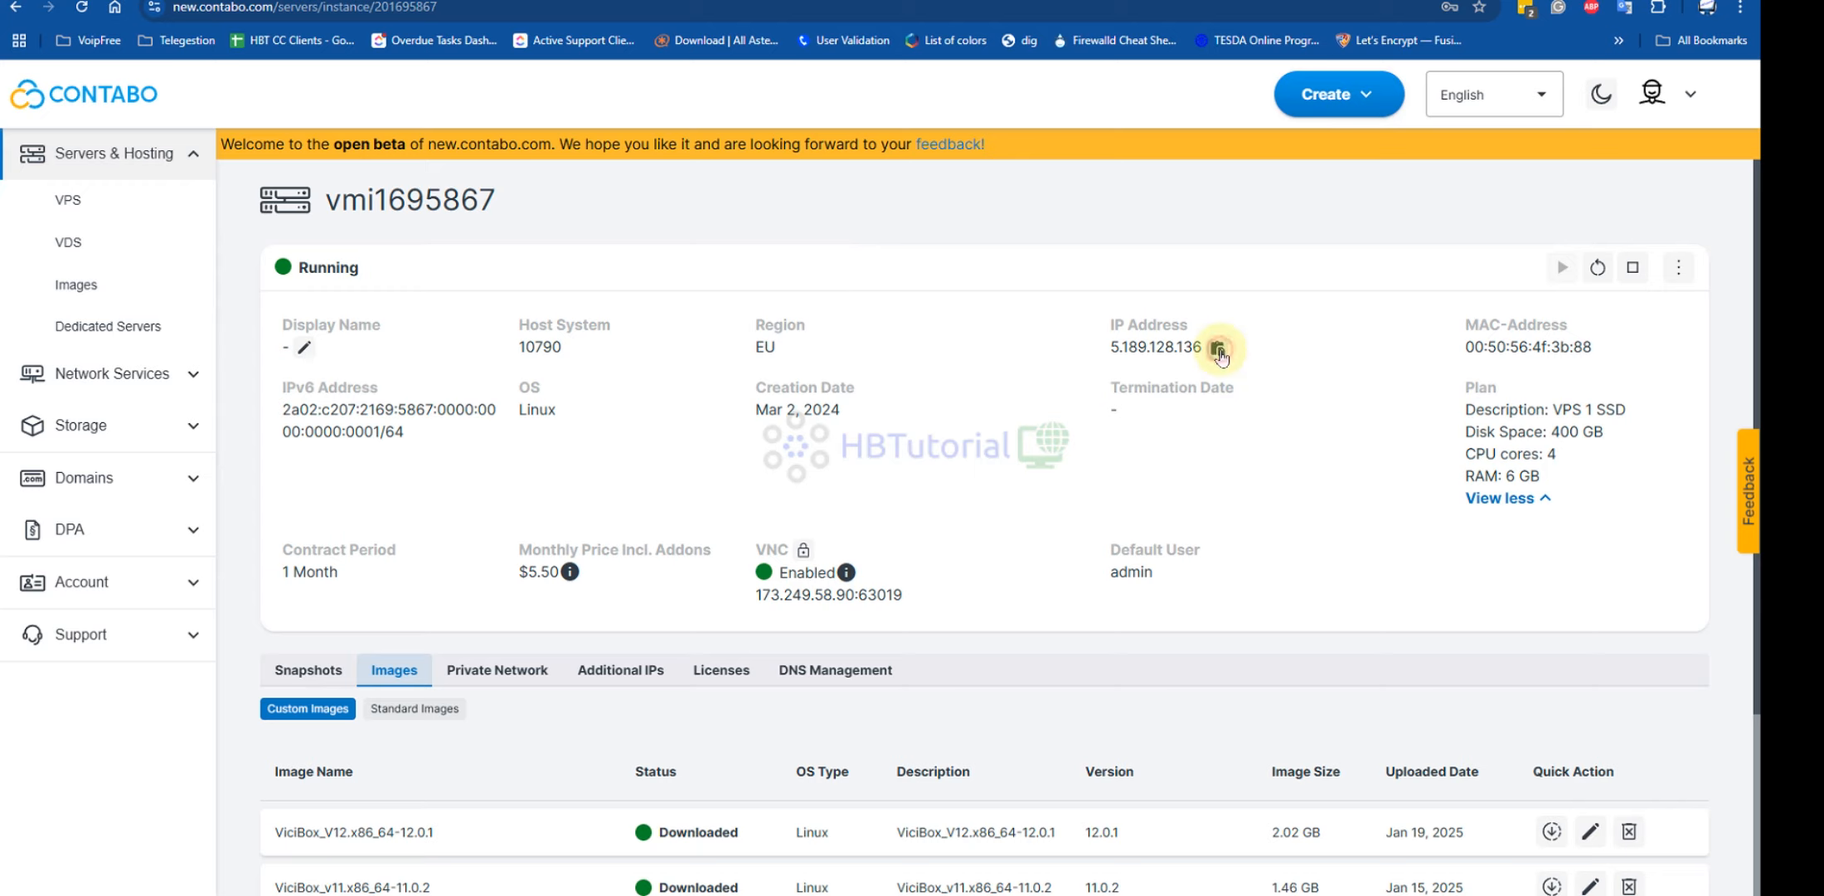
# Open the server address 5.189.128.136 in a new browser tab
pyautogui.click(1219, 350)
pyautogui.hotkey('ctrl', 't')
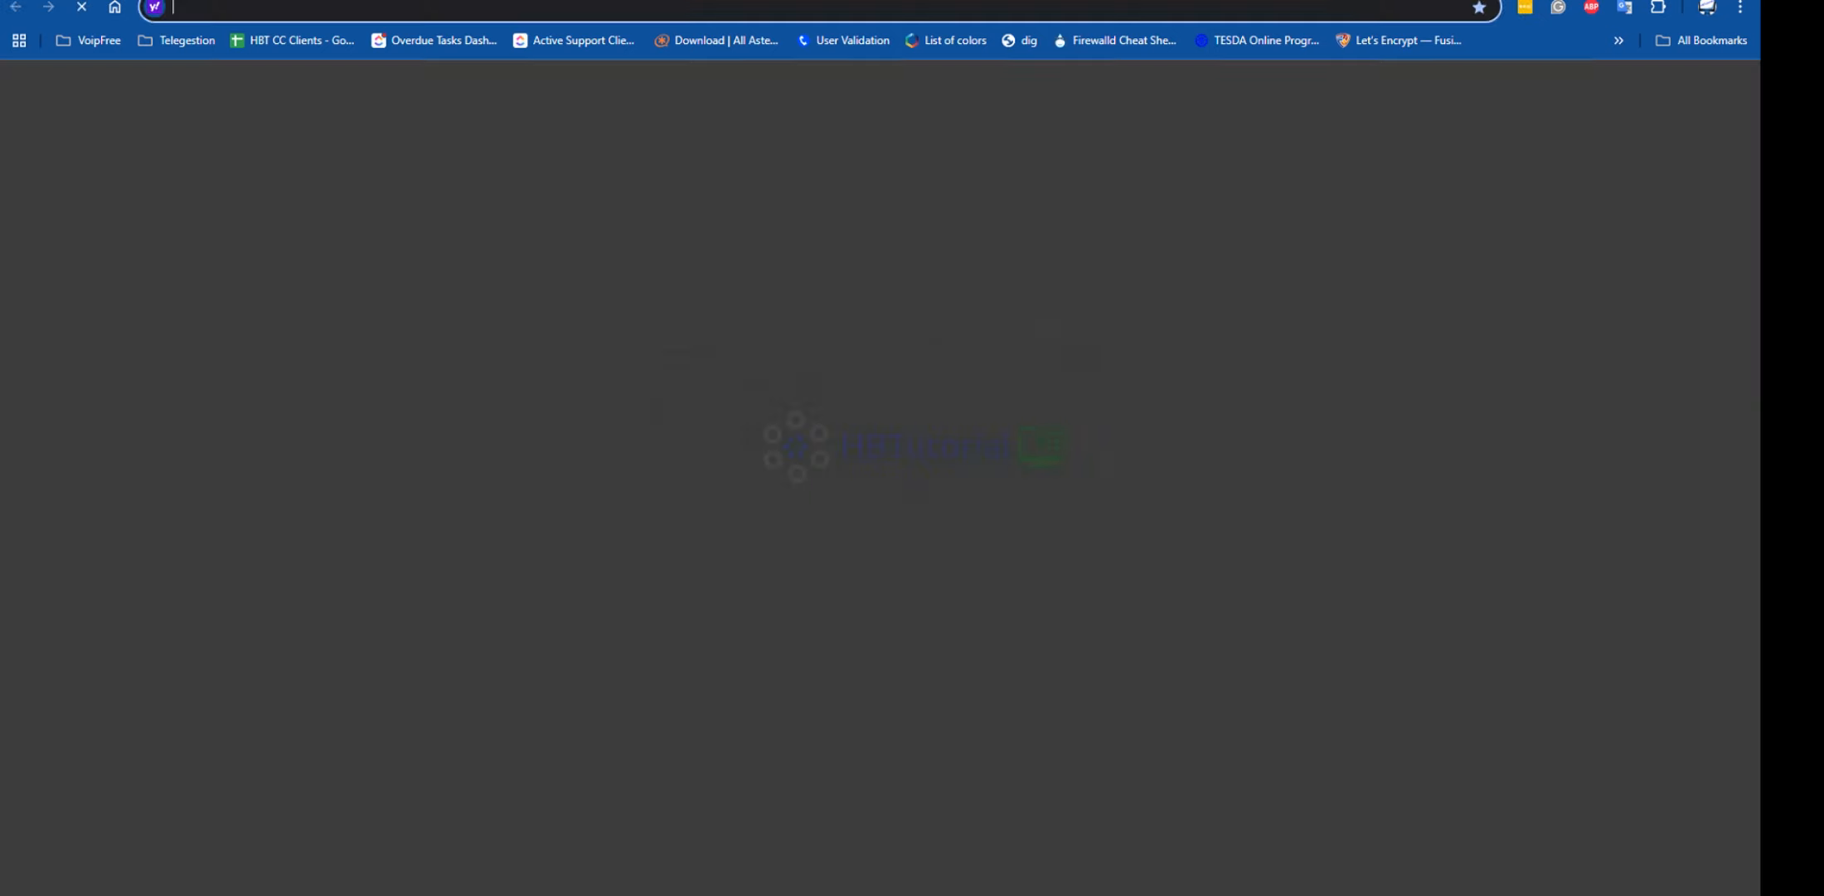
pyautogui.click(429, 7)
pyautogui.hotkey('ctrl', 'v')
pyautogui.press('Return')
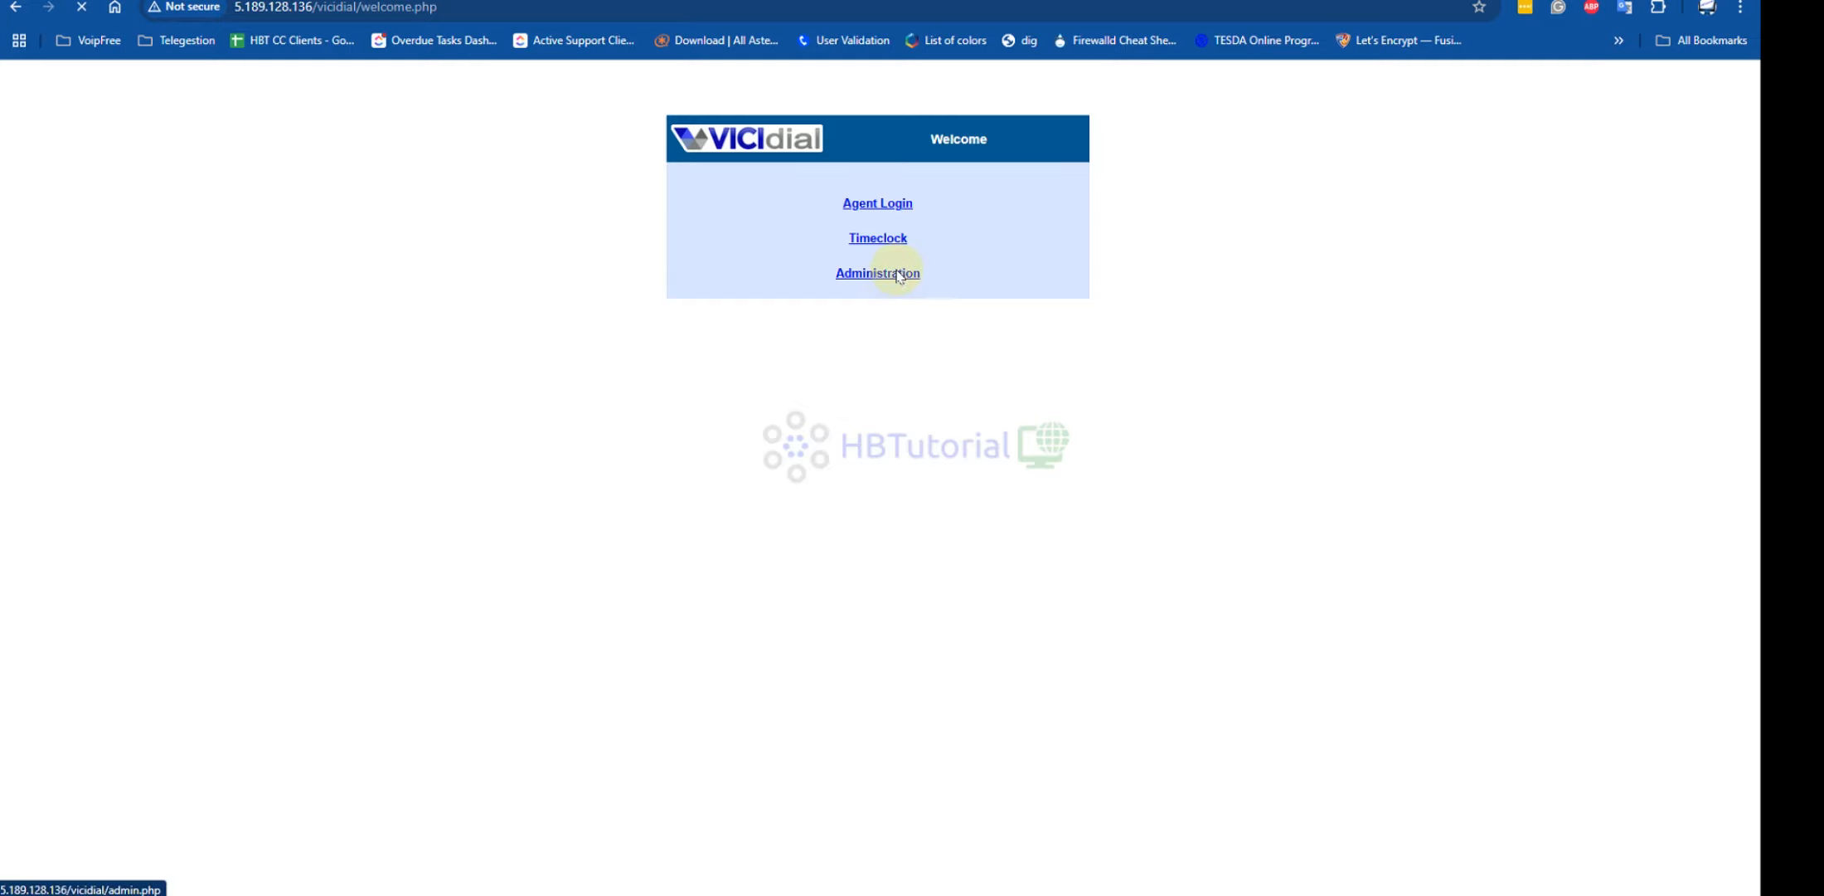
# Sign in to VICIdial Administration with the default admin credentials
pyautogui.click(898, 276)
pyautogui.write('6666')
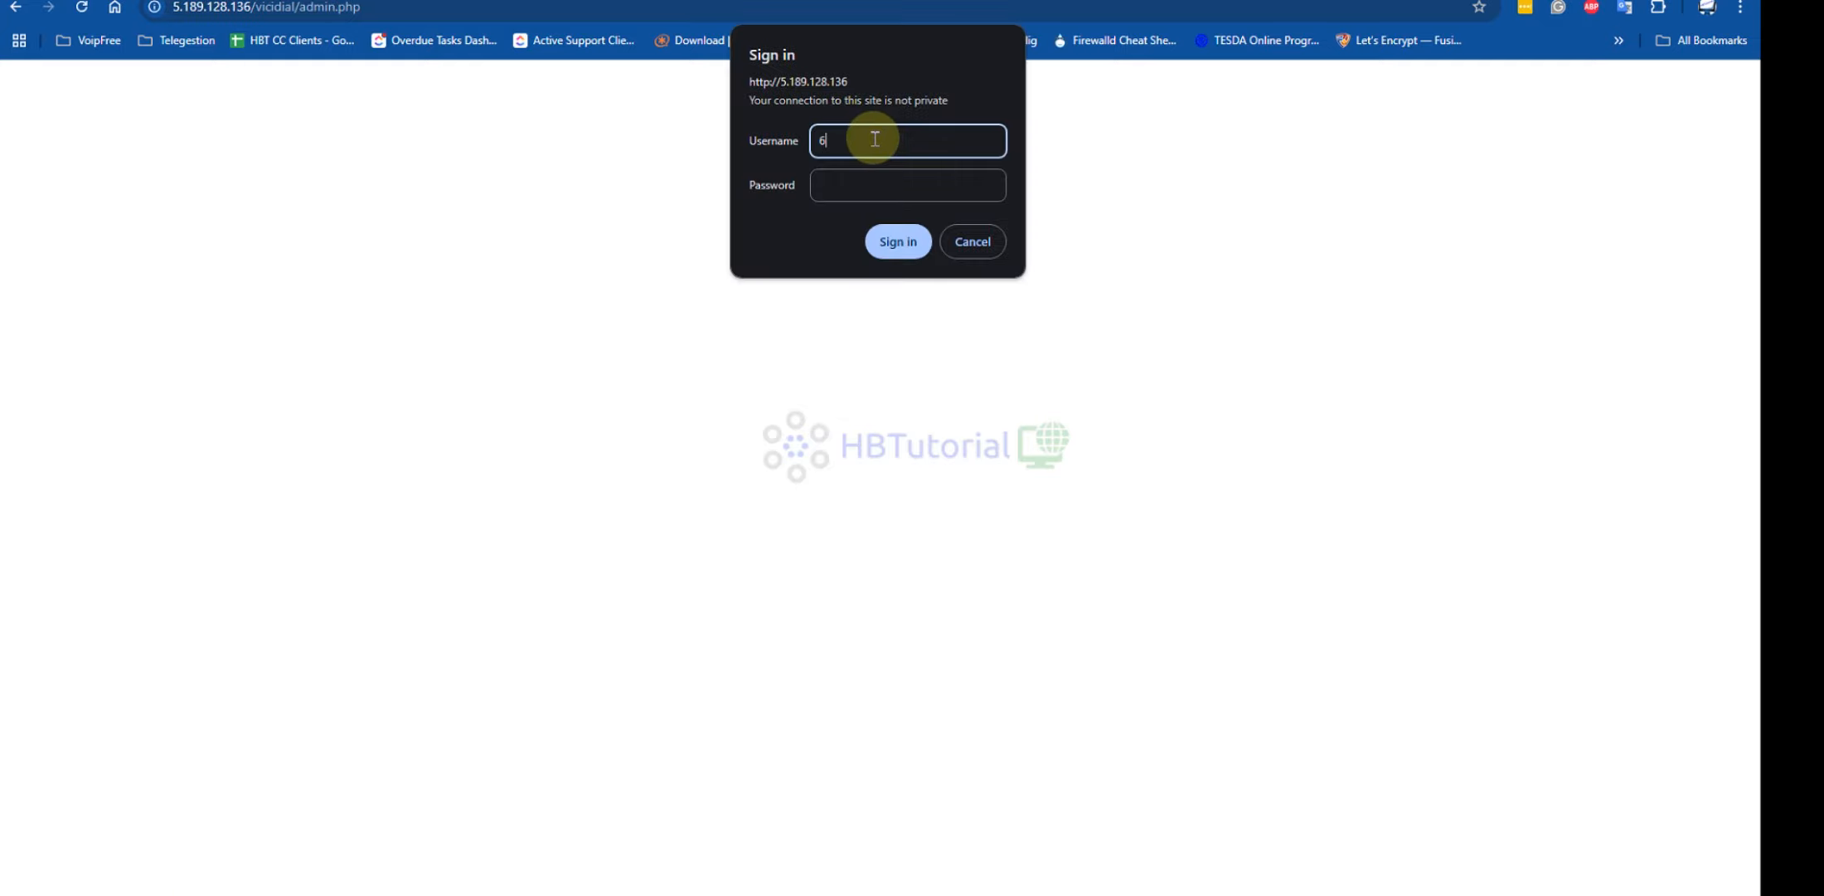
pyautogui.click(875, 186)
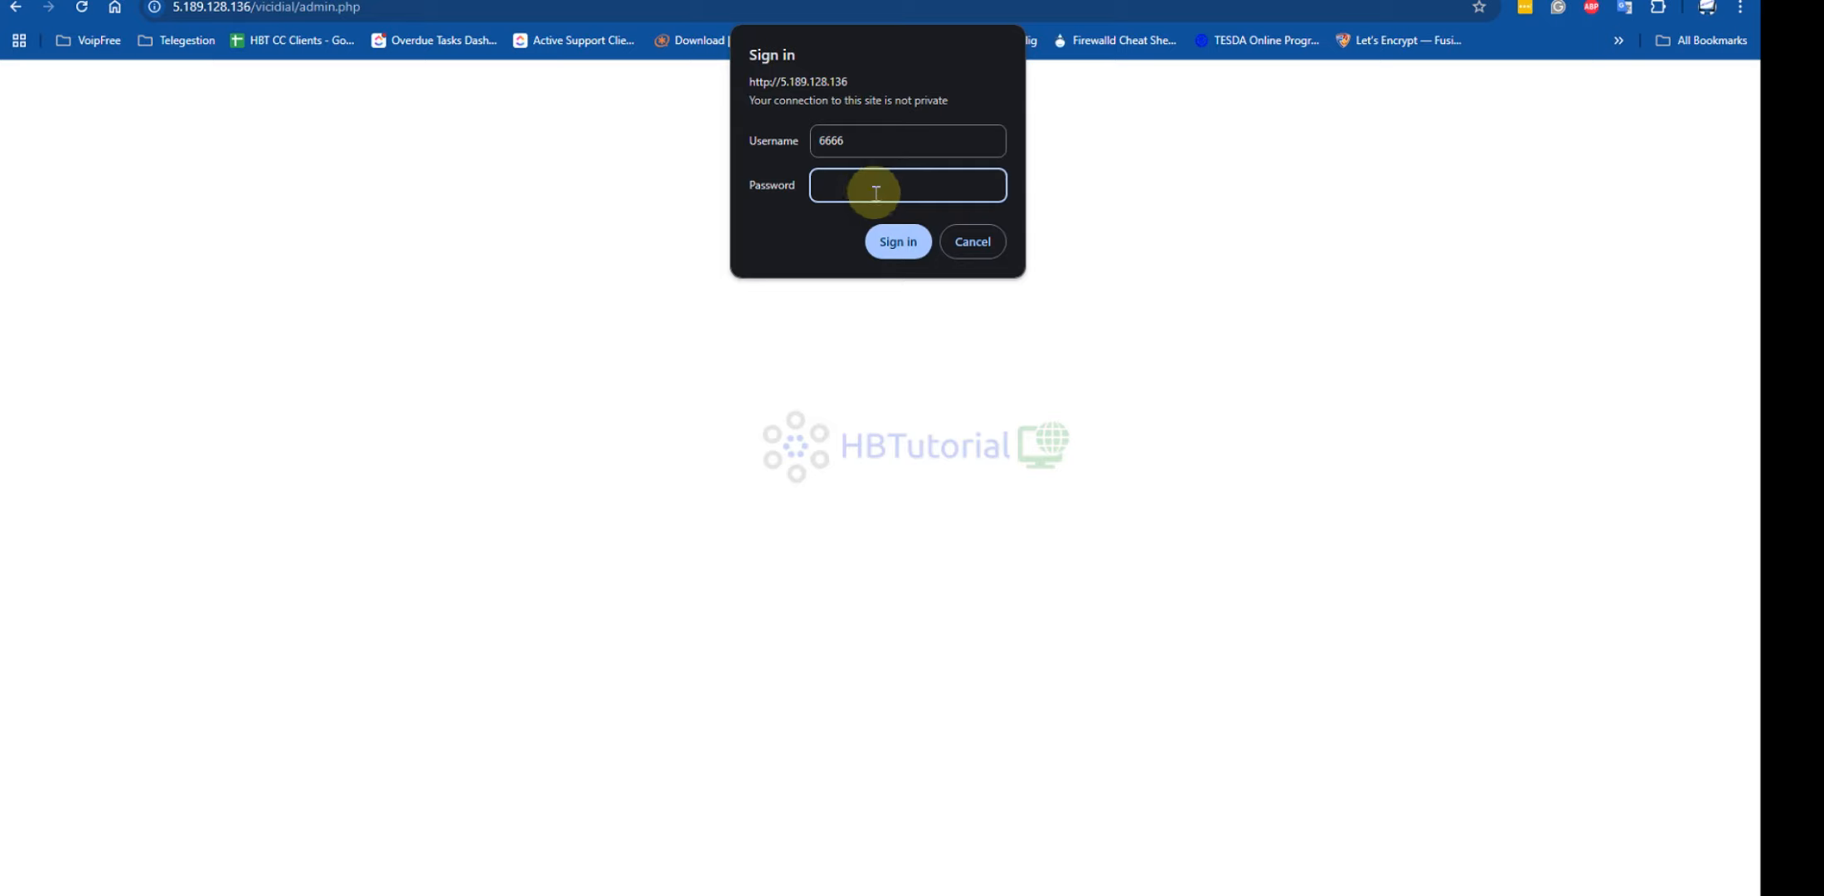
pyautogui.write('1234')
pyautogui.click(898, 238)
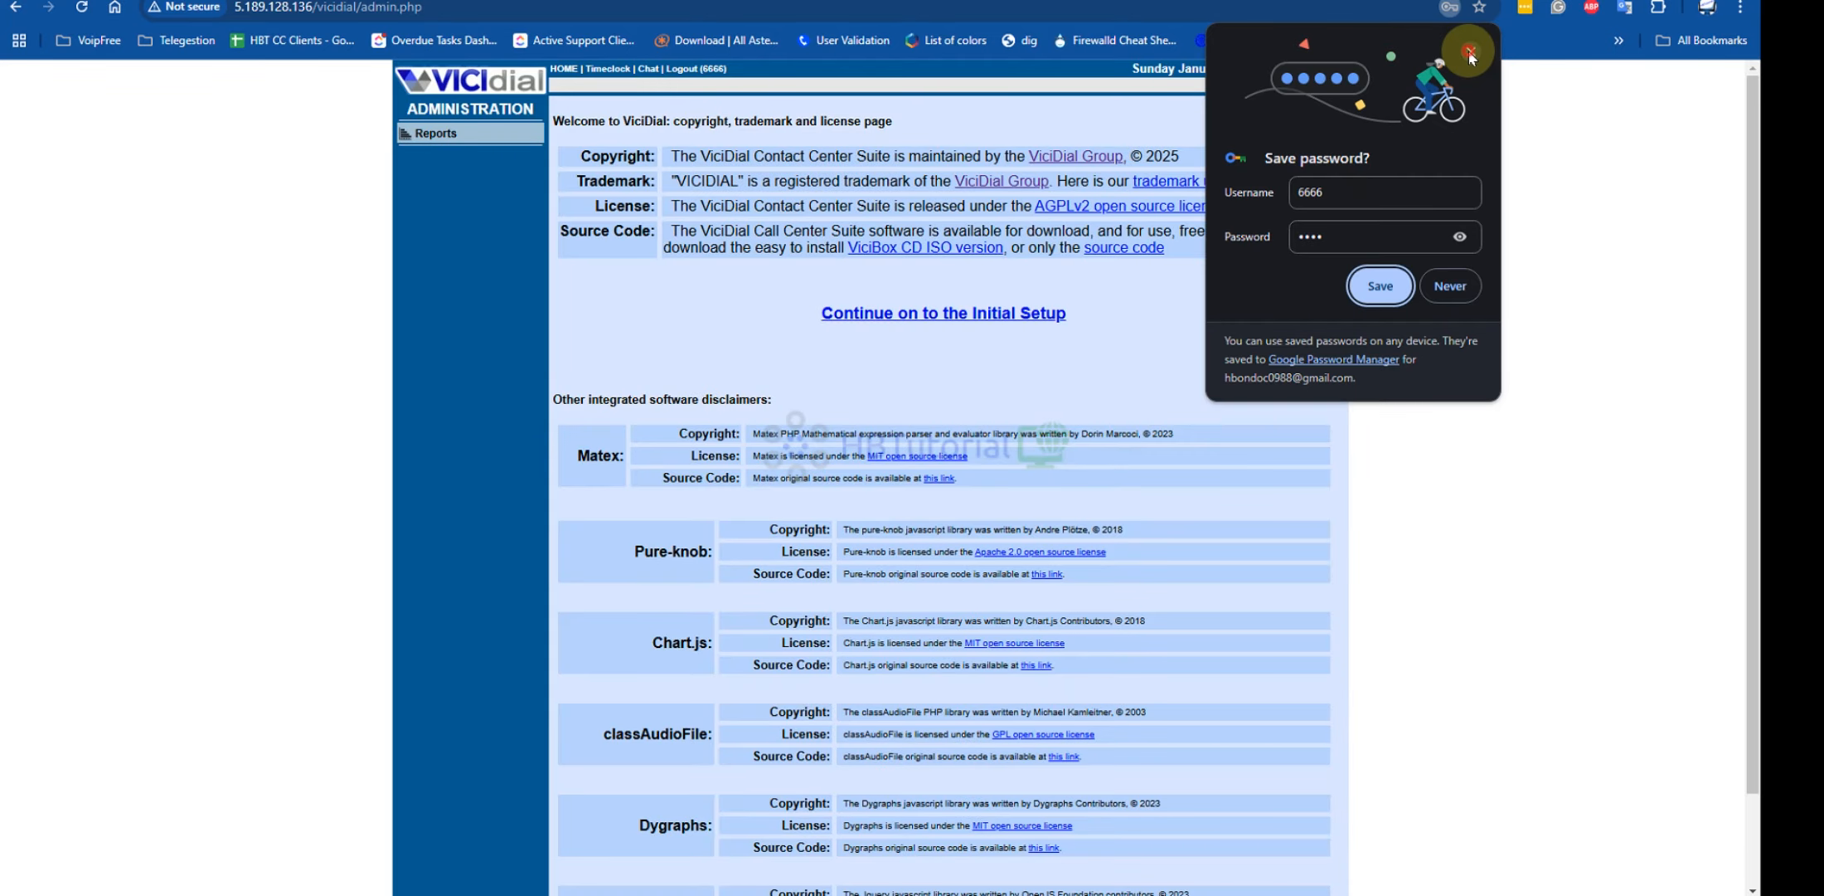
# Decline the browser's save-password offer on the license welcome page
pyautogui.click(1469, 51)
pyautogui.scroll(-2, 786, 518)
pyautogui.scroll(2, 956, 401)
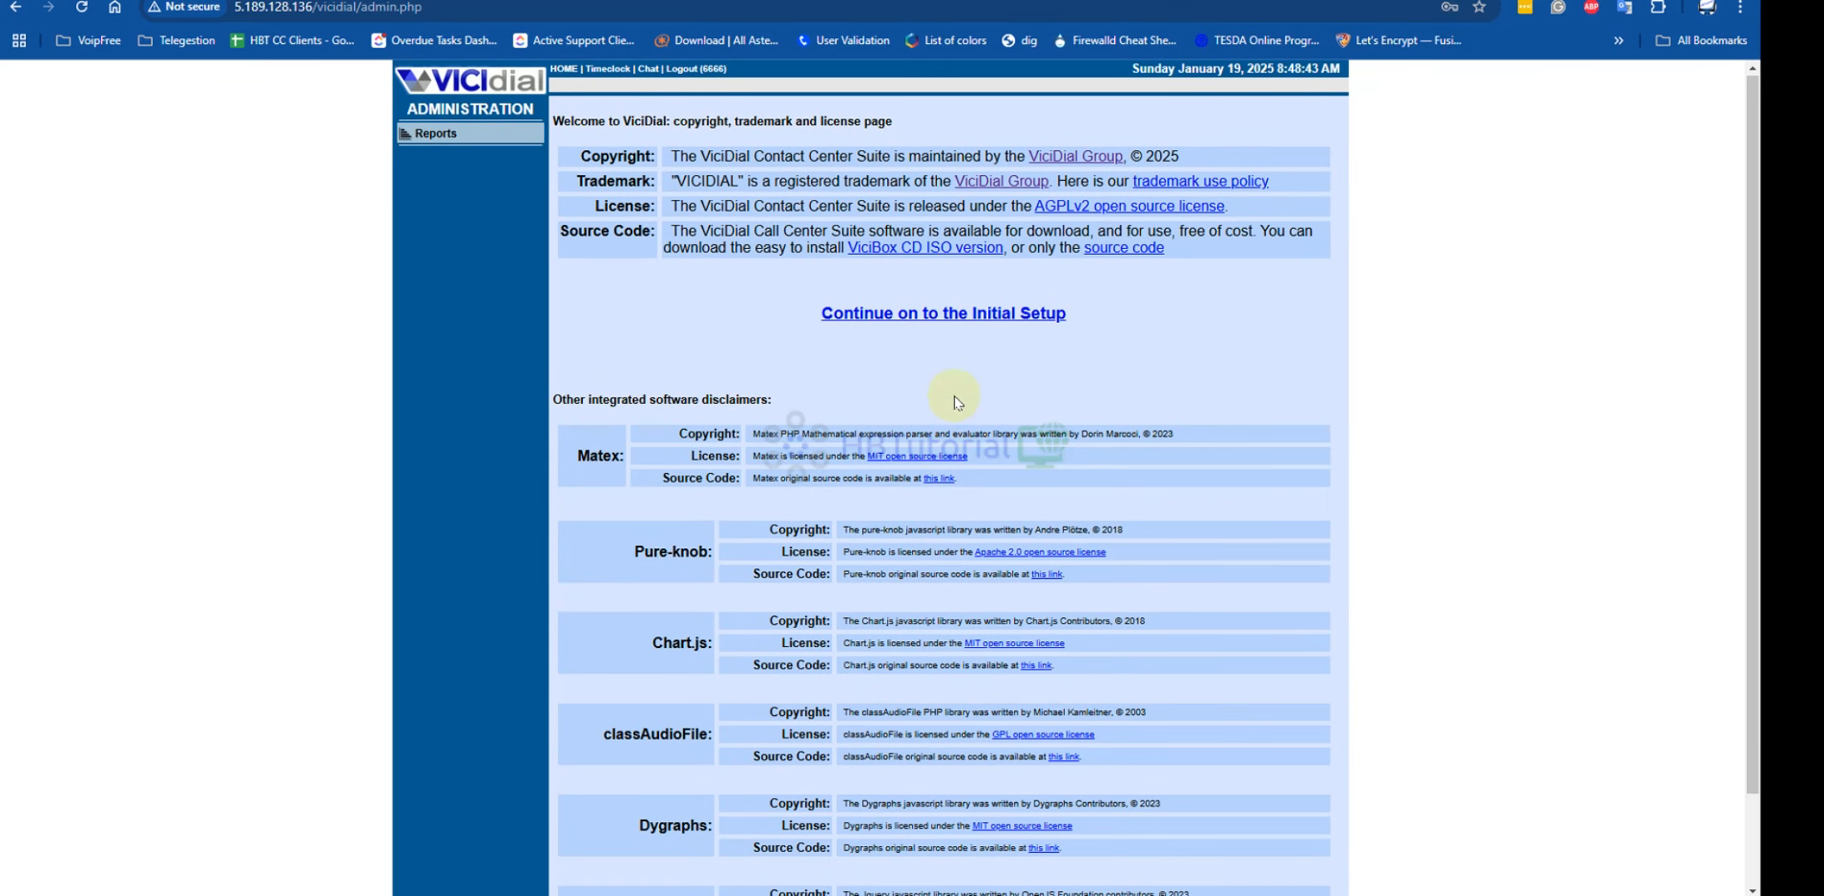
# Open Initial Setup and paste the registration password as the new admin password
pyautogui.click(952, 320)
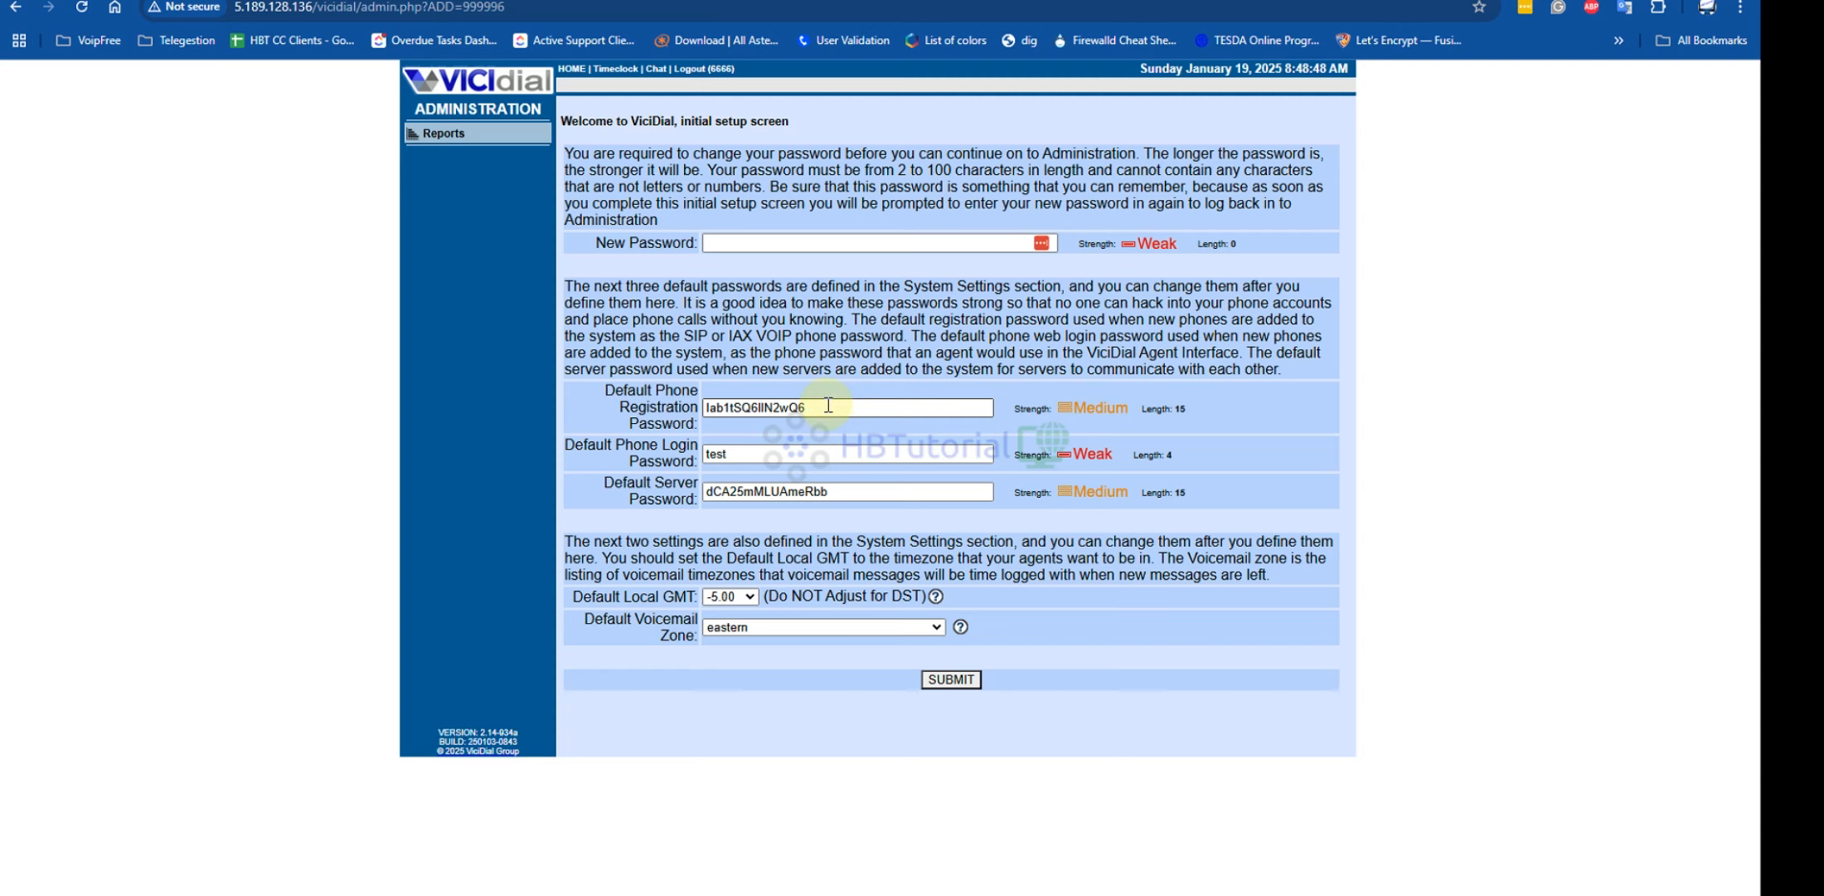
pyautogui.moveTo(828, 405); pyautogui.dragTo(390, 394)
pyautogui.click(728, 243)
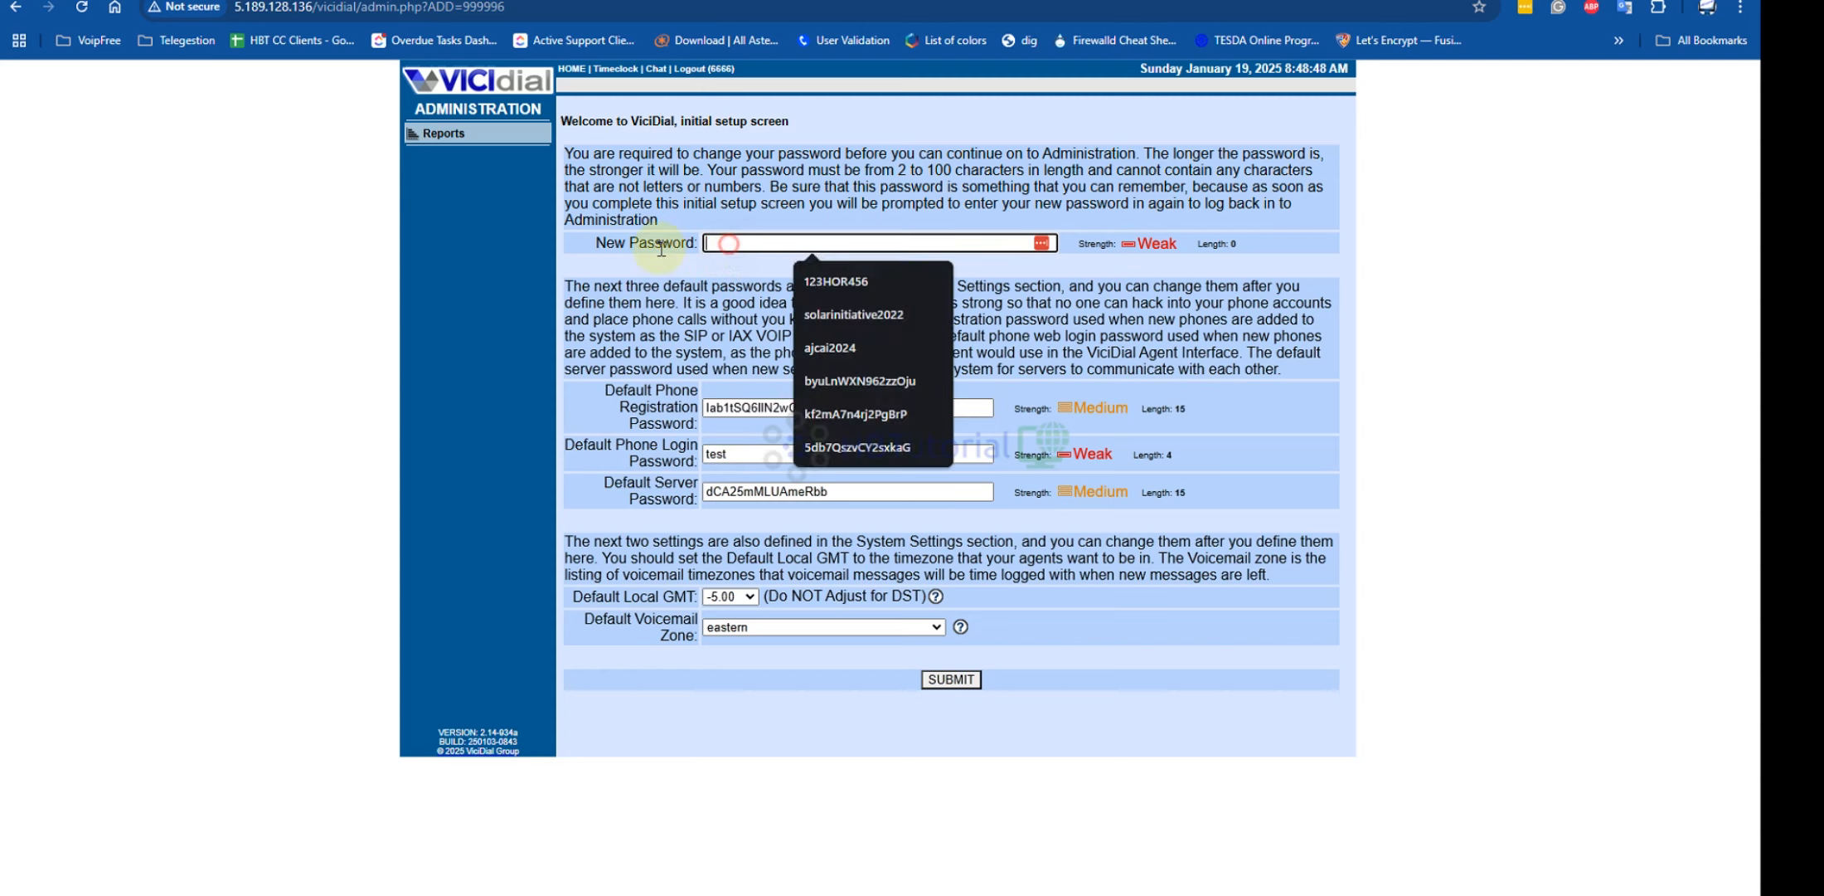
pyautogui.hotkey('ctrl', 'v')
# Replace the Phone Login Password with the same password and submit the setup
pyautogui.moveTo(995, 495); pyautogui.dragTo(833, 471)
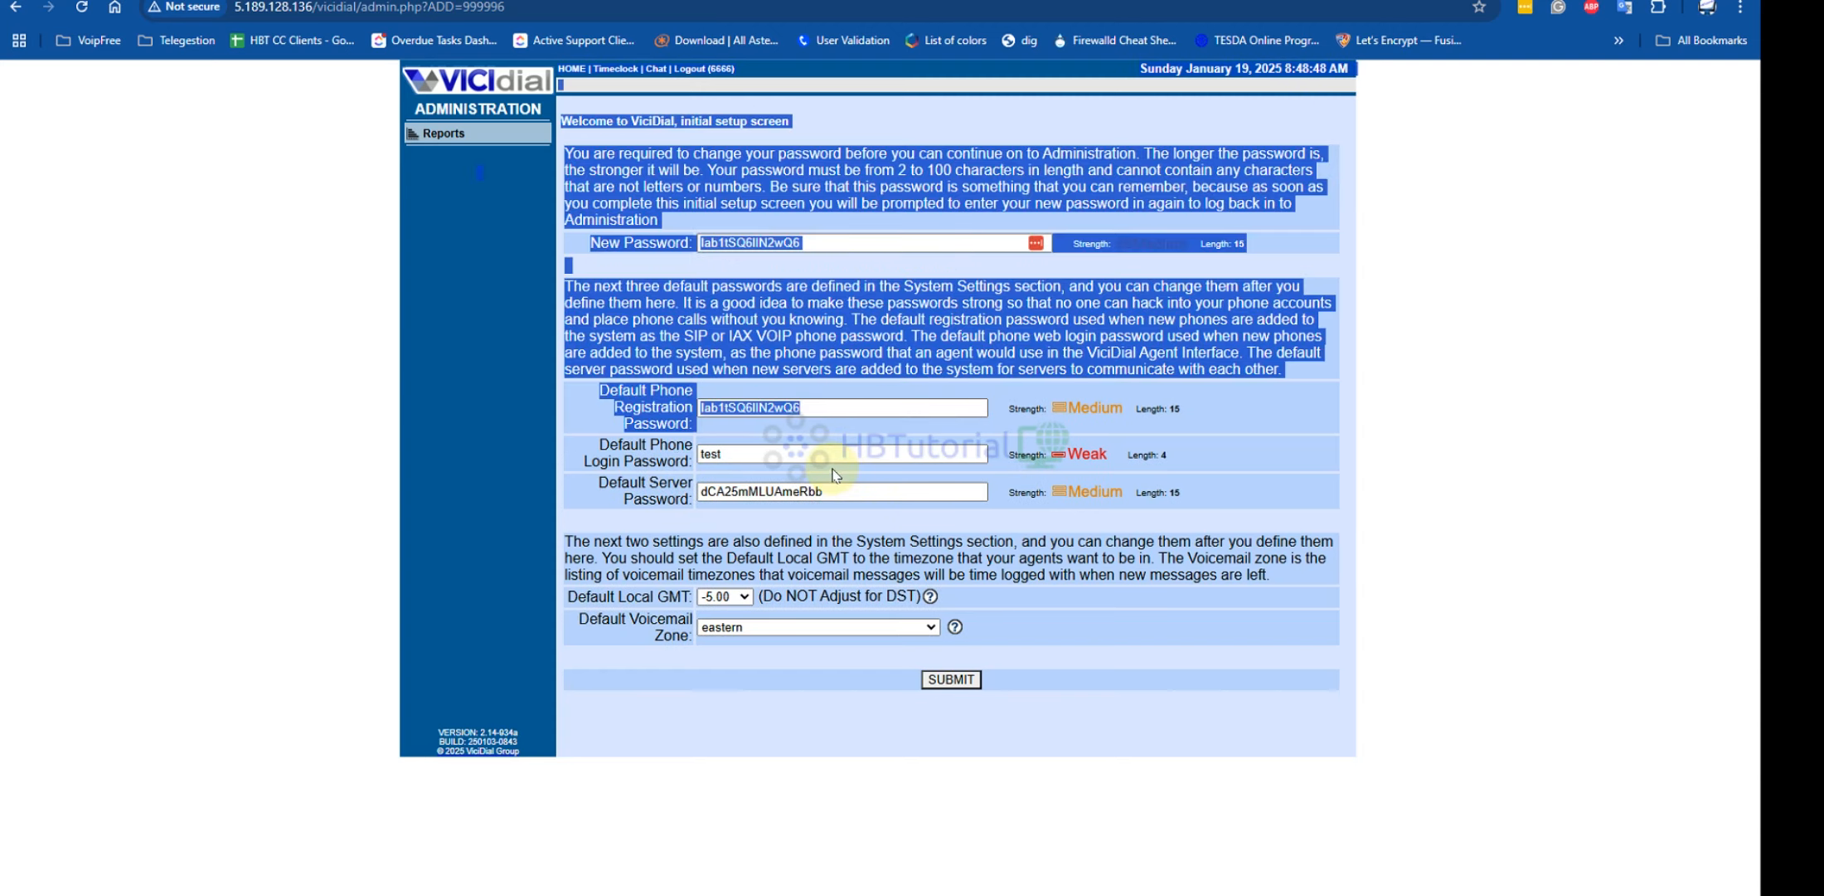
pyautogui.click(832, 471)
pyautogui.doubleClick(803, 450)
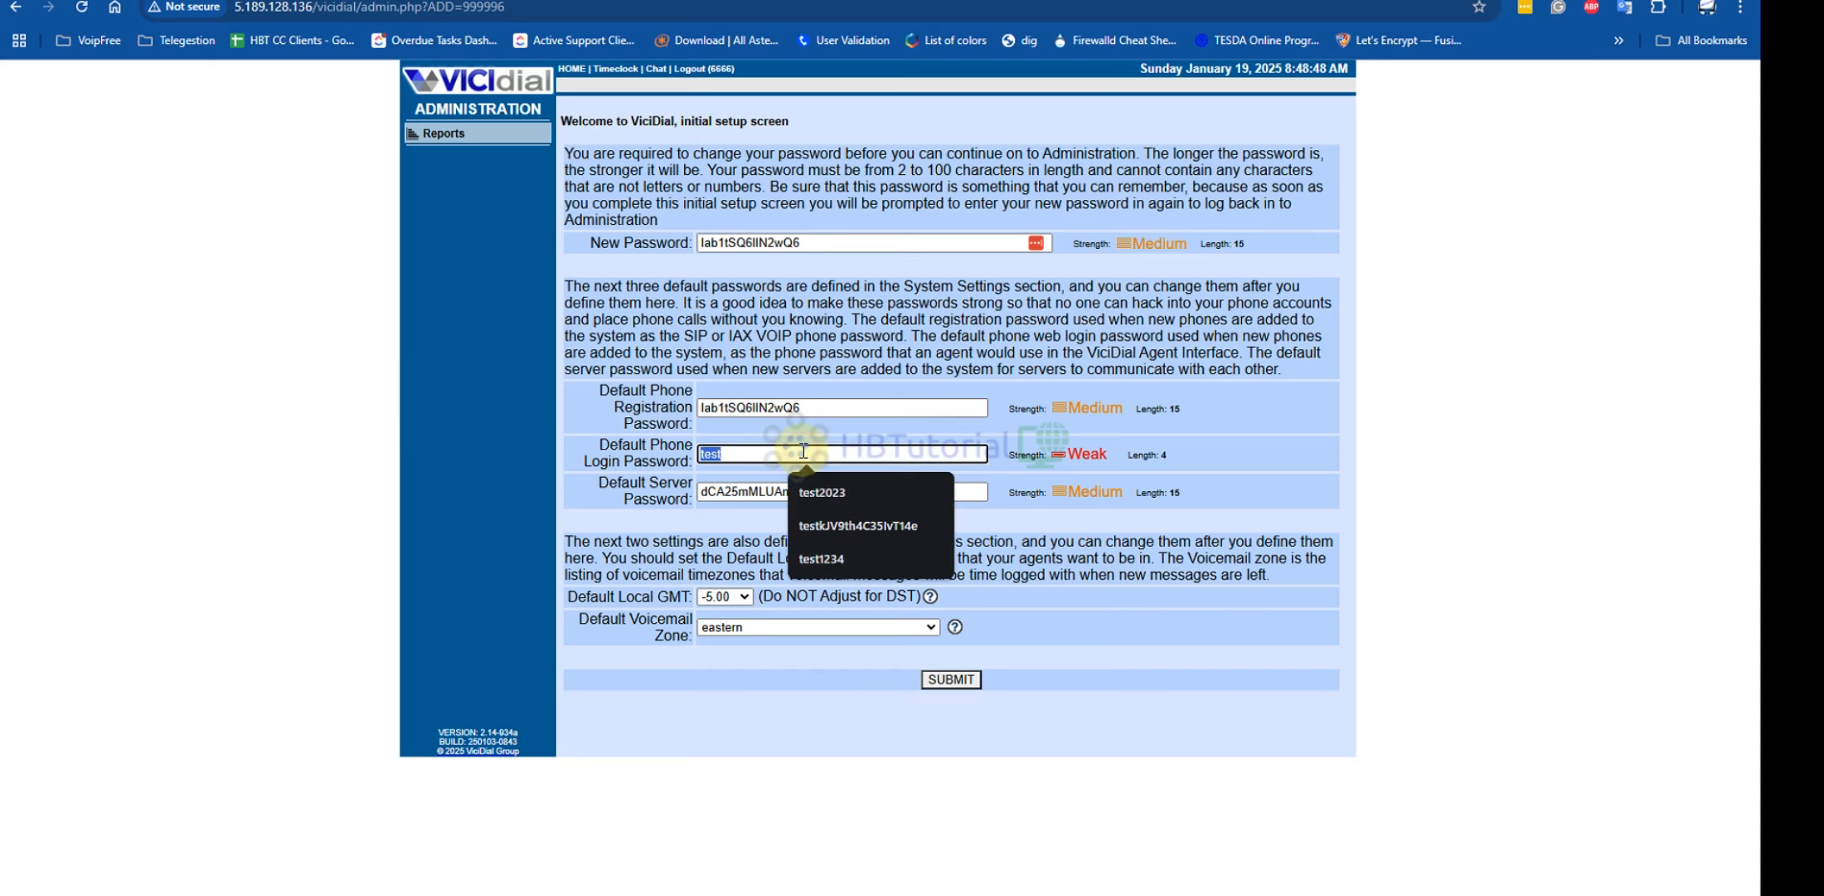
pyautogui.hotkey('ctrl', 'v')
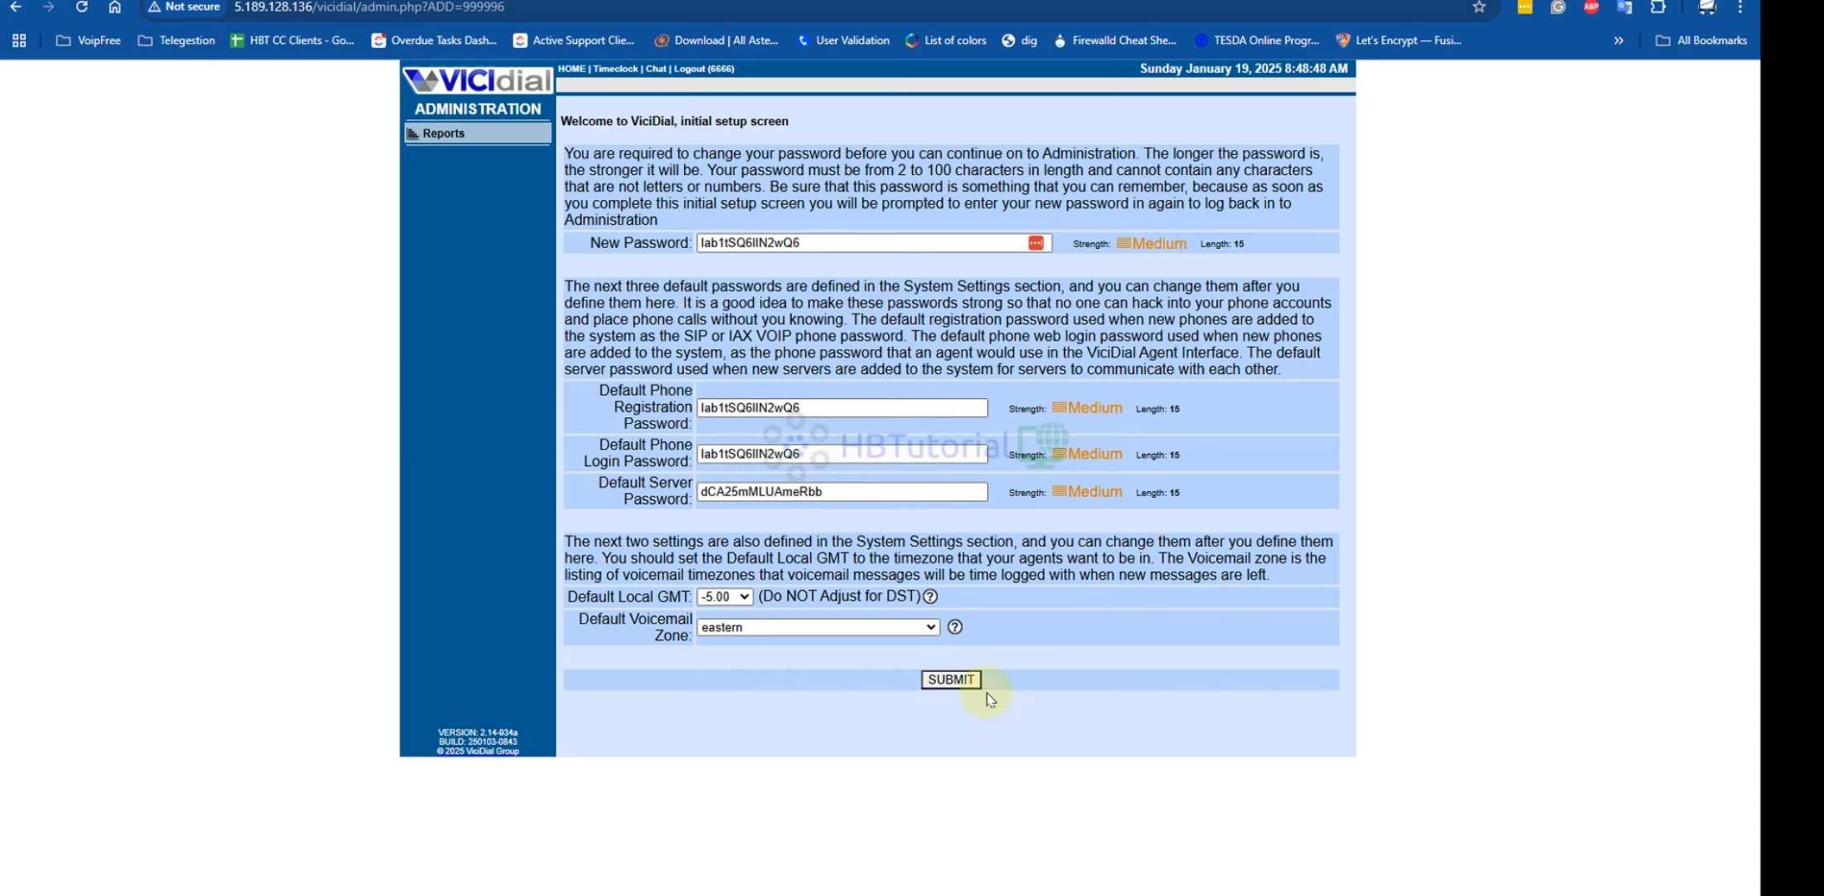
pyautogui.click(950, 680)
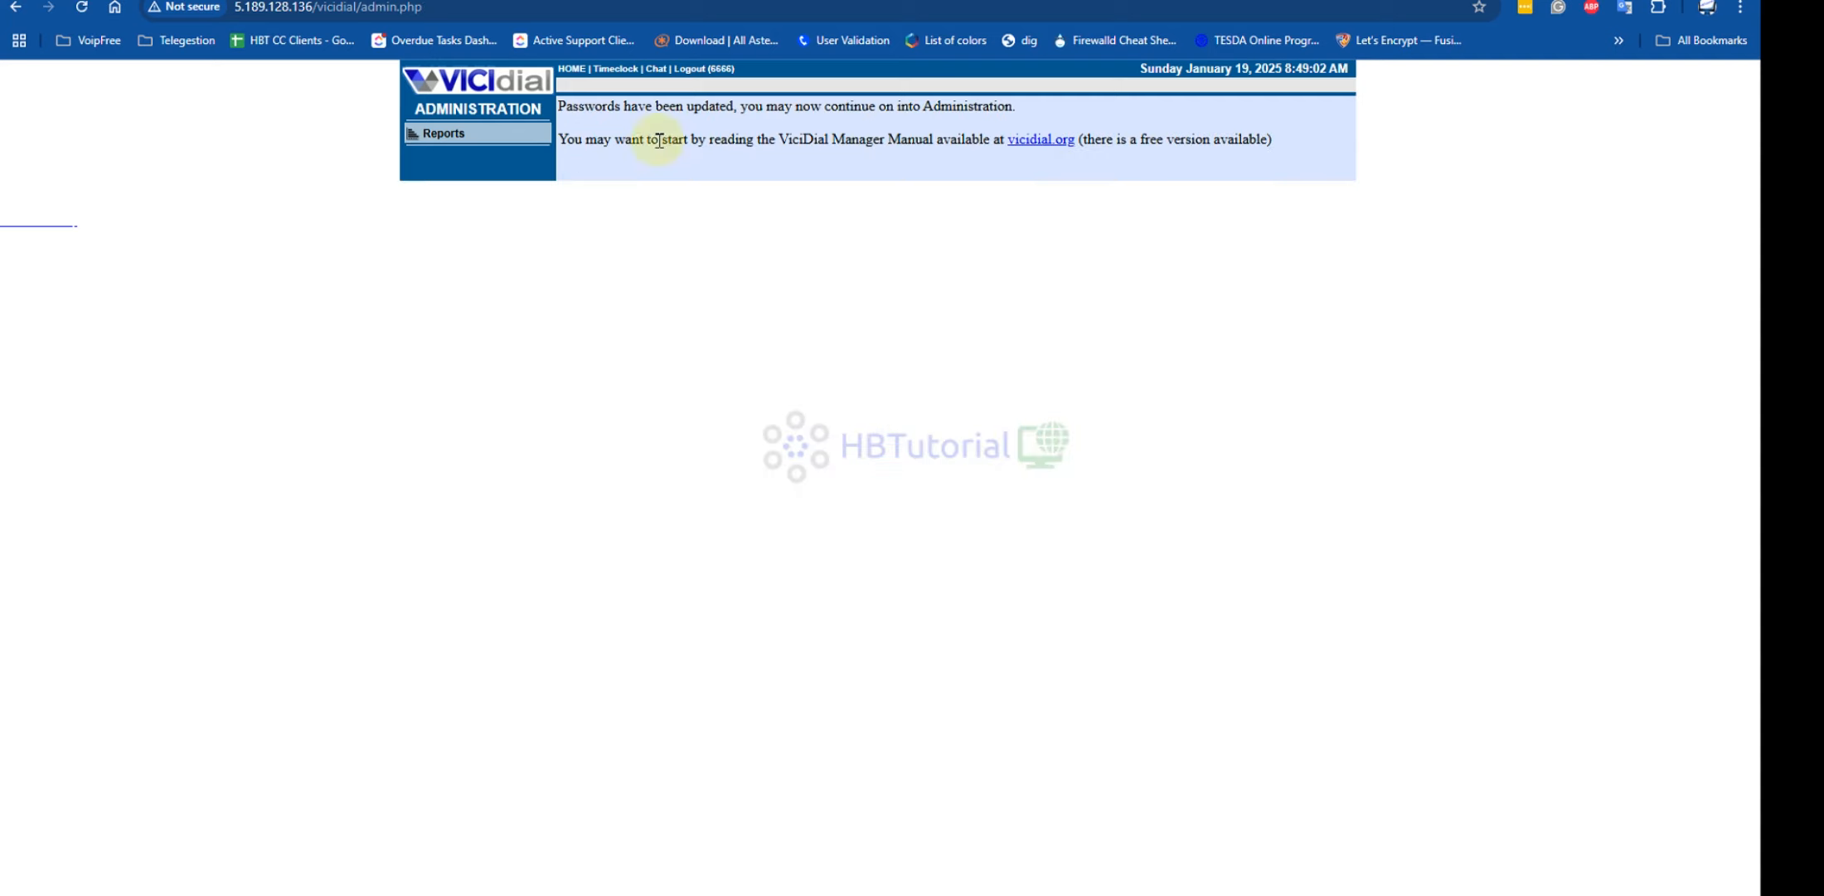
# Log out and sign back in to administration with the new admin password
pyautogui.click(685, 68)
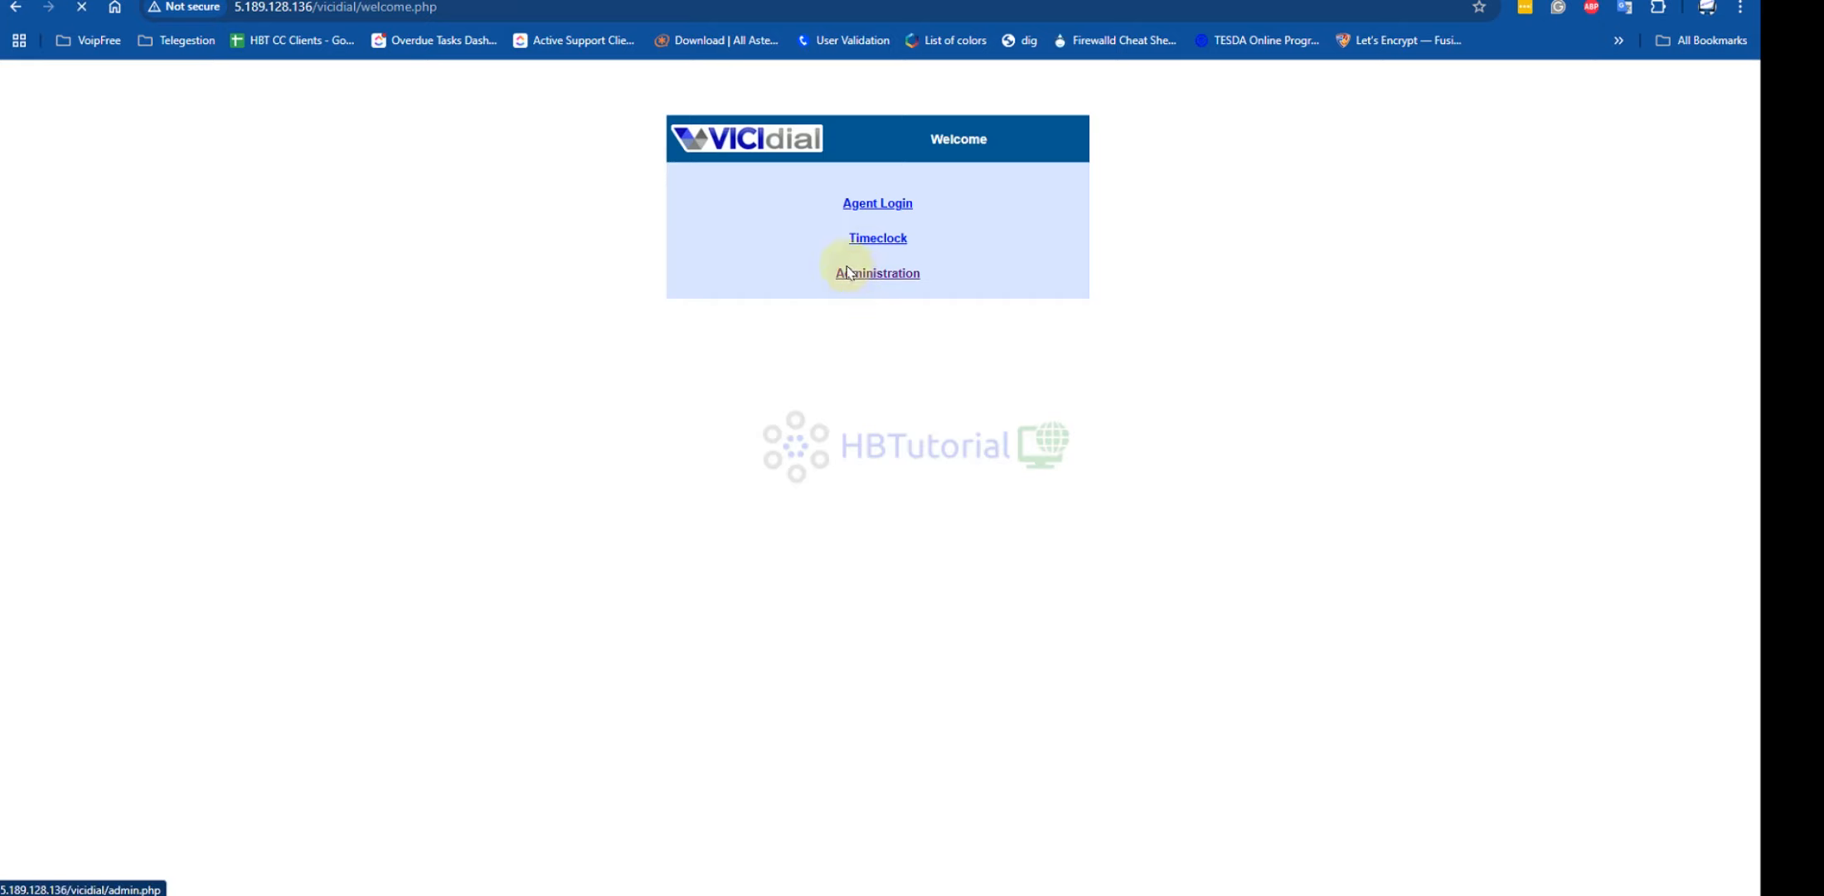
pyautogui.click(848, 272)
pyautogui.write('6666')
pyautogui.press('Tab')
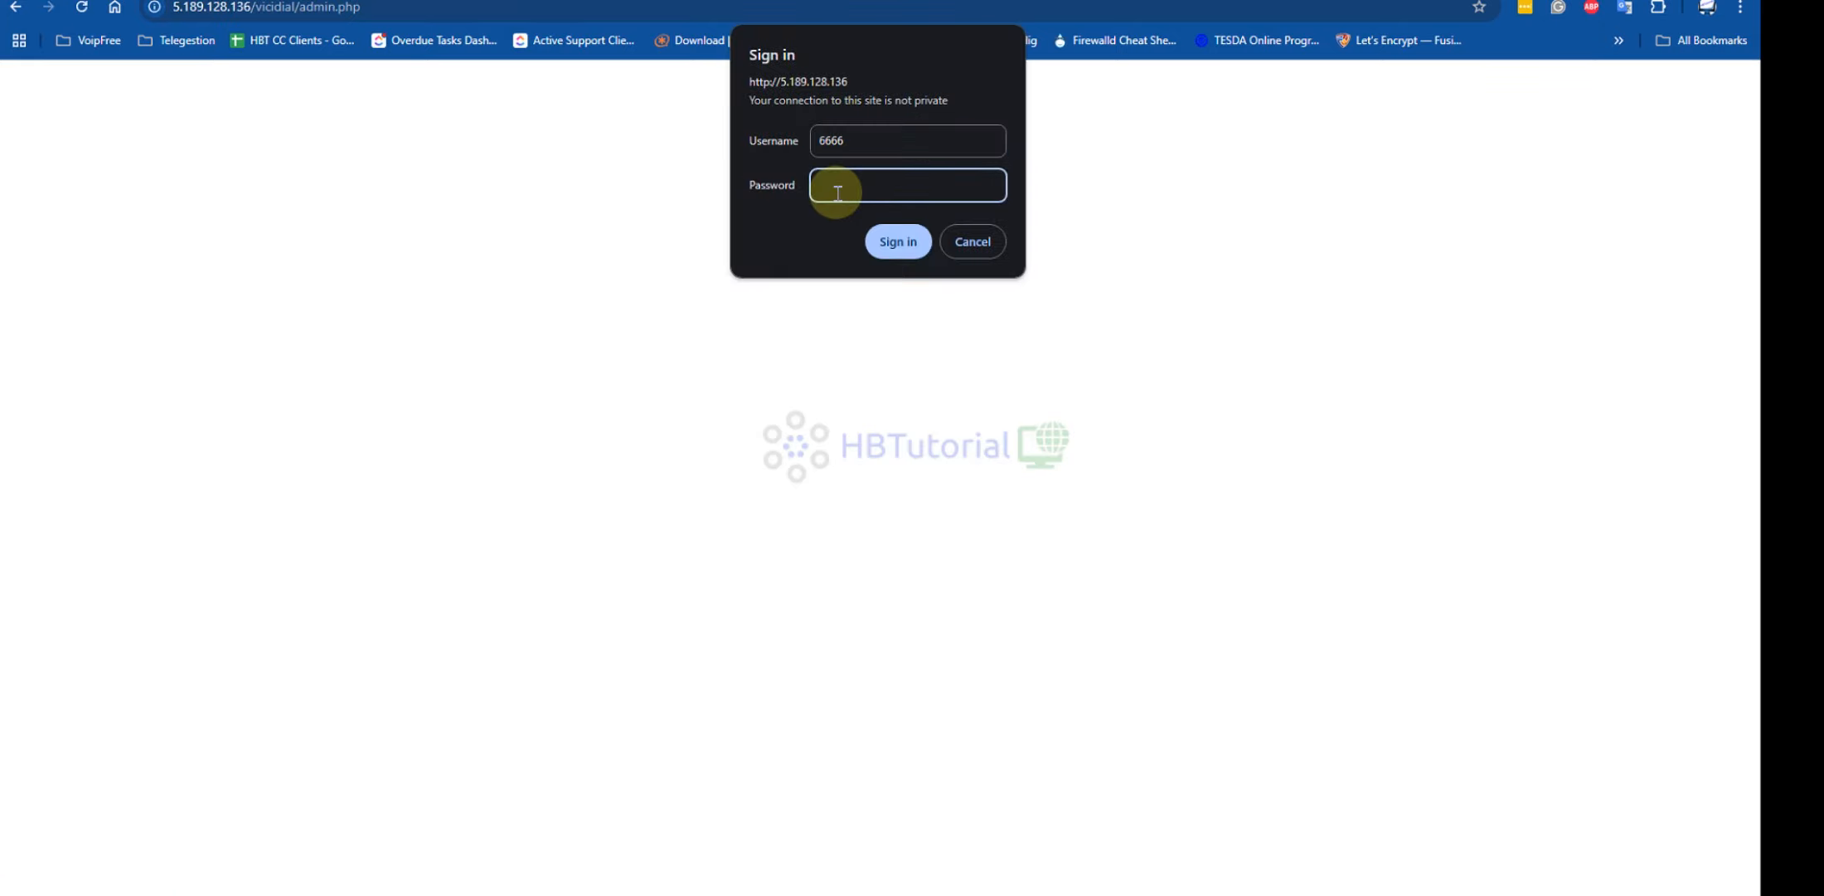
pyautogui.hotkey('ctrl', 'v')
pyautogui.click(892, 243)
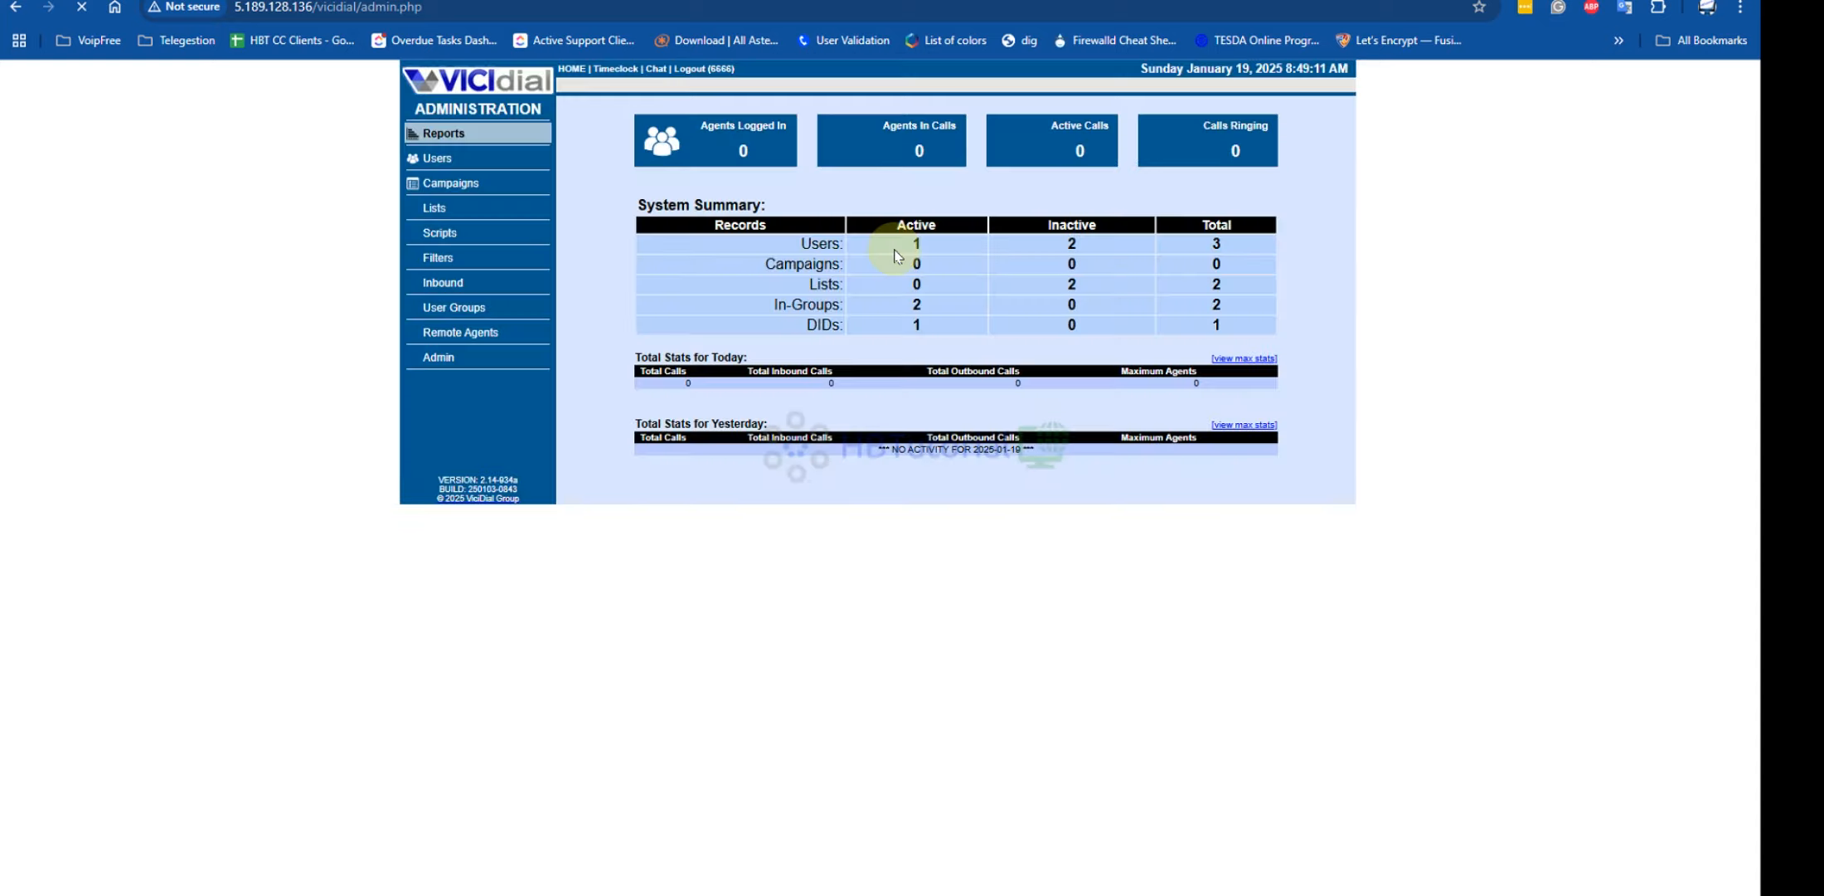
# Open Reports, then the Users list showing the single level-9 Admin account
pyautogui.click(427, 134)
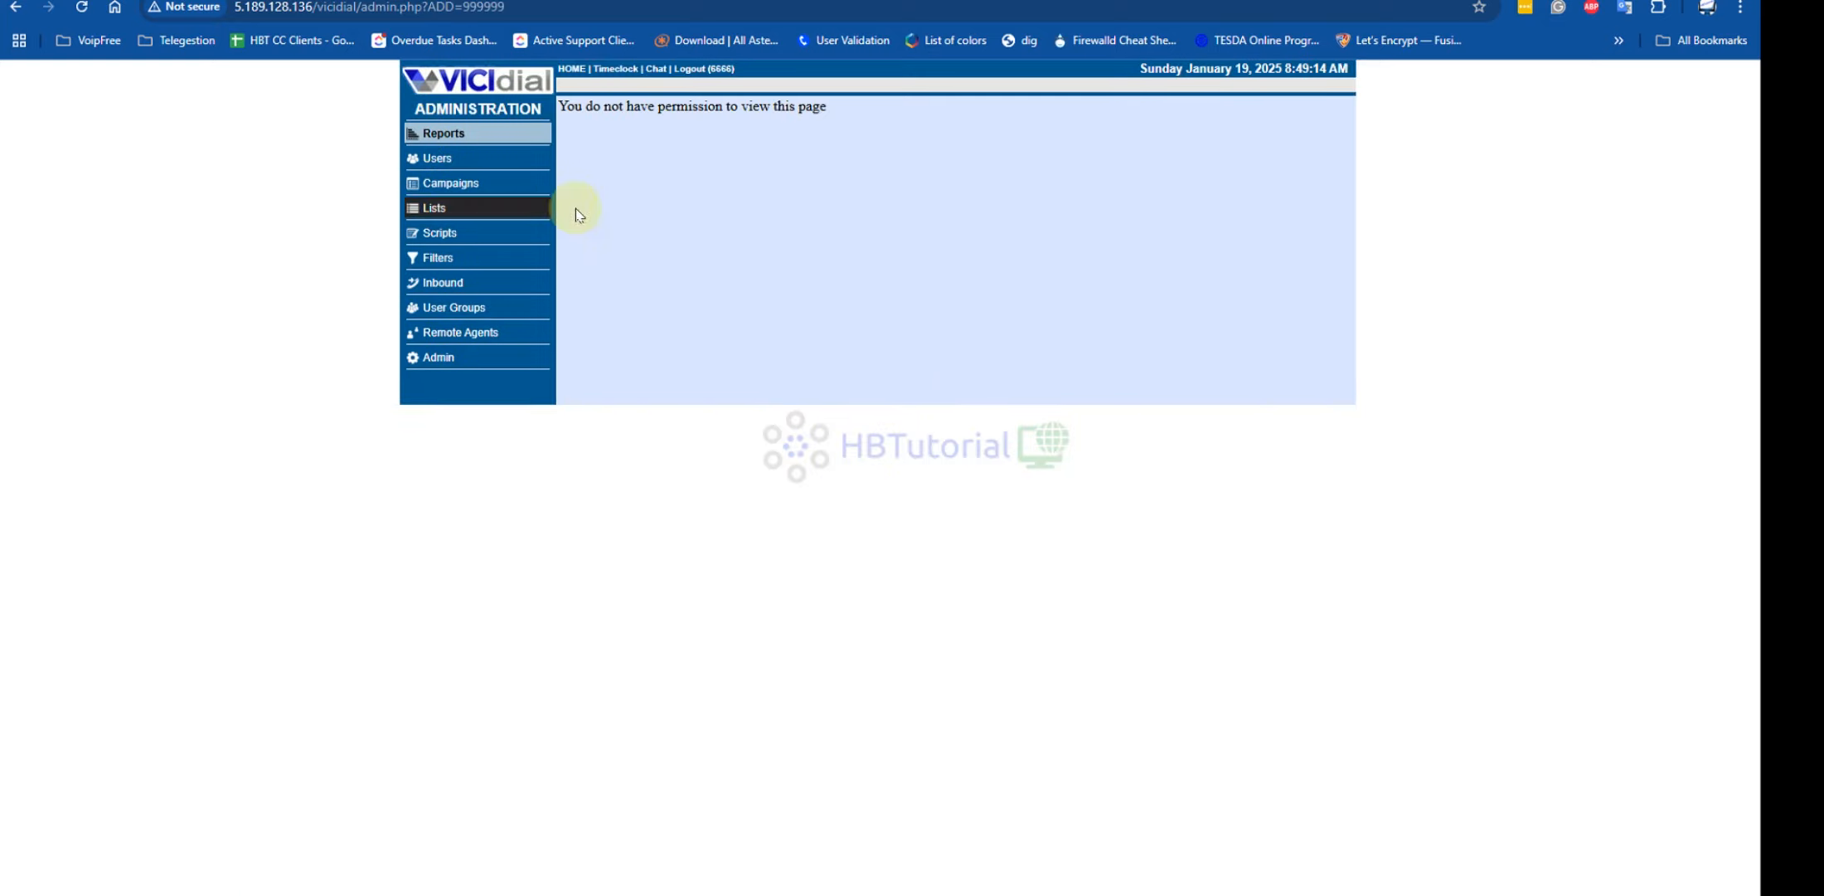
pyautogui.click(434, 135)
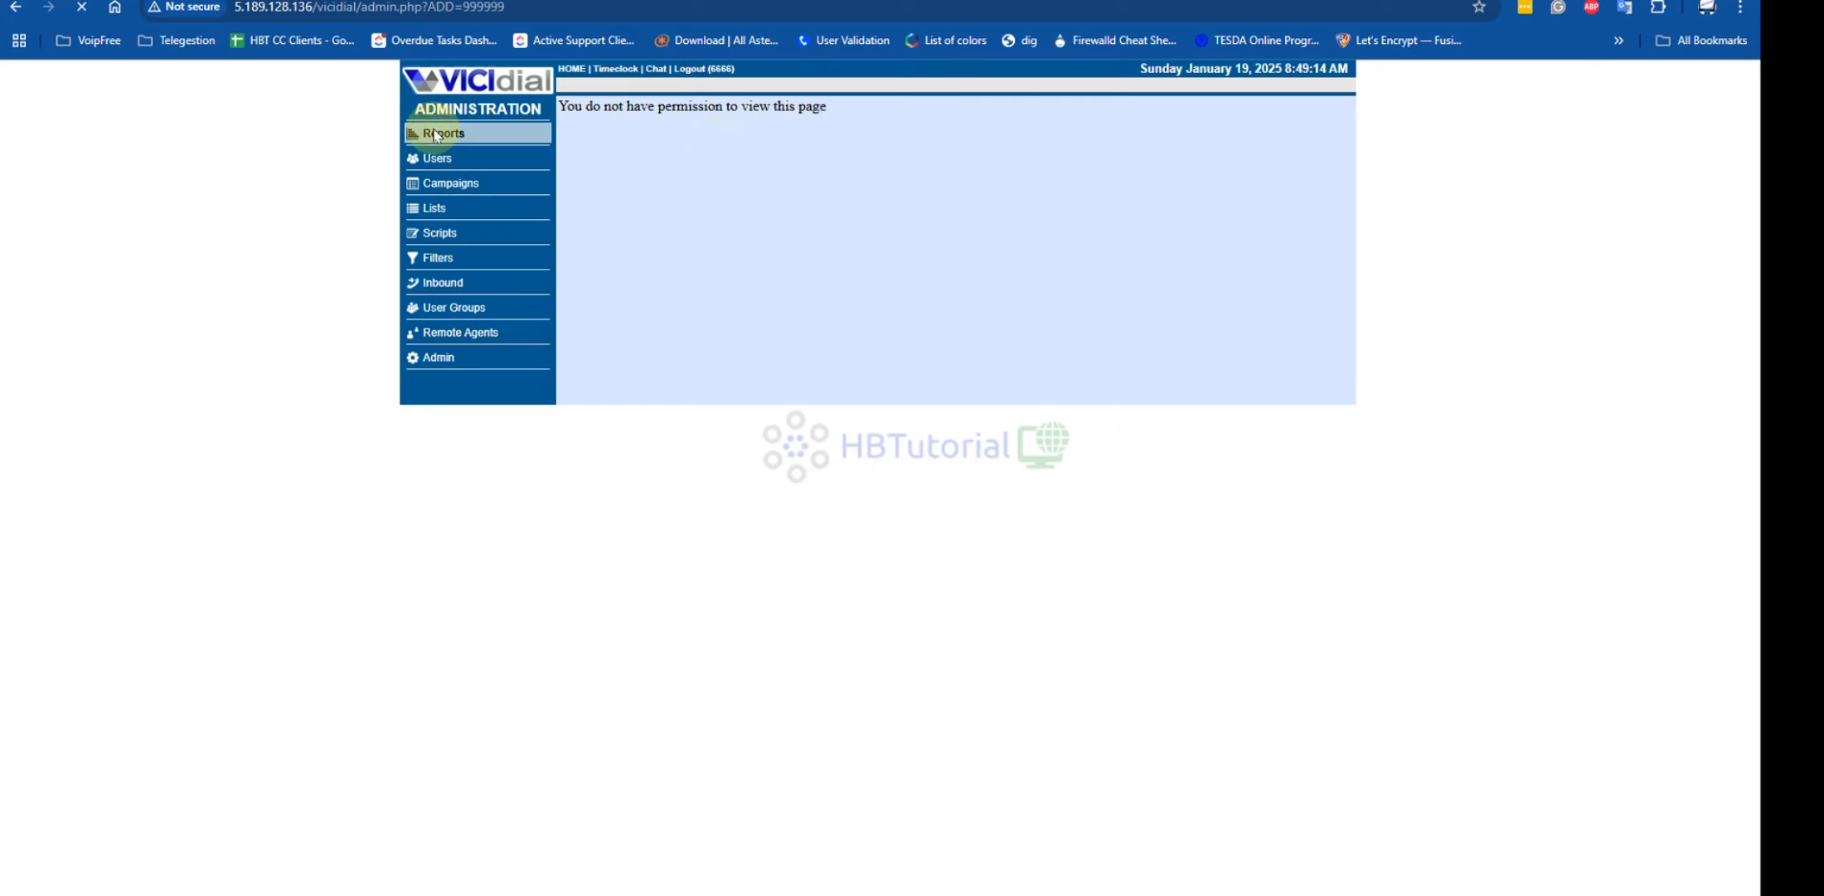
pyautogui.click(437, 160)
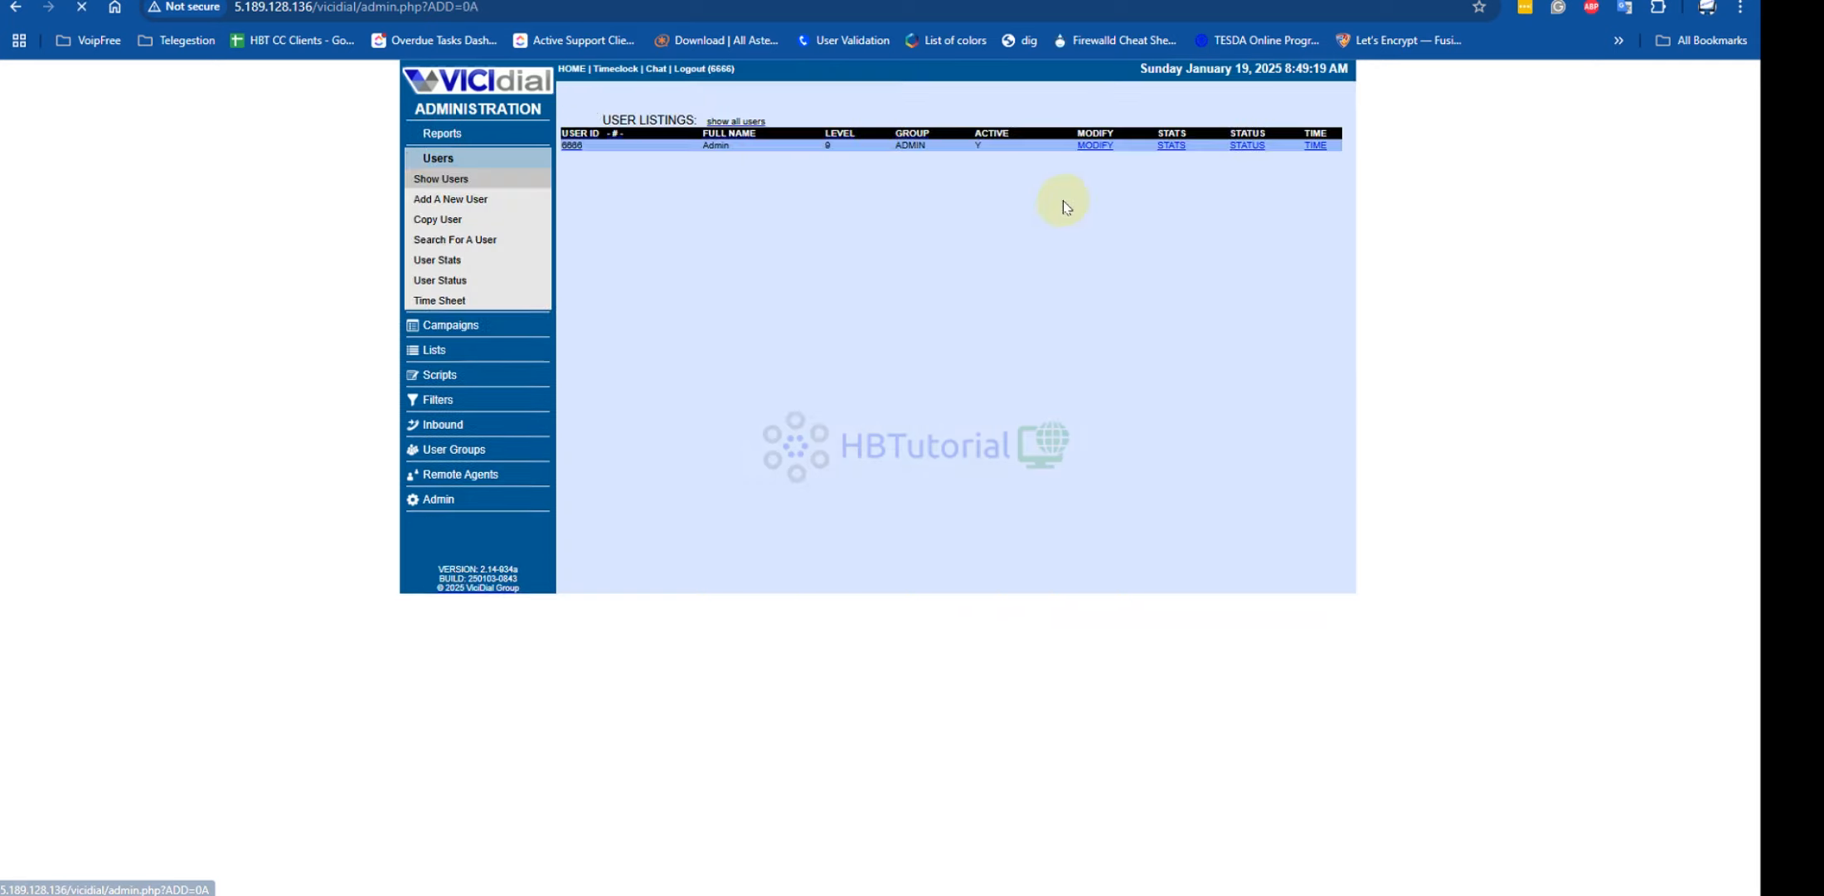
# Open the Admin user's record for editing
pyautogui.click(1095, 146)
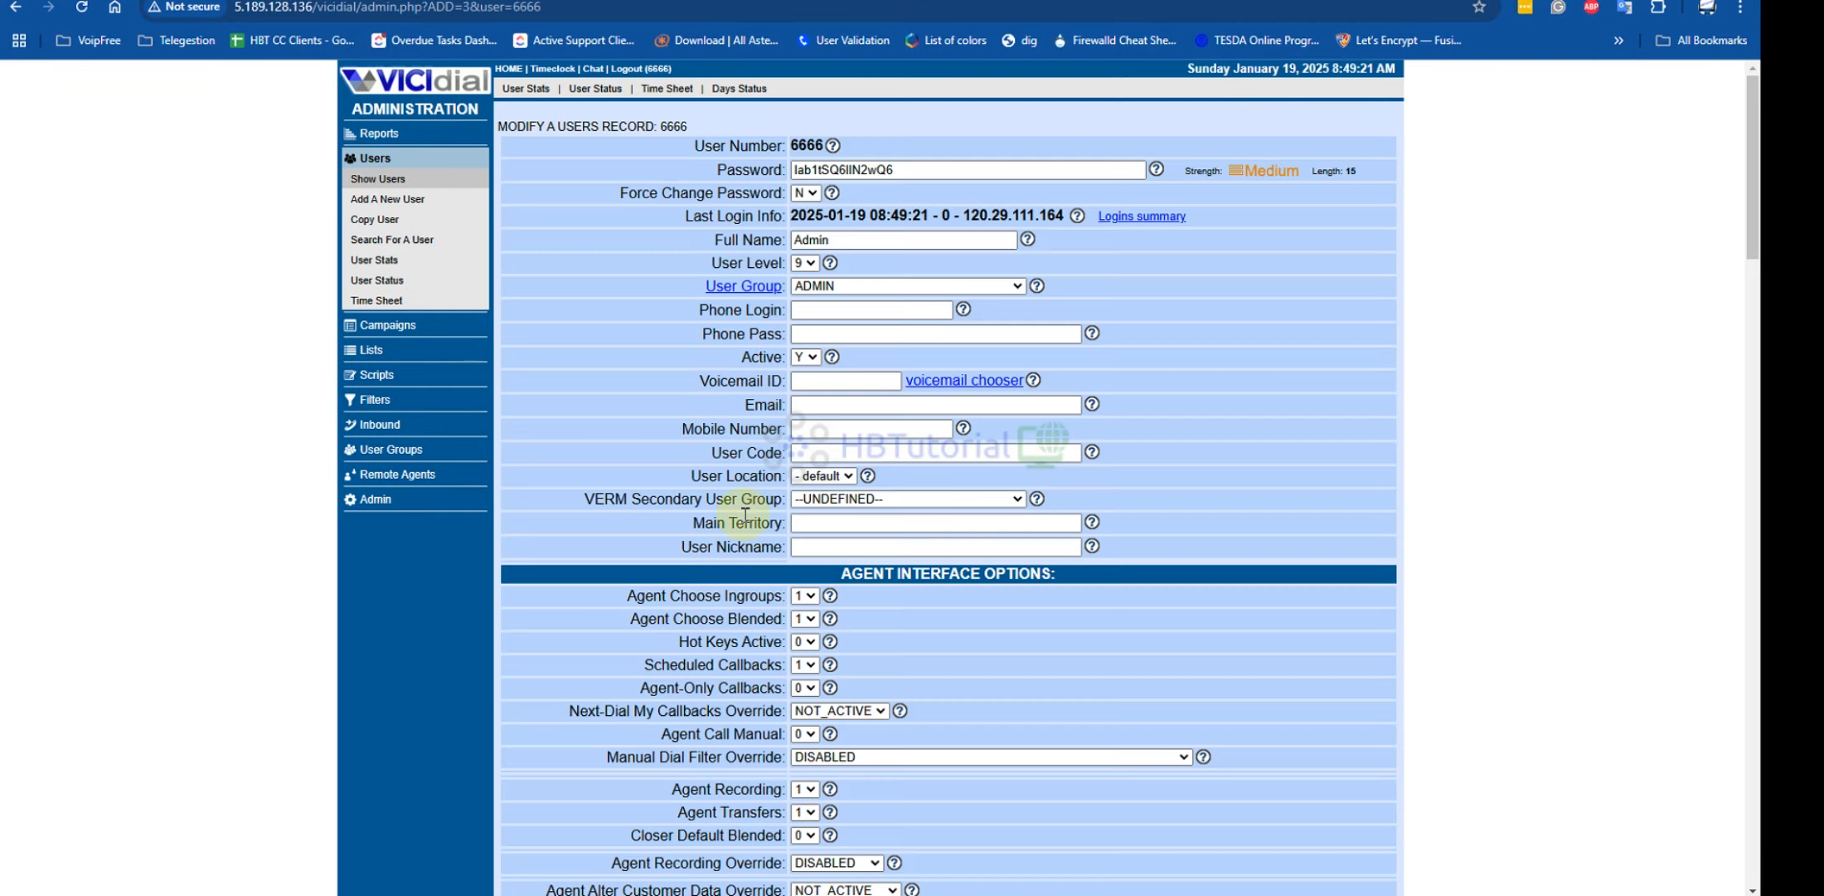
pyautogui.scroll(-20, 745, 516)
pyautogui.scroll(10, 801, 517)
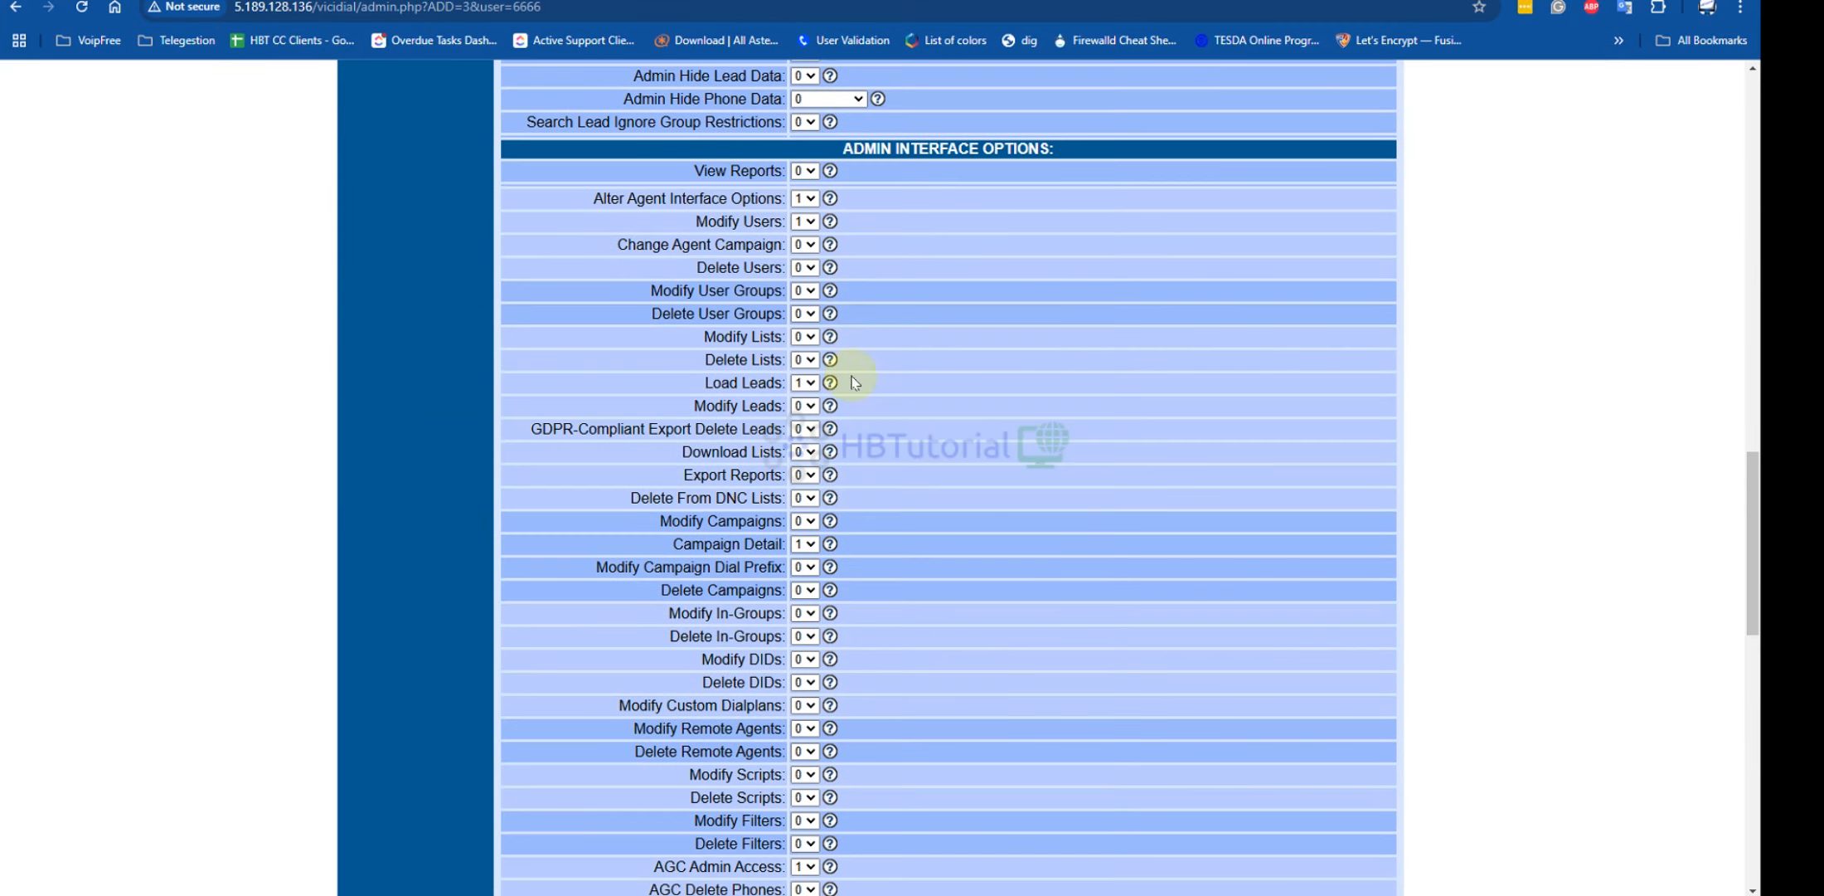
# Set View Reports, the user group and the list permissions to 1
pyautogui.click(804, 171)
pyautogui.click(802, 204)
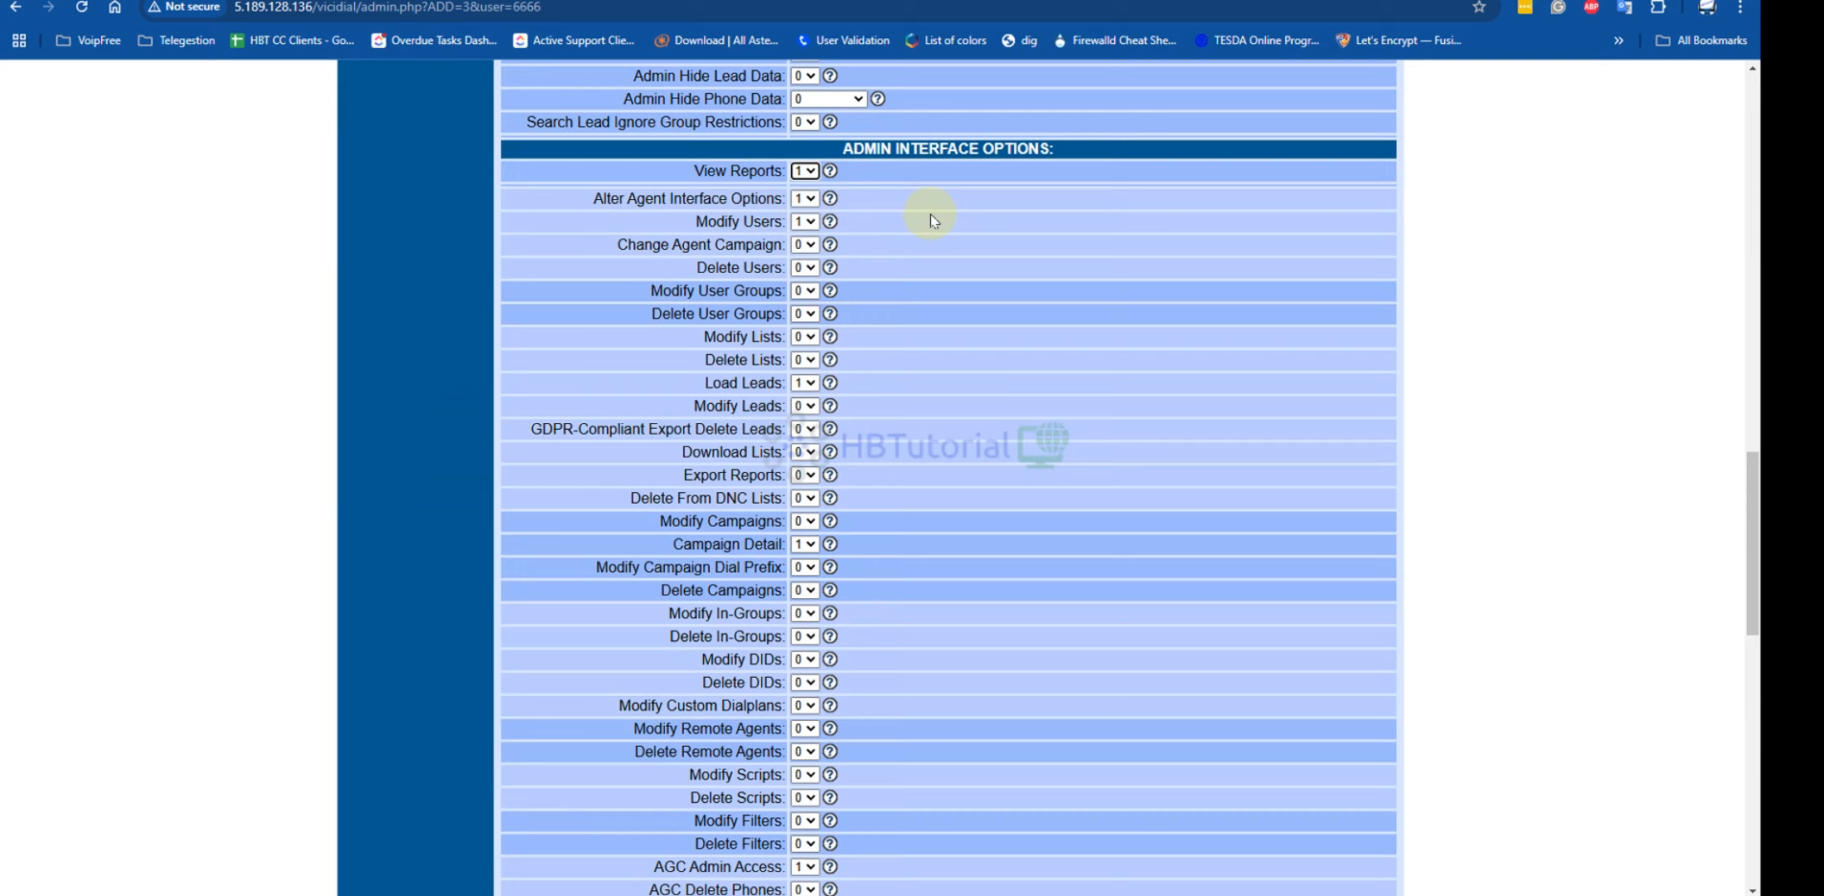
pyautogui.press('Tab')
pyautogui.press('Tab')
pyautogui.press('Tab')
pyautogui.press('1')
pyautogui.press('Tab')
pyautogui.press('1')
pyautogui.press('Tab')
pyautogui.press('1')
pyautogui.press('Tab')
pyautogui.click(804, 316)
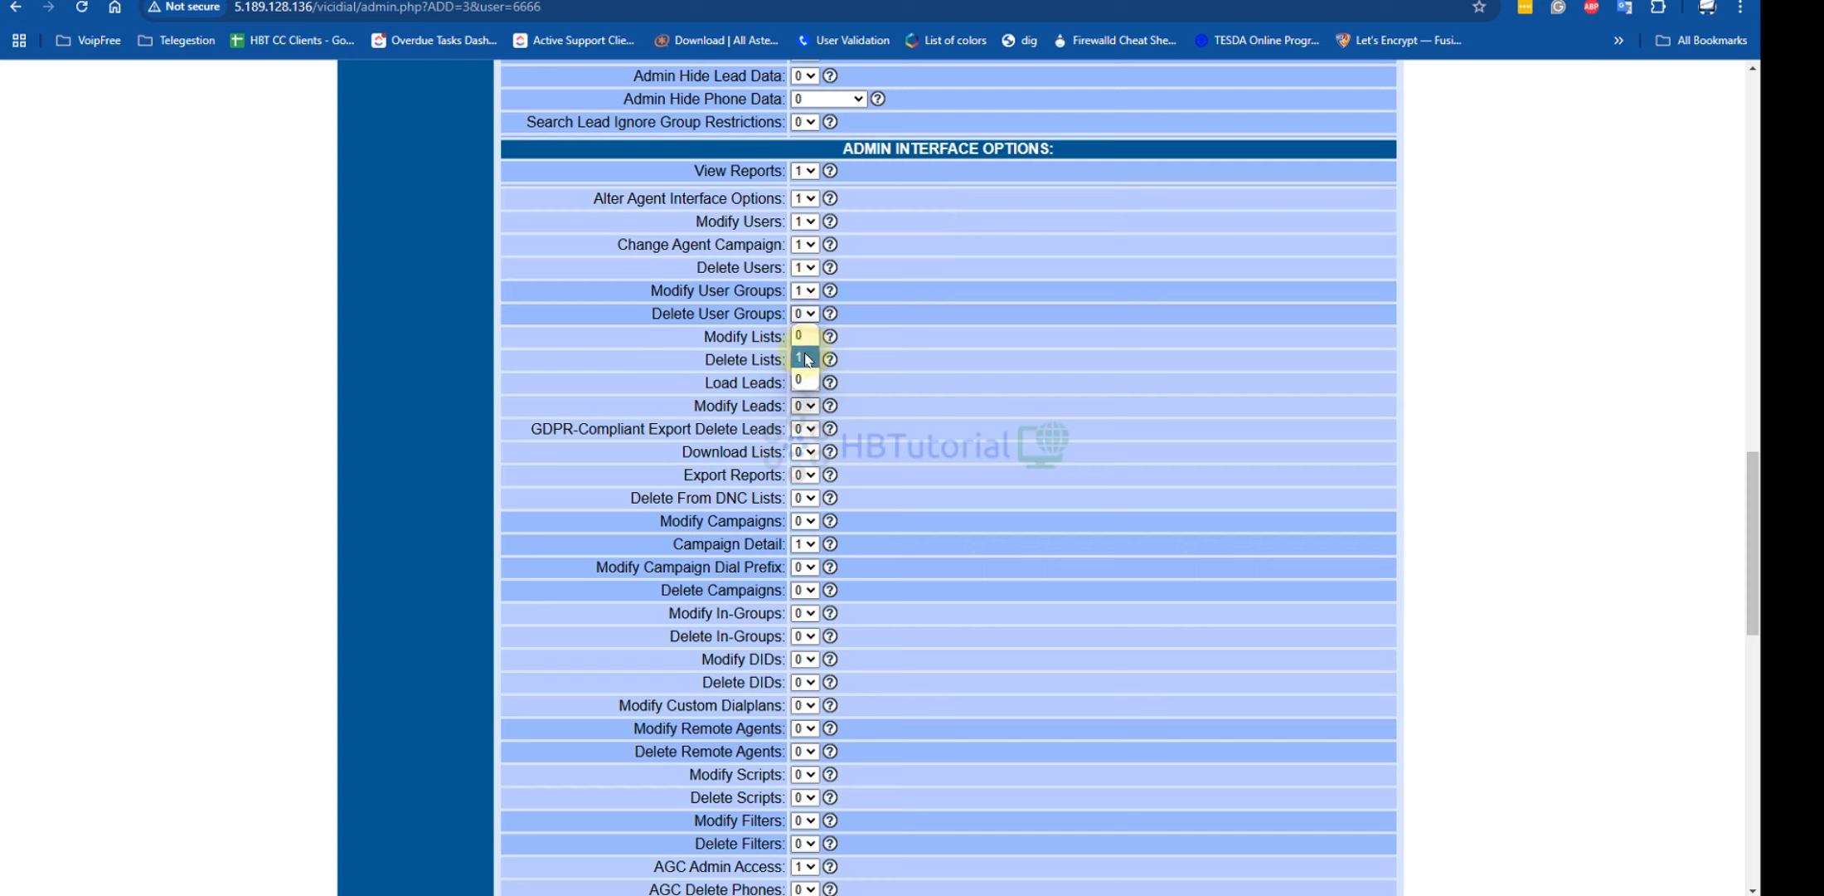
pyautogui.click(806, 359)
pyautogui.press('Tab')
pyautogui.press('1')
pyautogui.press('Tab')
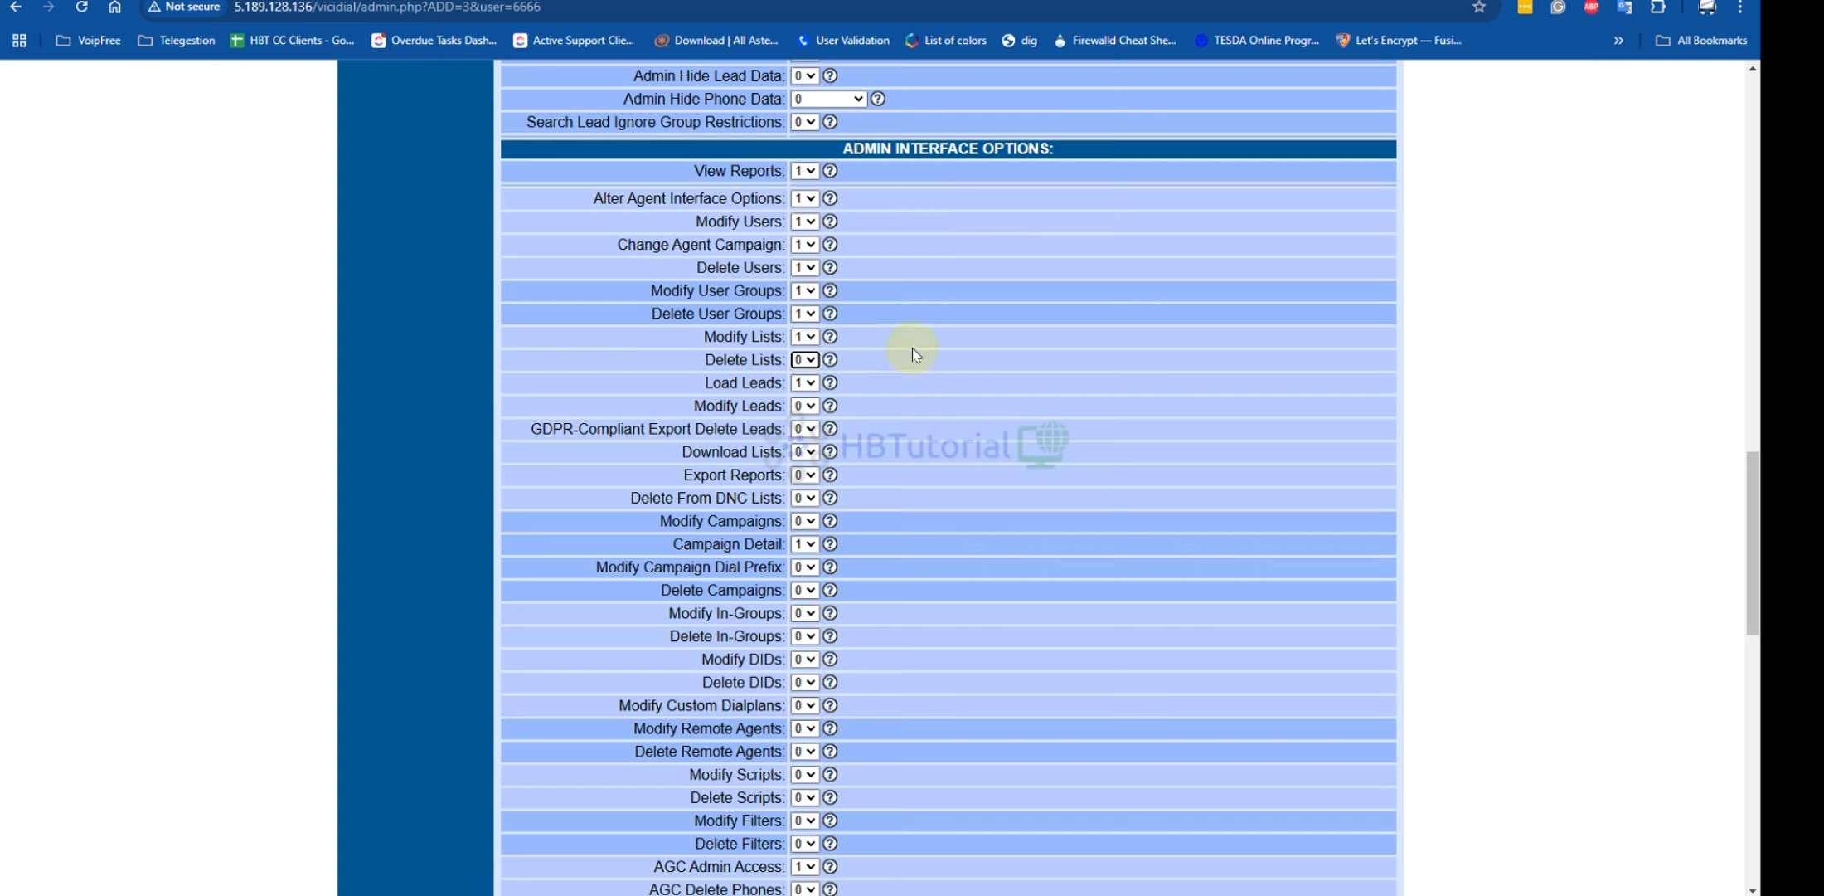
pyautogui.press('1')
pyautogui.press('Tab')
# Set Modify Leads and the following lead, campaign, in-group and DID permissions to 1
pyautogui.press('Tab')
pyautogui.press('5')
pyautogui.press('Tab')
pyautogui.click(804, 406)
pyautogui.click(806, 439)
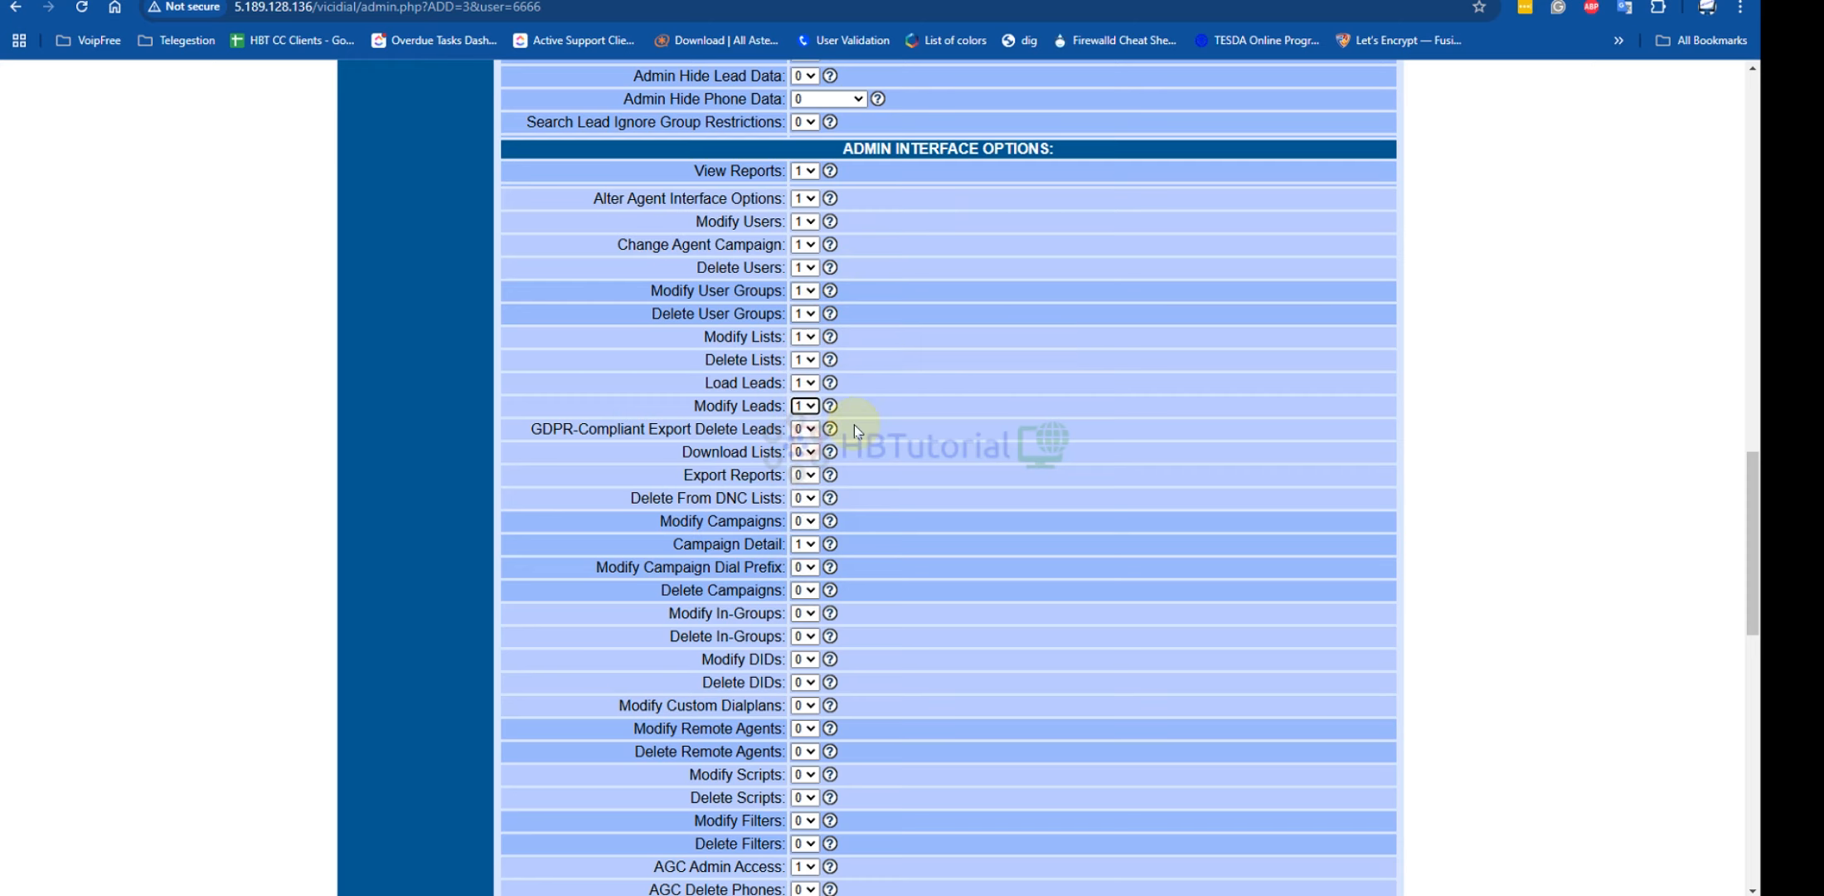
pyautogui.press('Tab')
pyautogui.press('Tab')
pyautogui.press('1')
pyautogui.press('Tab')
pyautogui.press('1')
pyautogui.press('Tab')
pyautogui.press('1')
pyautogui.press('Tab')
pyautogui.press('1')
pyautogui.press('Tab')
pyautogui.press('1')
pyautogui.press('Tab')
pyautogui.press('1')
pyautogui.press('Tab')
pyautogui.press('1')
pyautogui.press('Tab')
pyautogui.press('1')
pyautogui.press('Tab')
pyautogui.press('1')
pyautogui.press('Tab')
pyautogui.press('1')
pyautogui.press('Tab')
pyautogui.press('1')
pyautogui.press('Tab')
pyautogui.press('1')
pyautogui.press('Tab')
pyautogui.press('1')
pyautogui.press('Tab')
pyautogui.press('1')
pyautogui.press('Tab')
pyautogui.press('1')
pyautogui.press('Tab')
pyautogui.press('1')
pyautogui.press('Tab')
pyautogui.press('1')
pyautogui.press('Tab')
pyautogui.press('1')
pyautogui.press('Tab')
pyautogui.press('1')
pyautogui.press('Tab')
# Set the filter-through-carrier permissions and Agent API Access to 1, then save the user
pyautogui.press('1')
pyautogui.press('Tab')
pyautogui.press('1')
pyautogui.press('Tab')
pyautogui.press('1')
pyautogui.press('Tab')
pyautogui.press('1')
pyautogui.press('Tab')
pyautogui.press('1')
pyautogui.press('Tab')
pyautogui.press('1')
pyautogui.press('Tab')
pyautogui.press('1')
pyautogui.press('Tab')
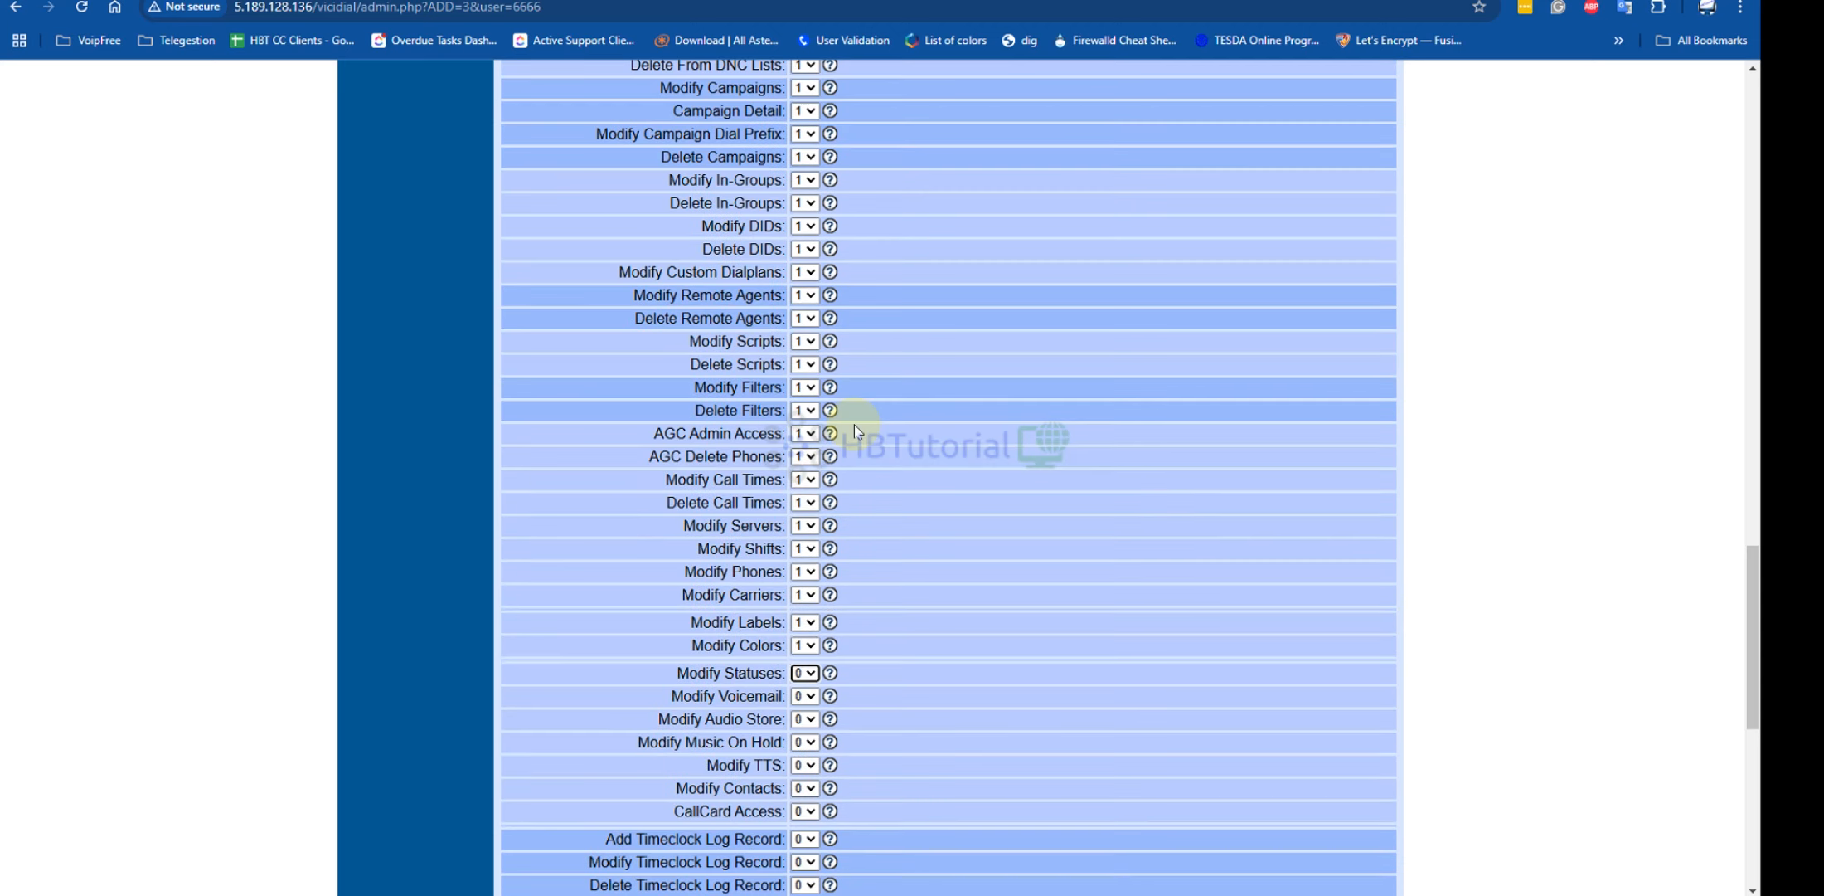
pyautogui.press('1')
pyautogui.press('Tab')
pyautogui.press('1')
pyautogui.press('Tab')
pyautogui.press('1')
pyautogui.press('Tab')
pyautogui.press('1')
pyautogui.press('Tab')
pyautogui.press('1')
pyautogui.press('Tab')
pyautogui.press('1')
pyautogui.press('Tab')
pyautogui.press('1')
pyautogui.press('Tab')
pyautogui.press('1')
pyautogui.press('Tab')
pyautogui.press('1')
pyautogui.press('Tab')
pyautogui.press('1')
pyautogui.press('Tab')
pyautogui.press('1')
pyautogui.press('Tab')
pyautogui.press('Tab')
pyautogui.press('Tab')
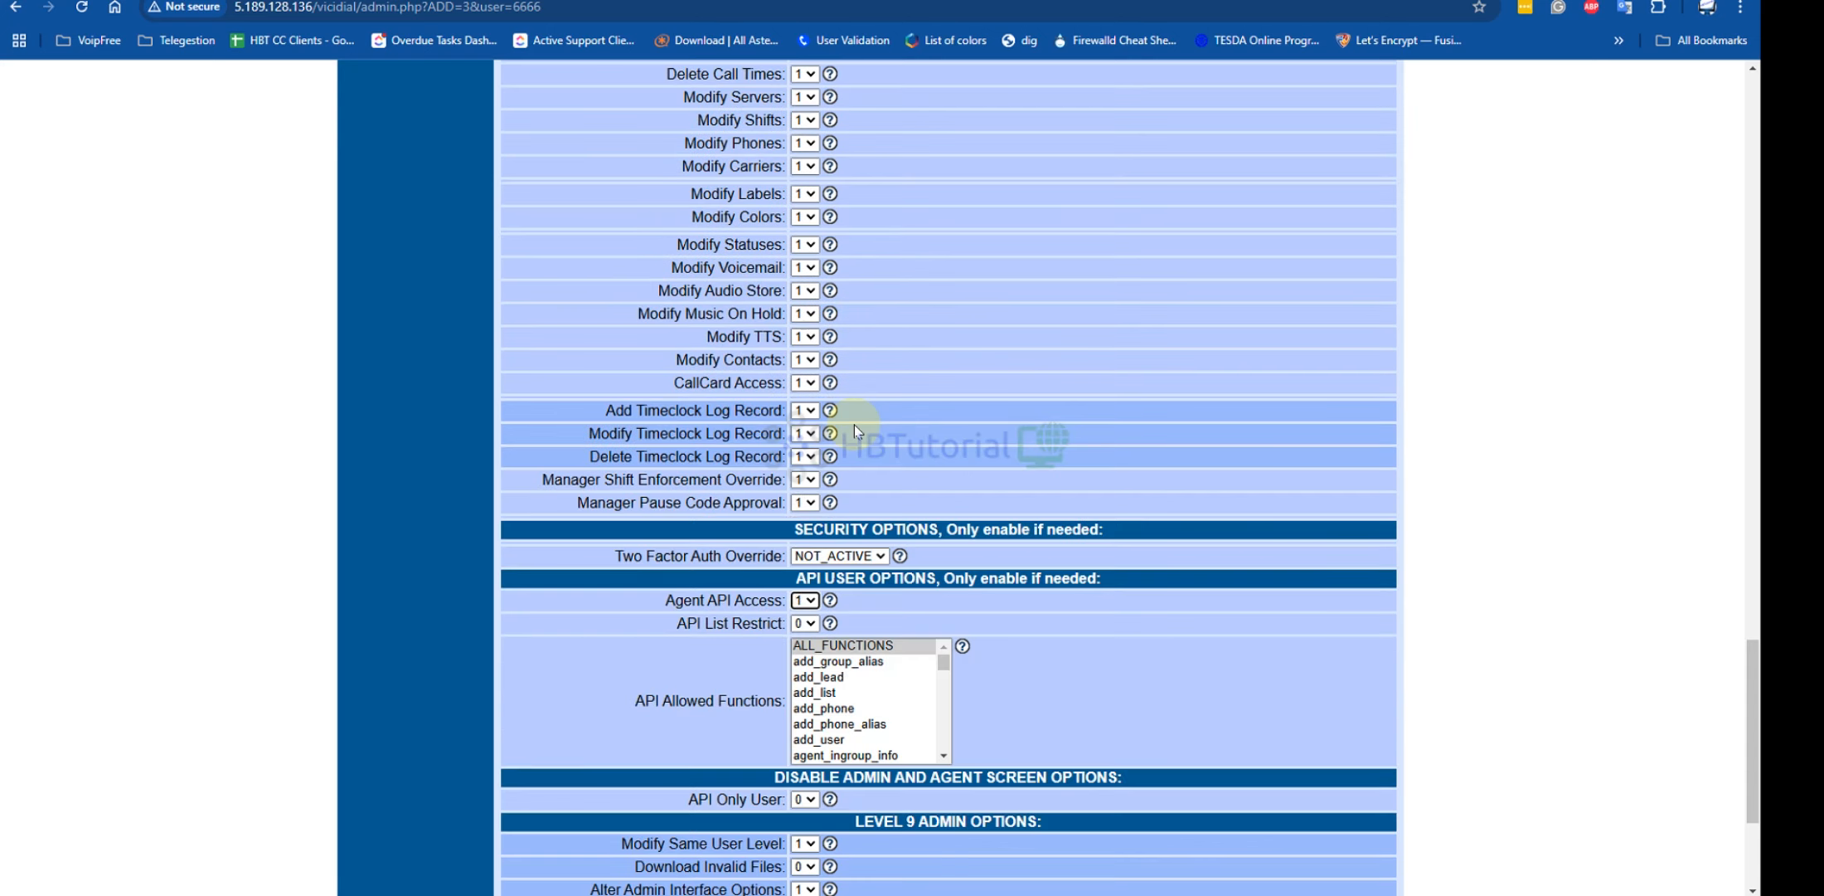
pyautogui.press('1')
pyautogui.press('Tab')
pyautogui.press('Tab')
pyautogui.press('Tab')
pyautogui.press('Tab')
pyautogui.scroll(-3, 854, 425)
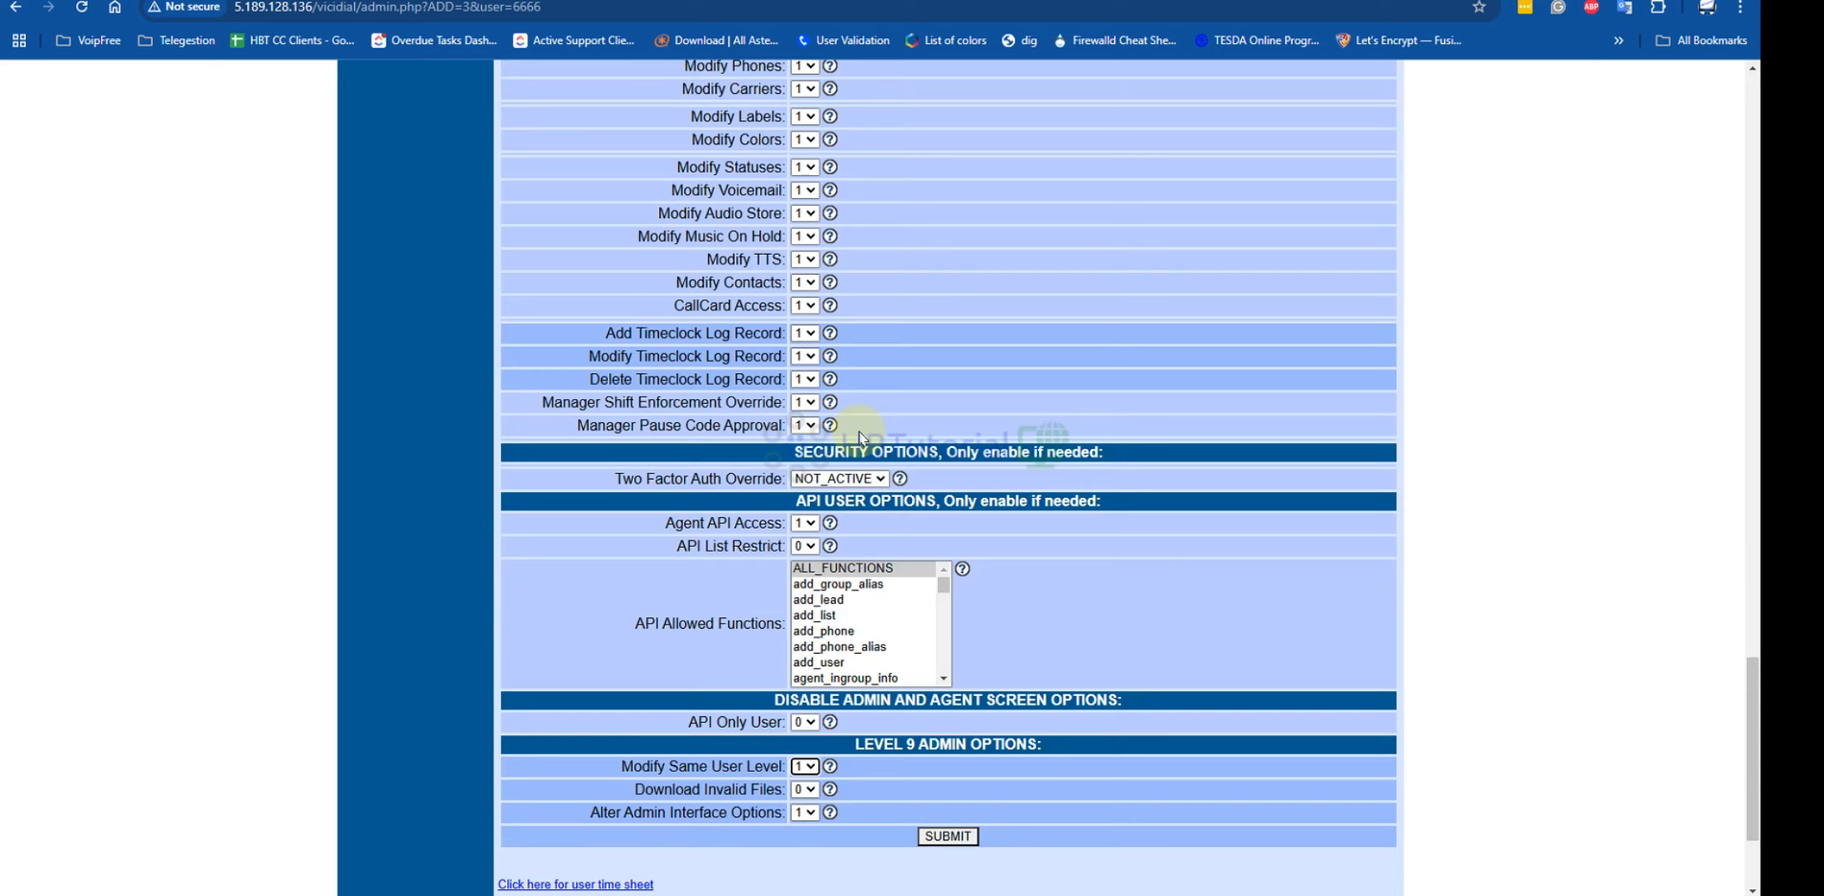
pyautogui.click(948, 637)
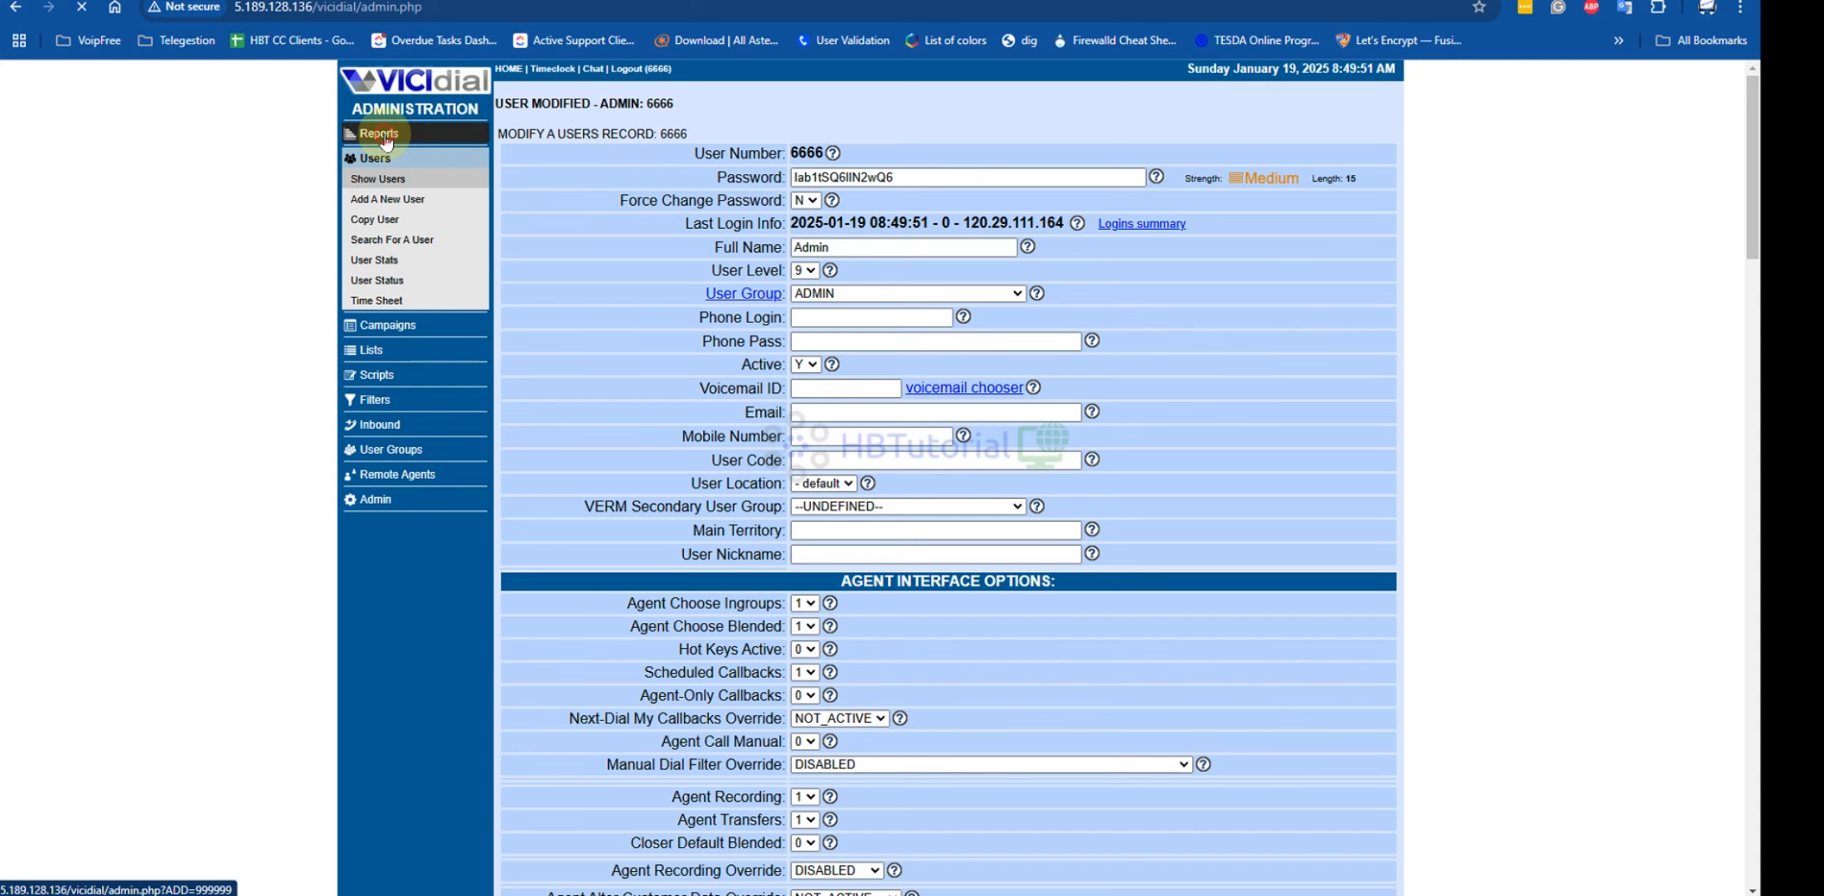
# Open Reports and compare the server, PHP and DB times
pyautogui.click(383, 137)
pyautogui.click(622, 681)
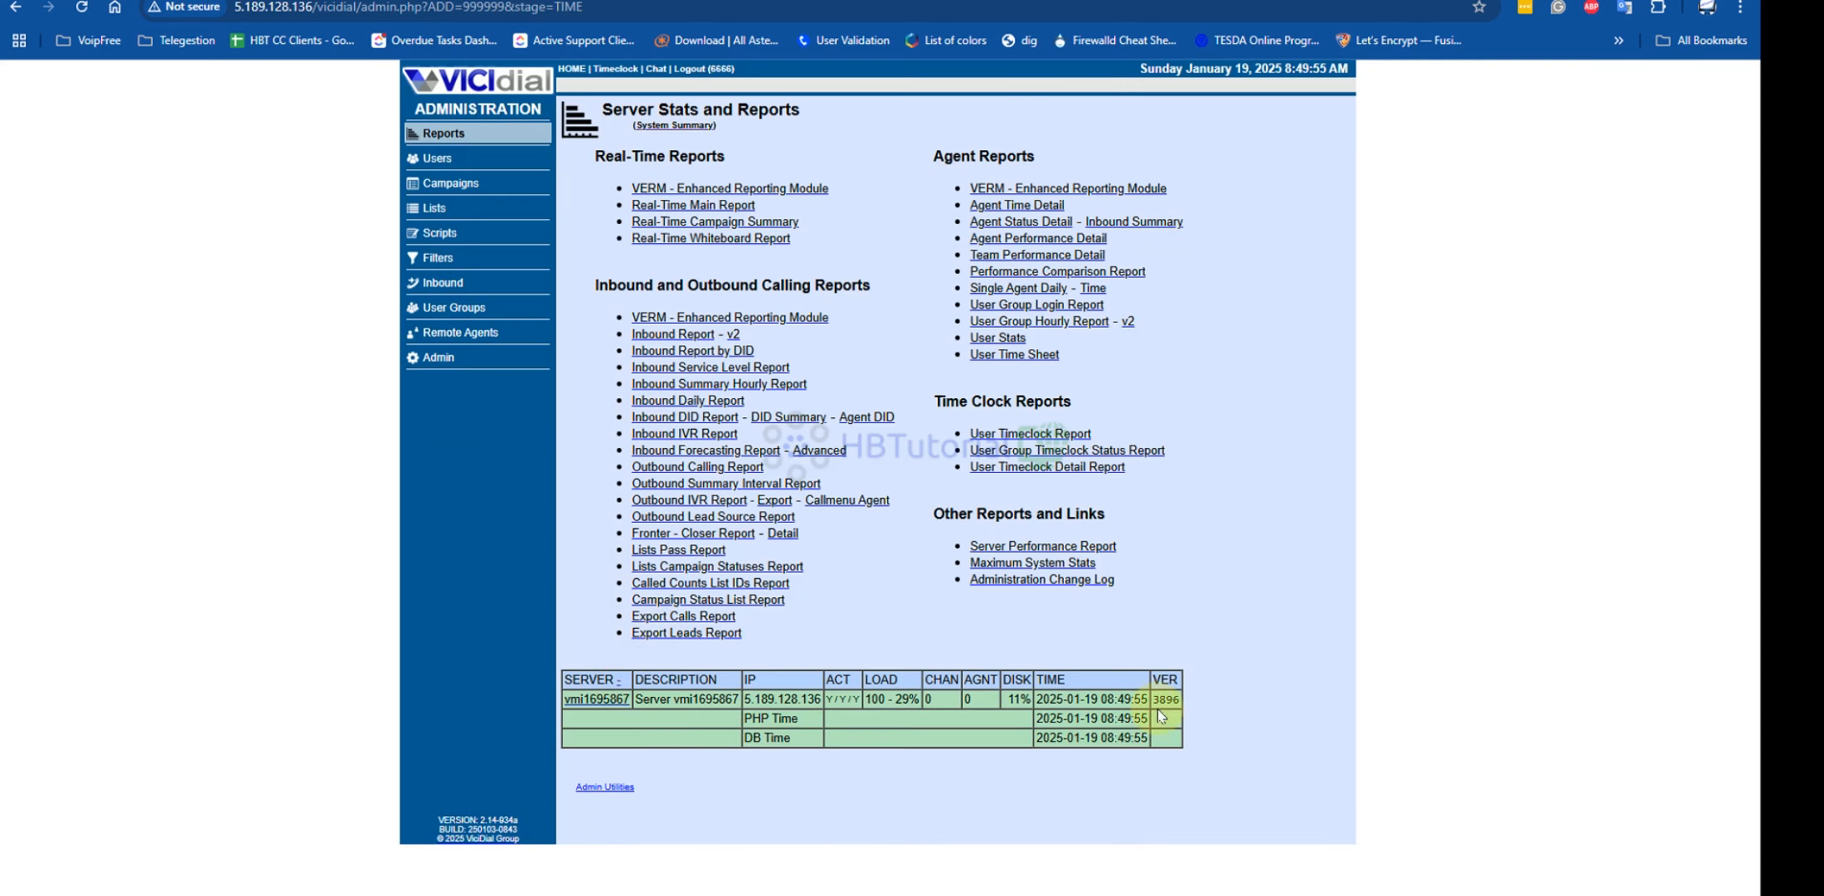
pyautogui.click(1056, 699)
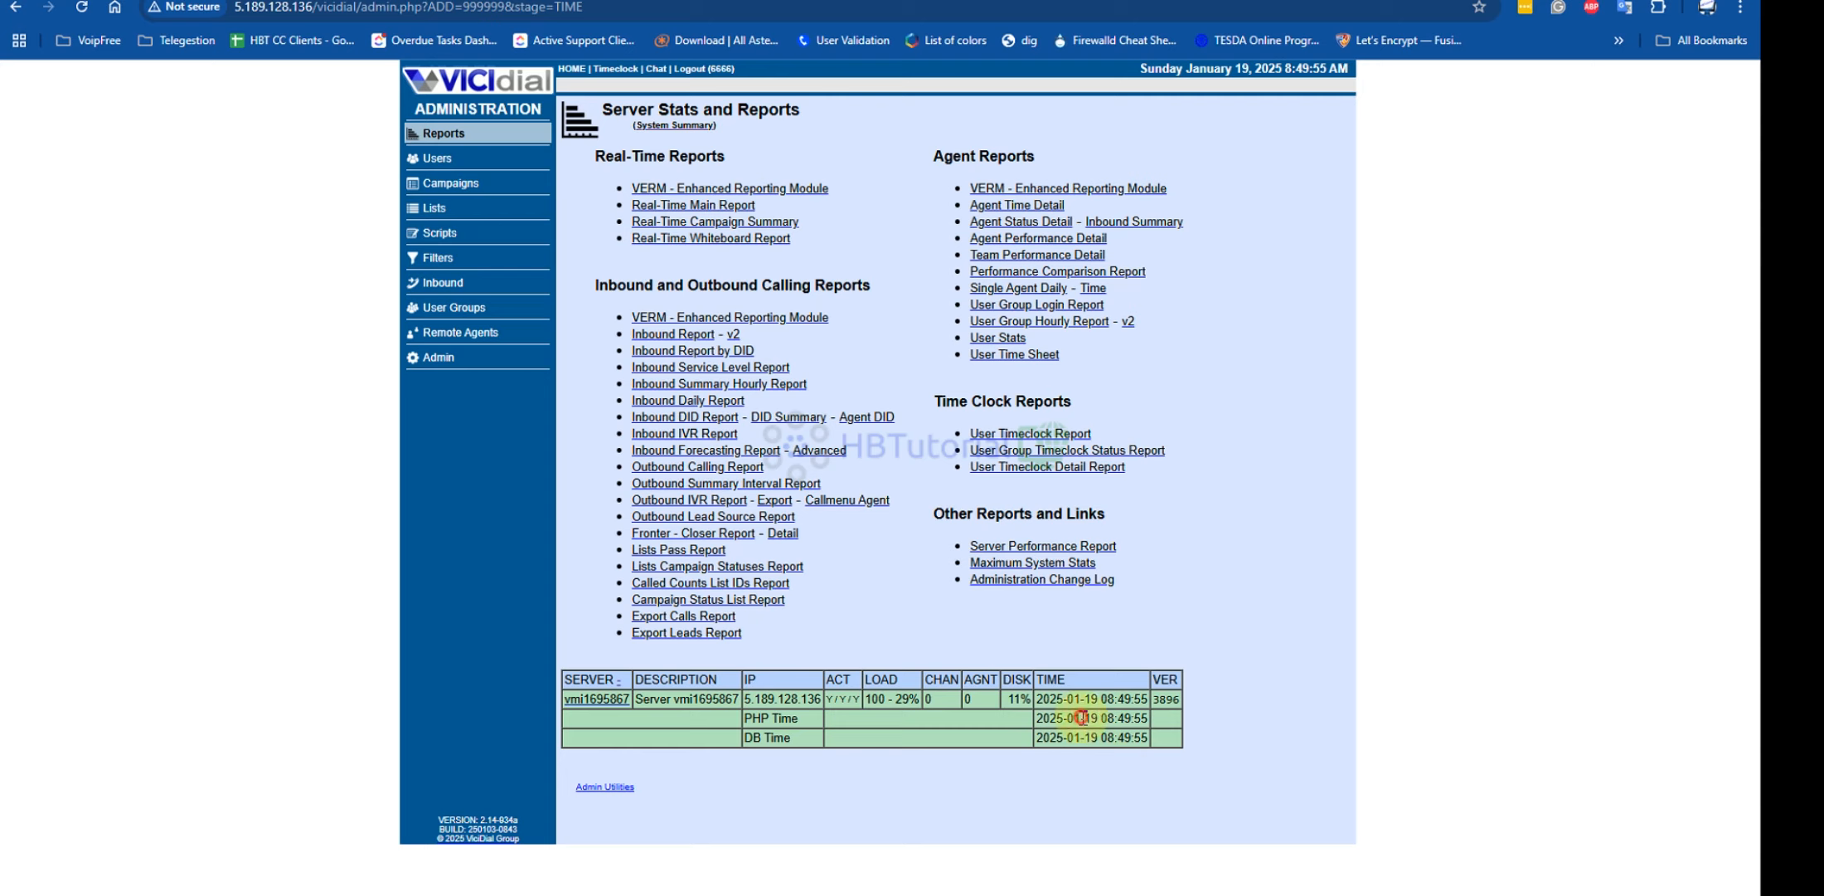
pyautogui.moveTo(1079, 717); pyautogui.dragTo(1141, 717)
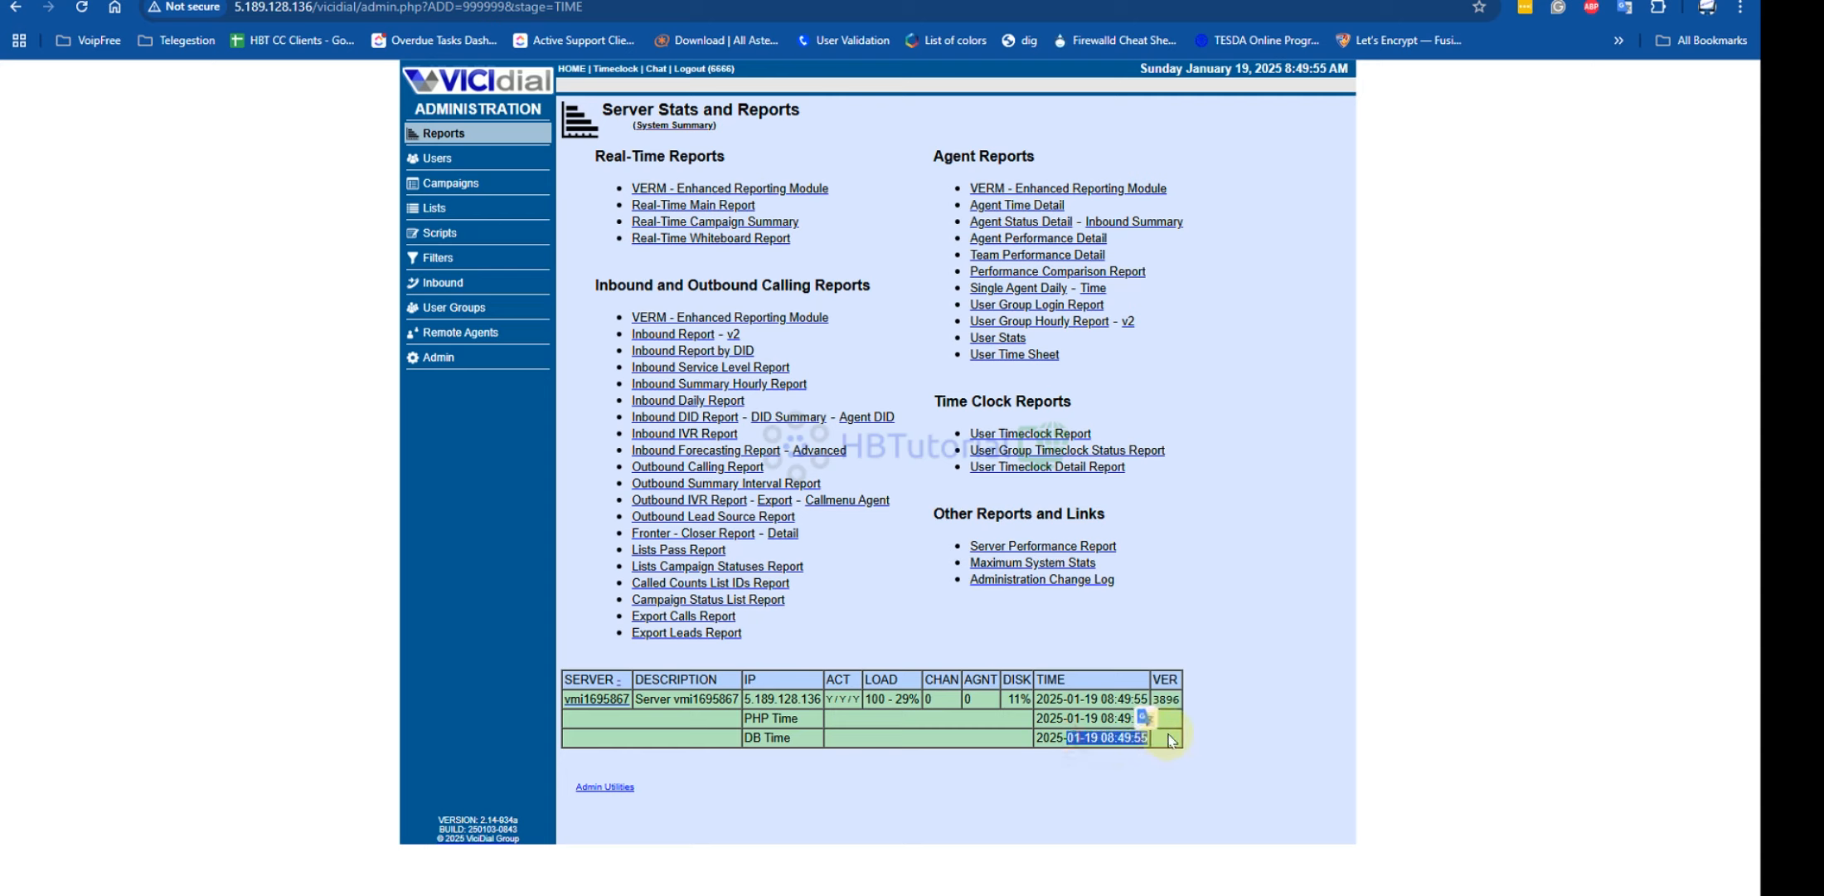
pyautogui.click(1053, 697)
pyautogui.click(1304, 725)
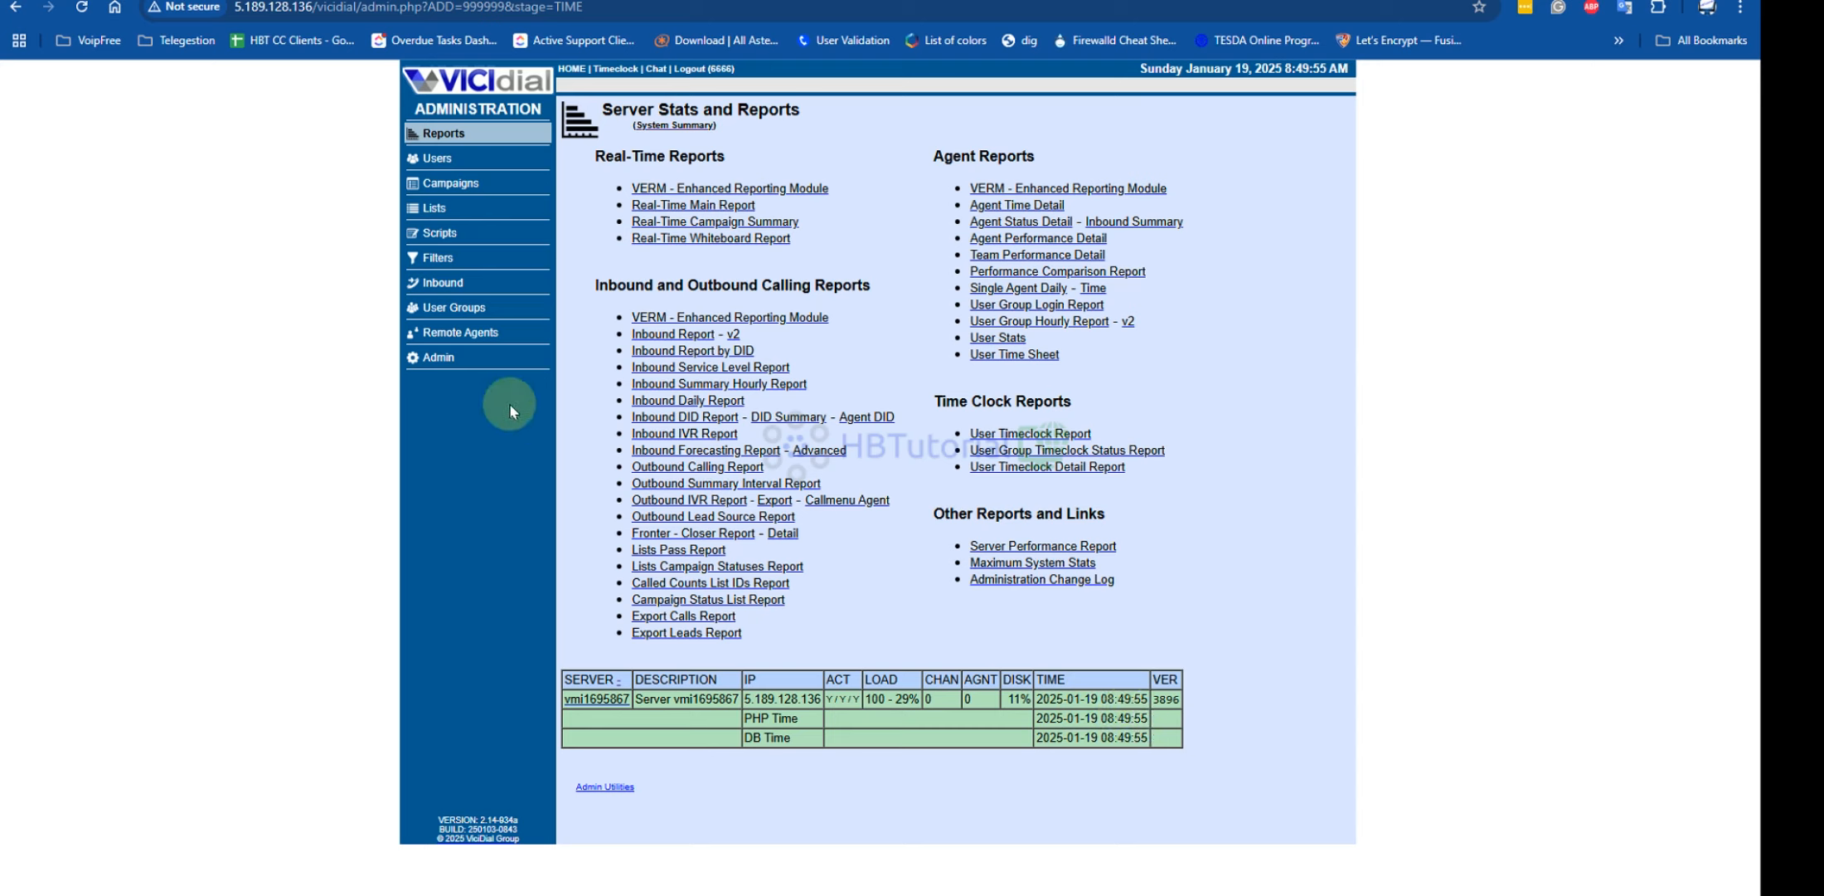
# Check the Admin page, reload Reports, and return to the home dashboard
pyautogui.click(438, 361)
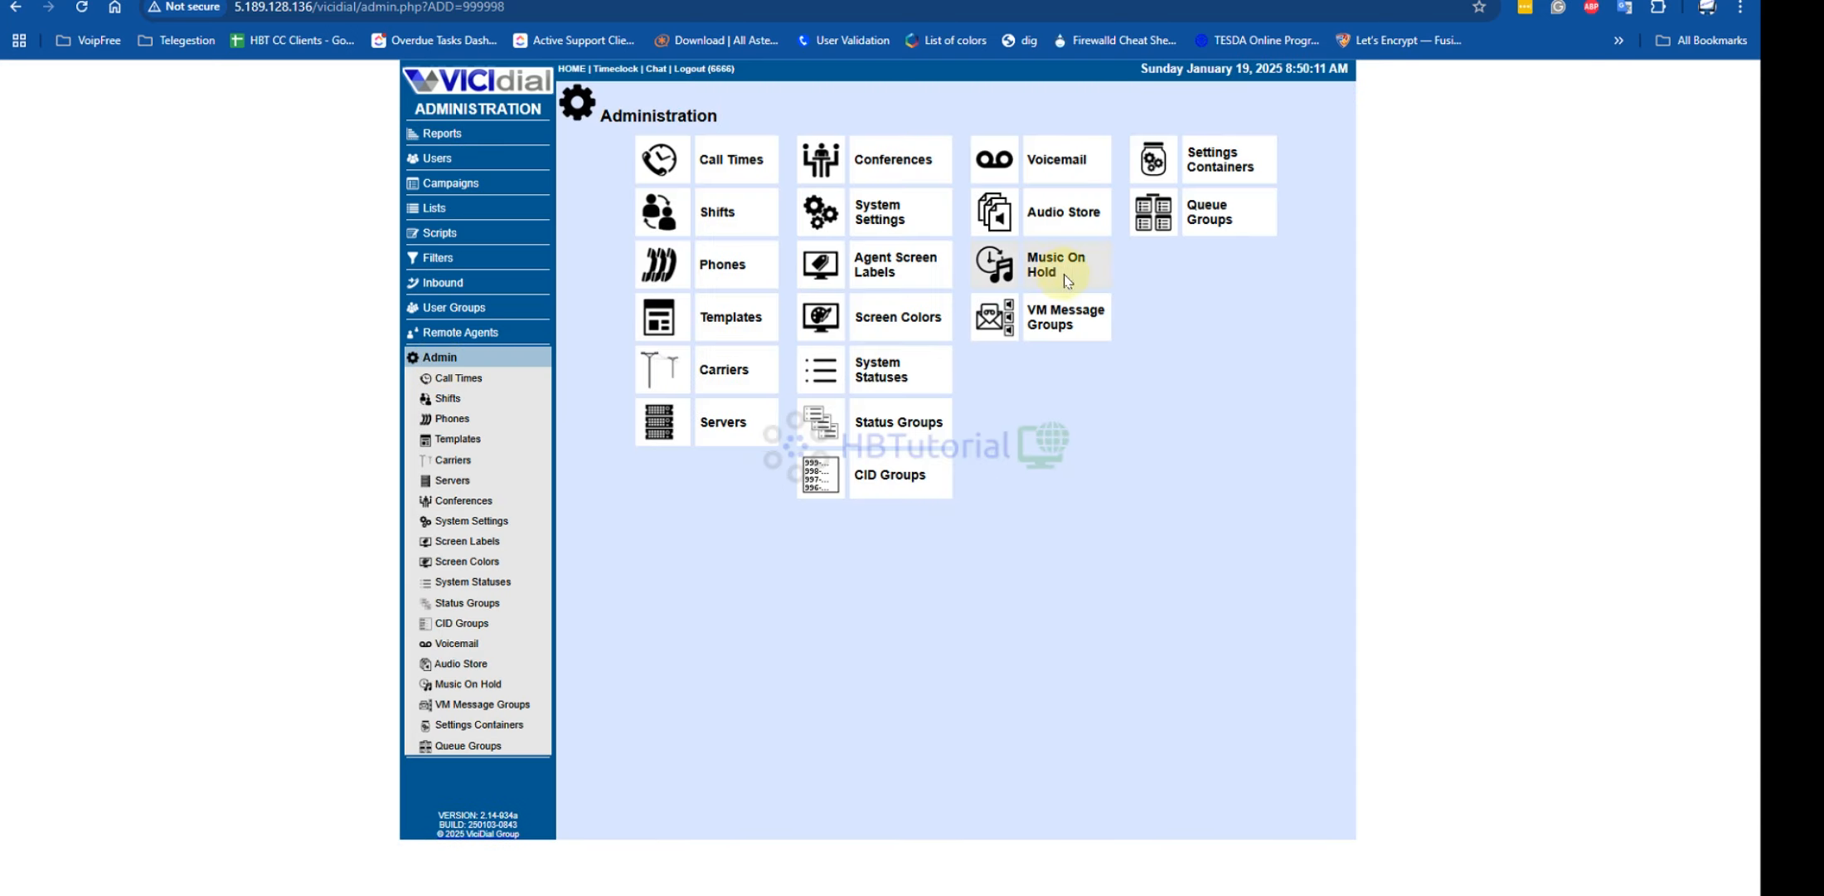
pyautogui.click(434, 134)
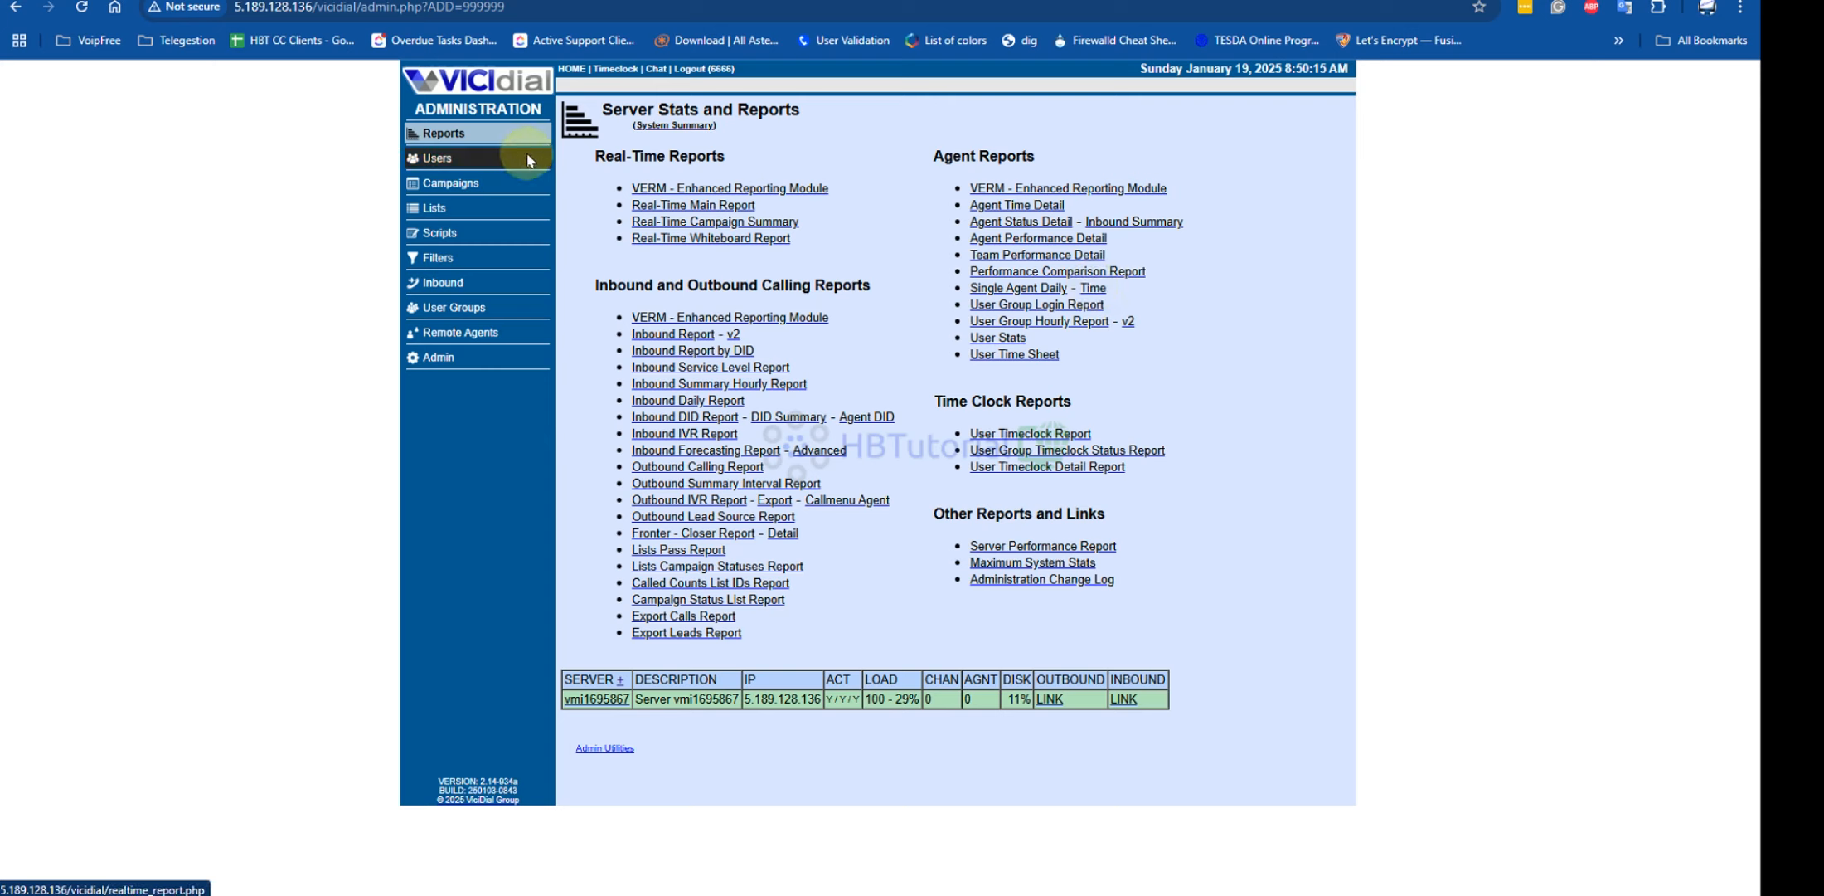
pyautogui.click(420, 133)
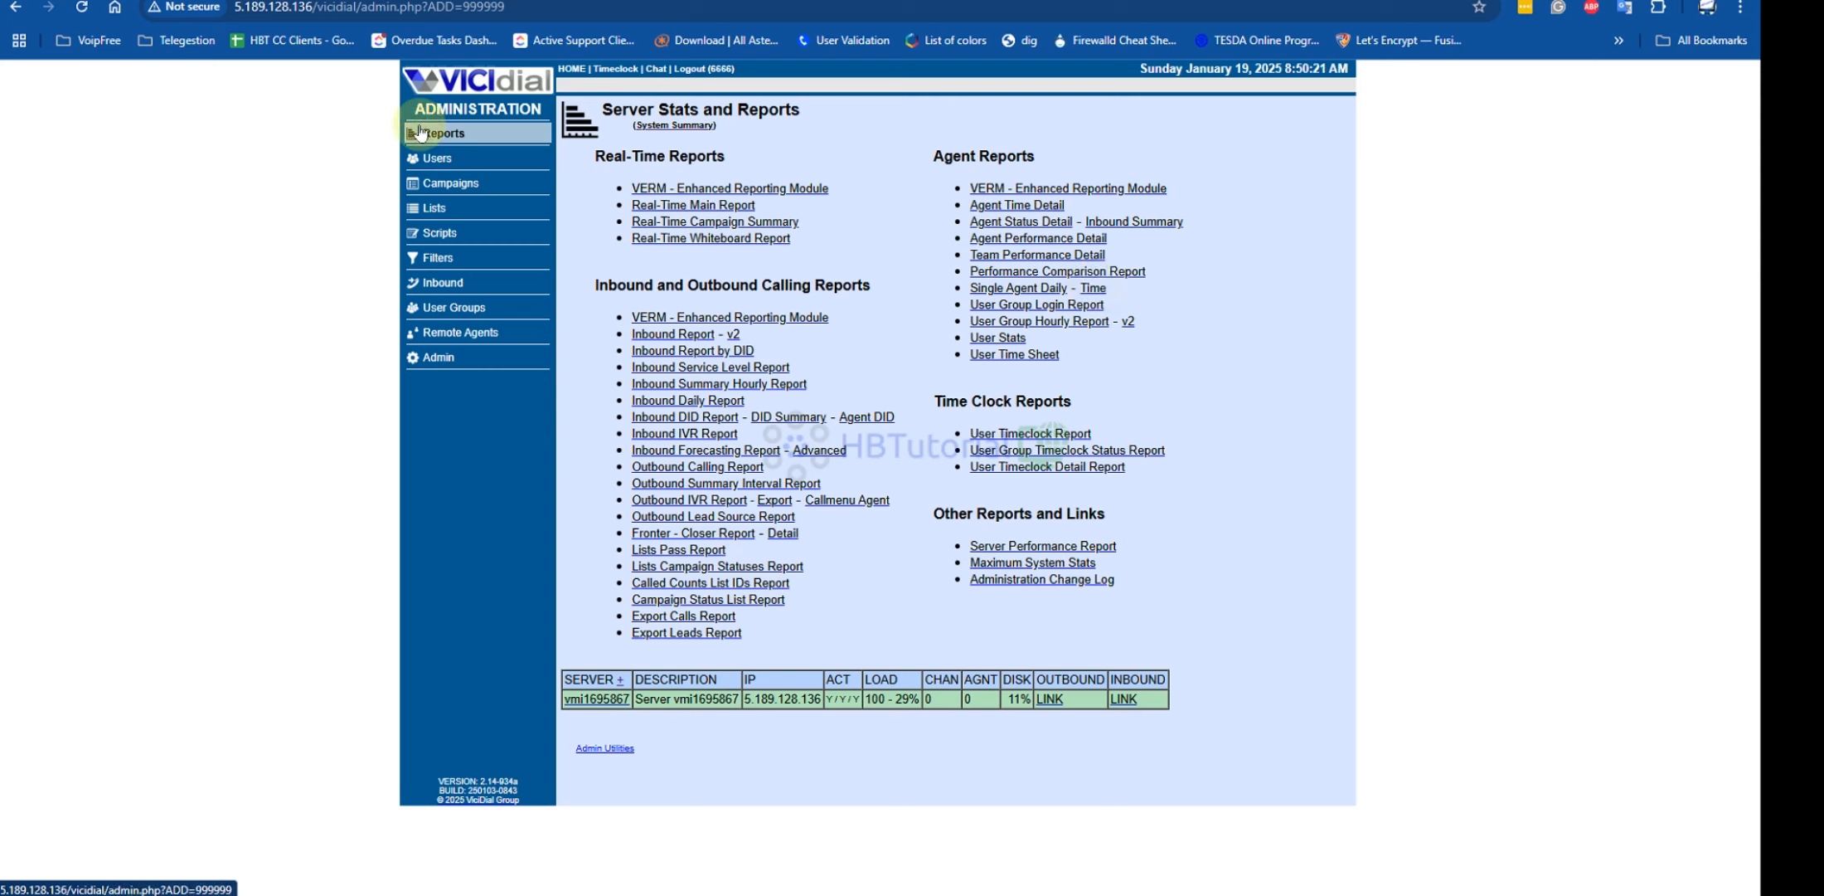
pyautogui.click(485, 97)
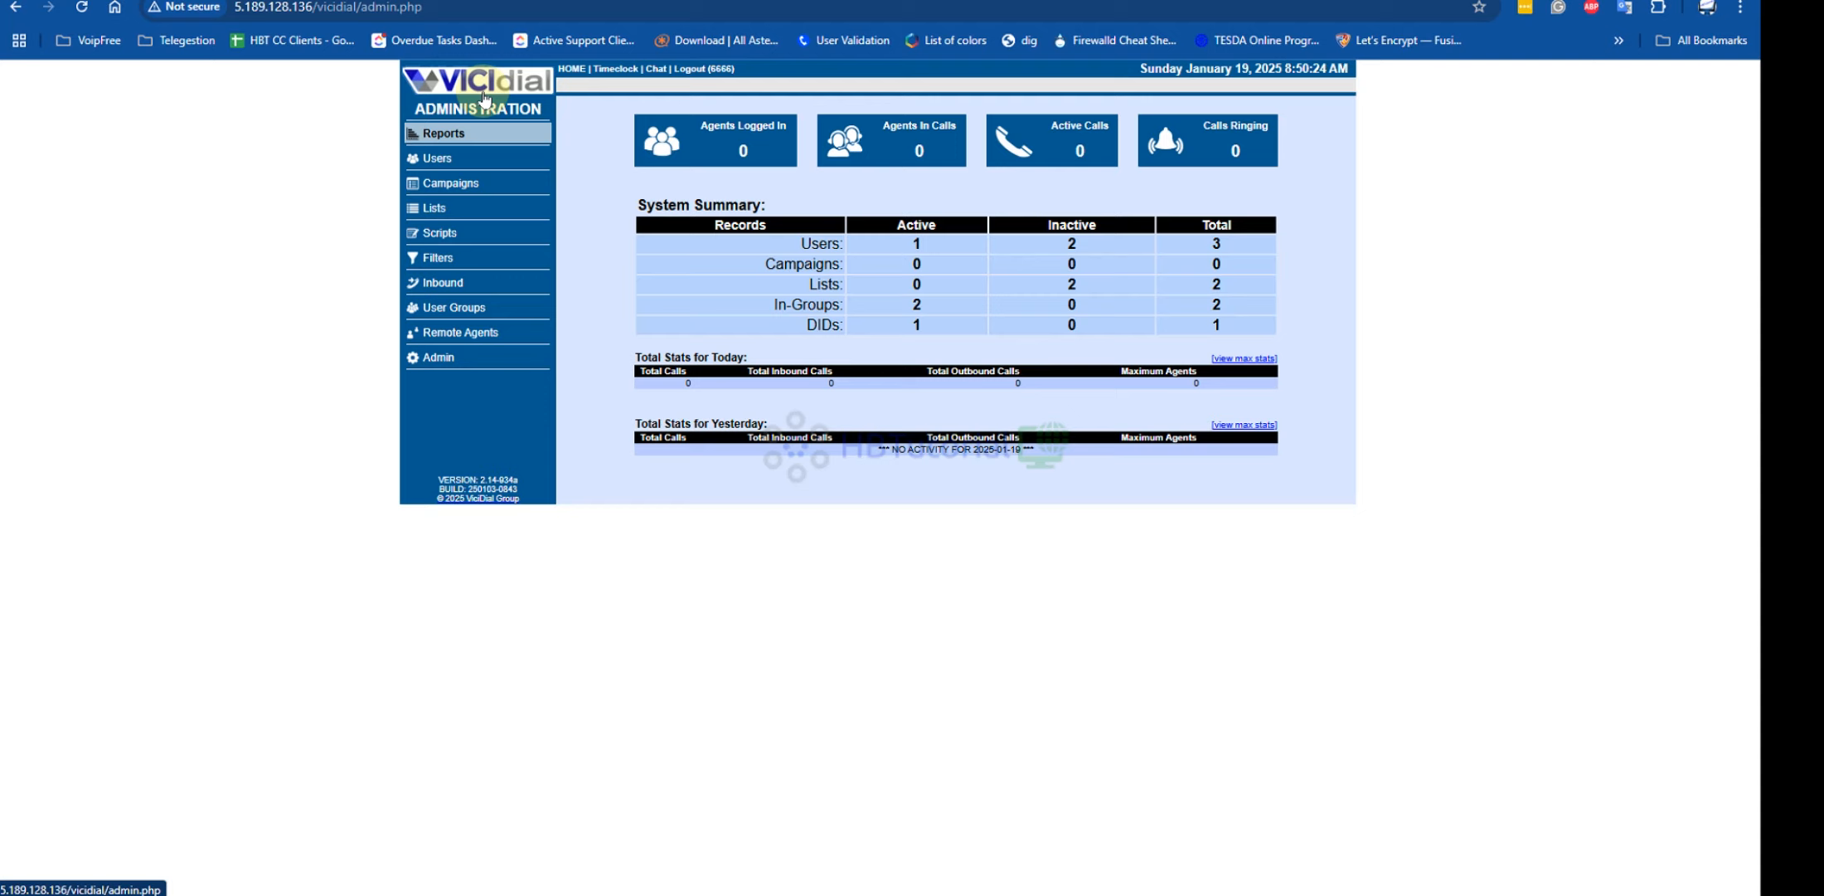